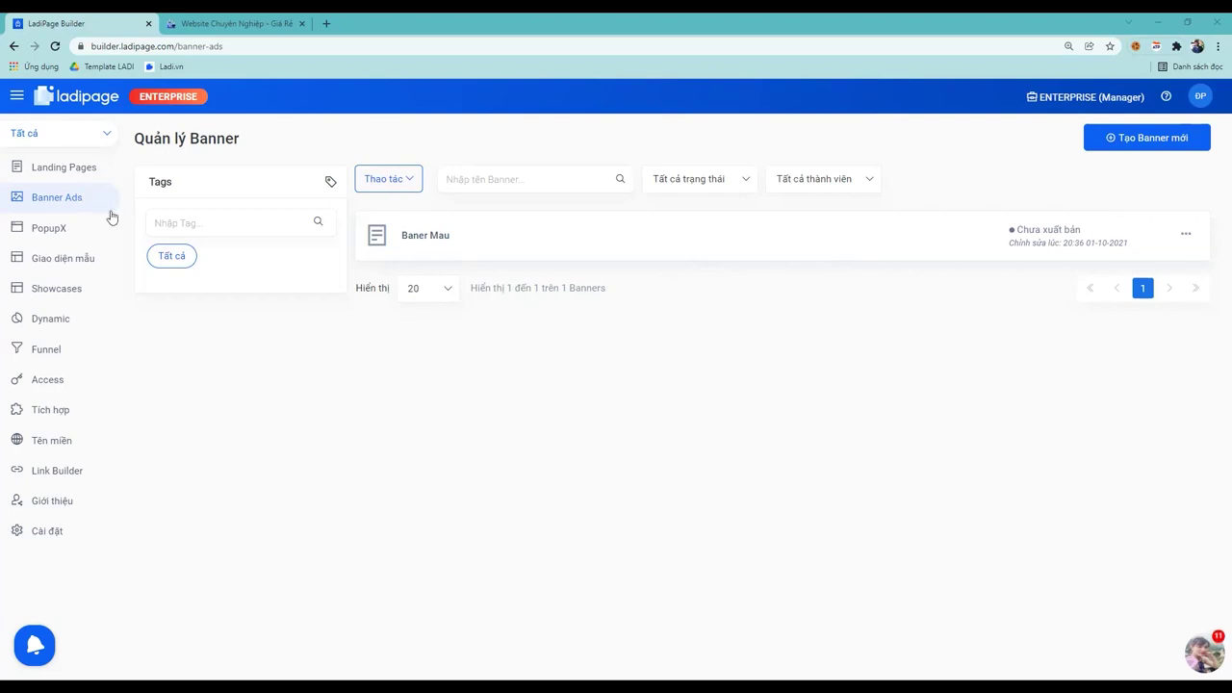
Look through the list of existing landing pages in the Landing Pages section
{"action": "left_click", "coordinate": [67, 171]}
{"action": "scroll", "coordinate": [606, 371], "scroll_direction": "down", "scroll_amount": 5}
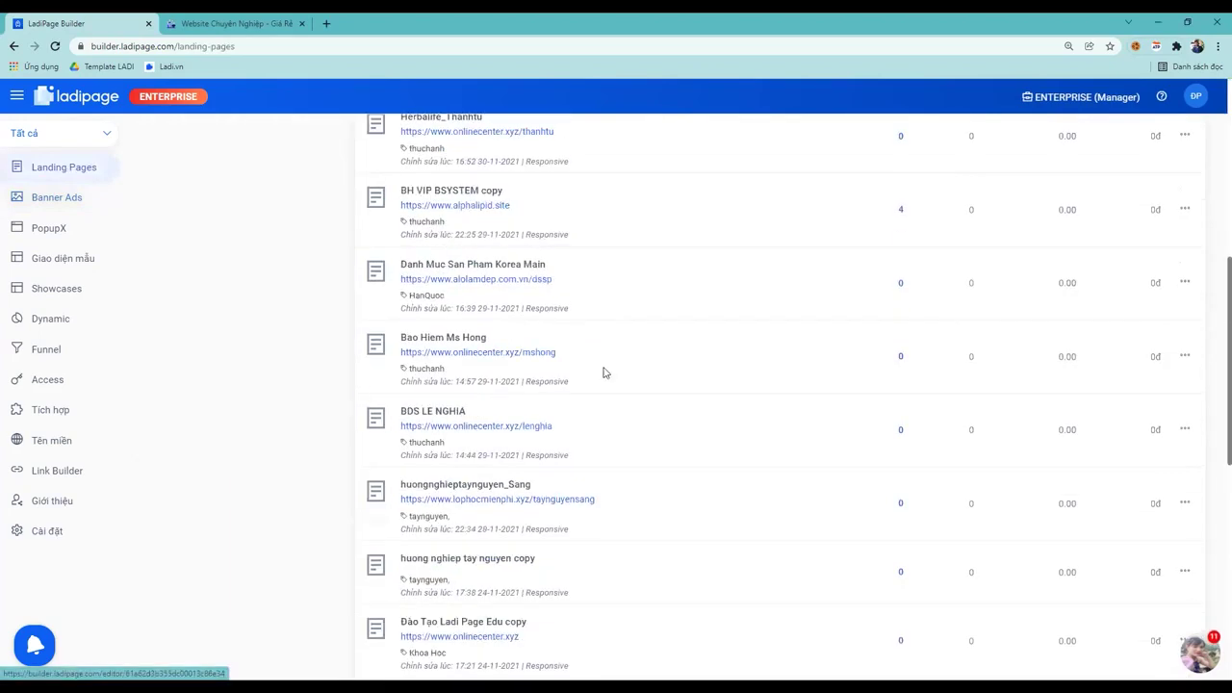
{"action": "scroll", "coordinate": [597, 388], "scroll_direction": "up", "scroll_amount": 5}
{"action": "scroll", "coordinate": [598, 383], "scroll_direction": "down", "scroll_amount": 5}
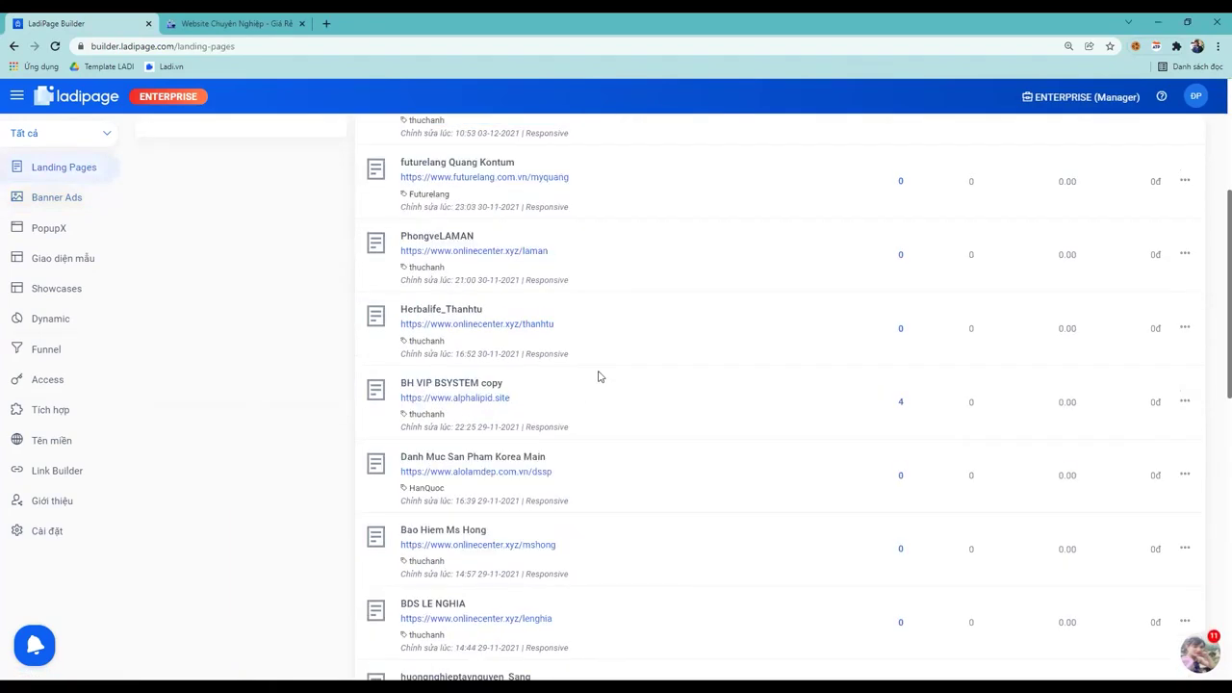
{"action": "scroll", "coordinate": [598, 380], "scroll_direction": "up", "scroll_amount": 5}
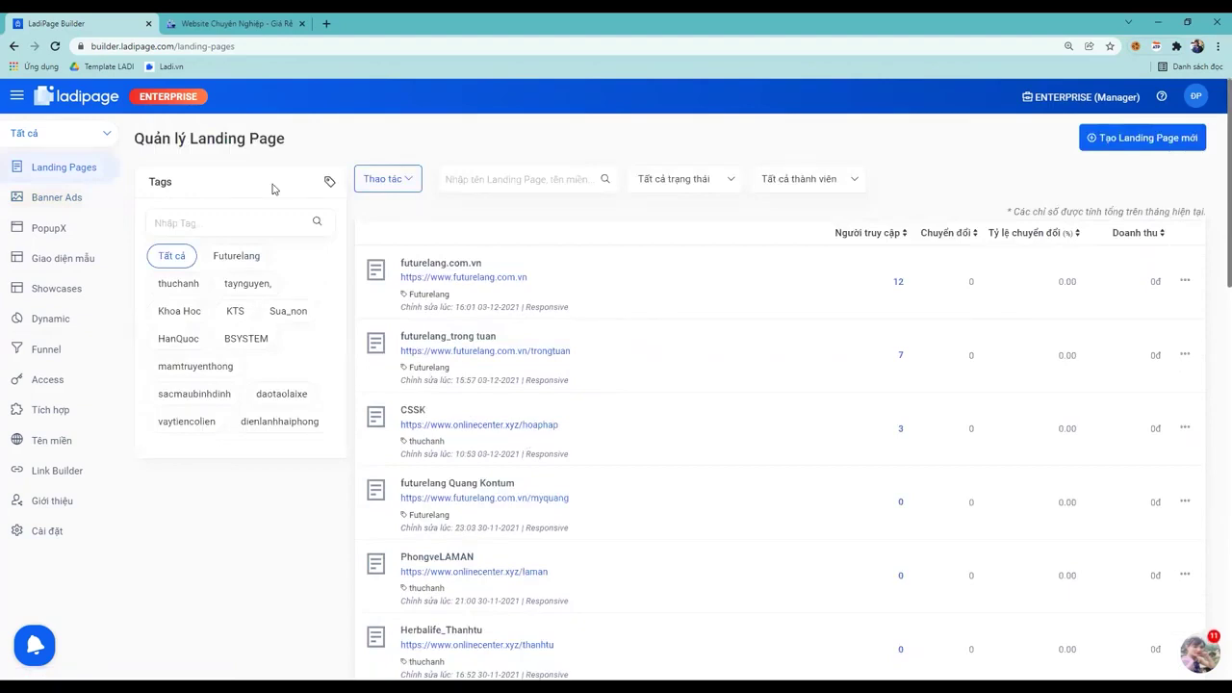
Create a blank banner in Banner Ads named KM_NOEL with the tag THUC_HANH
{"action": "left_click", "coordinate": [50, 200]}
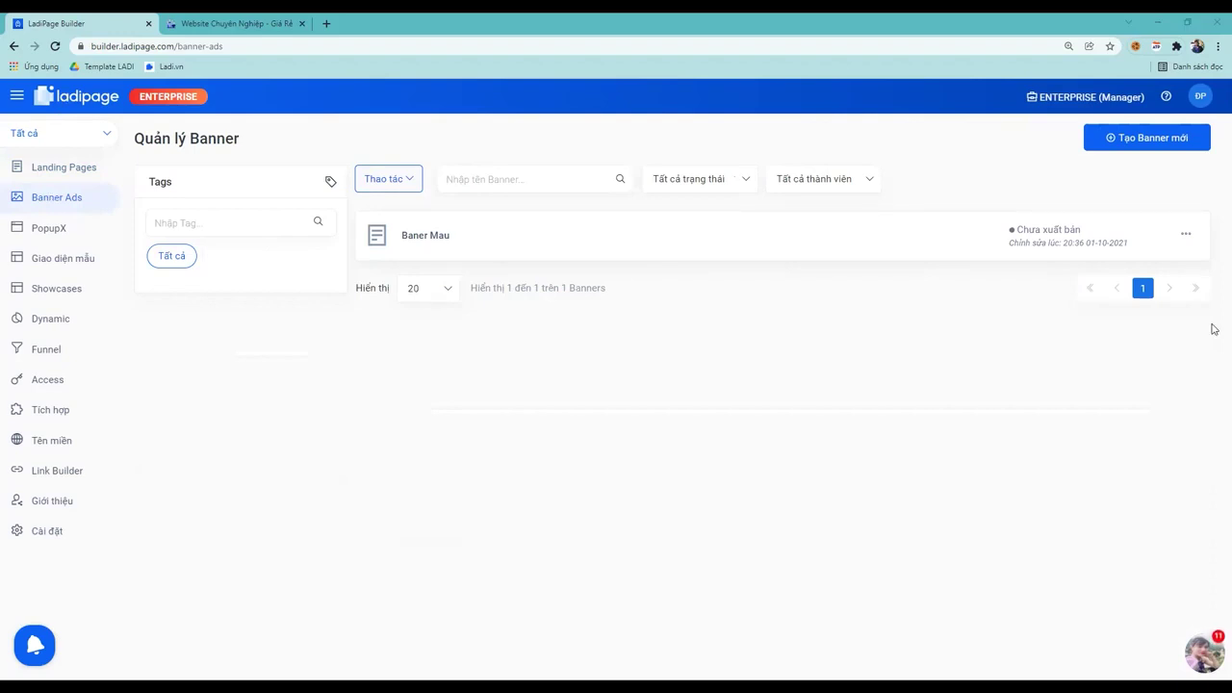
{"action": "left_click", "coordinate": [1142, 141]}
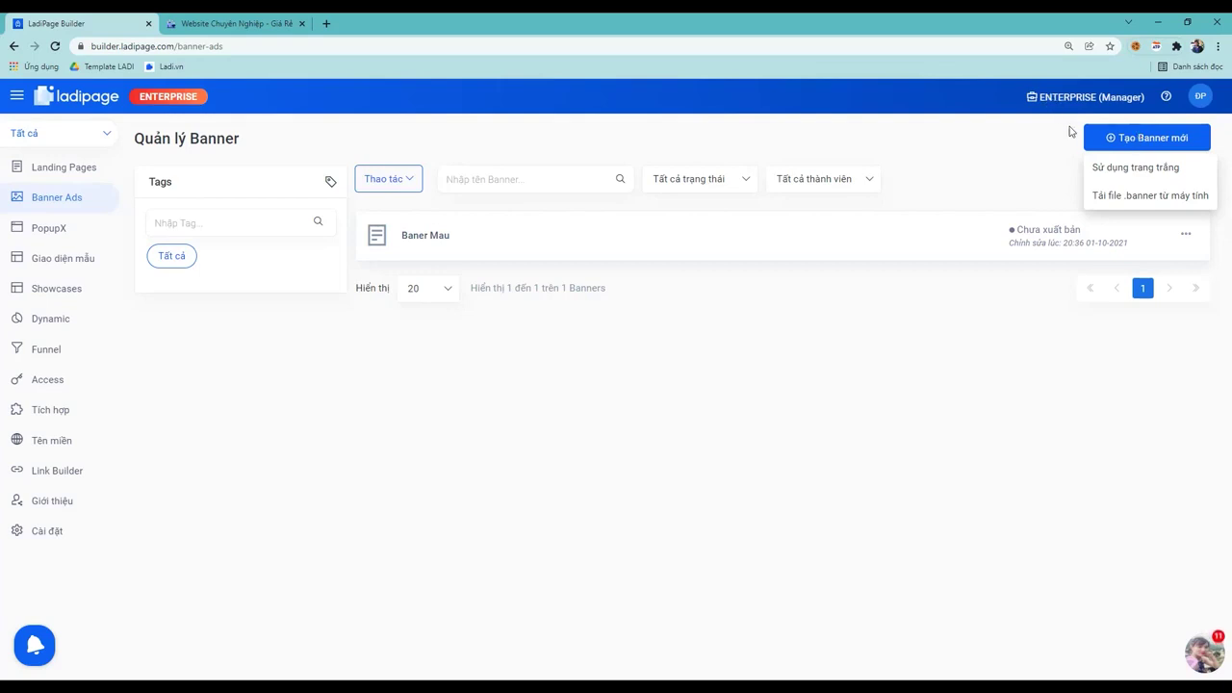
{"action": "left_click", "coordinate": [1133, 169]}
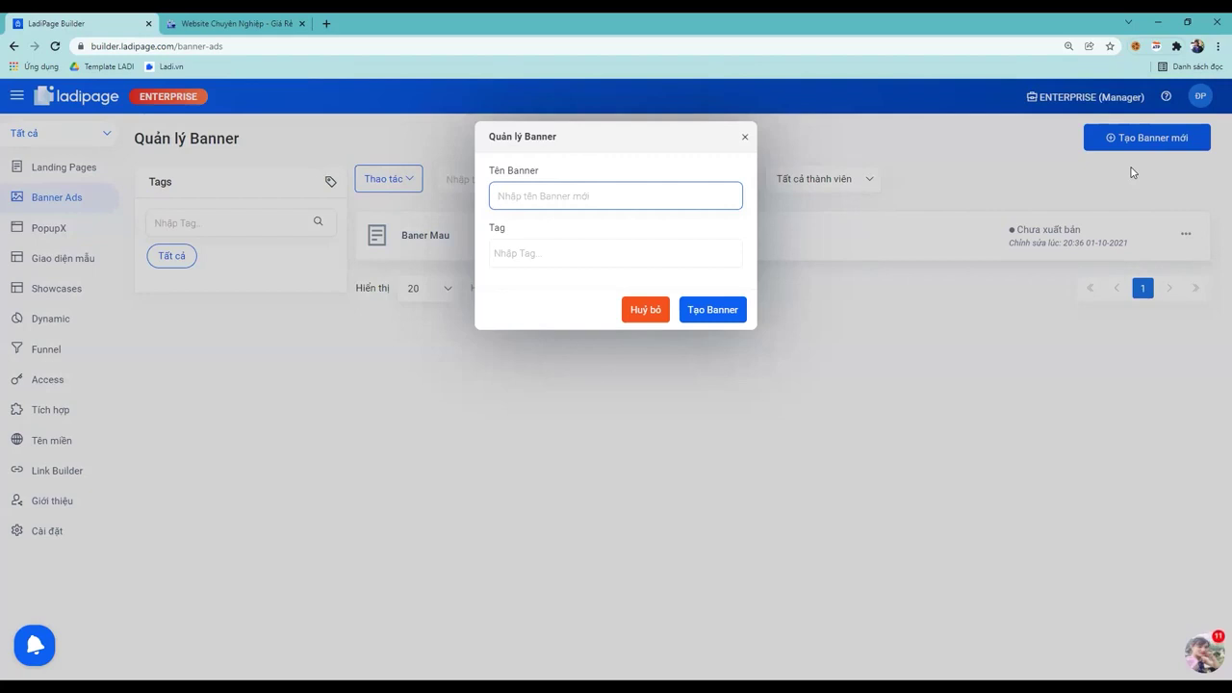
{"action": "type", "text": "KM_NOEL"}
{"action": "key", "text": "Tab"}
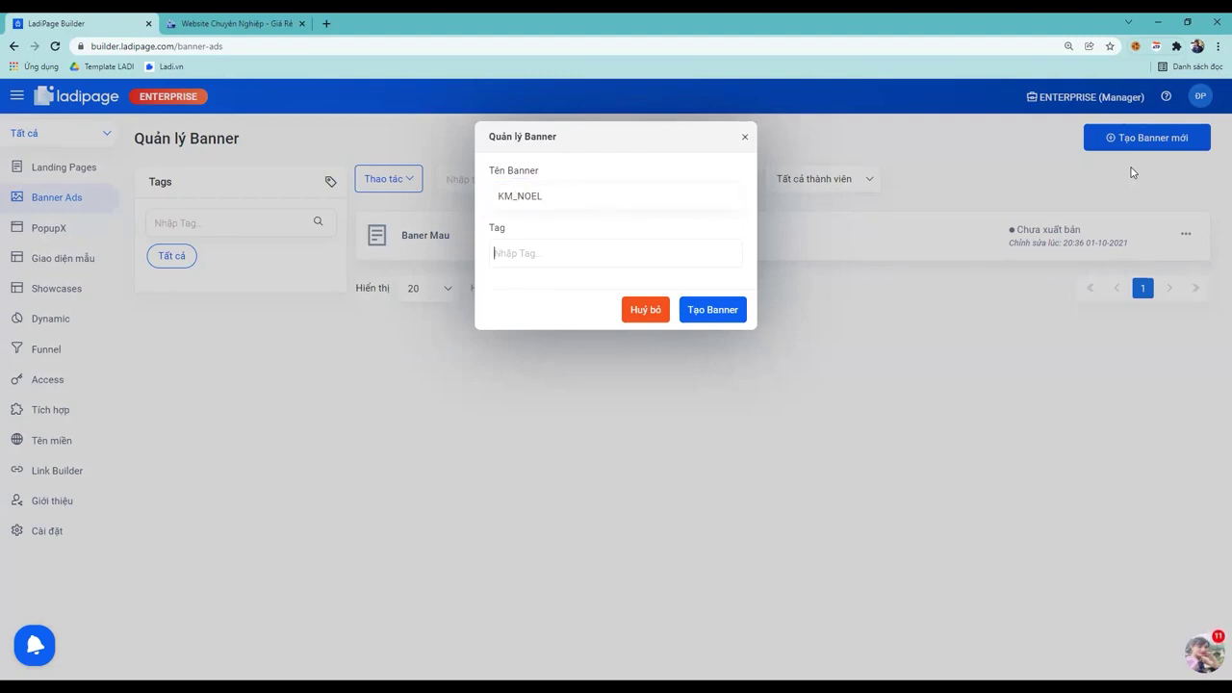
{"action": "type", "text": "THUC_HANH"}
{"action": "left_click", "coordinate": [717, 313]}
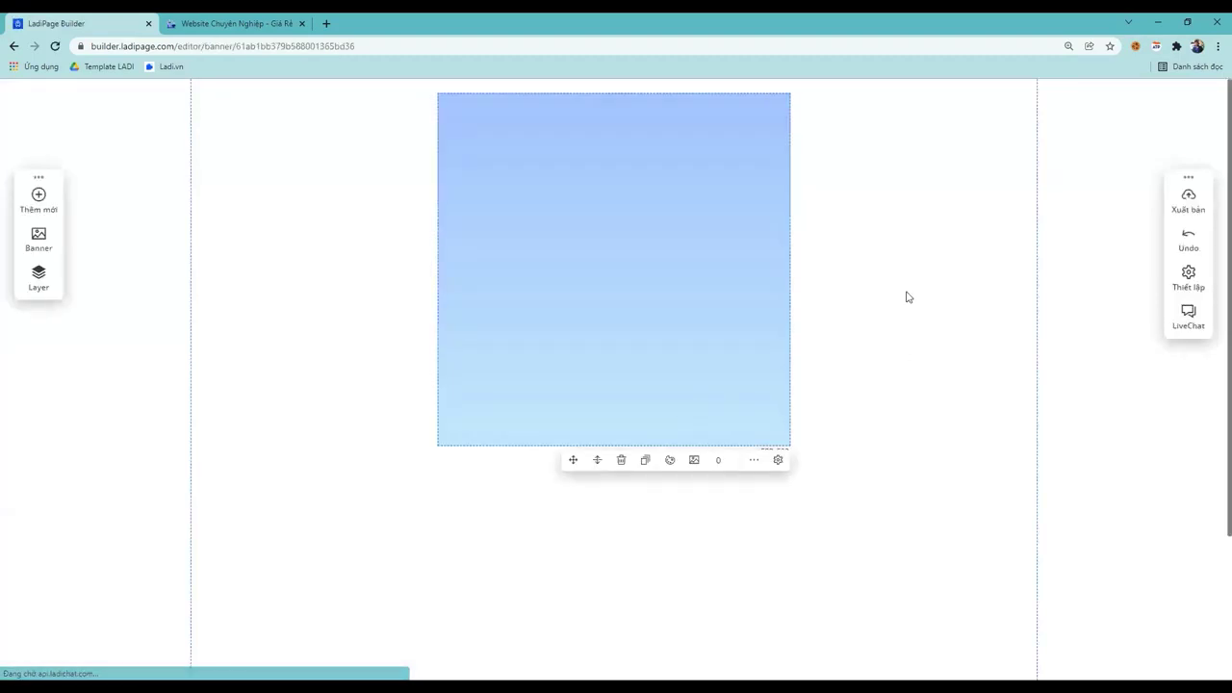
{"action": "scroll", "coordinate": [852, 353], "scroll_direction": "down", "scroll_amount": 1}
{"action": "scroll", "coordinate": [852, 352], "scroll_direction": "up", "scroll_amount": 1}
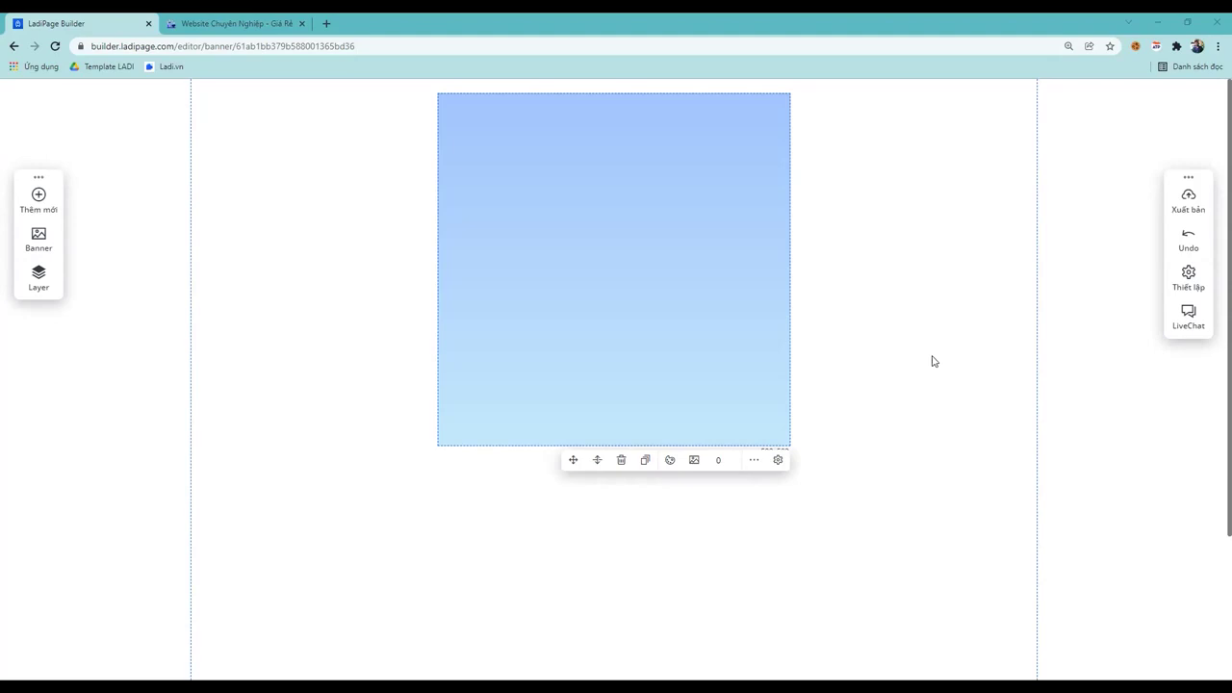
Load ladipage.vn in a new browser tab and open the builder dashboard from the site
{"action": "left_click", "coordinate": [236, 23]}
{"action": "left_click", "coordinate": [77, 23]}
{"action": "left_click", "coordinate": [267, 25]}
{"action": "left_click", "coordinate": [327, 23]}
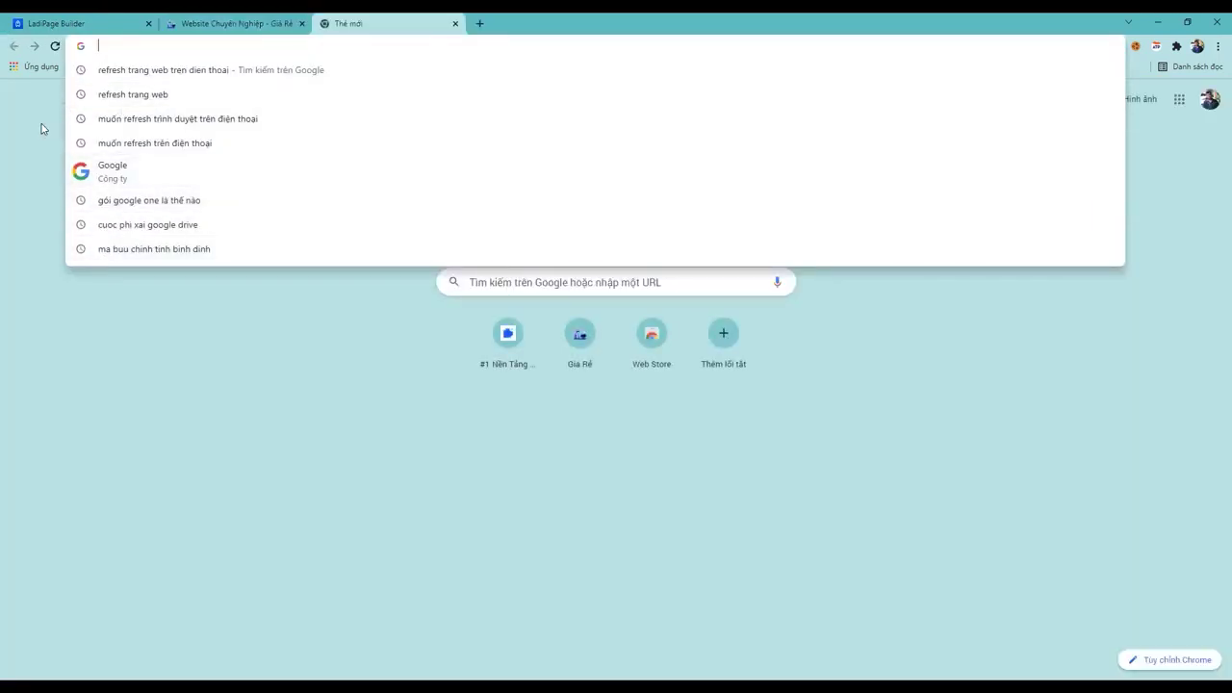
{"action": "type", "text": "ladipage.vn"}
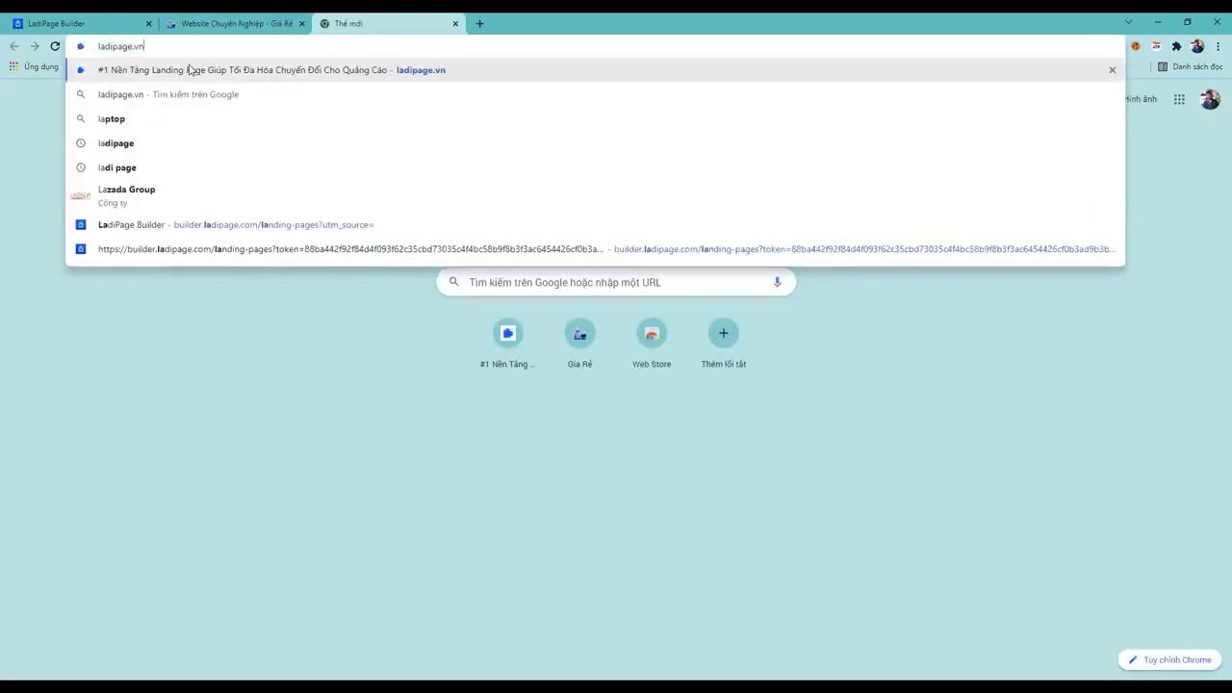
{"action": "key", "text": "Return"}
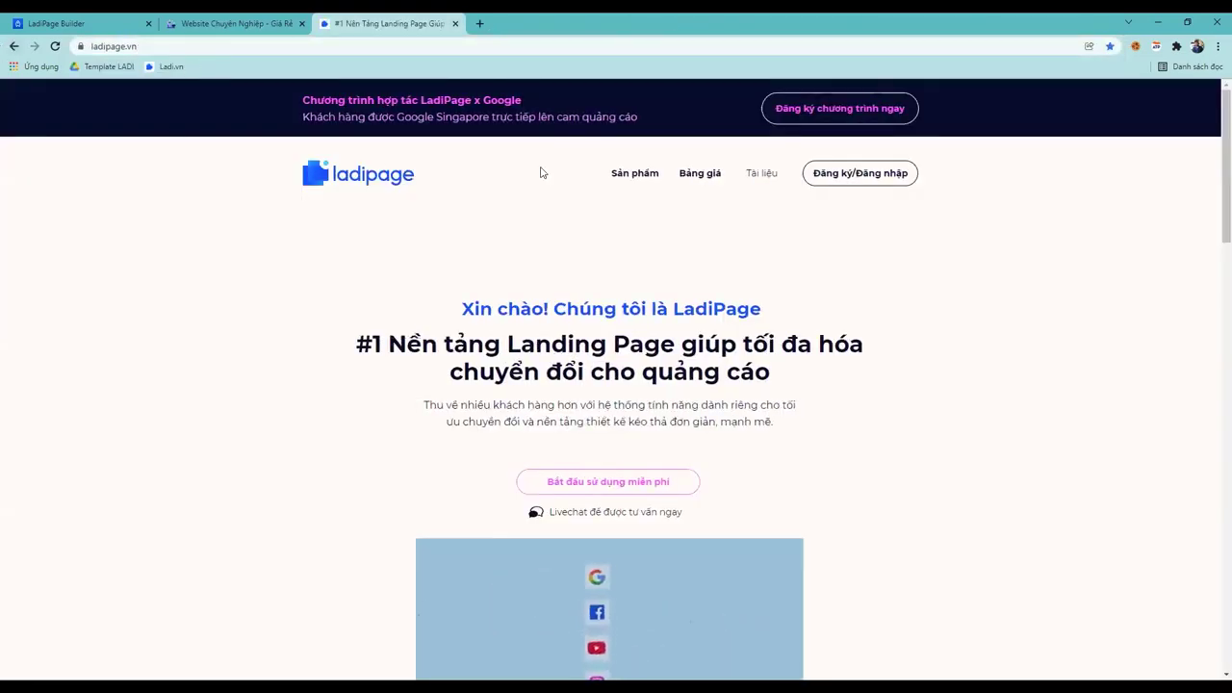
{"action": "left_click", "coordinate": [760, 176]}
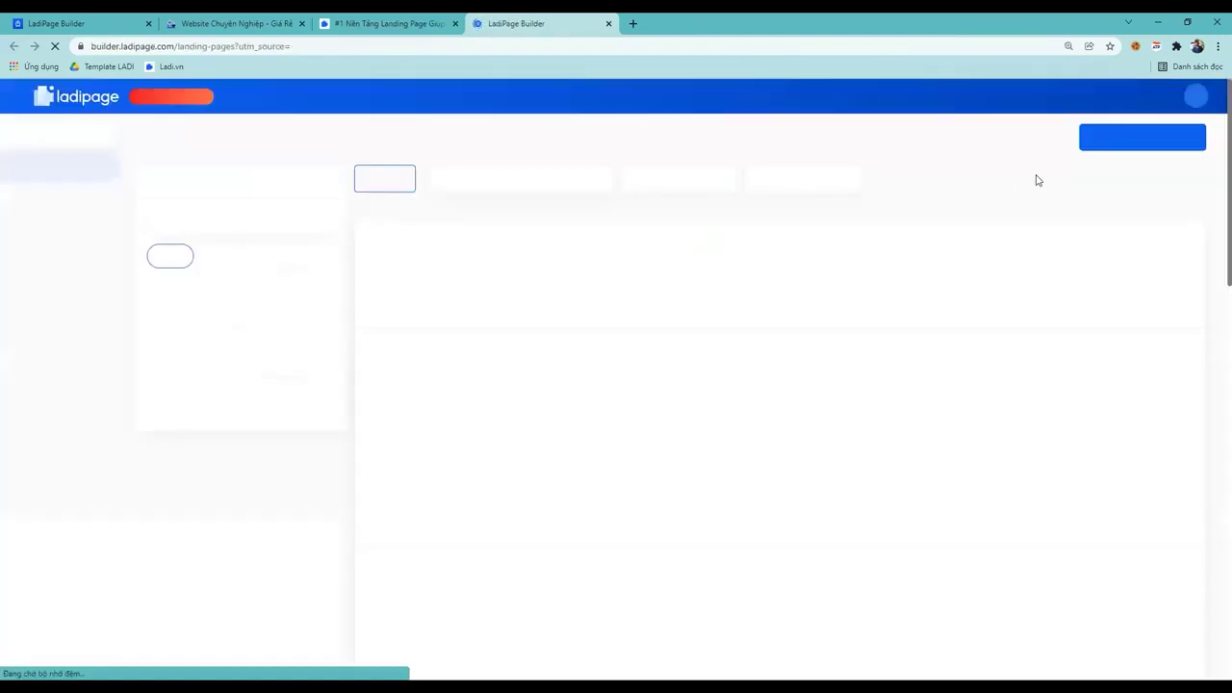
Switch to the personal owner workspace, start a blank banner in Banner Ads, and cancel its creation
{"action": "left_click", "coordinate": [1078, 98]}
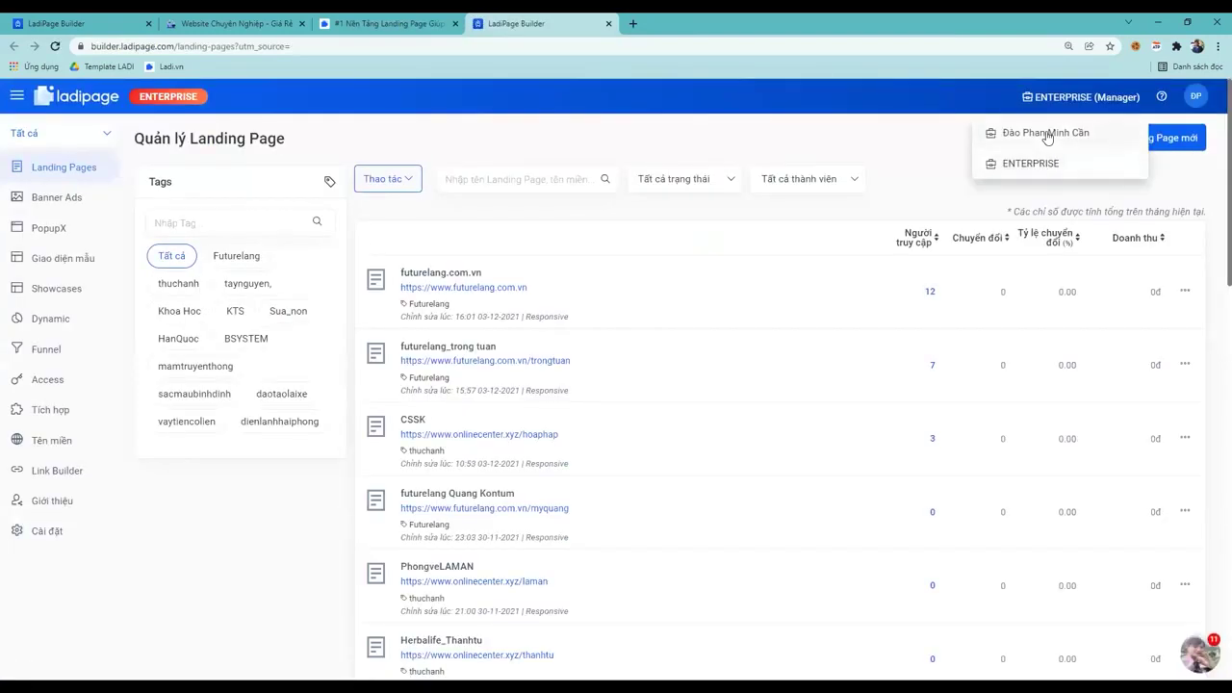
{"action": "left_click", "coordinate": [1046, 134]}
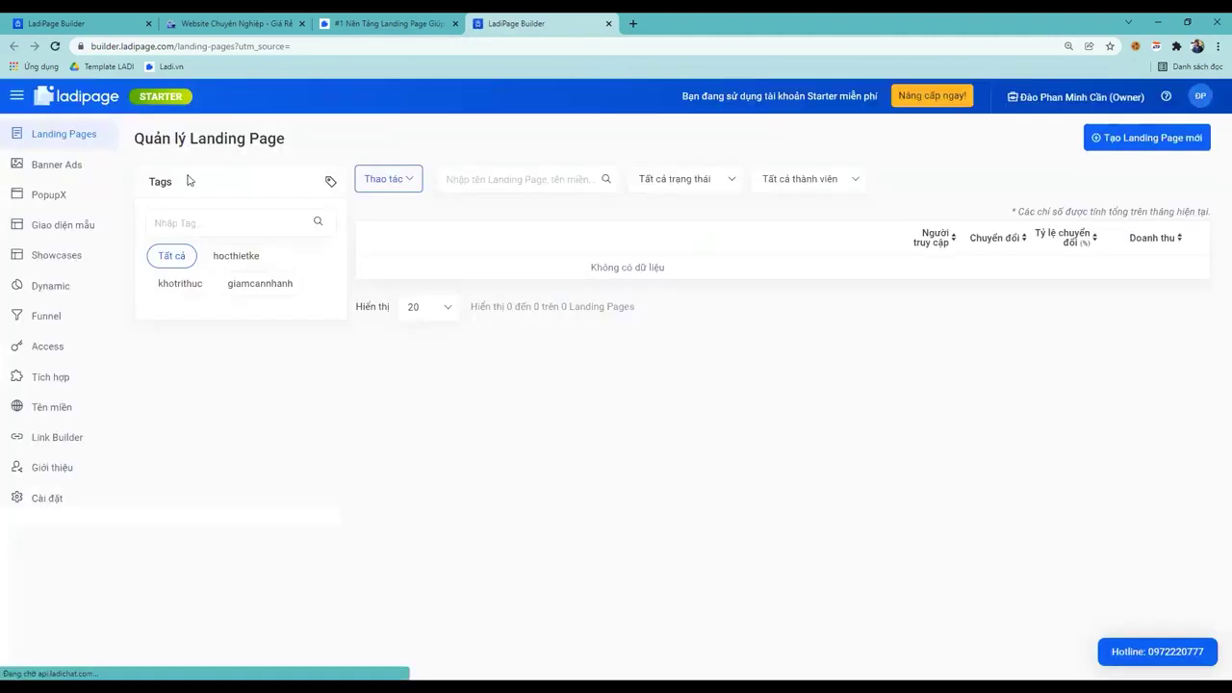
{"action": "left_click", "coordinate": [60, 167]}
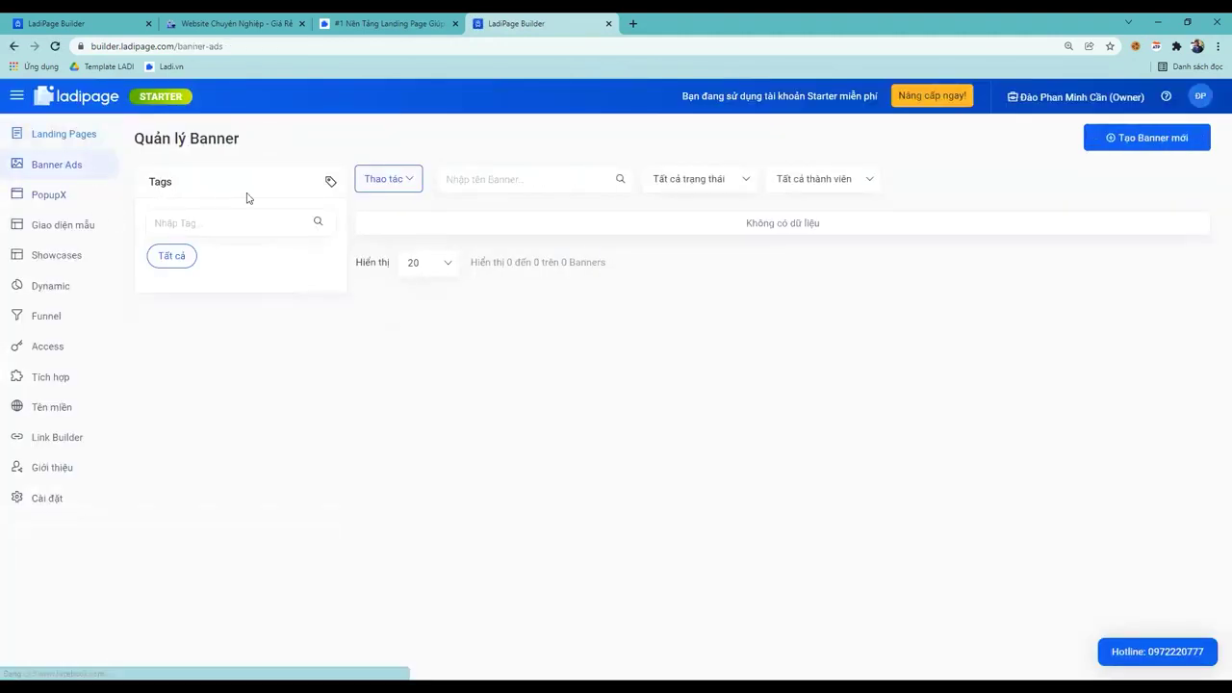
{"action": "left_click", "coordinate": [1136, 148]}
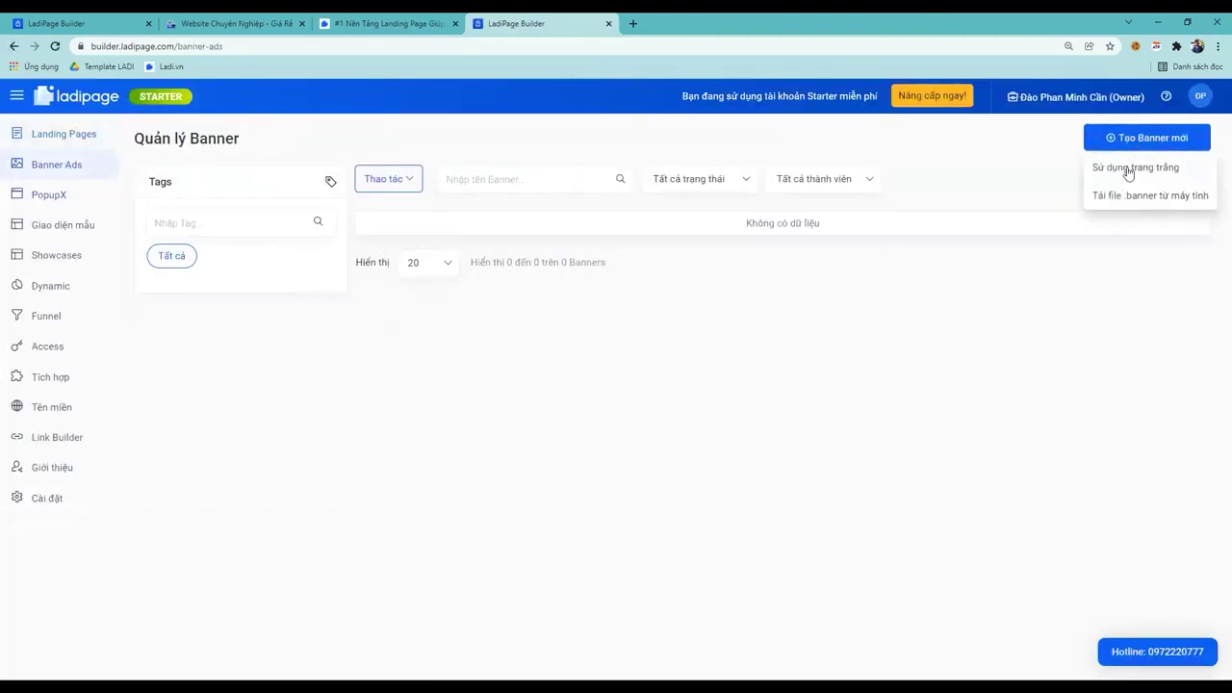
{"action": "left_click", "coordinate": [1124, 174]}
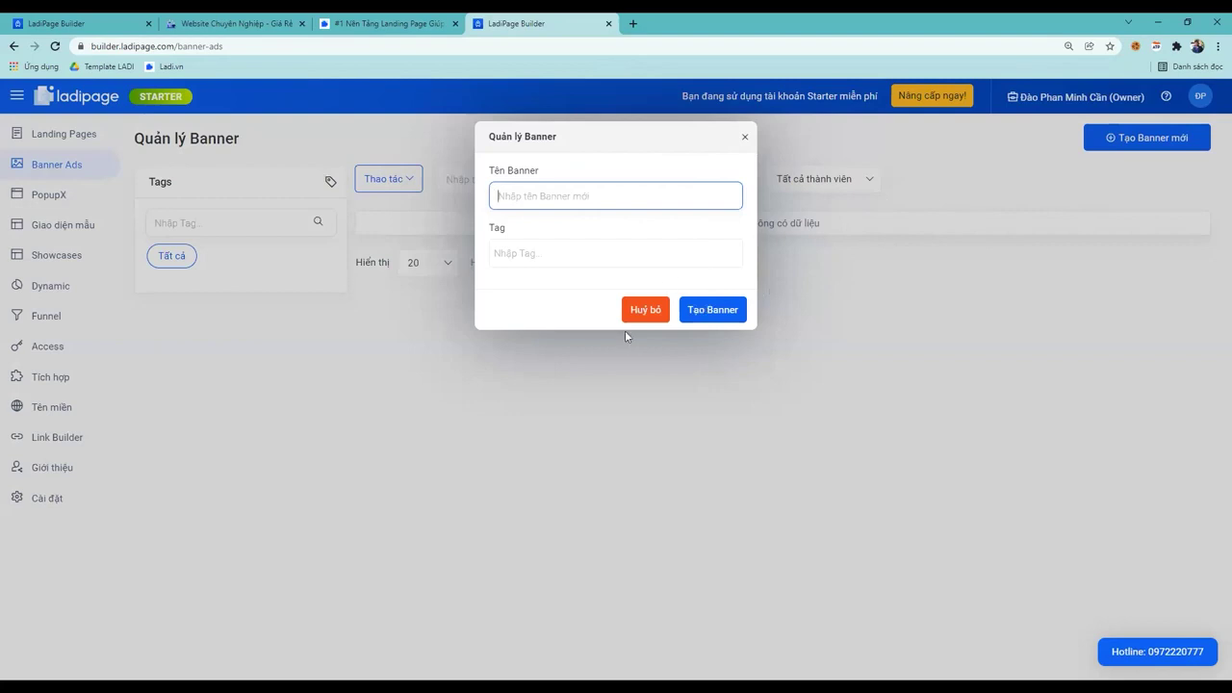
{"action": "left_click", "coordinate": [746, 138]}
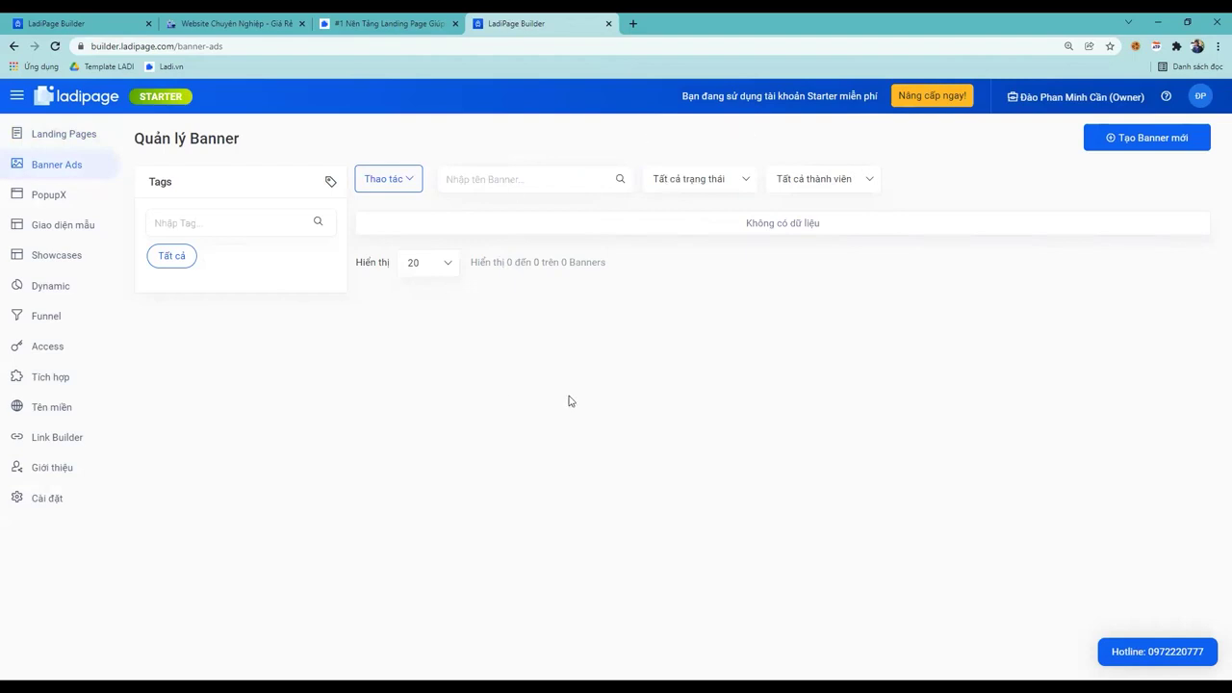
Return to the KM_NOEL banner editor and open the banner's design settings clear of the canvas
{"action": "left_click", "coordinate": [608, 23]}
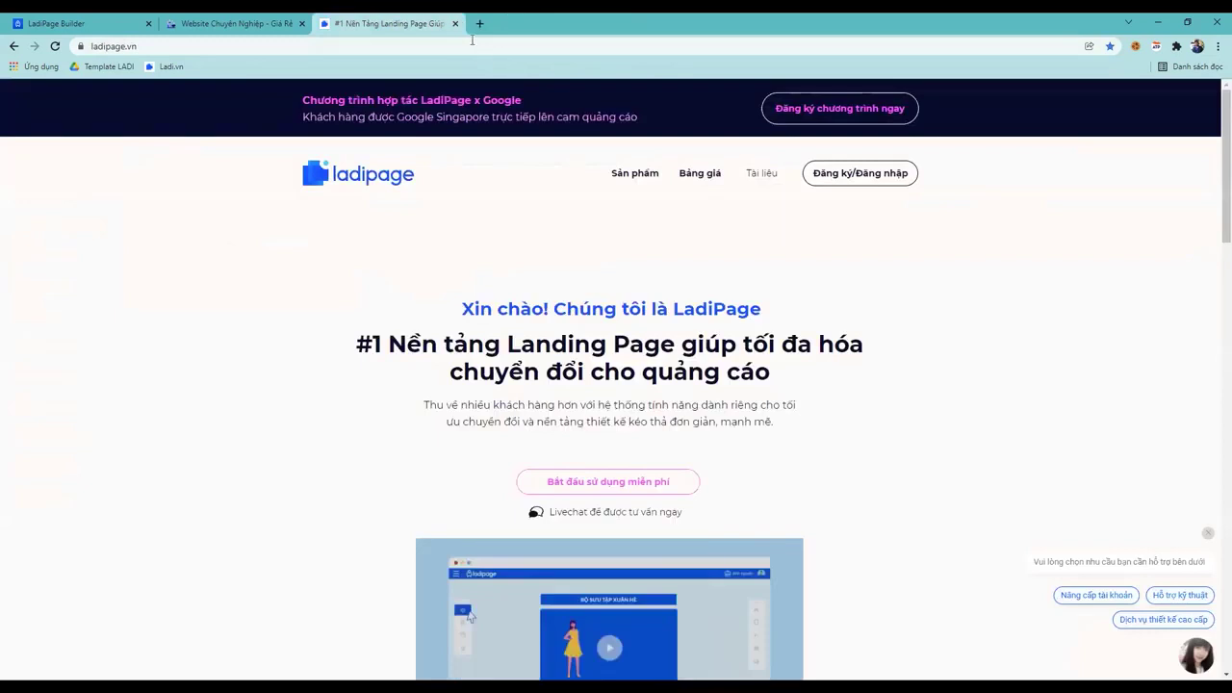
{"action": "left_click", "coordinate": [226, 23]}
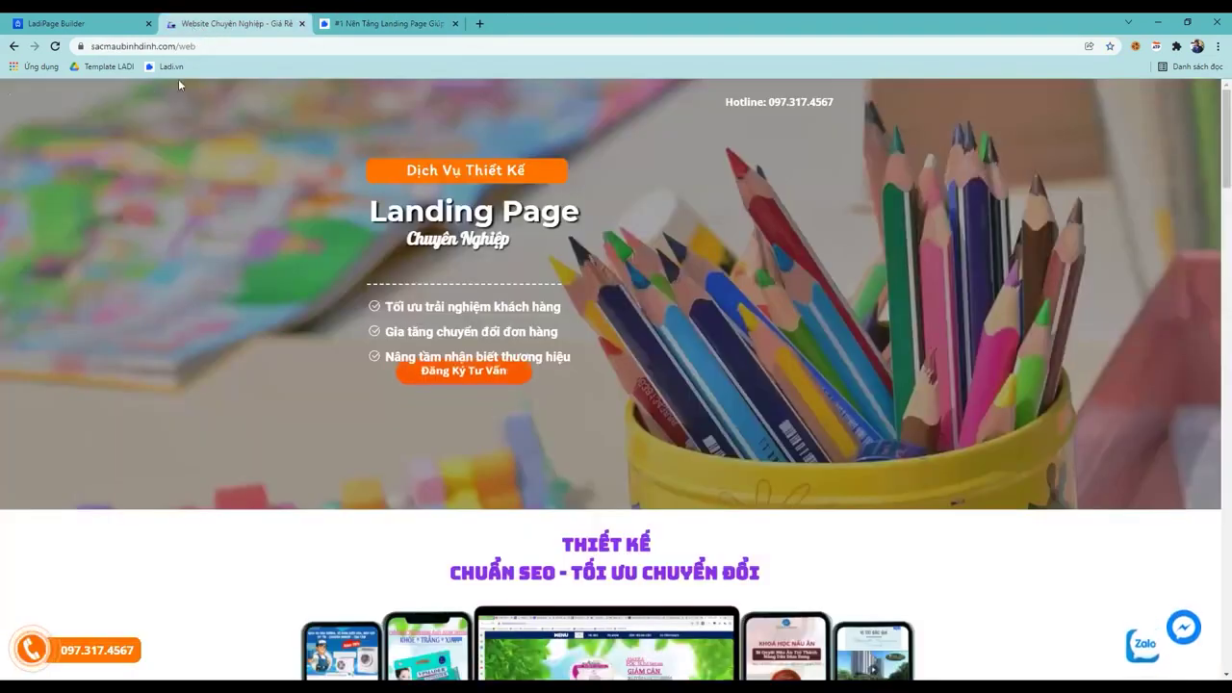
{"action": "left_click", "coordinate": [99, 29]}
{"action": "left_click_drag", "start_coordinate": [128, 26], "coordinate": [388, 26]}
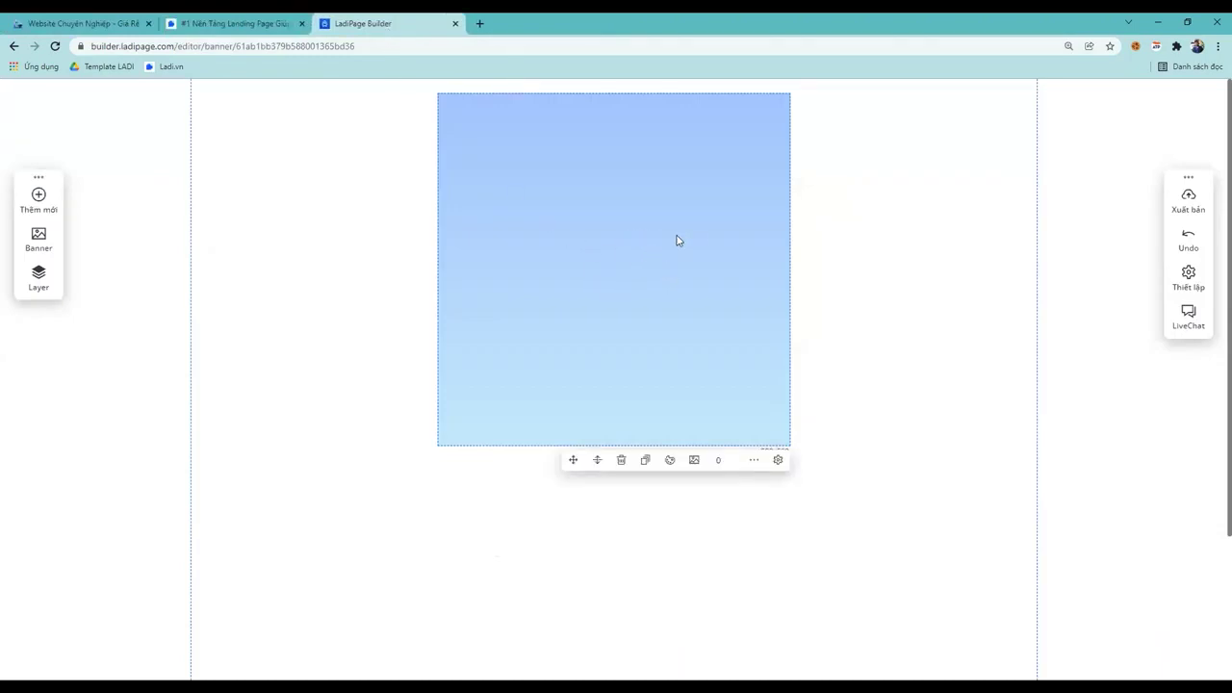
{"action": "left_click", "coordinate": [778, 460]}
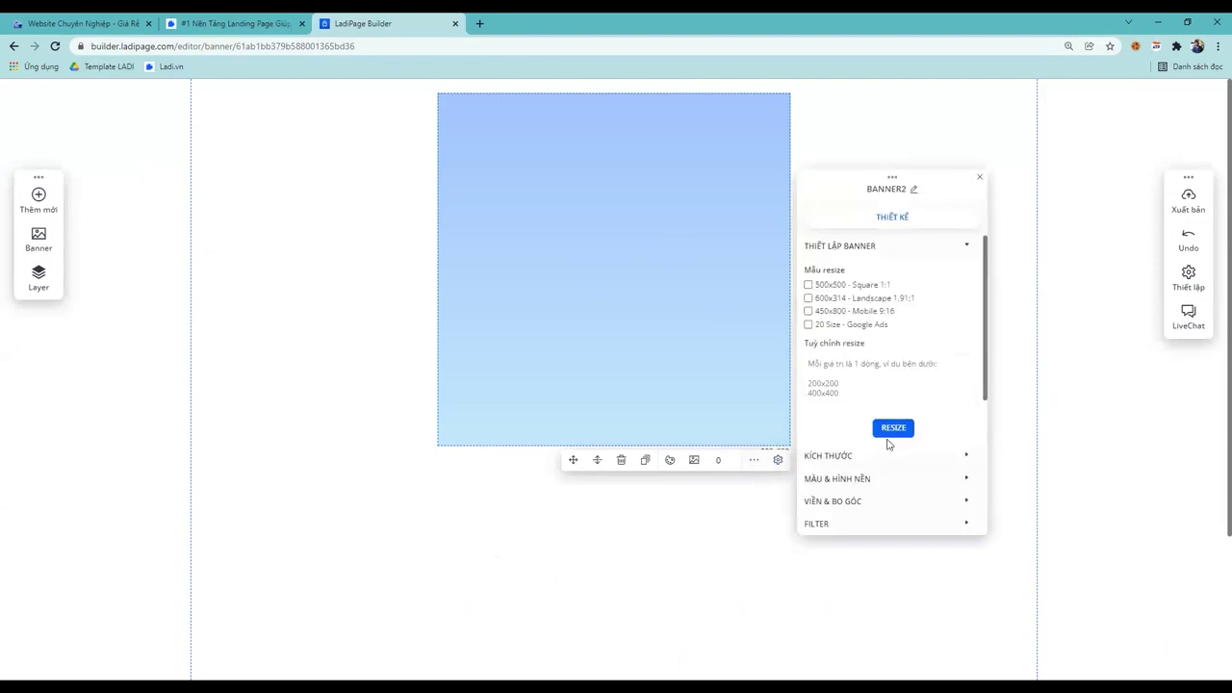
{"action": "left_click_drag", "start_coordinate": [943, 182], "coordinate": [1001, 145]}
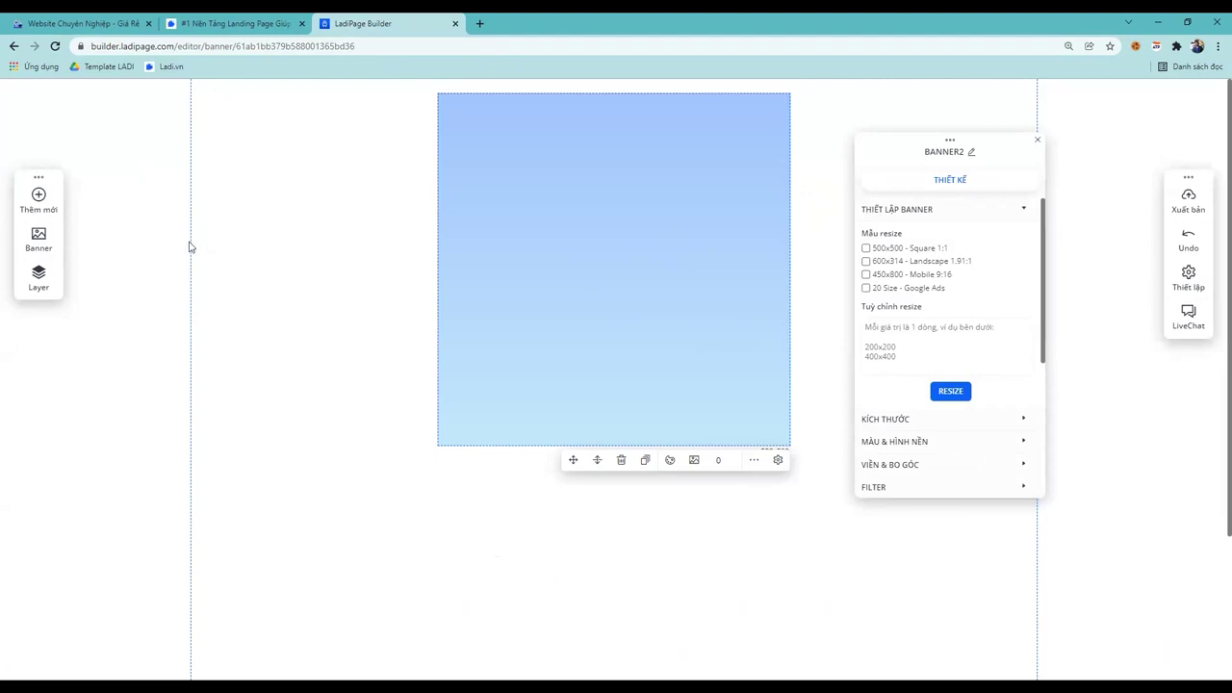
Try to browse the free photo library for an image to add to the banner
{"action": "left_click", "coordinate": [41, 205]}
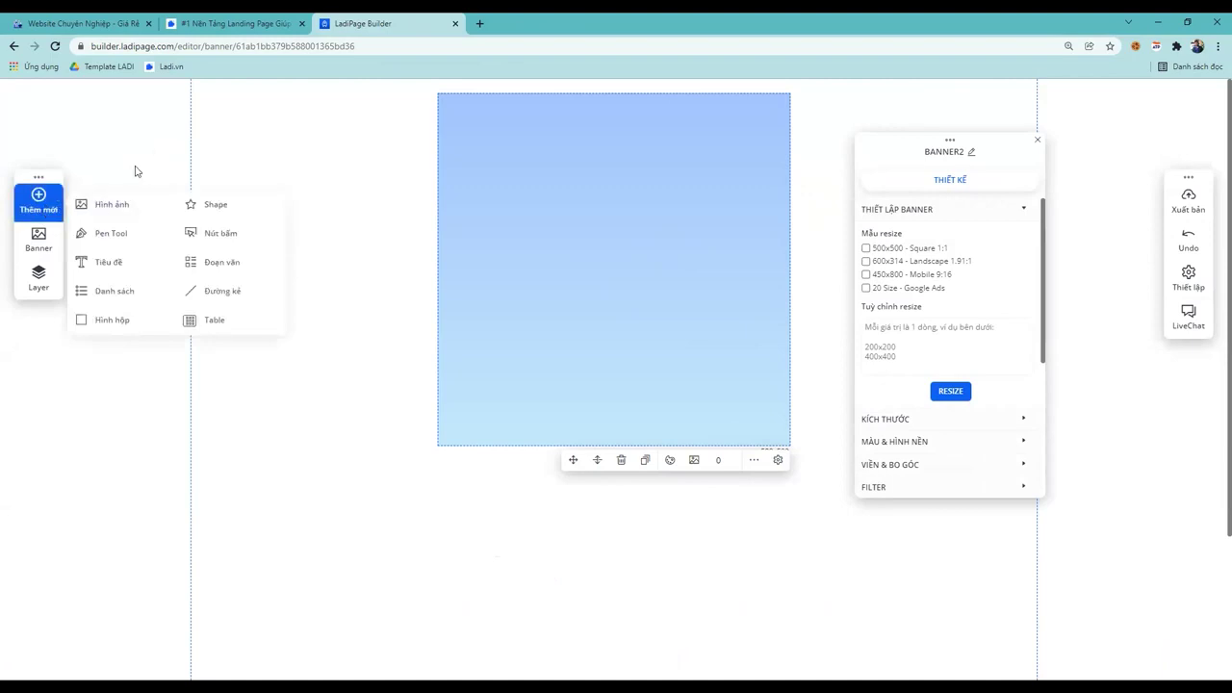
{"action": "left_click", "coordinate": [96, 204]}
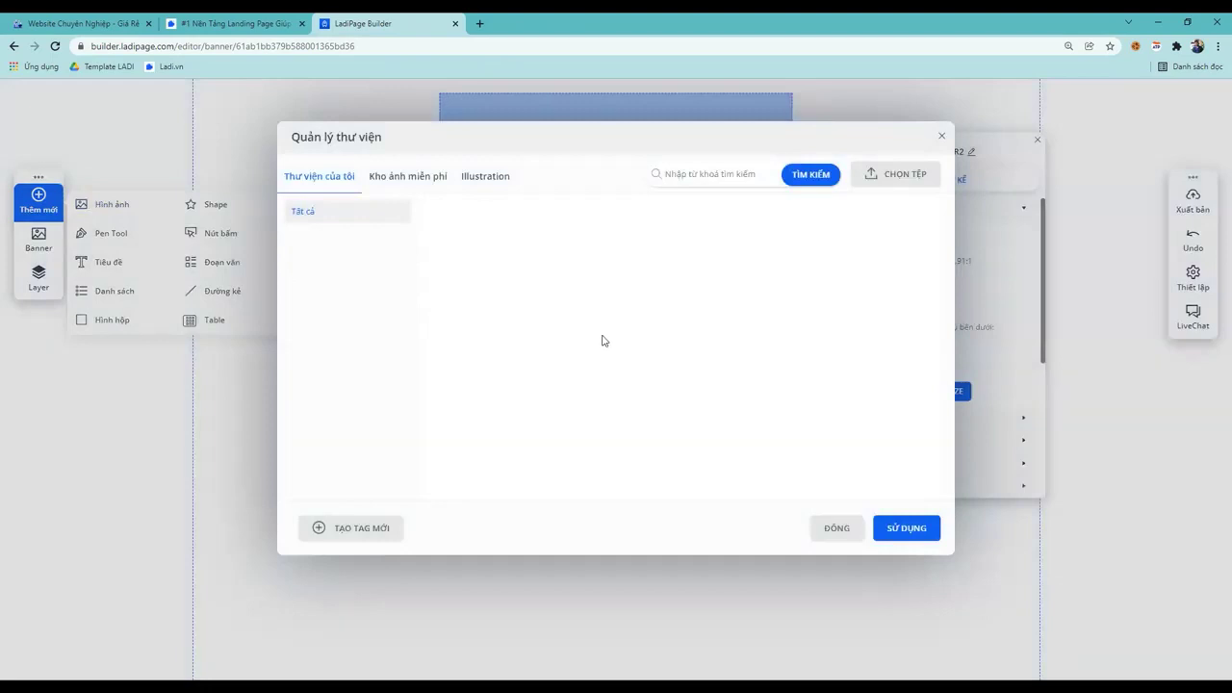
{"action": "left_click", "coordinate": [409, 178]}
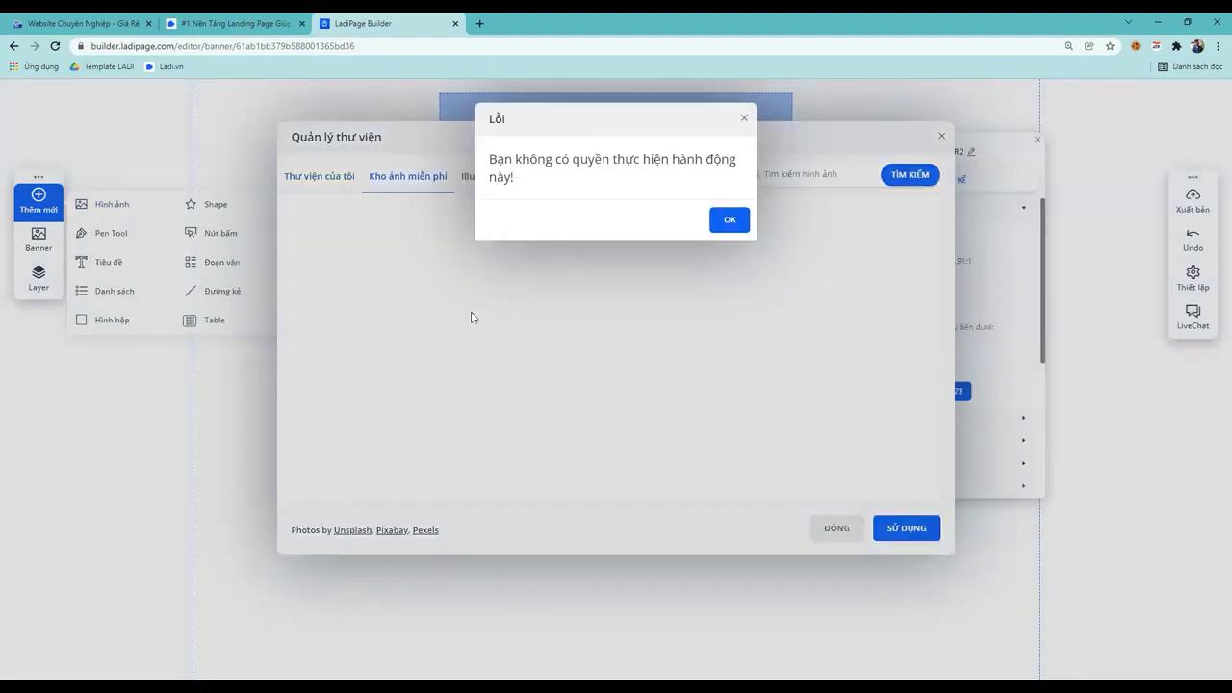
{"action": "left_click", "coordinate": [729, 220]}
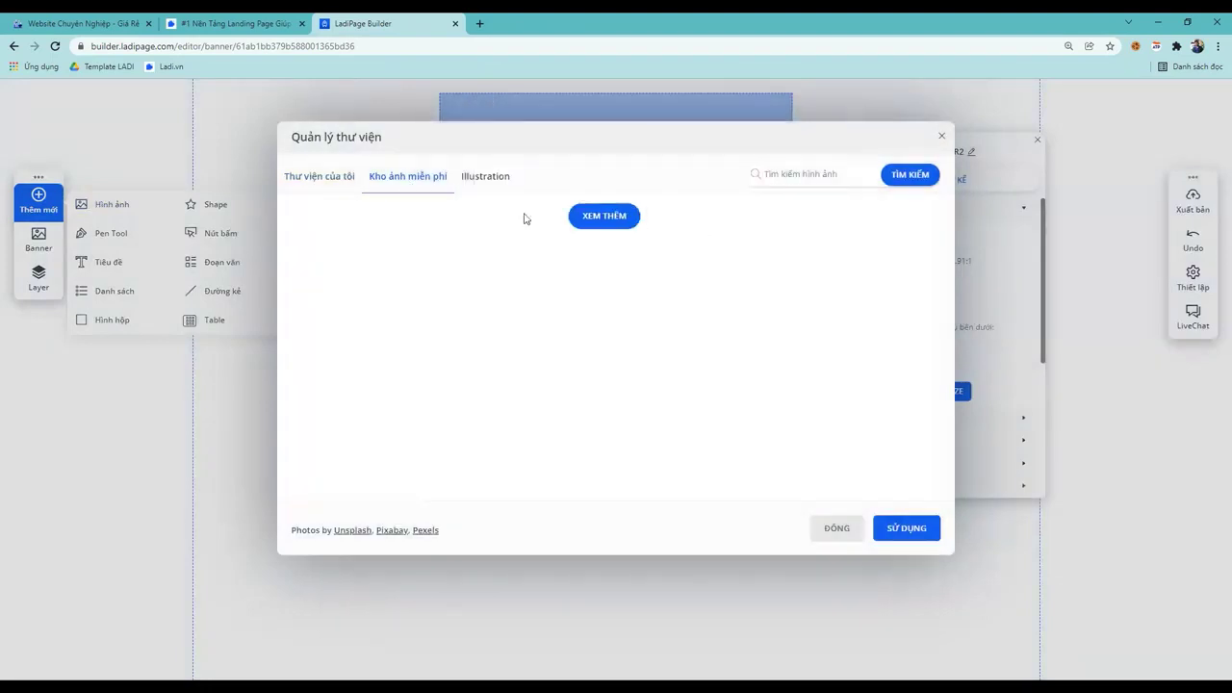
{"action": "left_click", "coordinate": [941, 136]}
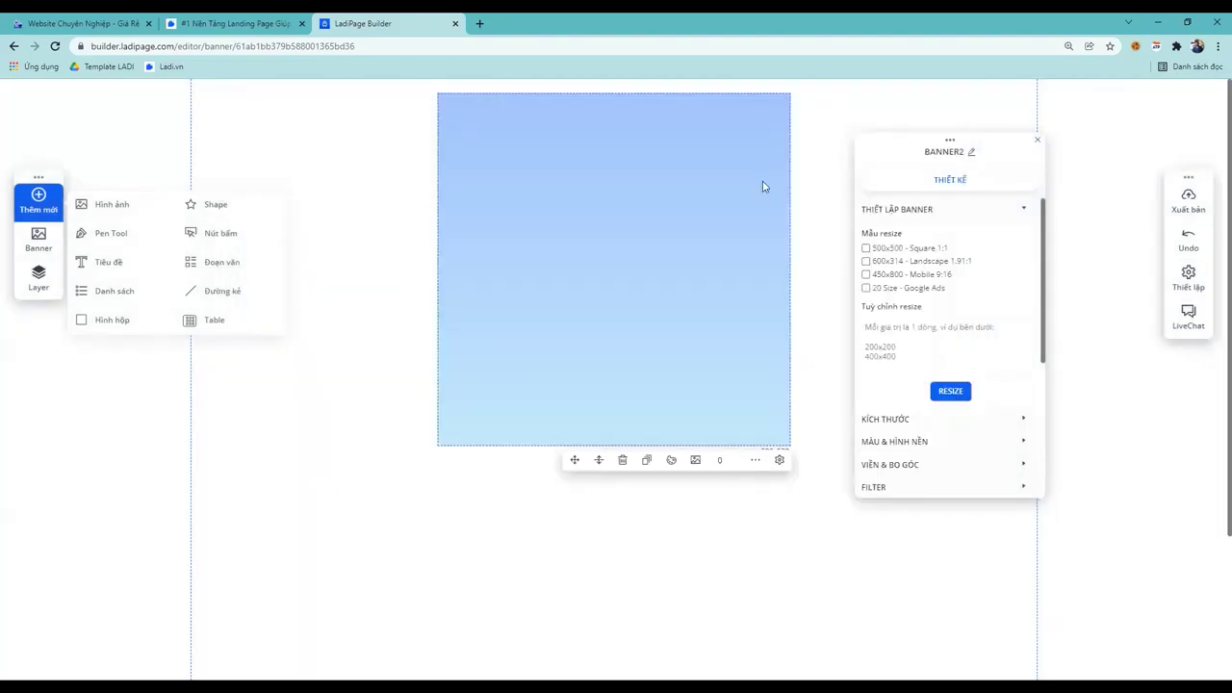
Close the open builder and site tabs, reopen the builder from ladipage.vn, and switch to the ENTERPRISE workspace
{"action": "left_click", "coordinate": [456, 24]}
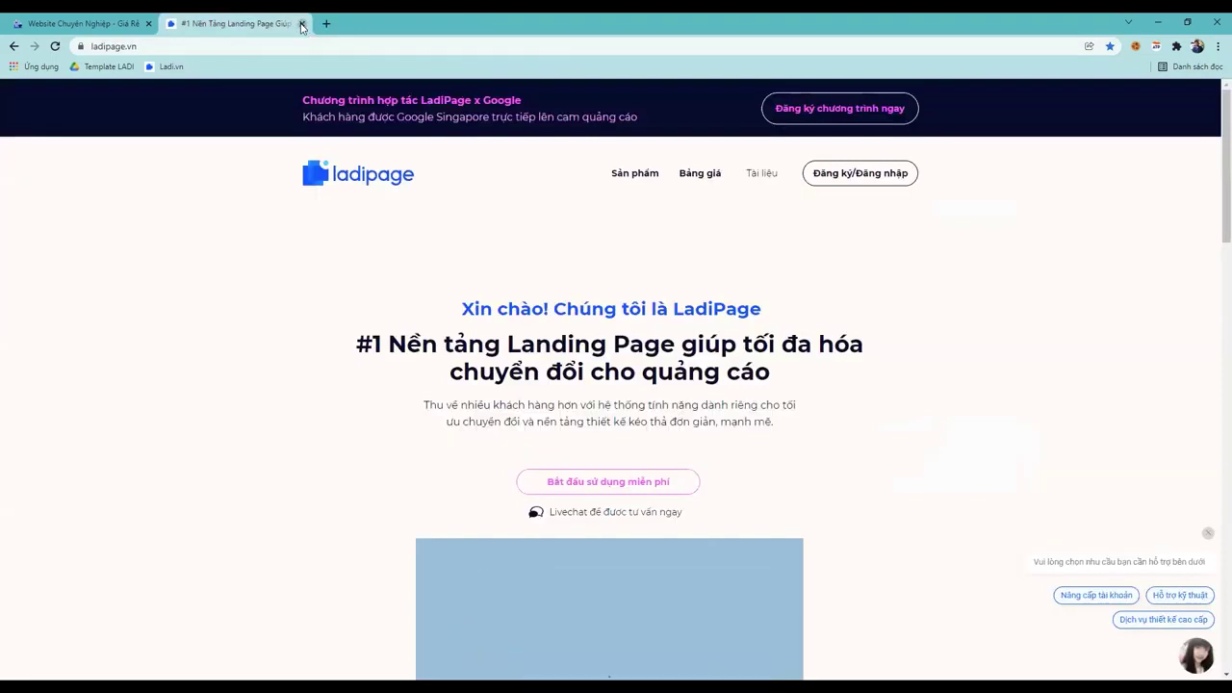
{"action": "left_click", "coordinate": [302, 25]}
{"action": "left_click", "coordinate": [166, 69]}
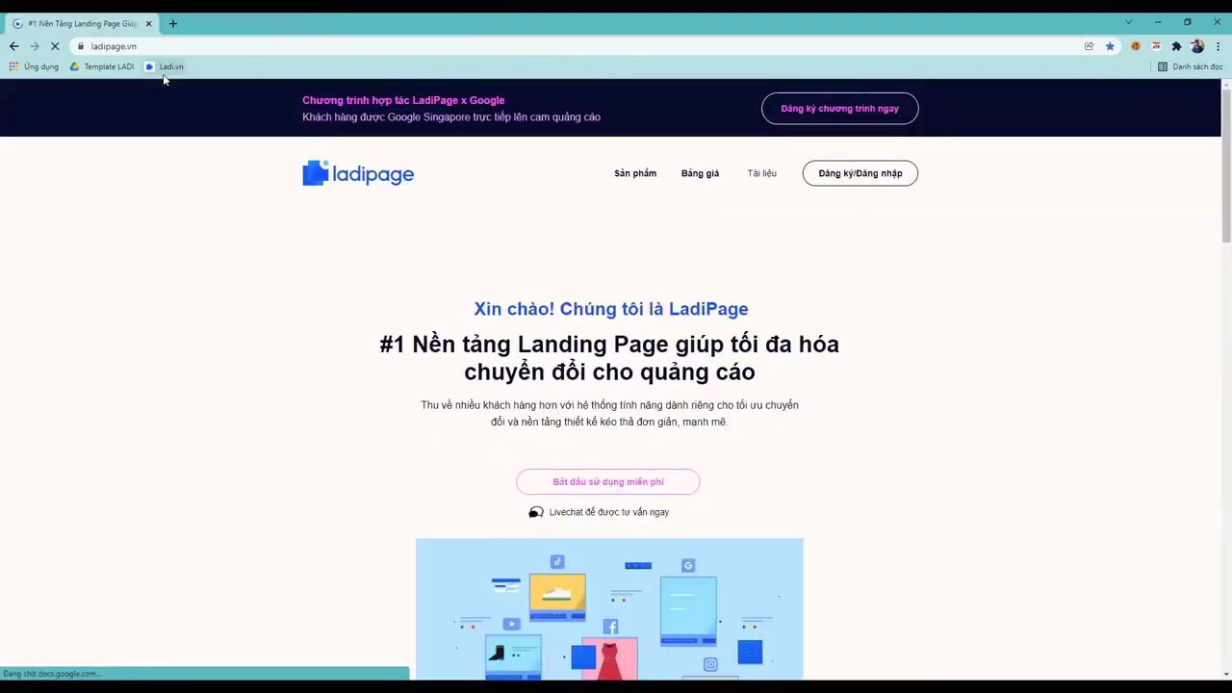
{"action": "left_click", "coordinate": [871, 117]}
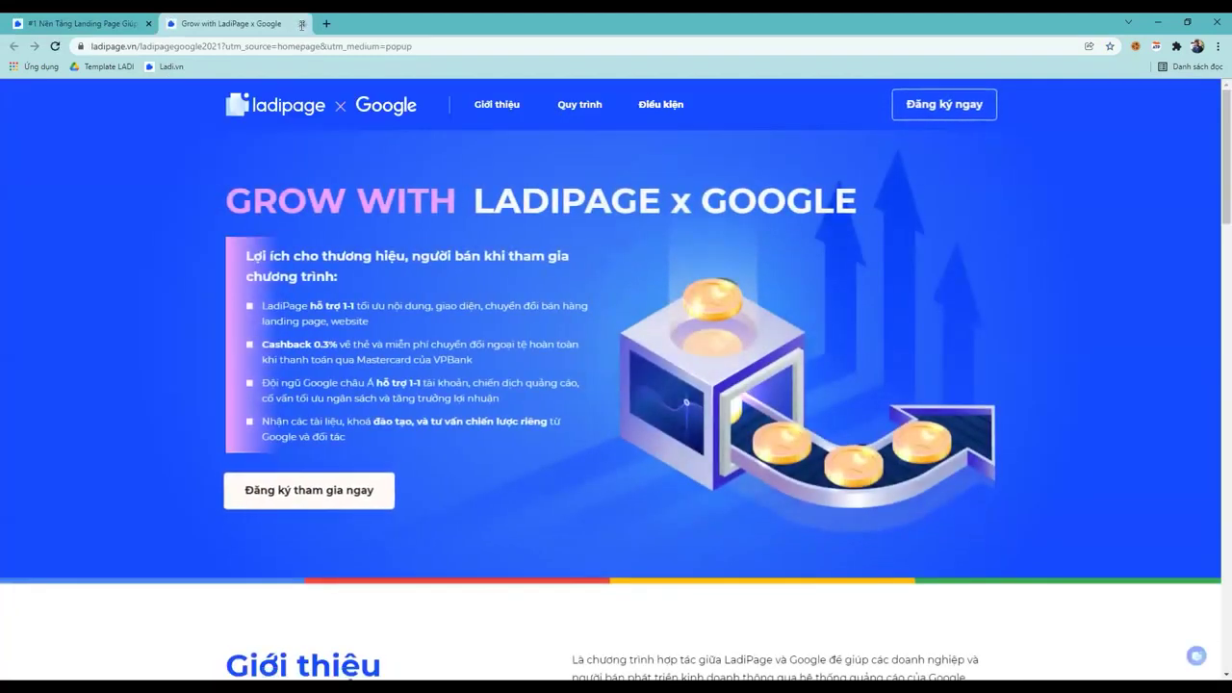
{"action": "left_click", "coordinate": [301, 24]}
{"action": "left_click", "coordinate": [862, 173]}
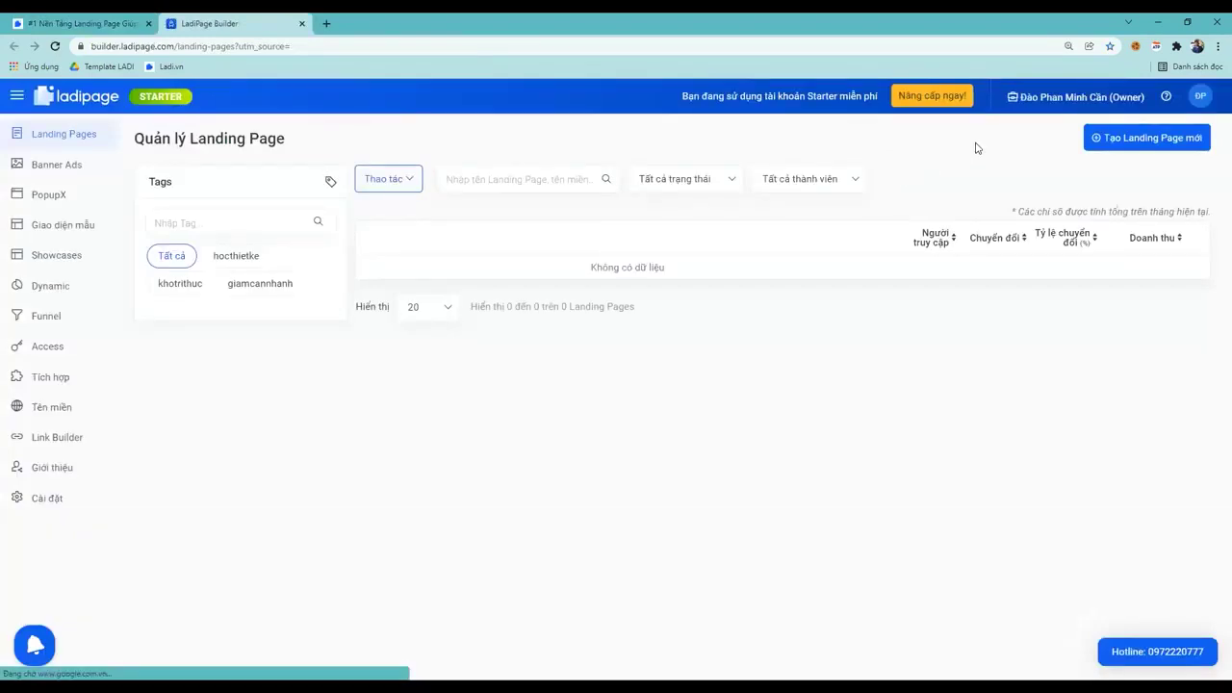
{"action": "left_click", "coordinate": [1079, 102]}
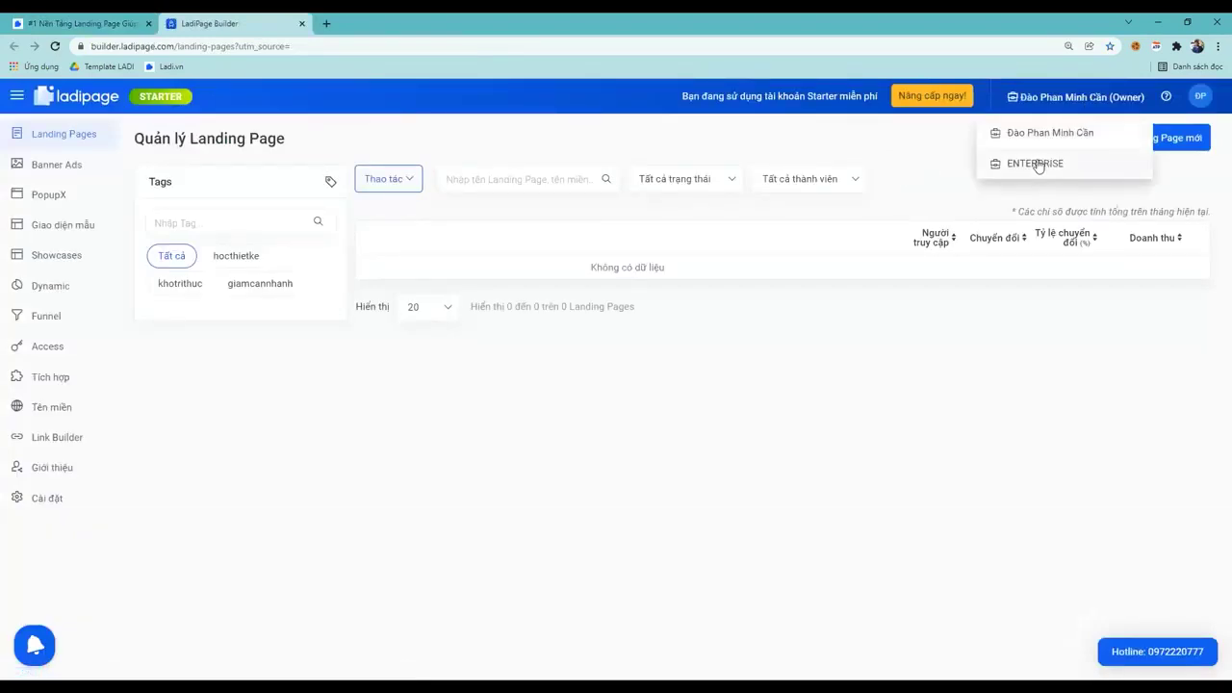
{"action": "left_click", "coordinate": [1037, 162]}
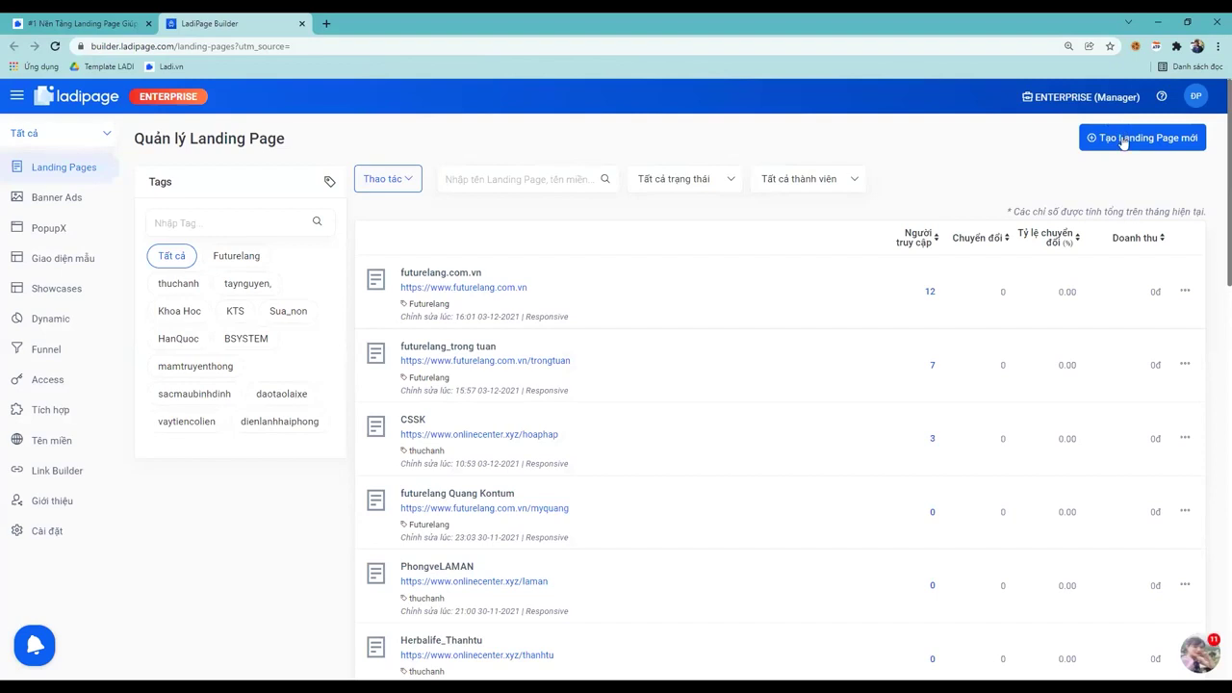
Go to the Banner Ads management page of the ENTERPRISE workspace
{"action": "left_click", "coordinate": [50, 202]}
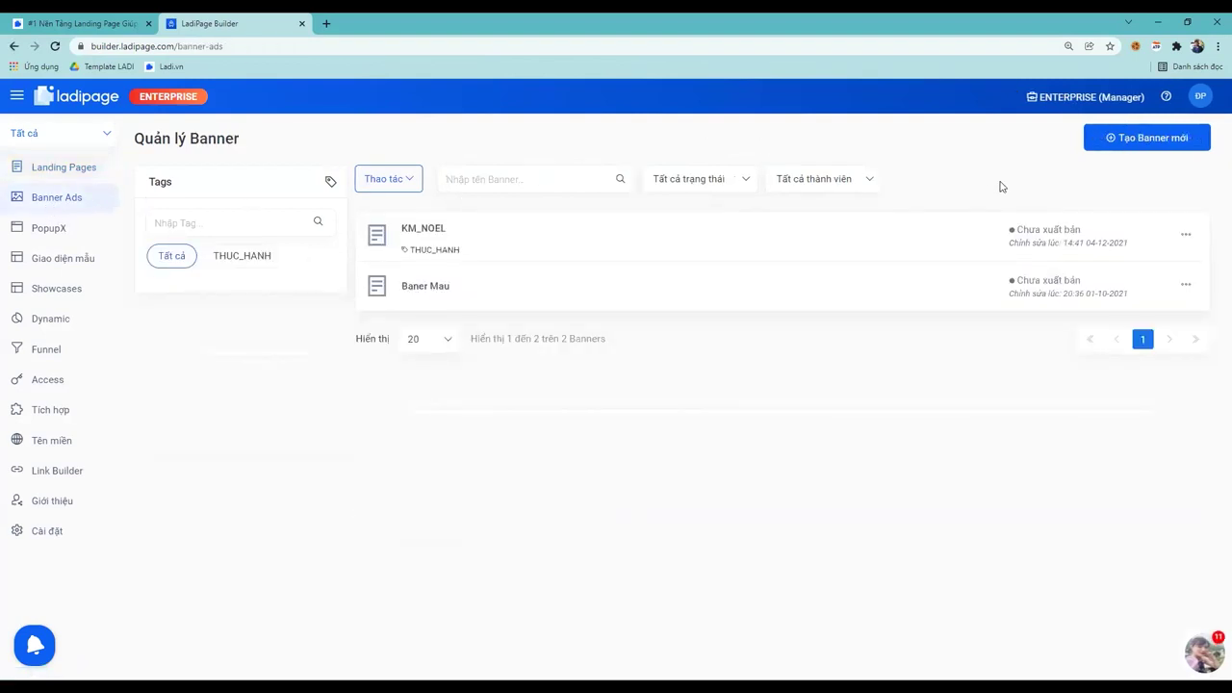
{"action": "left_click", "coordinate": [1108, 144]}
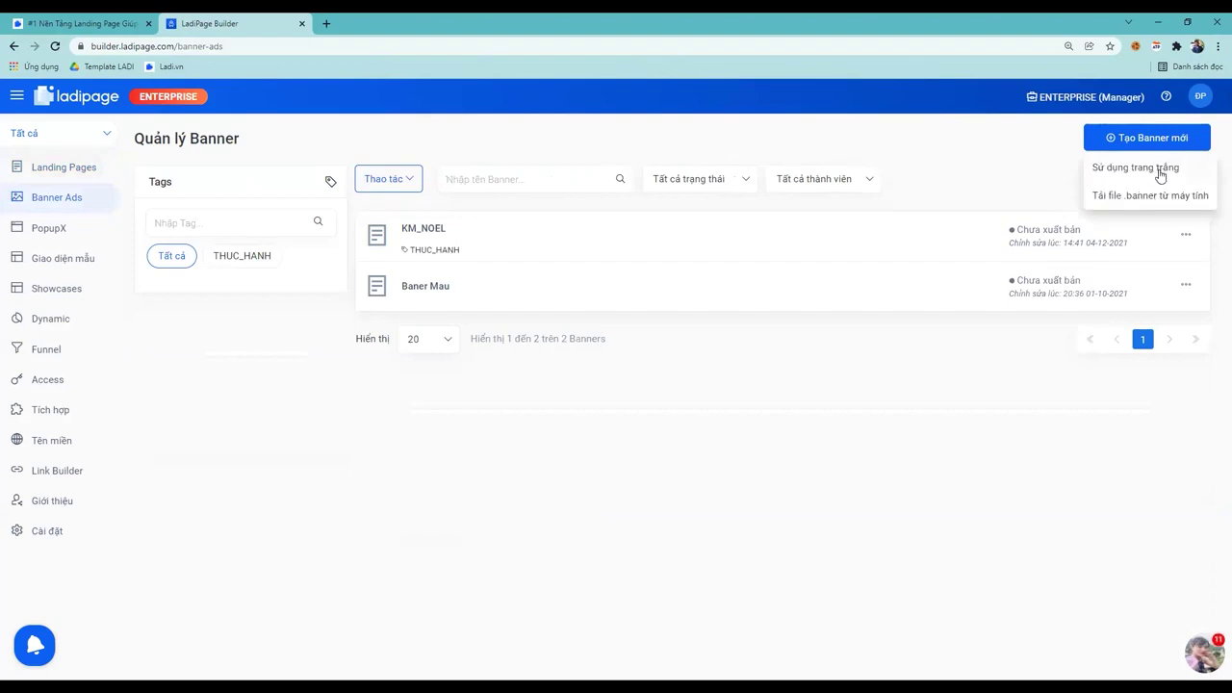
{"action": "left_click", "coordinate": [1105, 173]}
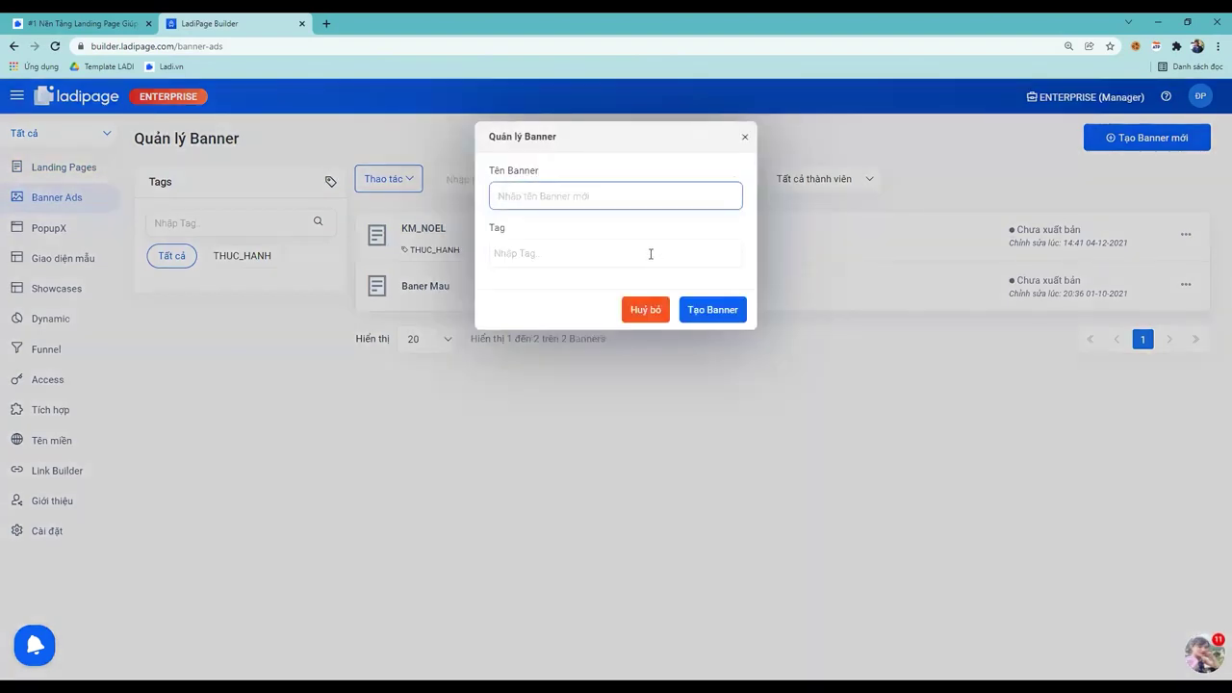
{"action": "left_click", "coordinate": [744, 137]}
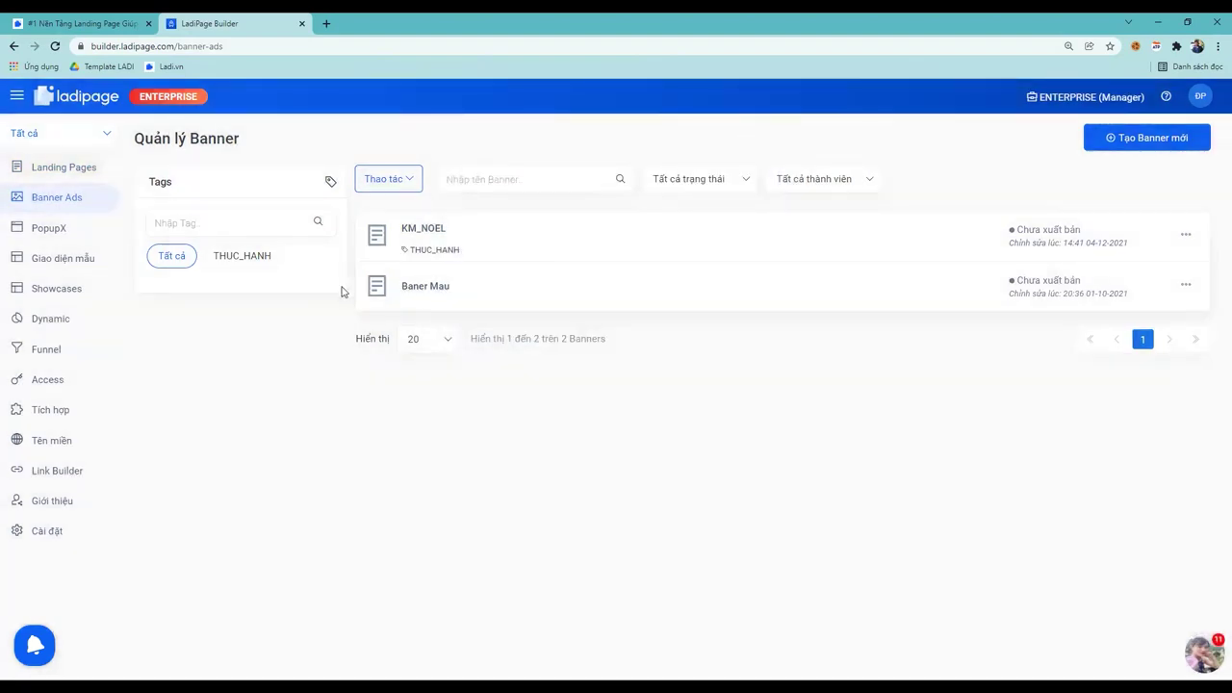
Open the KM_NOEL banner in the editor and select the banner on the canvas
{"action": "left_click", "coordinate": [434, 248]}
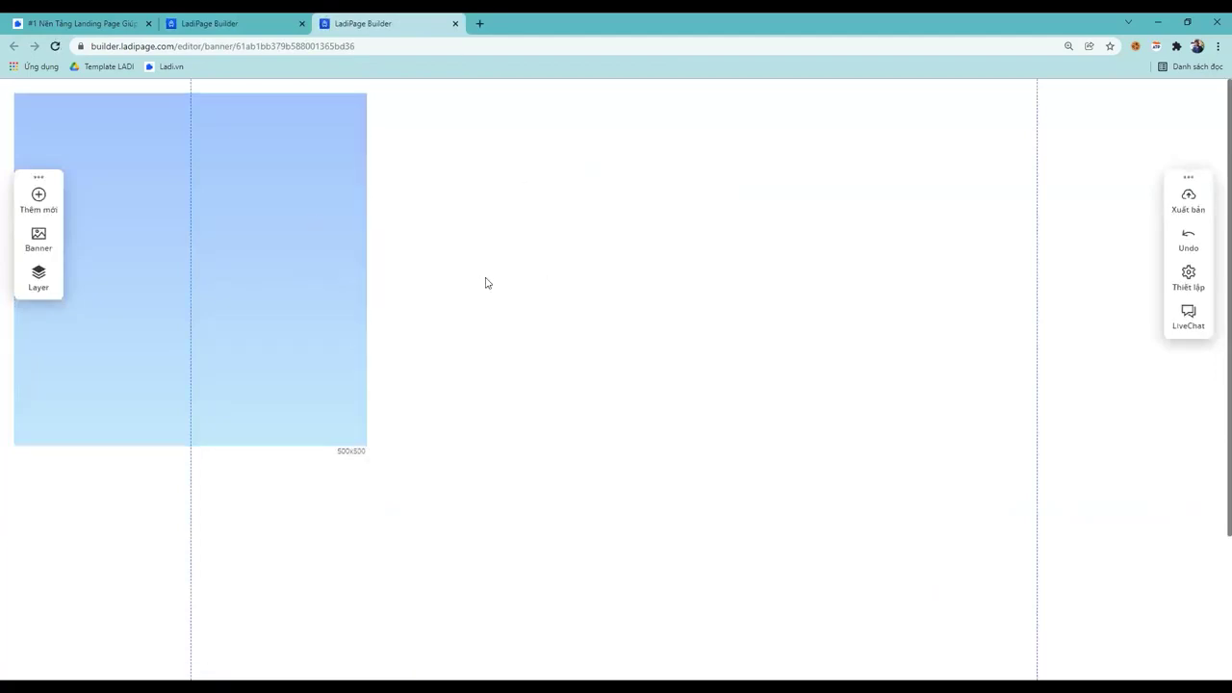
{"action": "left_click", "coordinate": [316, 287]}
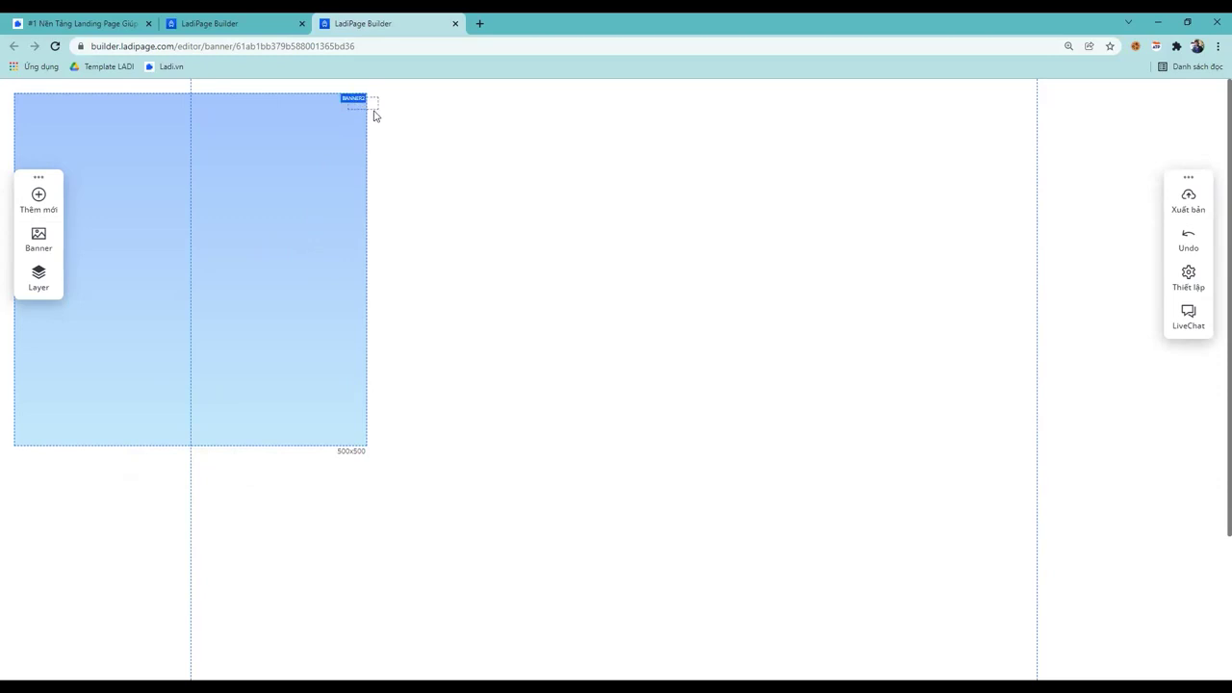
{"action": "left_click", "coordinate": [47, 207]}
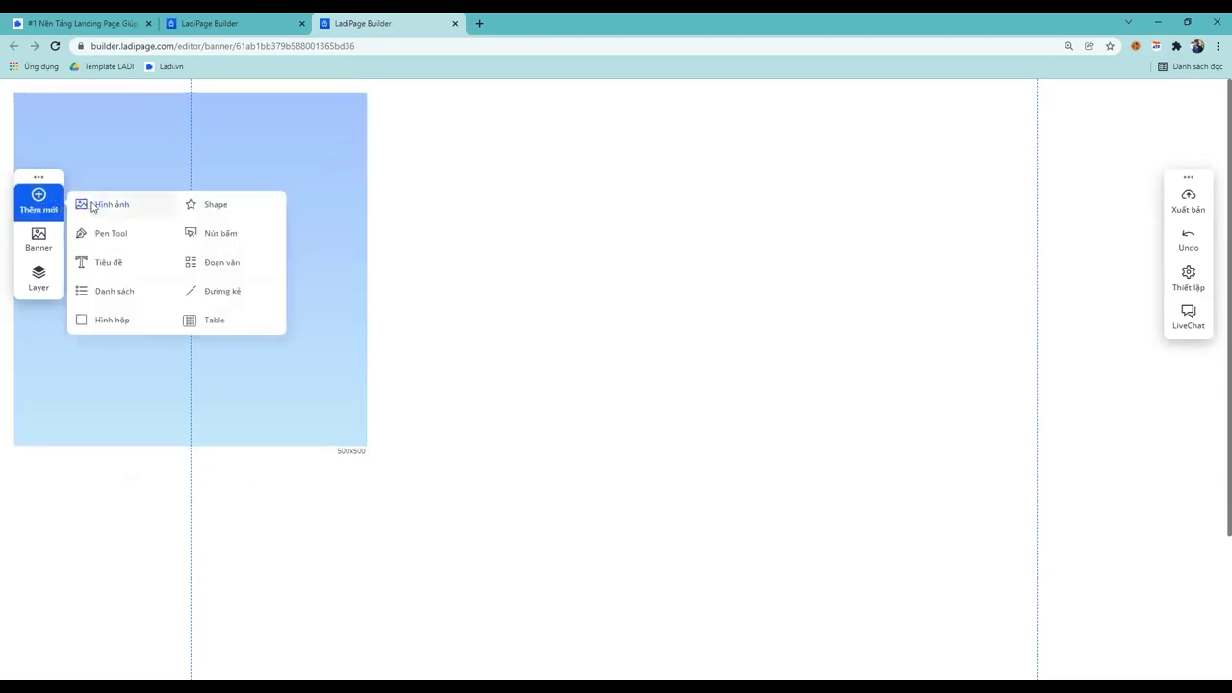
{"action": "left_click", "coordinate": [93, 207]}
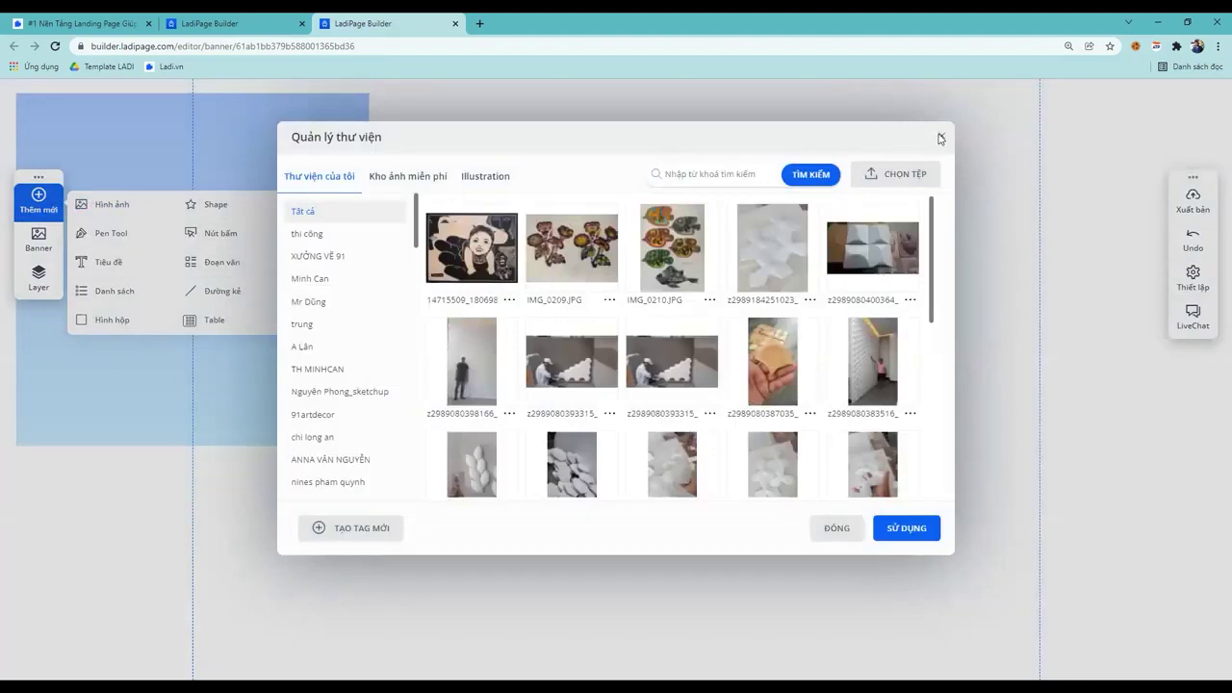
{"action": "left_click", "coordinate": [943, 138]}
Delete the existing banner from the canvas and add a new blank banner (BANNER TRẮNG) from the banner templates
{"action": "left_click", "coordinate": [236, 159]}
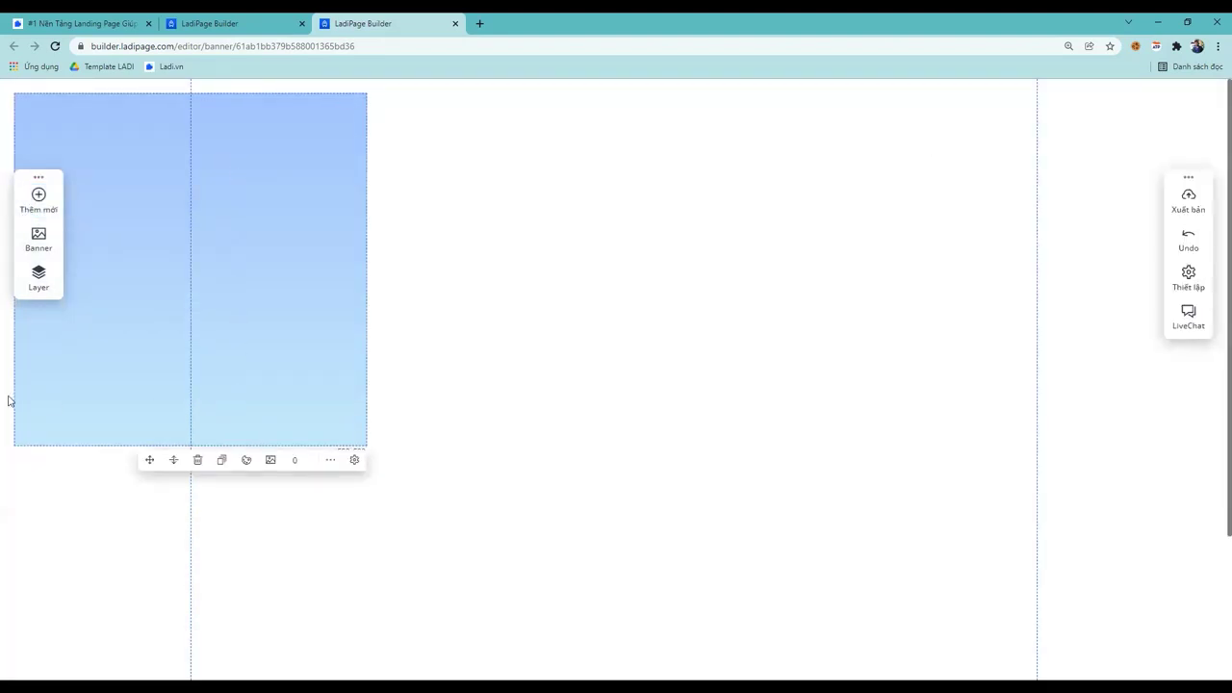
{"action": "left_click_drag", "start_coordinate": [64, 397], "coordinate": [119, 435]}
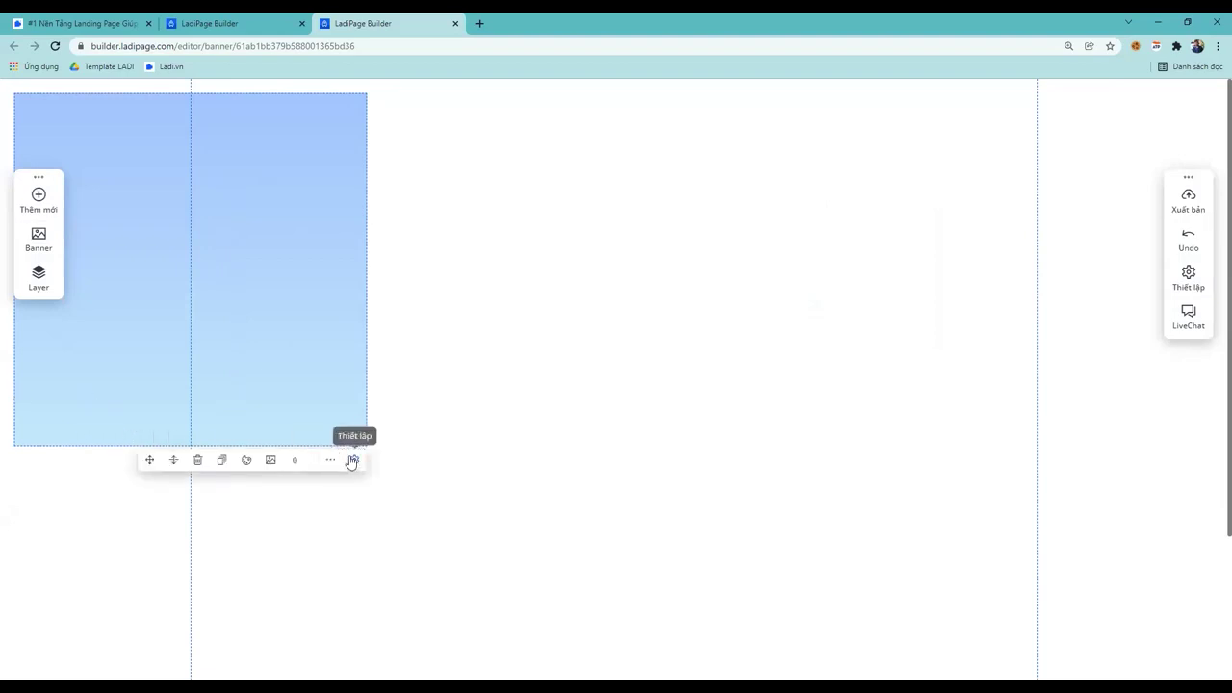
{"action": "key", "text": "Delete"}
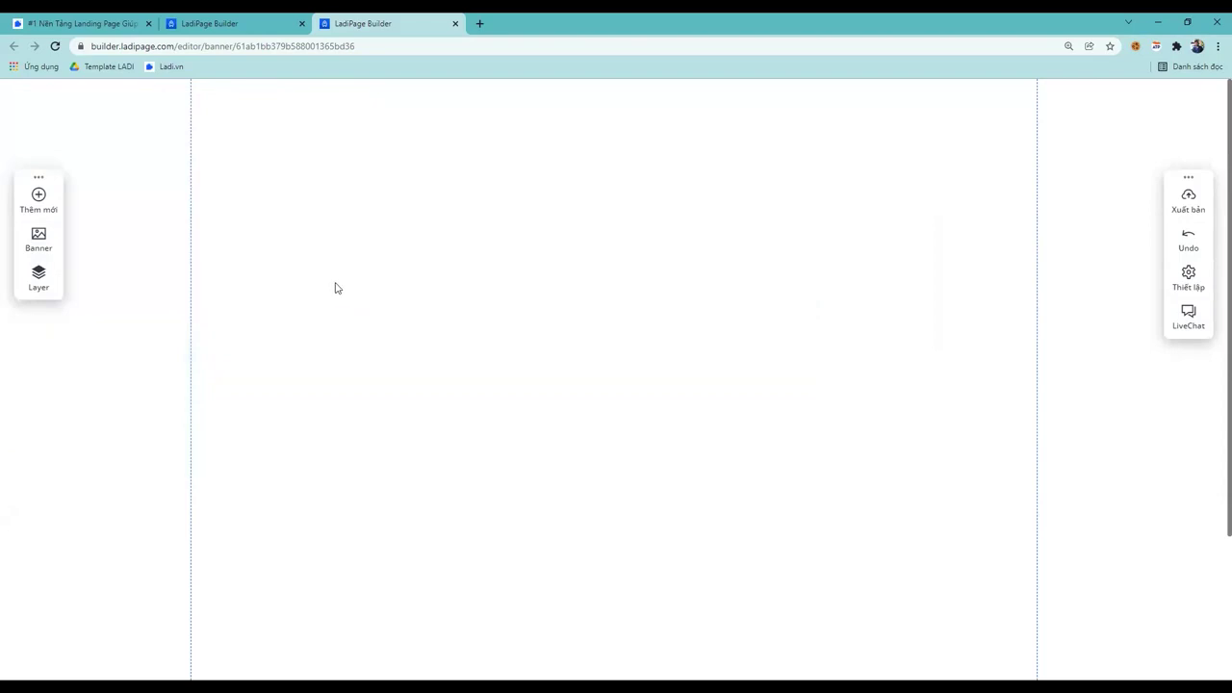
{"action": "left_click", "coordinate": [52, 207]}
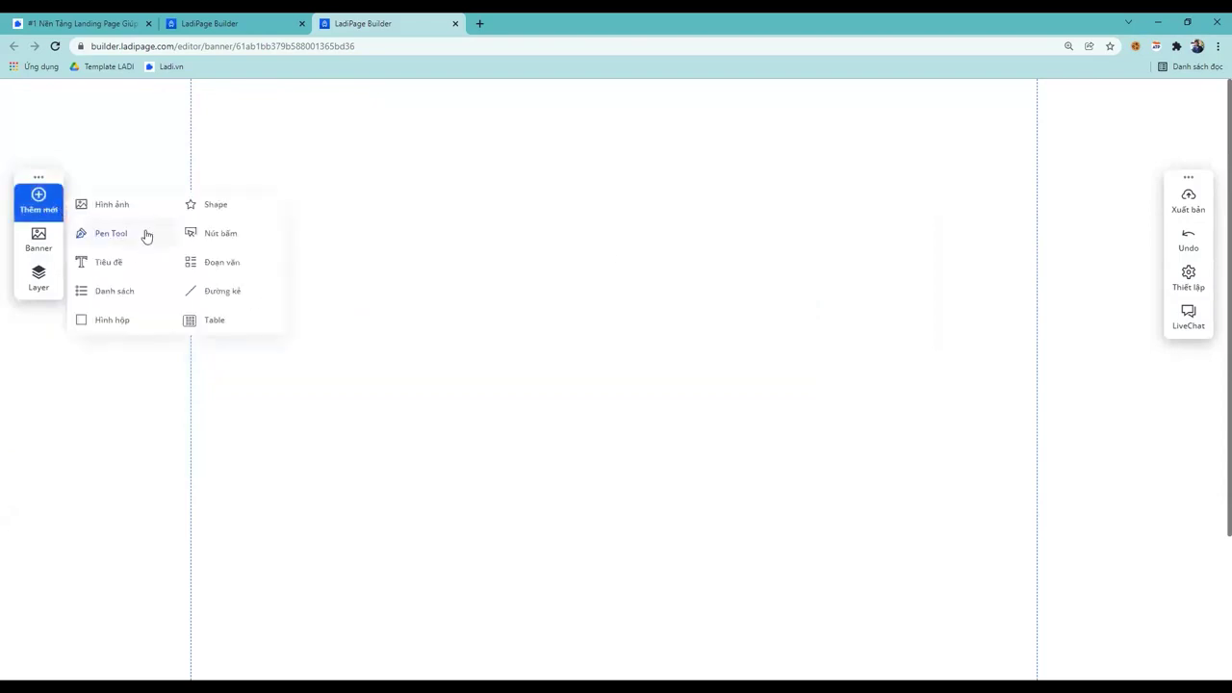
{"action": "left_click", "coordinate": [38, 241]}
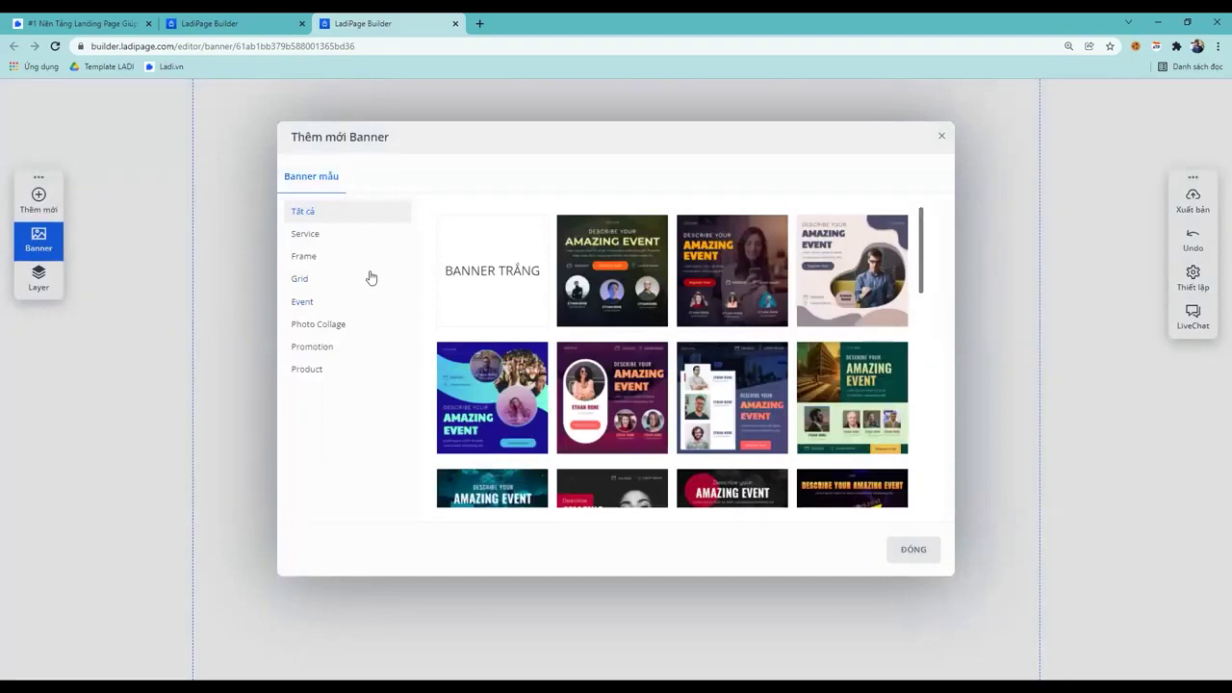
{"action": "left_click", "coordinate": [492, 272]}
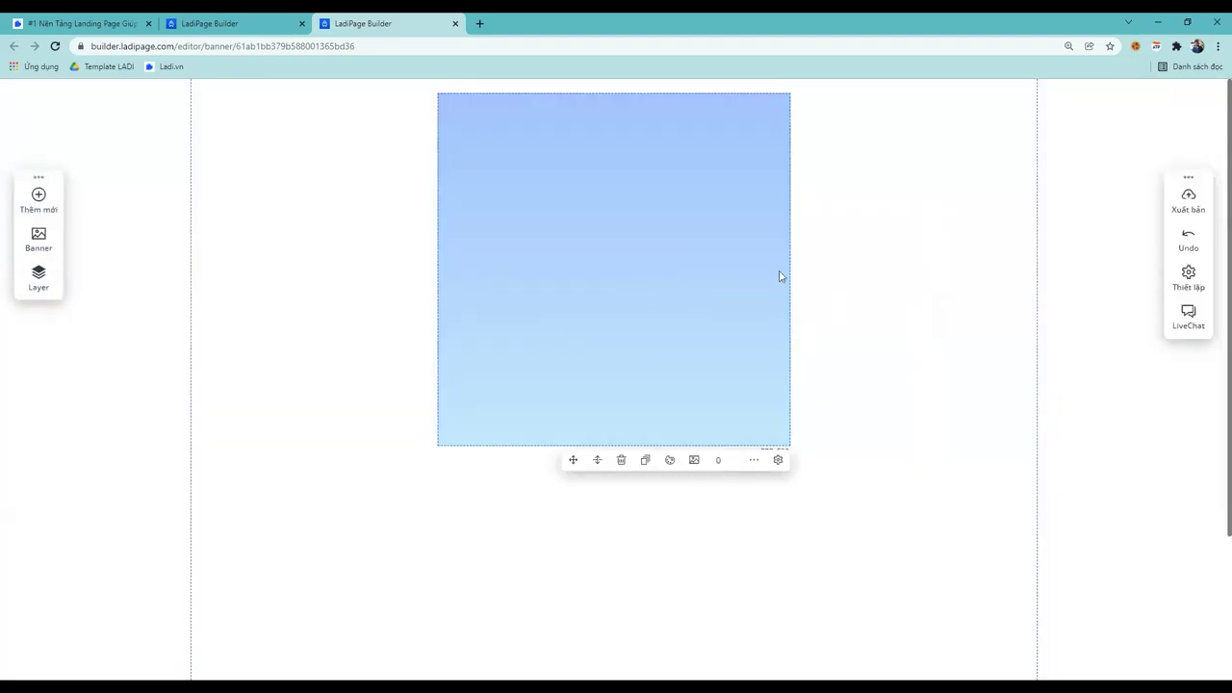
Insert the autumn tree photo with the bench from the free photo library into the banner
{"action": "left_click", "coordinate": [58, 205]}
{"action": "left_click", "coordinate": [131, 218]}
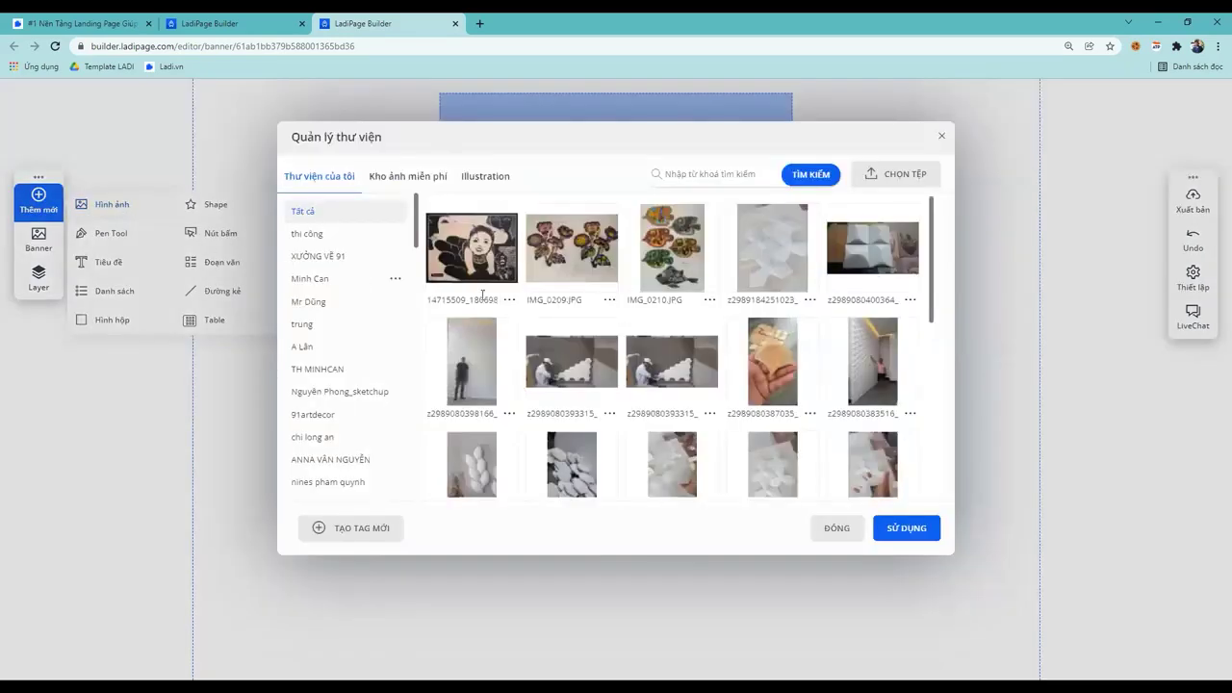
{"action": "left_click", "coordinate": [406, 177]}
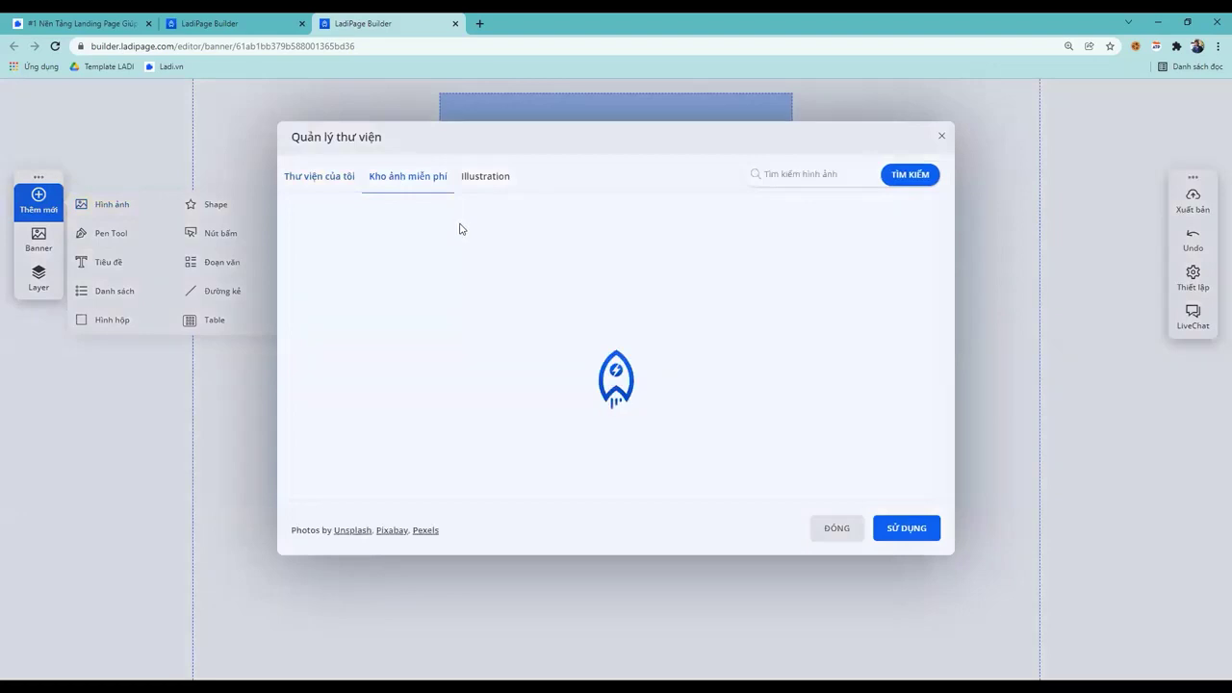
{"action": "scroll", "coordinate": [597, 310], "scroll_direction": "down", "scroll_amount": 5}
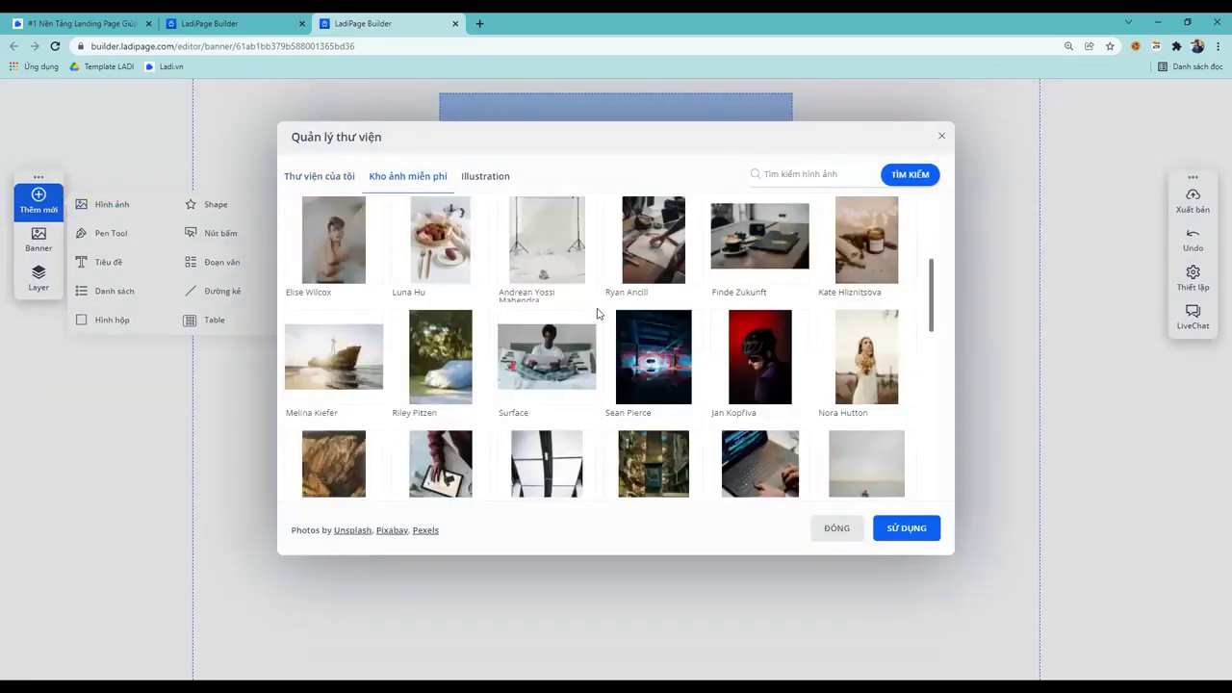
{"action": "scroll", "coordinate": [597, 315], "scroll_direction": "down", "scroll_amount": 1}
{"action": "scroll", "coordinate": [569, 316], "scroll_direction": "up", "scroll_amount": 1}
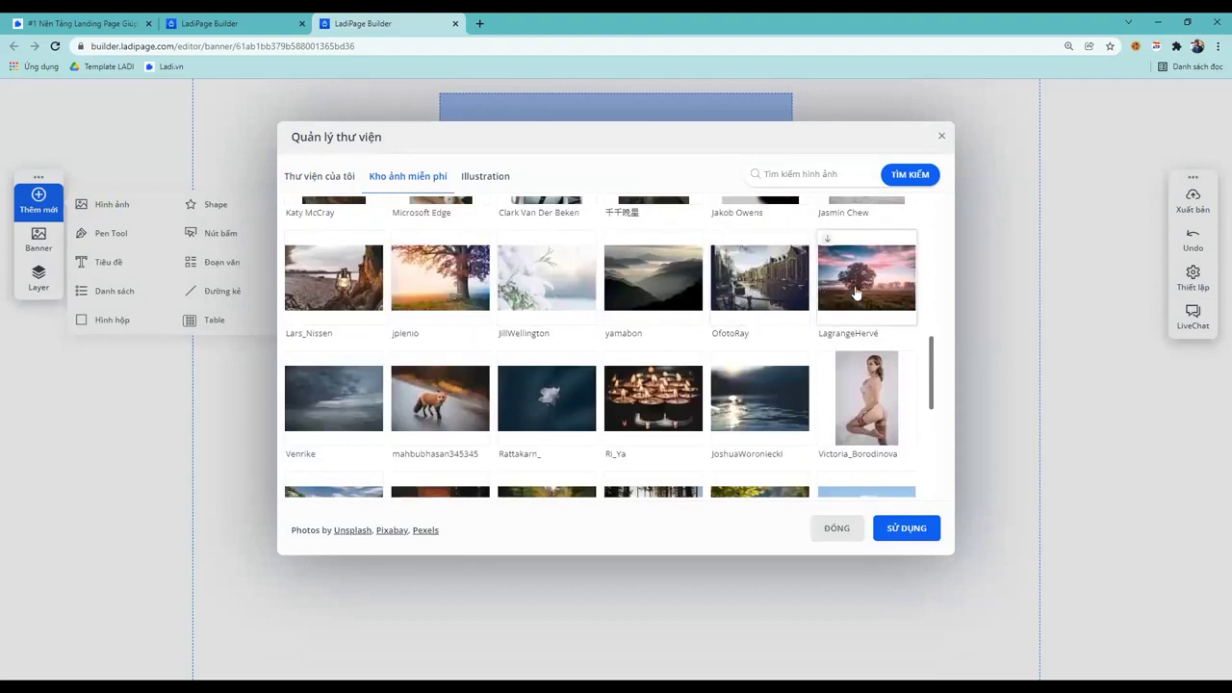
{"action": "left_click", "coordinate": [452, 299]}
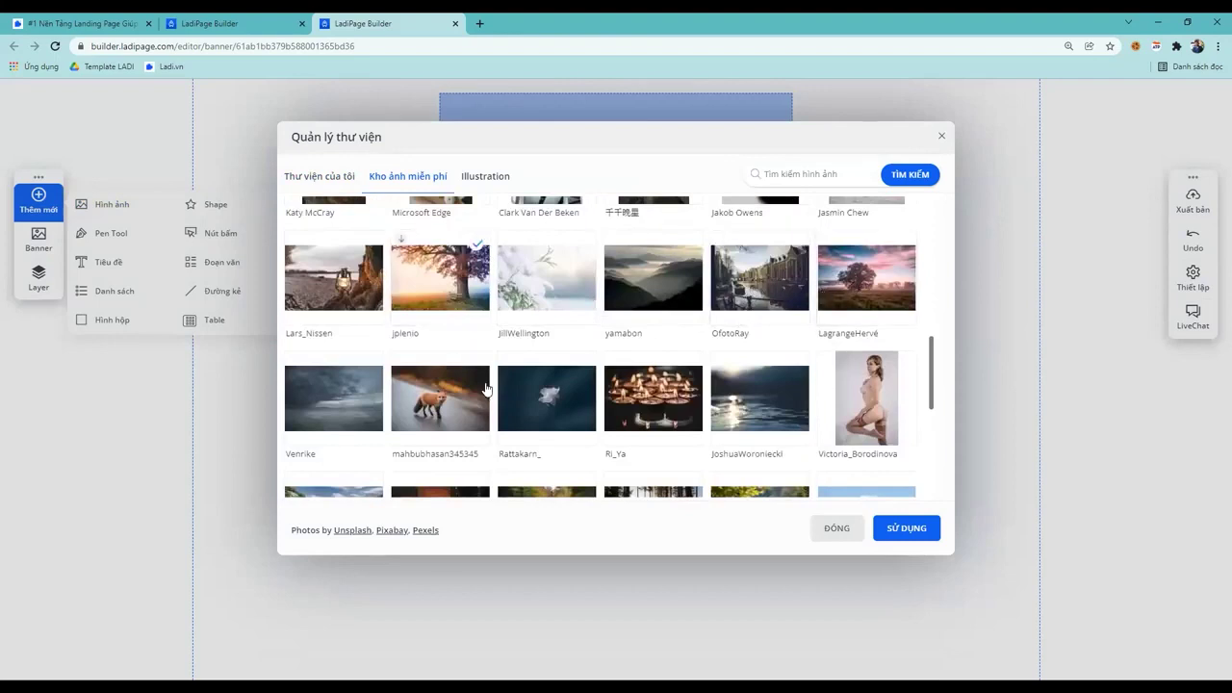
{"action": "left_click", "coordinate": [878, 528]}
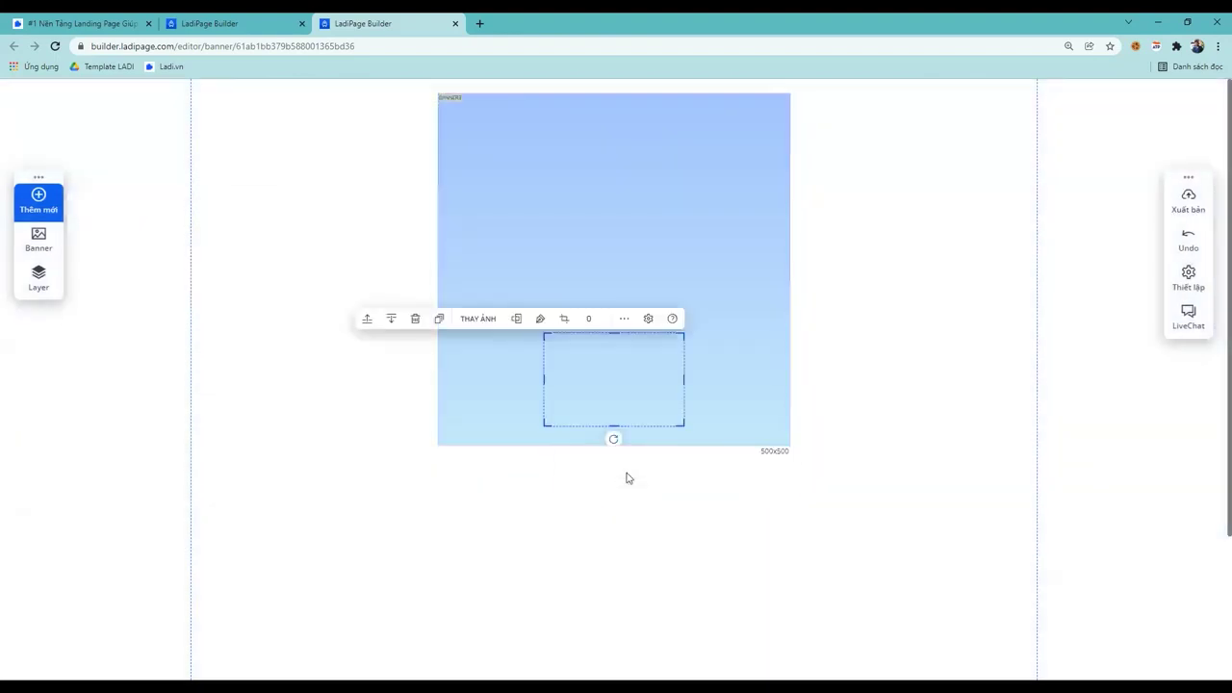
Enlarge the tree photo to the banner's full width and centre it vertically in the banner
{"action": "left_click_drag", "start_coordinate": [640, 412], "coordinate": [762, 330]}
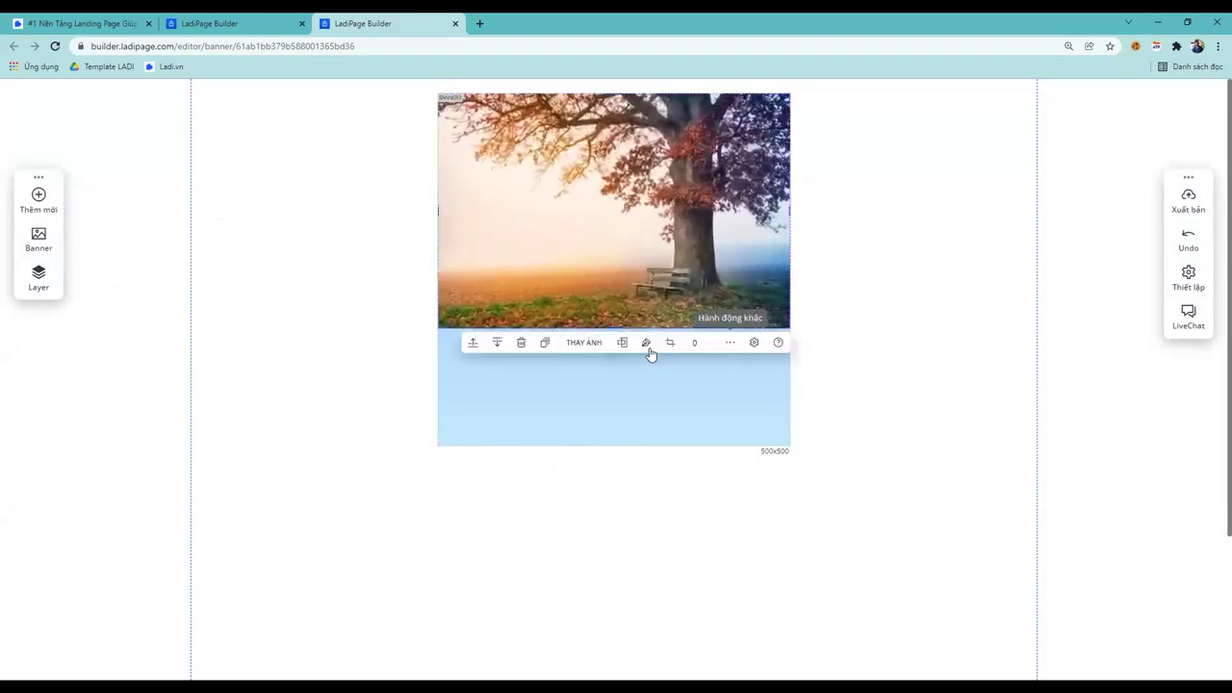
{"action": "left_click_drag", "start_coordinate": [628, 295], "coordinate": [637, 333]}
Add a headline element and place it in the blue strip above the tree photo
{"action": "left_click", "coordinate": [43, 200]}
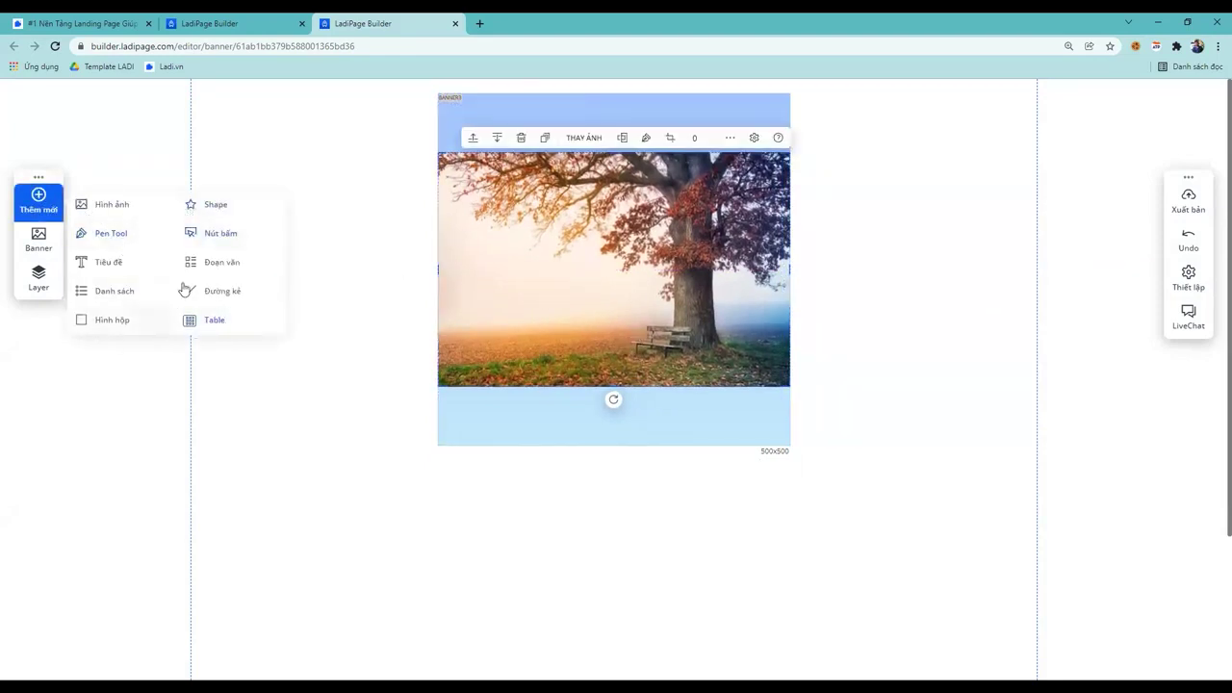
{"action": "left_click", "coordinate": [87, 263]}
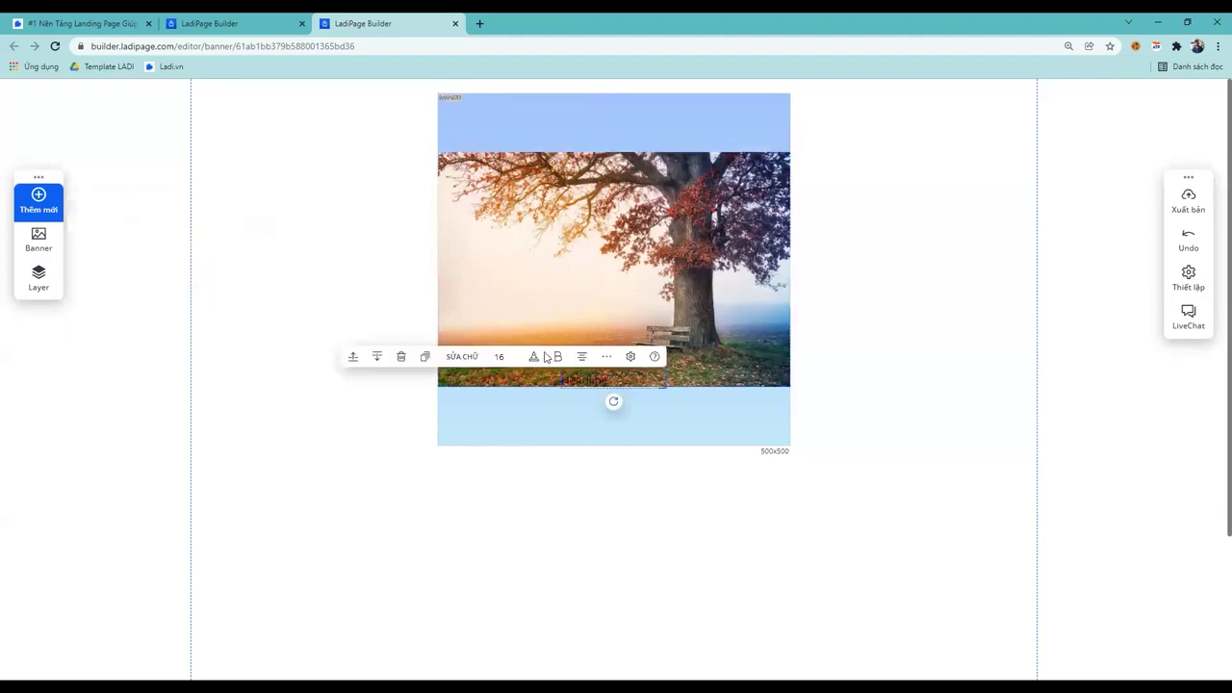
{"action": "left_click_drag", "start_coordinate": [603, 381], "coordinate": [617, 127]}
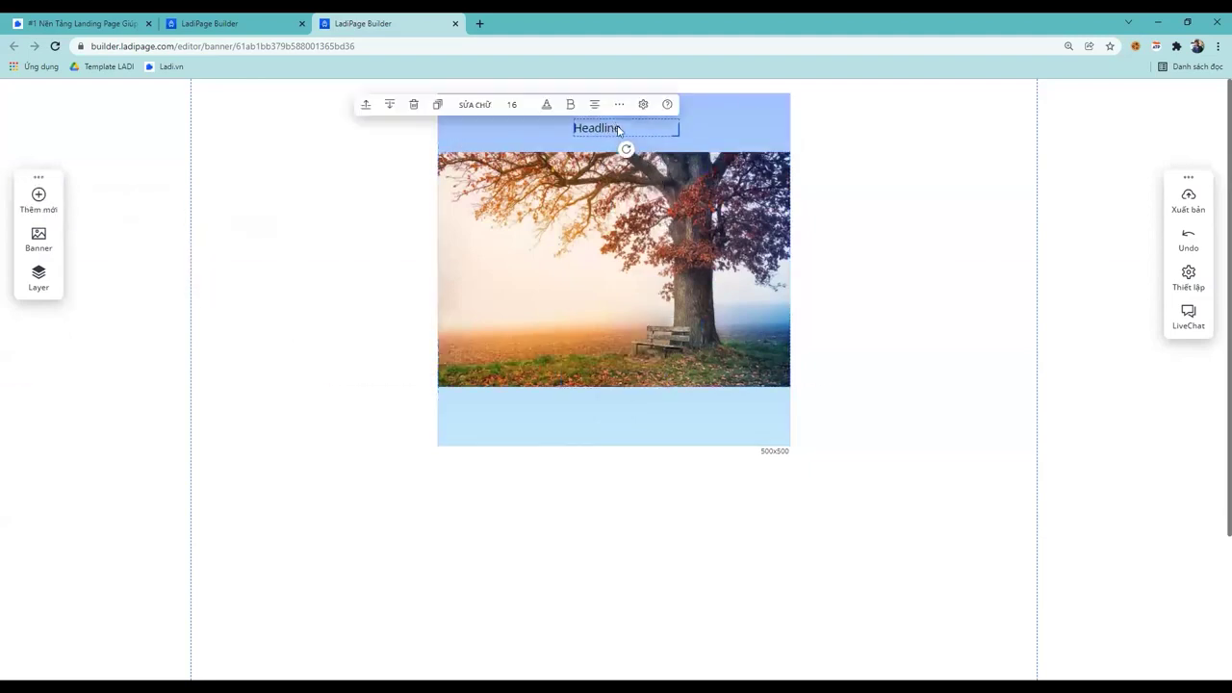
Replace the headline's placeholder text with "SPA HOA HỒNG"
{"action": "double_click", "coordinate": [617, 127]}
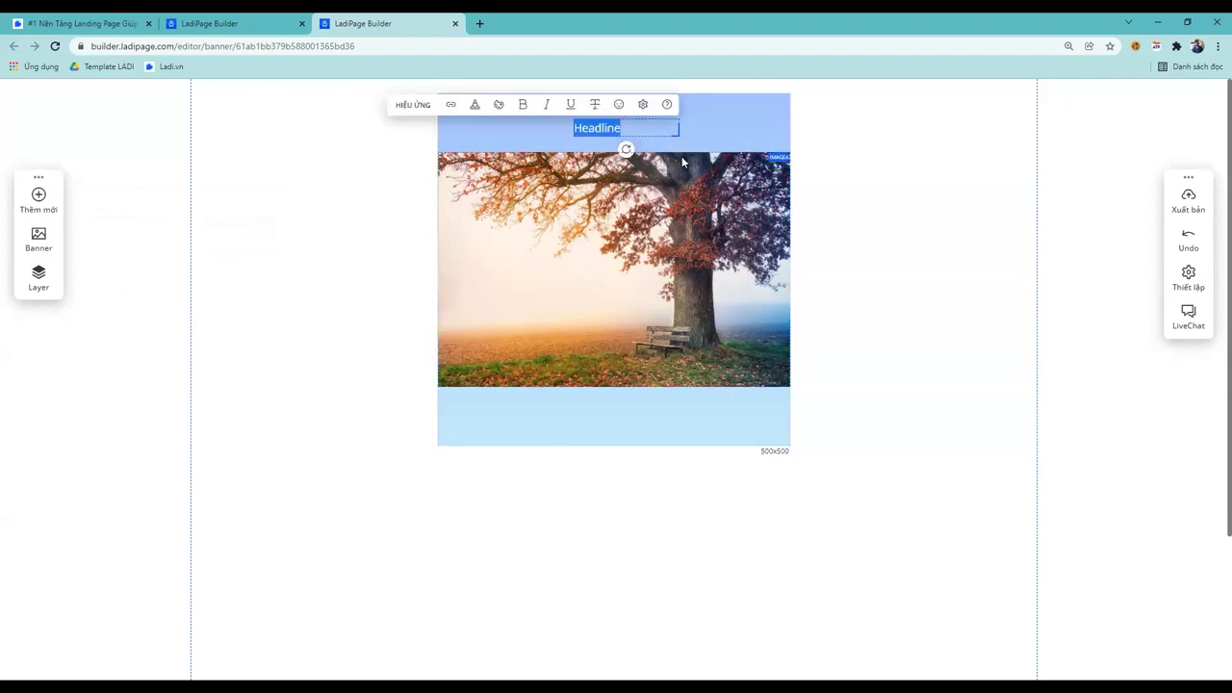
{"action": "type", "text": "SHOP"}
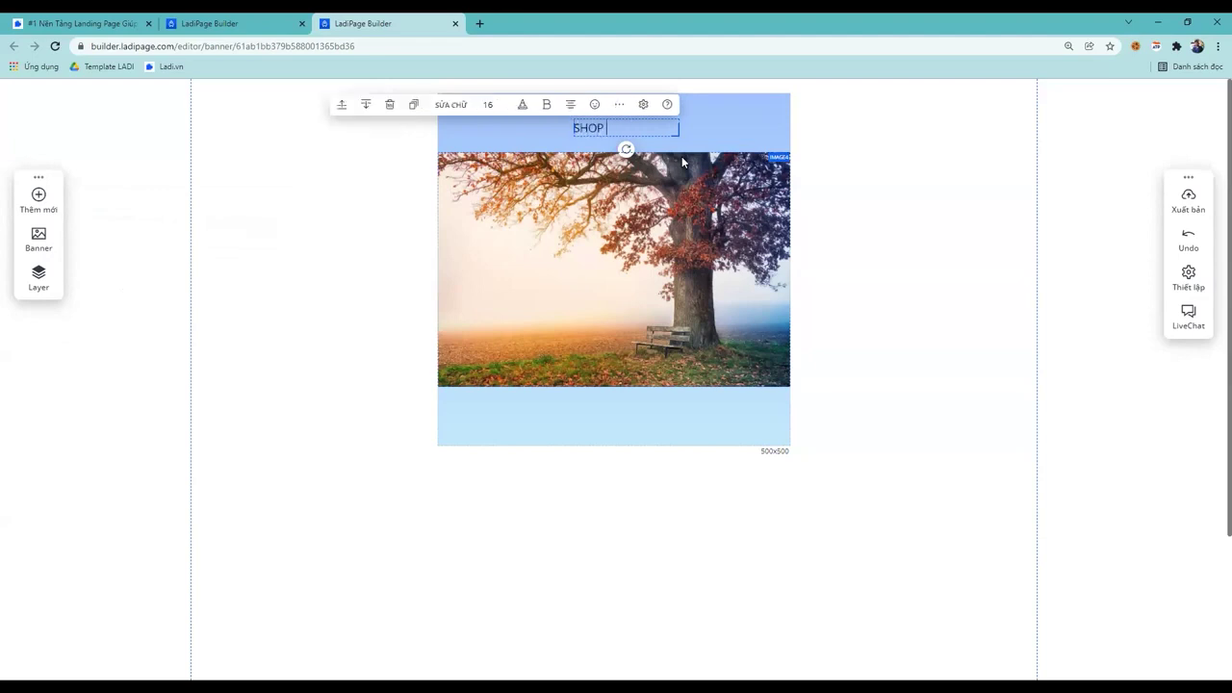
{"action": "key", "text": "BackSpace"}
{"action": "key", "text": "BackSpace"}
{"action": "key", "text": "BackSpace"}
{"action": "type", "text": "PA HOA HỒNG"}
Try a dark red background colour, rgba(200, 31, 23, 1.0), behind the whole headline text
{"action": "key", "text": "ctrl+a"}
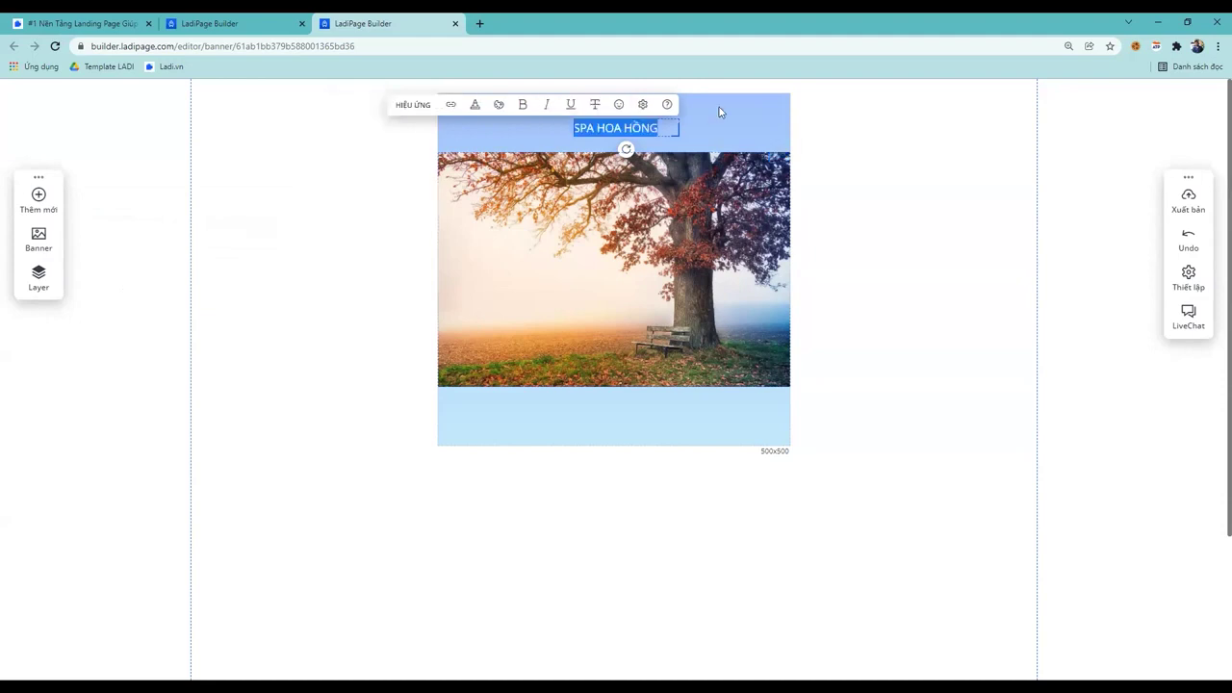
{"action": "left_click", "coordinate": [498, 104]}
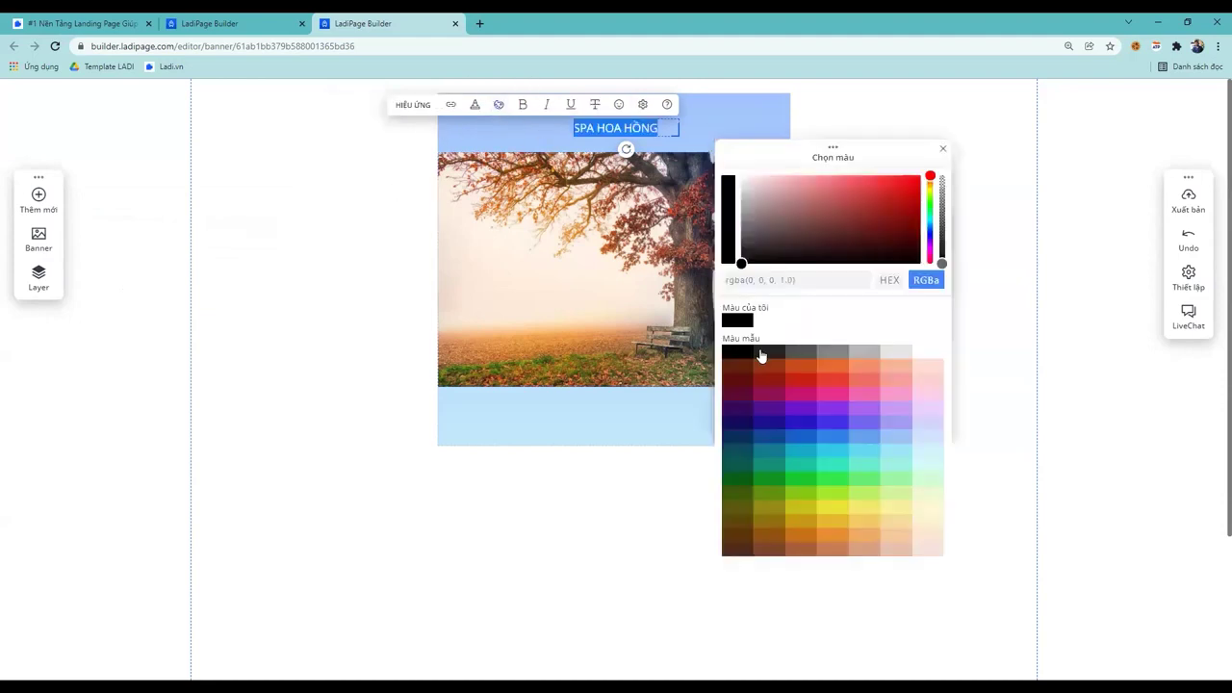
{"action": "left_click", "coordinate": [808, 381]}
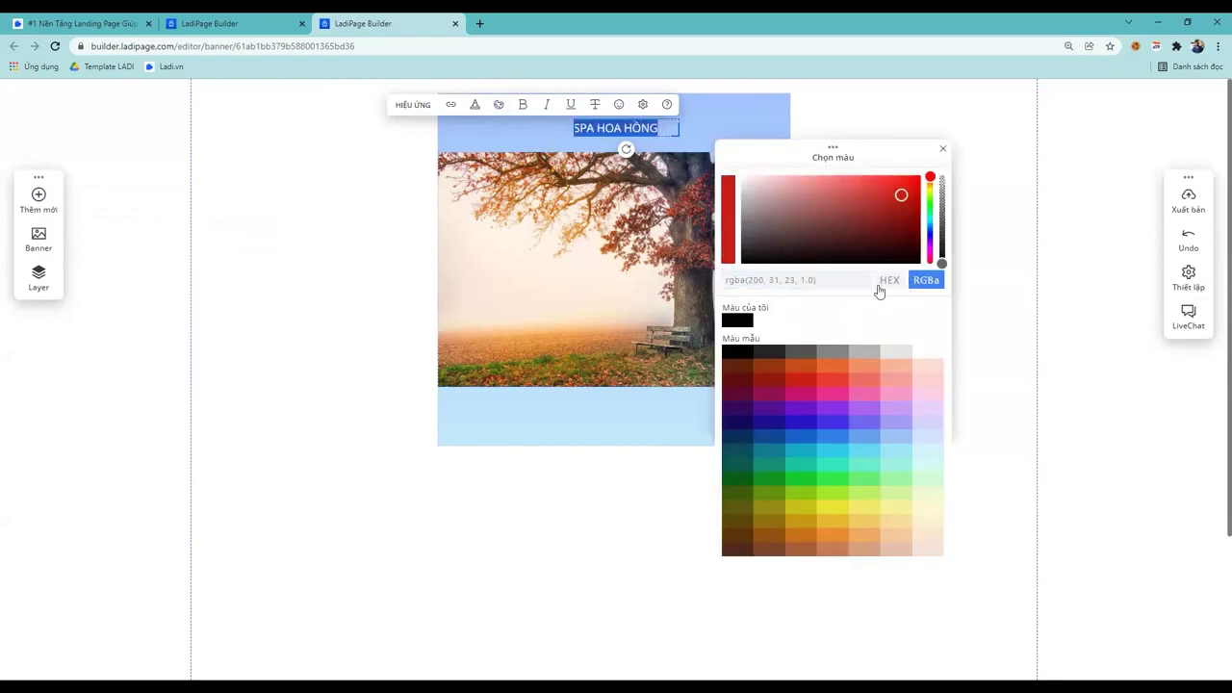
{"action": "left_click", "coordinate": [942, 149]}
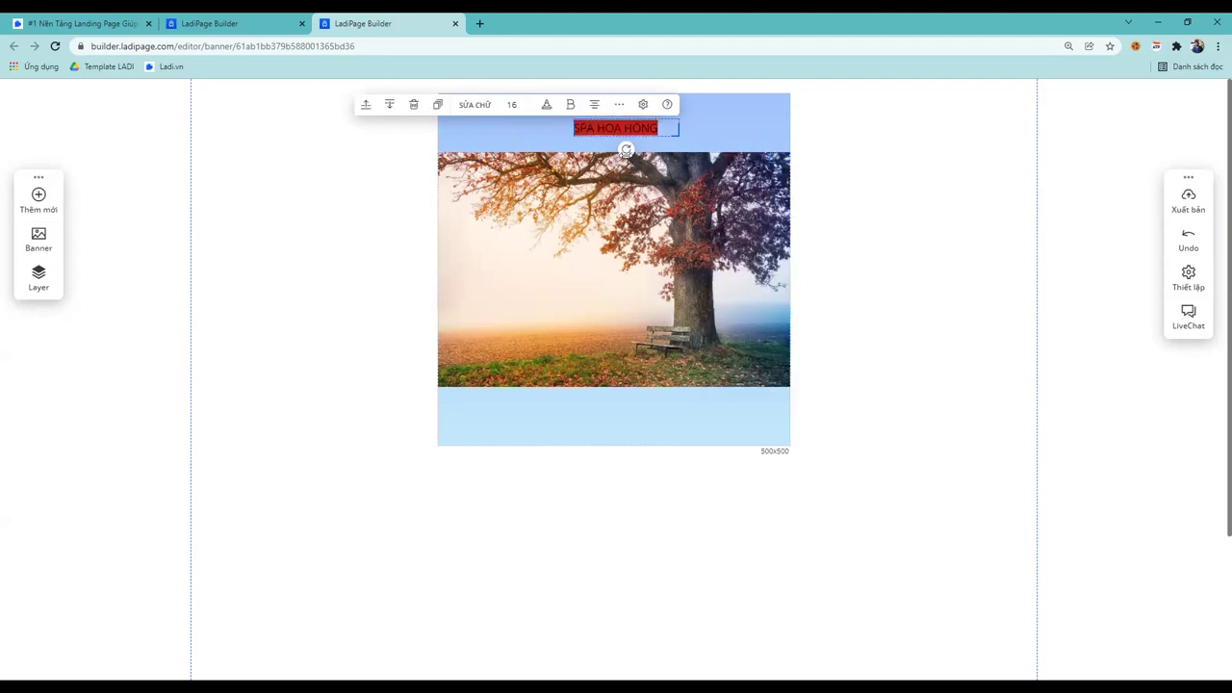
{"action": "left_click", "coordinate": [669, 128]}
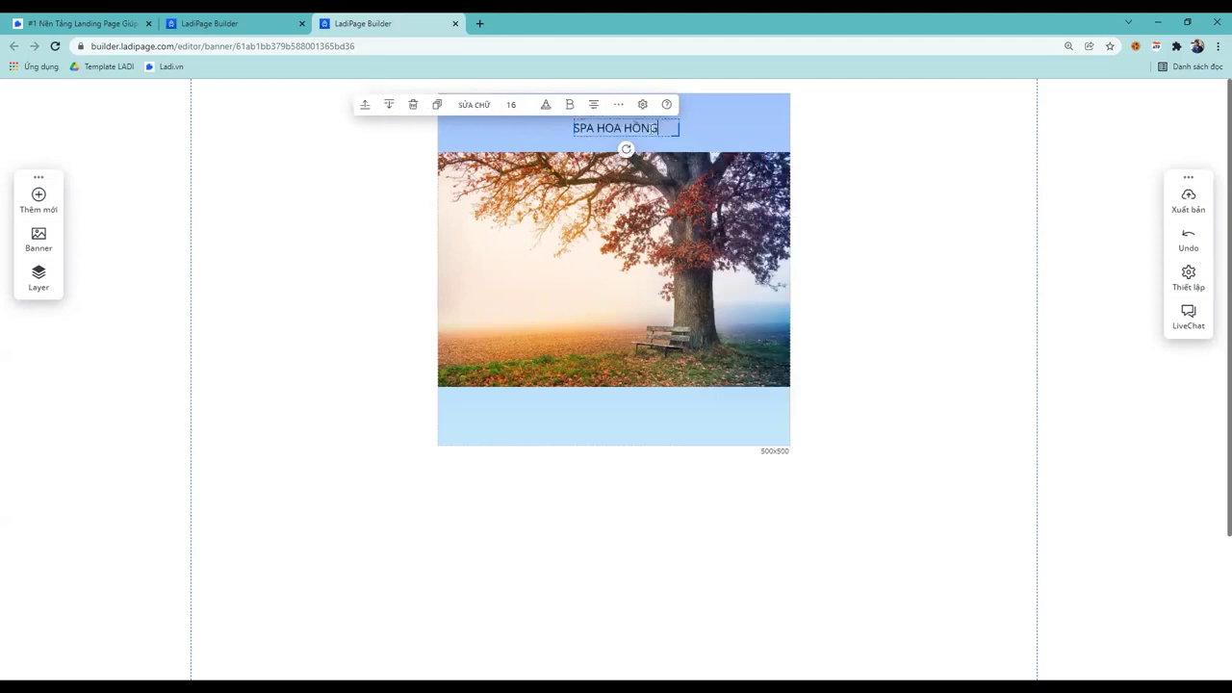
Make the headline text bold and set its colour to pink, rgba(233, 48, 140, 1.0)
{"action": "left_click", "coordinate": [474, 104]}
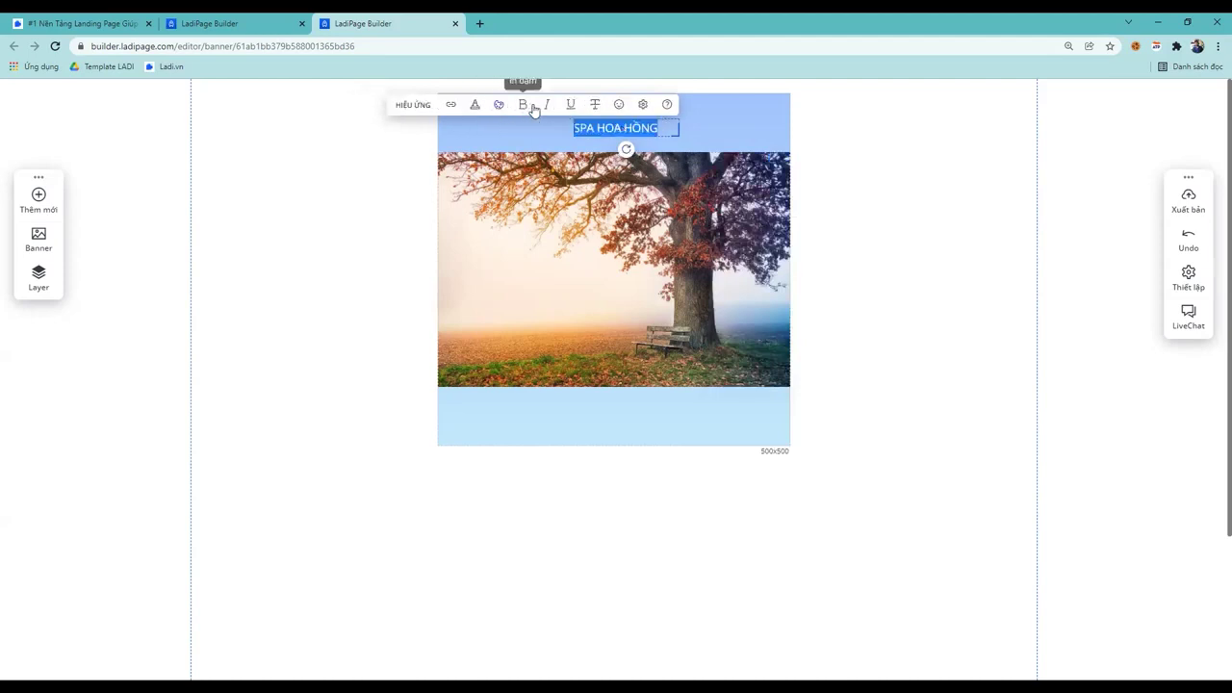
{"action": "left_click", "coordinate": [474, 104]}
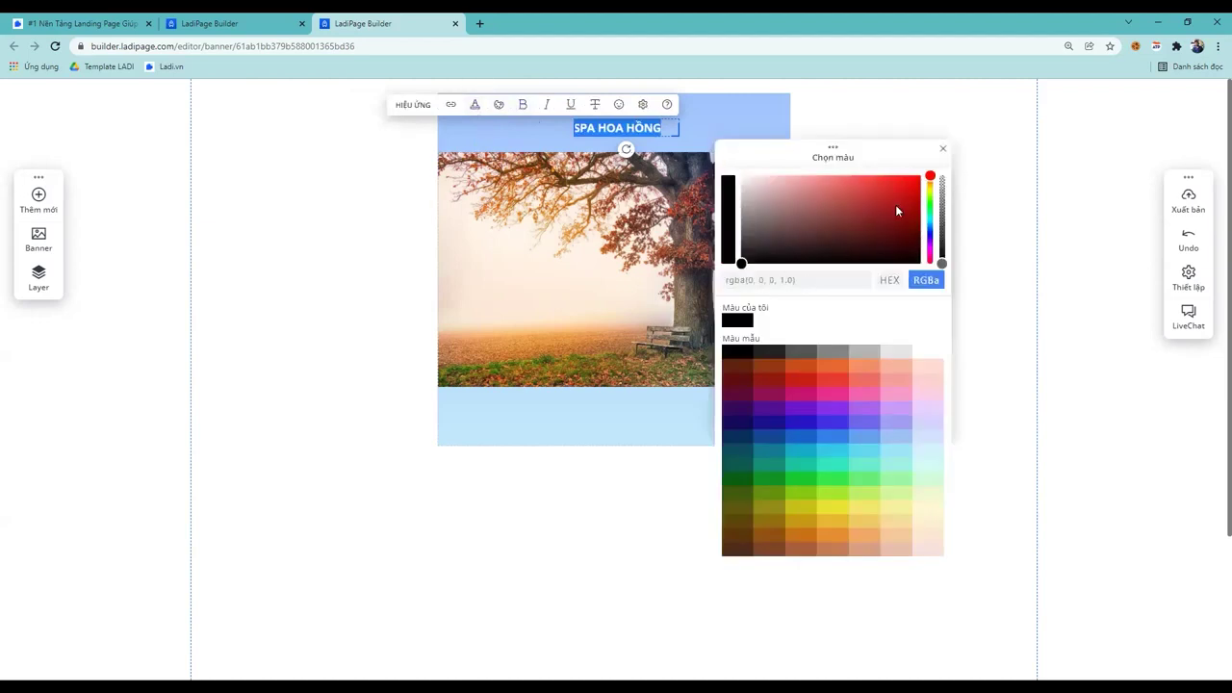
{"action": "mouse_move", "coordinate": [917, 191]}
{"action": "left_mouse_down"}
{"action": "mouse_move", "coordinate": [919, 220]}
{"action": "mouse_move", "coordinate": [919, 154]}
{"action": "mouse_move", "coordinate": [920, 176]}
{"action": "left_mouse_up"}
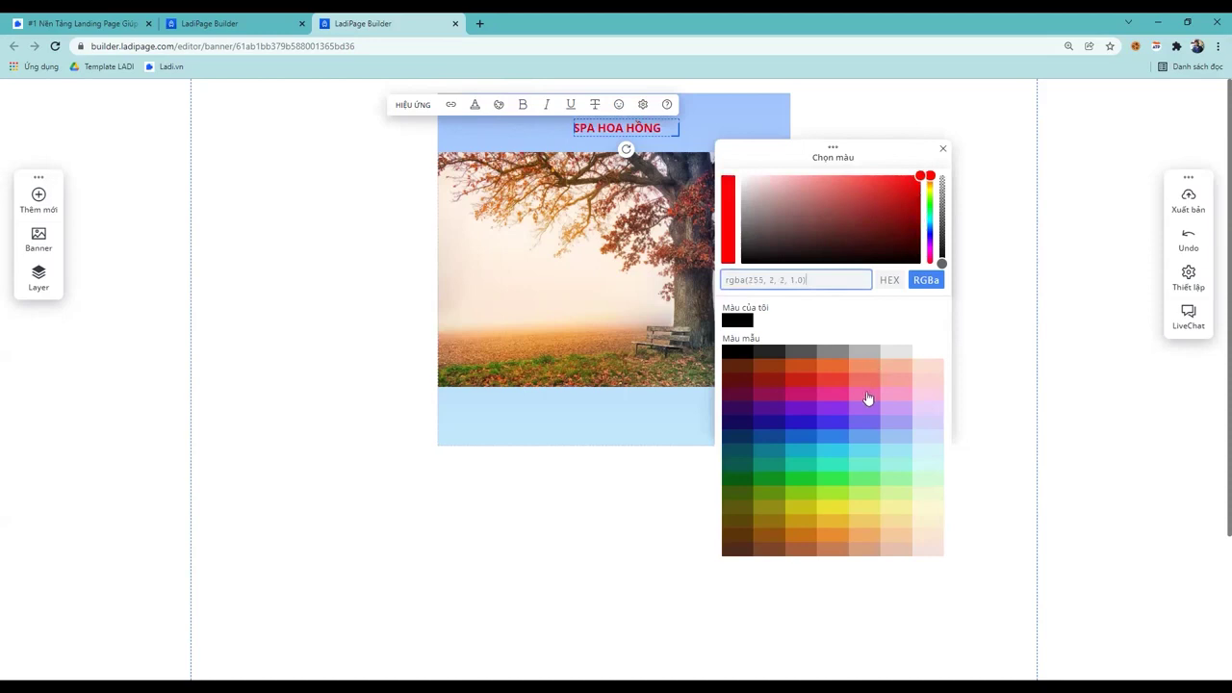
{"action": "left_click", "coordinate": [825, 400]}
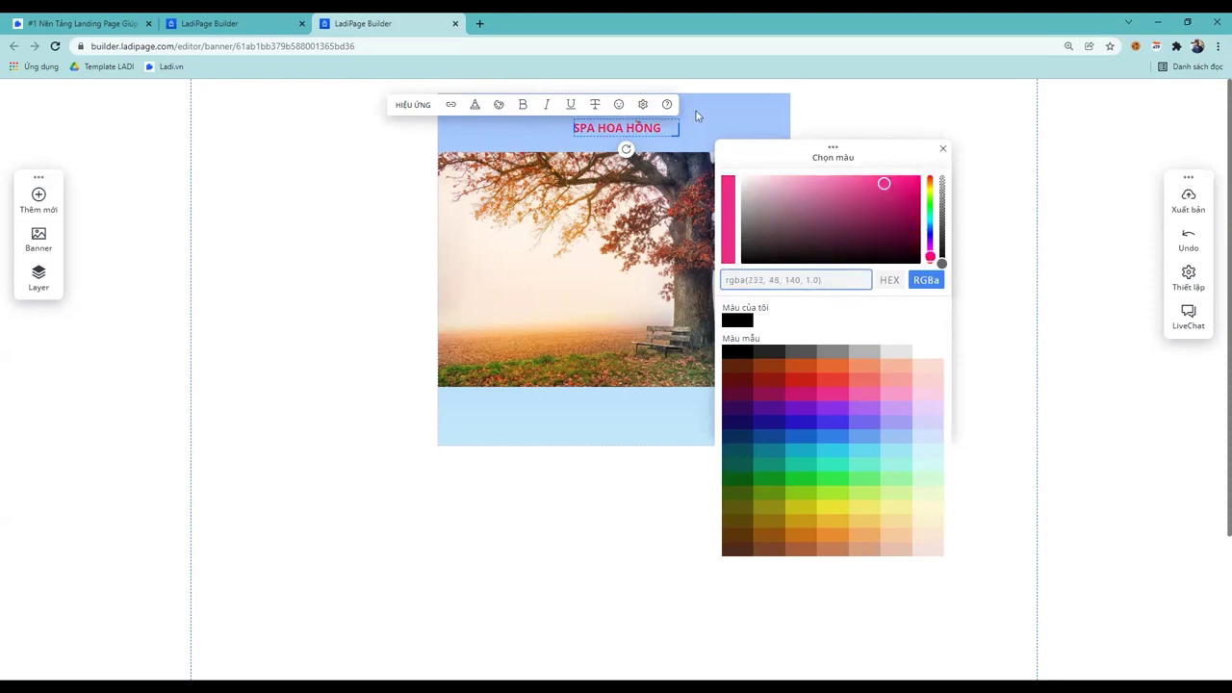
Enlarge the SPA HOA HỒNG headline text to 31 px, widen its box and reposition it in the strip above the photo
{"action": "left_click", "coordinate": [696, 119]}
{"action": "left_click", "coordinate": [638, 135]}
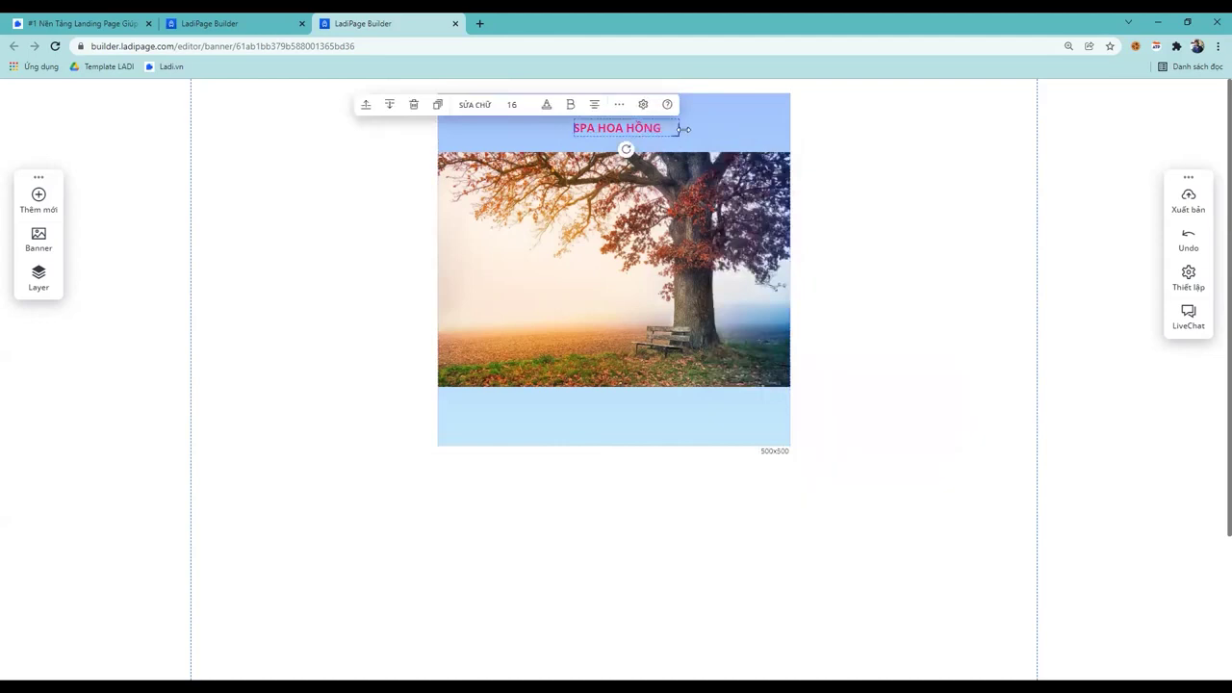
{"action": "scroll", "coordinate": [529, 104], "scroll_direction": "up", "scroll_amount": 5}
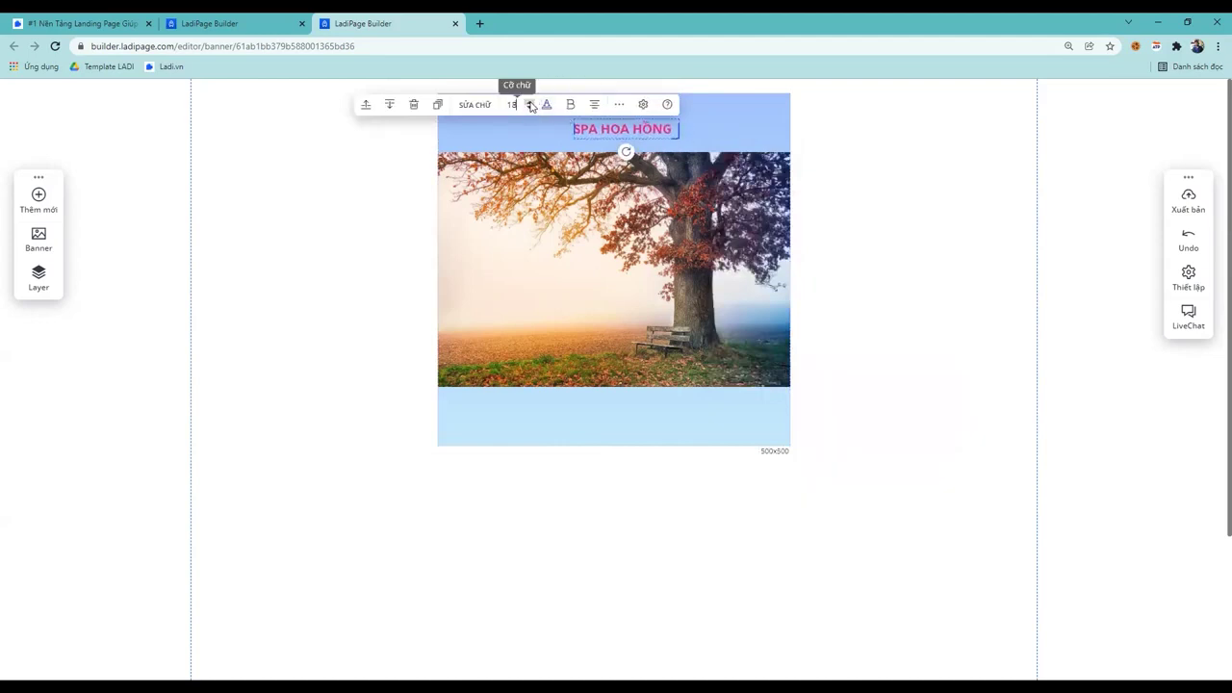
{"action": "scroll", "coordinate": [528, 104], "scroll_direction": "up", "scroll_amount": 10}
{"action": "left_click_drag", "start_coordinate": [684, 153], "coordinate": [790, 149]}
{"action": "left_click_drag", "start_coordinate": [717, 142], "coordinate": [672, 128]}
{"action": "left_click", "coordinate": [748, 141]}
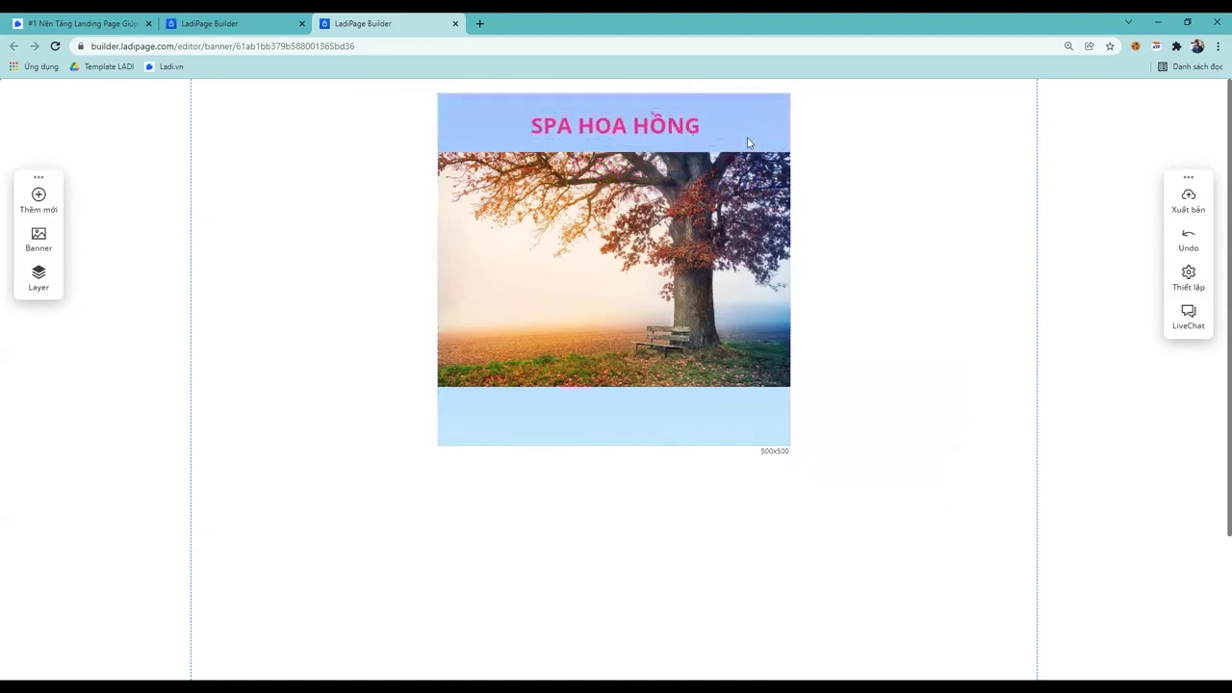
Set the font of the SPA HOA HỒNG headline to UTM Neutra.ttf
{"action": "left_click", "coordinate": [671, 135]}
{"action": "double_click", "coordinate": [671, 135]}
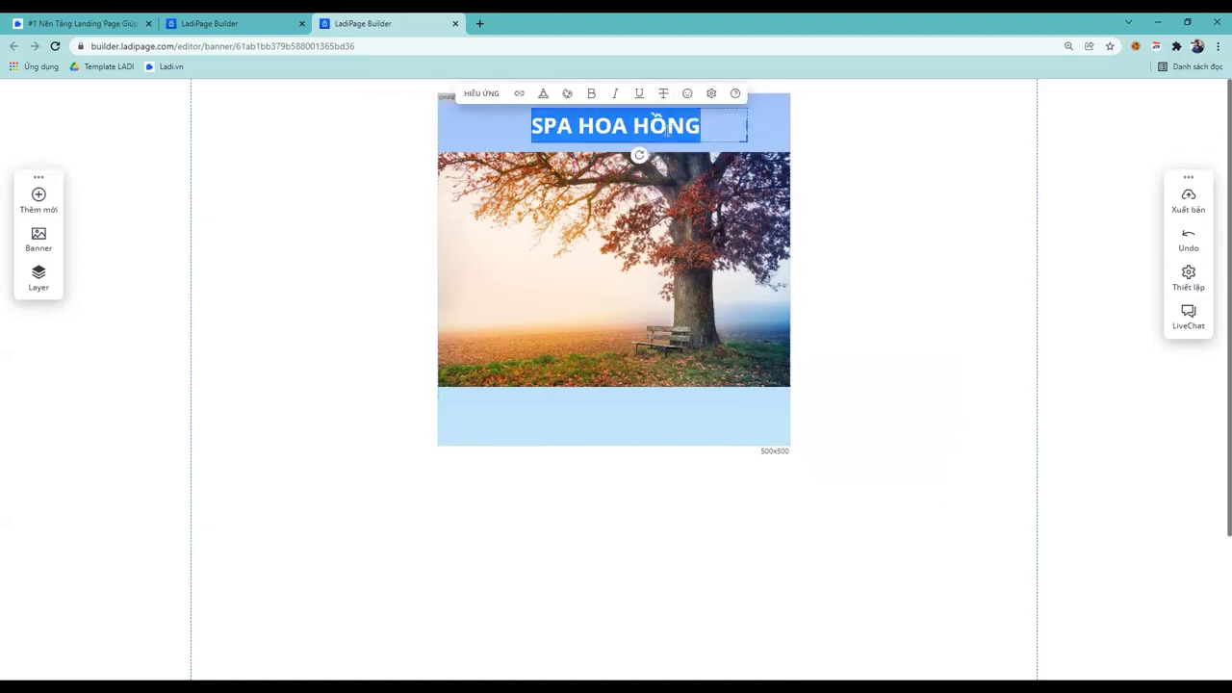
{"action": "left_click", "coordinate": [713, 95]}
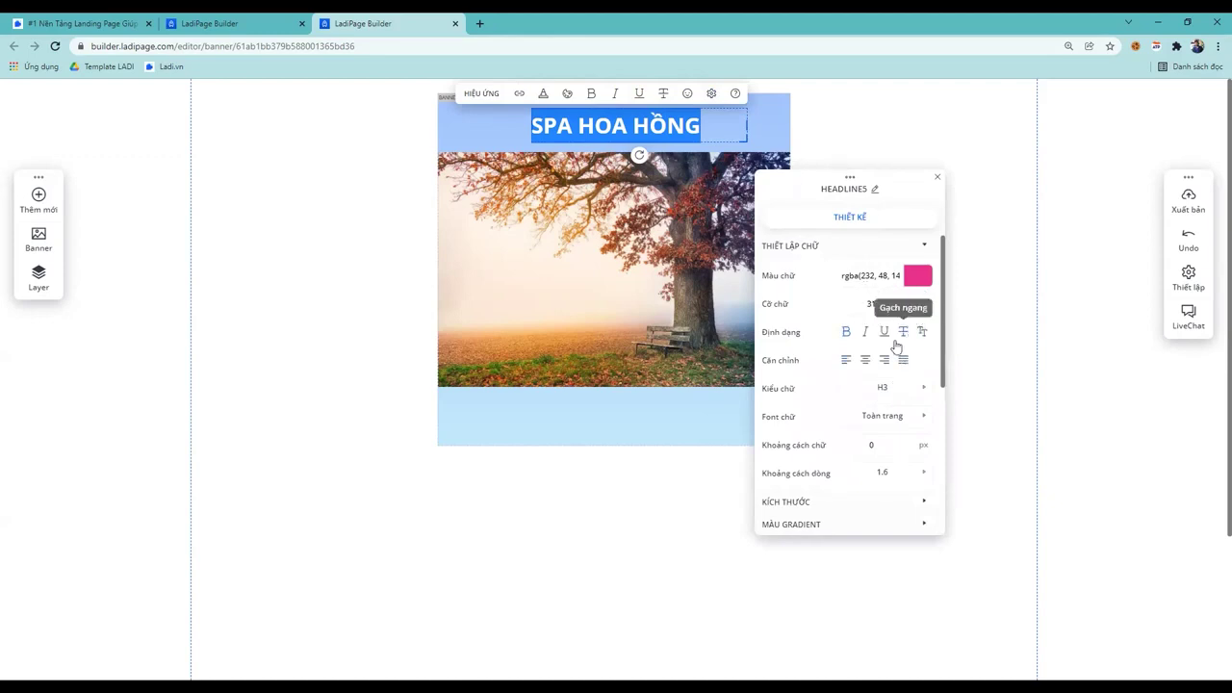
{"action": "left_click", "coordinate": [920, 418]}
{"action": "scroll", "coordinate": [900, 472], "scroll_direction": "down", "scroll_amount": 10}
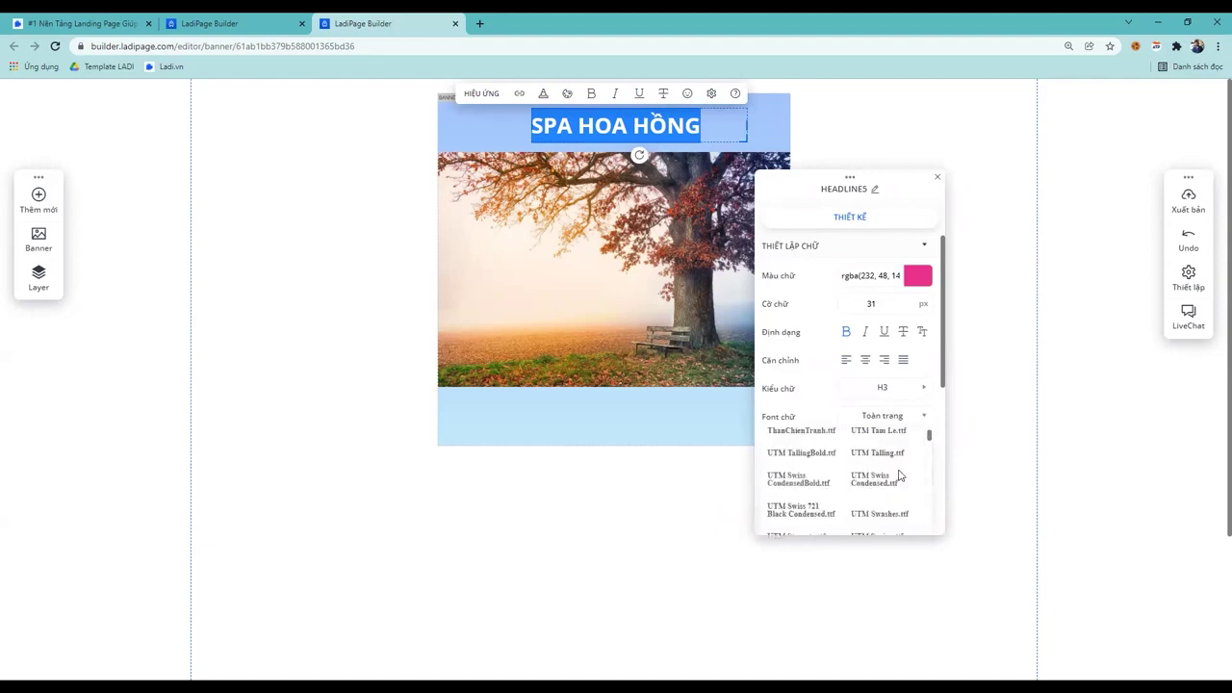
{"action": "scroll", "coordinate": [898, 473], "scroll_direction": "down", "scroll_amount": 2}
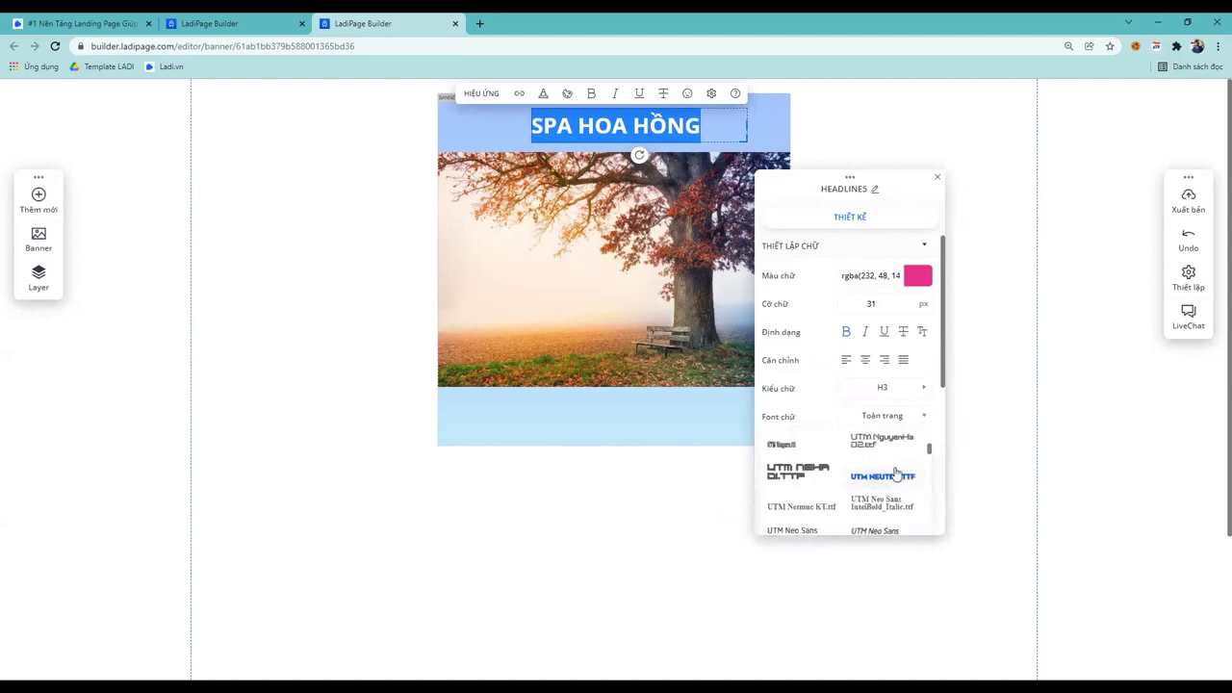
{"action": "left_click", "coordinate": [877, 477]}
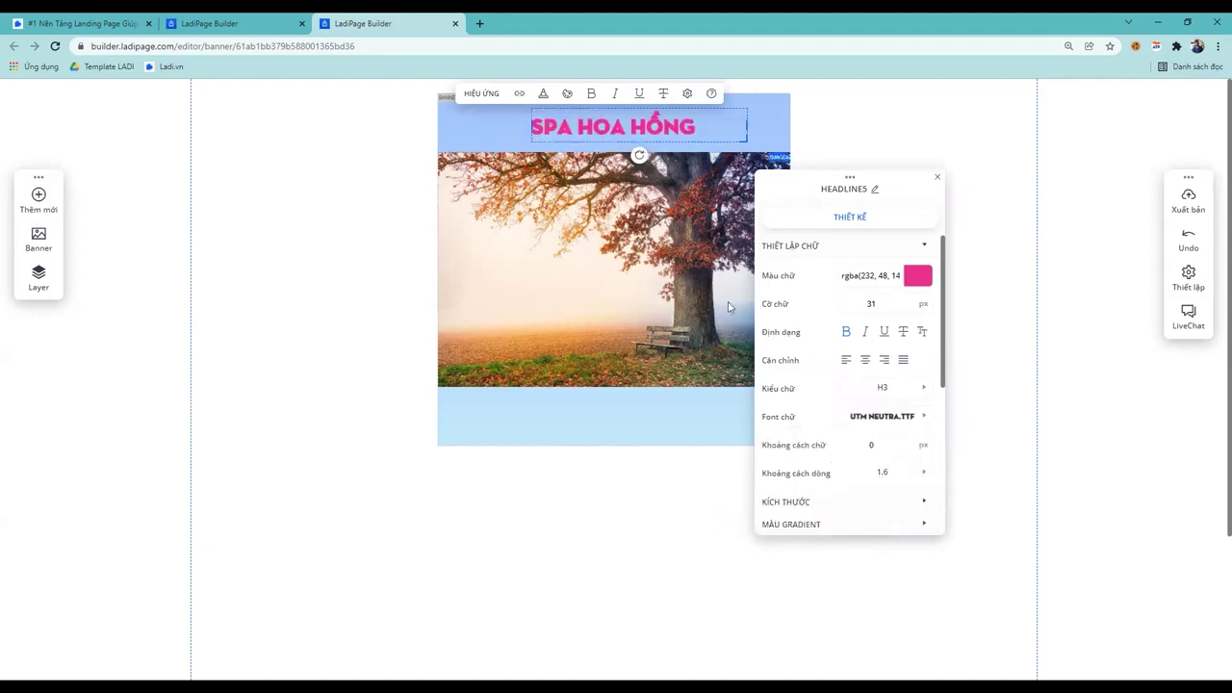
{"action": "left_click", "coordinate": [776, 124]}
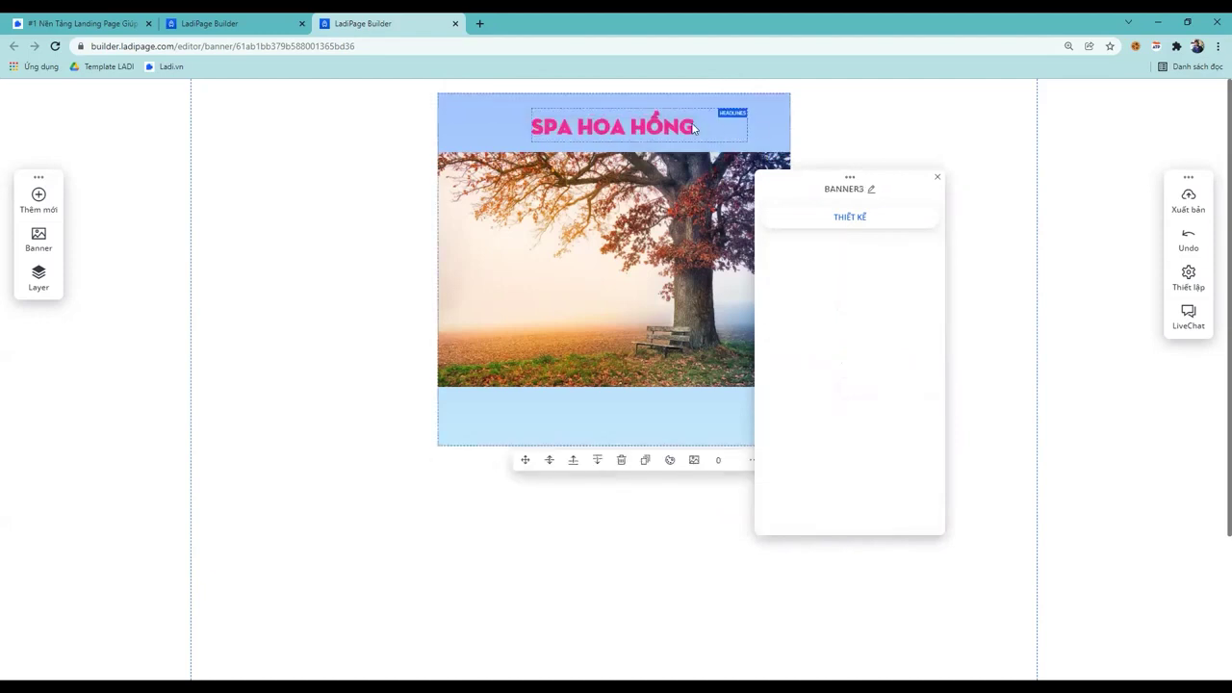
Narrow the SPA HOA HỒNG headline box to about 250x50 and centre it horizontally above the photo
{"action": "left_click", "coordinate": [739, 131]}
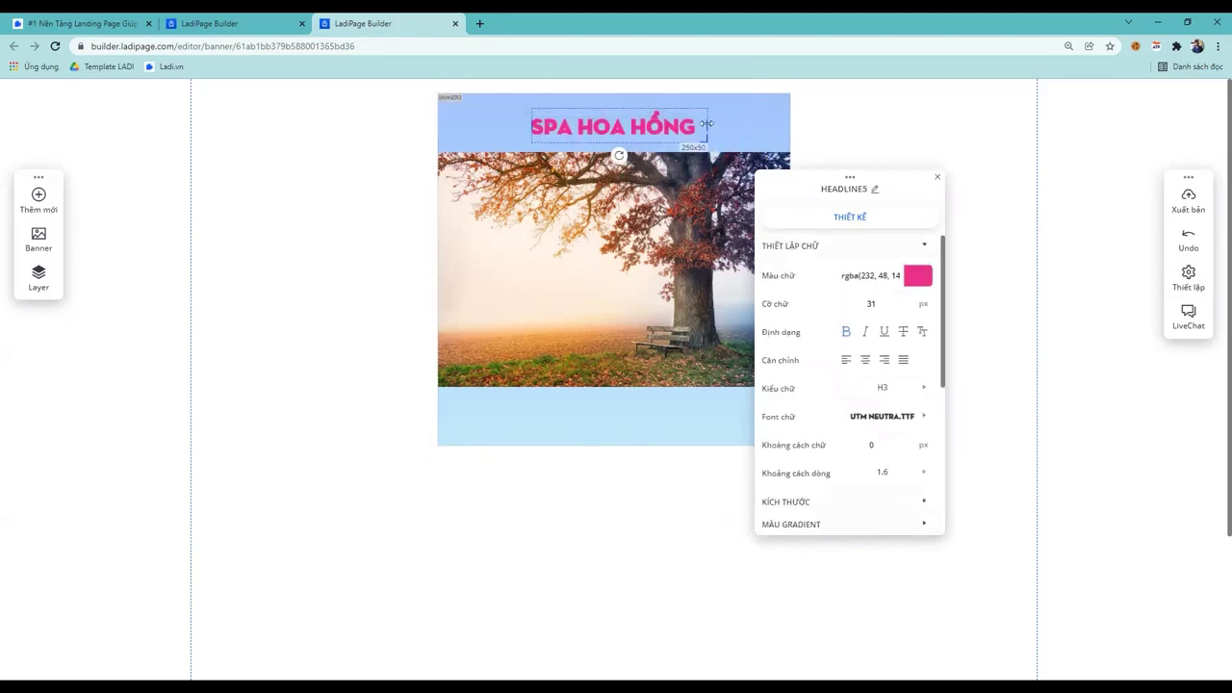
{"action": "left_click", "coordinate": [735, 120]}
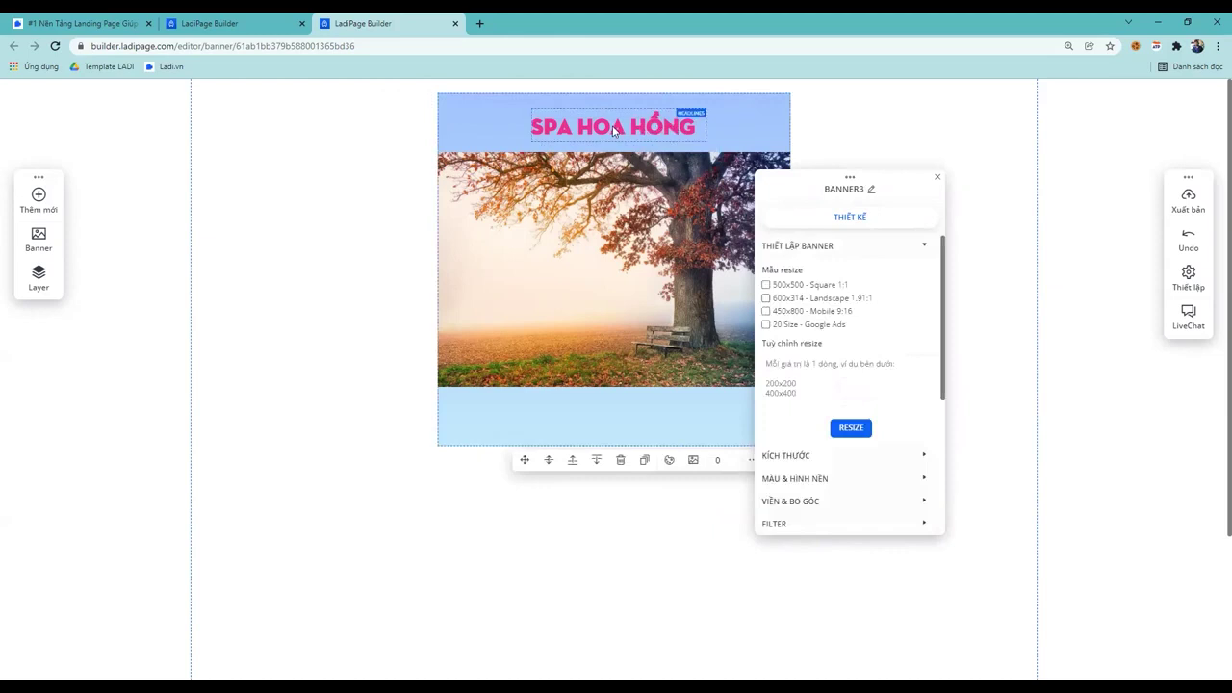
{"action": "left_click", "coordinate": [619, 133]}
{"action": "left_click", "coordinate": [629, 401]}
{"action": "left_click", "coordinate": [622, 430]}
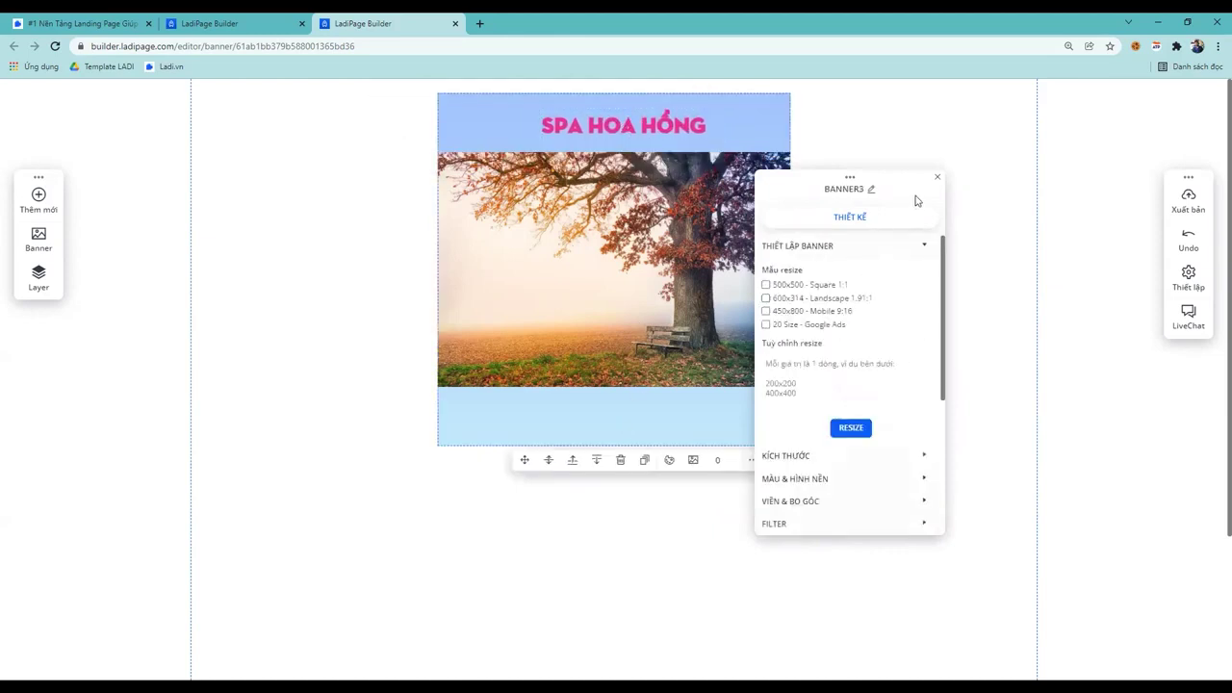
{"action": "left_click", "coordinate": [937, 177]}
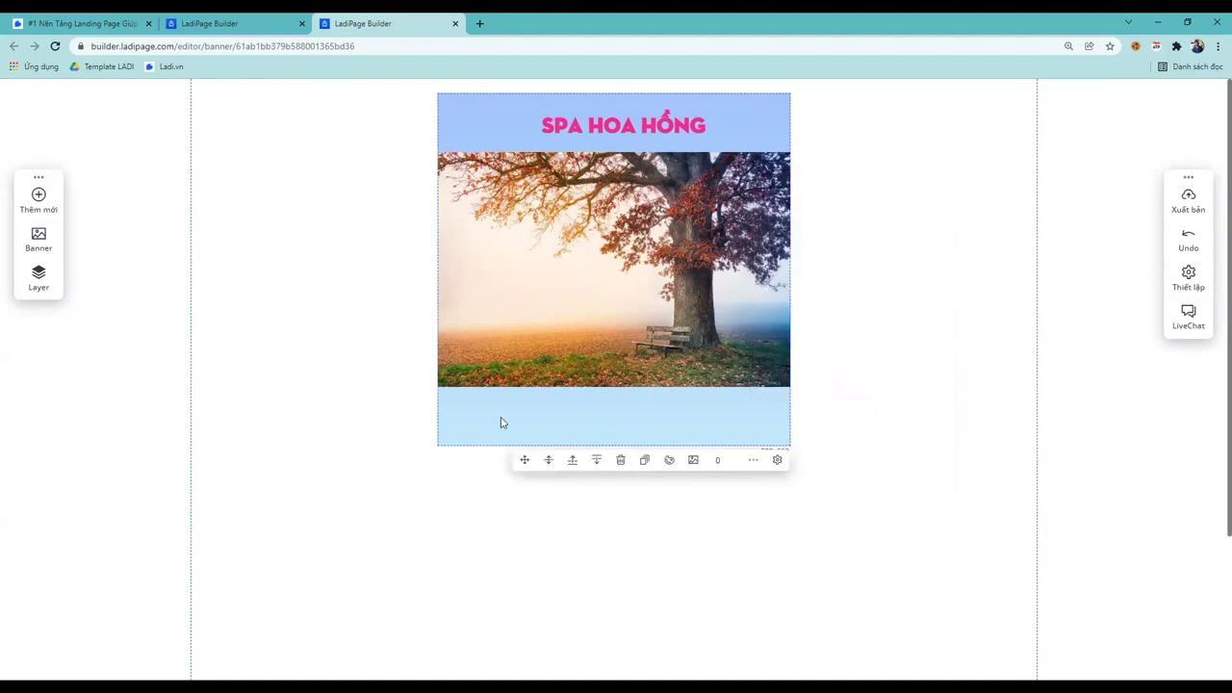
Add a second headline in the blue strip below the photo with the text "Sale 50%"
{"action": "left_click", "coordinate": [60, 210]}
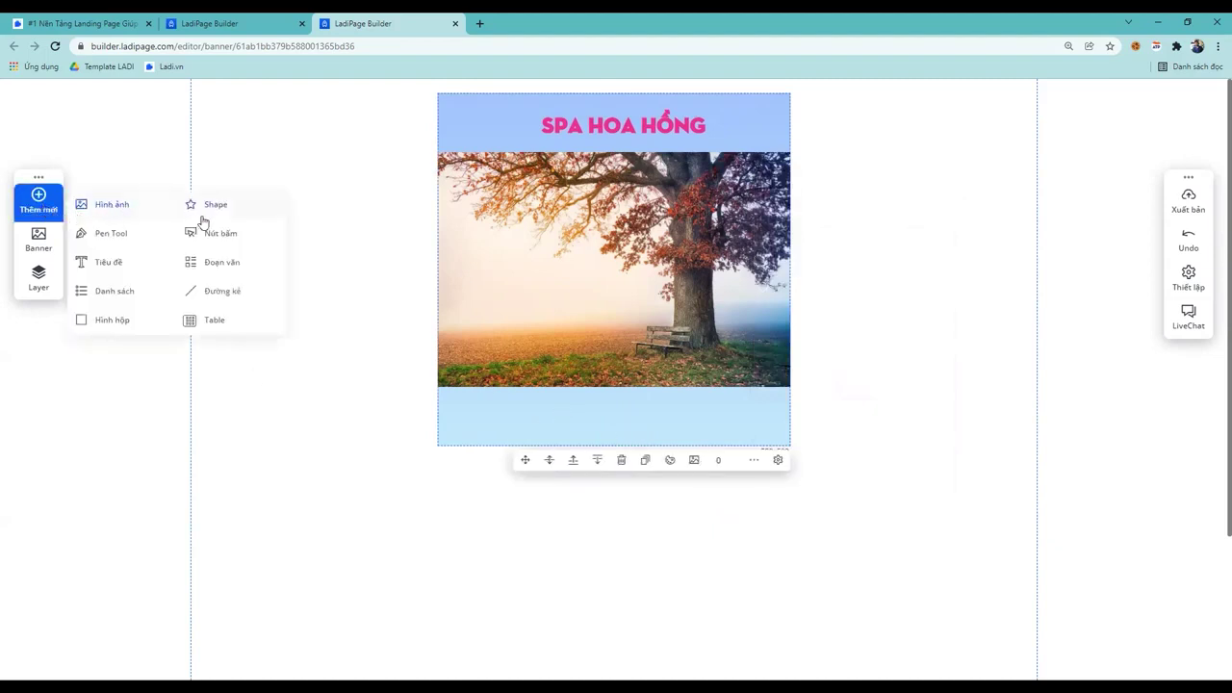
{"action": "left_click", "coordinate": [111, 263]}
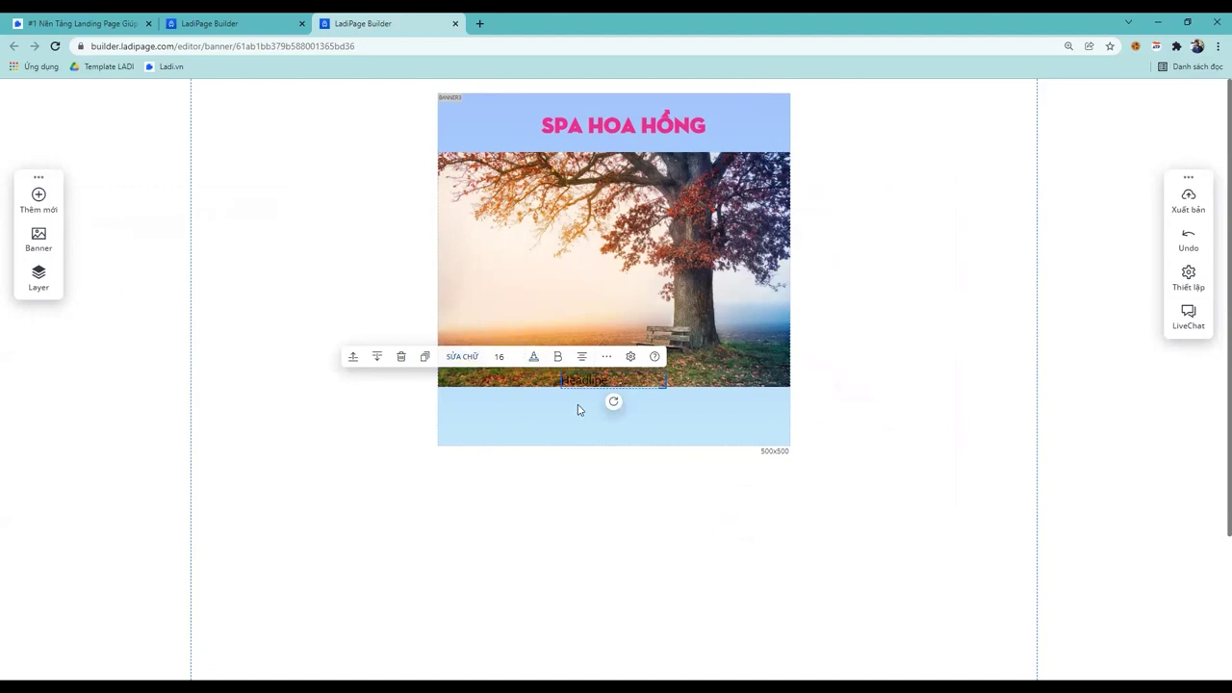
{"action": "left_click_drag", "start_coordinate": [599, 382], "coordinate": [545, 425]}
{"action": "double_click", "coordinate": [556, 426]}
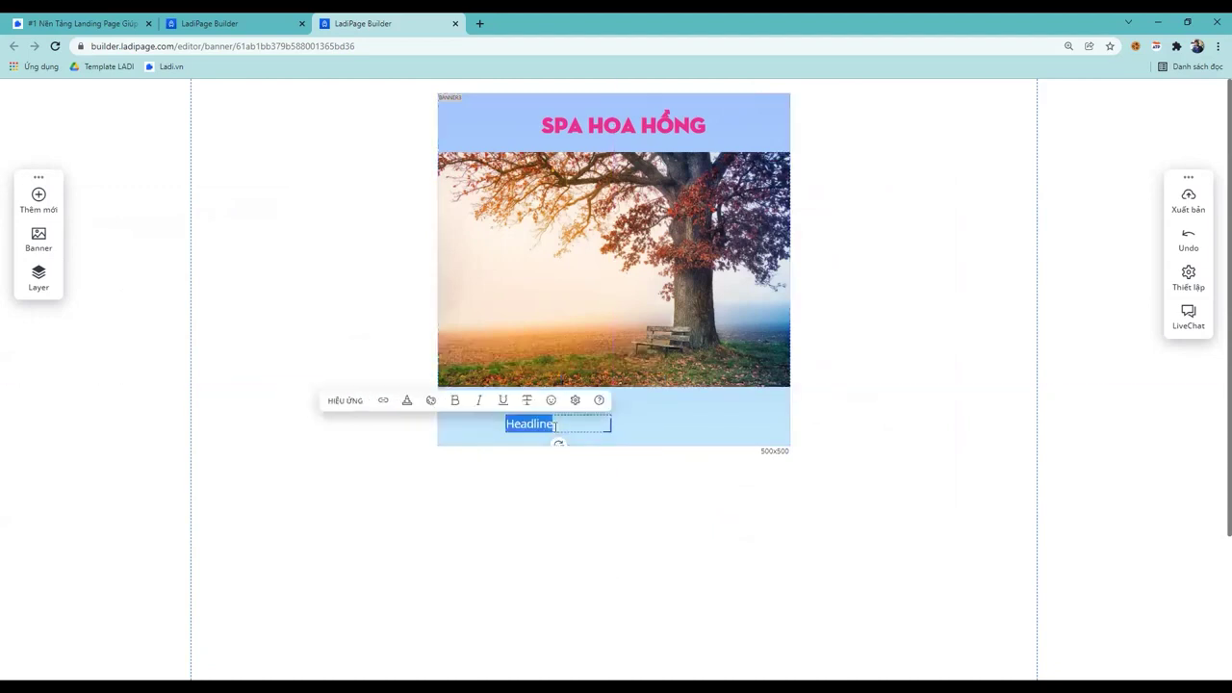
{"action": "type", "text": "SALE"}
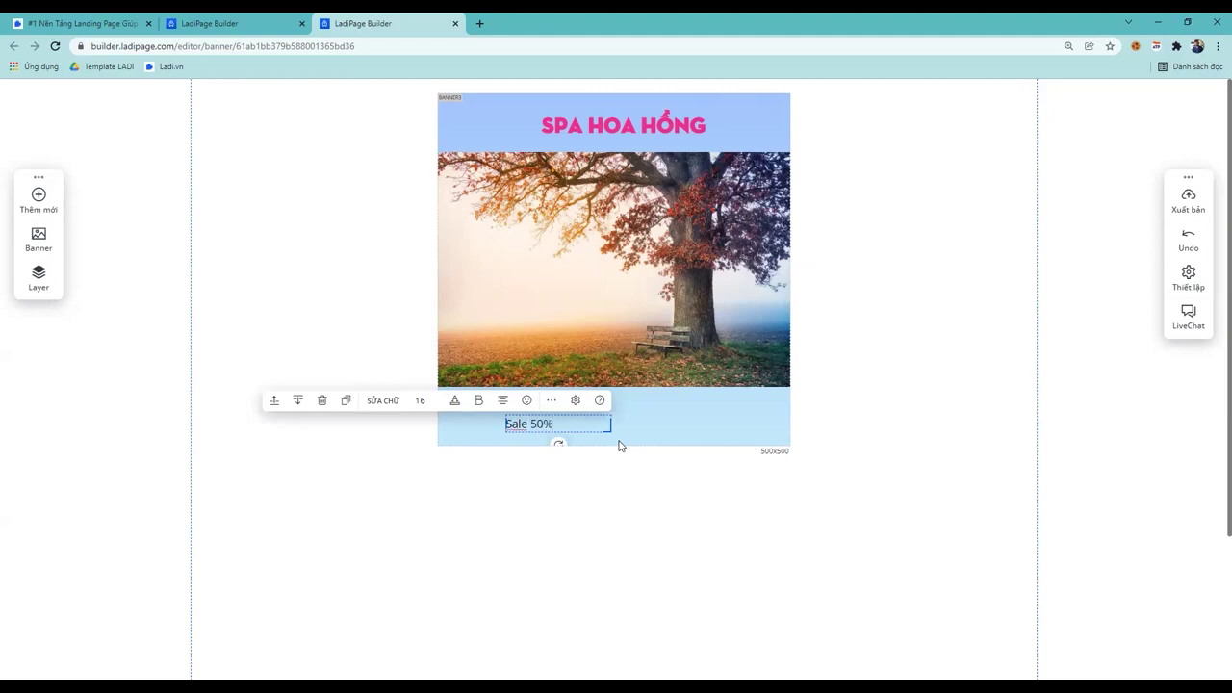
Make the "Sale 50%" text bold and try a dark pink background colour, rgba(200, 23, 112, 1.0), behind it
{"action": "key", "text": "ctrl+a"}
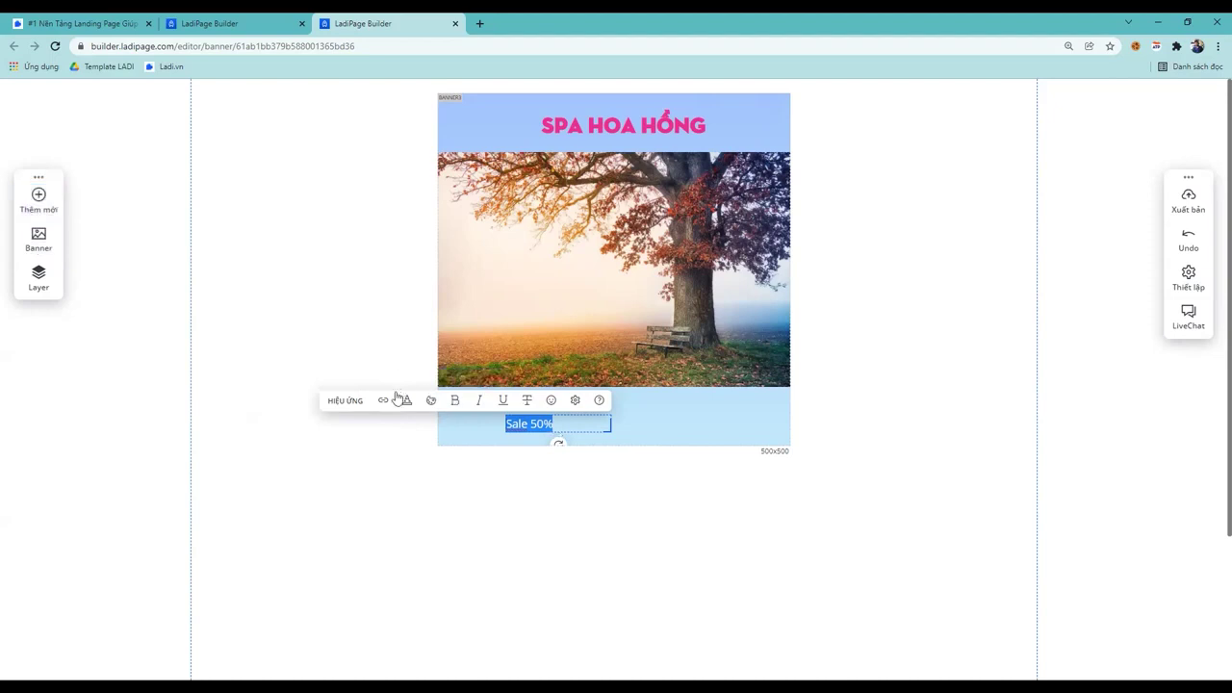
{"action": "left_click", "coordinate": [430, 399]}
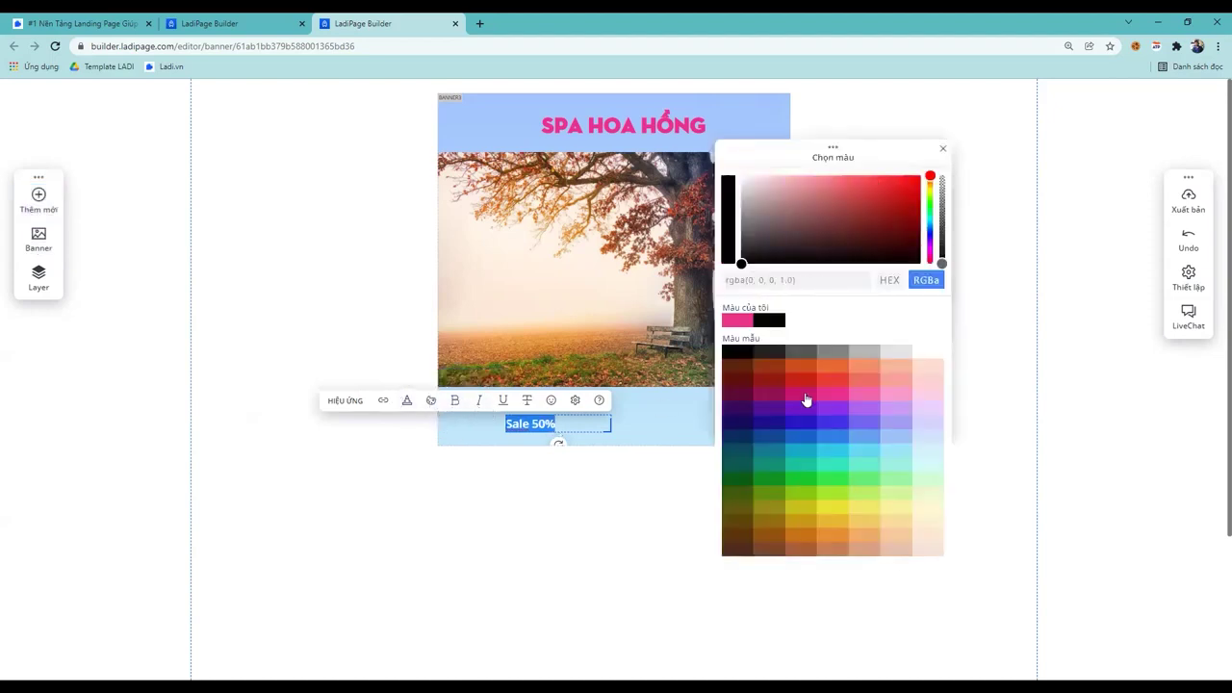
{"action": "left_click", "coordinate": [801, 405]}
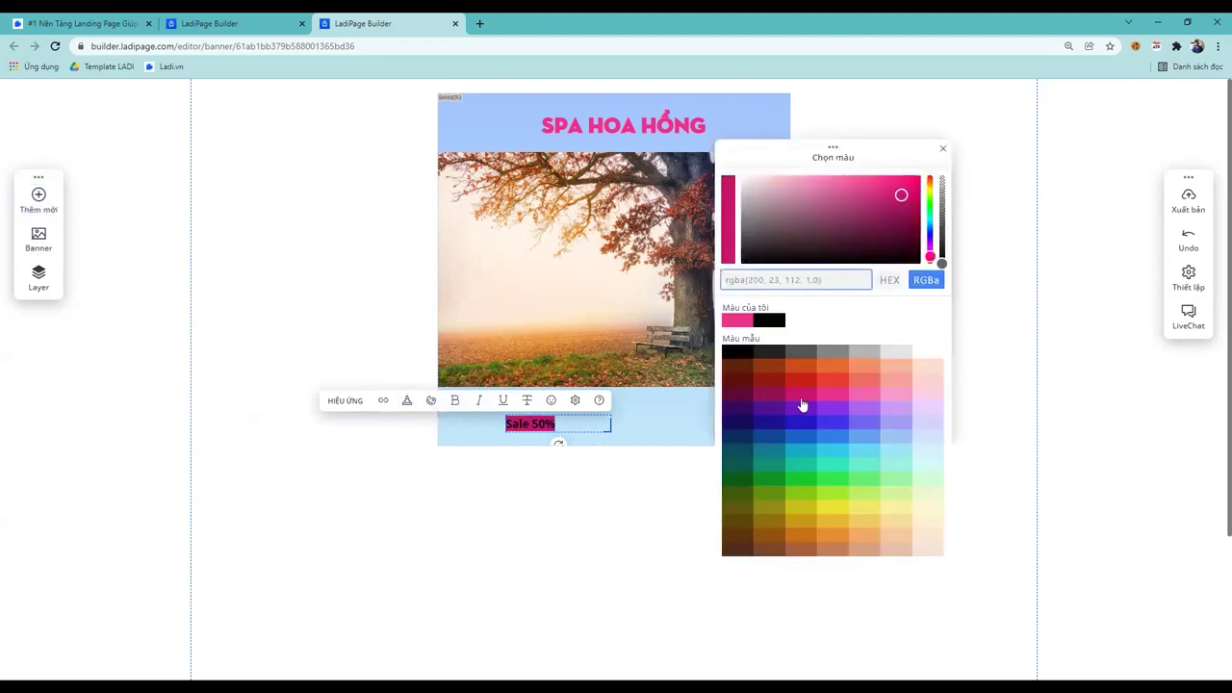
{"action": "left_click", "coordinate": [586, 422]}
{"action": "double_click", "coordinate": [592, 425]}
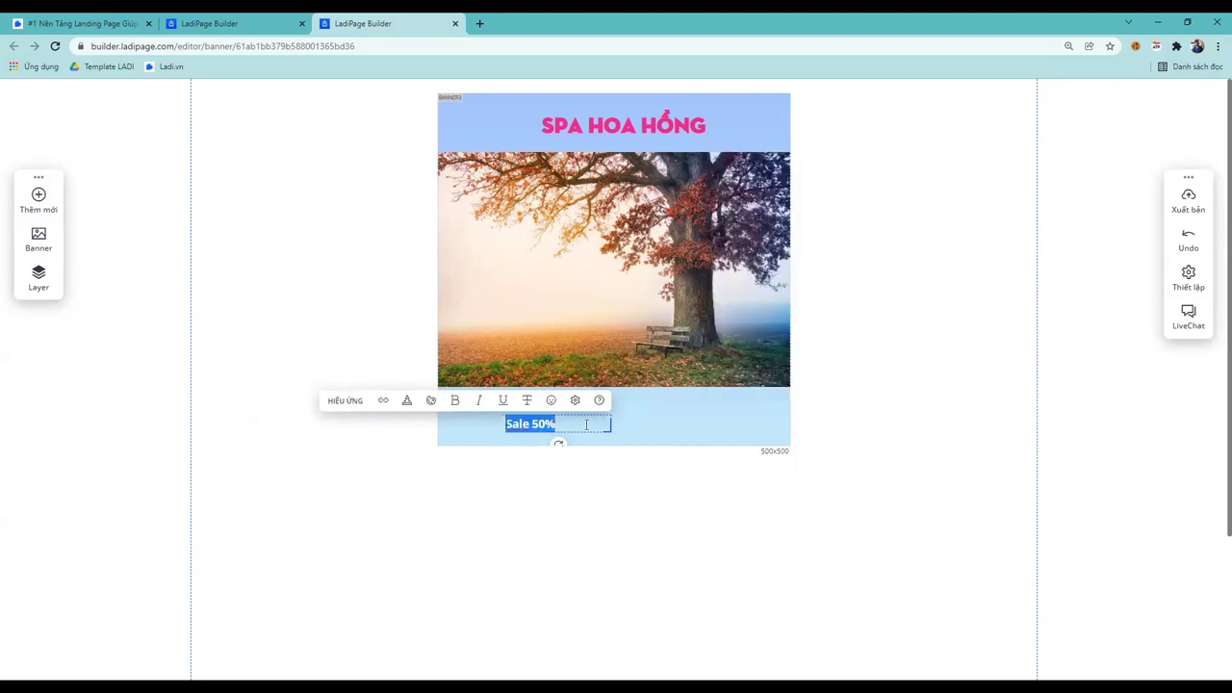
{"action": "key", "text": "Escape"}
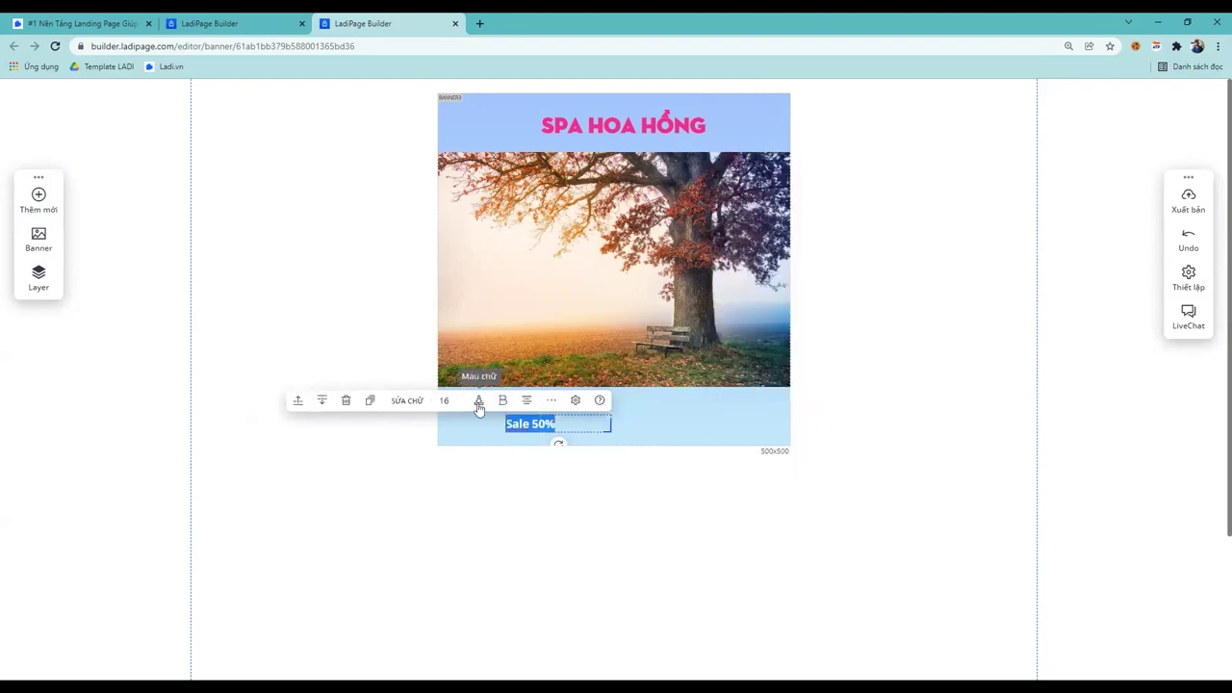
Increase the font size of the "Sale 50%" headline until the text nearly fills the width of its box
{"action": "left_click", "coordinate": [463, 399]}
{"action": "left_click", "coordinate": [463, 399]}
{"action": "left_click", "coordinate": [463, 400]}
{"action": "left_click", "coordinate": [463, 399]}
{"action": "left_click", "coordinate": [463, 399]}
{"action": "left_click", "coordinate": [463, 399]}
{"action": "left_click", "coordinate": [463, 400]}
{"action": "left_click", "coordinate": [463, 400]}
{"action": "left_click", "coordinate": [463, 399]}
{"action": "left_click", "coordinate": [633, 479]}
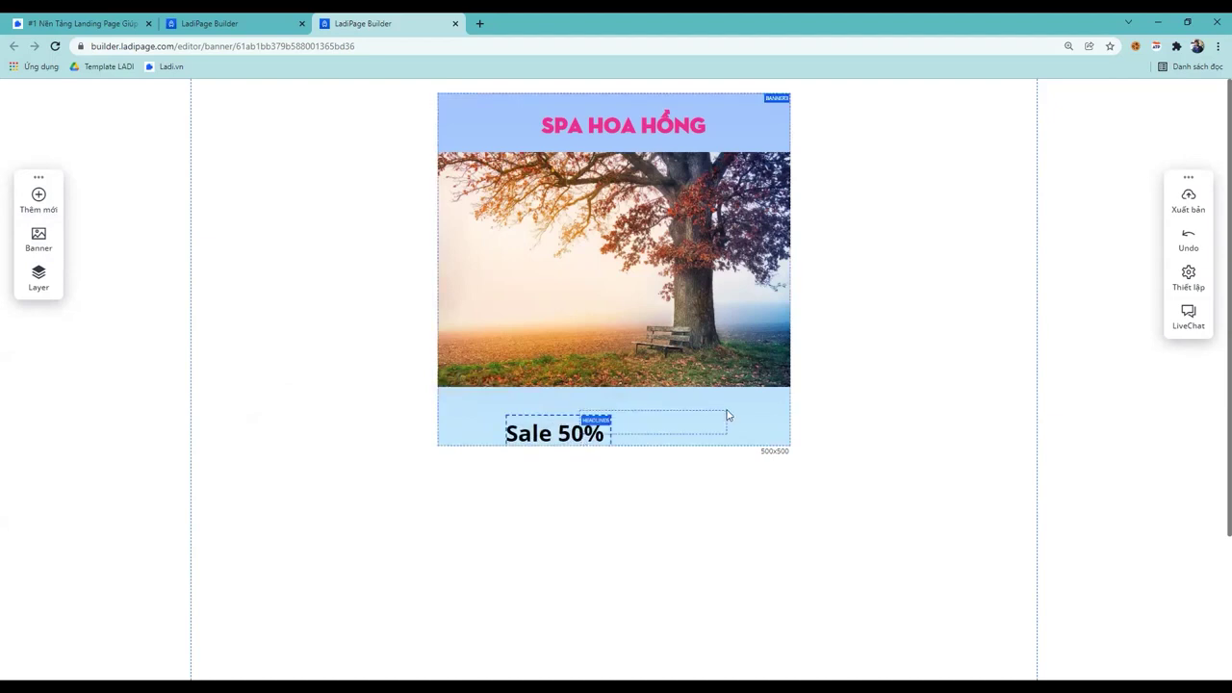
Move the "Sale 50%" headline to the left end of the blue strip, vertically centred below the photo
{"action": "left_click", "coordinate": [561, 433]}
{"action": "left_click_drag", "start_coordinate": [584, 429], "coordinate": [724, 416]}
{"action": "left_click", "coordinate": [705, 493]}
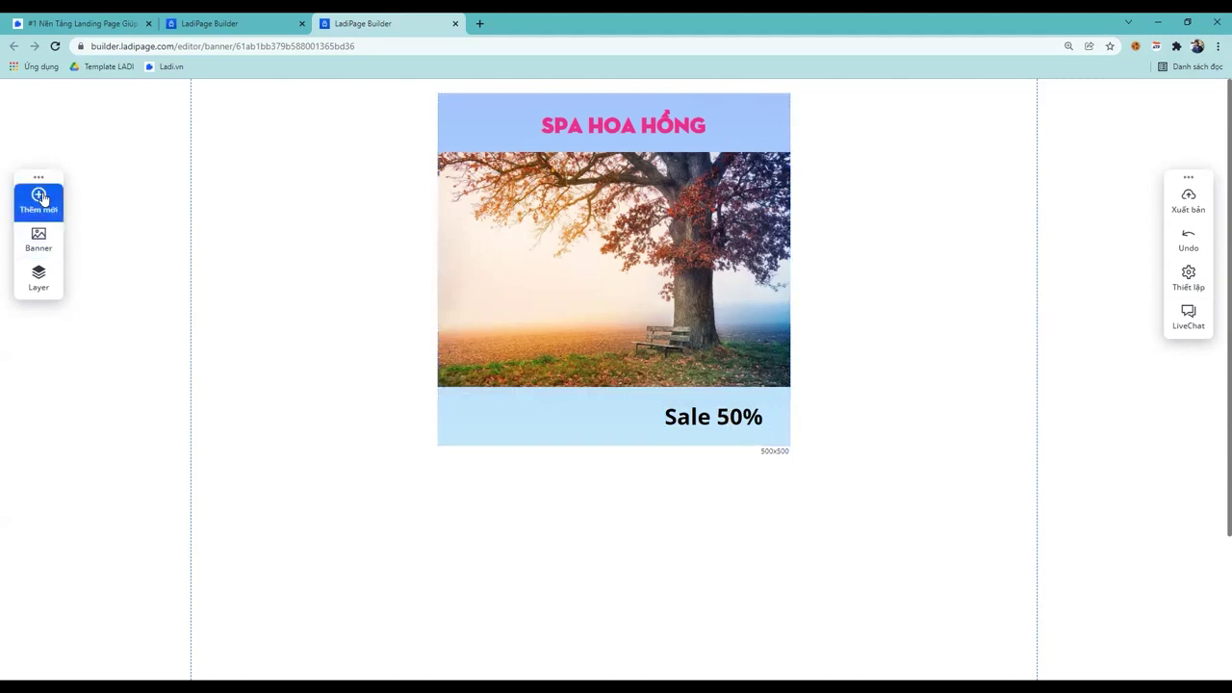
{"action": "left_click", "coordinate": [703, 426]}
{"action": "left_click", "coordinate": [795, 427]}
{"action": "left_click", "coordinate": [740, 428]}
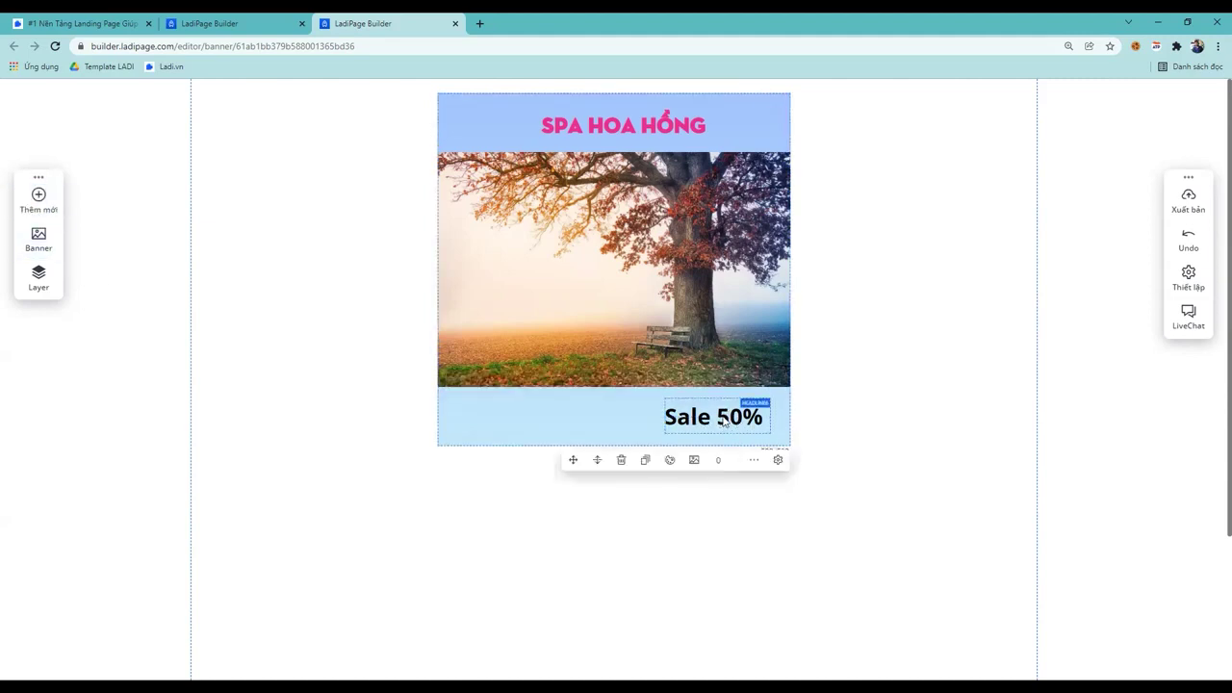
{"action": "left_click_drag", "start_coordinate": [712, 416], "coordinate": [496, 416]}
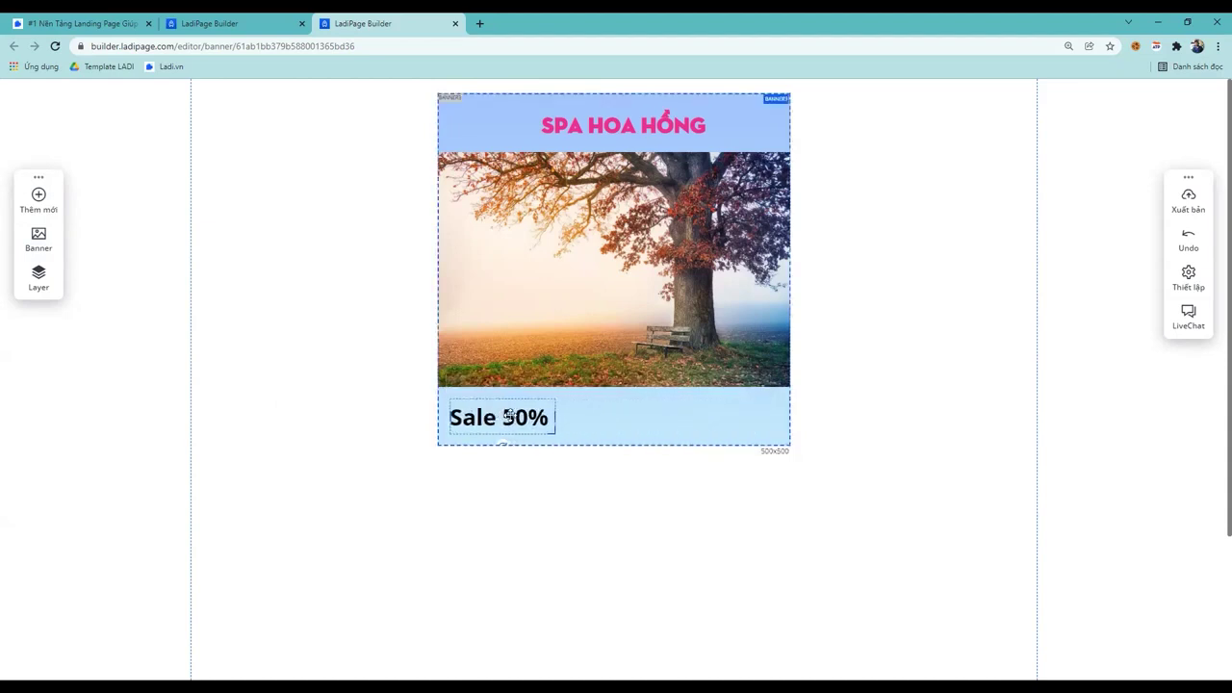
{"action": "left_click", "coordinate": [42, 206]}
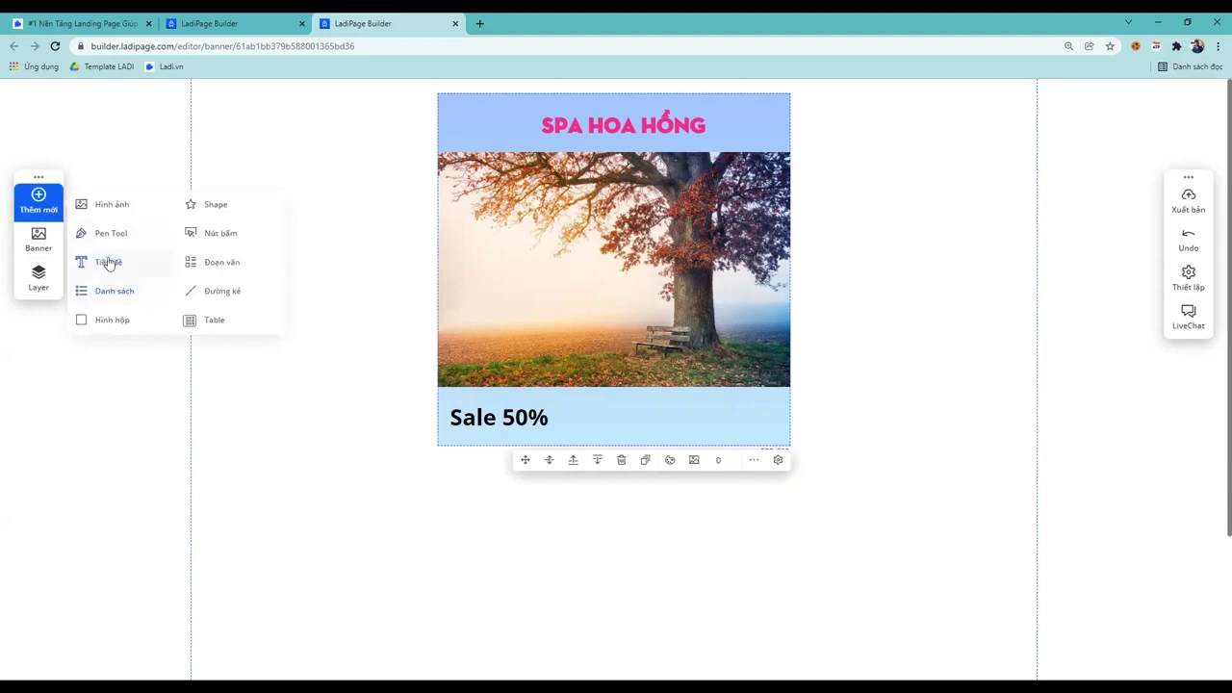
{"action": "left_click", "coordinate": [110, 262]}
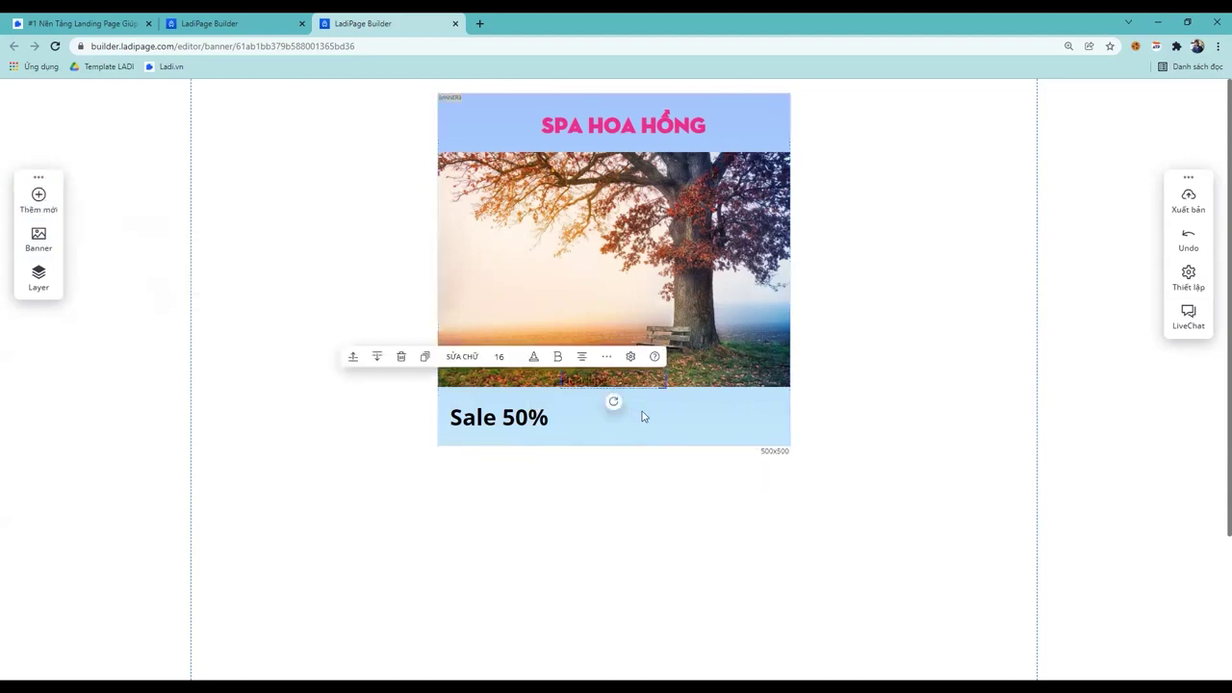
{"action": "key", "text": "Delete"}
{"action": "scroll", "coordinate": [642, 416], "scroll_direction": "down", "scroll_amount": 2}
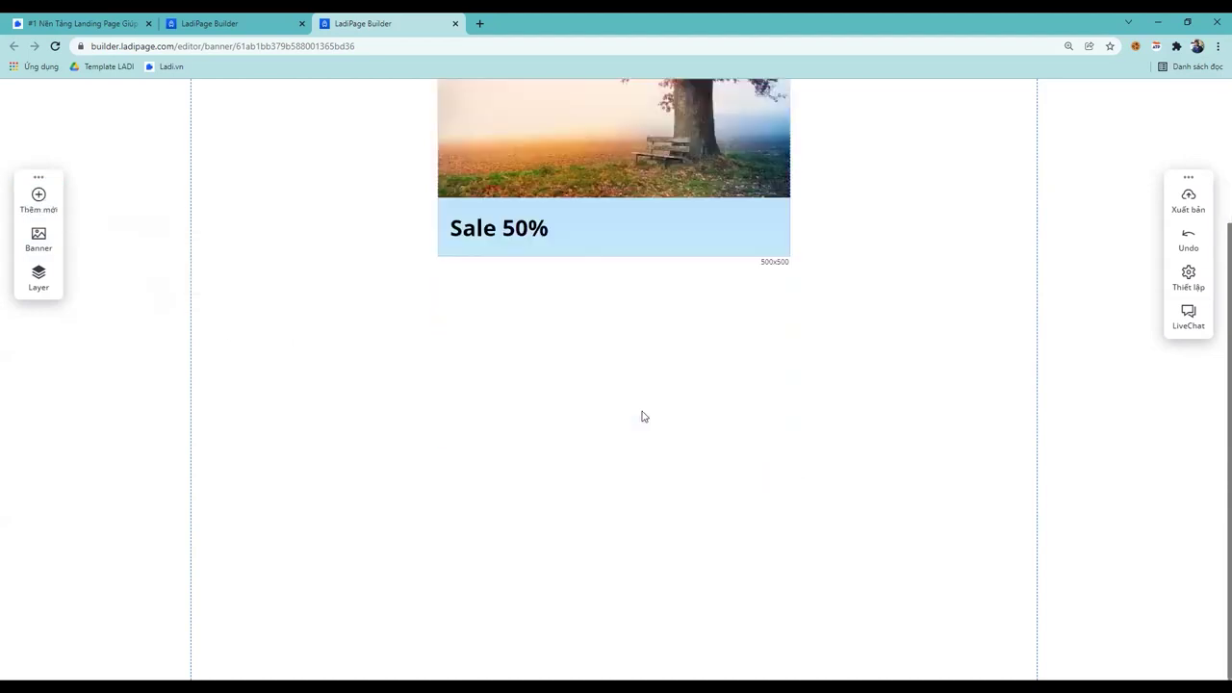
{"action": "scroll", "coordinate": [644, 416], "scroll_direction": "up", "scroll_amount": 2}
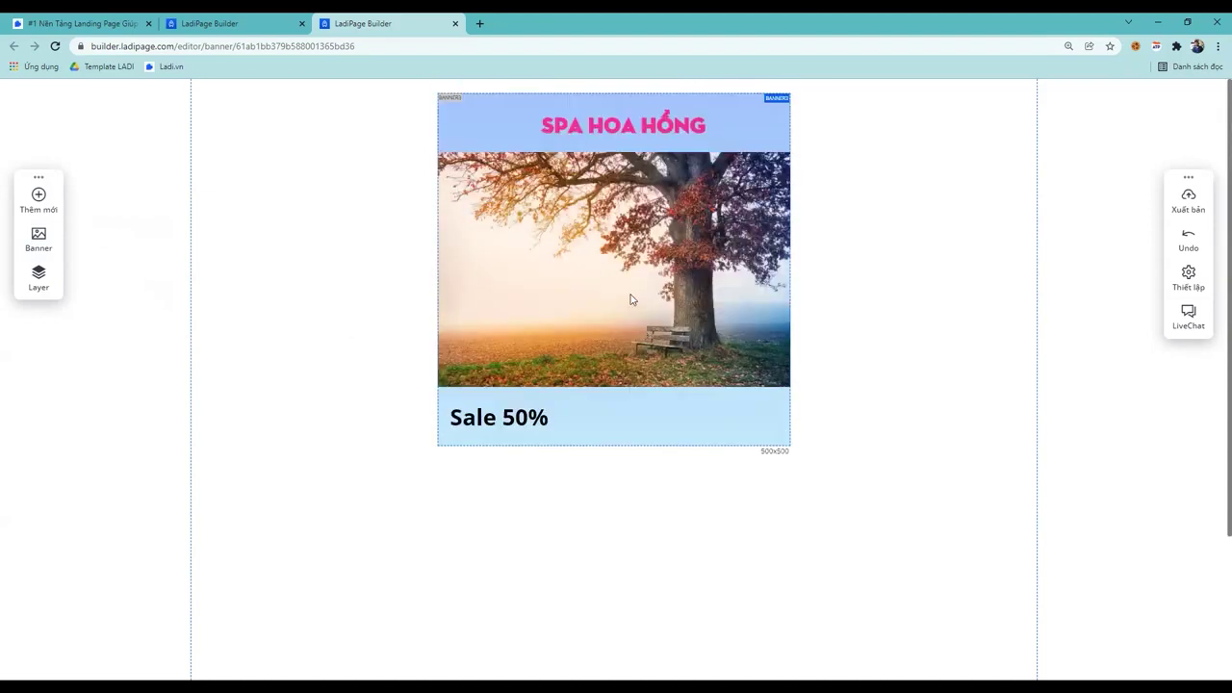
Add a third headline beside "Sale 50%" in the strip below the photo with the text "TẤT CẢ CÁC DỊCH VỤ"
{"action": "left_click", "coordinate": [602, 313]}
{"action": "left_click", "coordinate": [38, 199]}
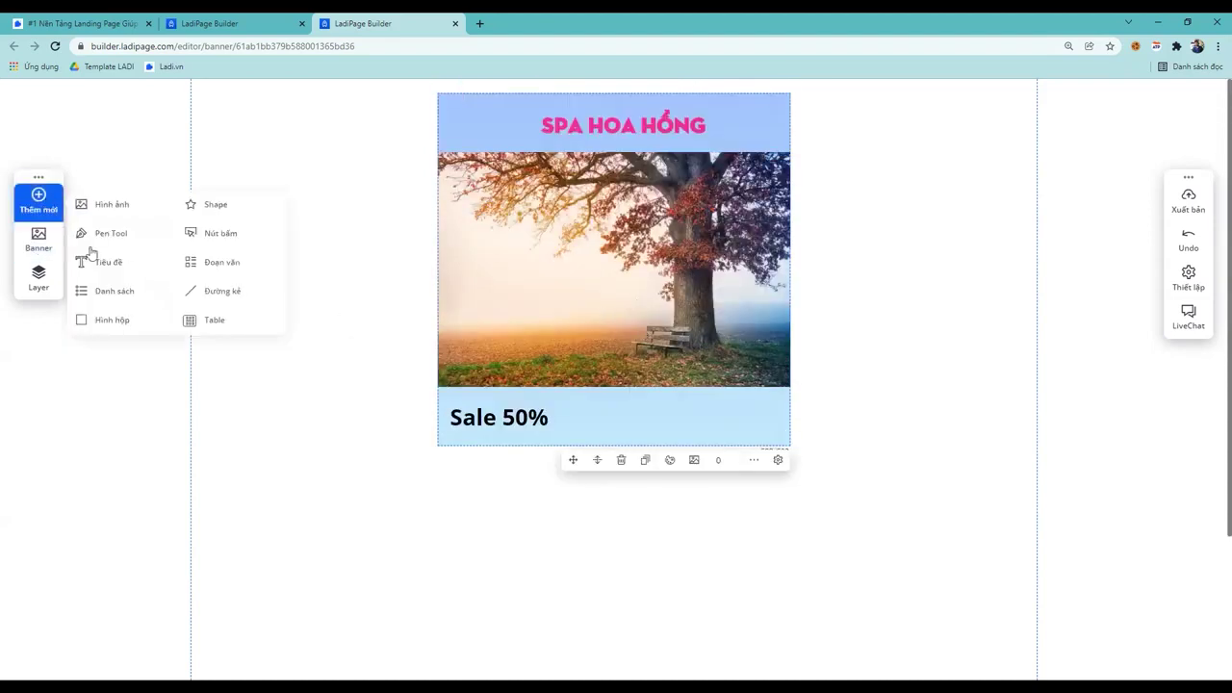
{"action": "left_click", "coordinate": [104, 262]}
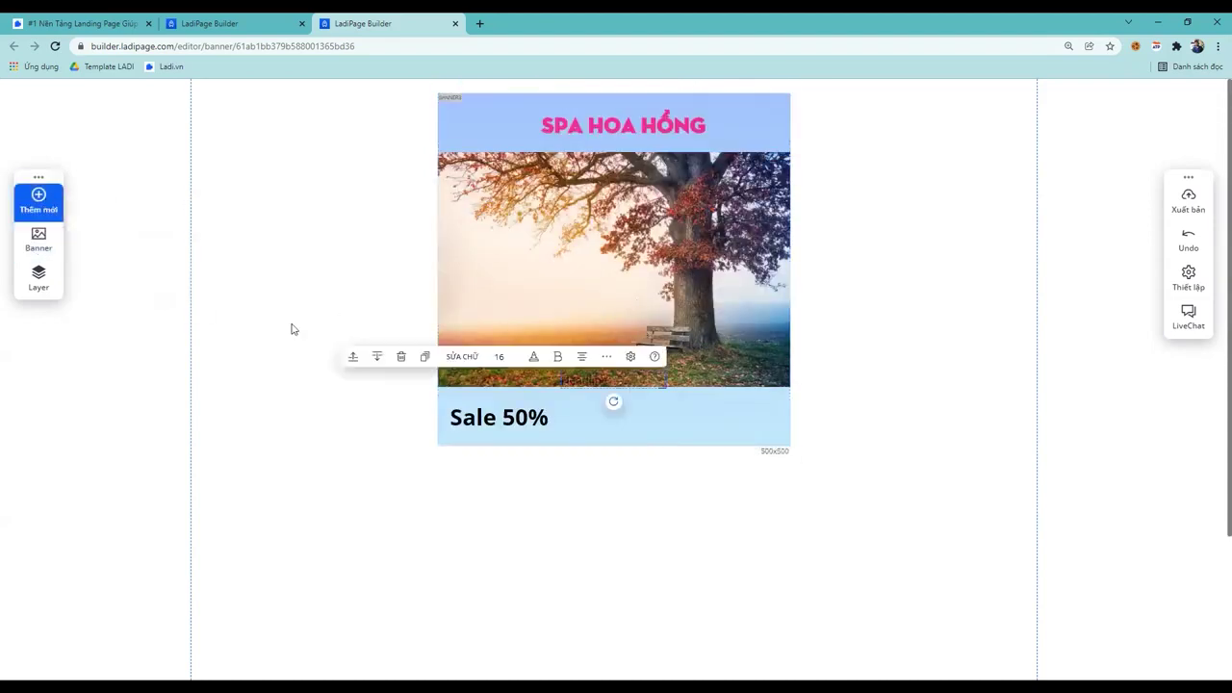
{"action": "left_click_drag", "start_coordinate": [604, 383], "coordinate": [621, 419]}
{"action": "double_click", "coordinate": [658, 417]}
{"action": "type", "text": "TĂ"}
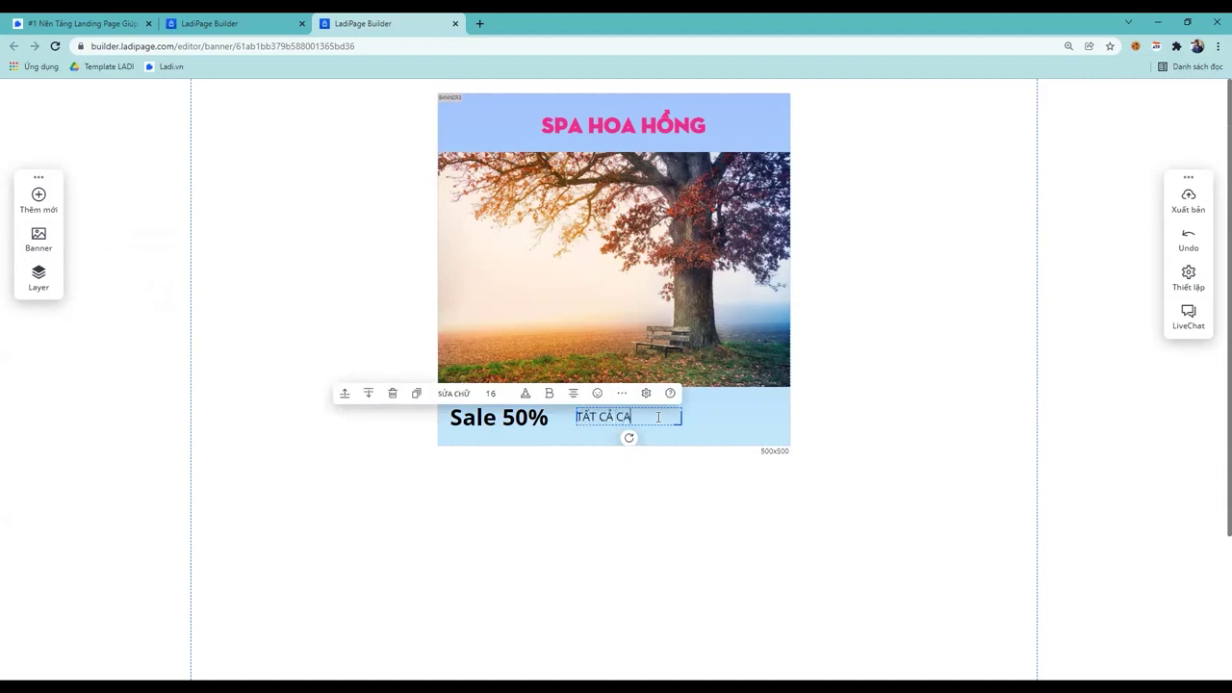
{"action": "type", "text": "T CẢ CÁC DICH"}
{"action": "type", "text": " VU"}
Widen the box of the "TẤT CẢ CÁC DỊCH VỤ" headline slightly and make its text bold
{"action": "mouse_move", "coordinate": [681, 425]}
{"action": "left_mouse_down"}
{"action": "mouse_move", "coordinate": [736, 421]}
{"action": "mouse_move", "coordinate": [704, 420]}
{"action": "left_mouse_up"}
{"action": "double_click", "coordinate": [624, 416]}
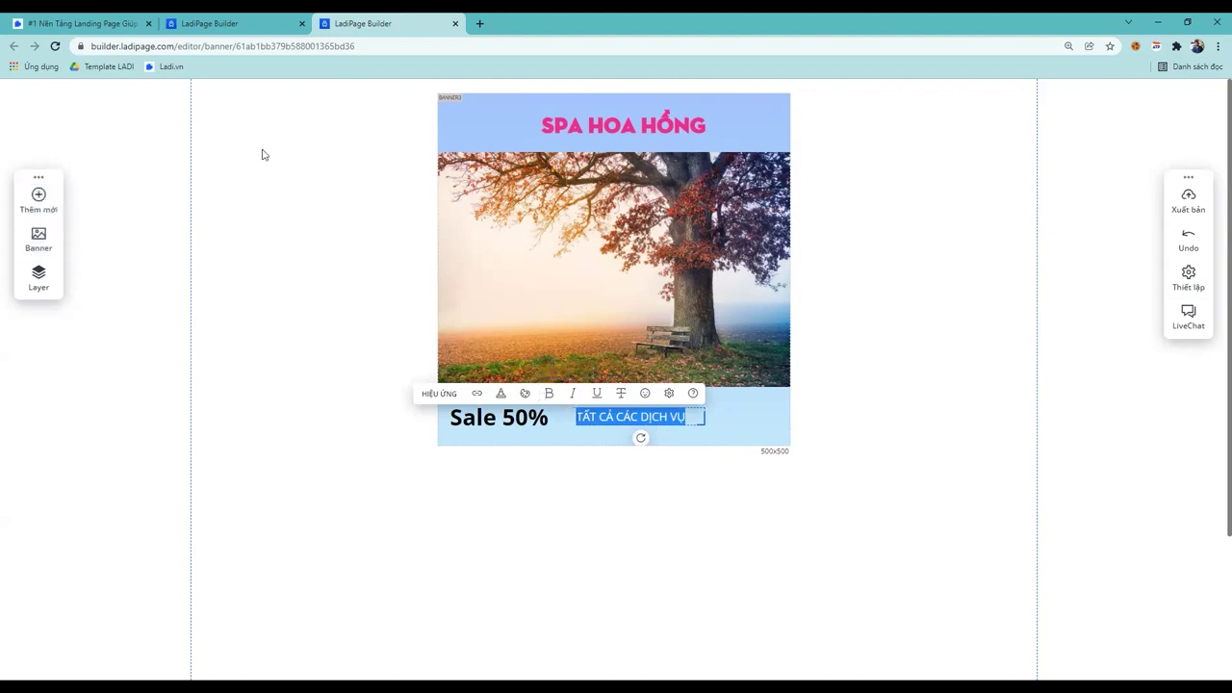
{"action": "left_click", "coordinate": [549, 394]}
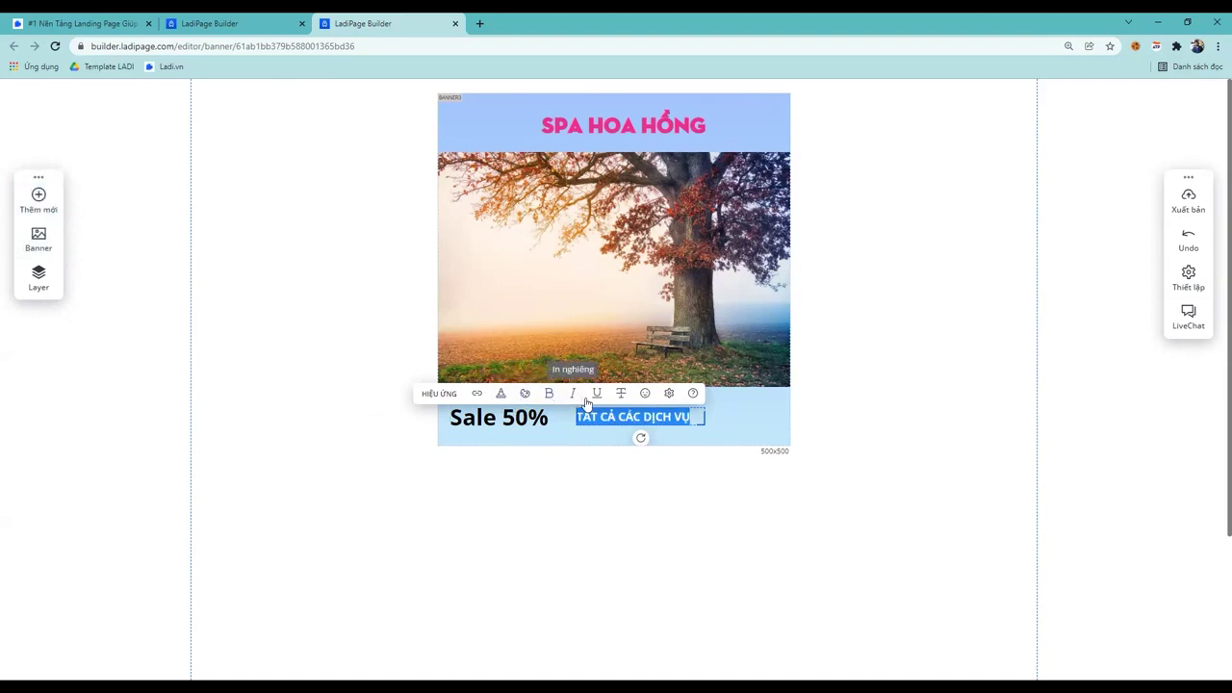
Change the text colour of the "TẤT CẢ CÁC DỊCH VỤ" headline to dark red
{"action": "left_click", "coordinate": [501, 394]}
{"action": "left_click", "coordinate": [833, 374]}
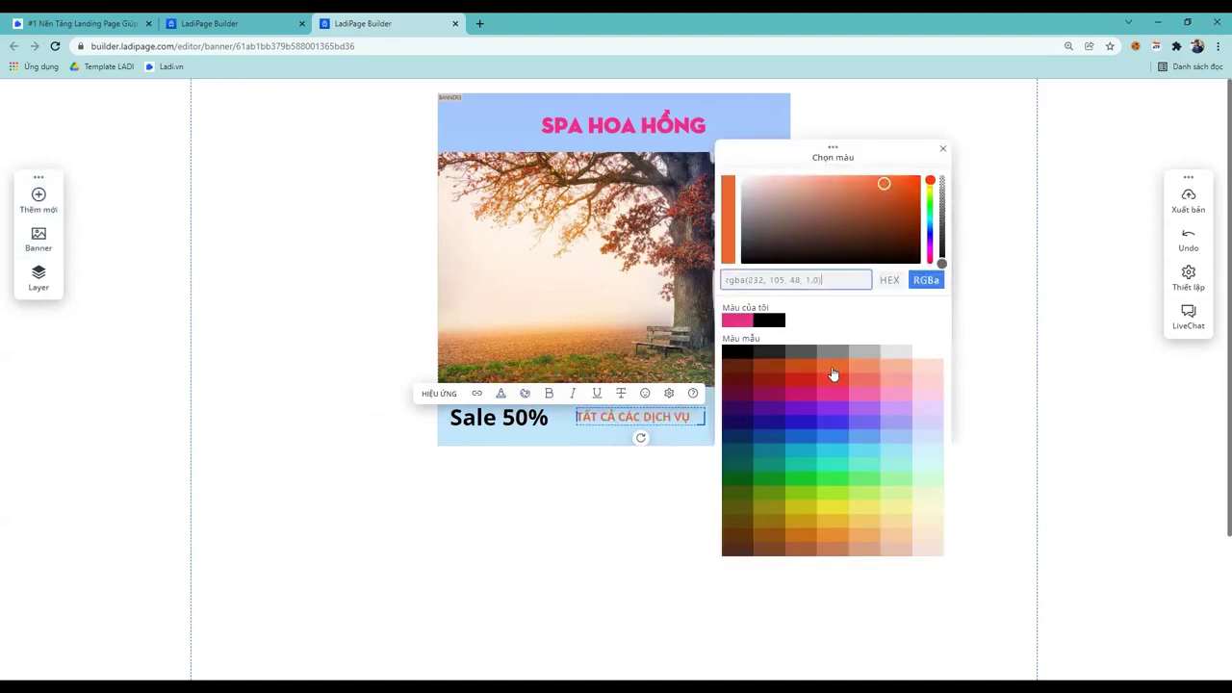
{"action": "left_click", "coordinate": [800, 388]}
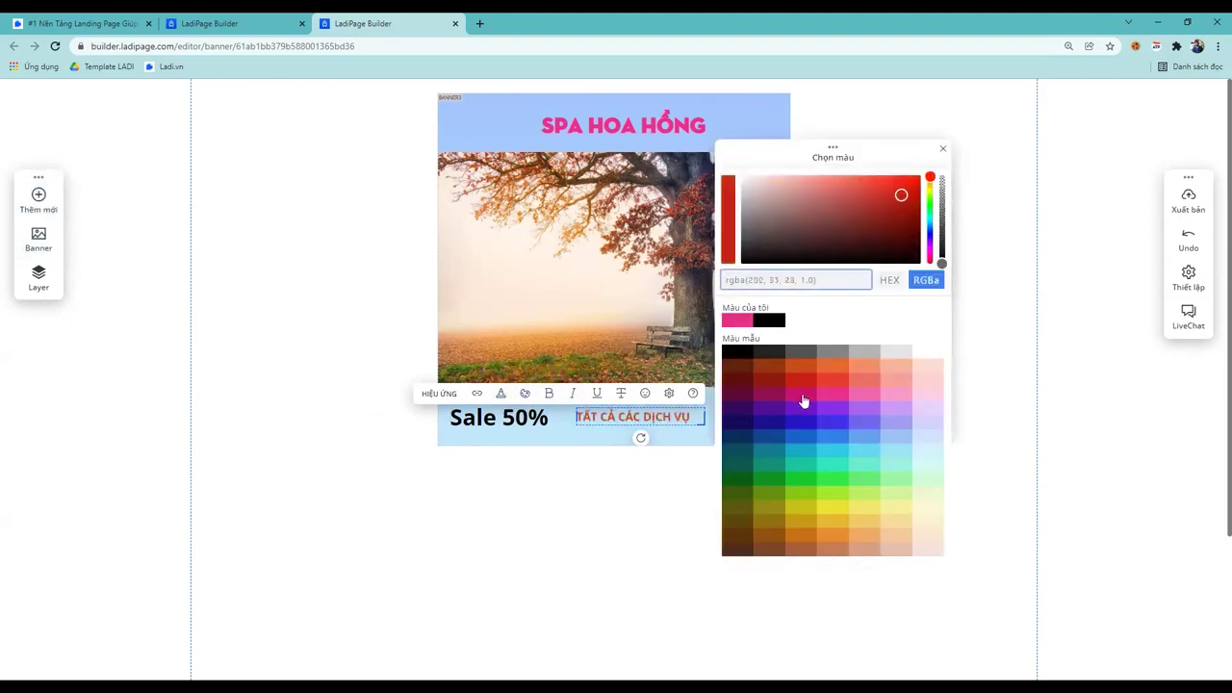
{"action": "left_click", "coordinate": [698, 429]}
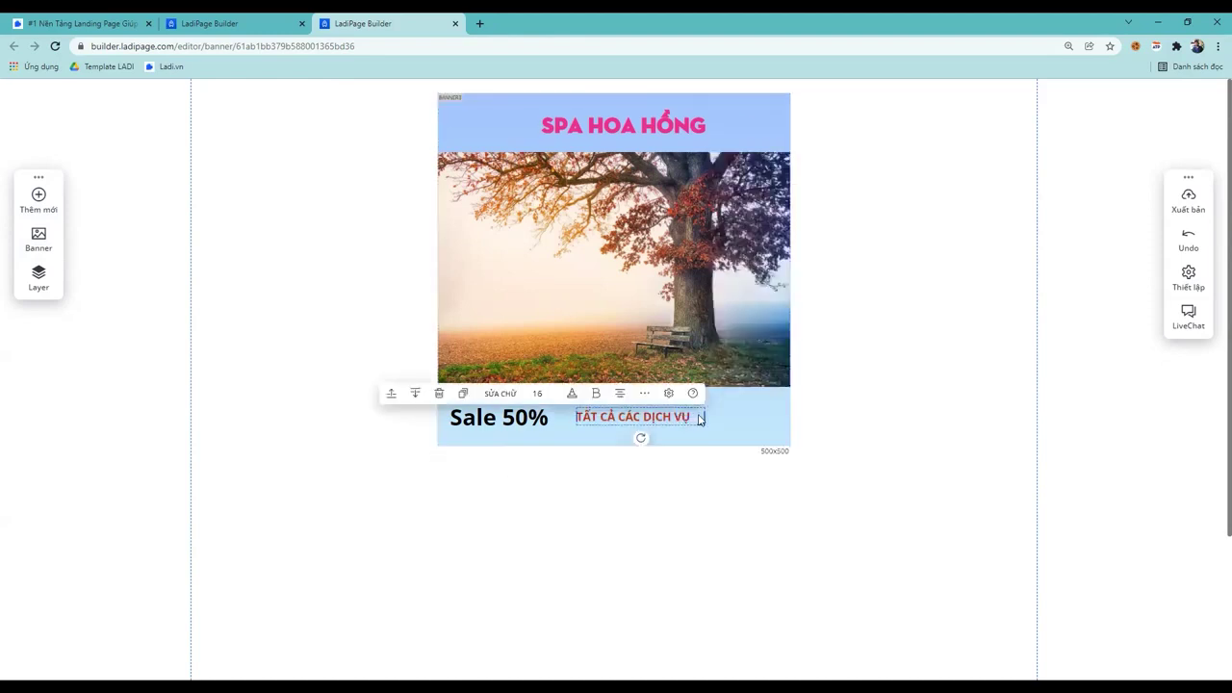
Increase the font size of the "TẤT CẢ CÁC DỊCH VỤ" headline and widen its box so the text fits on one line
{"action": "left_click_drag", "start_coordinate": [681, 419], "coordinate": [716, 407]}
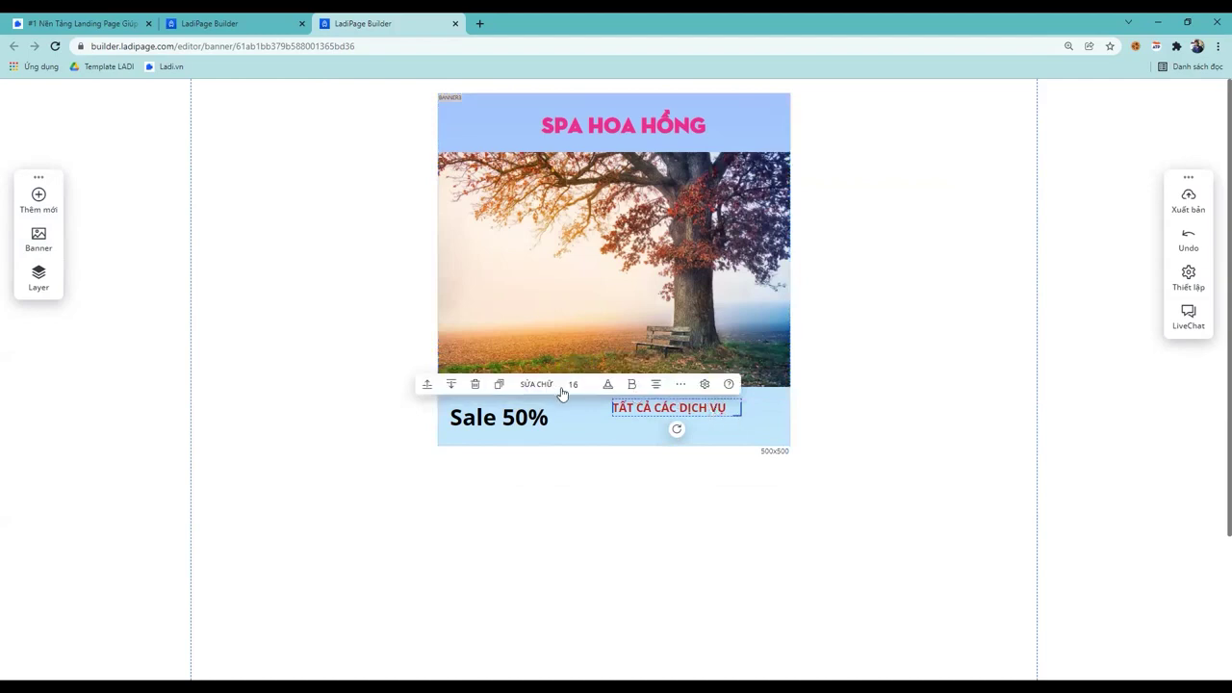
{"action": "left_click", "coordinate": [591, 381]}
{"action": "left_click", "coordinate": [591, 381]}
{"action": "left_click", "coordinate": [591, 381]}
{"action": "left_click", "coordinate": [591, 382]}
{"action": "left_click", "coordinate": [591, 381]}
{"action": "left_click", "coordinate": [591, 381]}
{"action": "left_click", "coordinate": [591, 381]}
{"action": "left_click", "coordinate": [591, 381]}
{"action": "left_click", "coordinate": [591, 381]}
{"action": "left_click_drag", "start_coordinate": [608, 428], "coordinate": [551, 426]}
Vertically centre "TẤT CẢ CÁC DỊCH VỤ" in the strip beside "Sale 50%" and shift "Sale 50%" slightly towards it
{"action": "left_click_drag", "start_coordinate": [683, 418], "coordinate": [702, 414]}
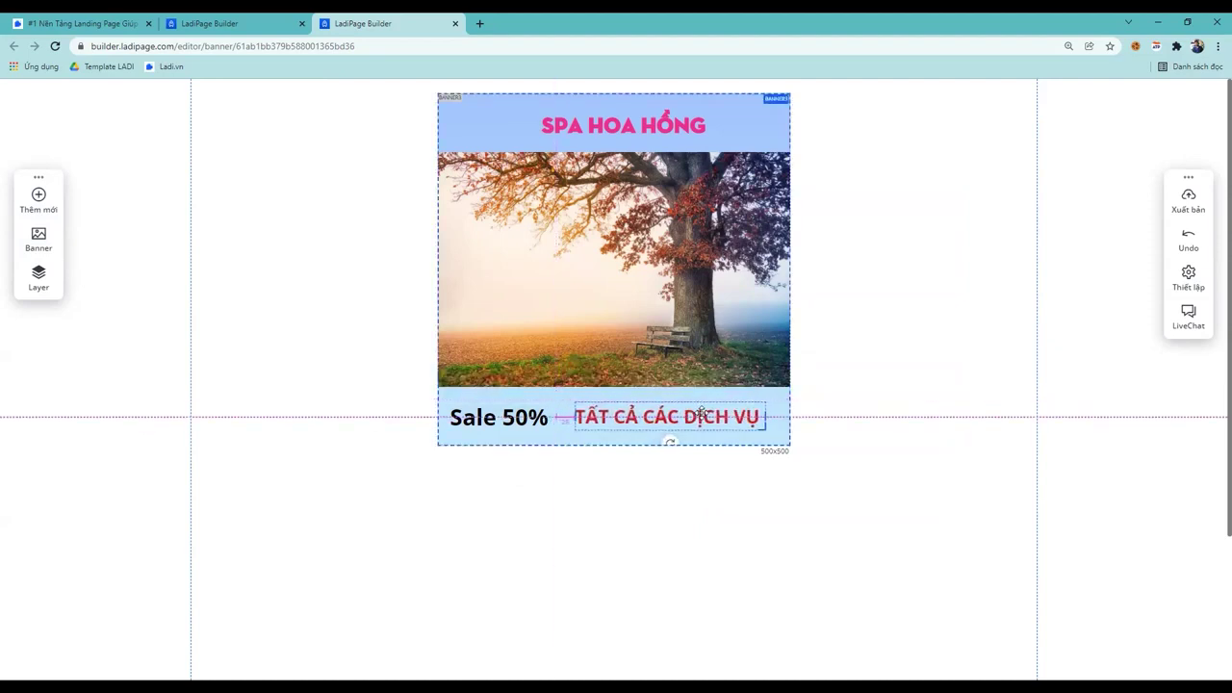
{"action": "left_click_drag", "start_coordinate": [525, 417], "coordinate": [535, 416]}
{"action": "left_click", "coordinate": [682, 492]}
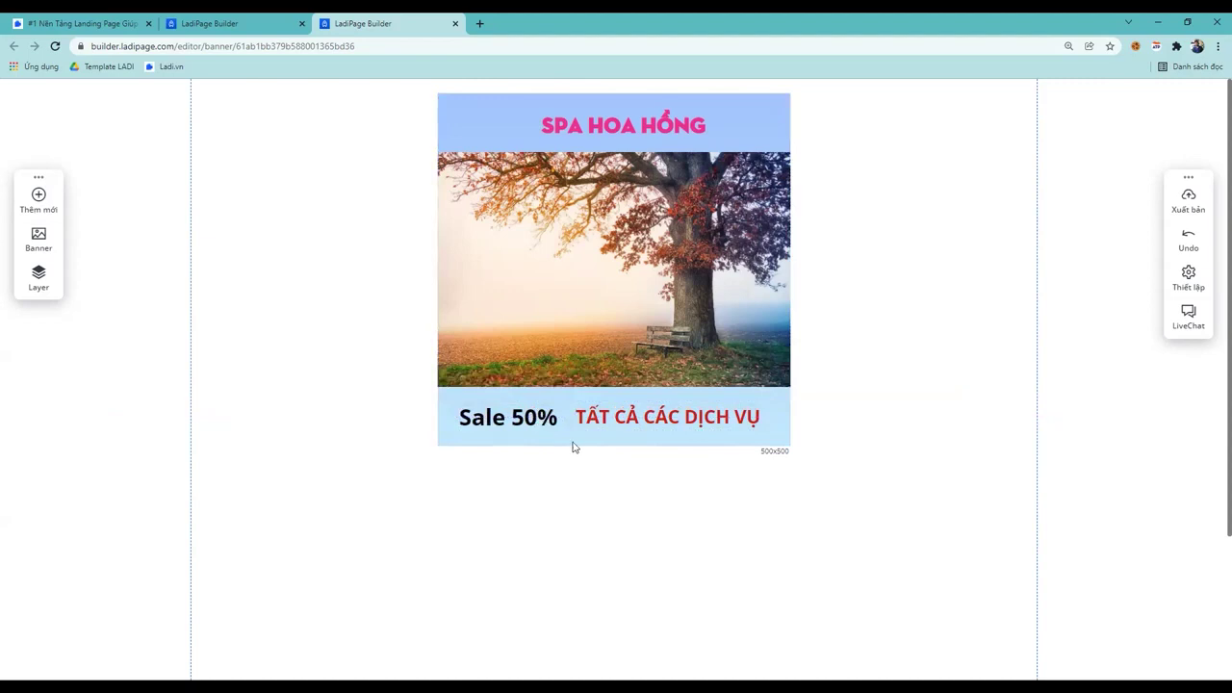
Change the text colour of the "Sale 50%" headline to dark orange and close its design settings
{"action": "double_click", "coordinate": [517, 417]}
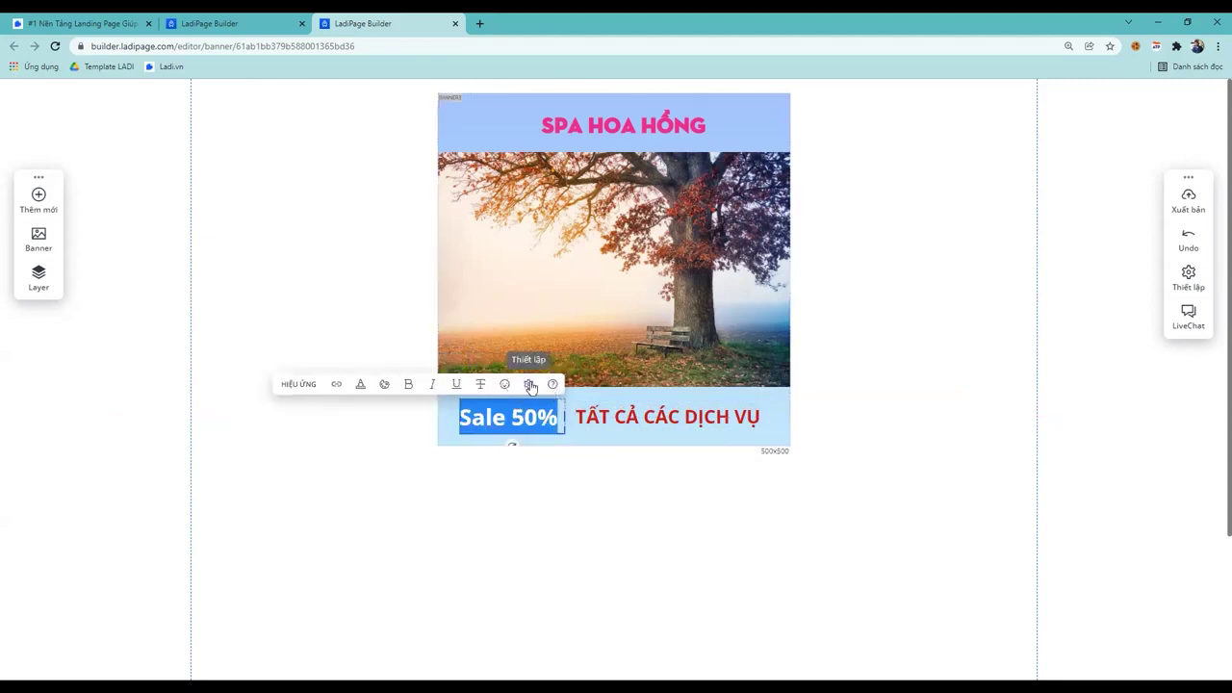
{"action": "left_click", "coordinate": [529, 384]}
{"action": "left_click", "coordinate": [909, 280]}
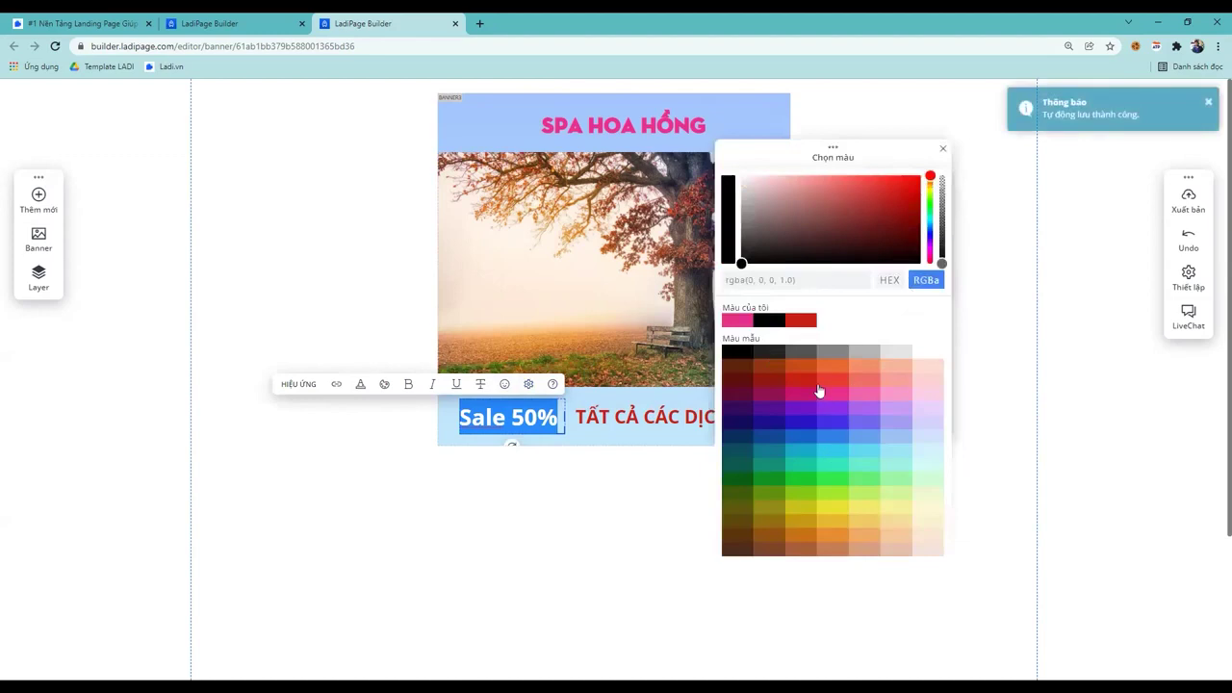
{"action": "left_click", "coordinate": [792, 371]}
{"action": "left_click", "coordinate": [792, 370]}
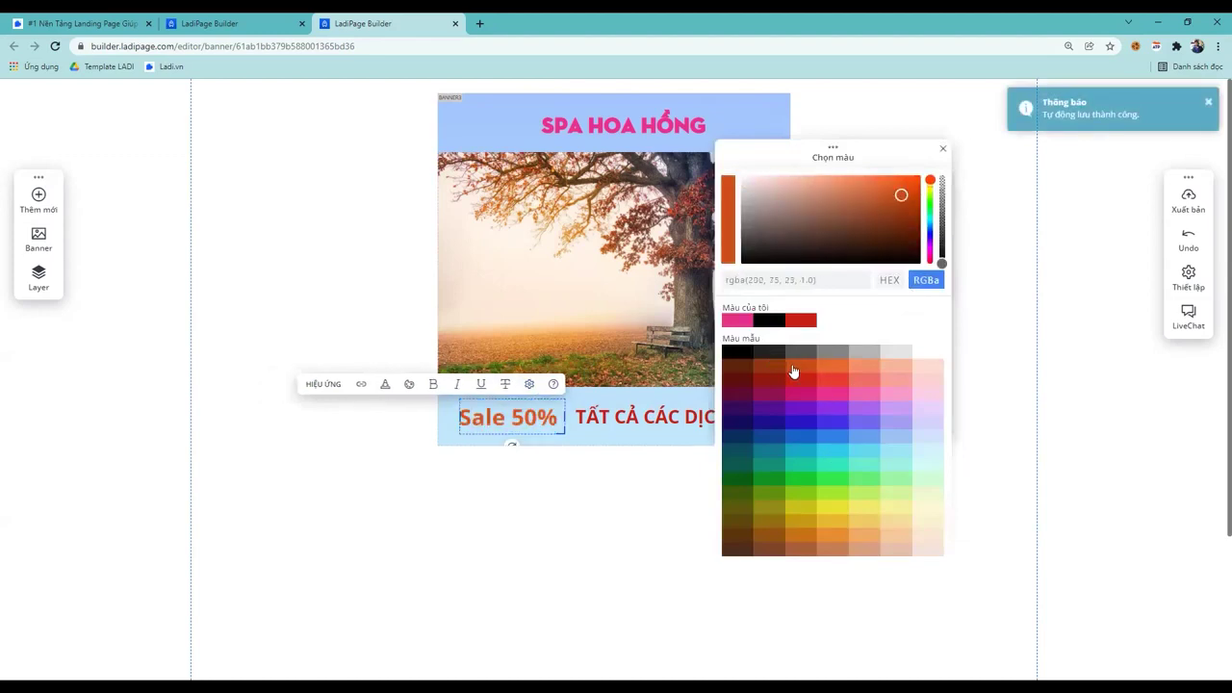
{"action": "left_click", "coordinate": [944, 149]}
{"action": "left_click", "coordinate": [635, 497]}
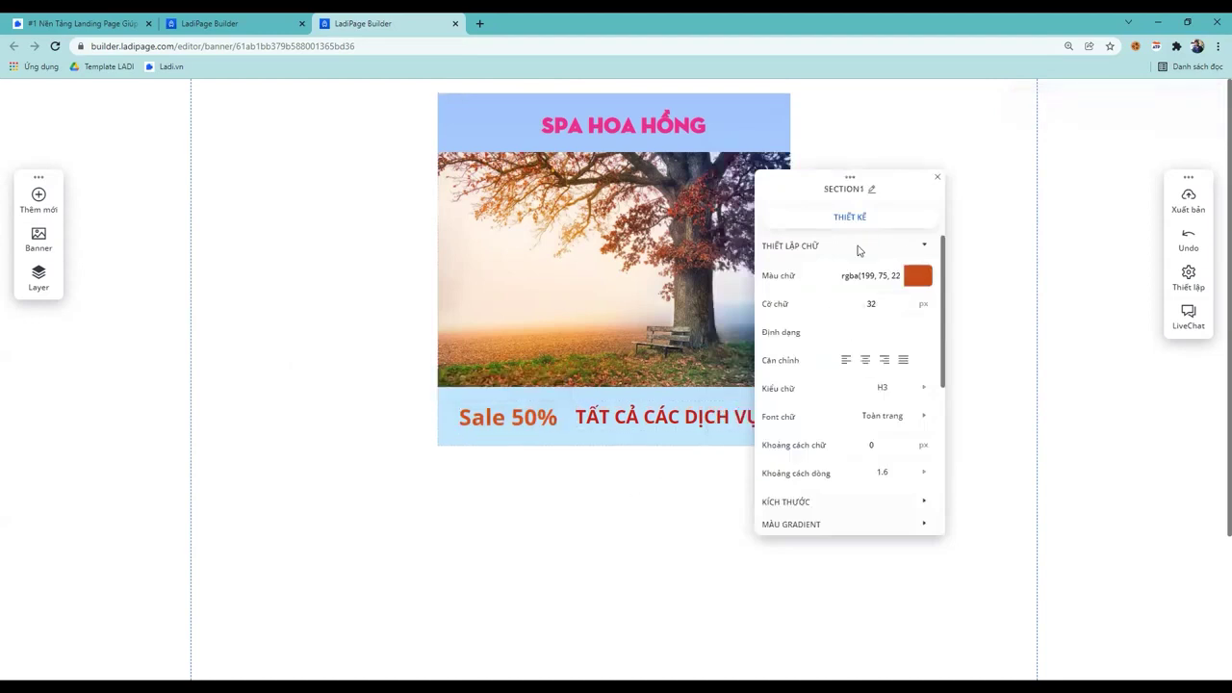
{"action": "left_click", "coordinate": [938, 178]}
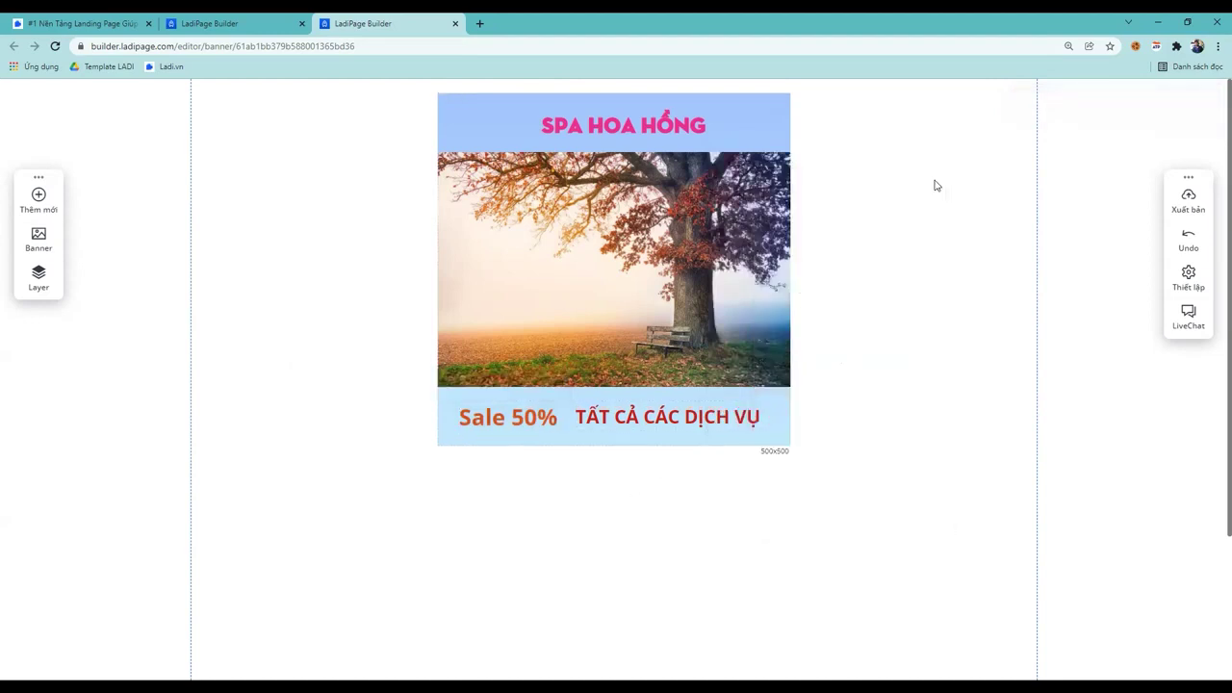
Examine the design settings offered for the "Sale 50%" headline, the page section and the tree photo
{"action": "left_click", "coordinate": [509, 420]}
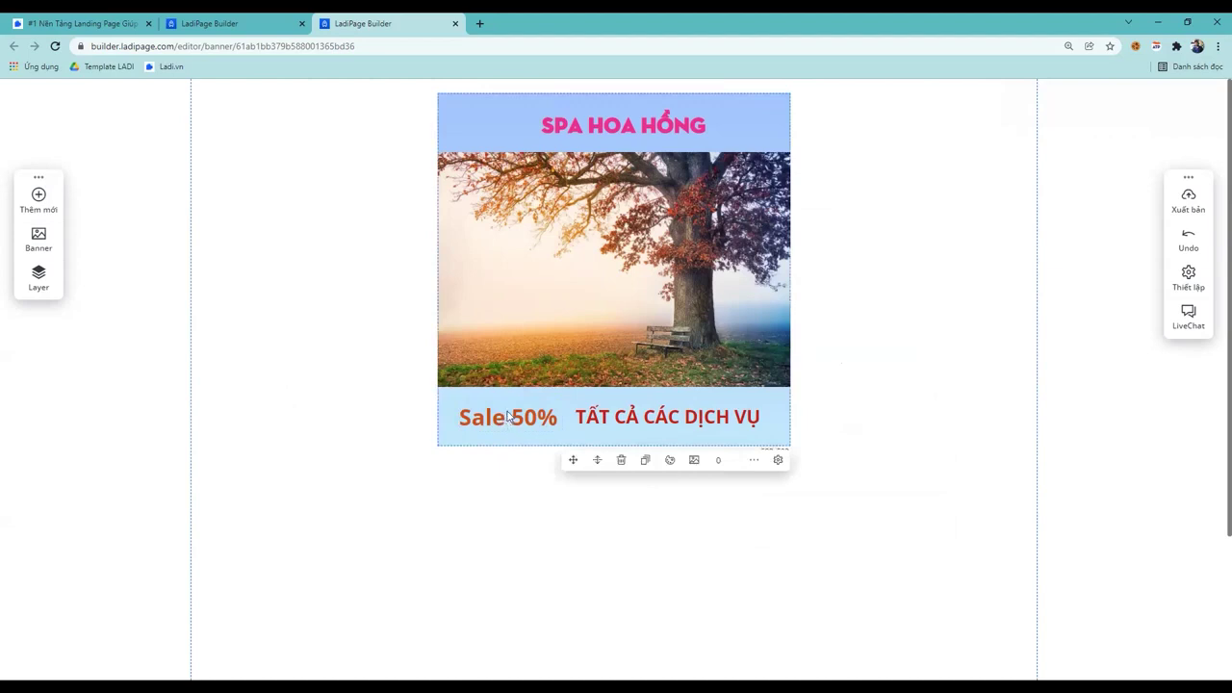
{"action": "left_click", "coordinate": [509, 420]}
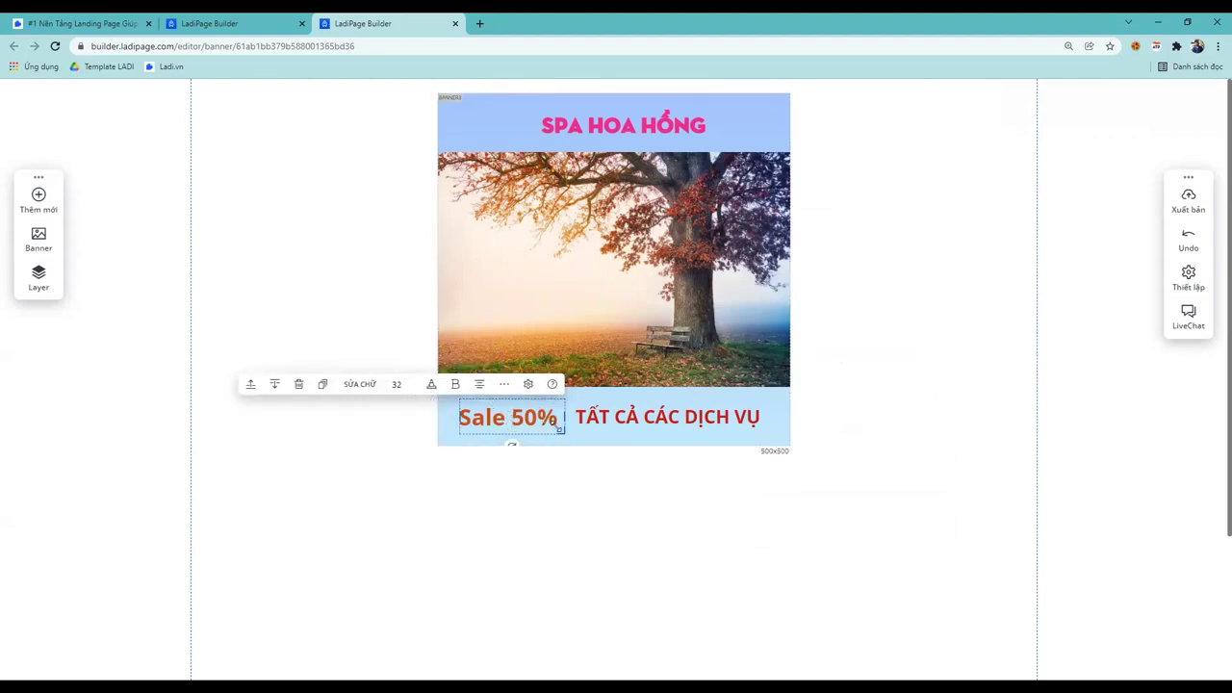
{"action": "left_click", "coordinate": [528, 384]}
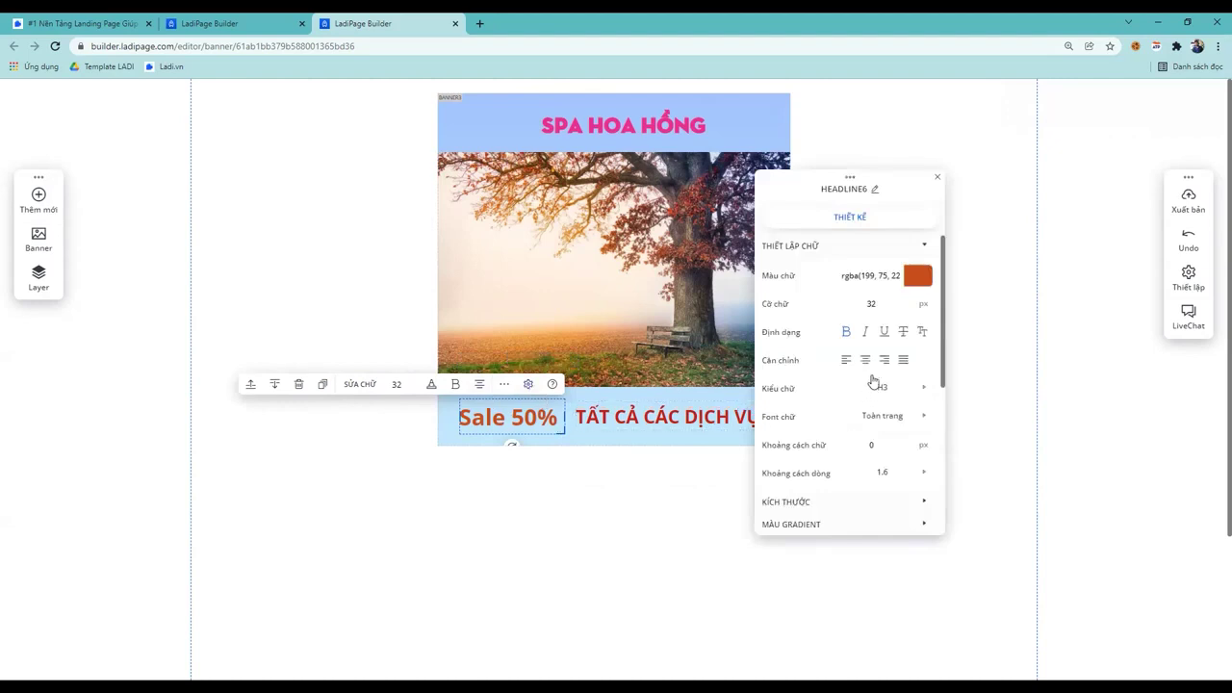
{"action": "scroll", "coordinate": [871, 382], "scroll_direction": "down", "scroll_amount": 2}
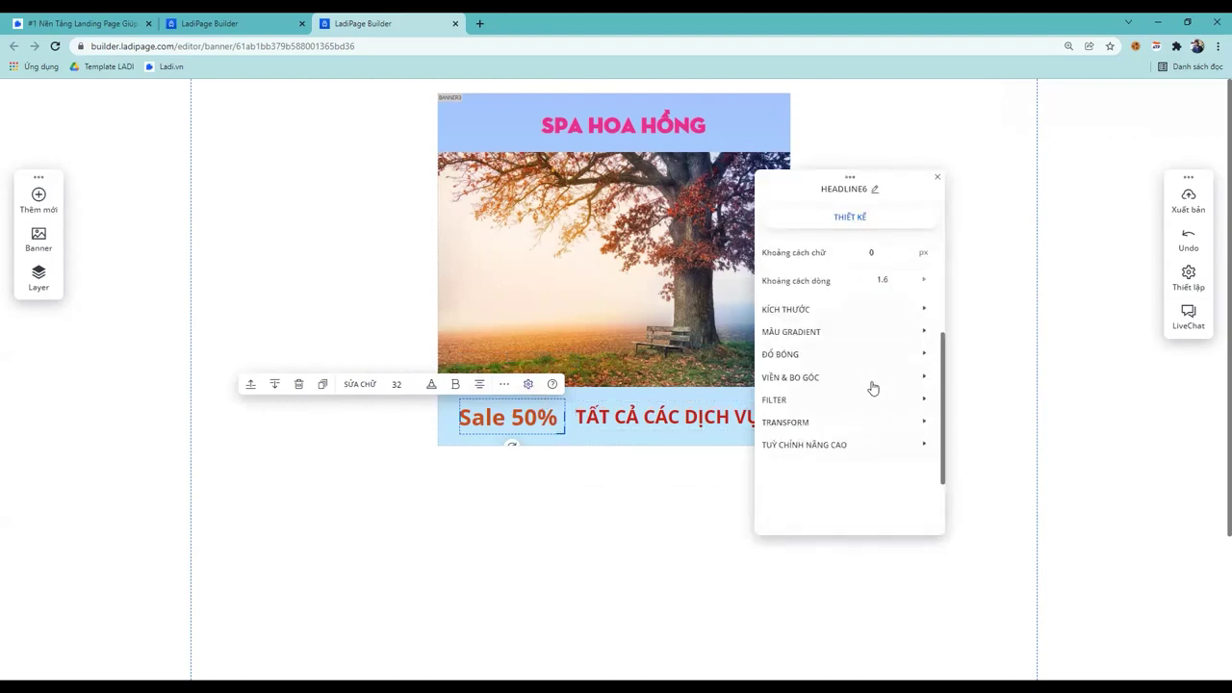
{"action": "left_click", "coordinate": [622, 490]}
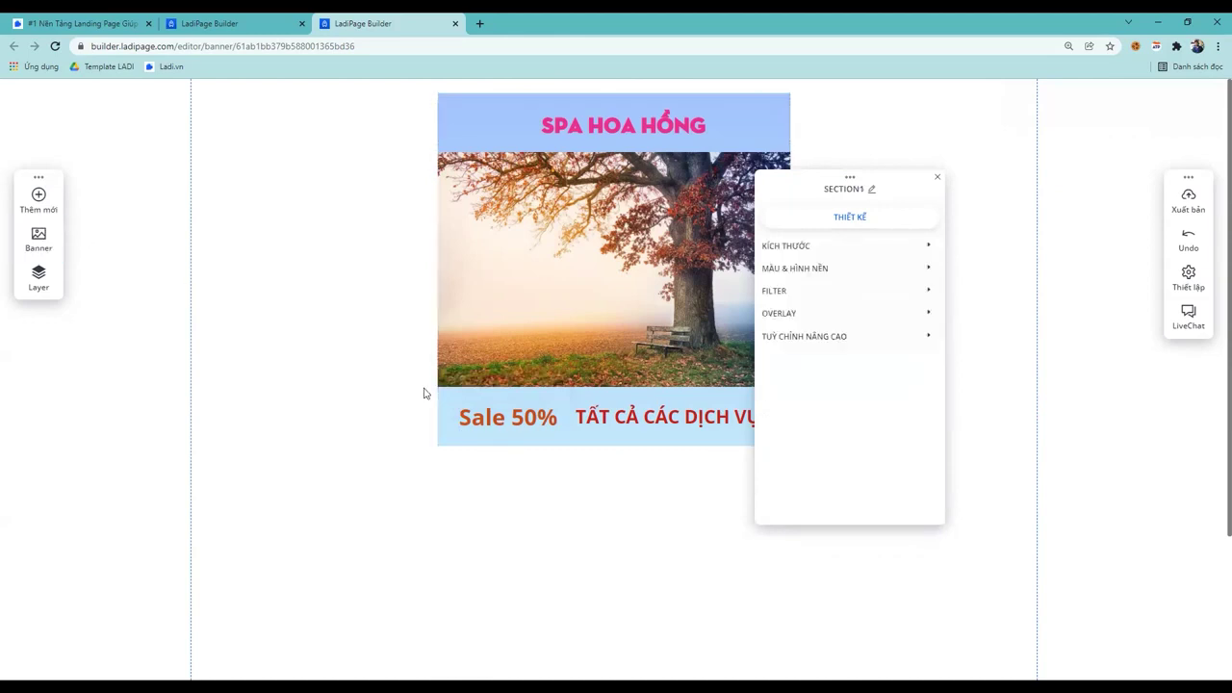
{"action": "left_click", "coordinate": [872, 189]}
{"action": "left_click_drag", "start_coordinate": [895, 179], "coordinate": [1060, 138]}
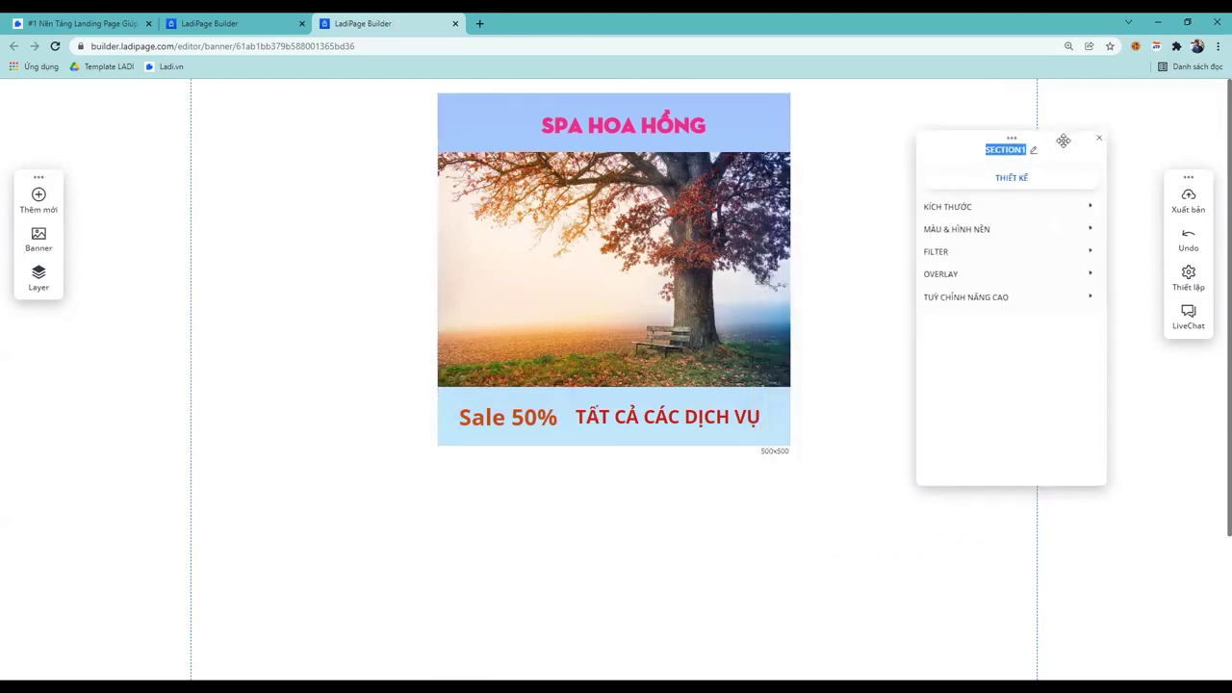
{"action": "left_click", "coordinate": [526, 420]}
{"action": "left_click", "coordinate": [452, 289]}
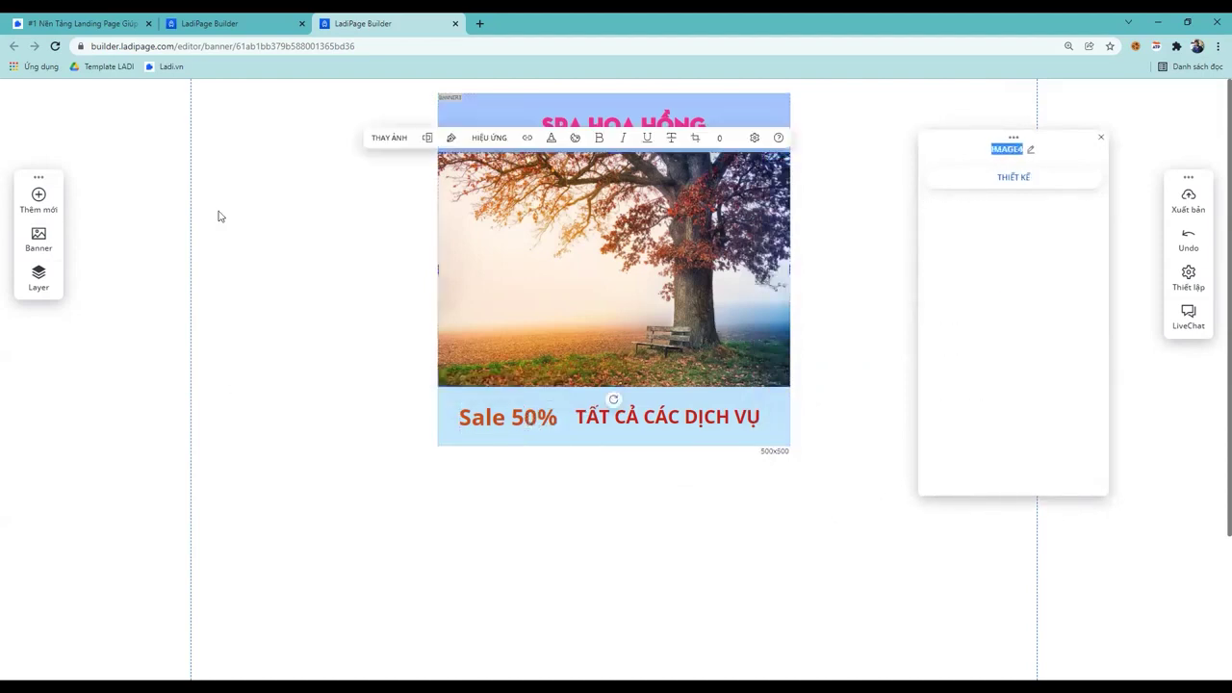
Search the free photo library for "GIRL" and insert the portrait of the long-haired woman in front of a blue frame
{"action": "left_click", "coordinate": [39, 197]}
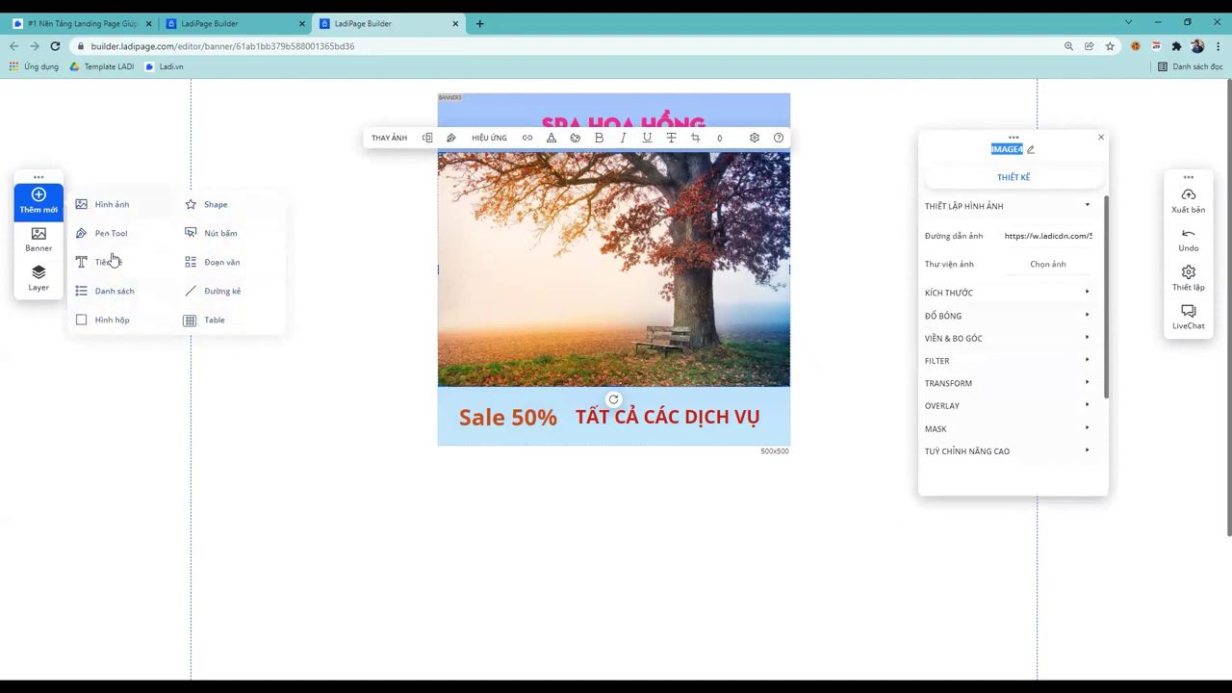
{"action": "left_click", "coordinate": [112, 206]}
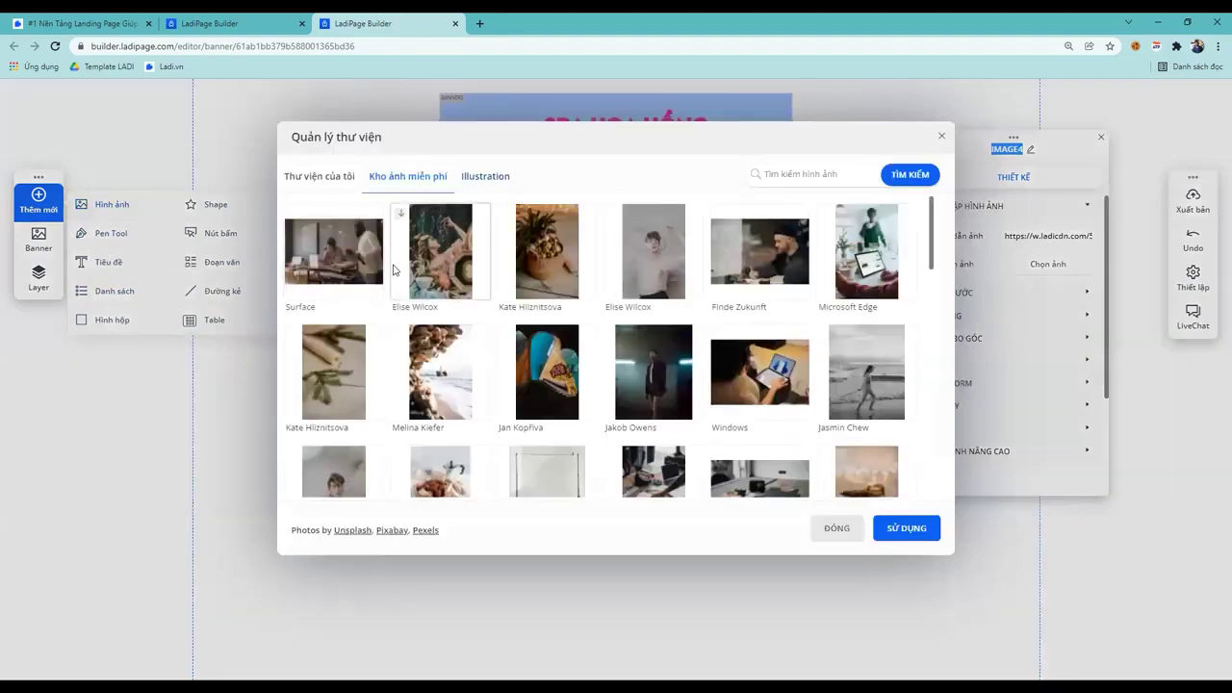
{"action": "scroll", "coordinate": [614, 414], "scroll_direction": "down", "scroll_amount": 1}
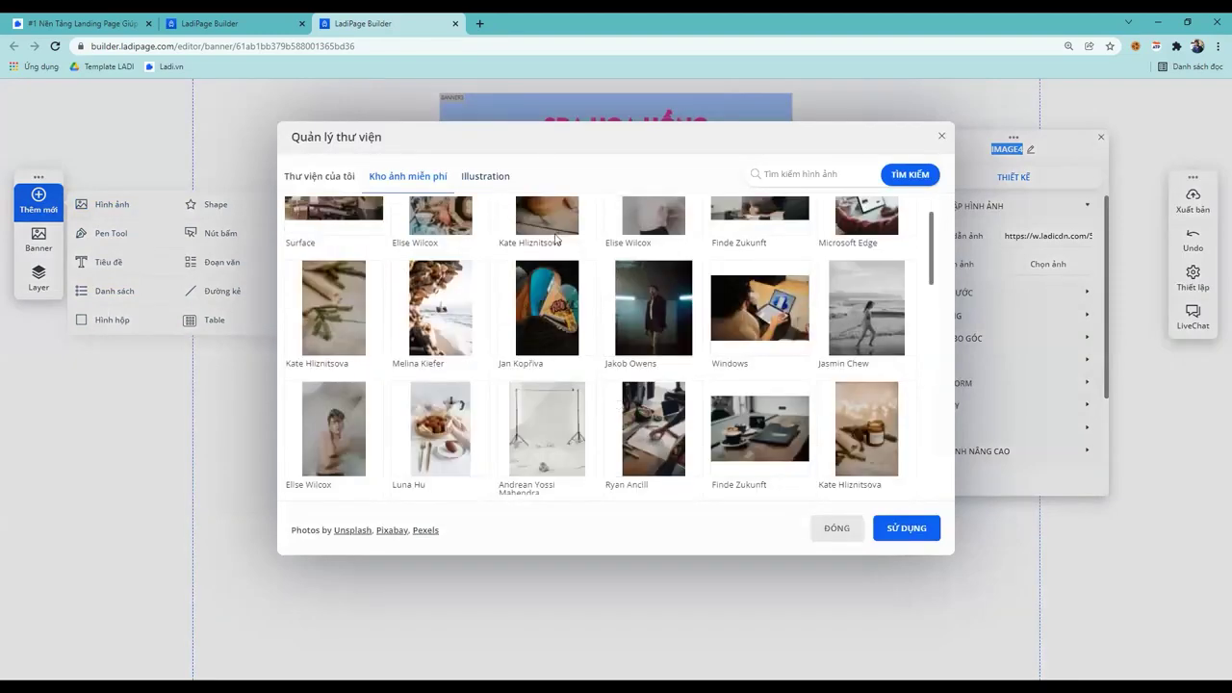
{"action": "left_click", "coordinate": [804, 174]}
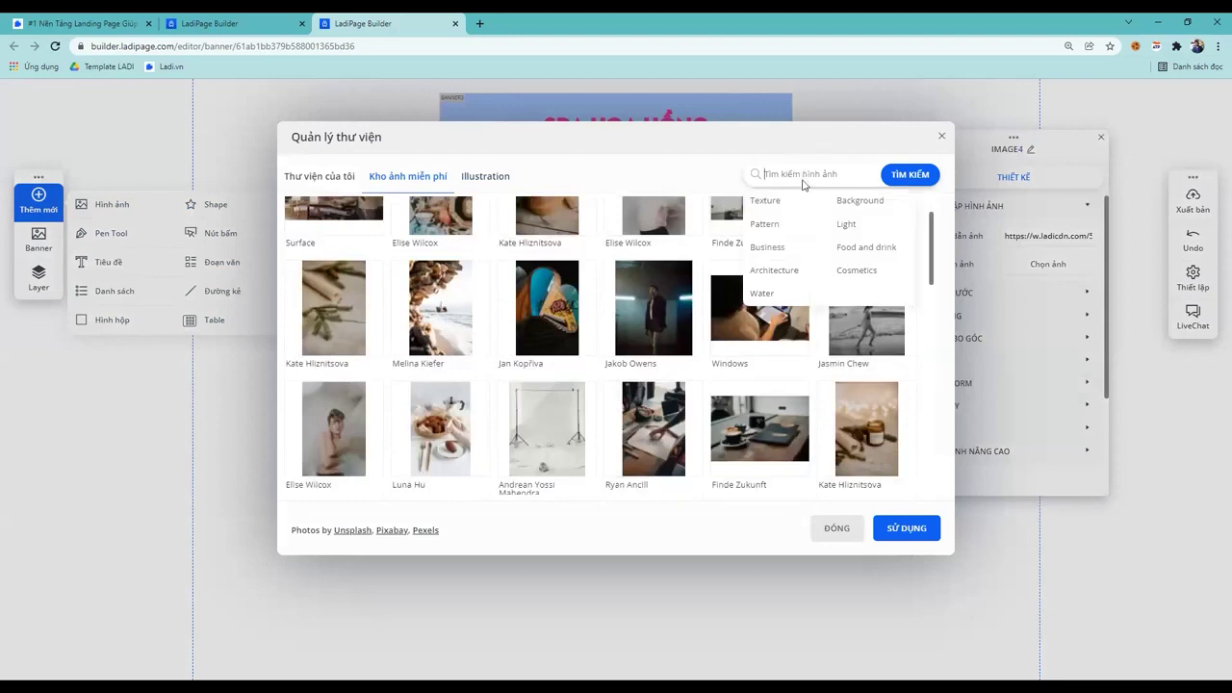
{"action": "type", "text": "GIR"}
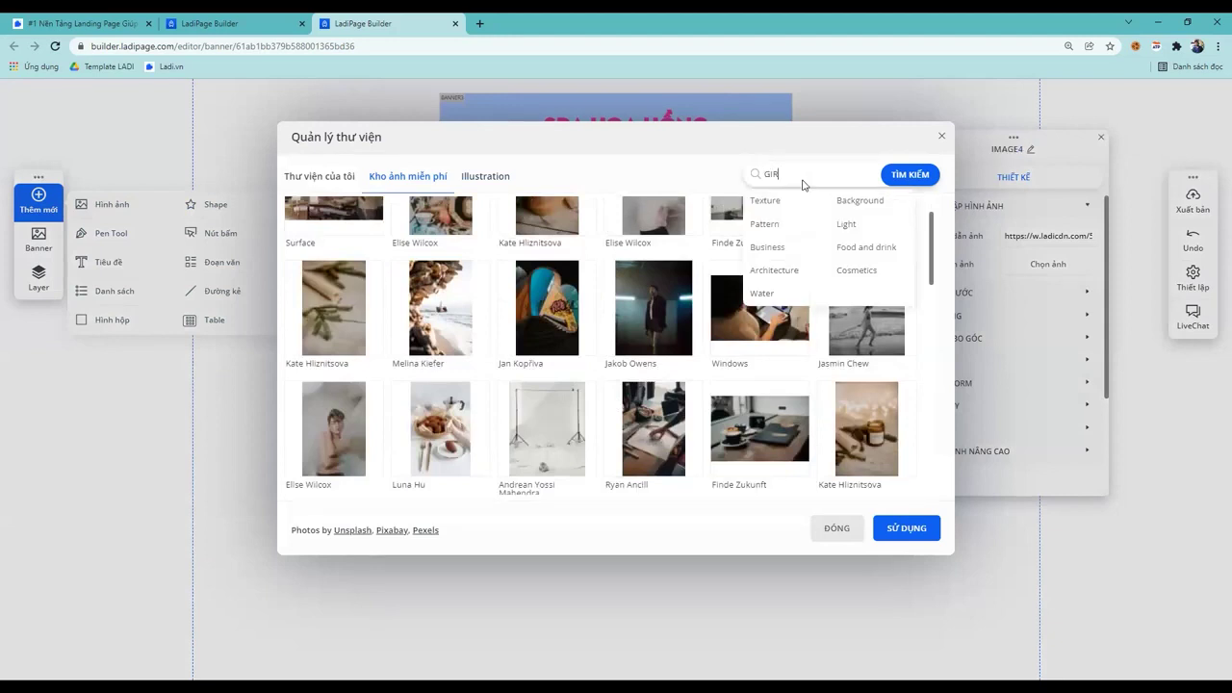
{"action": "type", "text": "L"}
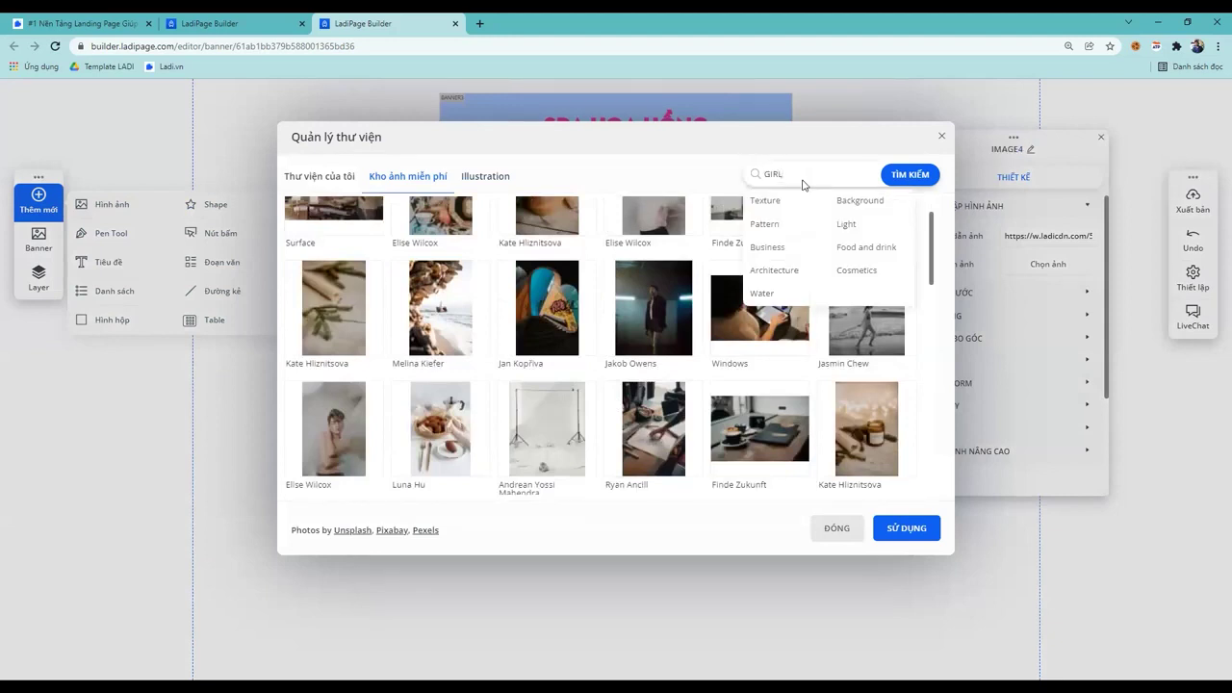
{"action": "key", "text": "Return"}
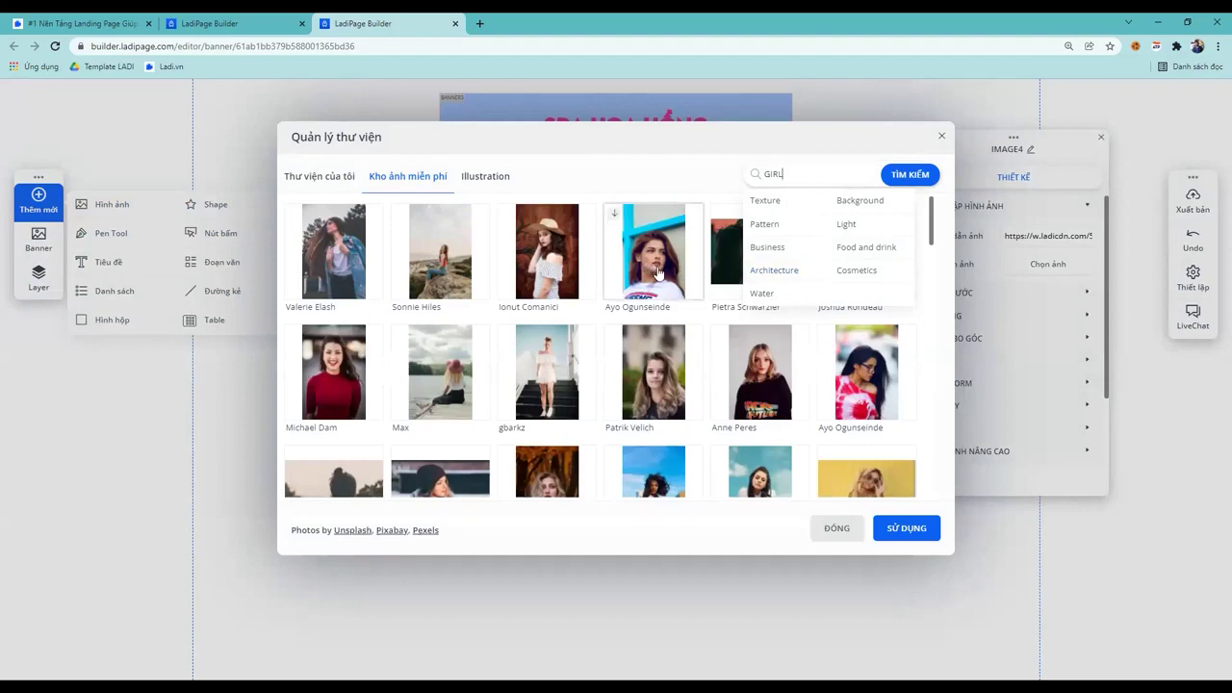
{"action": "left_click", "coordinate": [658, 277]}
{"action": "left_click", "coordinate": [891, 530]}
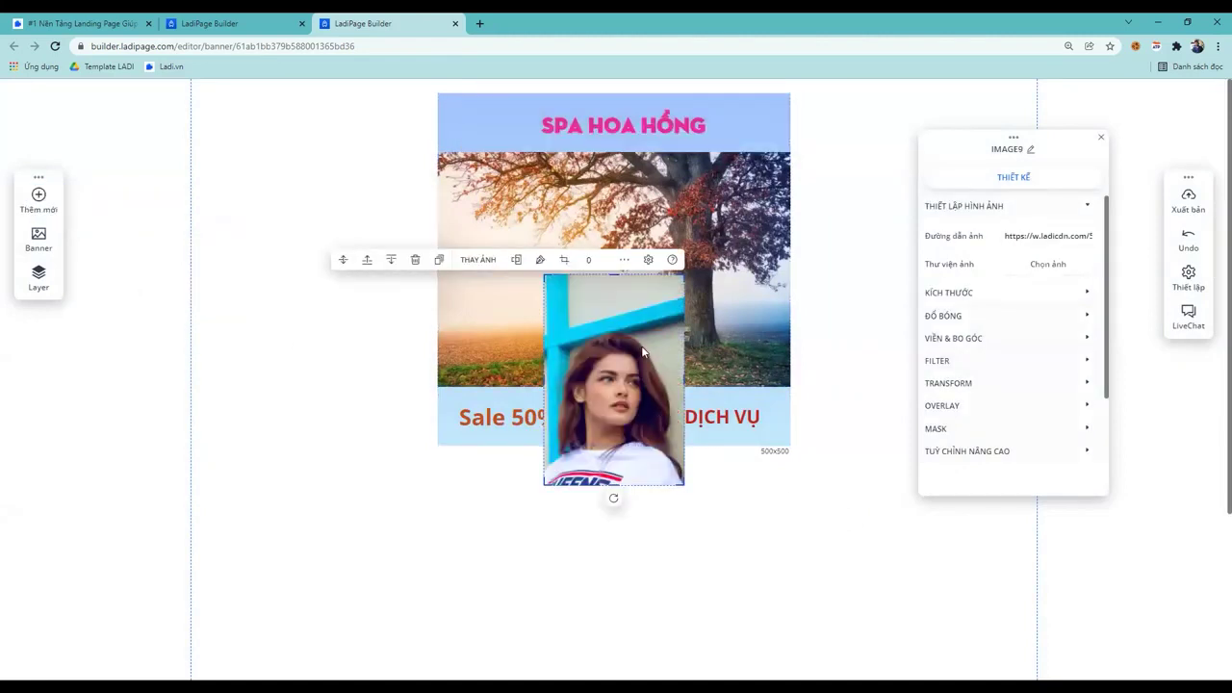
Shrink the woman's portrait and place it on the lower-left part of the tree photo, slightly in from the banner's left edge
{"action": "left_click_drag", "start_coordinate": [648, 329], "coordinate": [541, 229]}
{"action": "left_click", "coordinate": [578, 194]}
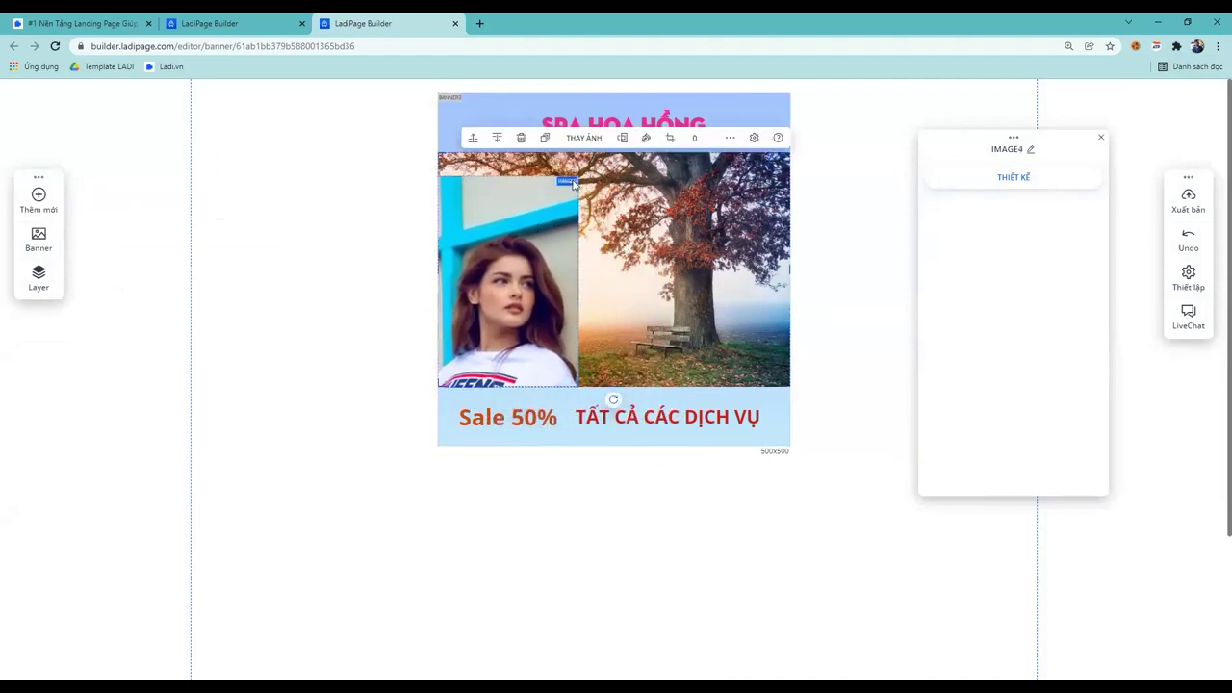
{"action": "left_click", "coordinate": [567, 188]}
{"action": "left_click_drag", "start_coordinate": [576, 178], "coordinate": [527, 268]}
{"action": "left_click", "coordinate": [552, 311]}
{"action": "left_click", "coordinate": [517, 318]}
{"action": "left_click_drag", "start_coordinate": [517, 318], "coordinate": [550, 318]}
{"action": "left_click", "coordinate": [595, 325]}
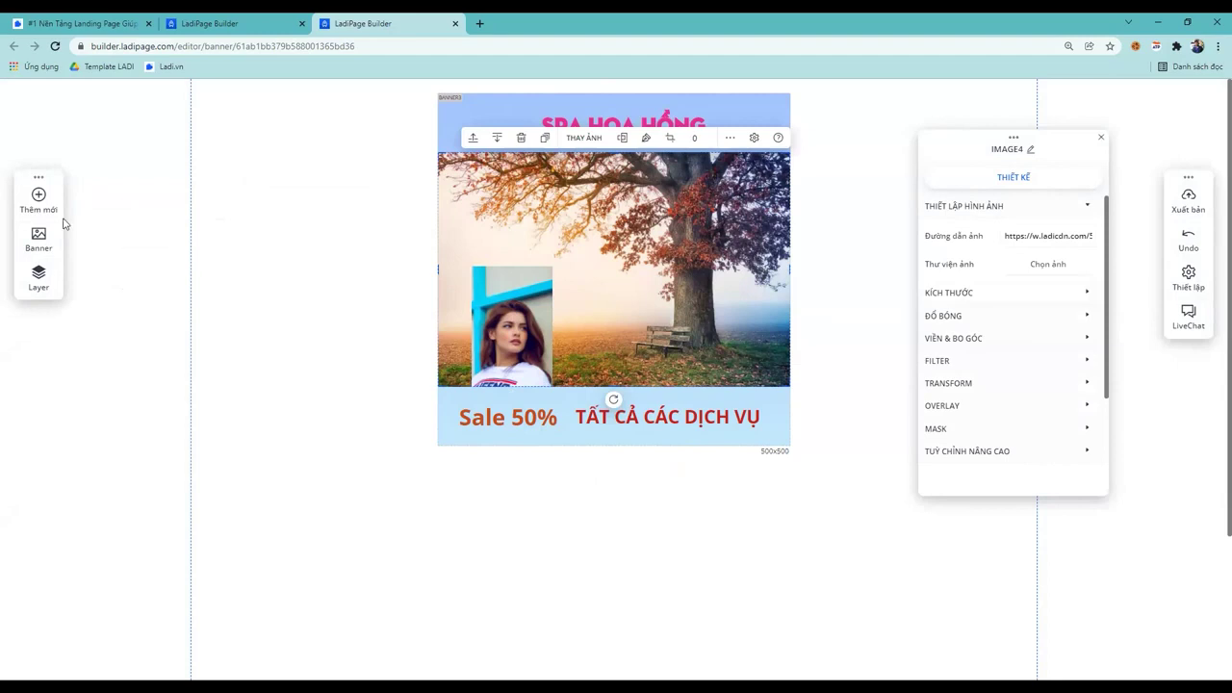
Examine the element types that can be added and the collection of ready-made banner templates
{"action": "left_click", "coordinate": [40, 204]}
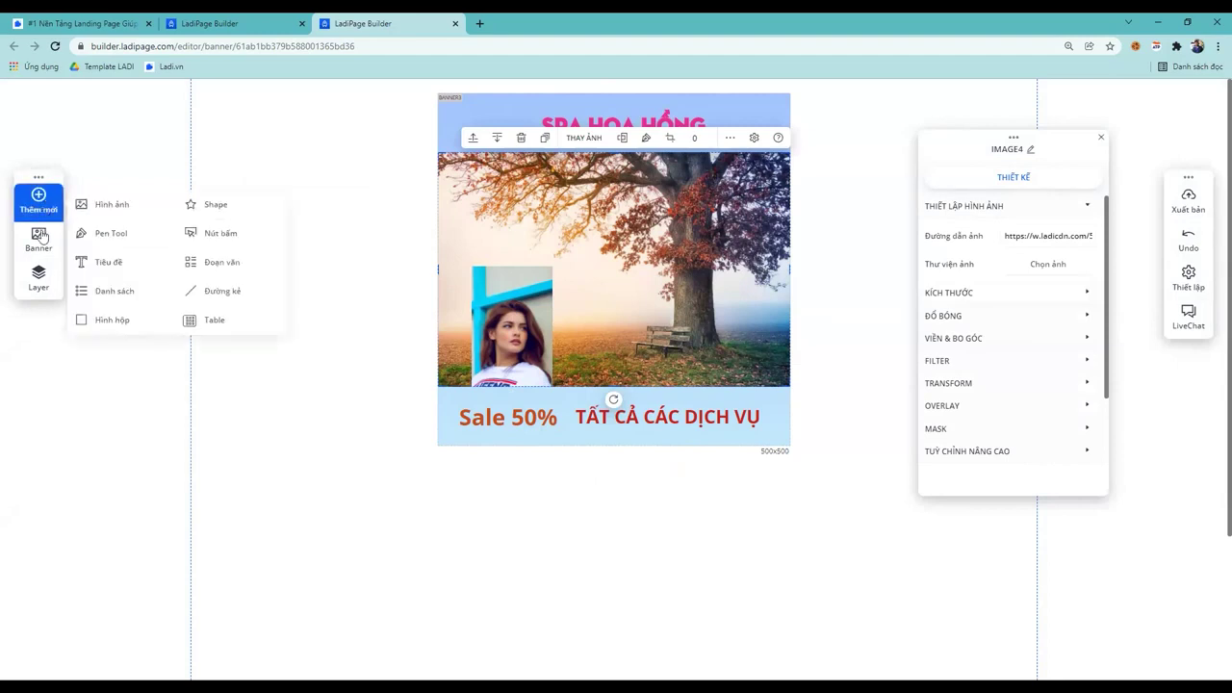
{"action": "left_click", "coordinate": [39, 241]}
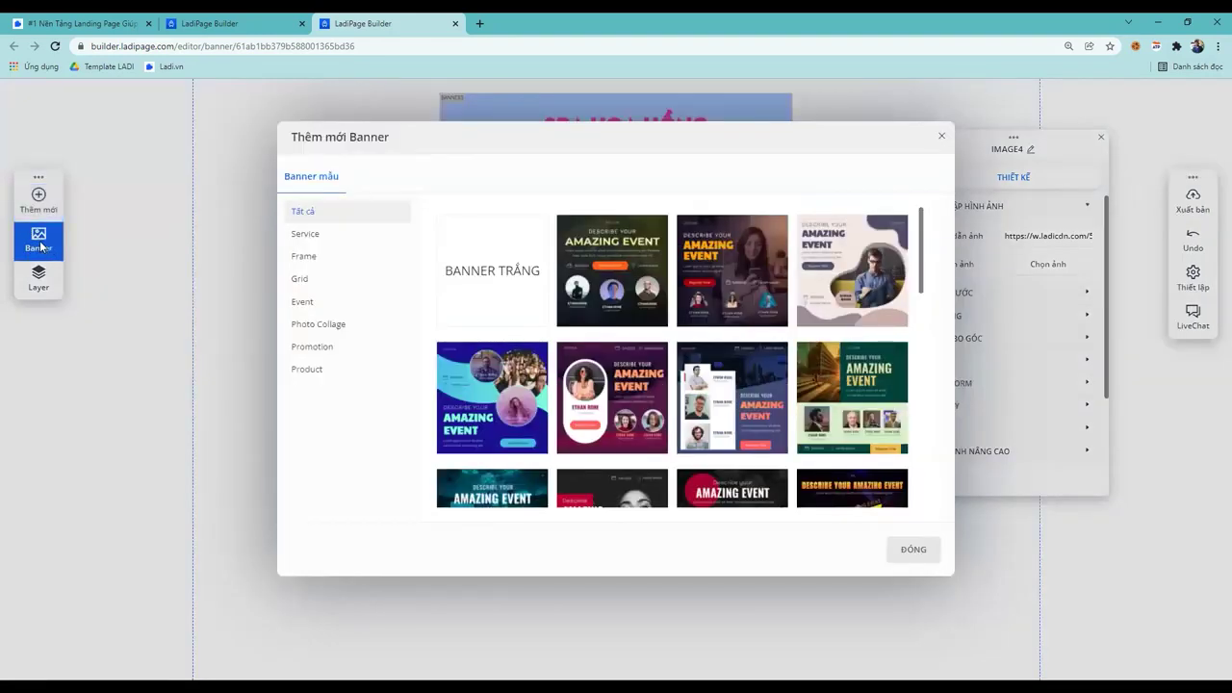
{"action": "mouse_move", "coordinate": [489, 276]}
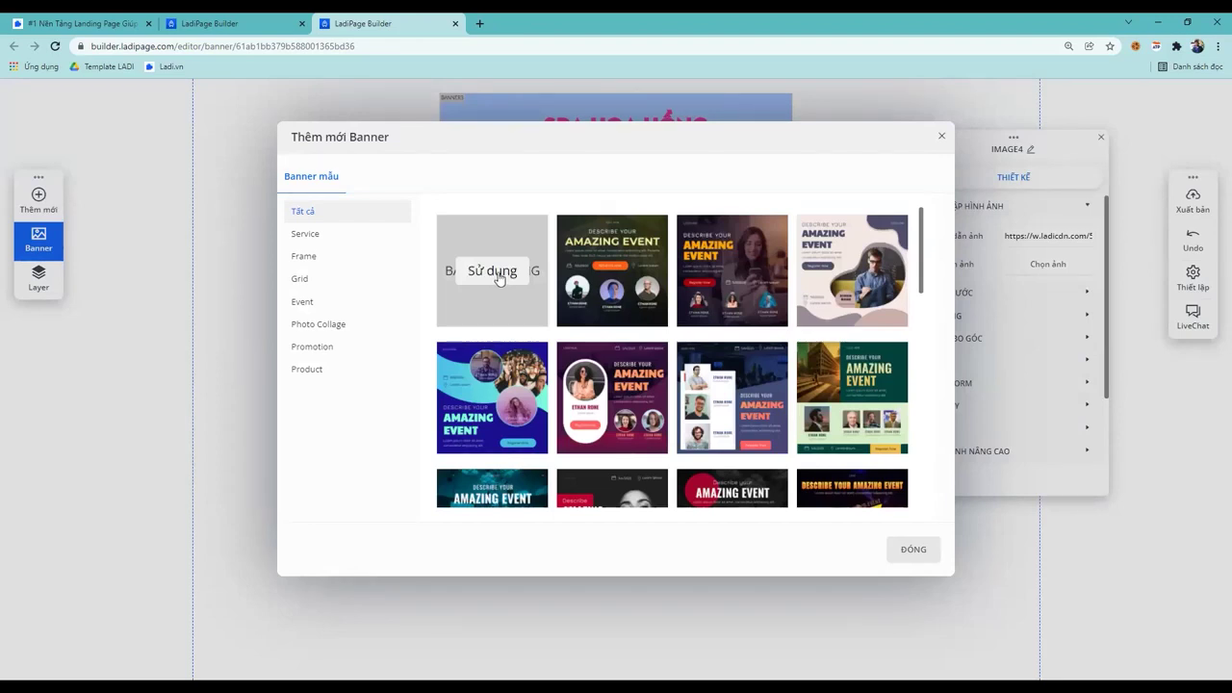
{"action": "left_click", "coordinate": [942, 135]}
Examine the editing tools and additional actions available for the woman's portrait
{"action": "left_click", "coordinate": [530, 355]}
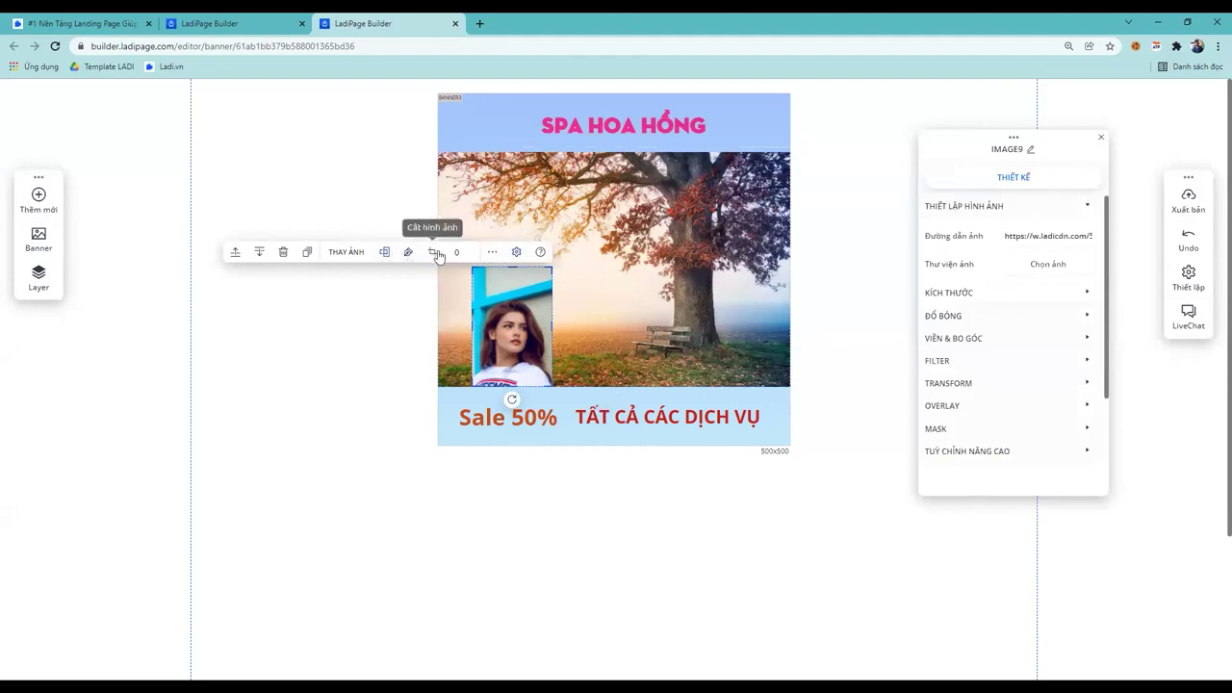
{"action": "left_click", "coordinate": [491, 254]}
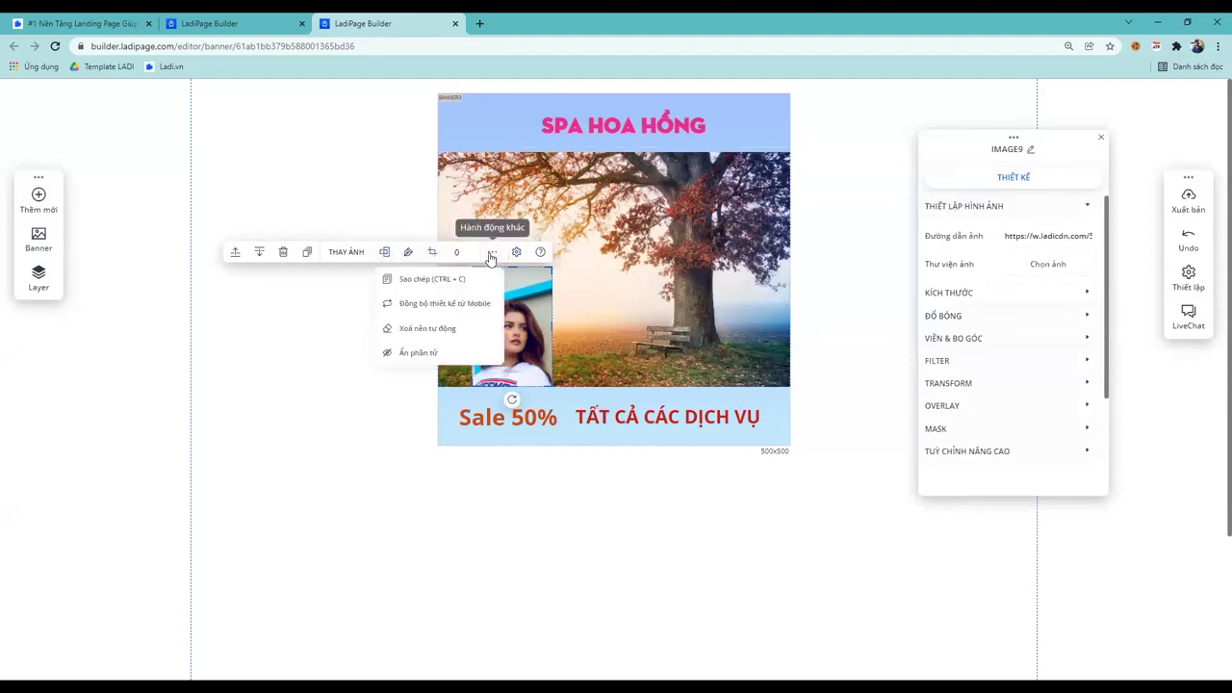
{"action": "left_click", "coordinate": [839, 336]}
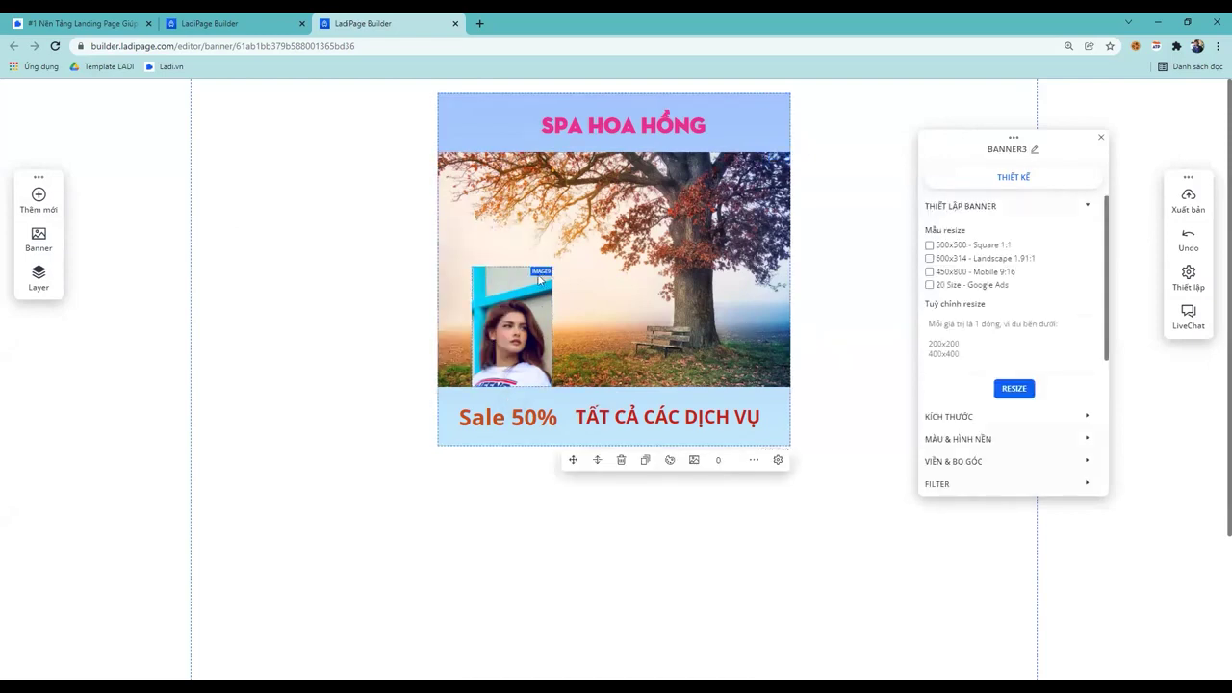
Enlarge the woman's portrait from its upper-left corner until it reaches the banner's left edge
{"action": "left_click", "coordinate": [483, 274]}
{"action": "left_click_drag", "start_coordinate": [472, 268], "coordinate": [366, 209]}
{"action": "left_click", "coordinate": [557, 327]}
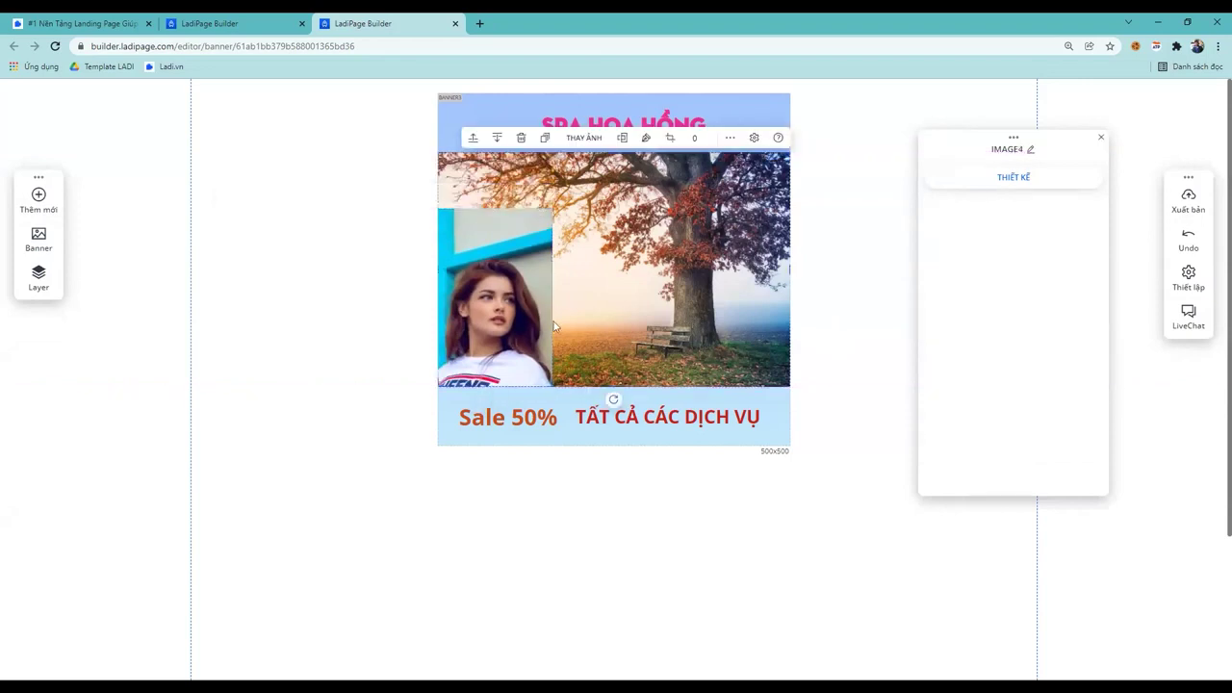
Remove the background automatically from the woman's portrait on the banner
{"action": "left_click", "coordinate": [514, 315]}
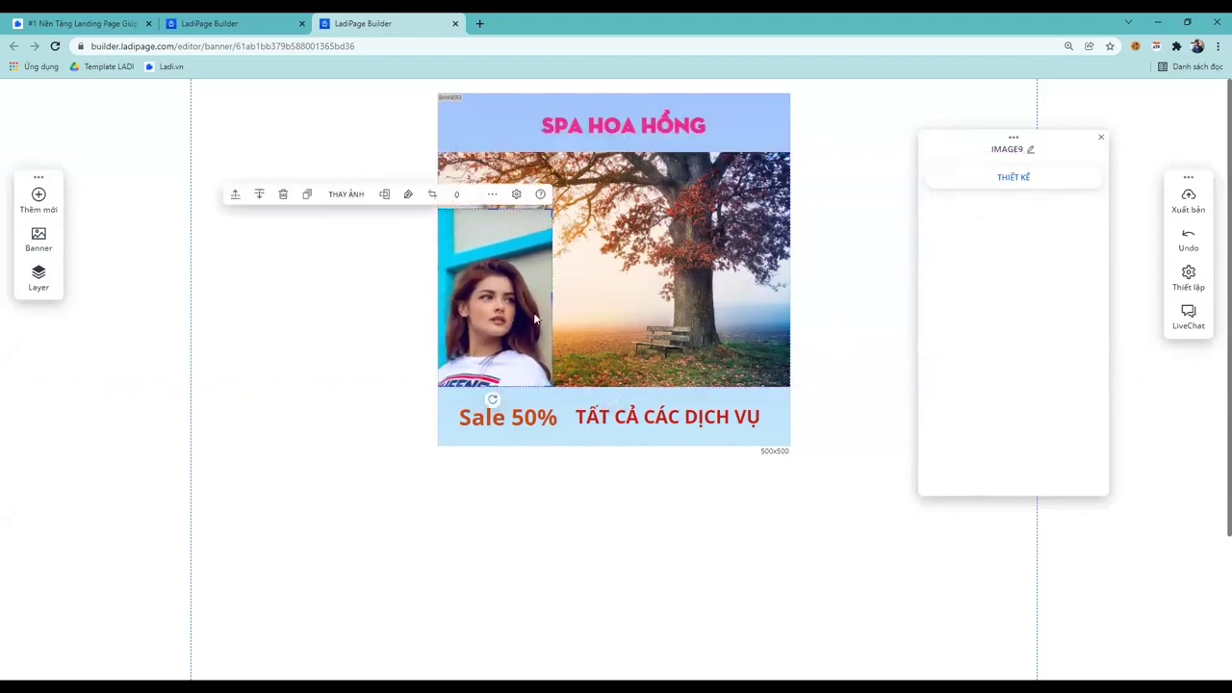
{"action": "left_click", "coordinate": [492, 194]}
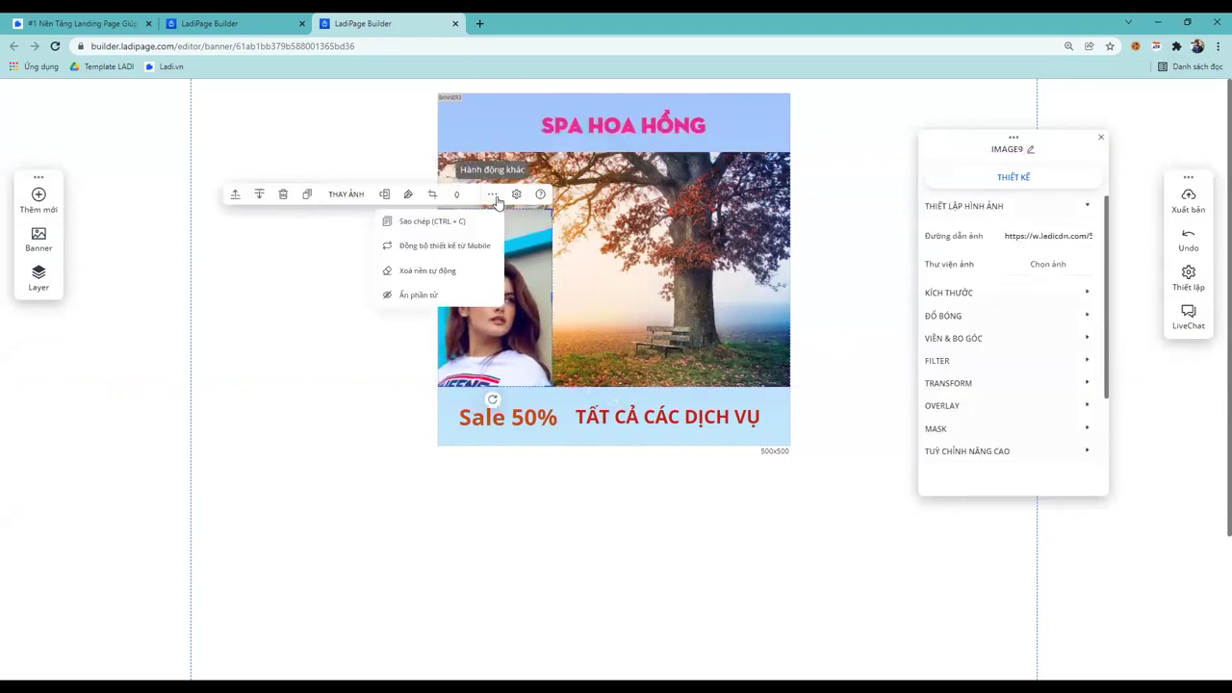
{"action": "left_click", "coordinate": [453, 273]}
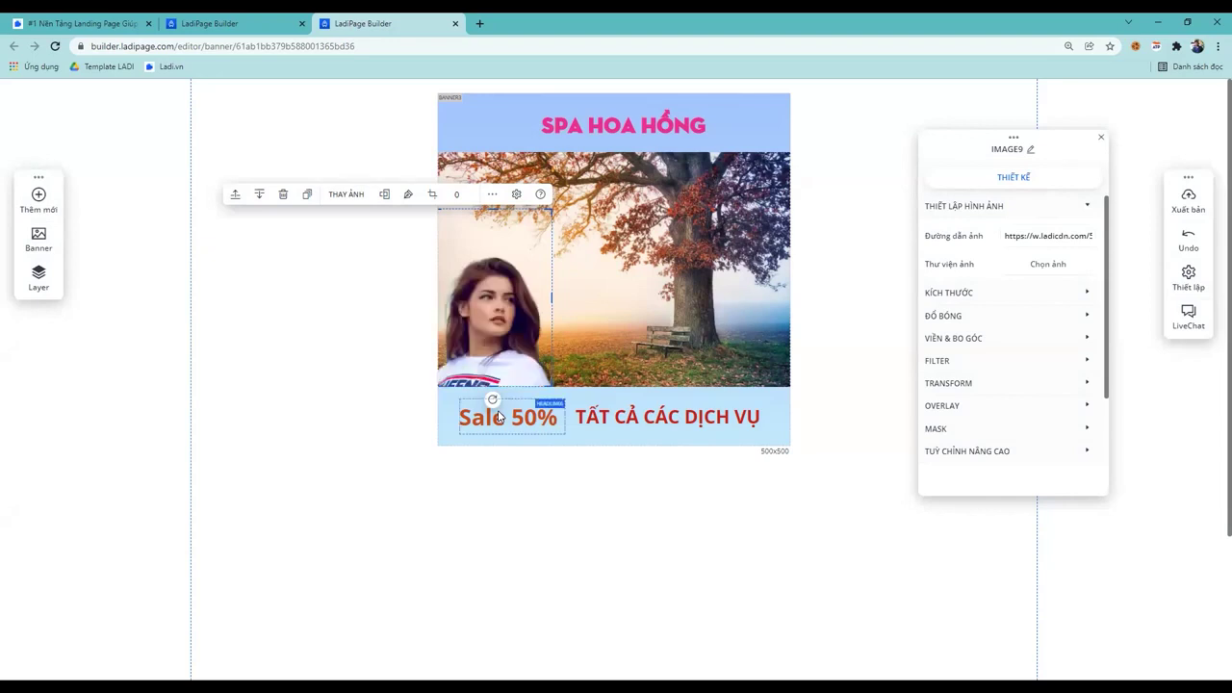
{"action": "left_click", "coordinate": [322, 356]}
Enlarge the cut-out portrait of the woman from its upper-right corner until its frame reaches just above the tree photo's upper edge
{"action": "left_click", "coordinate": [510, 284]}
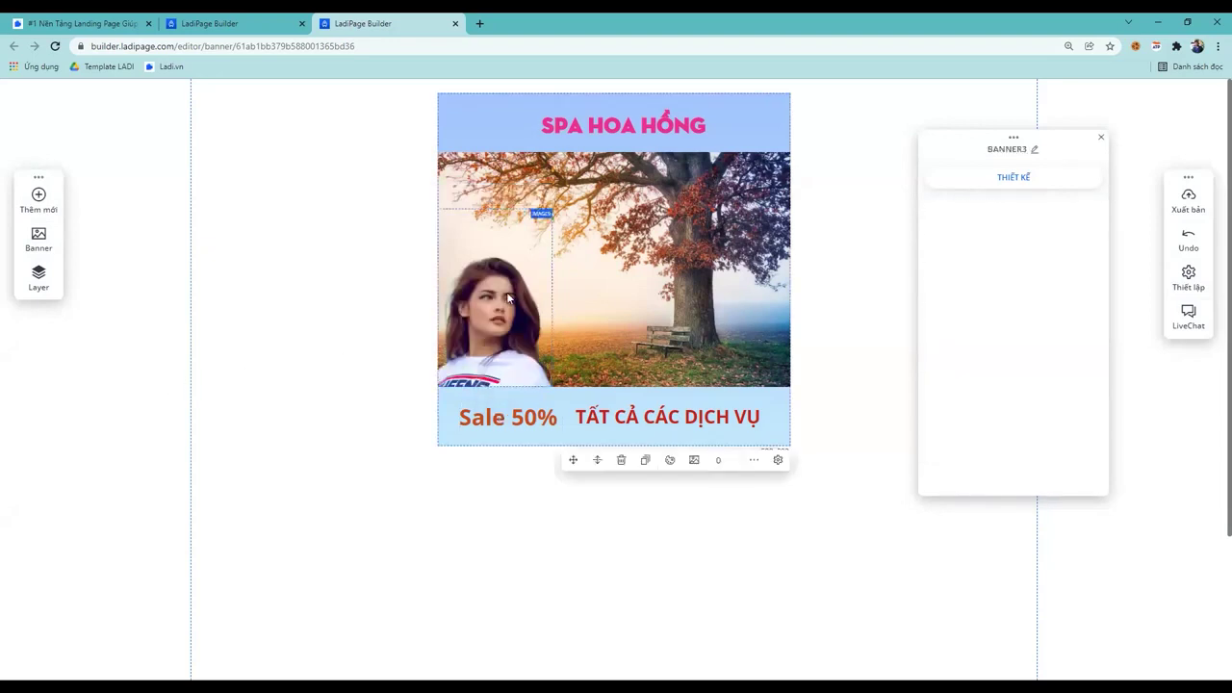
{"action": "left_click", "coordinate": [536, 235]}
{"action": "left_click_drag", "start_coordinate": [551, 207], "coordinate": [664, 143]}
{"action": "left_click", "coordinate": [853, 327]}
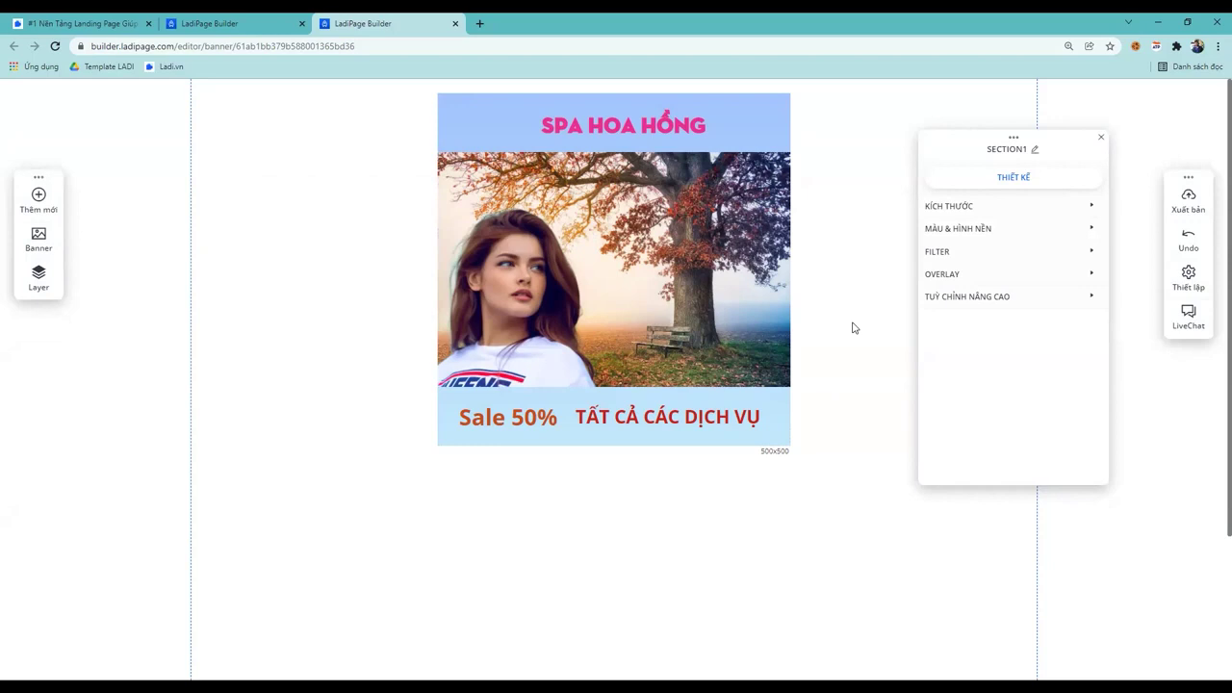
{"action": "scroll", "coordinate": [858, 314], "scroll_direction": "down", "scroll_amount": 2}
{"action": "scroll", "coordinate": [857, 322], "scroll_direction": "up", "scroll_amount": 2}
{"action": "left_click", "coordinate": [493, 274]}
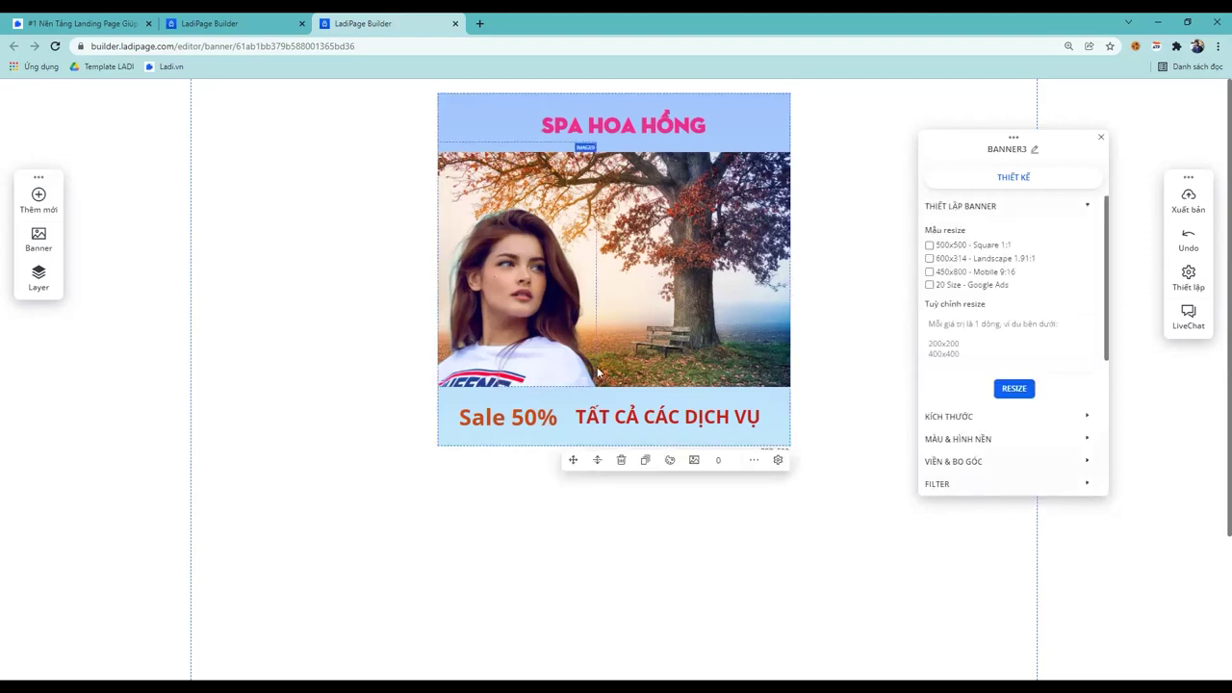
{"action": "left_click", "coordinate": [540, 547]}
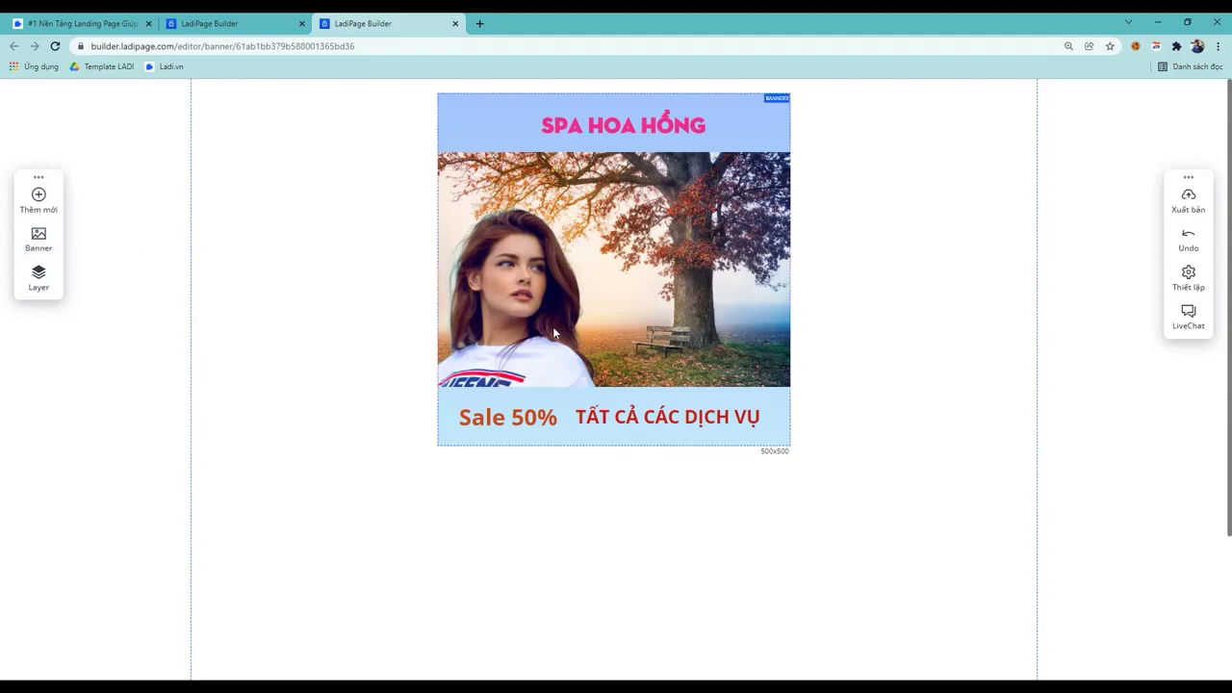
Delete the whole banner and undo the deletion
{"action": "left_click", "coordinate": [529, 313]}
{"action": "key", "text": "Delete"}
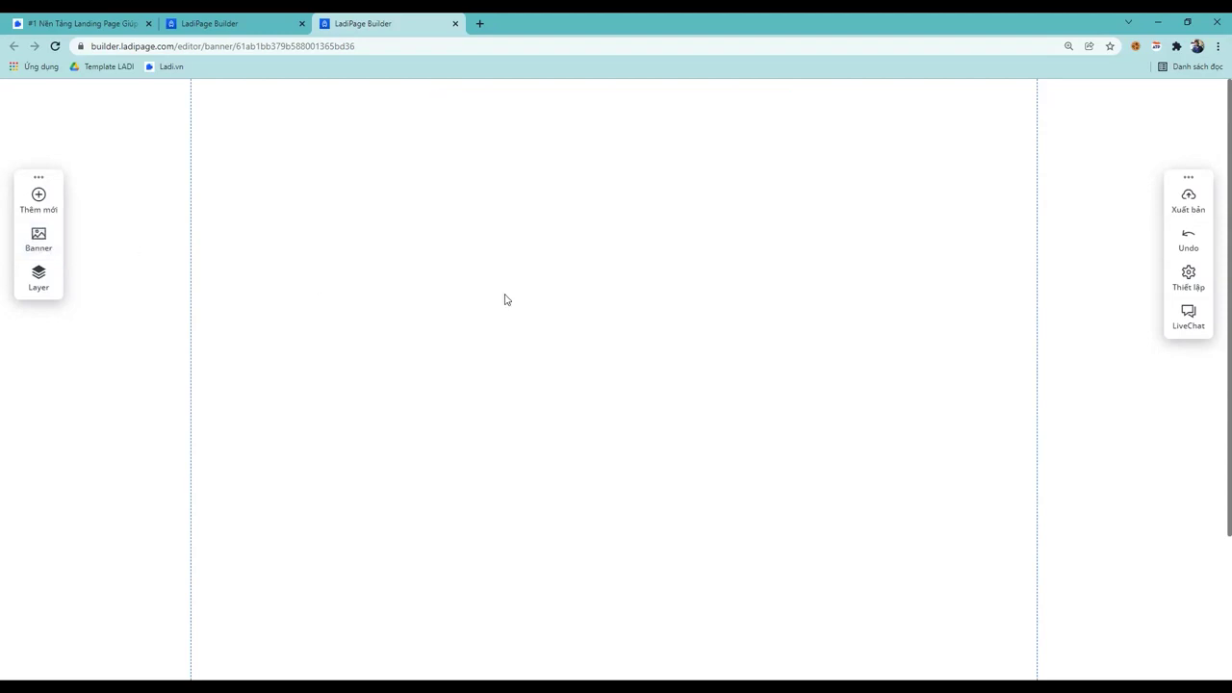
{"action": "key", "text": "ctrl+z"}
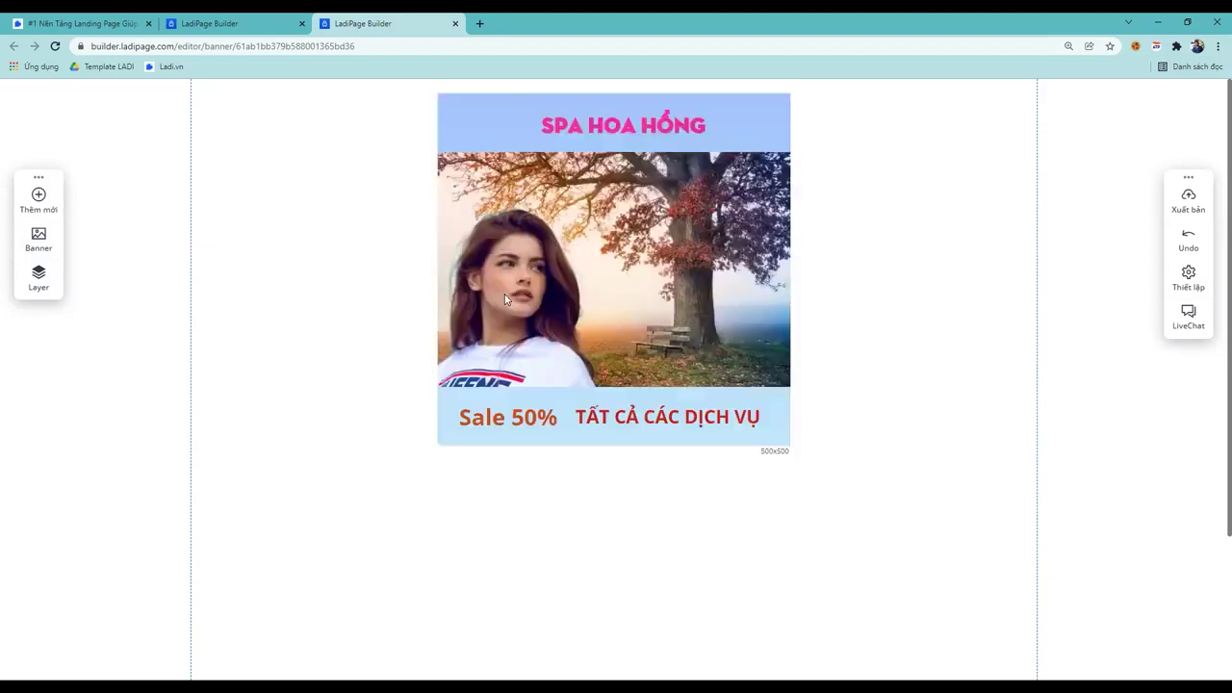
Delete the woman's cut-out portrait from the banner
{"action": "left_click", "coordinate": [515, 287]}
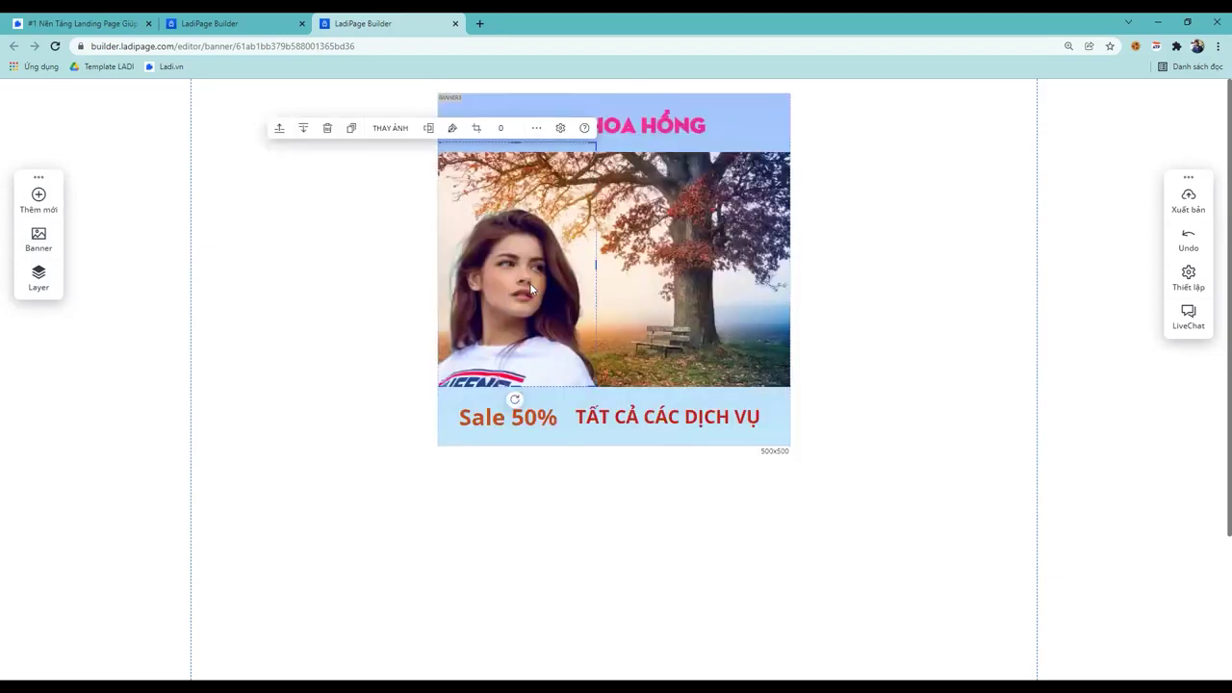
{"action": "key", "text": "Delete"}
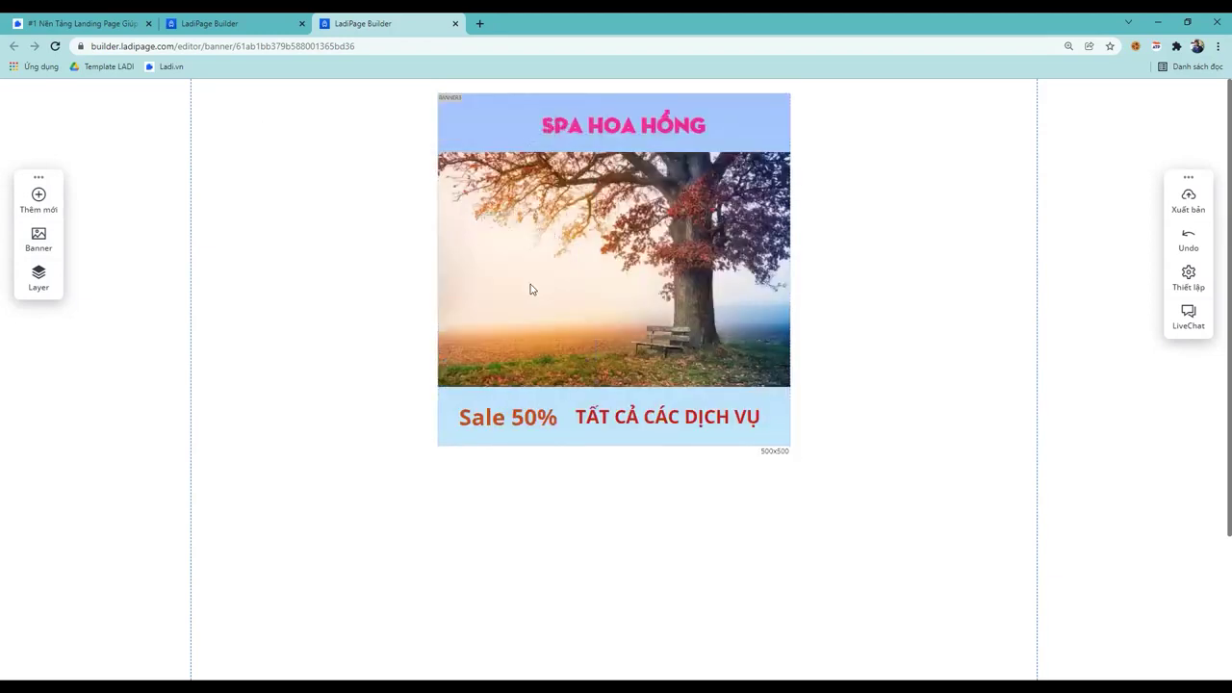
Insert the free-library photo of the woman in a white T-shirt before a blue frame and place it over the tree photo's lower-left part
{"action": "left_click", "coordinate": [38, 198]}
{"action": "left_click", "coordinate": [109, 204]}
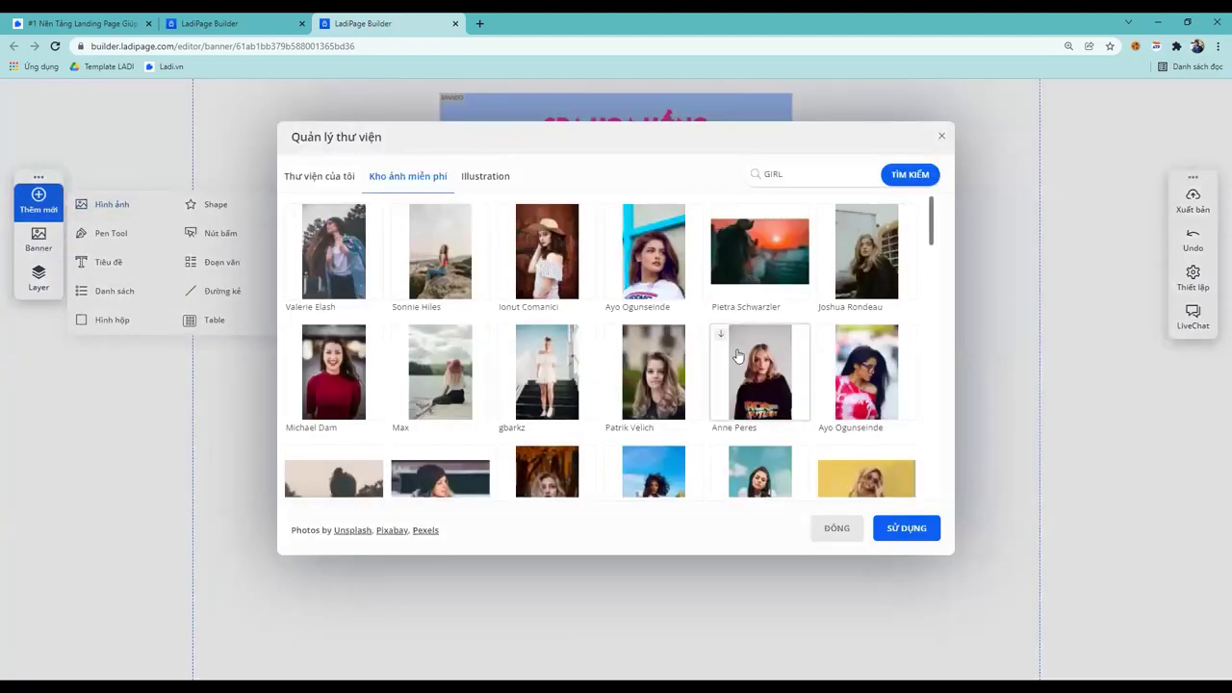
{"action": "scroll", "coordinate": [737, 357], "scroll_direction": "down", "scroll_amount": 1}
{"action": "scroll", "coordinate": [737, 356], "scroll_direction": "down", "scroll_amount": 3}
{"action": "scroll", "coordinate": [737, 356], "scroll_direction": "up", "scroll_amount": 2}
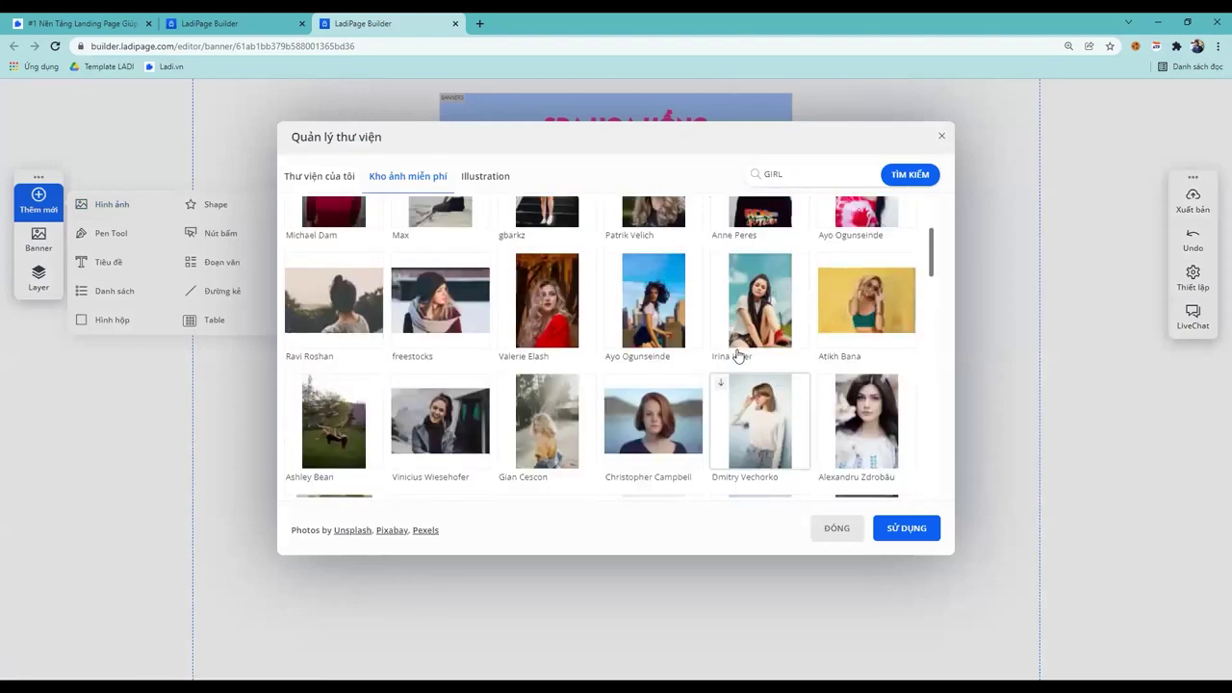
{"action": "scroll", "coordinate": [738, 357], "scroll_direction": "up", "scroll_amount": 2}
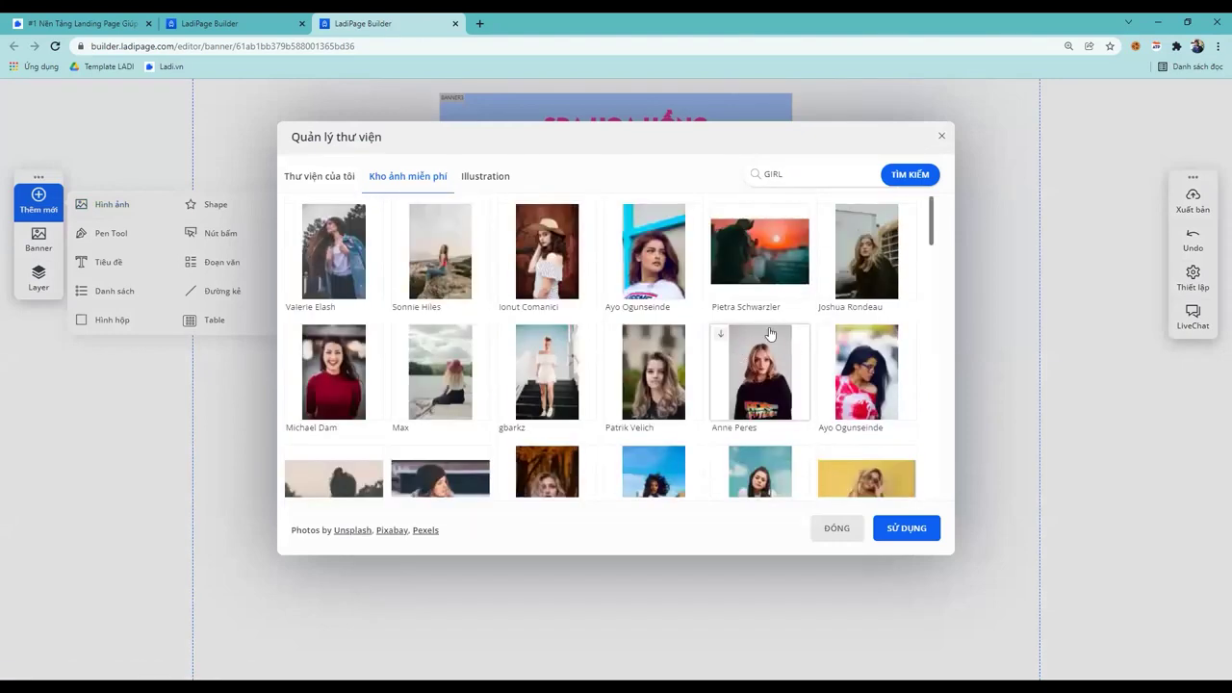
{"action": "left_click", "coordinate": [647, 273]}
{"action": "left_click", "coordinate": [900, 529]}
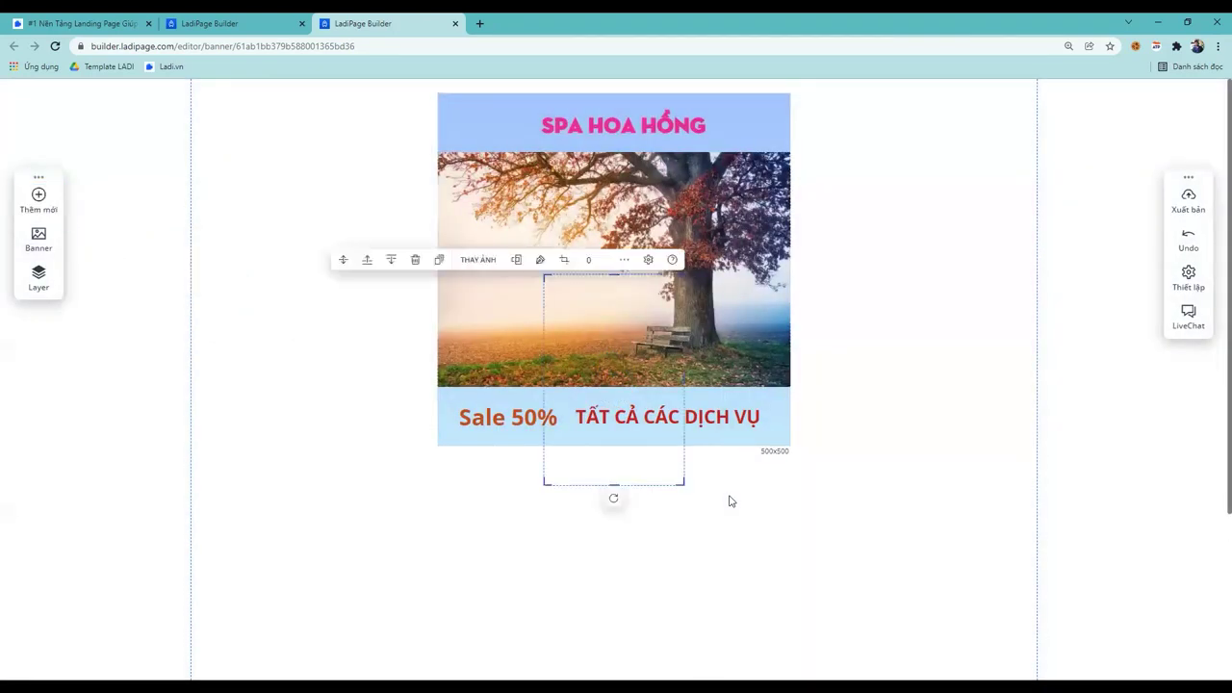
{"action": "left_click_drag", "start_coordinate": [651, 344], "coordinate": [549, 246]}
{"action": "left_click", "coordinate": [244, 307]}
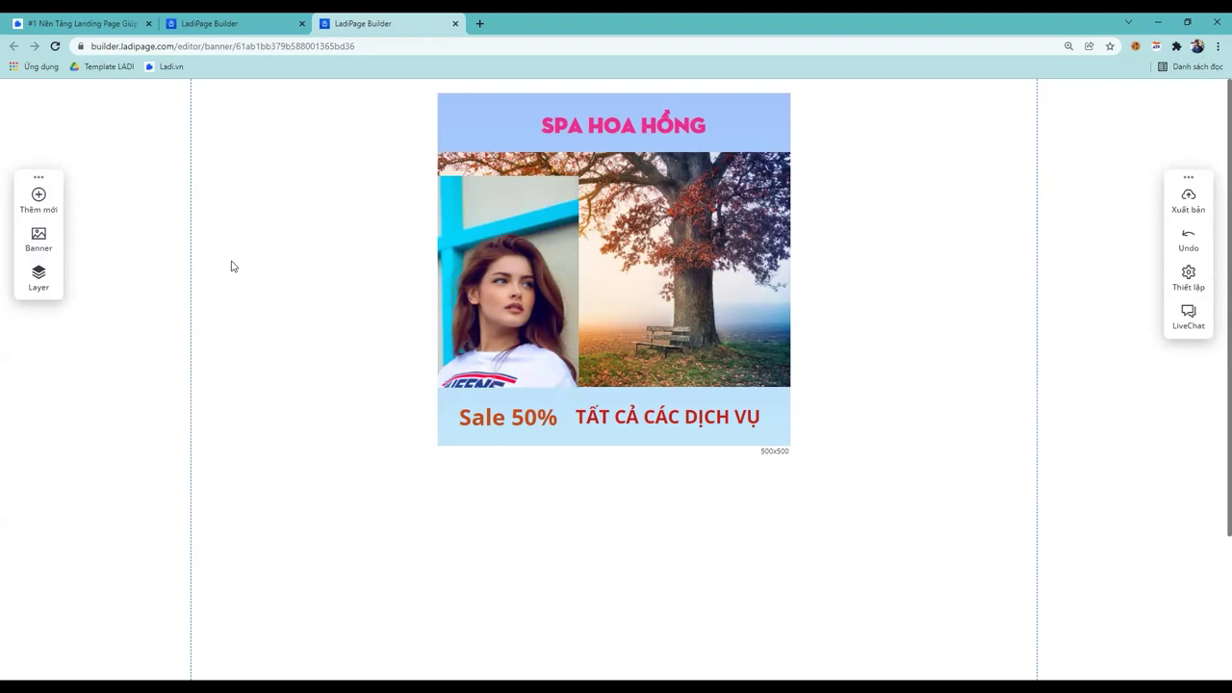
Try out the dark green AMAZING EVENT banner template with three round portraits and remove it again
{"action": "left_click", "coordinate": [36, 252]}
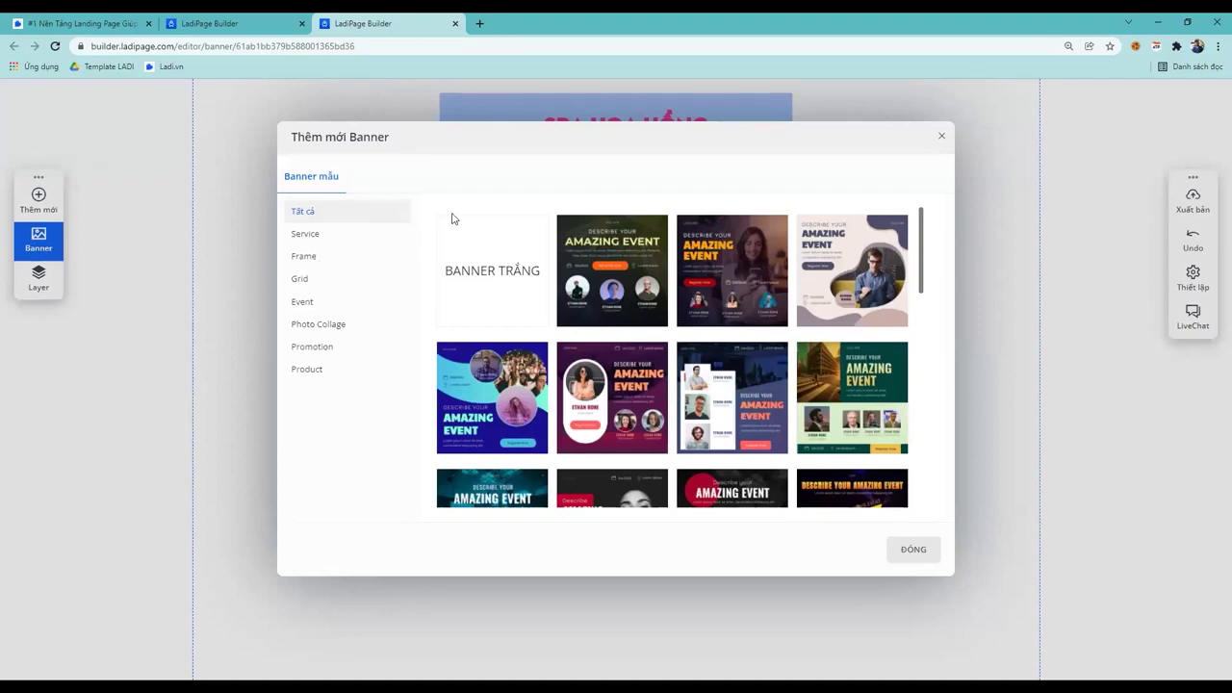
{"action": "mouse_move", "coordinate": [477, 284]}
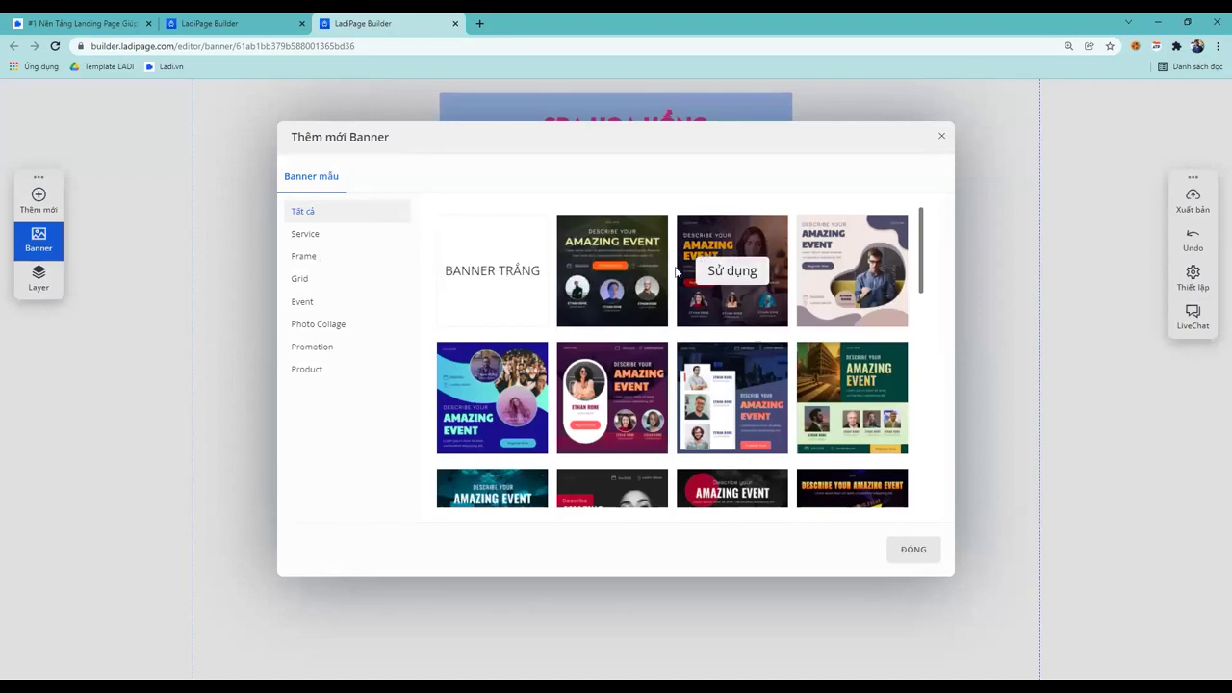
{"action": "left_click", "coordinate": [595, 303]}
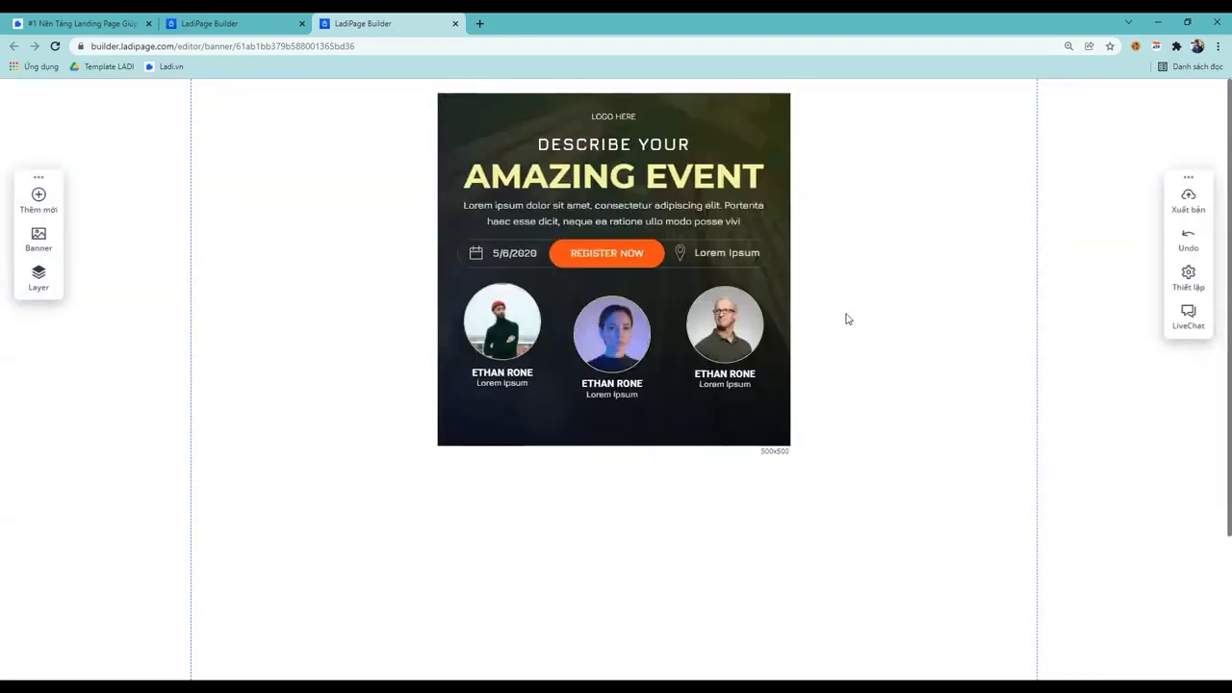
{"action": "scroll", "coordinate": [874, 315], "scroll_direction": "down", "scroll_amount": 2}
{"action": "scroll", "coordinate": [874, 315], "scroll_direction": "up", "scroll_amount": 2}
{"action": "scroll", "coordinate": [874, 310], "scroll_direction": "down", "scroll_amount": 2}
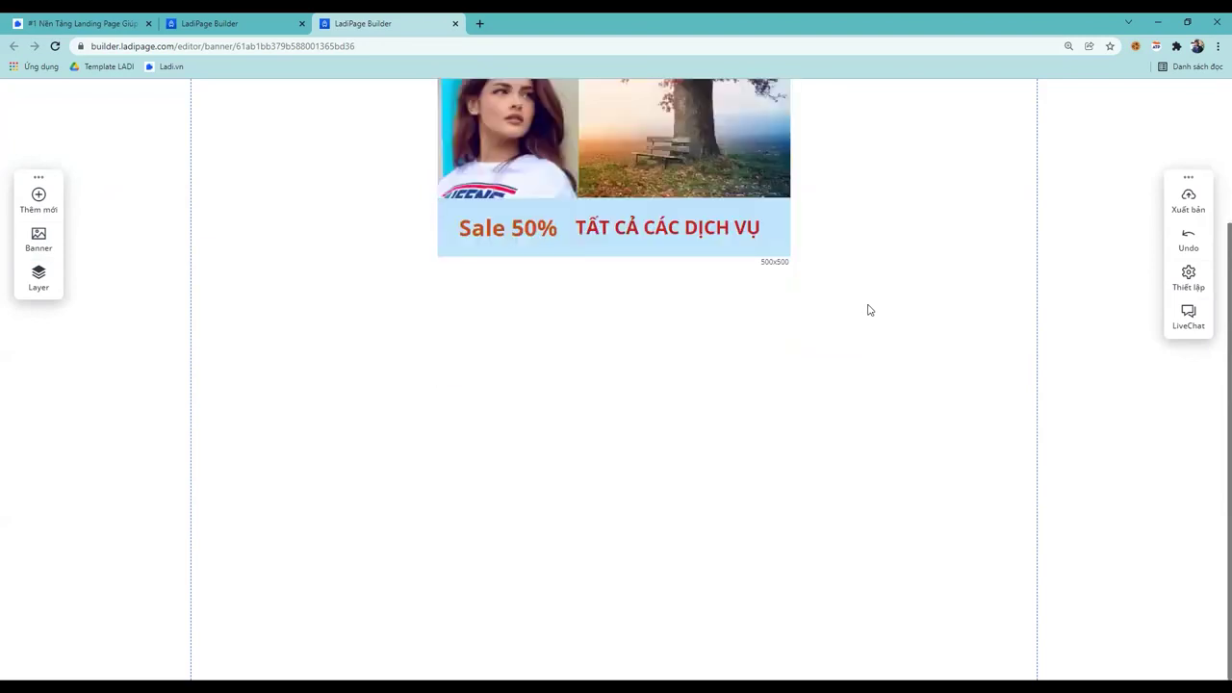
{"action": "scroll", "coordinate": [870, 310], "scroll_direction": "up", "scroll_amount": 2}
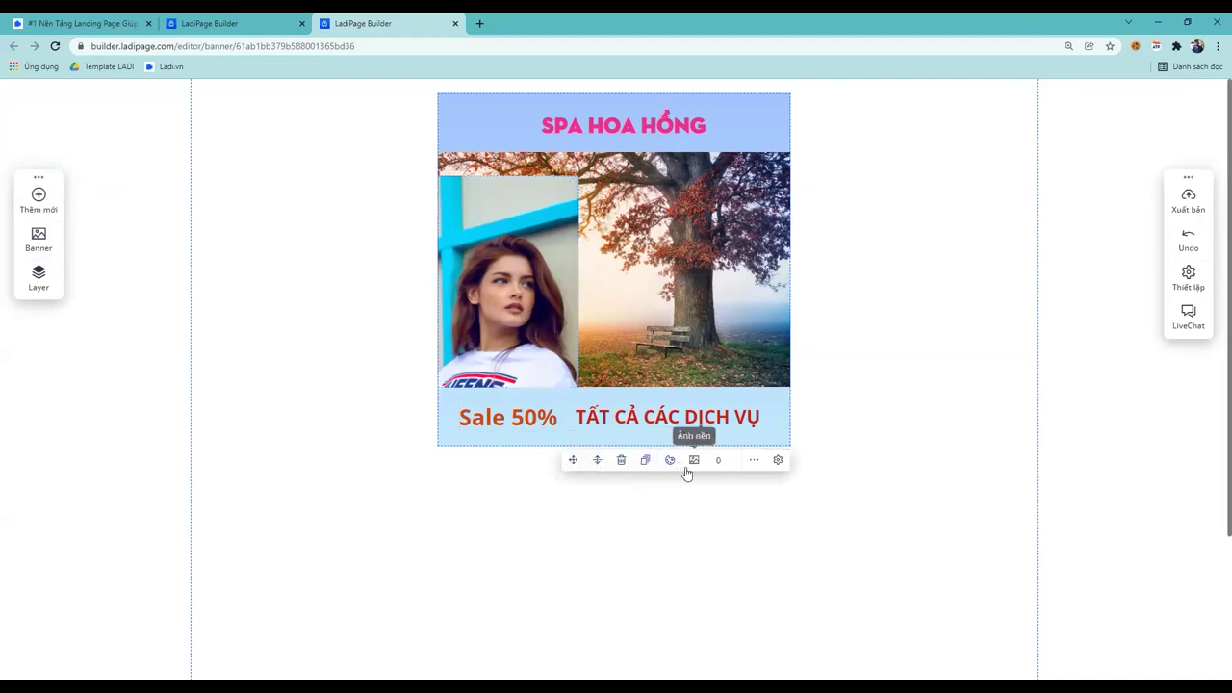
Remove the background automatically from the newly inserted portrait of the woman
{"action": "left_click", "coordinate": [755, 462]}
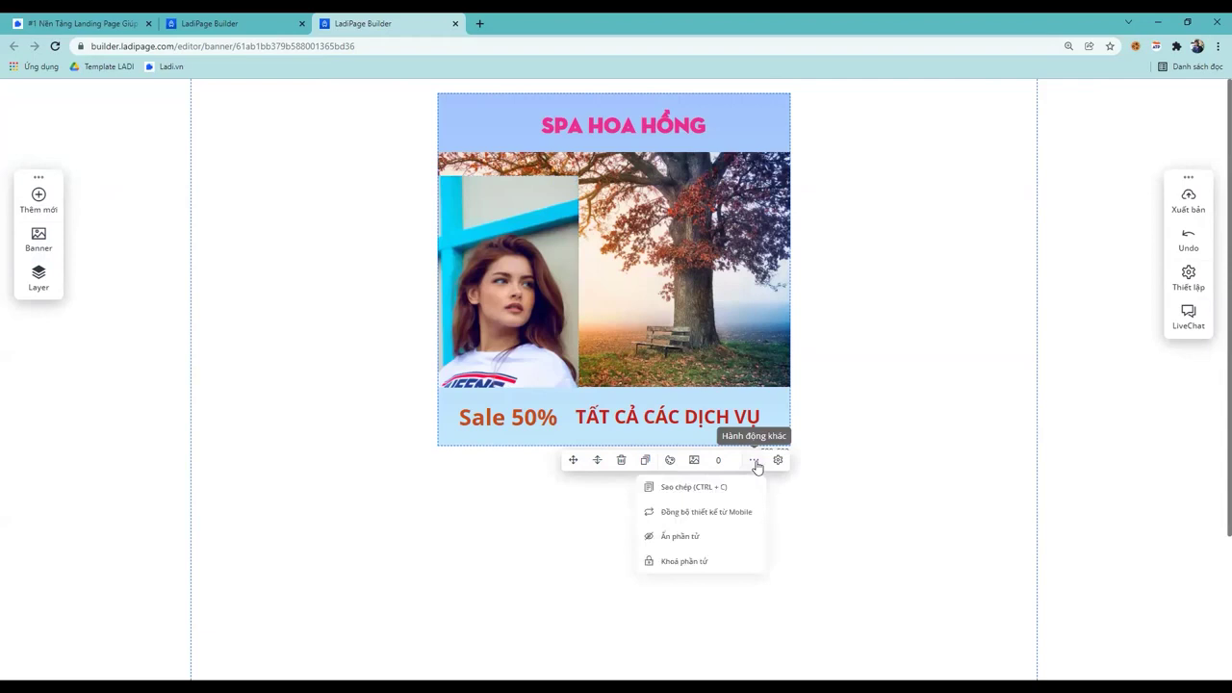
{"action": "left_click", "coordinate": [527, 318]}
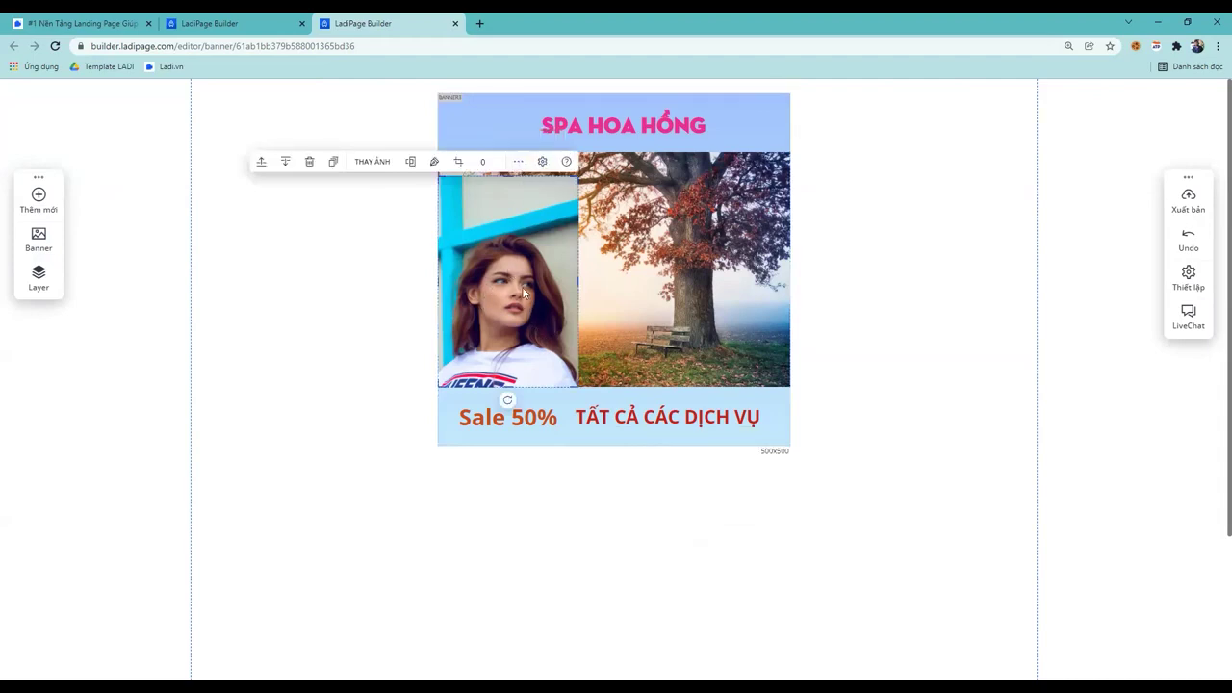
{"action": "left_click", "coordinate": [519, 163]}
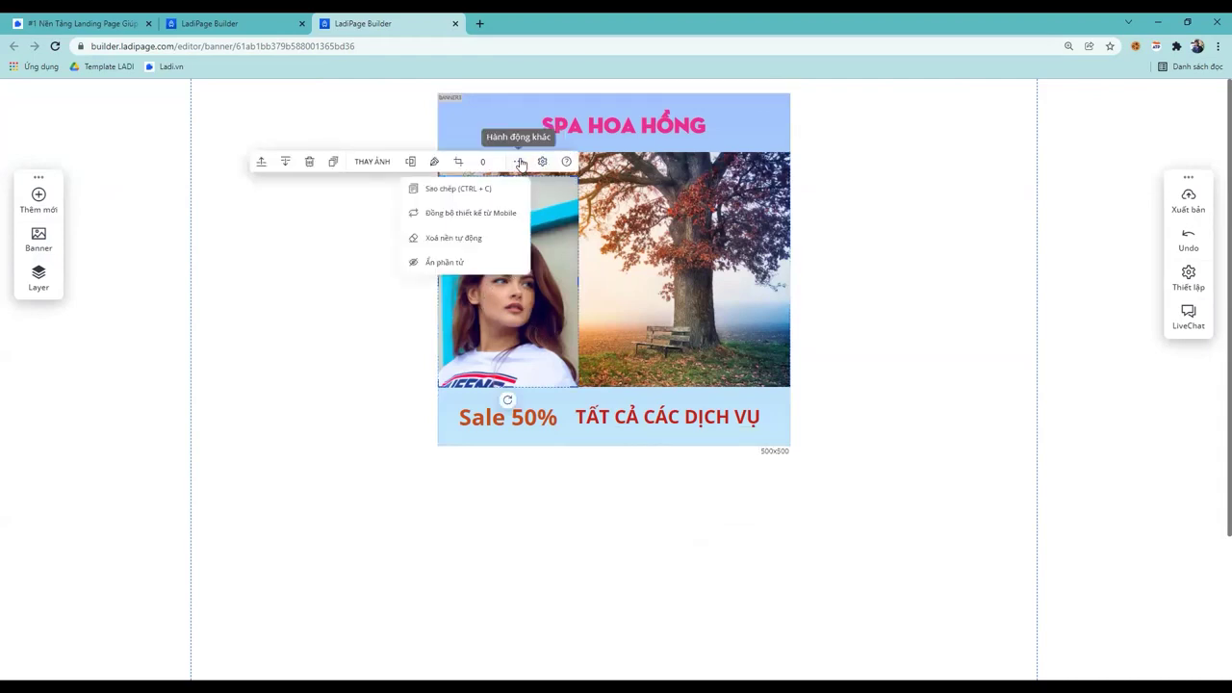
{"action": "left_click", "coordinate": [476, 239]}
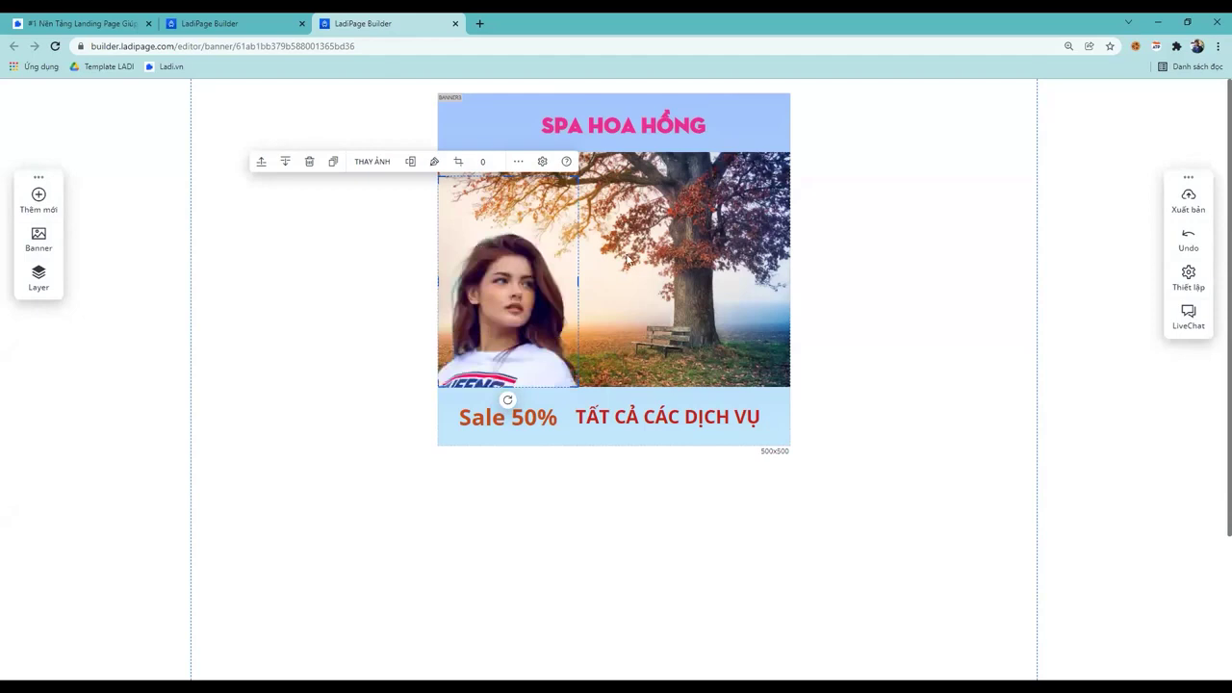
{"action": "left_click", "coordinate": [46, 241]}
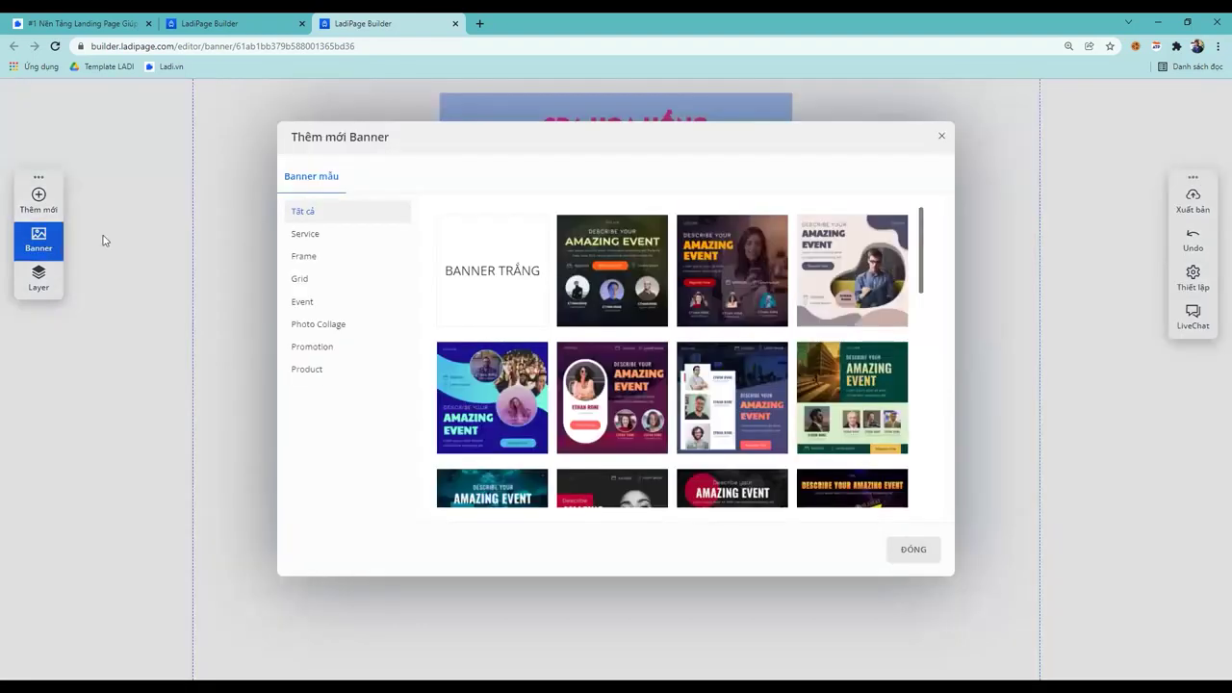
{"action": "left_click", "coordinate": [942, 140]}
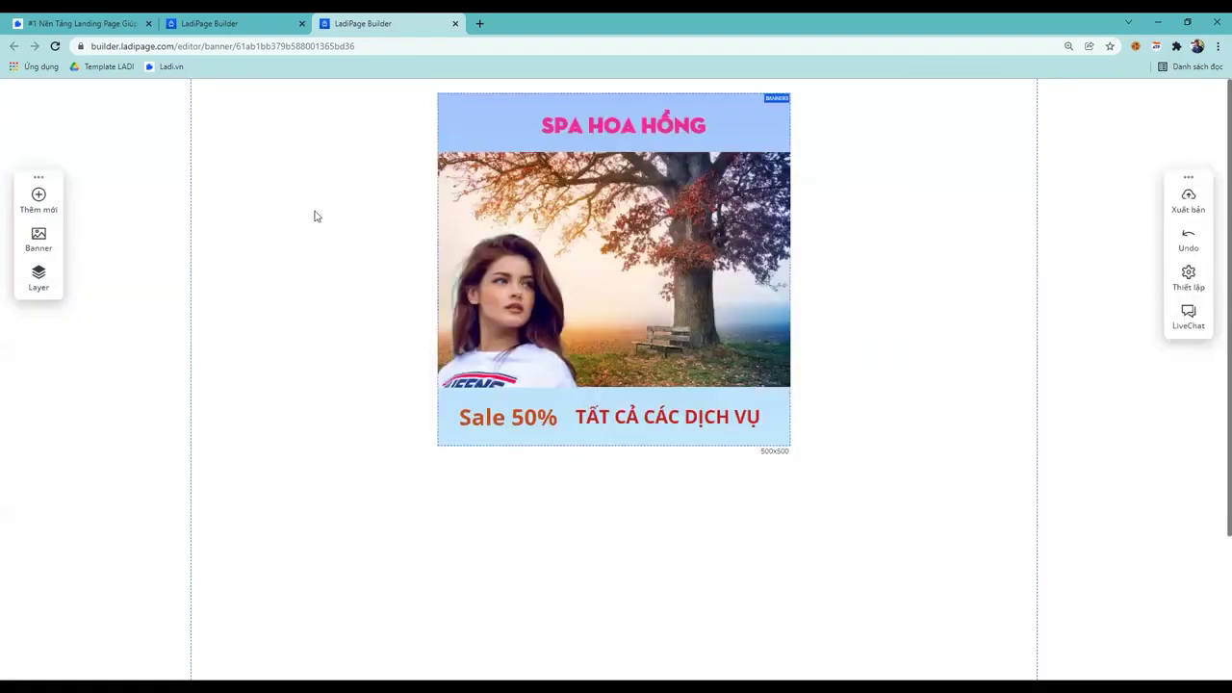
{"action": "left_click", "coordinate": [40, 204]}
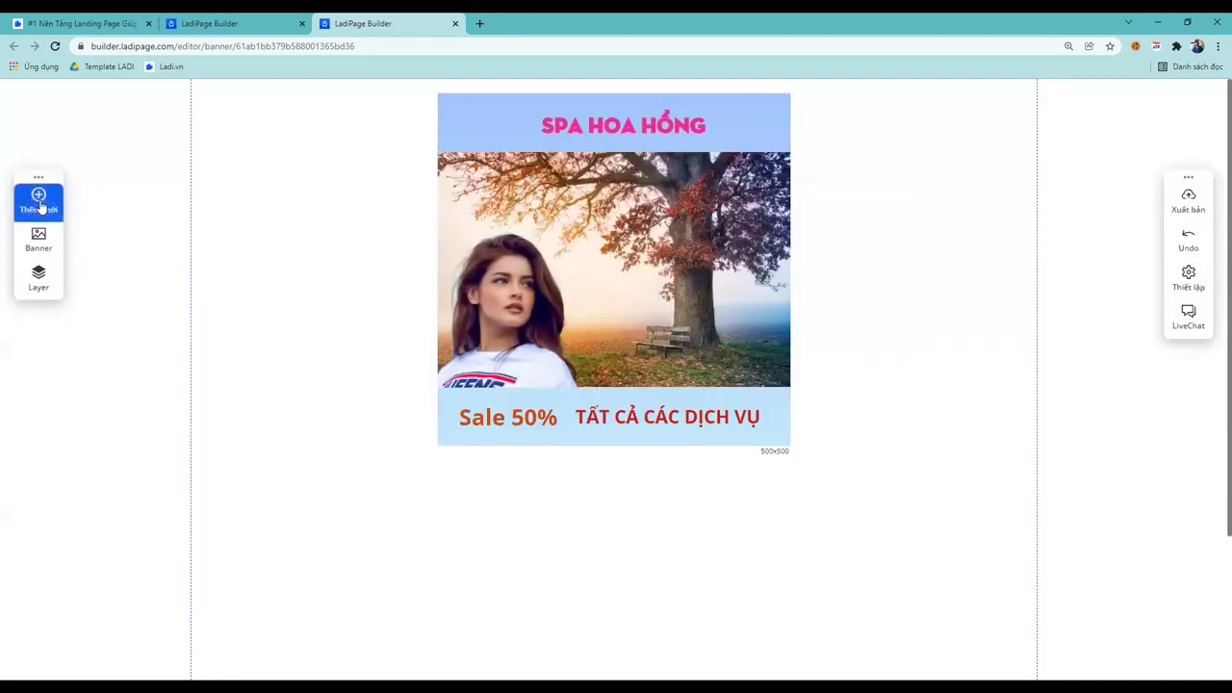
{"action": "left_click", "coordinate": [41, 205]}
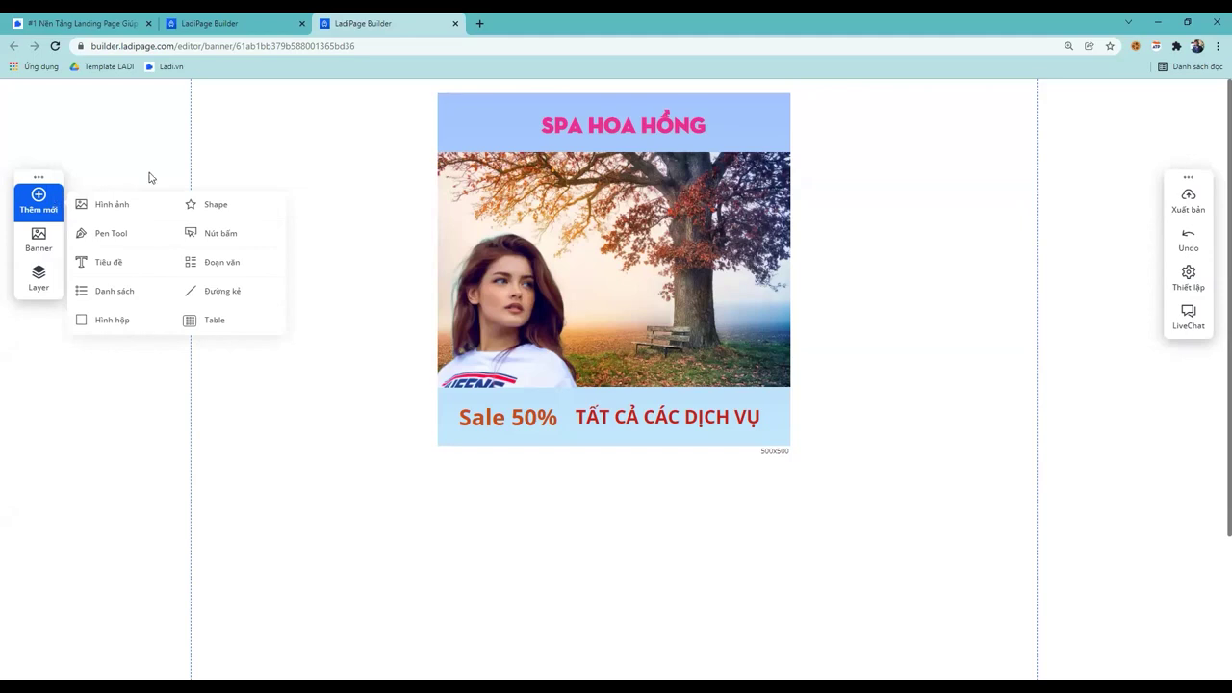
{"action": "left_click", "coordinate": [568, 363]}
Enlarge the cut-out portrait to about 223 × 334 so its frame spans the tree photo's height, keeping it at the banner's left edge
{"action": "left_click", "coordinate": [521, 270]}
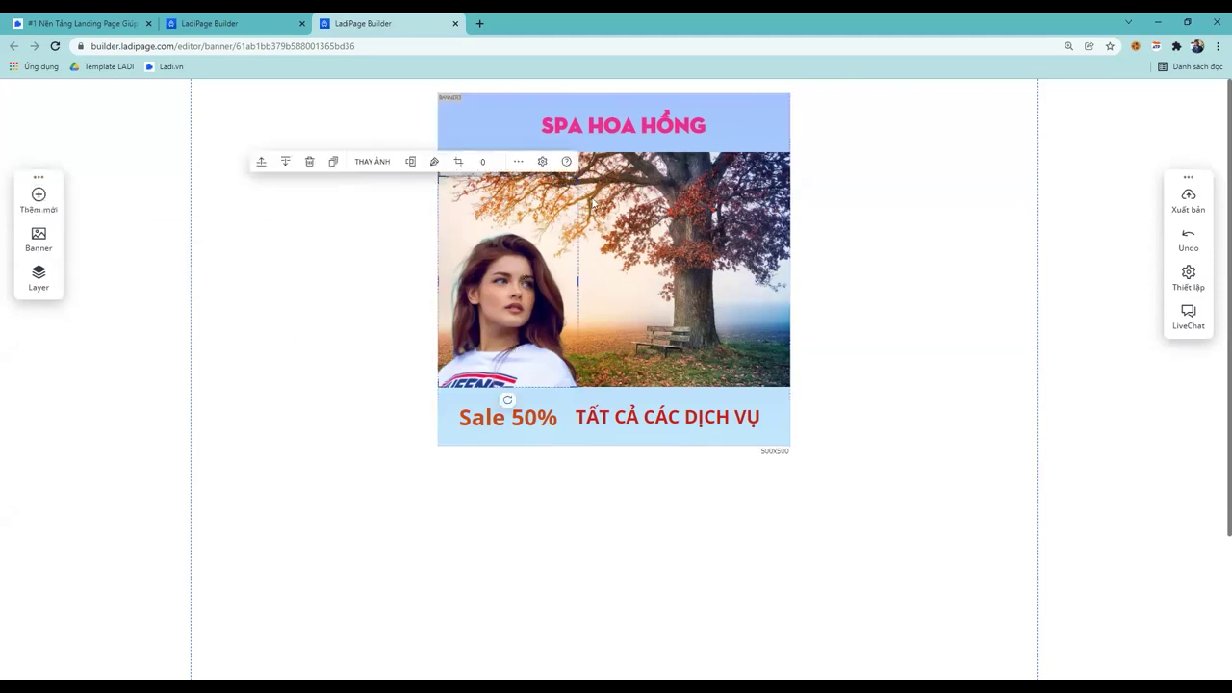
{"action": "left_click_drag", "start_coordinate": [584, 177], "coordinate": [621, 162]}
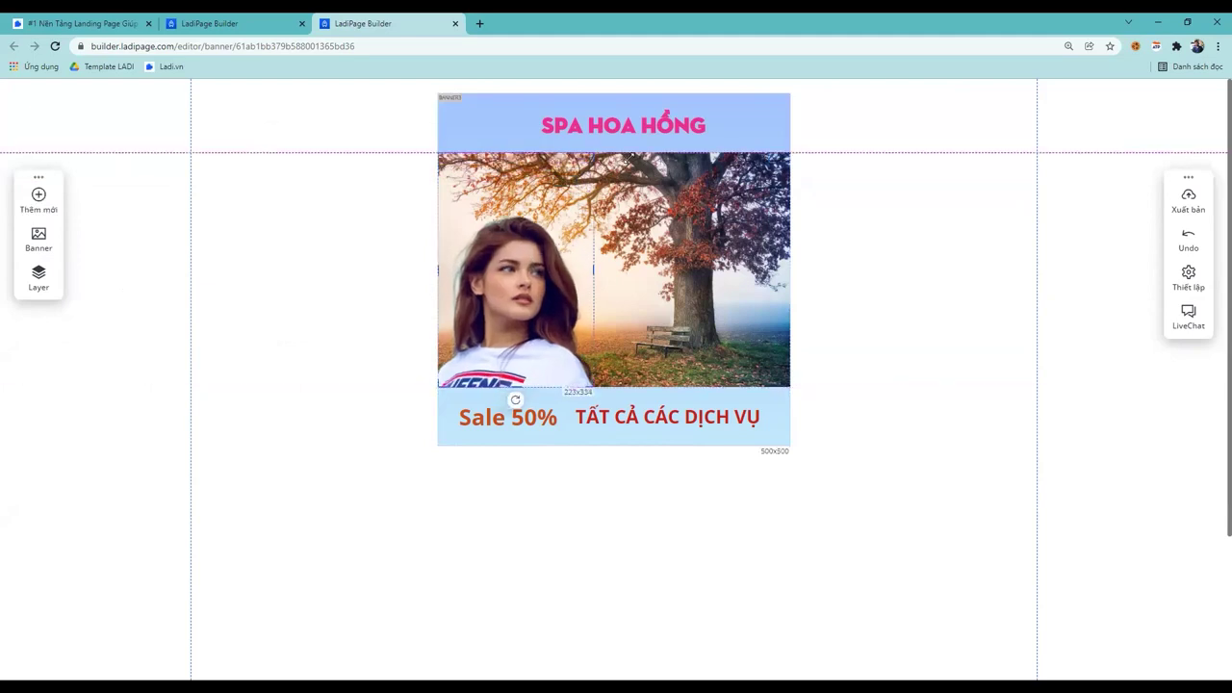
{"action": "left_click_drag", "start_coordinate": [528, 291], "coordinate": [521, 293]}
{"action": "left_click", "coordinate": [312, 352]}
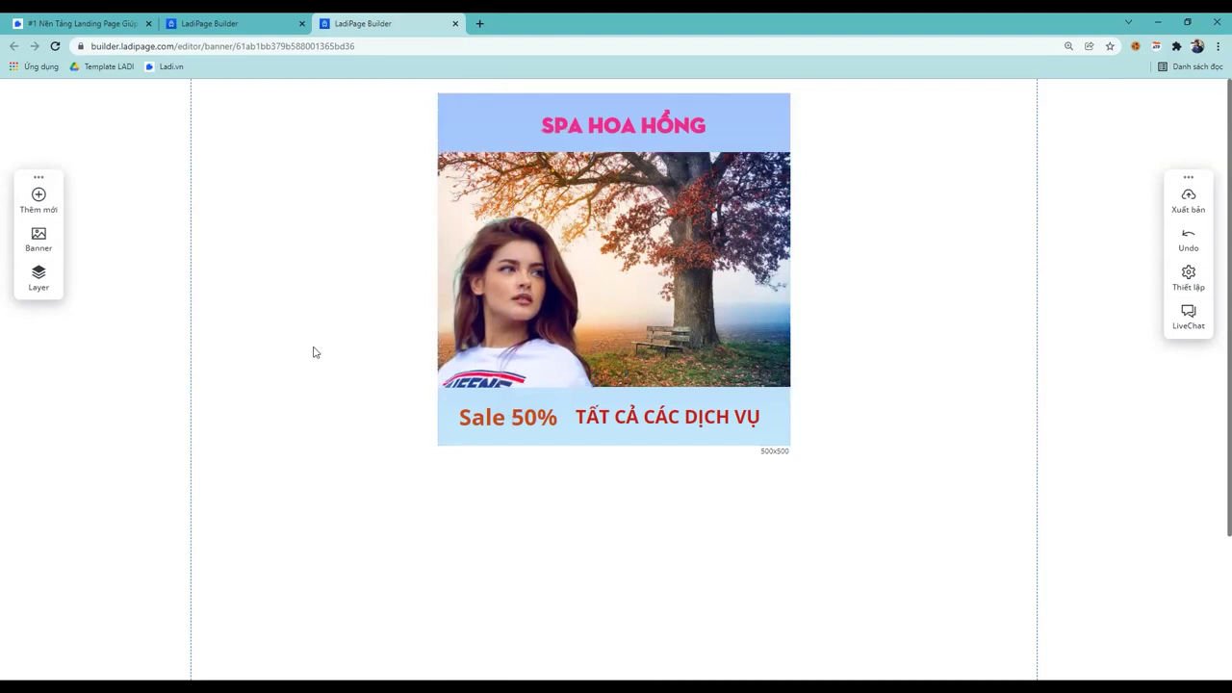
{"action": "double_click", "coordinate": [540, 291]}
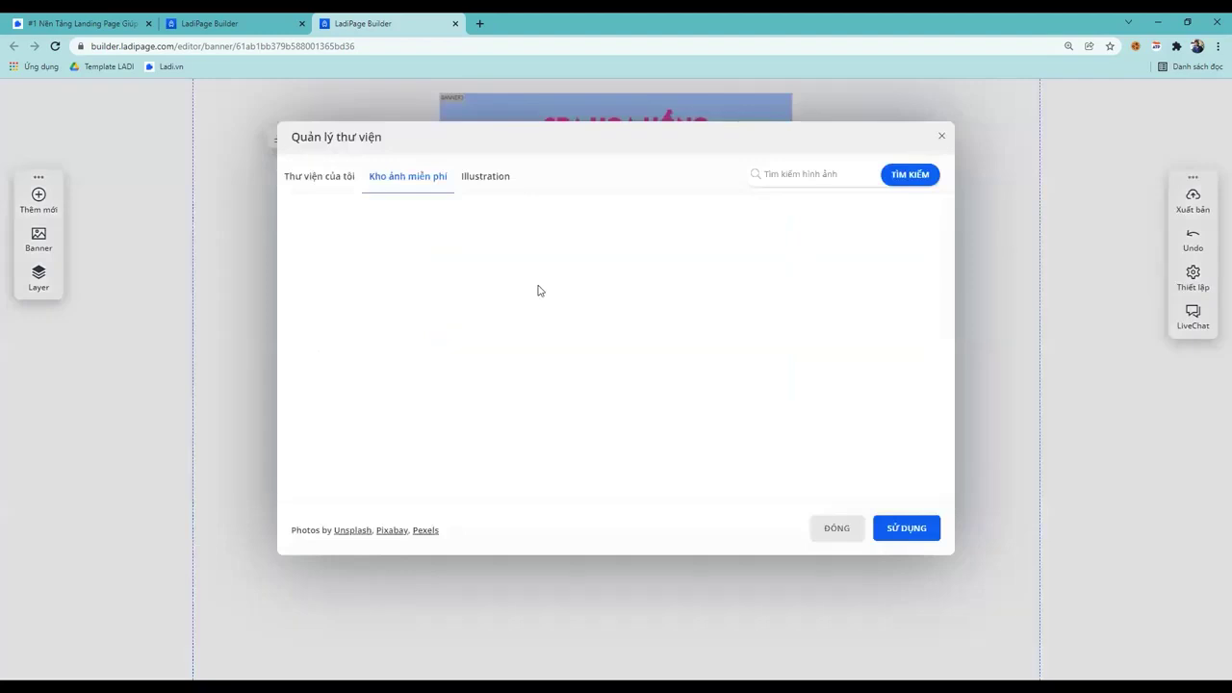
{"action": "left_click", "coordinate": [944, 137]}
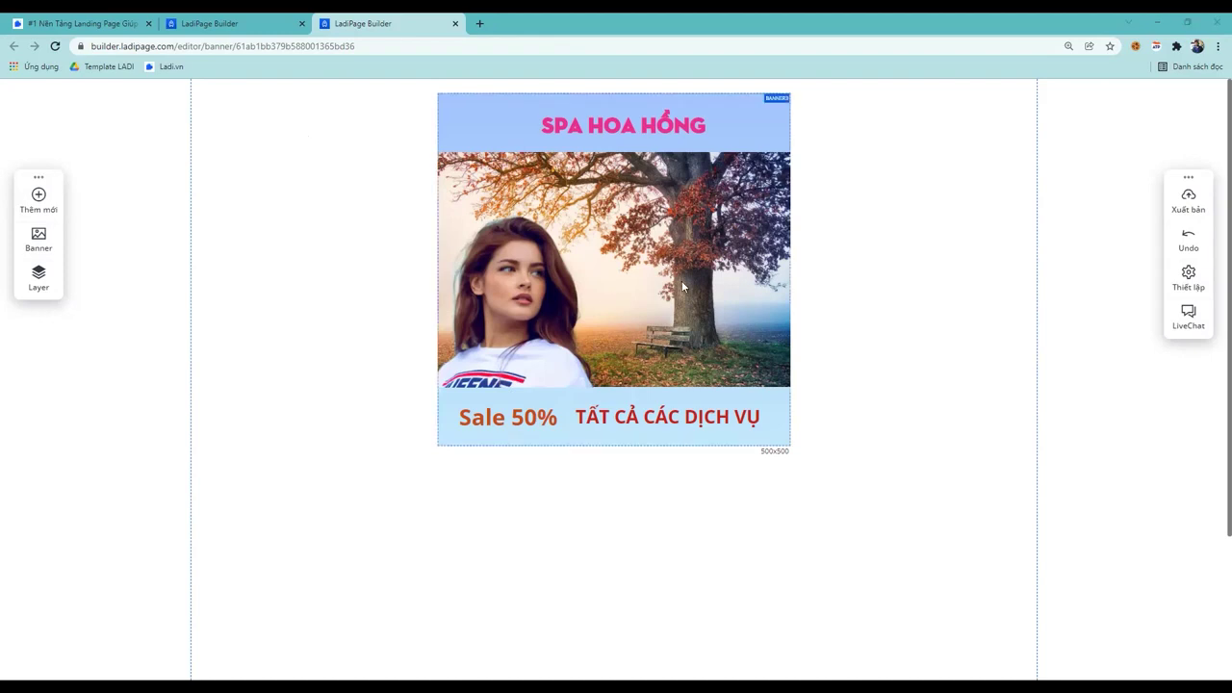
{"action": "key", "text": "ctrl+a"}
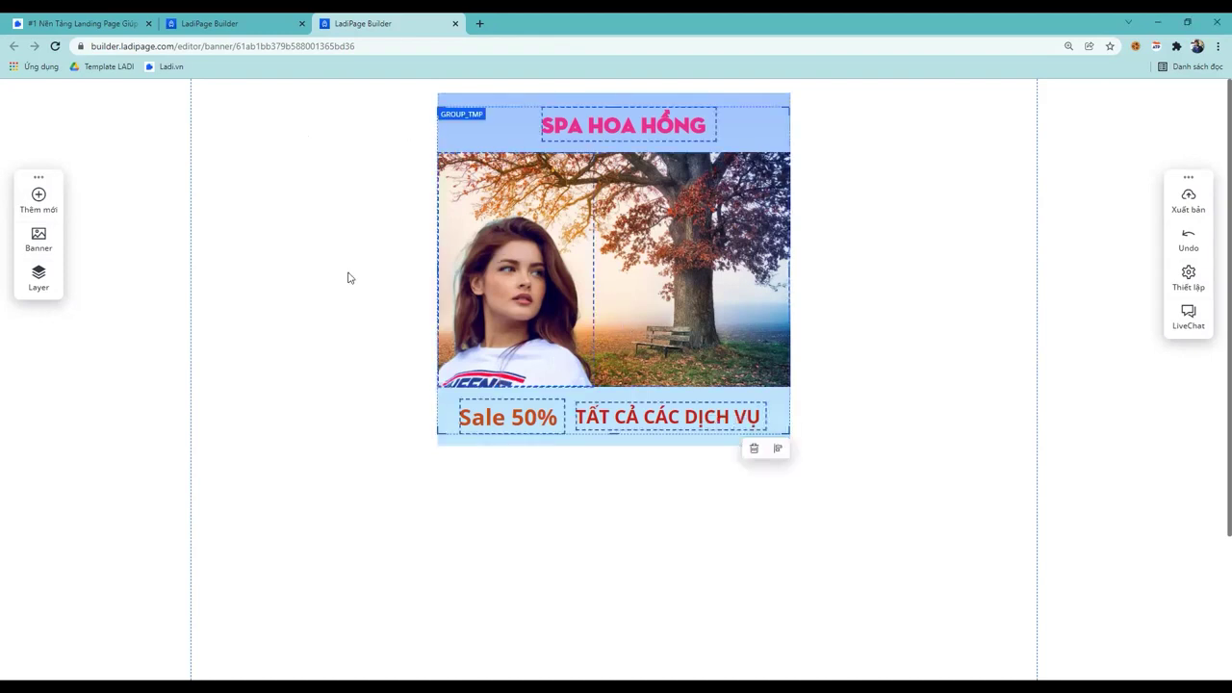
{"action": "left_click", "coordinate": [44, 248]}
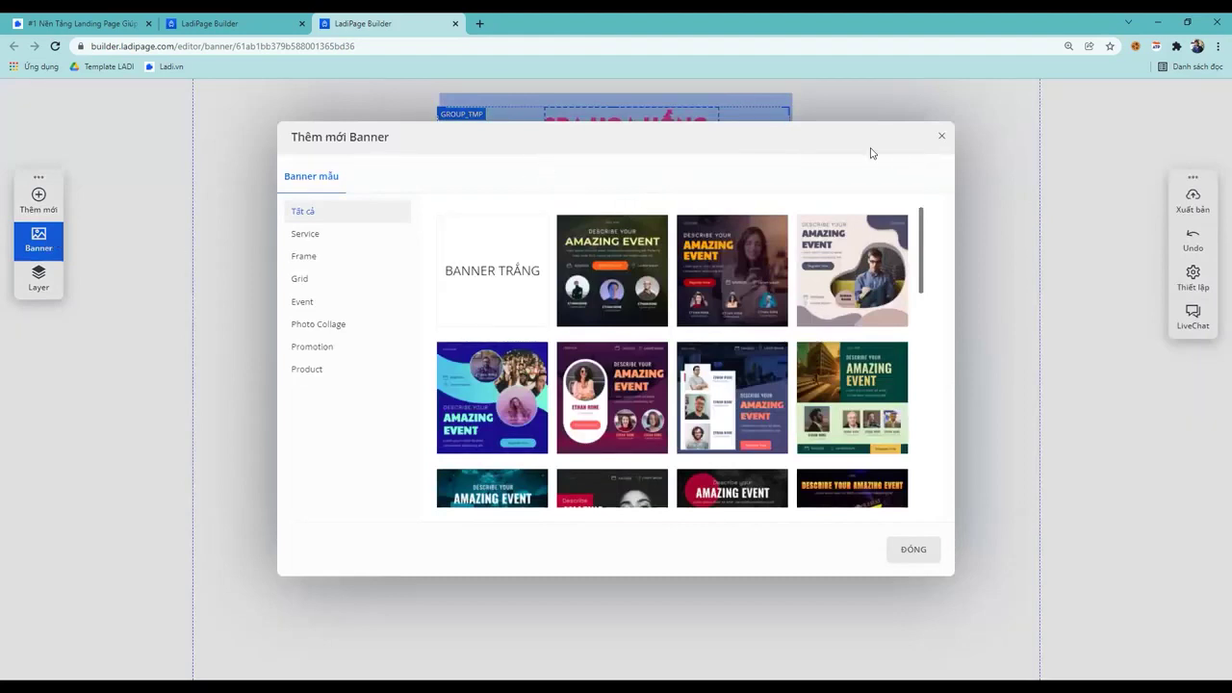
{"action": "left_click", "coordinate": [943, 138]}
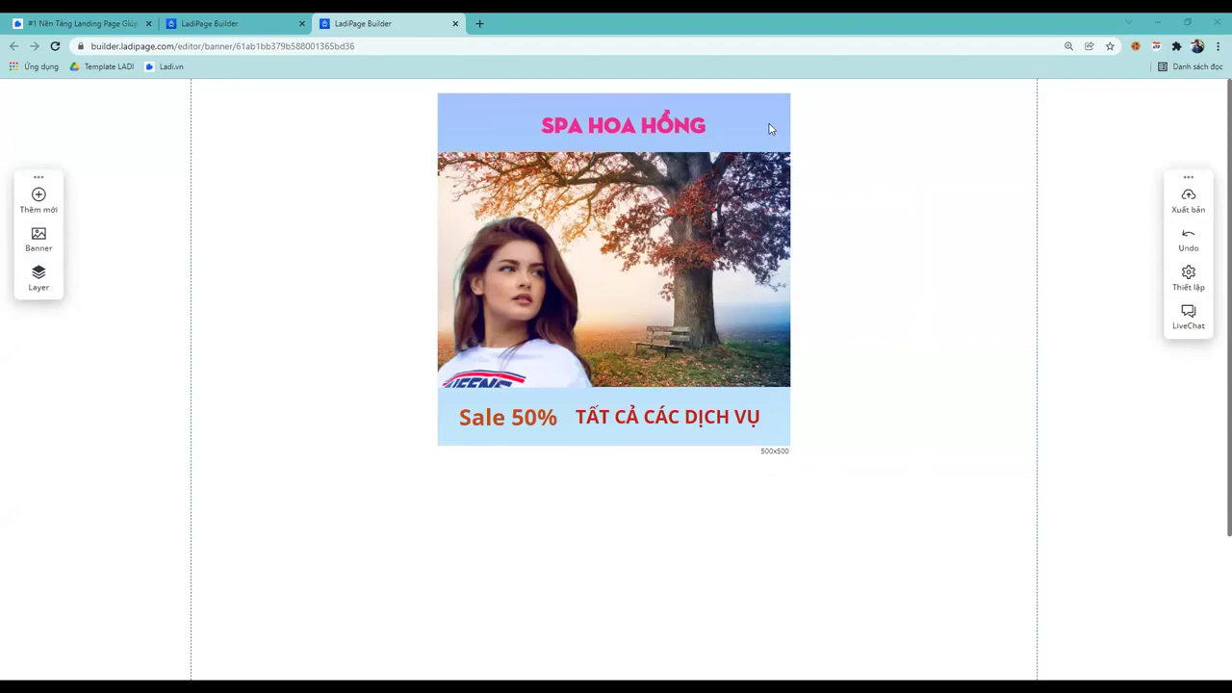
Try to move all elements of the 500x500 banner together to the right and undo the move
{"action": "left_click_drag", "start_coordinate": [867, 123], "coordinate": [496, 454]}
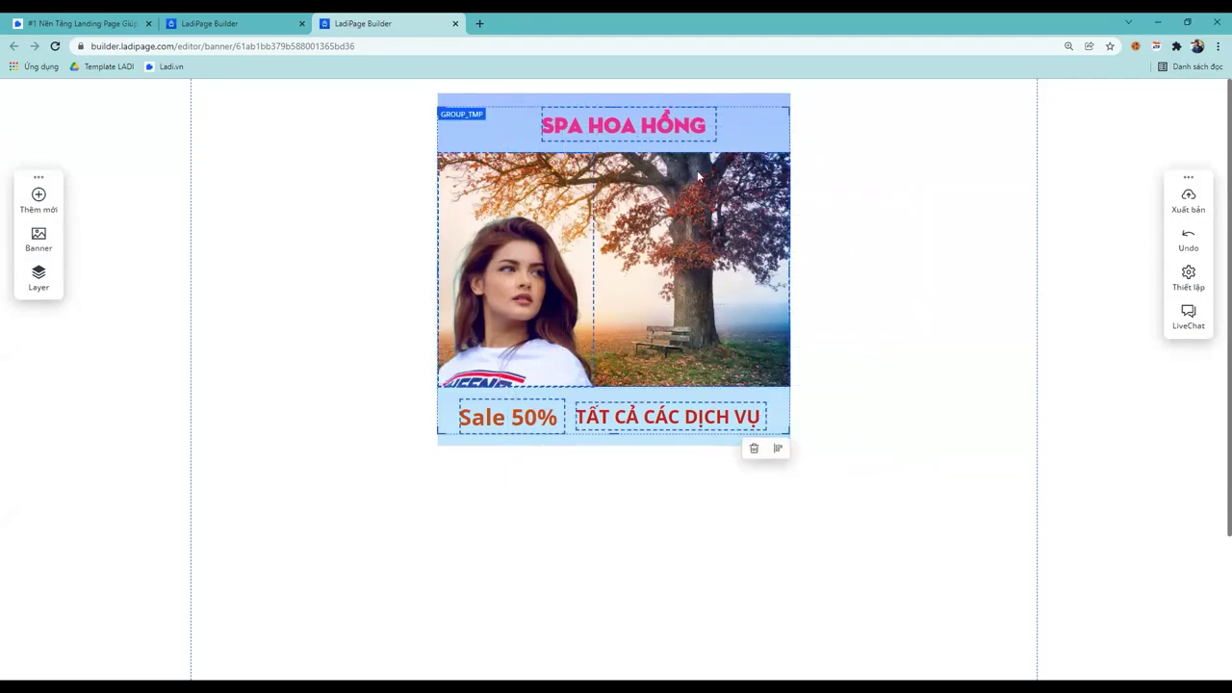
{"action": "left_click_drag", "start_coordinate": [754, 134], "coordinate": [834, 140]}
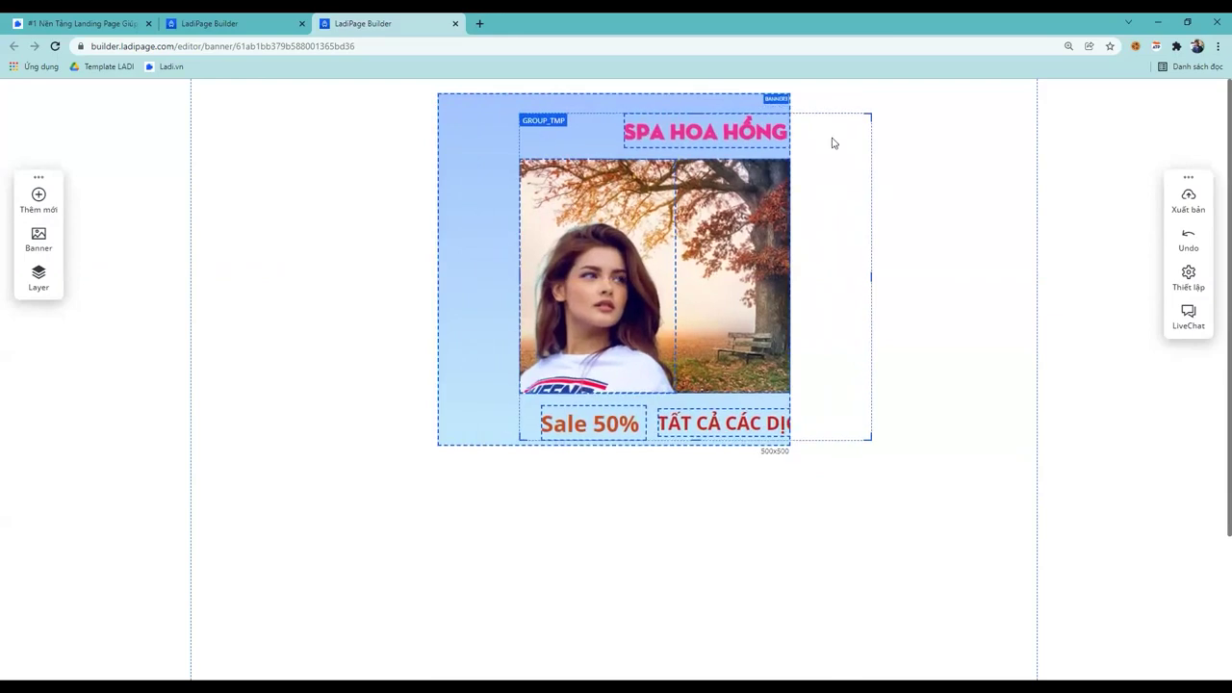
{"action": "key", "text": "ctrl+z"}
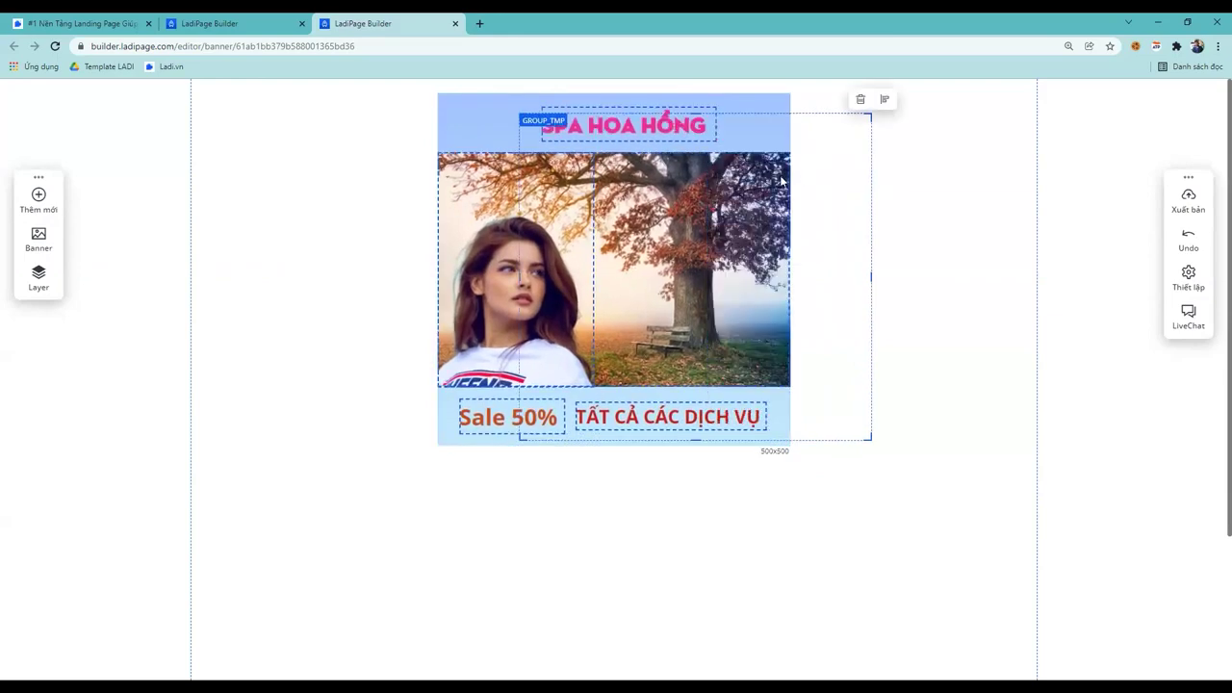
{"action": "left_click", "coordinate": [886, 205]}
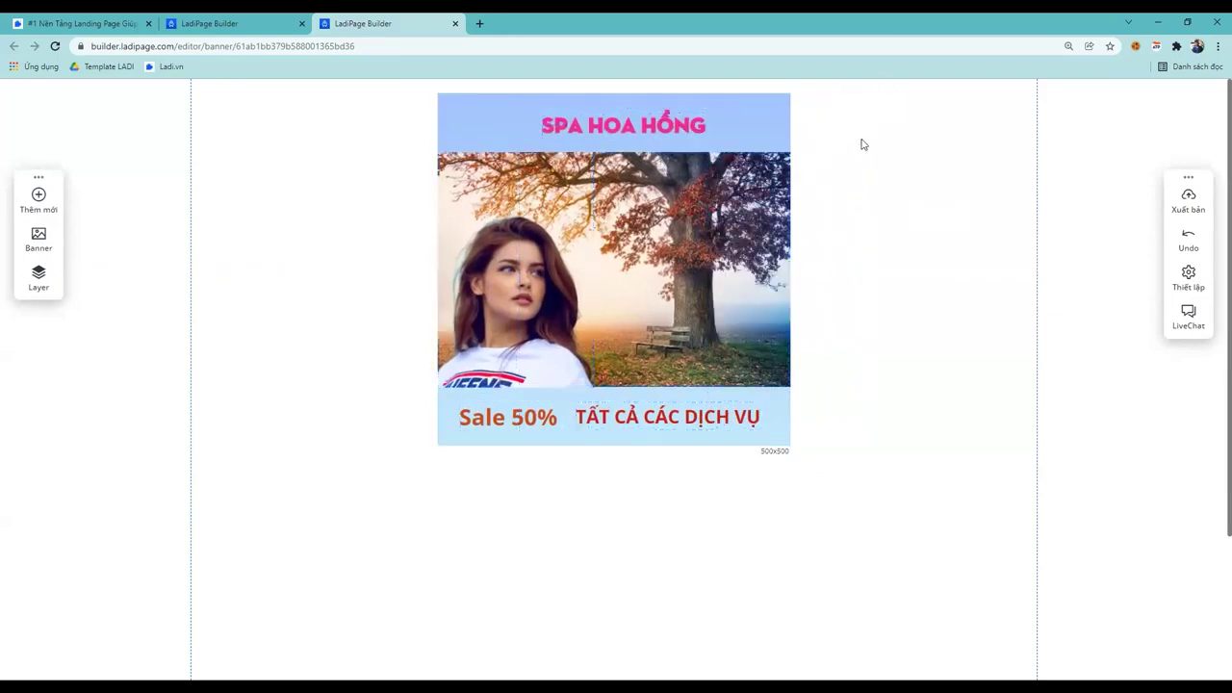
{"action": "left_click_drag", "start_coordinate": [866, 121], "coordinate": [785, 240]}
Generate resized copies of the banner in the 600x314 Landscape 1.91:1 and 450x800 Mobile 9:16 sizes
{"action": "left_click", "coordinate": [754, 122]}
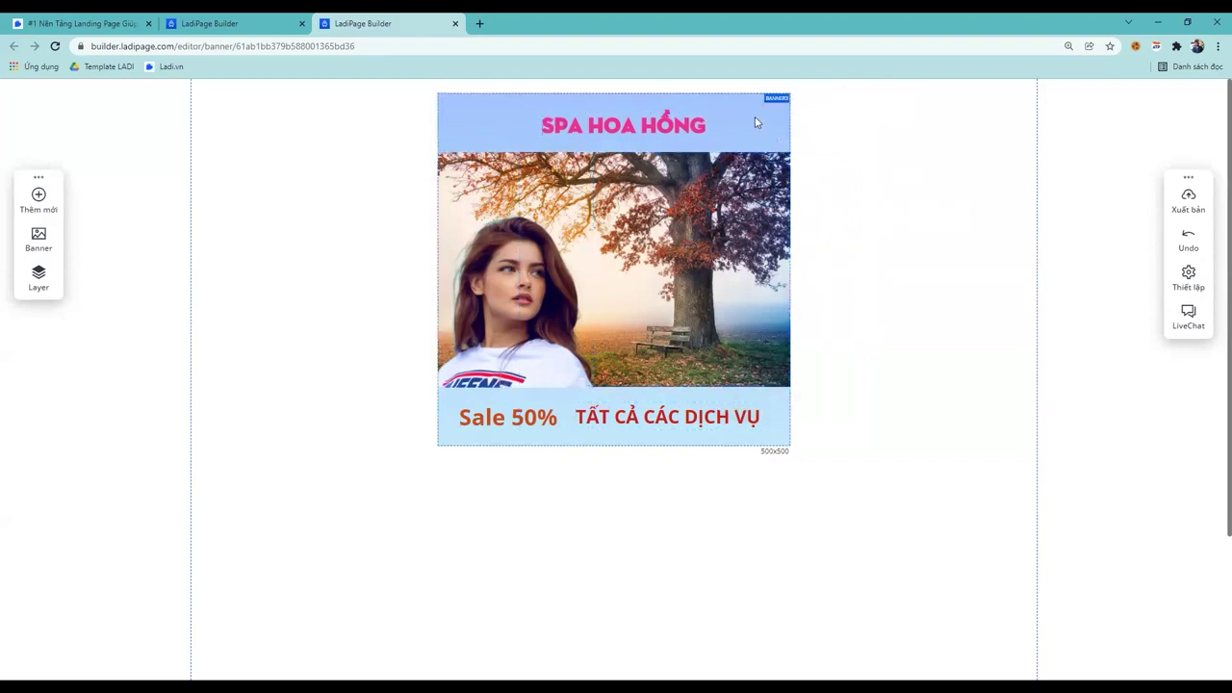
{"action": "right_click", "coordinate": [755, 122]}
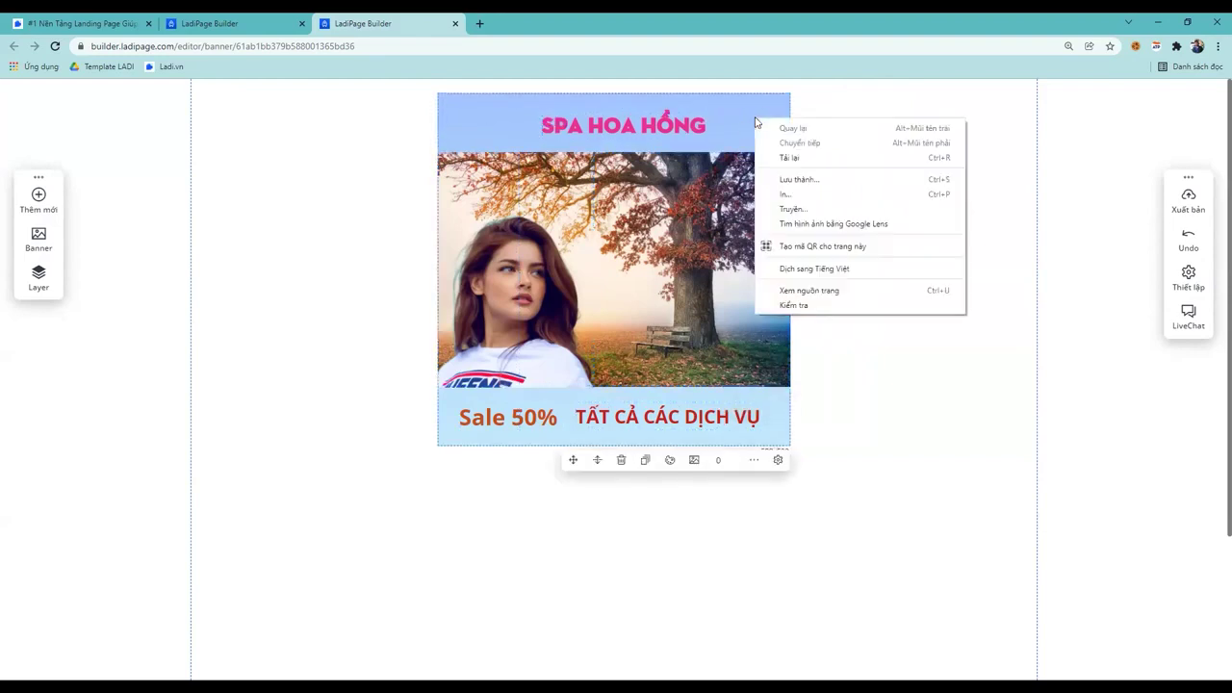
{"action": "key", "text": "Escape"}
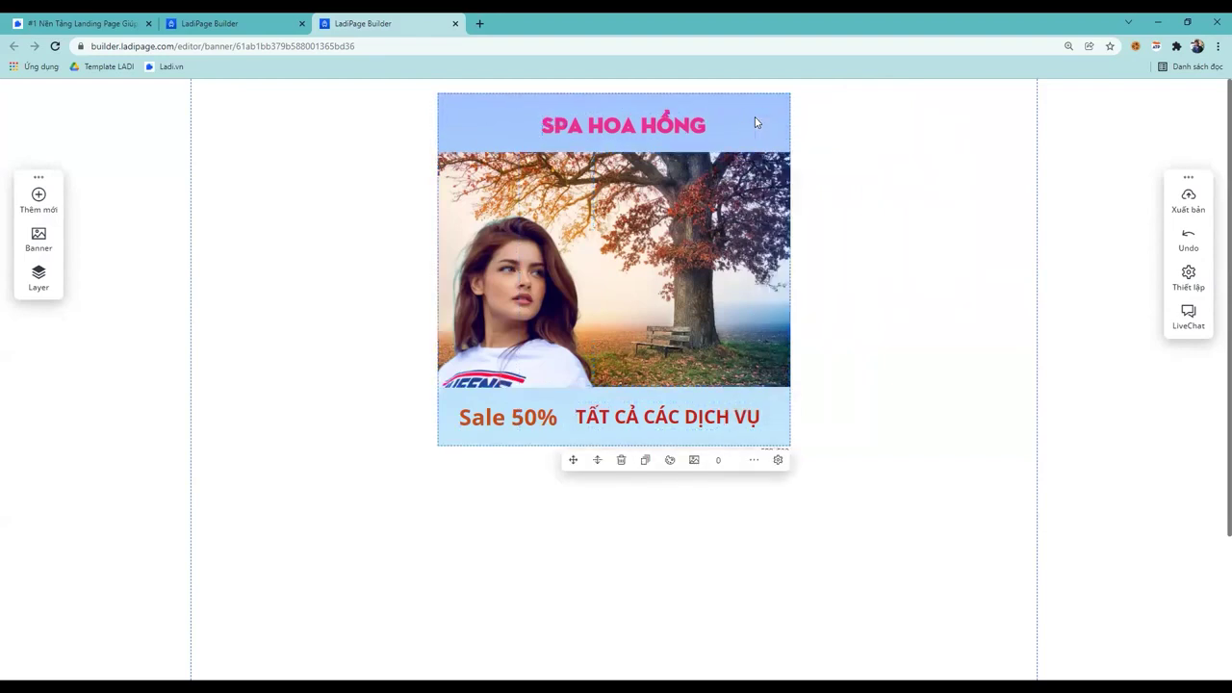
{"action": "left_click", "coordinate": [779, 461]}
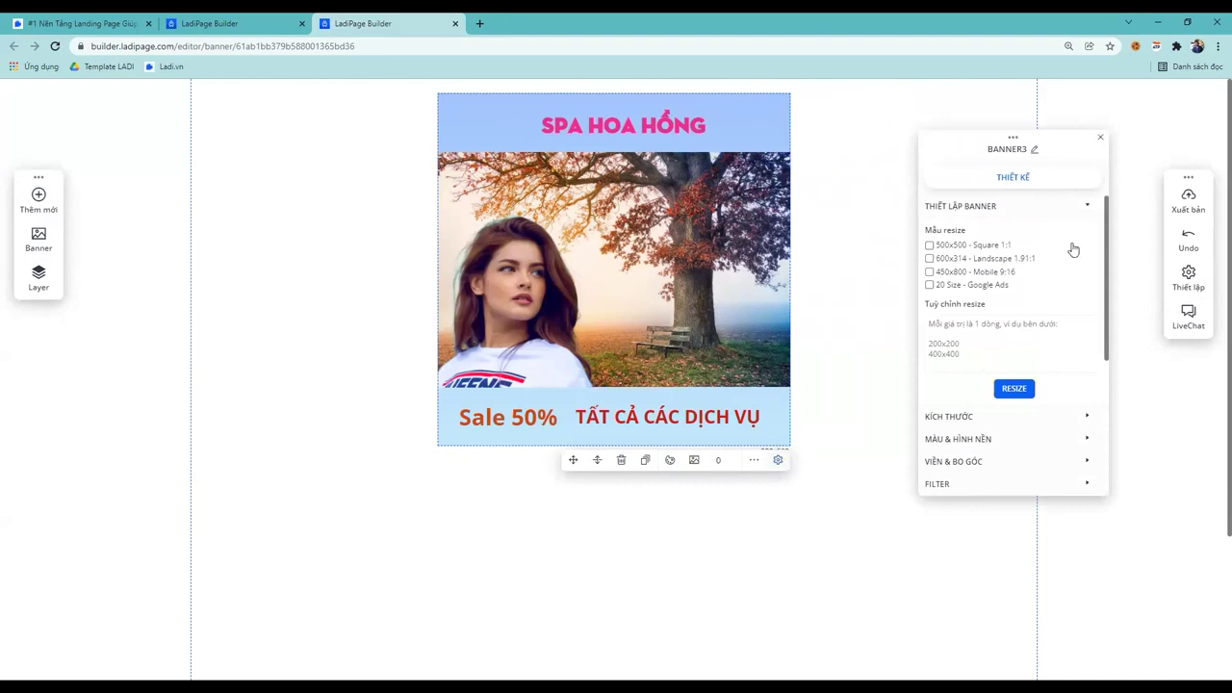
{"action": "left_click", "coordinate": [1081, 206]}
{"action": "left_click", "coordinate": [1082, 206]}
{"action": "left_click", "coordinate": [868, 226]}
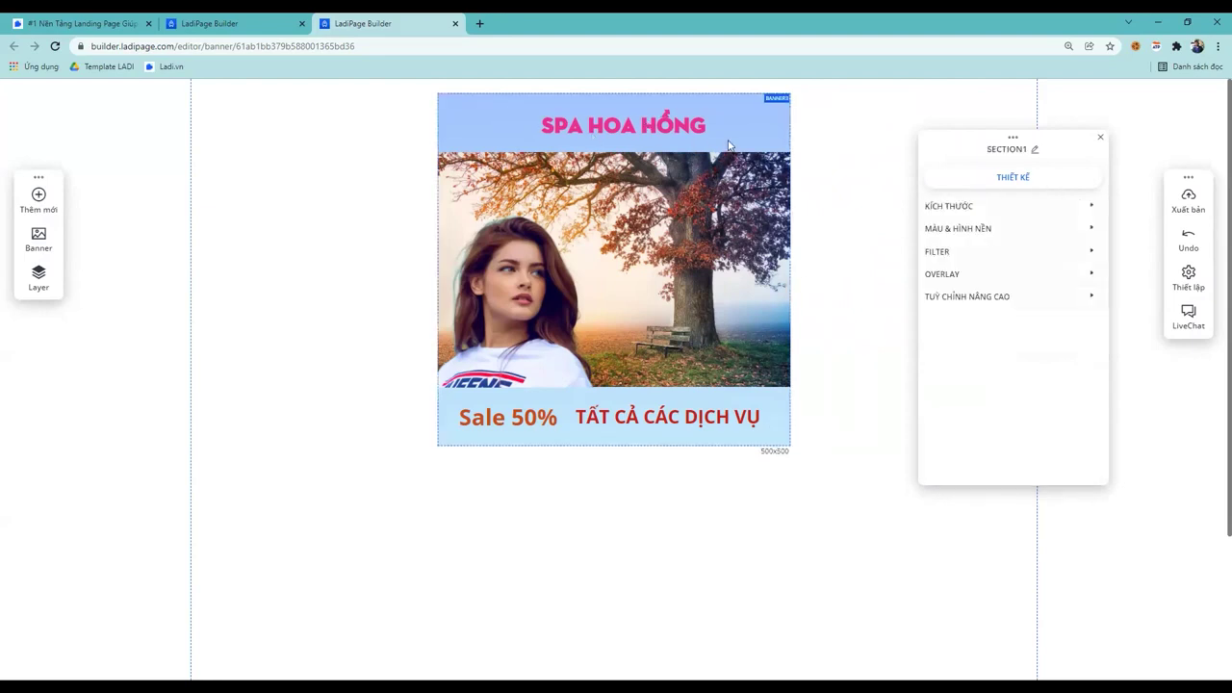
{"action": "left_click", "coordinate": [778, 132]}
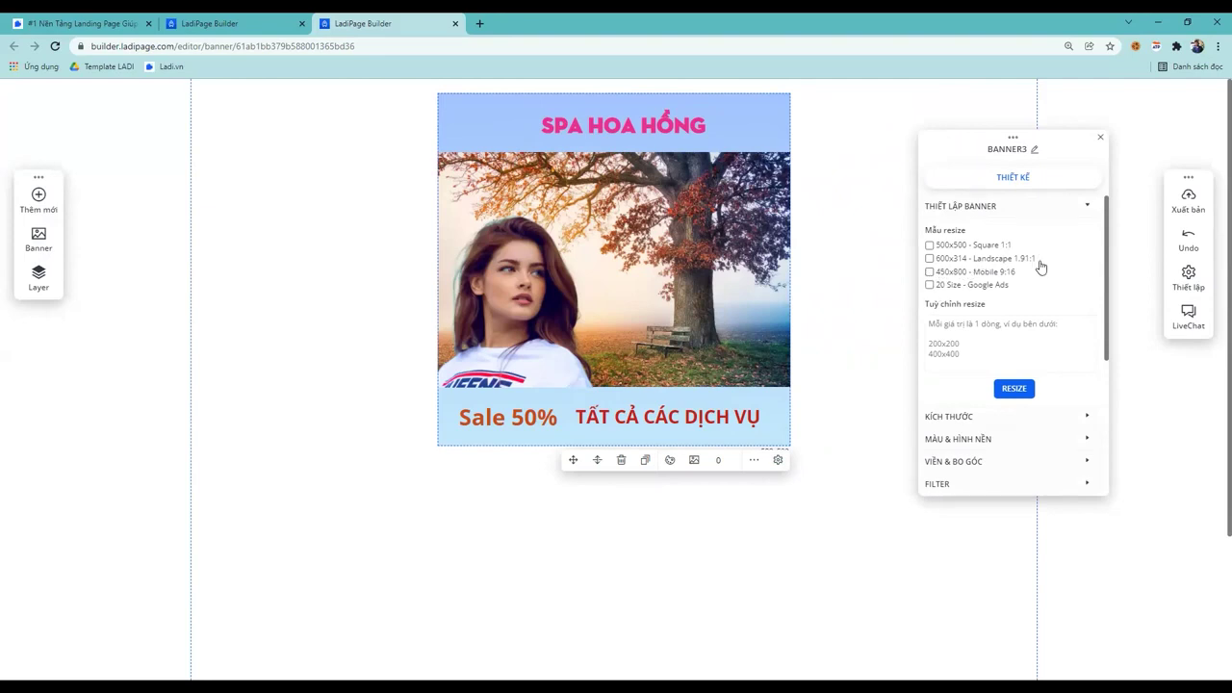
{"action": "left_click", "coordinate": [930, 259]}
{"action": "left_click", "coordinate": [1014, 389]}
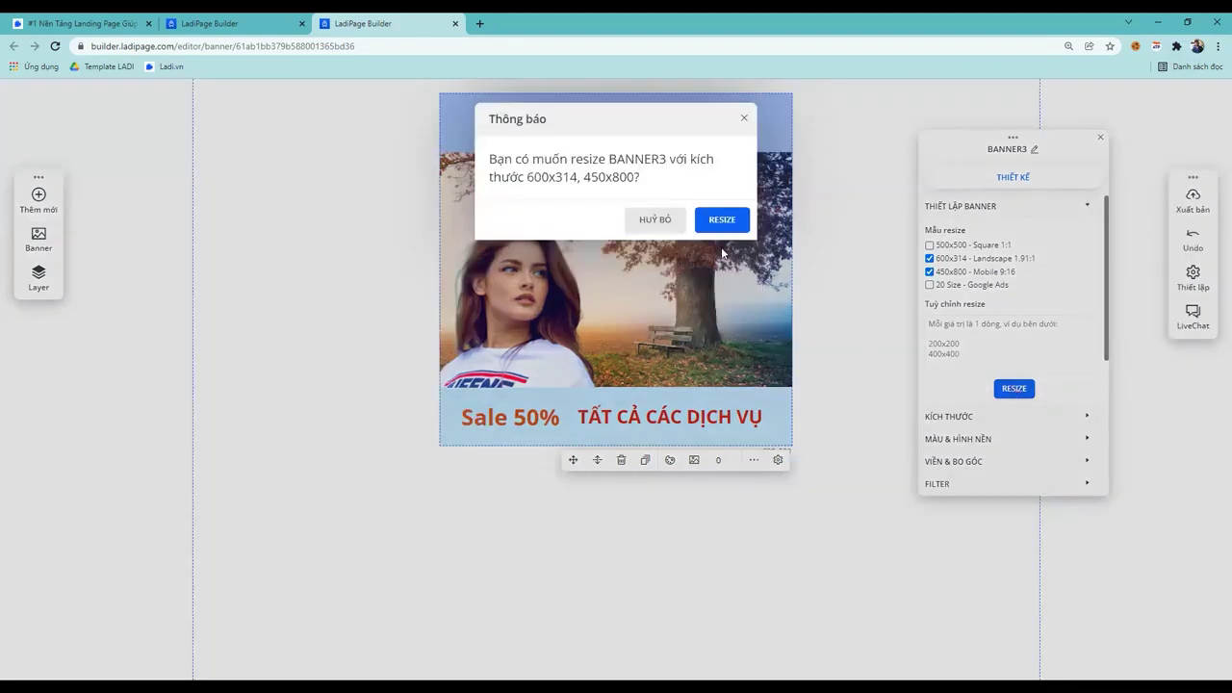
{"action": "left_click", "coordinate": [724, 221]}
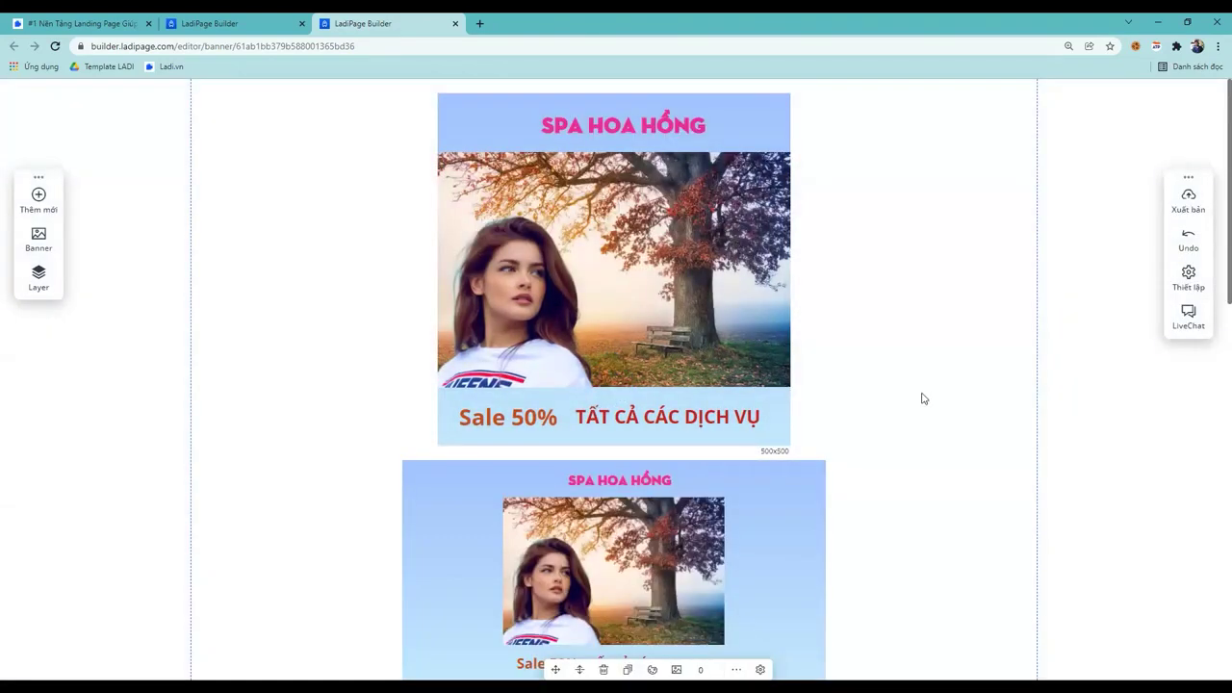
Move the tree photo in the 600x314 copy rightward, so that it sits beside the portrait of the woman
{"action": "scroll", "coordinate": [922, 396], "scroll_direction": "down", "scroll_amount": 2}
{"action": "scroll", "coordinate": [923, 398], "scroll_direction": "down", "scroll_amount": 6}
{"action": "scroll", "coordinate": [921, 399], "scroll_direction": "up", "scroll_amount": 5}
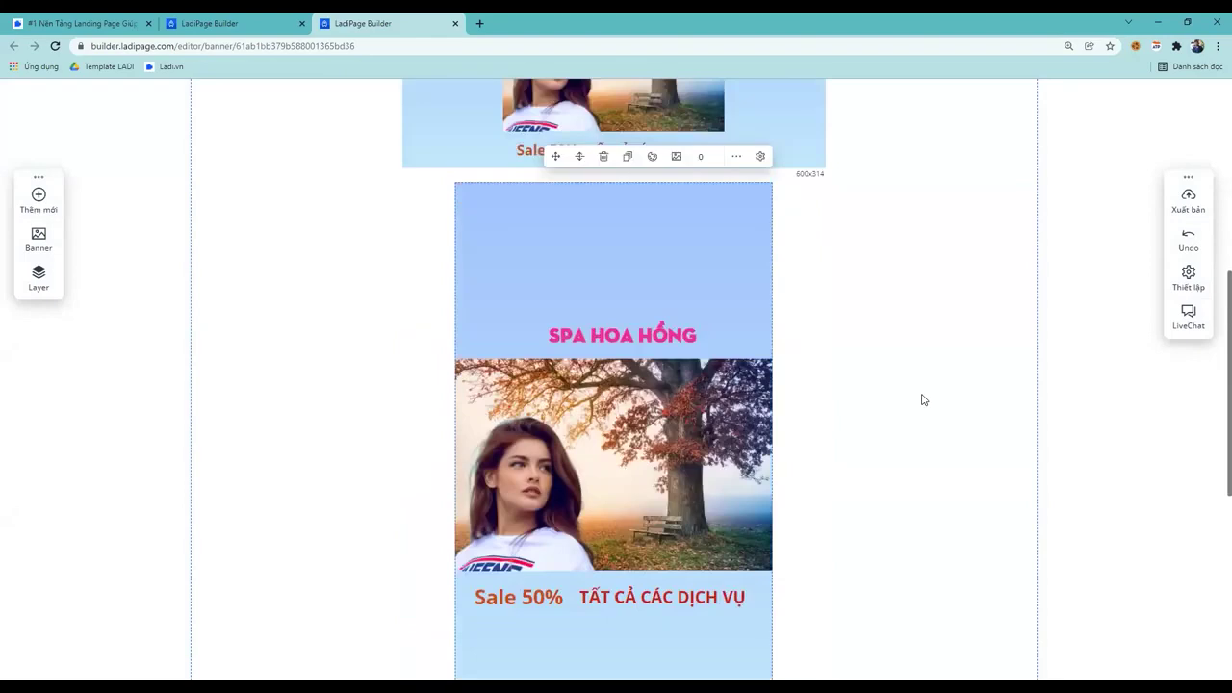
{"action": "scroll", "coordinate": [921, 396], "scroll_direction": "up", "scroll_amount": 1}
{"action": "scroll", "coordinate": [921, 396], "scroll_direction": "down", "scroll_amount": 2}
{"action": "scroll", "coordinate": [921, 395], "scroll_direction": "up", "scroll_amount": 2}
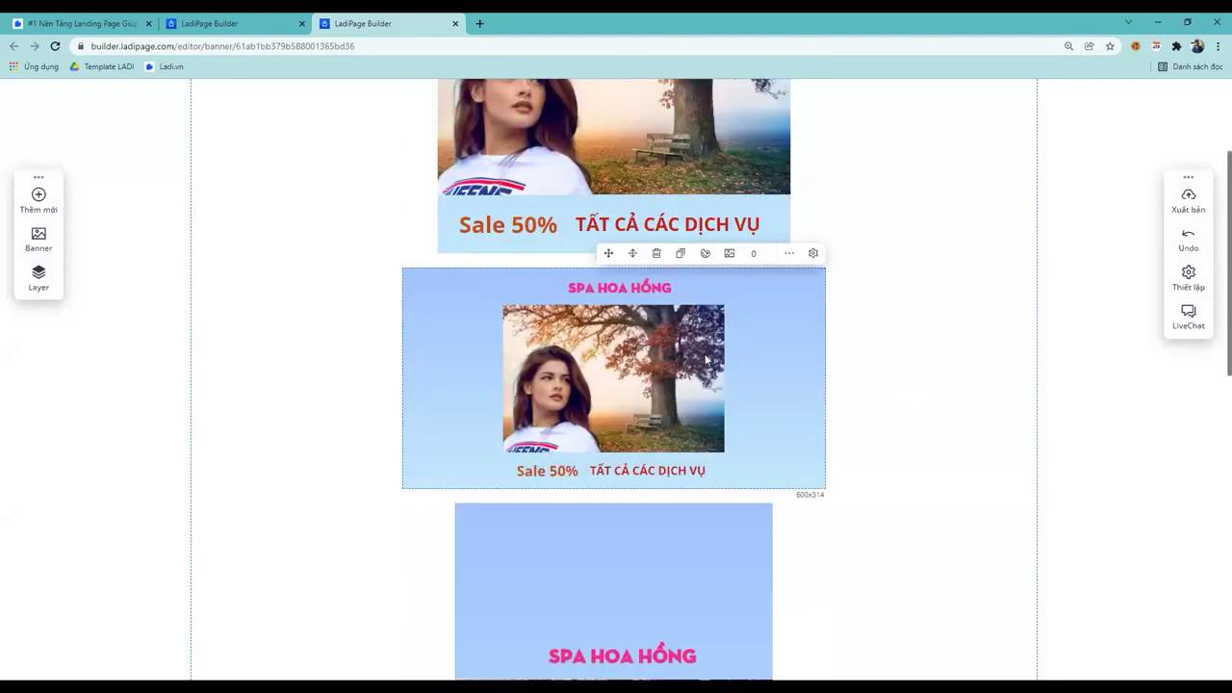
{"action": "mouse_move", "coordinate": [701, 358]}
{"action": "left_mouse_down"}
{"action": "mouse_move", "coordinate": [793, 358]}
{"action": "mouse_move", "coordinate": [701, 358]}
{"action": "left_mouse_up"}
{"action": "left_click", "coordinate": [548, 404]}
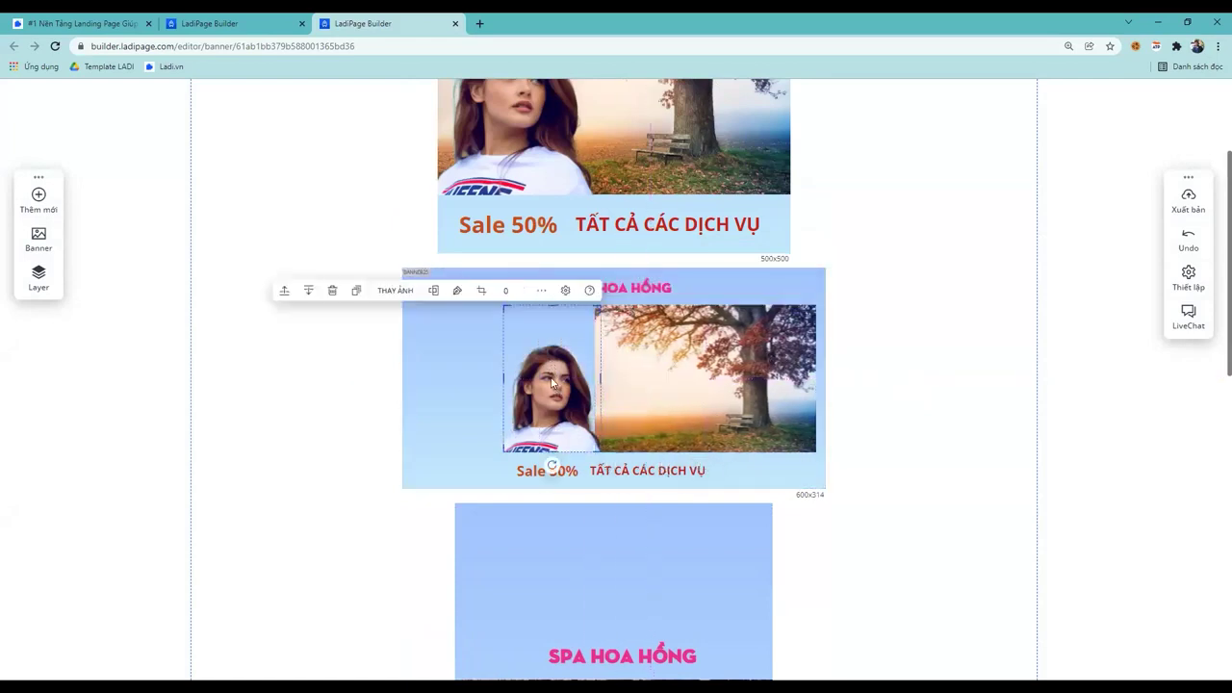
{"action": "left_click", "coordinate": [644, 377]}
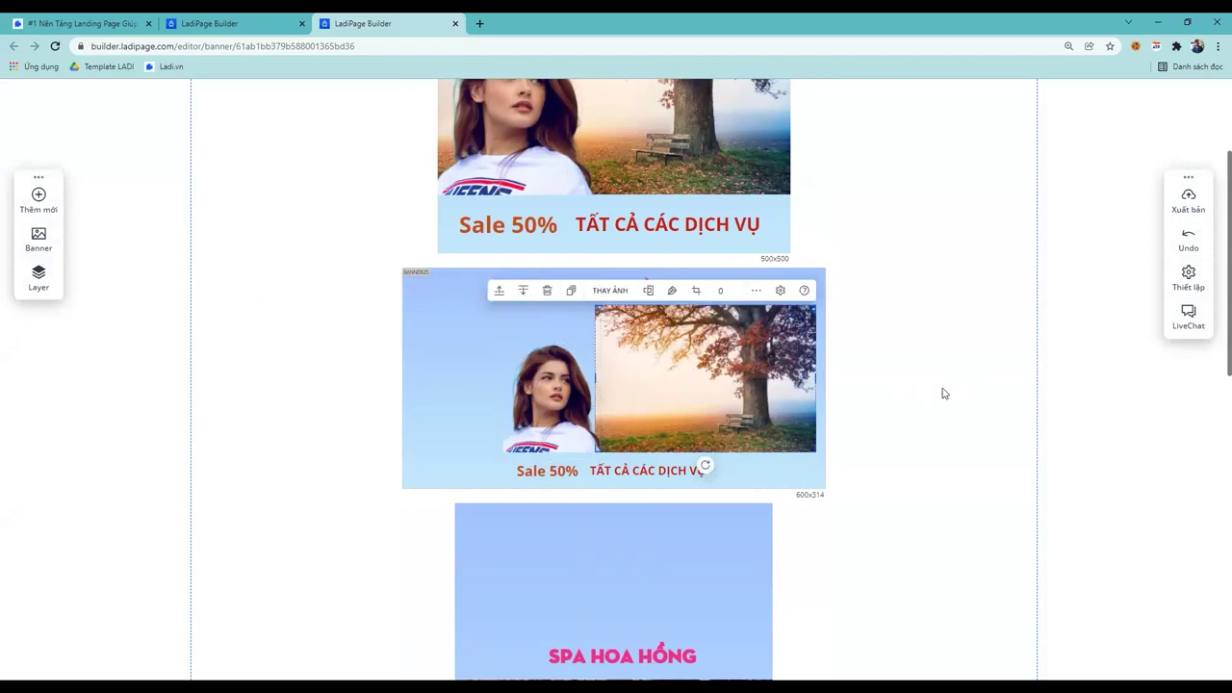
Review the layouts of the 600x314 and 450x800 banner copies
{"action": "scroll", "coordinate": [866, 392], "scroll_direction": "down", "scroll_amount": 5}
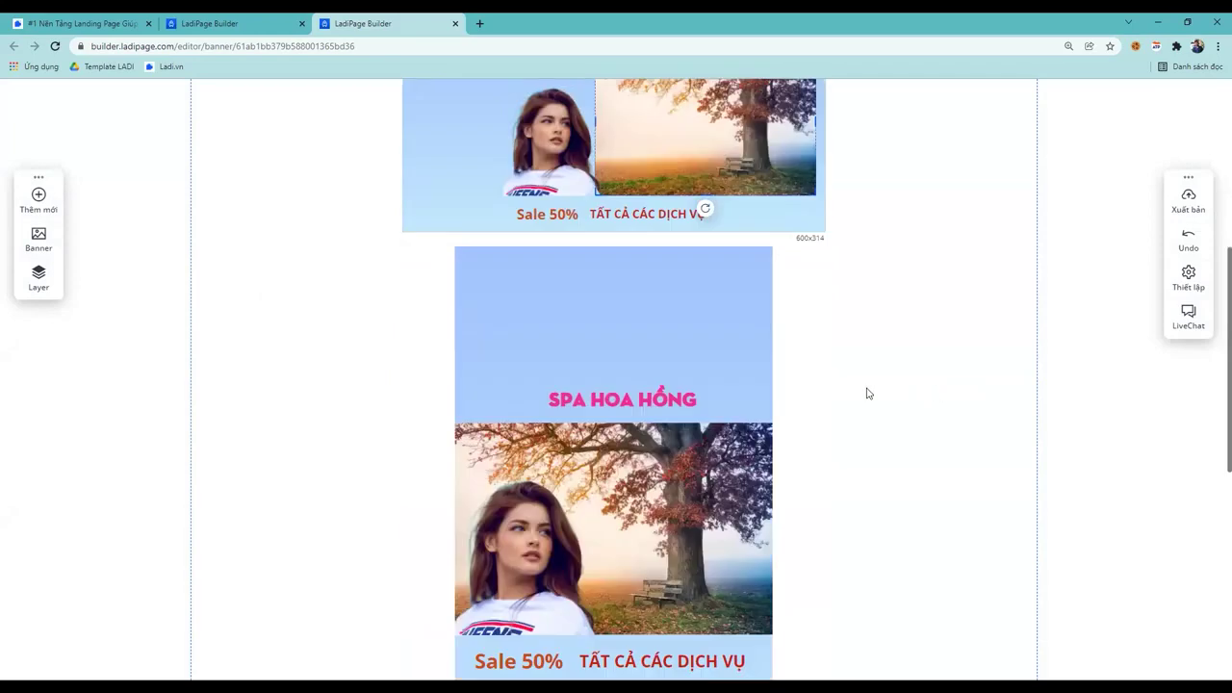
{"action": "scroll", "coordinate": [866, 393], "scroll_direction": "up", "scroll_amount": 3}
{"action": "scroll", "coordinate": [866, 393], "scroll_direction": "down", "scroll_amount": 2}
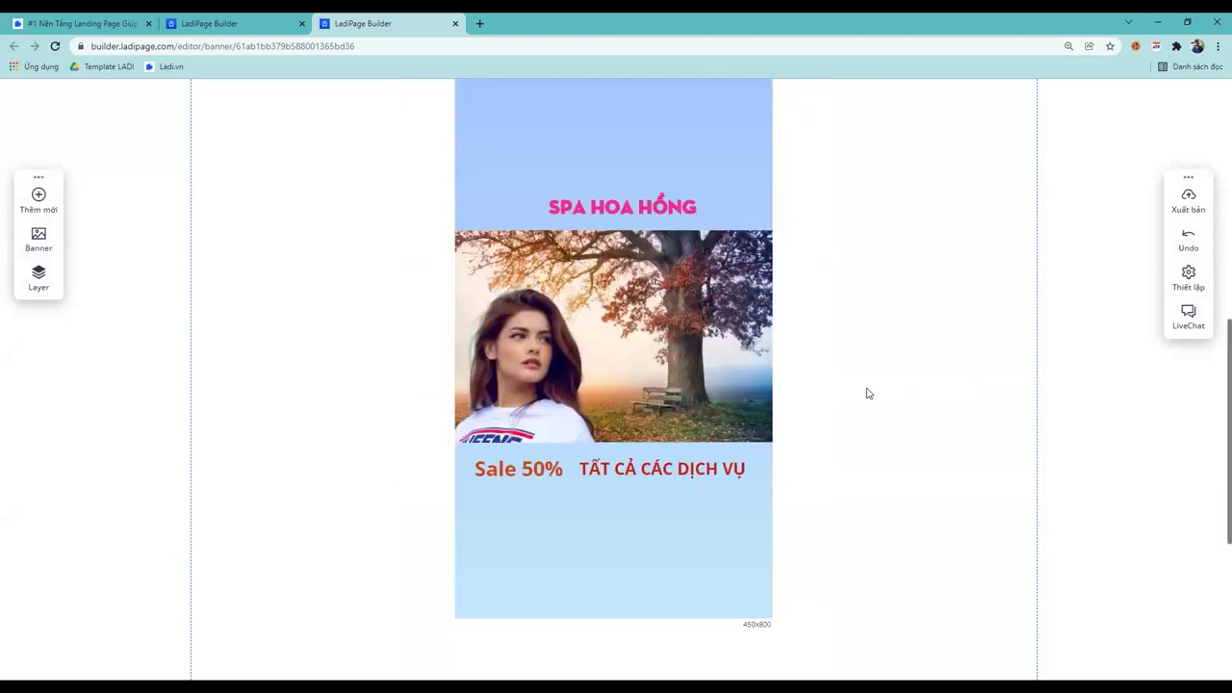
{"action": "scroll", "coordinate": [866, 393], "scroll_direction": "up", "scroll_amount": 1}
{"action": "scroll", "coordinate": [867, 393], "scroll_direction": "up", "scroll_amount": 2}
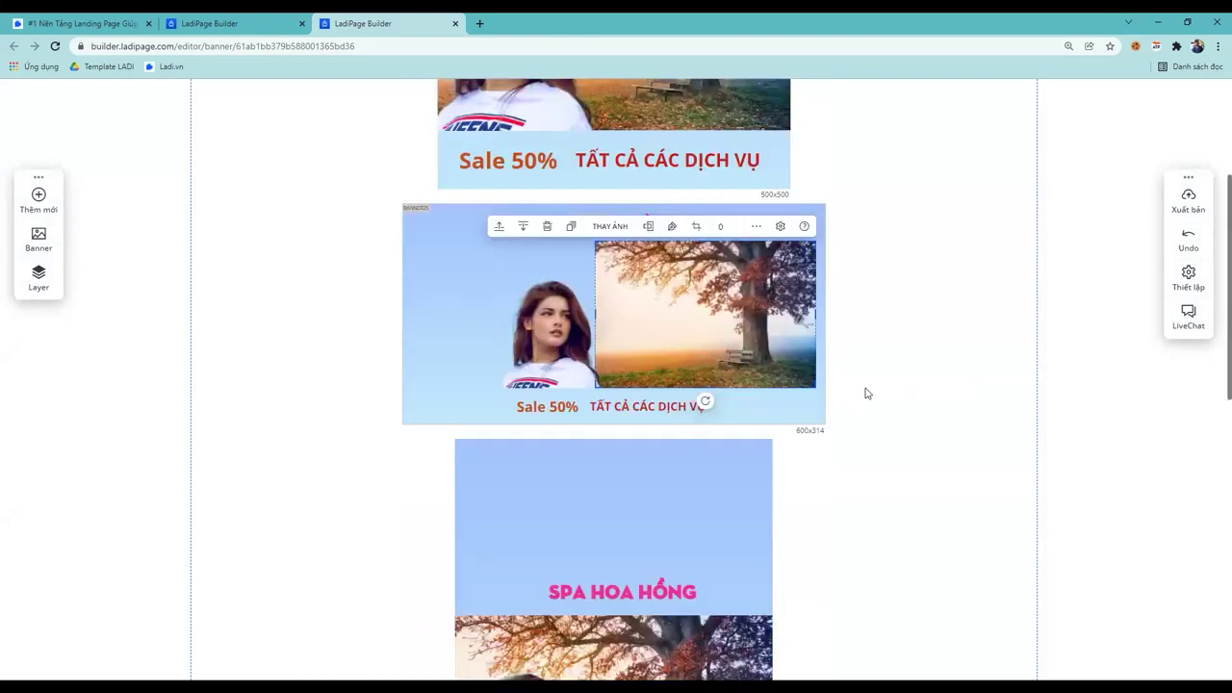
{"action": "left_click", "coordinate": [857, 334]}
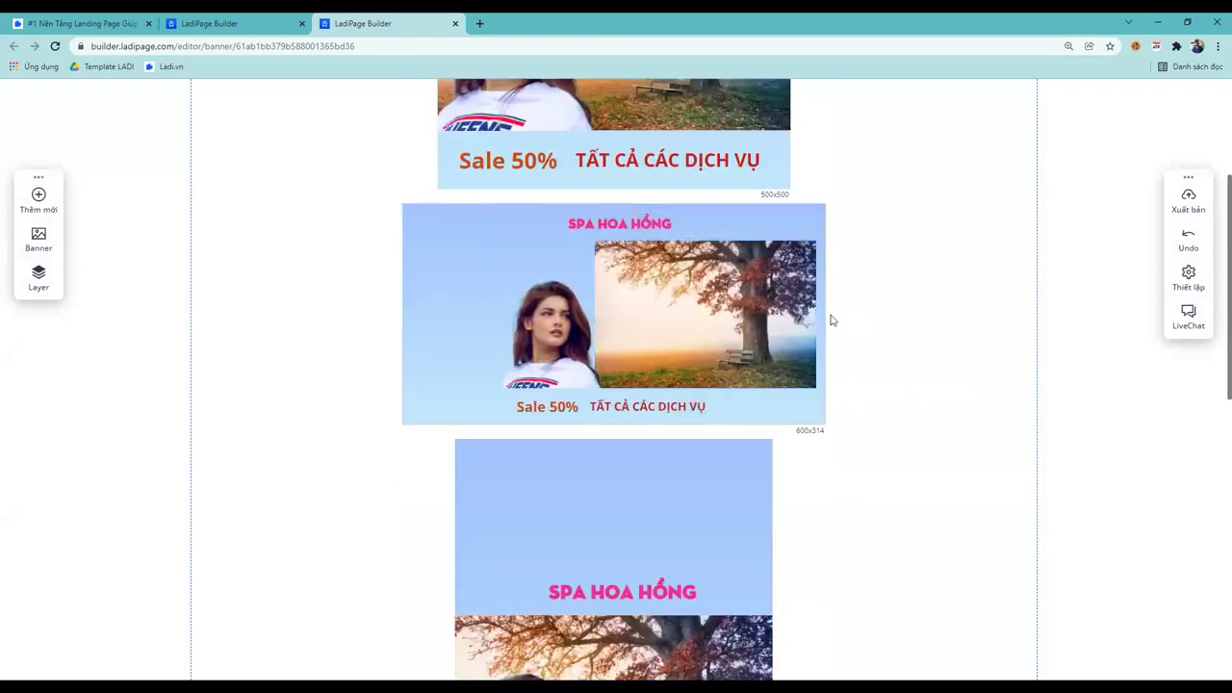
Try to select the elements of the 600x314 and 450x800 copies together as a group
{"action": "left_click_drag", "start_coordinate": [918, 300], "coordinate": [651, 565]}
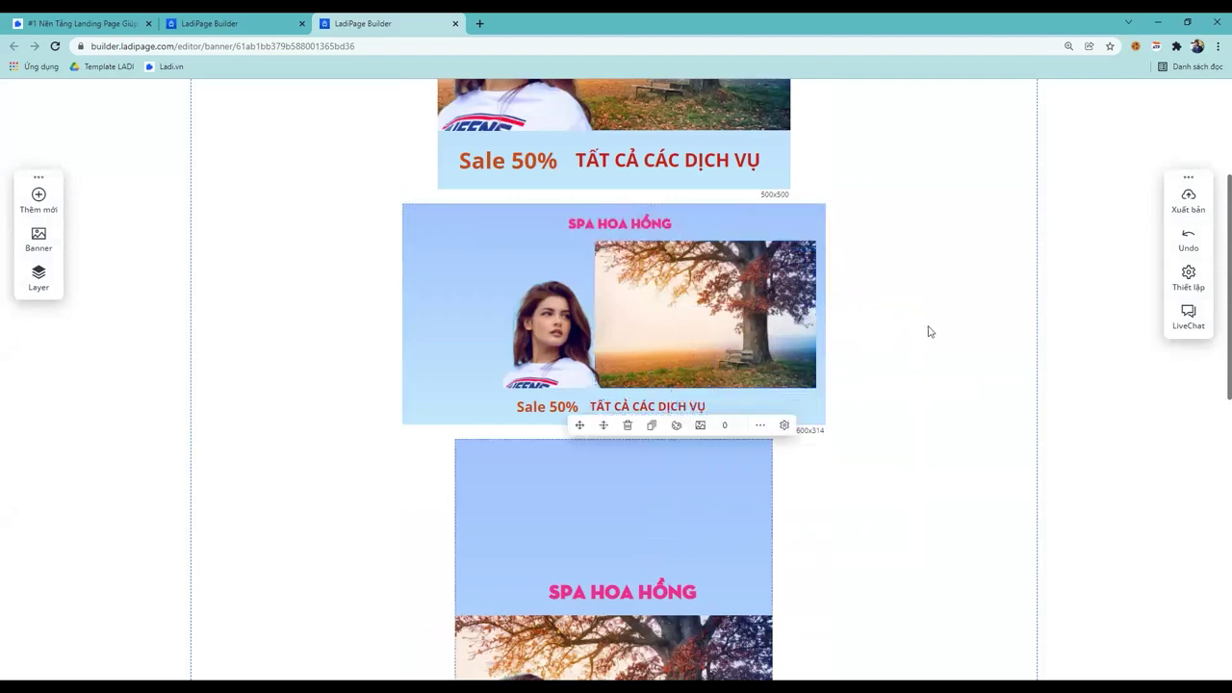
{"action": "left_click_drag", "start_coordinate": [908, 271], "coordinate": [674, 539]}
{"action": "scroll", "coordinate": [843, 488], "scroll_direction": "down", "scroll_amount": 2}
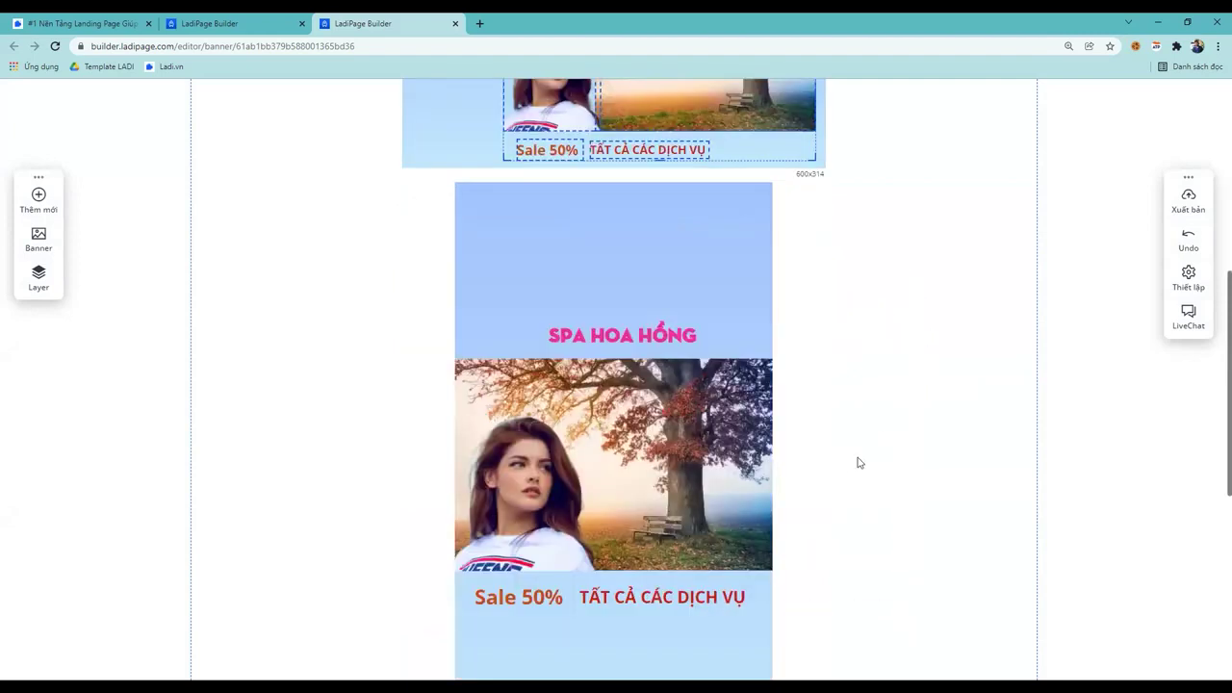
{"action": "scroll", "coordinate": [857, 462], "scroll_direction": "up", "scroll_amount": 1}
{"action": "left_click_drag", "start_coordinate": [885, 278], "coordinate": [534, 646]}
{"action": "left_click_drag", "start_coordinate": [583, 591], "coordinate": [548, 601]}
{"action": "left_click", "coordinate": [869, 372]}
{"action": "scroll", "coordinate": [869, 383], "scroll_direction": "down", "scroll_amount": 1}
{"action": "left_click_drag", "start_coordinate": [830, 385], "coordinate": [654, 513]}
{"action": "left_click", "coordinate": [737, 370]}
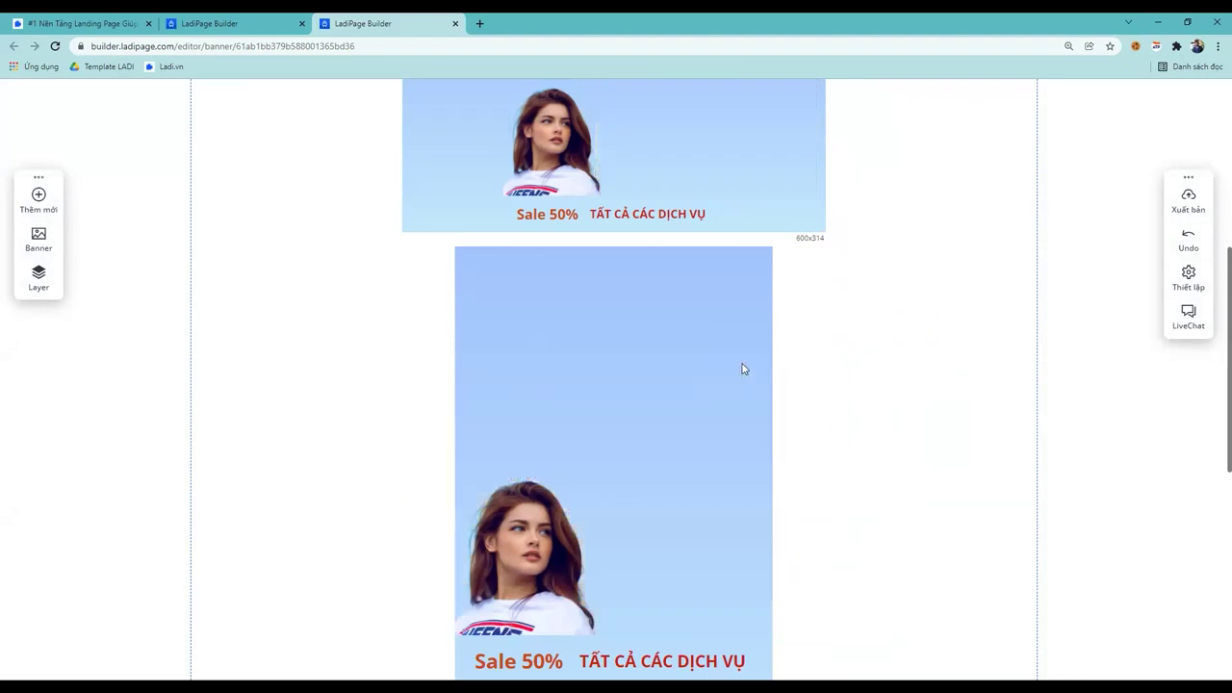
Try to delete the portrait and sale texts from the 600x314 copy, and undo until the headlines and tree photos are restored
{"action": "scroll", "coordinate": [883, 309], "scroll_direction": "up", "scroll_amount": 2}
{"action": "left_click_drag", "start_coordinate": [874, 315], "coordinate": [592, 564]}
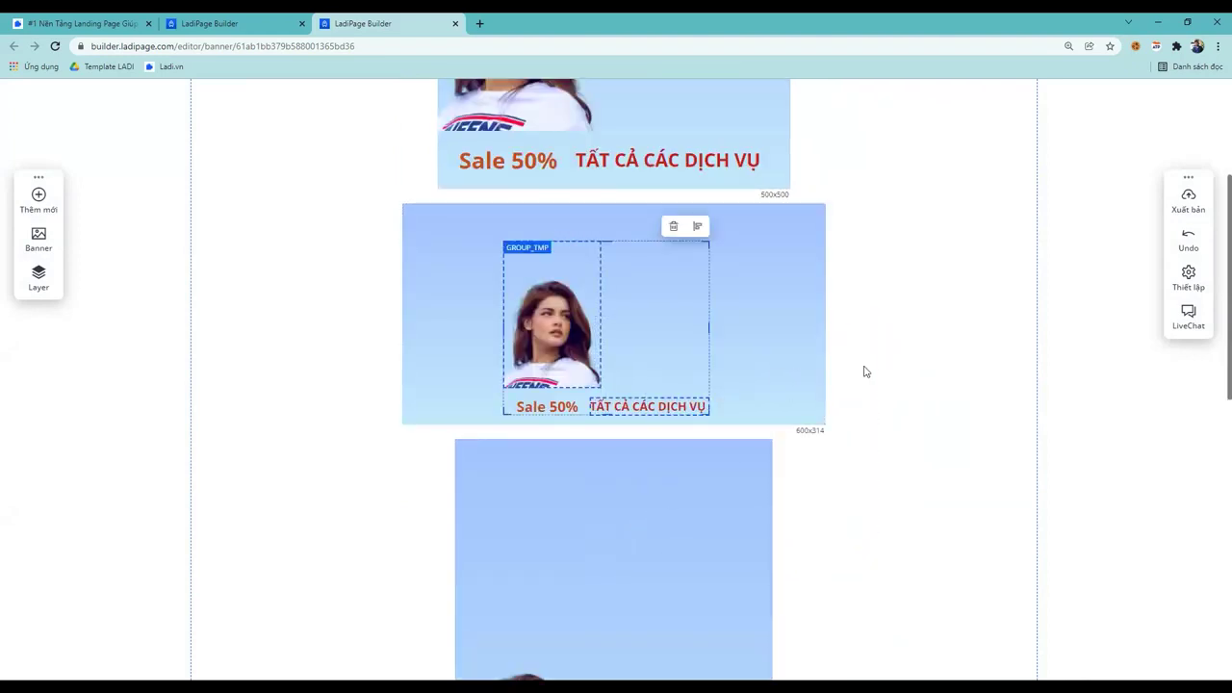
{"action": "key", "text": "Delete"}
{"action": "key", "text": "ctrl+z"}
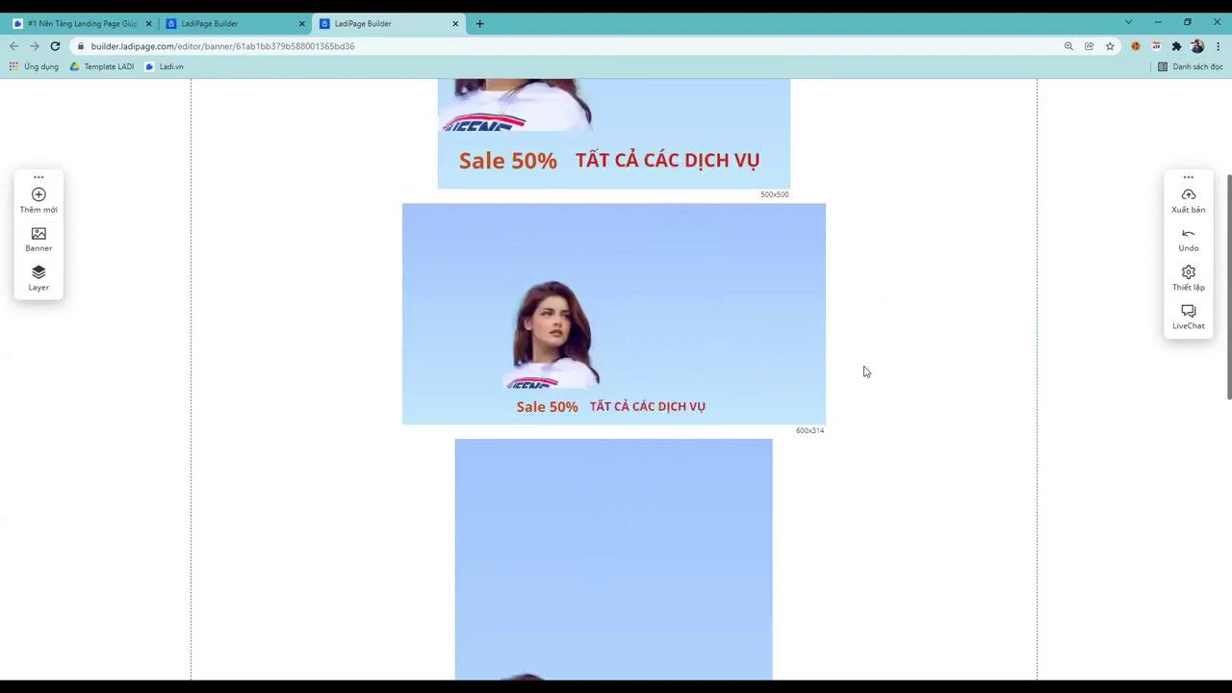
{"action": "scroll", "coordinate": [865, 371], "scroll_direction": "up", "scroll_amount": 3}
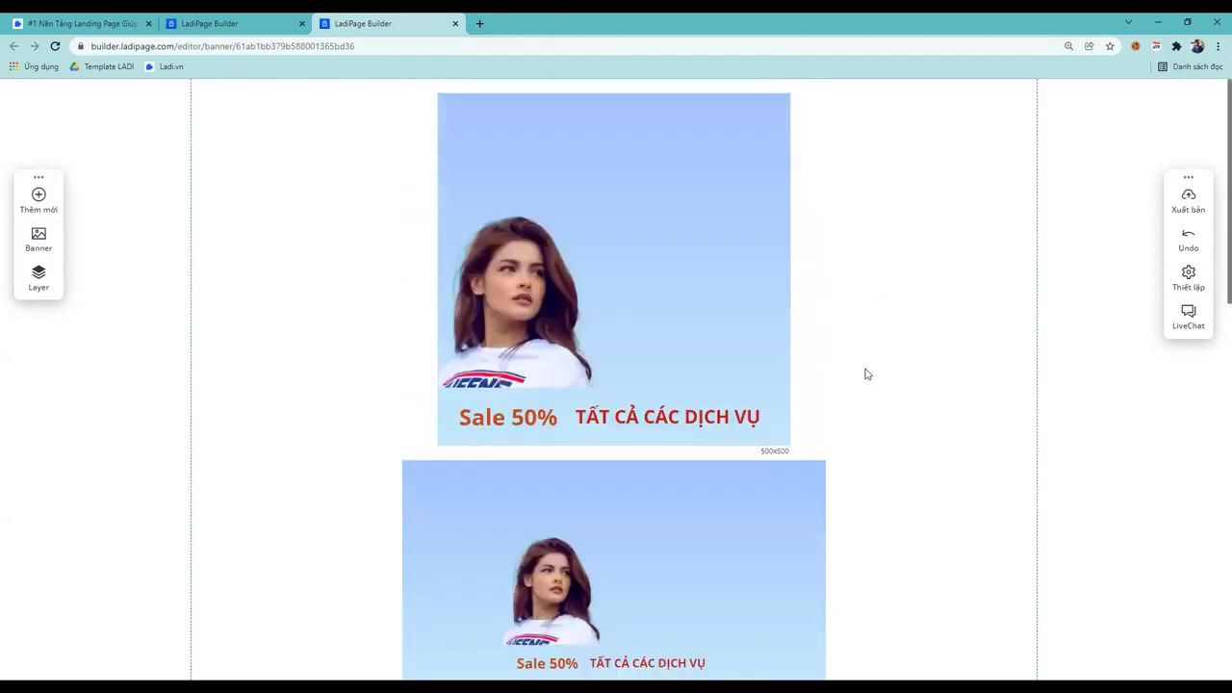
{"action": "key", "text": "ctrl+z"}
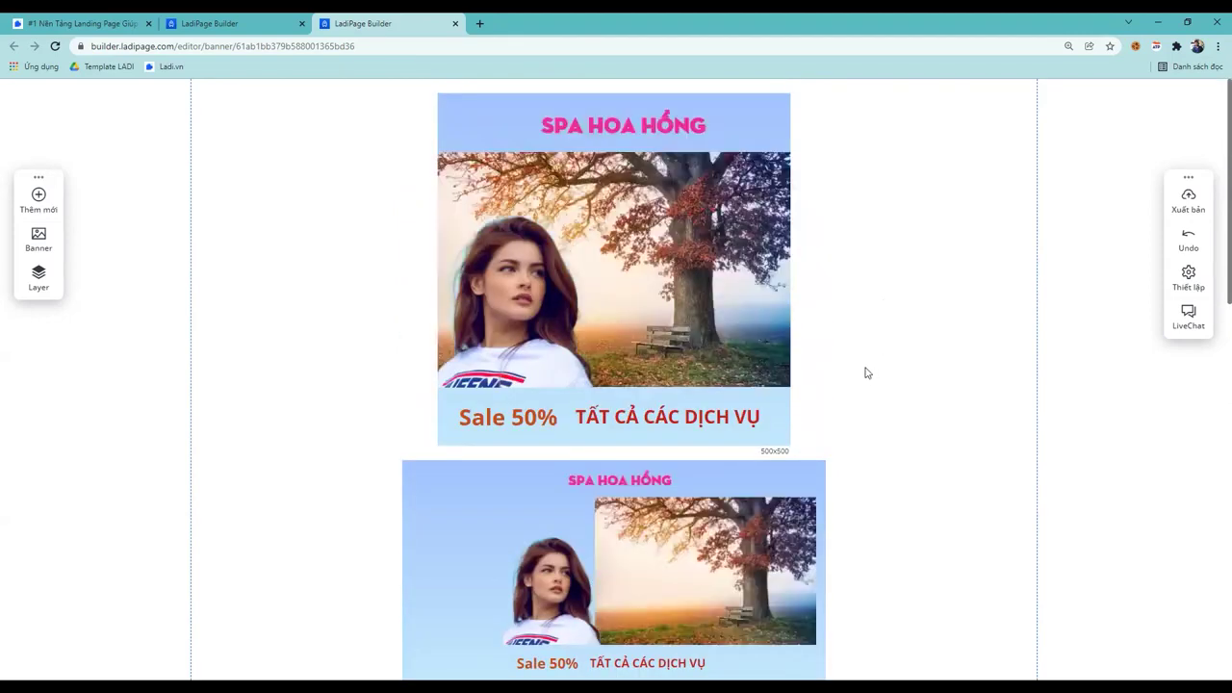
Move the SPA HOA HỒNG headline in the 600x314 copy into the empty area left of the tree photo, above the portrait
{"action": "scroll", "coordinate": [866, 371], "scroll_direction": "down", "scroll_amount": 3}
{"action": "scroll", "coordinate": [860, 371], "scroll_direction": "up", "scroll_amount": 1}
{"action": "left_click", "coordinate": [610, 316]}
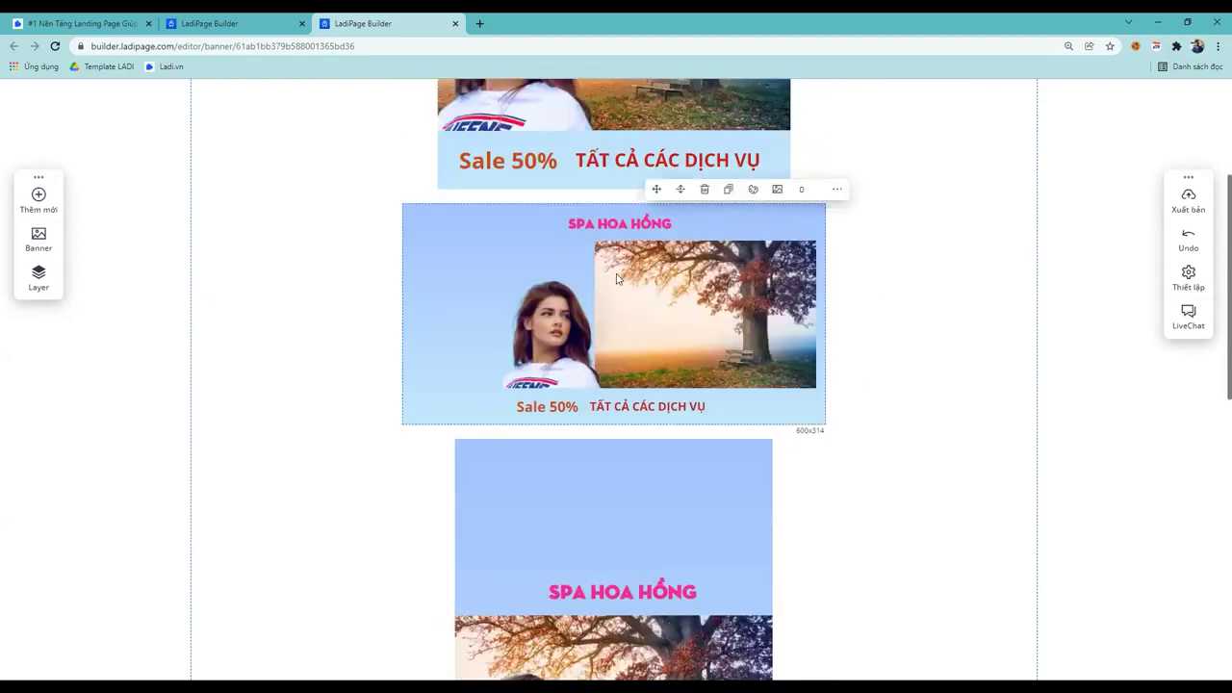
{"action": "left_click", "coordinate": [621, 226]}
{"action": "left_click_drag", "start_coordinate": [621, 228], "coordinate": [513, 249]}
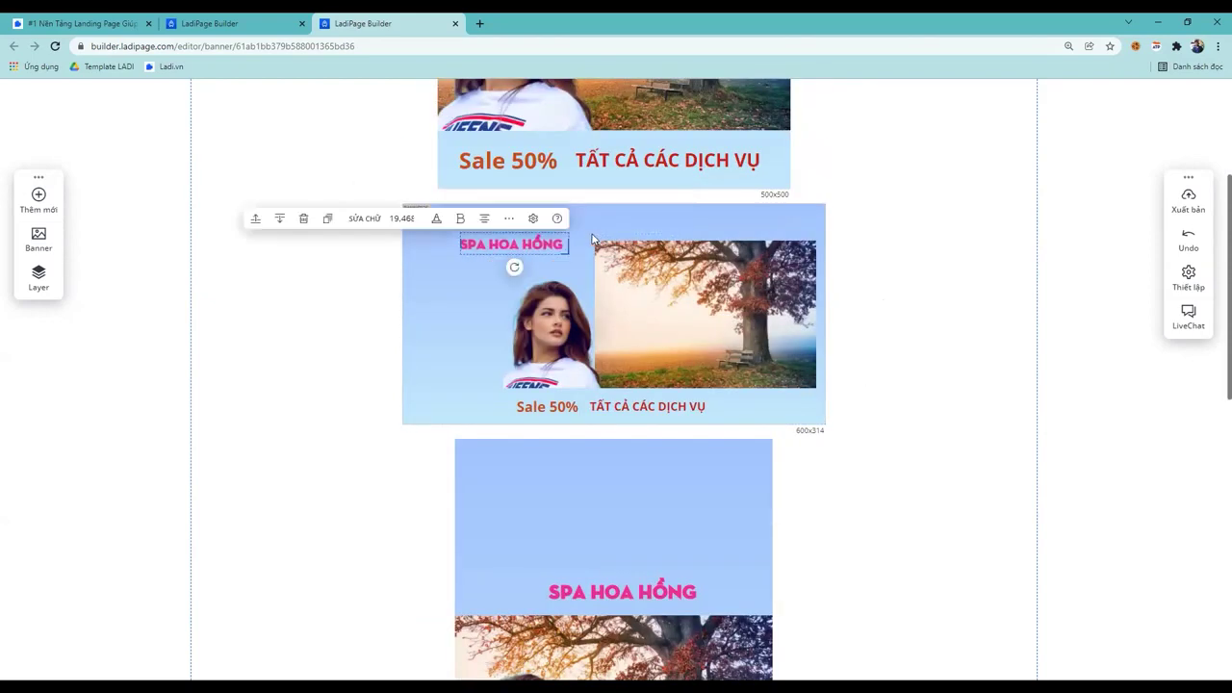
Stack the portrait, Sale 50% and TẤT CẢ CÁC DỊCH VỤ beneath the SPA HOA HỒNG headline in the 600x314 copy
{"action": "left_click", "coordinate": [551, 347]}
{"action": "left_click_drag", "start_coordinate": [491, 326], "coordinate": [442, 327]}
{"action": "left_click", "coordinate": [569, 410]}
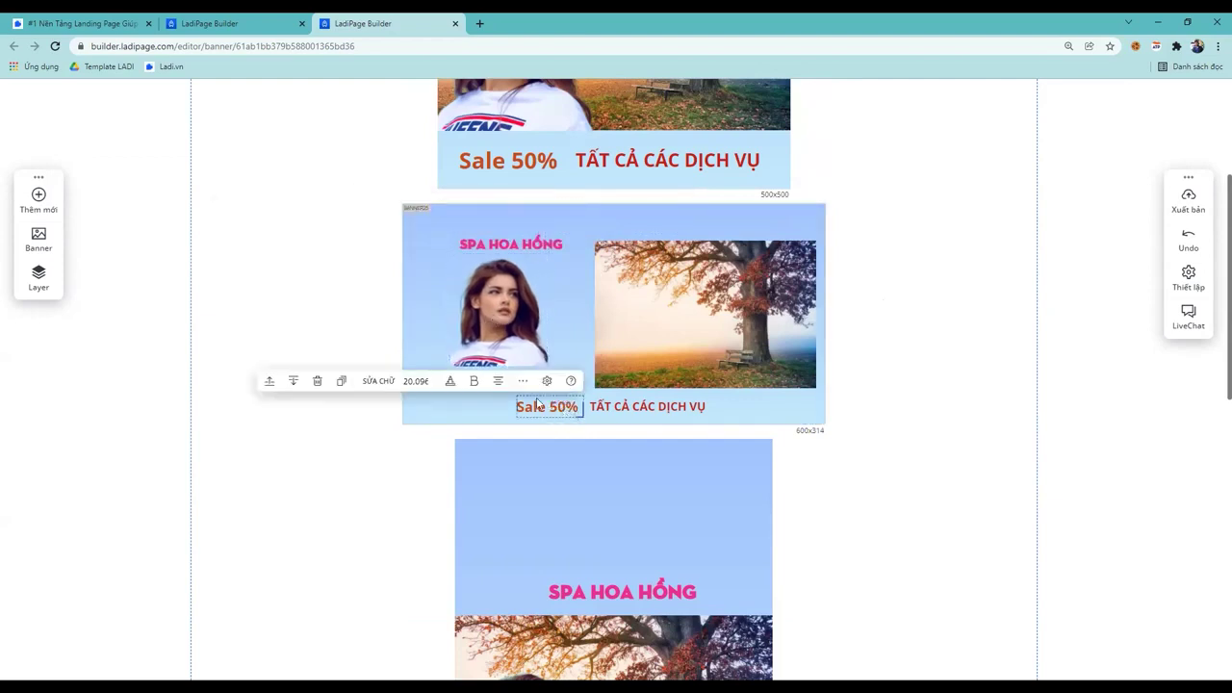
{"action": "left_click_drag", "start_coordinate": [568, 414], "coordinate": [519, 393]}
{"action": "left_click", "coordinate": [651, 416]}
{"action": "left_click_drag", "start_coordinate": [653, 414], "coordinate": [495, 414]}
{"action": "left_click", "coordinate": [643, 413]}
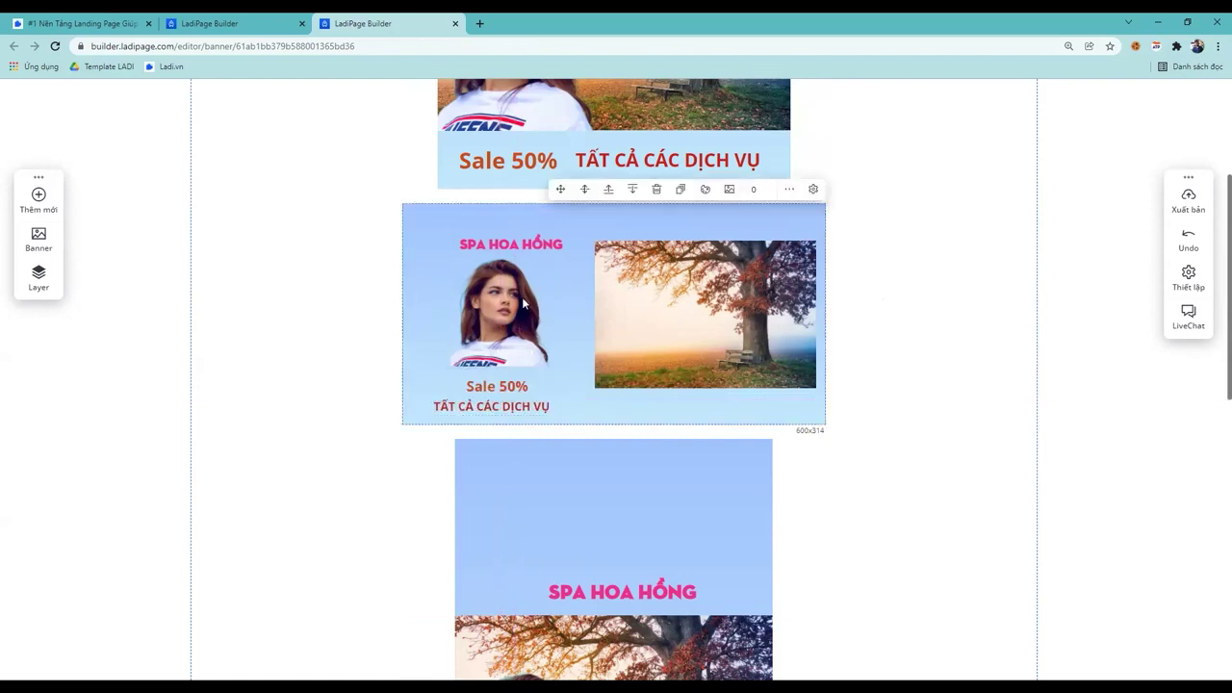
Shift the tree photo in the 600x314 copy slightly up and closer to the portrait
{"action": "left_click", "coordinate": [528, 311]}
{"action": "left_click", "coordinate": [712, 332]}
{"action": "left_click_drag", "start_coordinate": [712, 332], "coordinate": [708, 323]}
{"action": "left_click", "coordinate": [929, 391]}
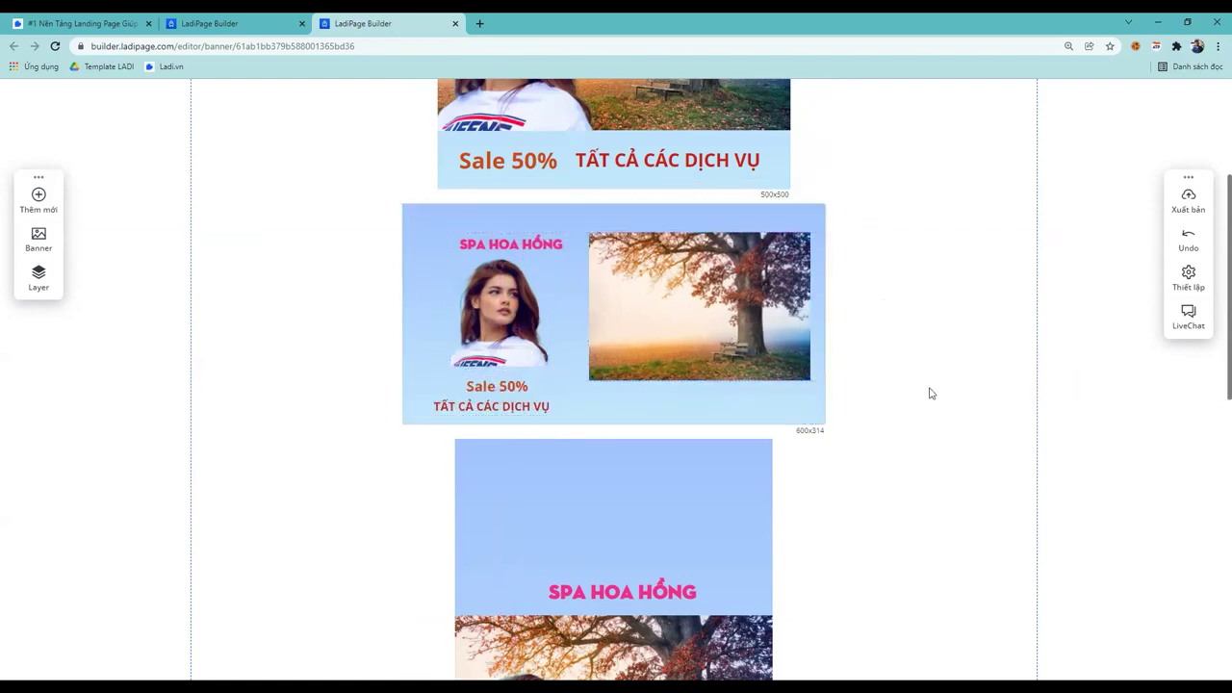
Resize the original 500x500 banner into the "20 Size - Google Ads" set and confirm generating the copies
{"action": "scroll", "coordinate": [928, 396], "scroll_direction": "down", "scroll_amount": 2}
{"action": "scroll", "coordinate": [926, 406], "scroll_direction": "down", "scroll_amount": 2}
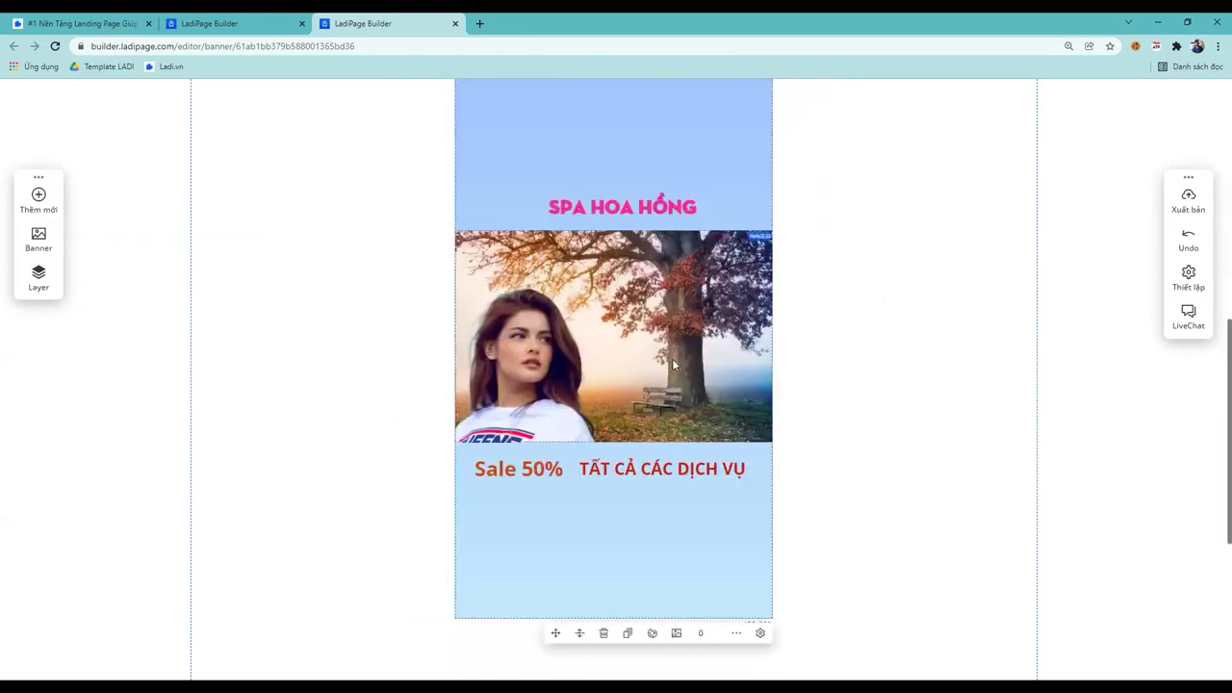
{"action": "scroll", "coordinate": [673, 362], "scroll_direction": "up", "scroll_amount": 2}
{"action": "scroll", "coordinate": [687, 357], "scroll_direction": "up", "scroll_amount": 4}
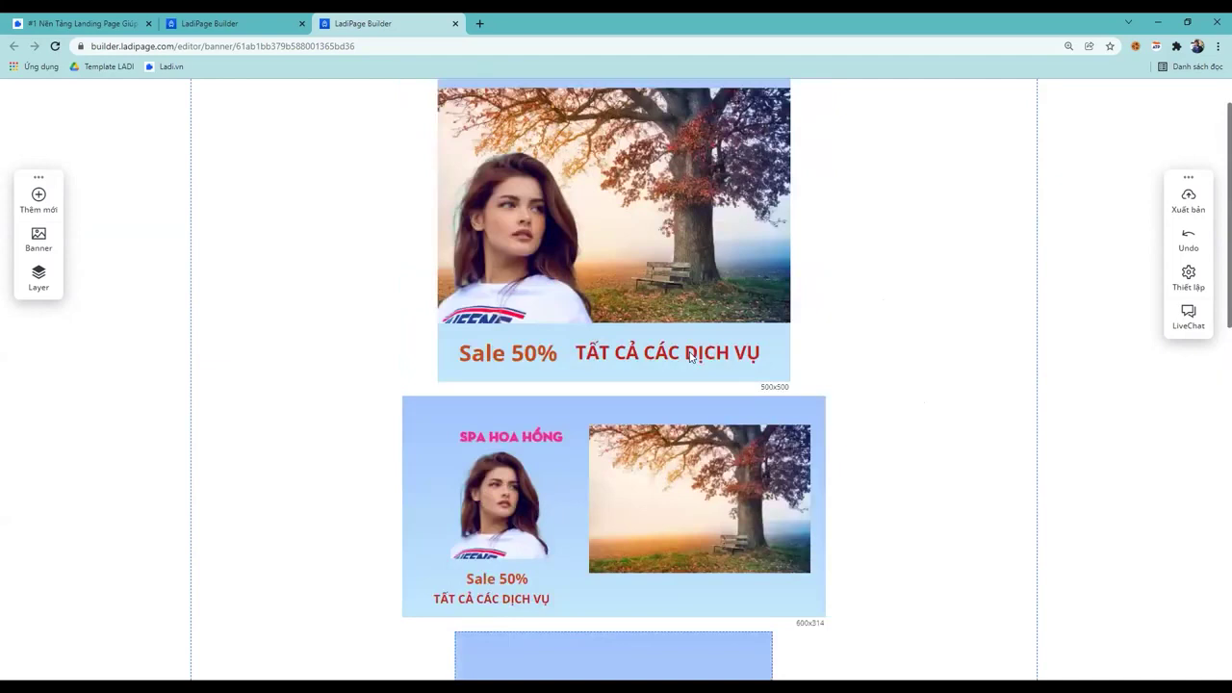
{"action": "scroll", "coordinate": [691, 356], "scroll_direction": "up", "scroll_amount": 1}
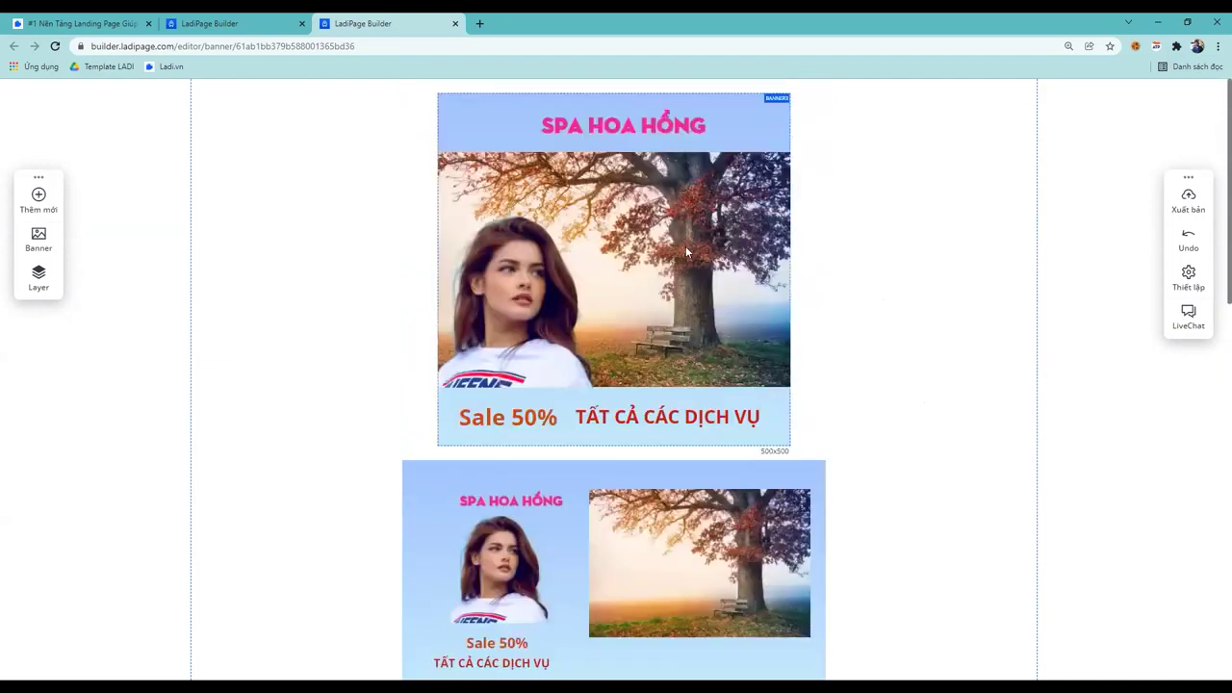
{"action": "left_click", "coordinate": [746, 143]}
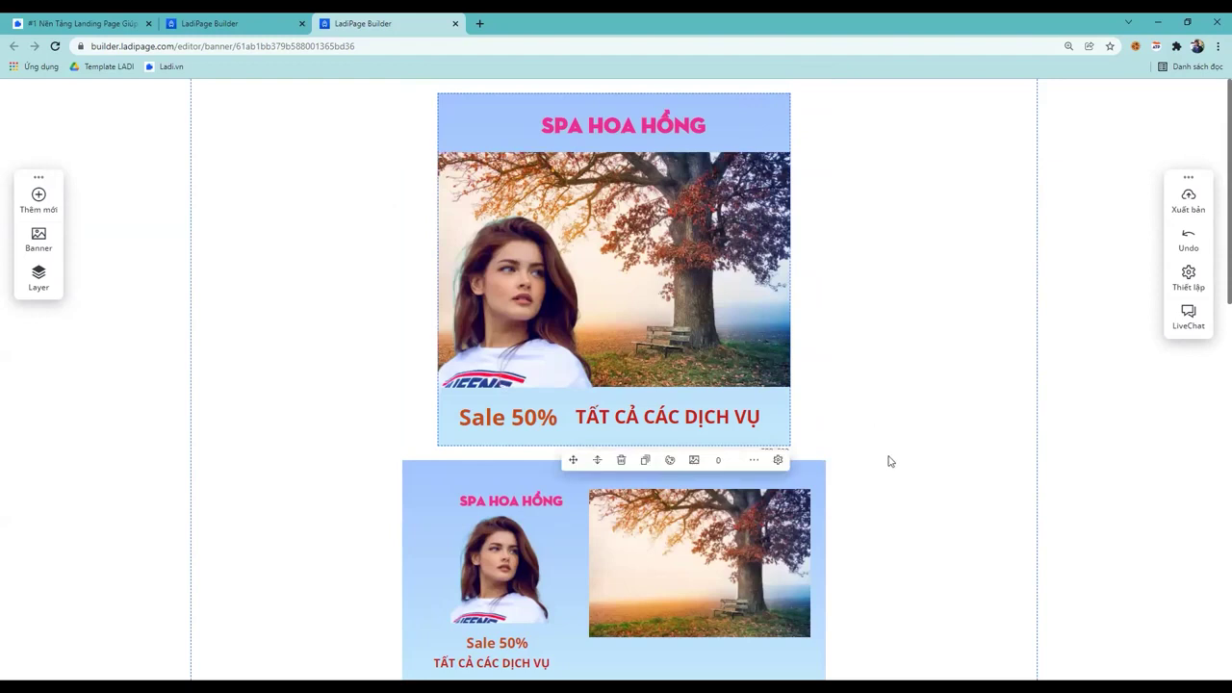
{"action": "left_click", "coordinate": [778, 461]}
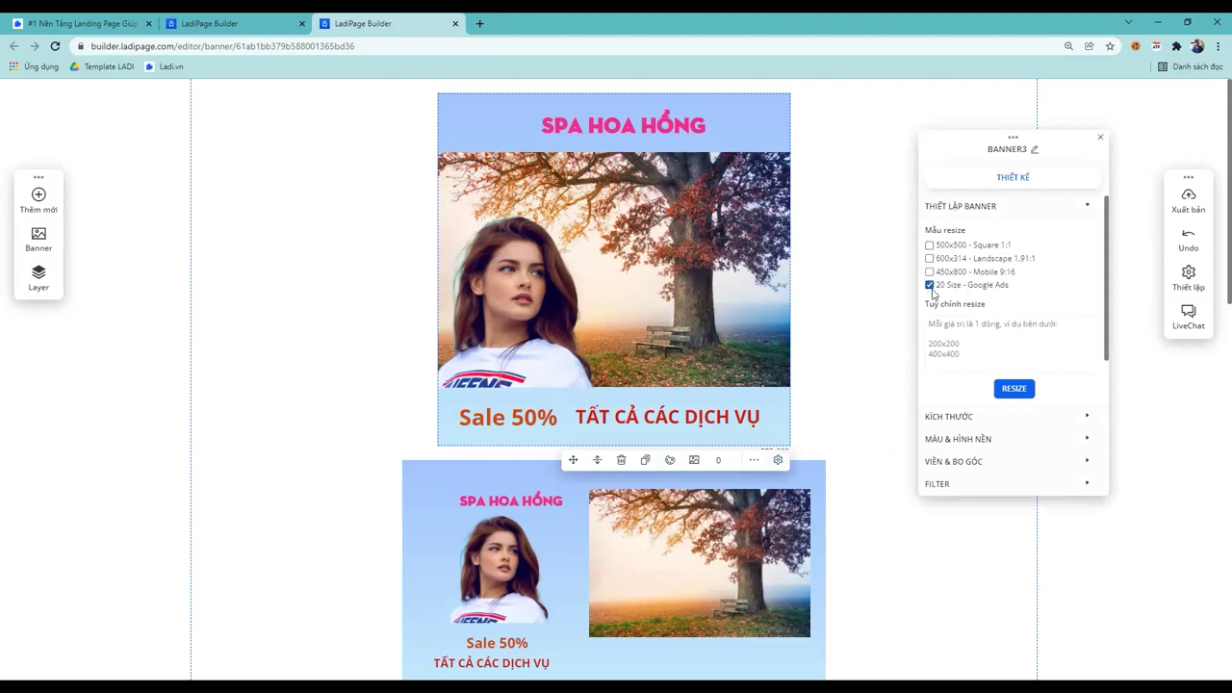
{"action": "left_click", "coordinate": [1017, 392]}
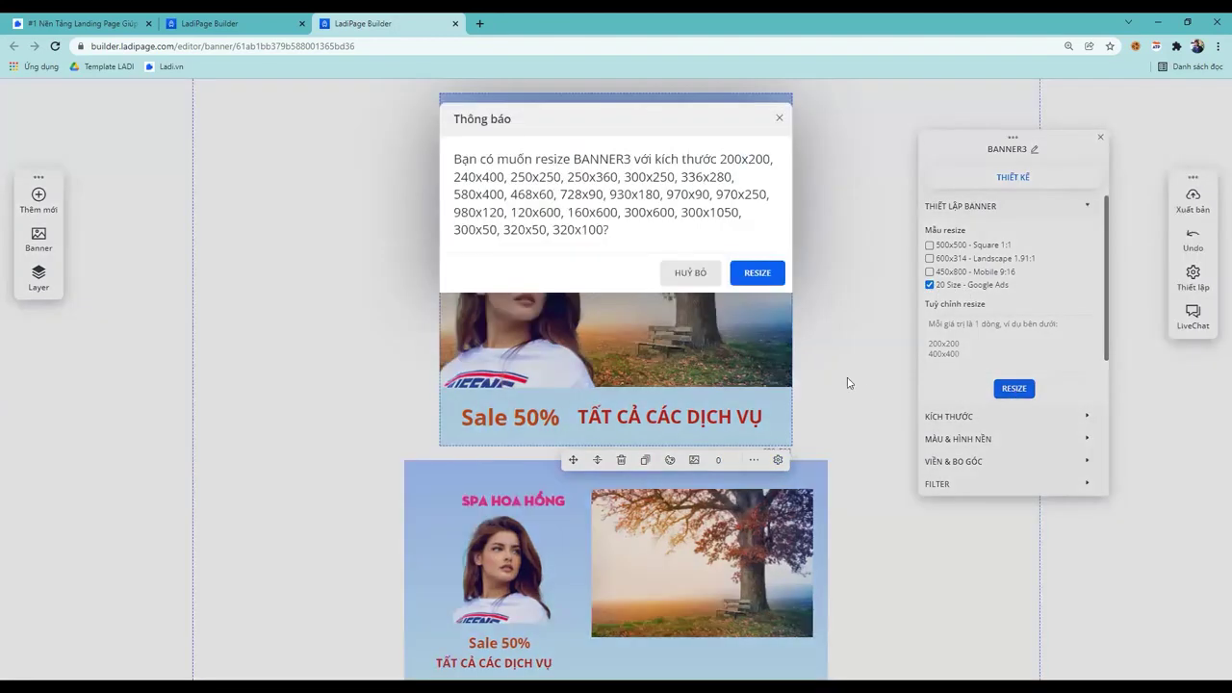
{"action": "left_click", "coordinate": [762, 276]}
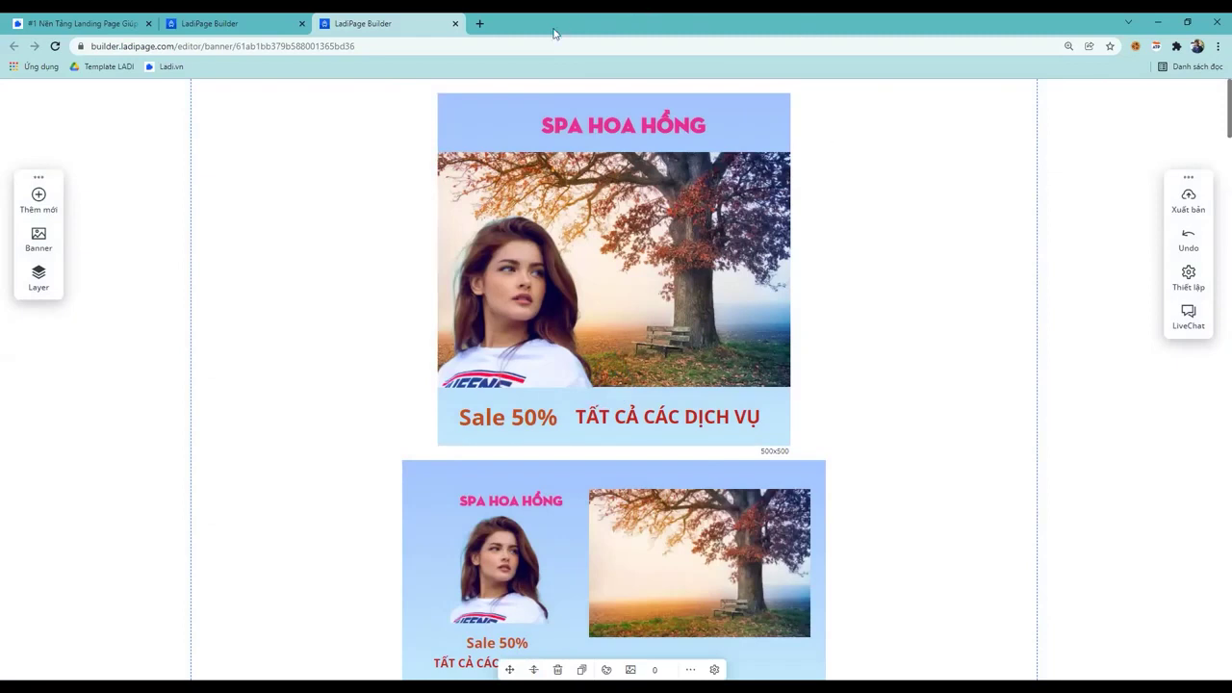
Open the news site dantri.com.vn in a new browser tab
{"action": "left_click", "coordinate": [480, 23]}
{"action": "left_click", "coordinate": [526, 48]}
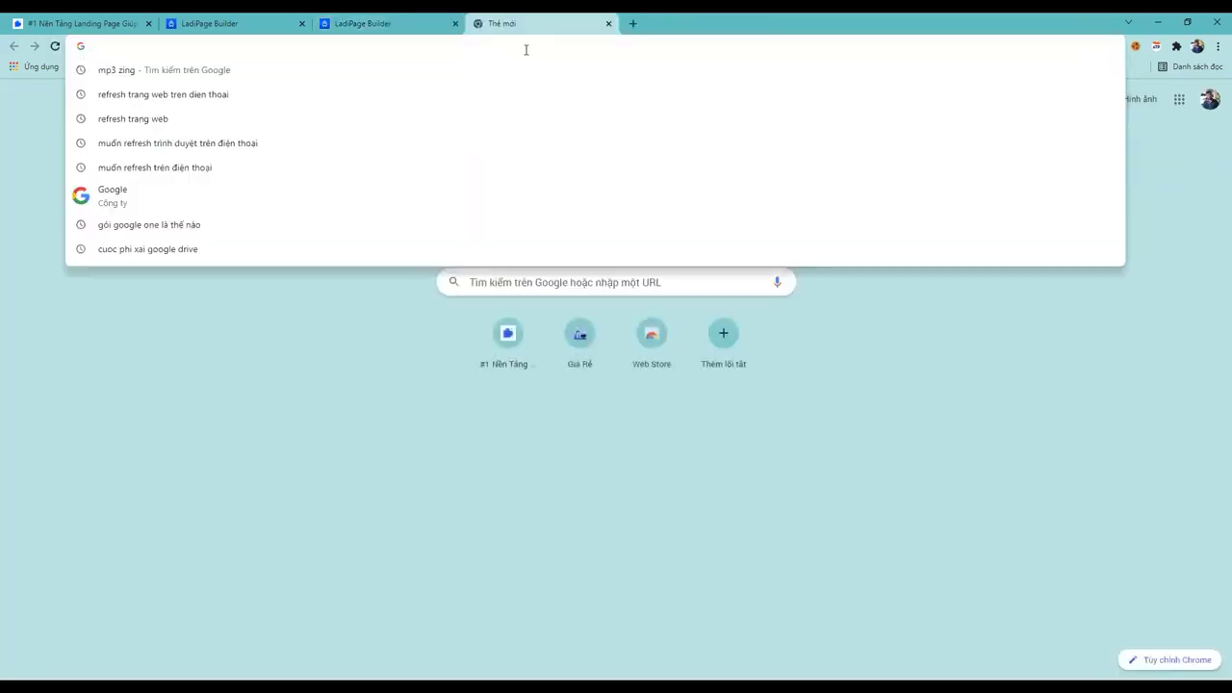
{"action": "type", "text": "DAN"}
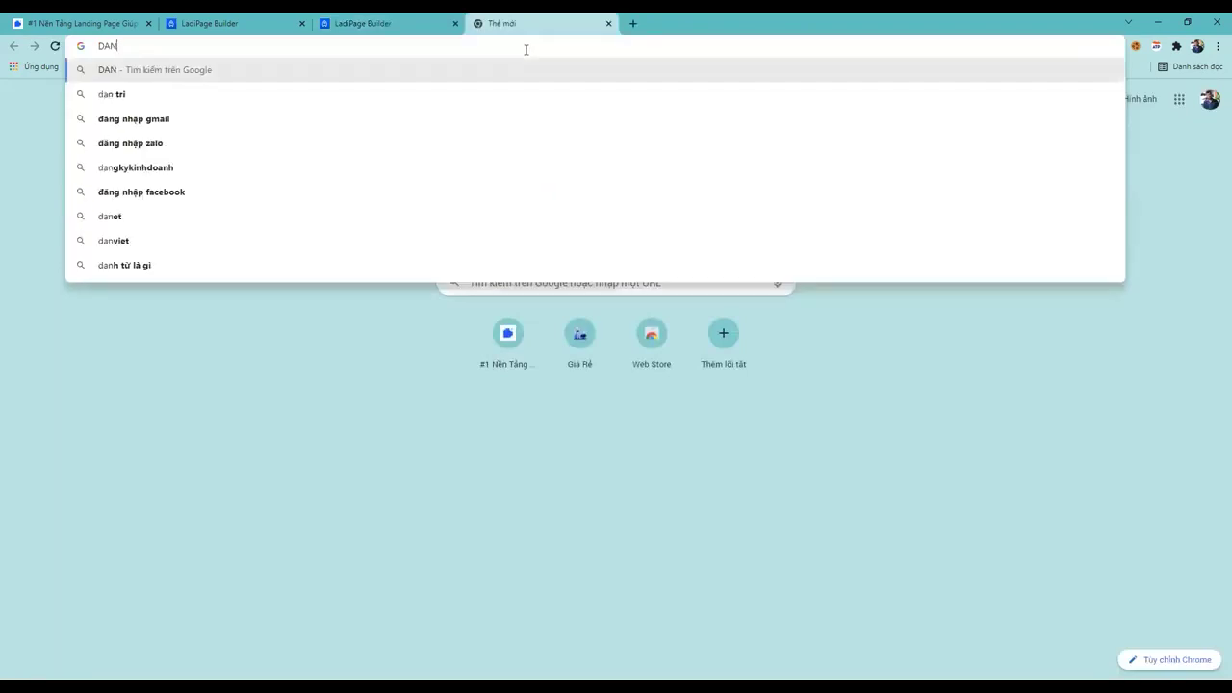
{"action": "key", "text": "BackSpace"}
{"action": "key", "text": "BackSpace"}
{"action": "key", "text": "BackSpace"}
{"action": "key", "text": "Escape"}
{"action": "type", "text": "dan"}
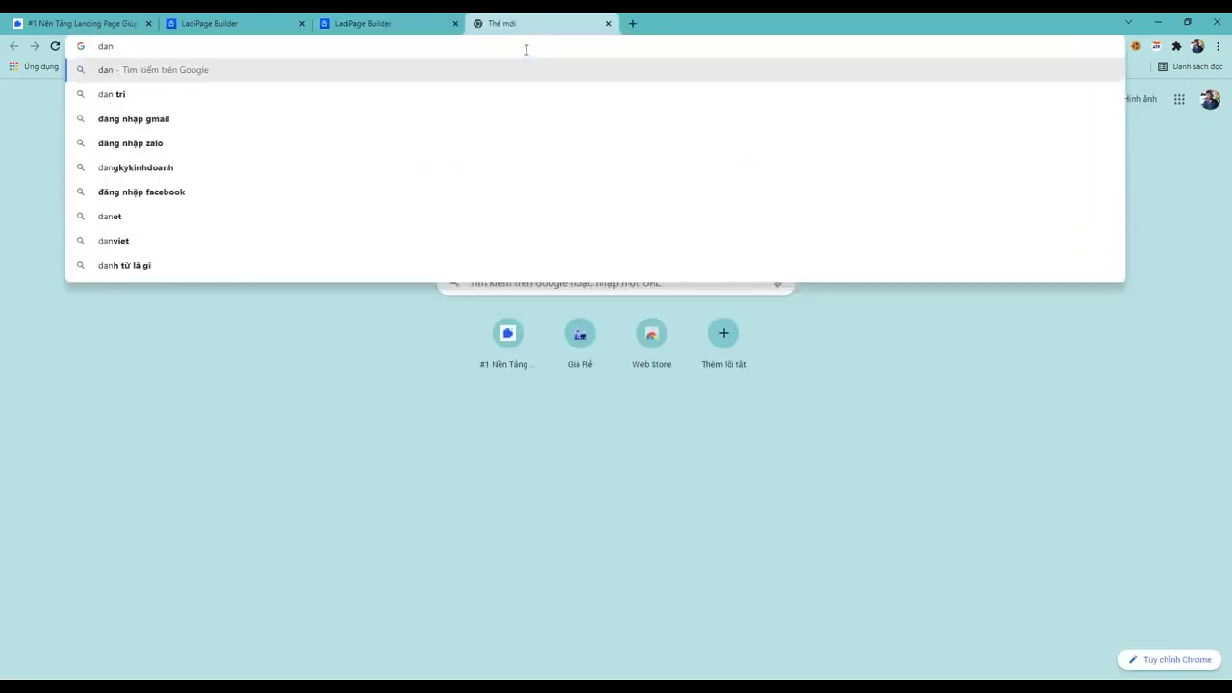
{"action": "key", "text": "BackSpace"}
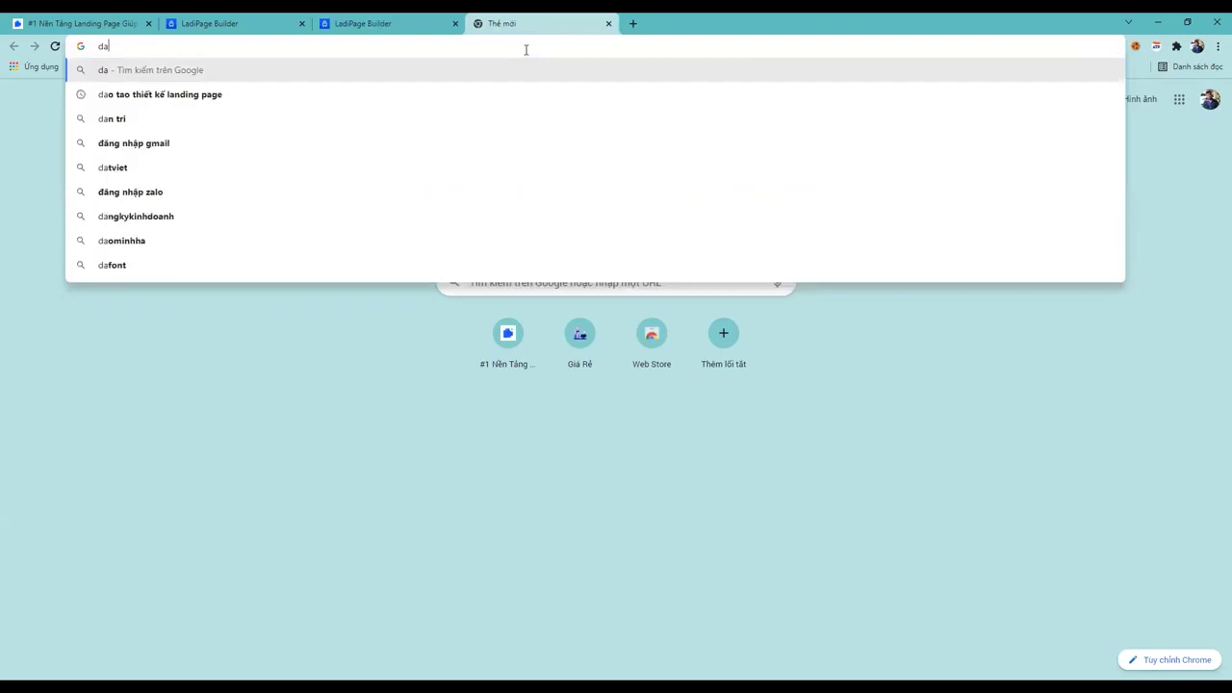
{"action": "type", "text": "ntr"}
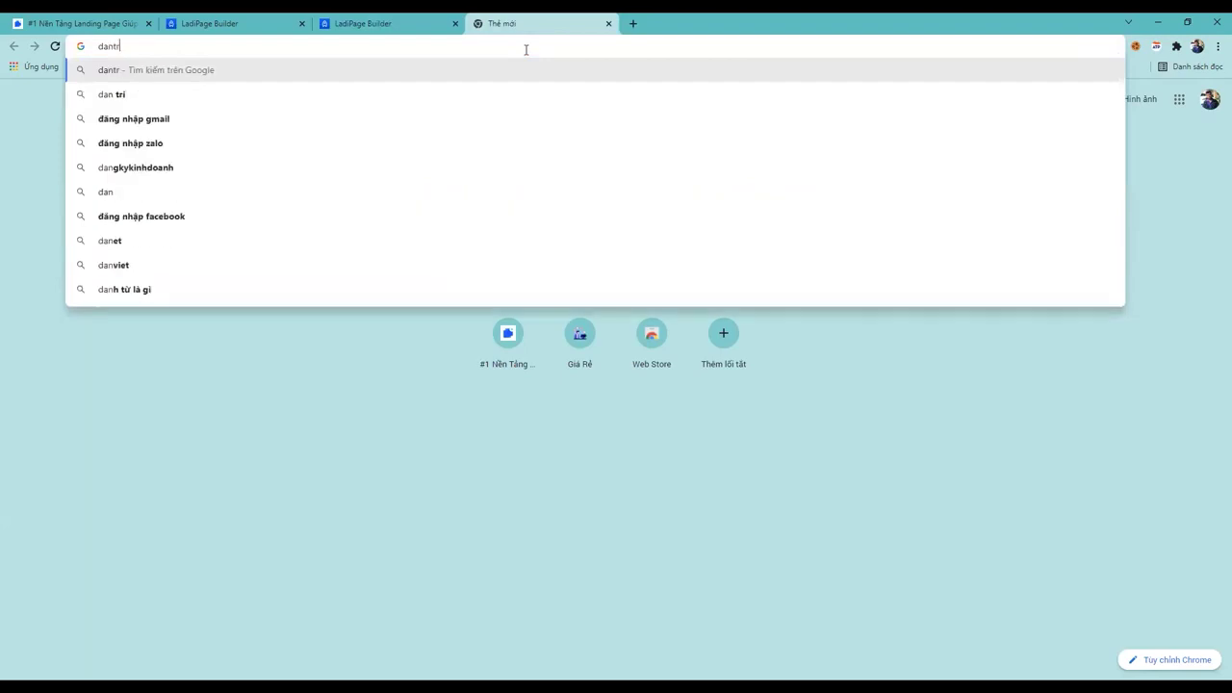
{"action": "type", "text": "i.com.vn"}
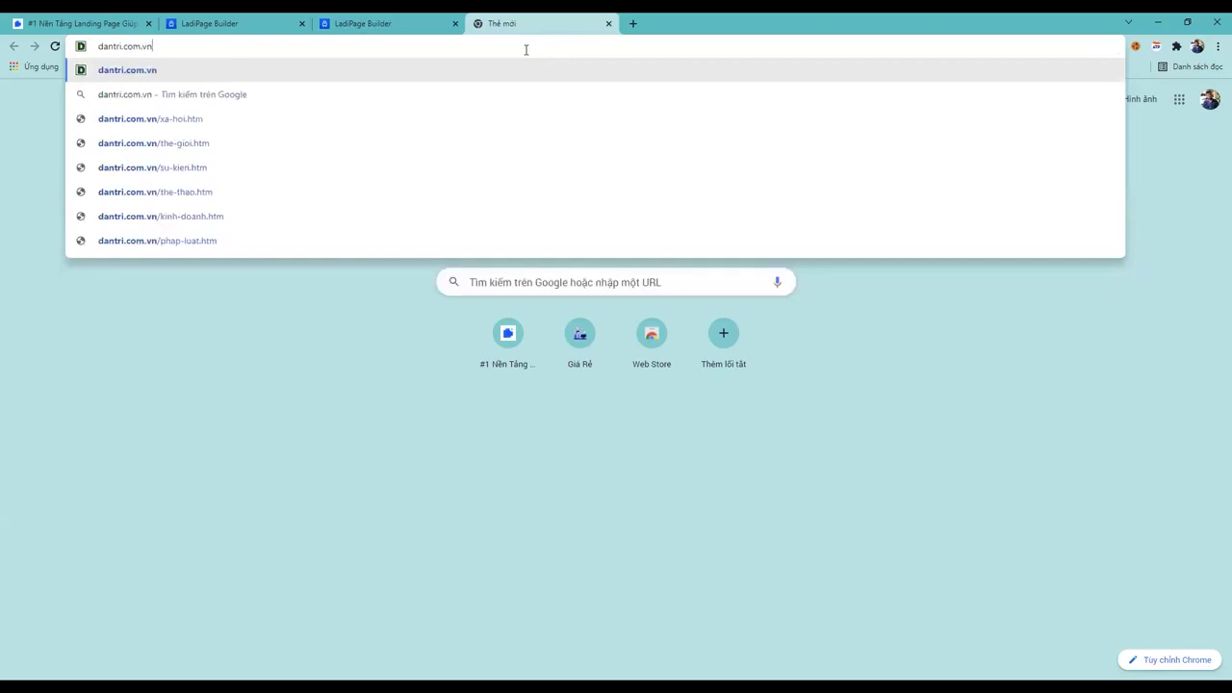
{"action": "key", "text": "Return"}
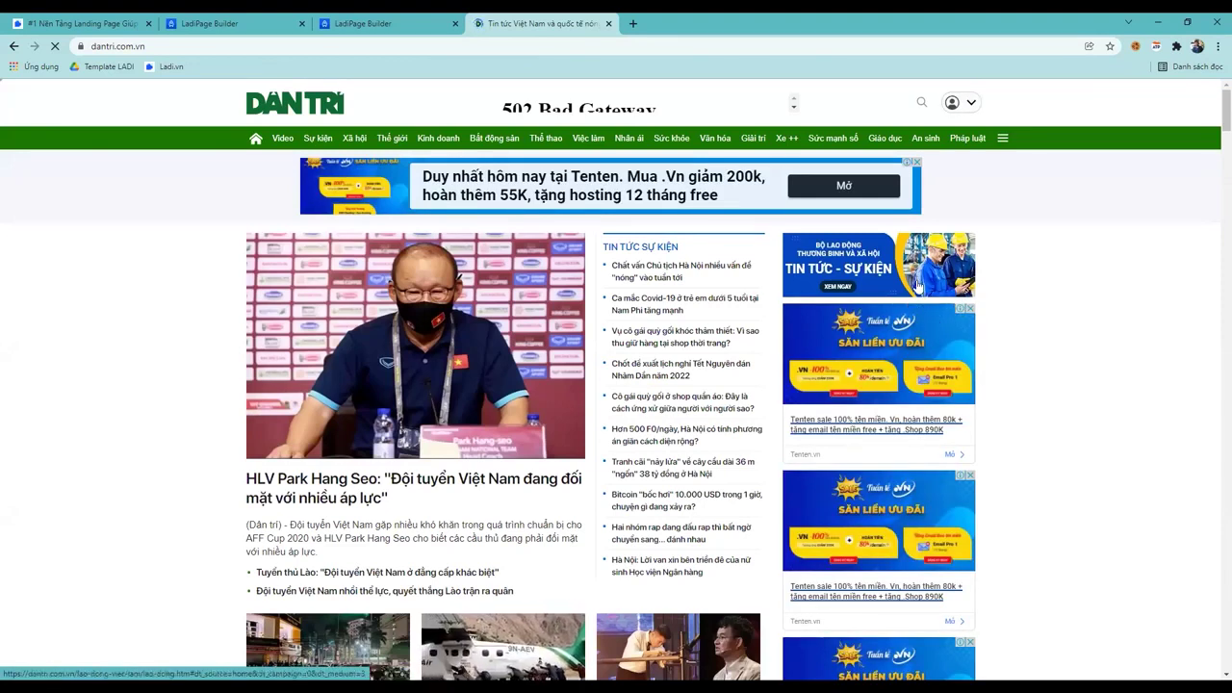
Examine the sizes and placements of the advertising banners along the Dân Trí homepage
{"action": "scroll", "coordinate": [905, 354], "scroll_direction": "down", "scroll_amount": 5}
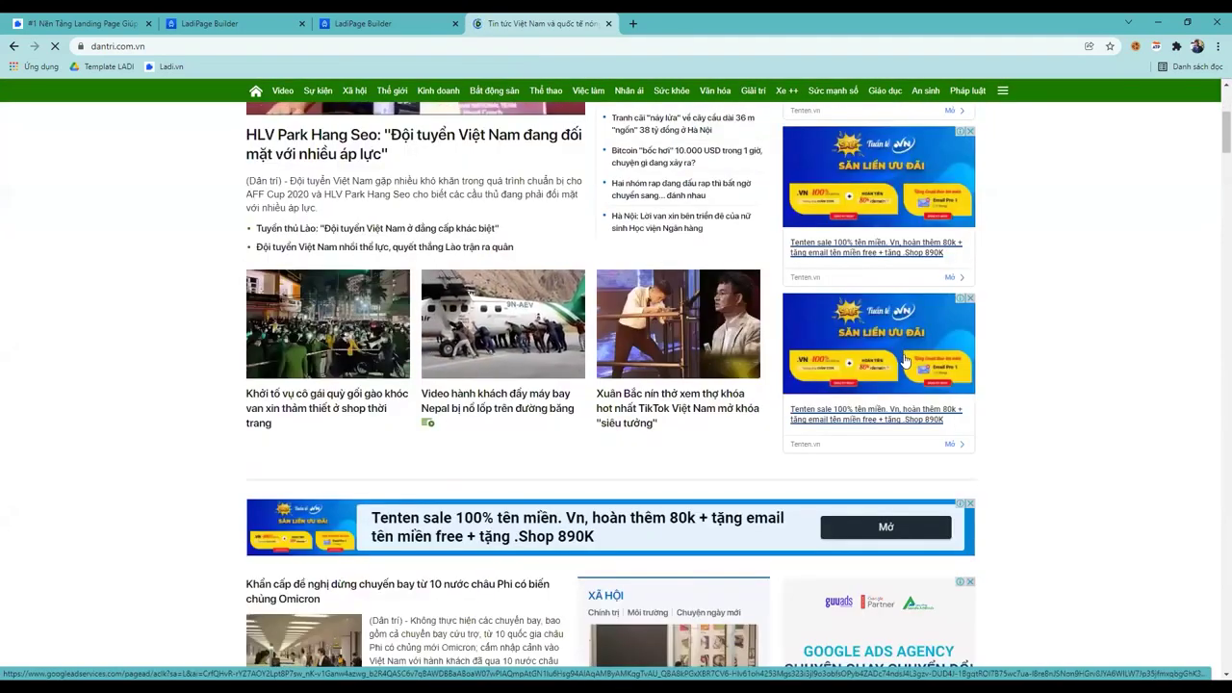
{"action": "scroll", "coordinate": [905, 356], "scroll_direction": "down", "scroll_amount": 3}
{"action": "scroll", "coordinate": [904, 362], "scroll_direction": "down", "scroll_amount": 1}
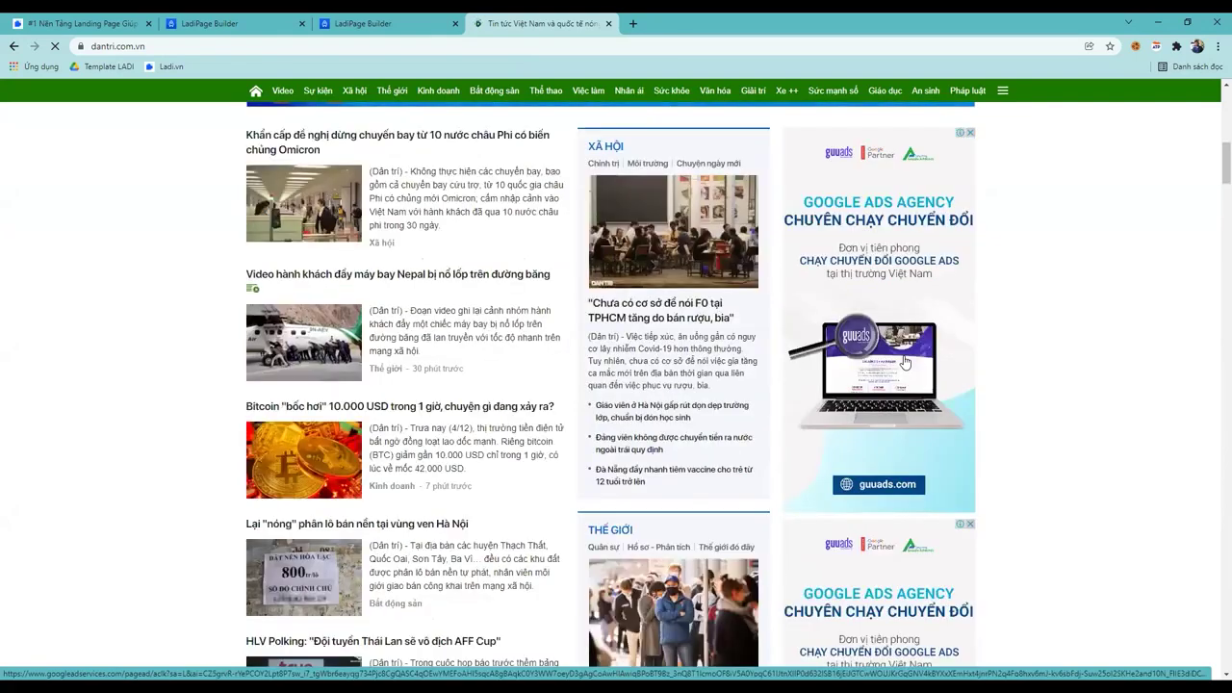
{"action": "scroll", "coordinate": [886, 371], "scroll_direction": "up", "scroll_amount": 1}
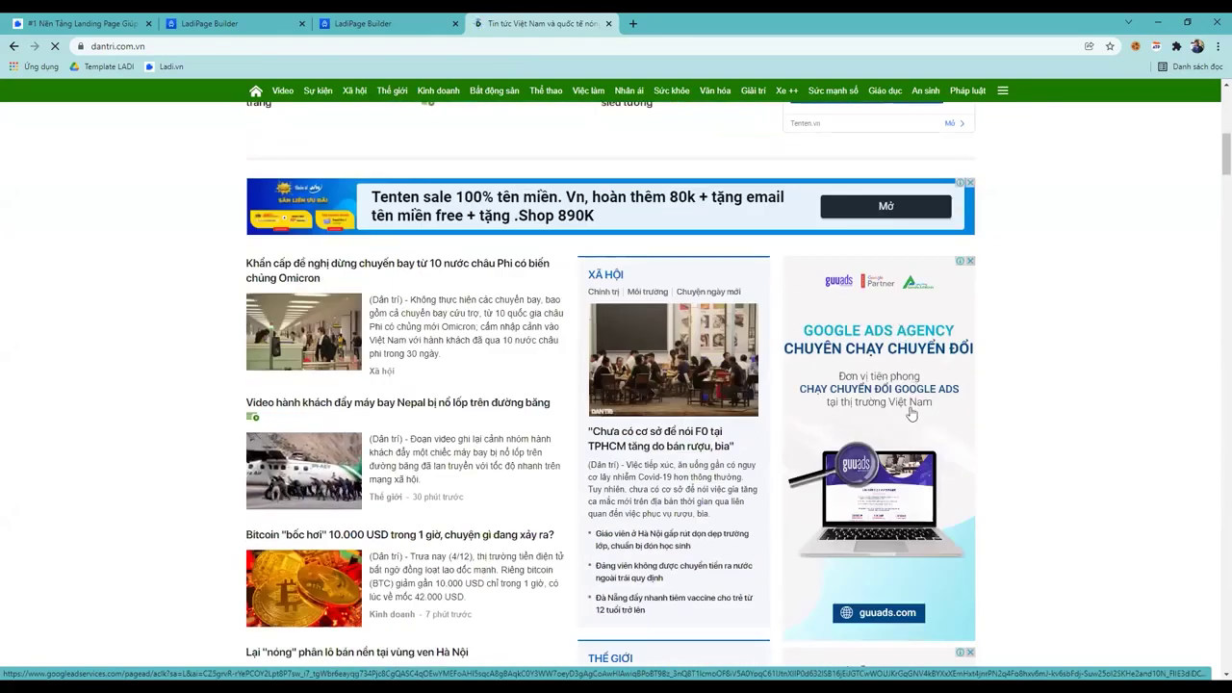
{"action": "scroll", "coordinate": [900, 404], "scroll_direction": "down", "scroll_amount": 2}
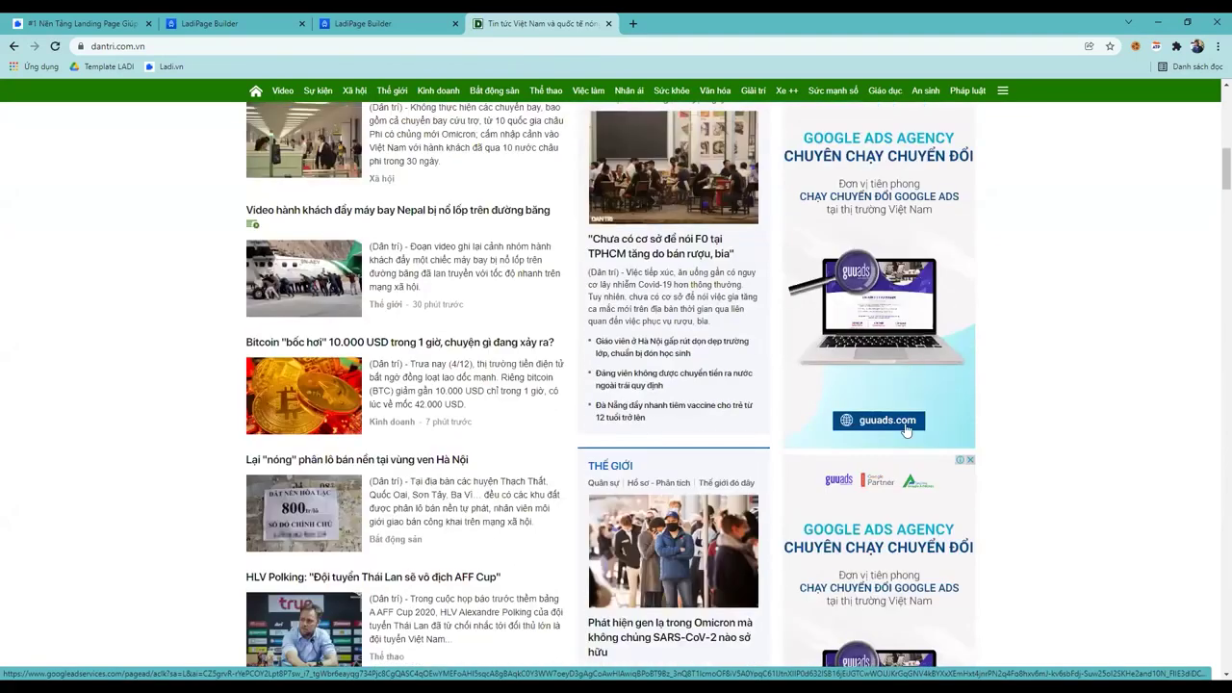
{"action": "scroll", "coordinate": [895, 443], "scroll_direction": "down", "scroll_amount": 4}
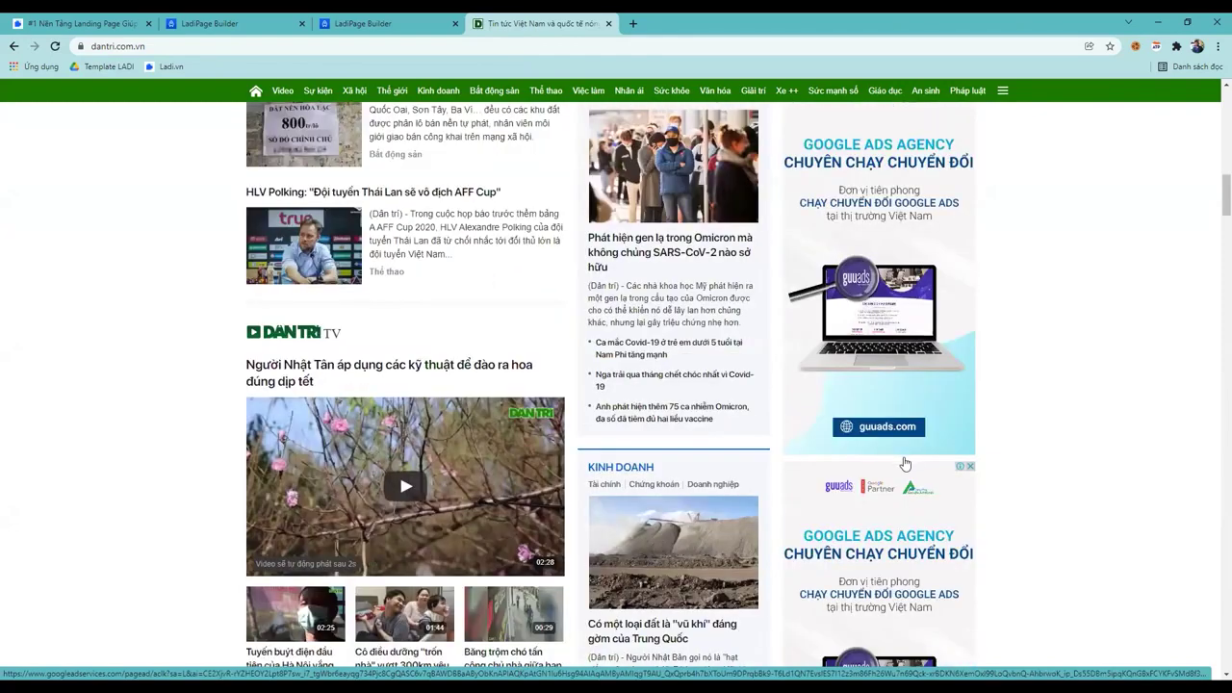
{"action": "scroll", "coordinate": [904, 465], "scroll_direction": "down", "scroll_amount": 5}
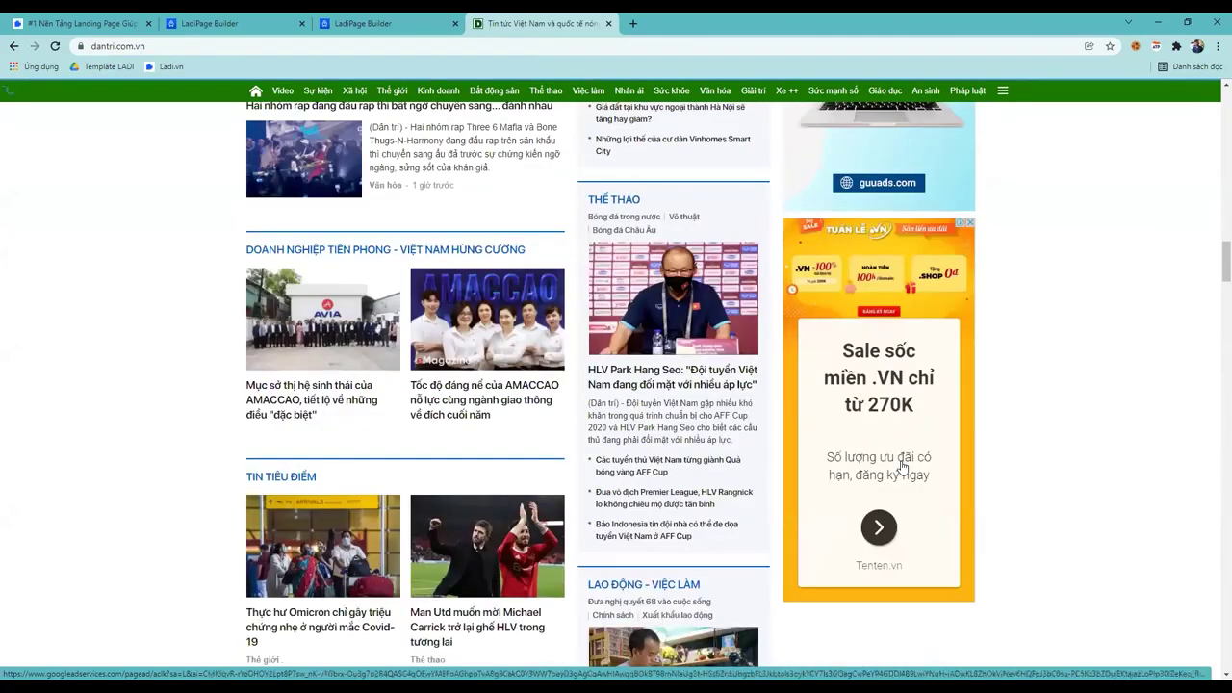
{"action": "scroll", "coordinate": [902, 469], "scroll_direction": "down", "scroll_amount": 3}
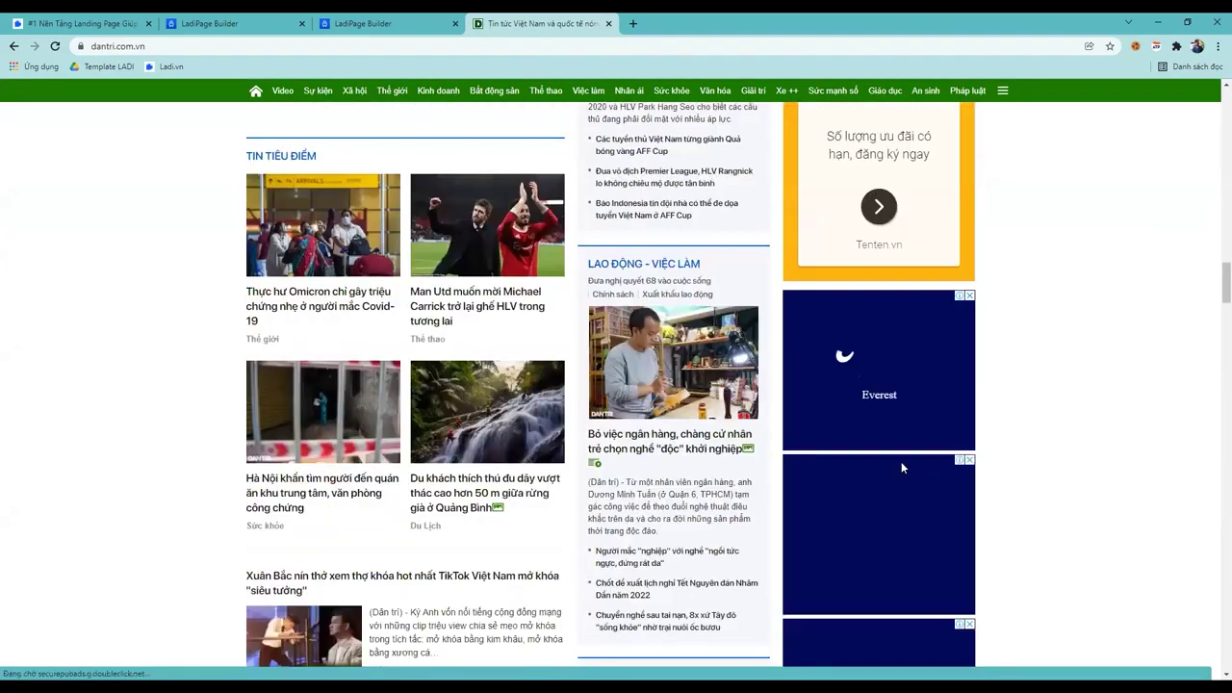
{"action": "scroll", "coordinate": [847, 271], "scroll_direction": "down", "scroll_amount": 2}
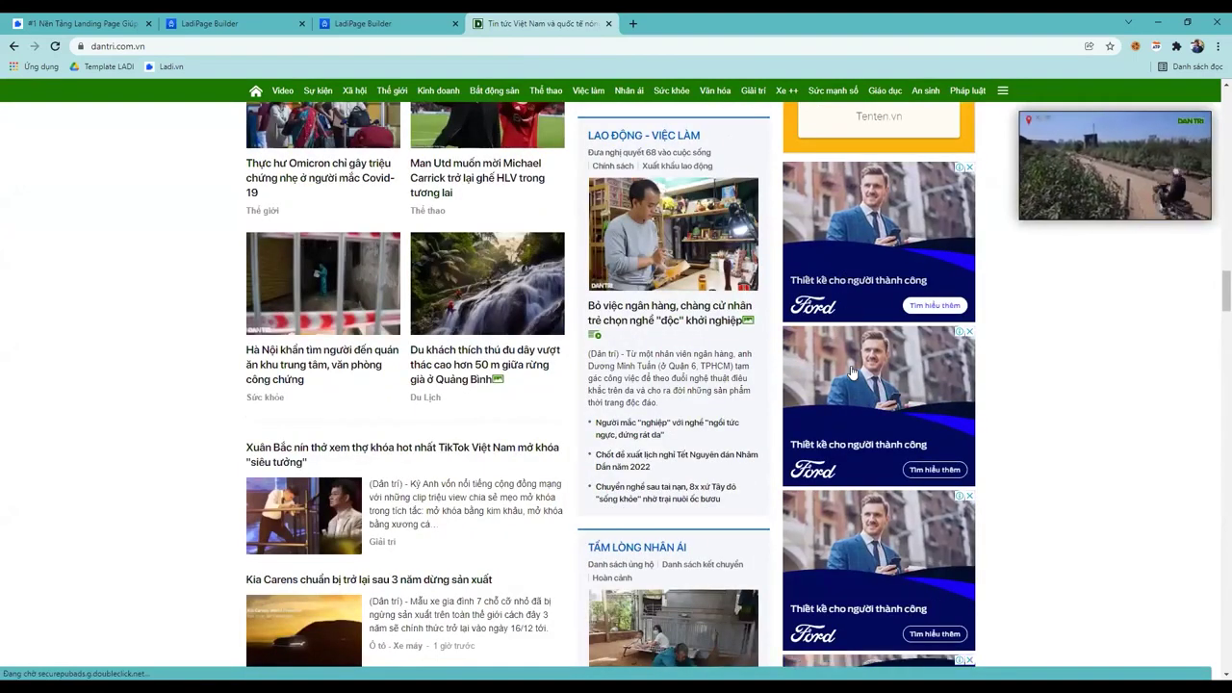
{"action": "scroll", "coordinate": [853, 416], "scroll_direction": "down", "scroll_amount": 6}
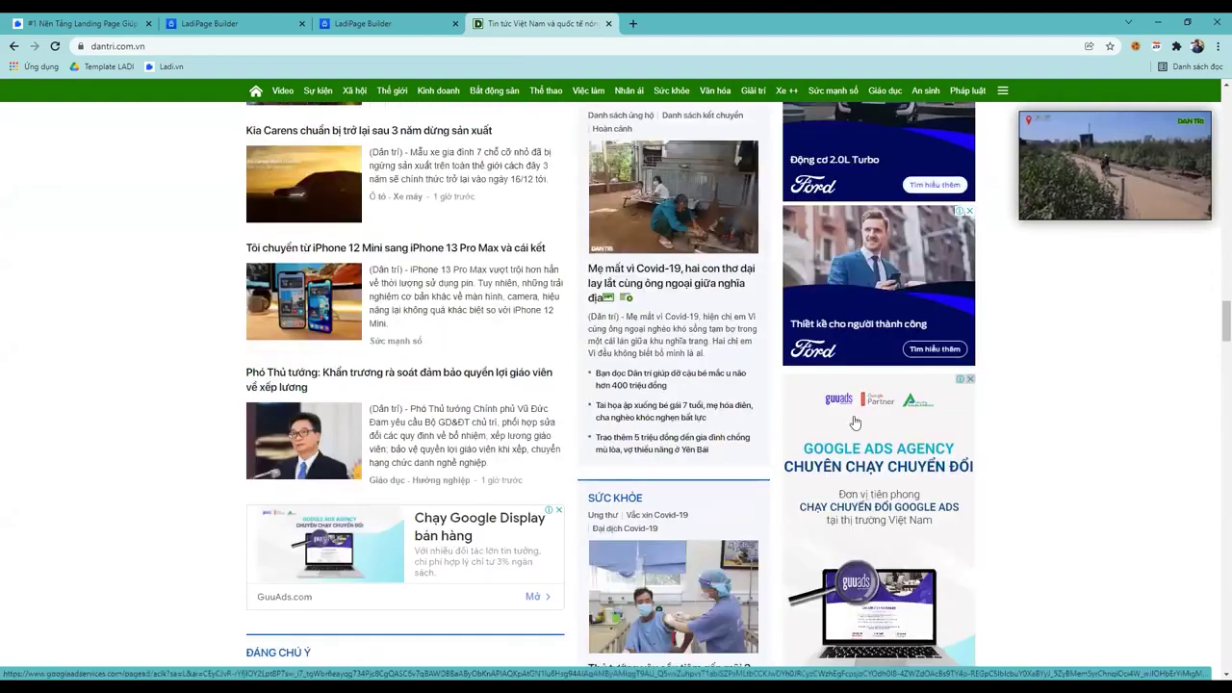
{"action": "scroll", "coordinate": [853, 418], "scroll_direction": "down", "scroll_amount": 2}
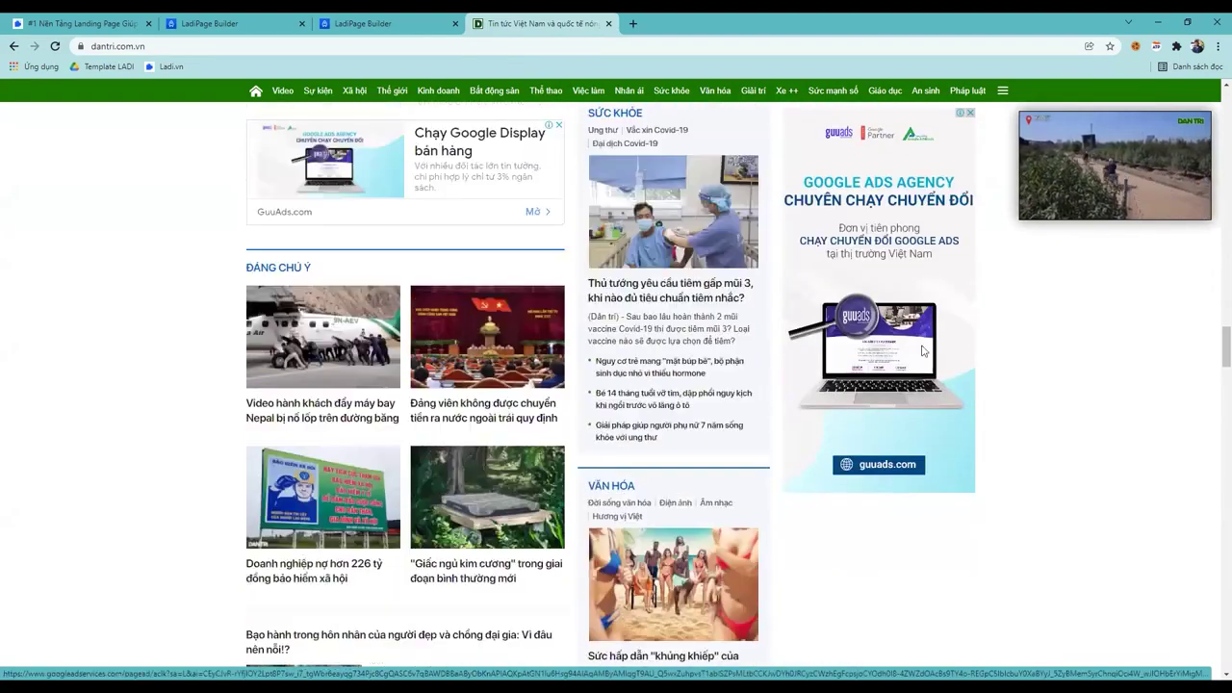
{"action": "scroll", "coordinate": [1057, 299], "scroll_direction": "up", "scroll_amount": 6}
{"action": "scroll", "coordinate": [1057, 299], "scroll_direction": "up", "scroll_amount": 6}
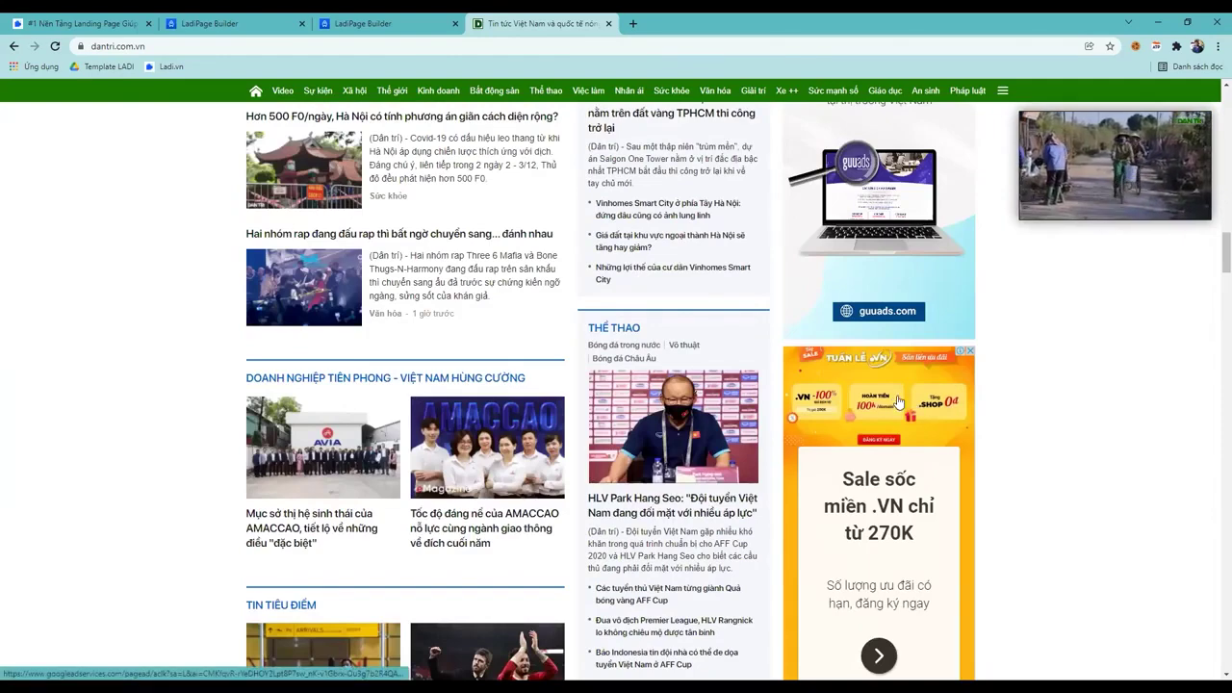
{"action": "scroll", "coordinate": [897, 401], "scroll_direction": "up", "scroll_amount": 3}
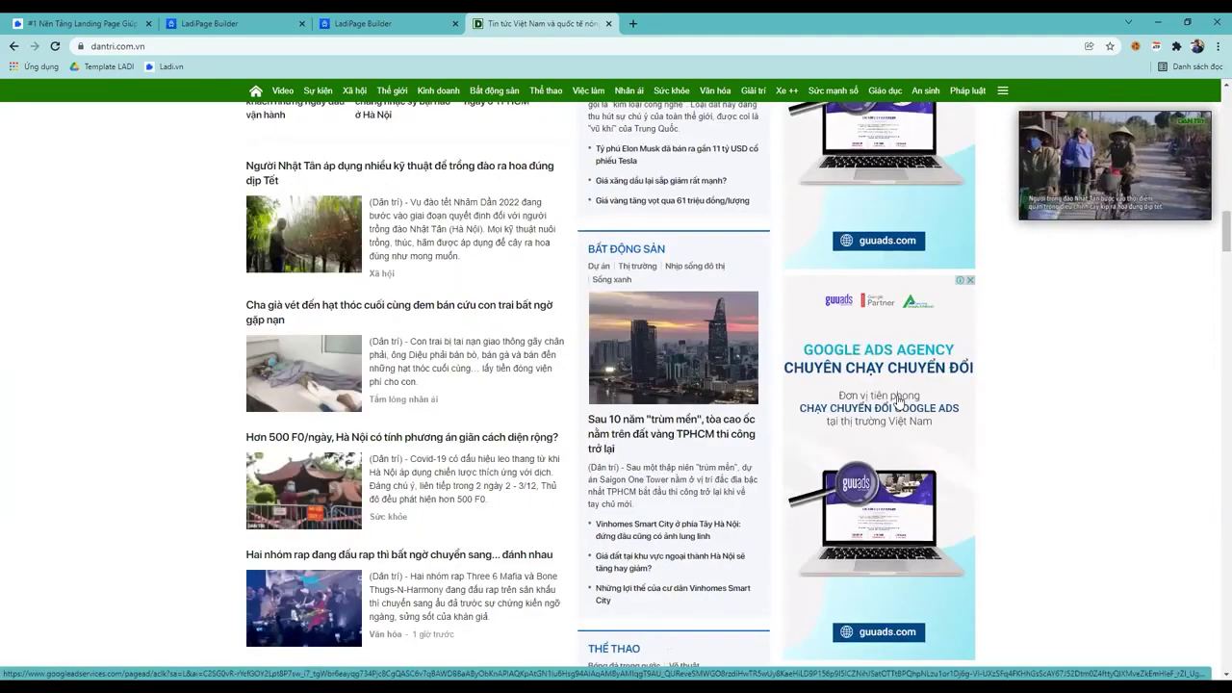
{"action": "scroll", "coordinate": [897, 402], "scroll_direction": "up", "scroll_amount": 8}
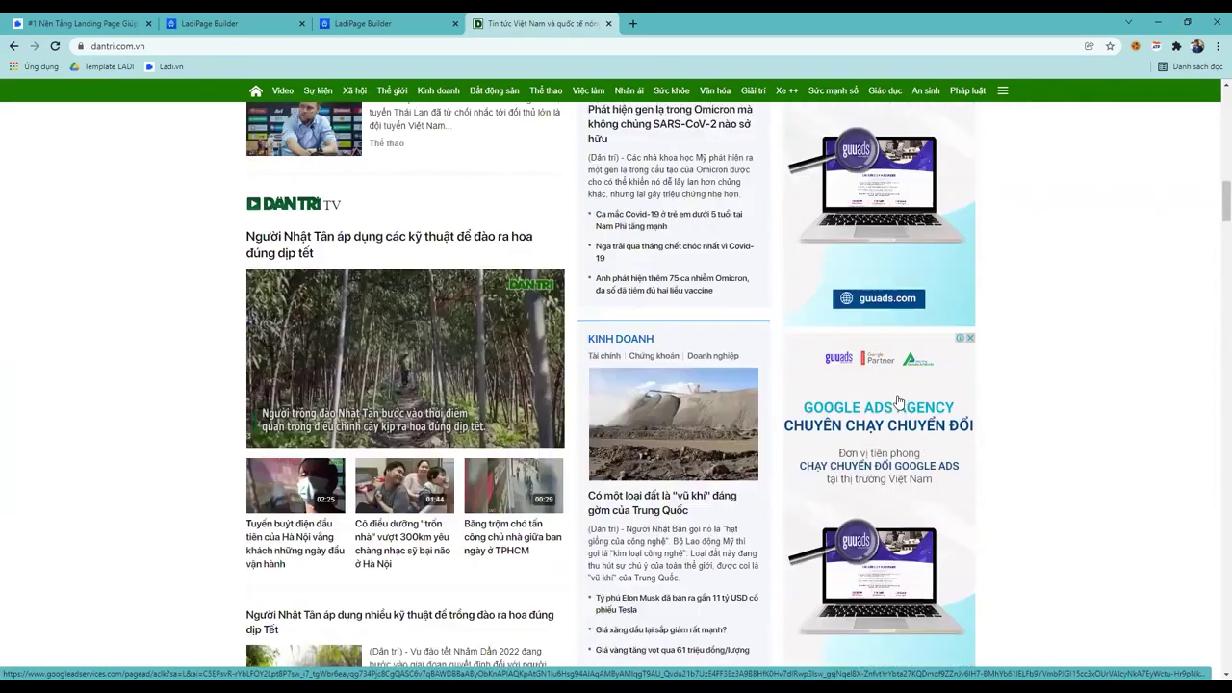
{"action": "scroll", "coordinate": [897, 402], "scroll_direction": "up", "scroll_amount": 4}
{"action": "scroll", "coordinate": [897, 401], "scroll_direction": "up", "scroll_amount": 4}
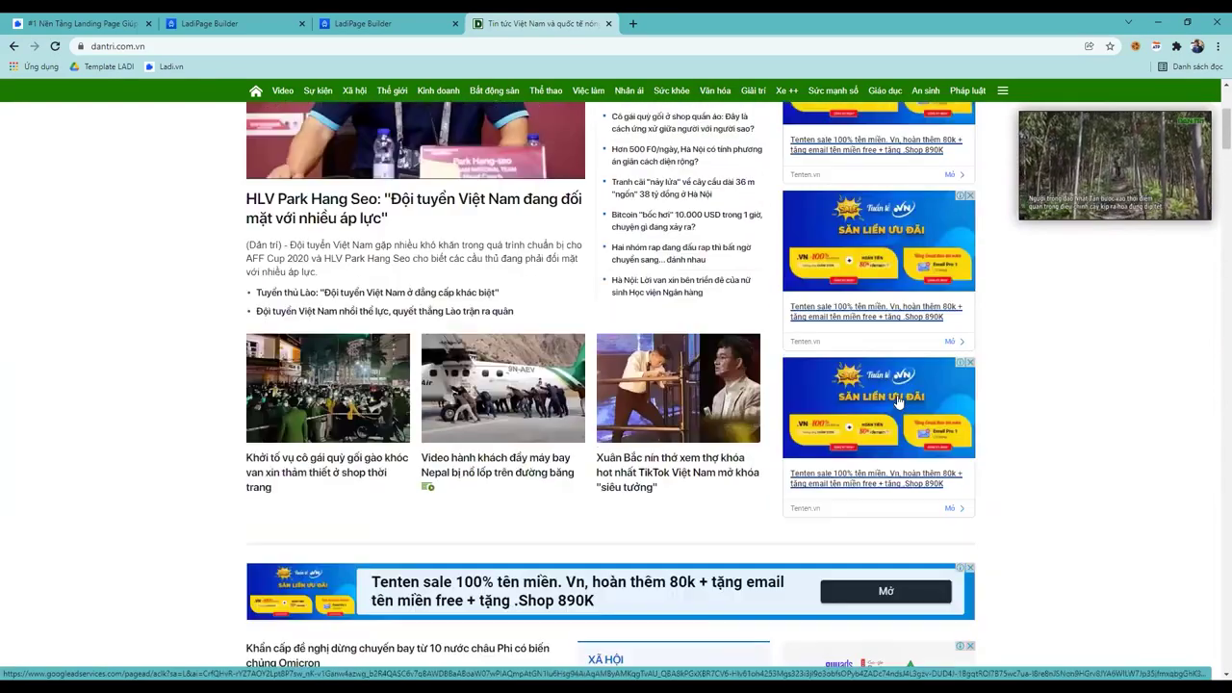
{"action": "scroll", "coordinate": [897, 401], "scroll_direction": "up", "scroll_amount": 3}
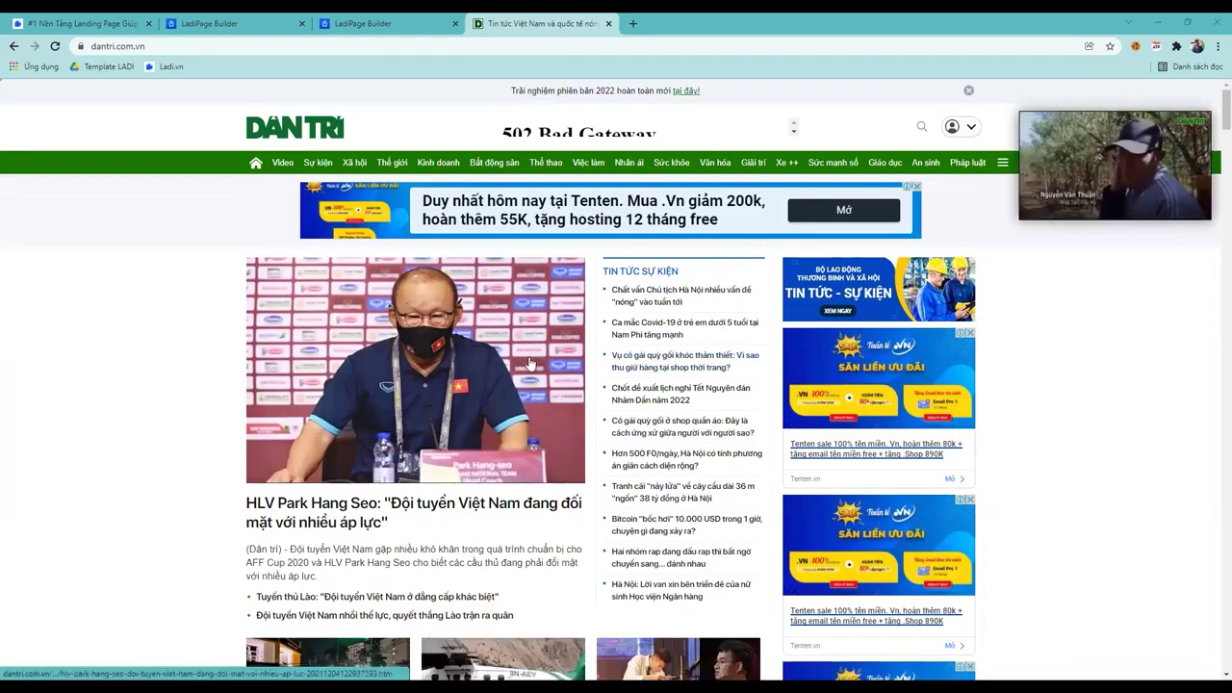
{"action": "scroll", "coordinate": [530, 364], "scroll_direction": "down", "scroll_amount": 2}
{"action": "scroll", "coordinate": [530, 363], "scroll_direction": "down", "scroll_amount": 3}
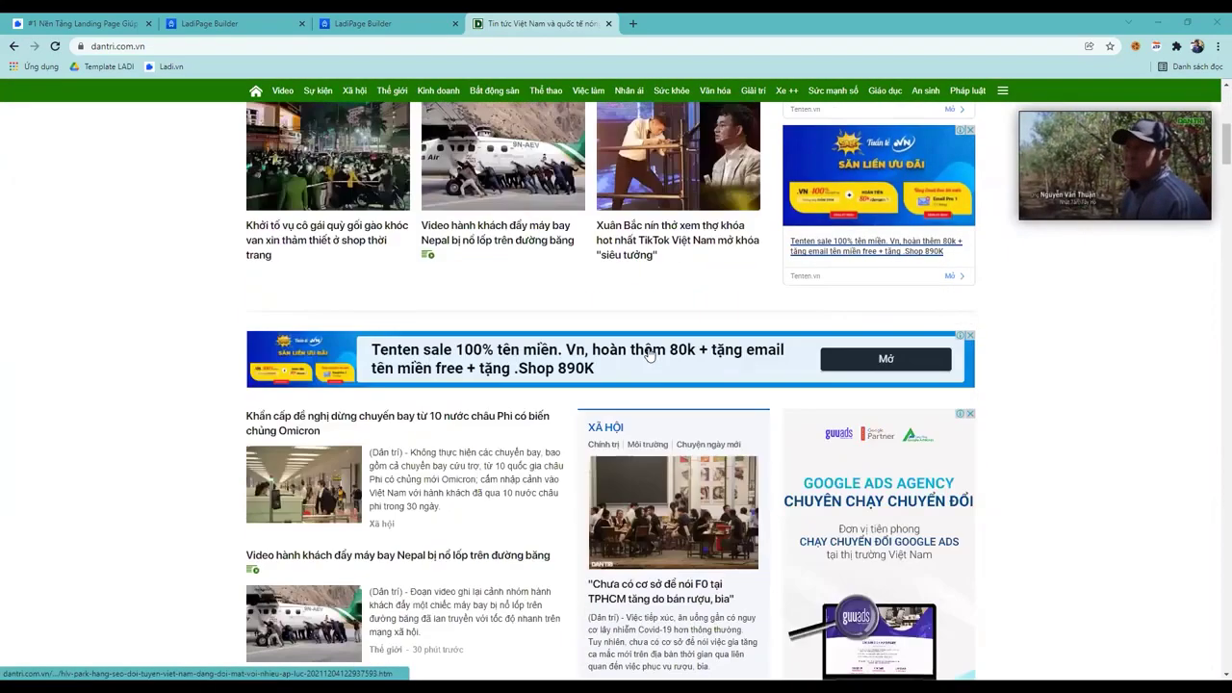
{"action": "scroll", "coordinate": [650, 355], "scroll_direction": "down", "scroll_amount": 4}
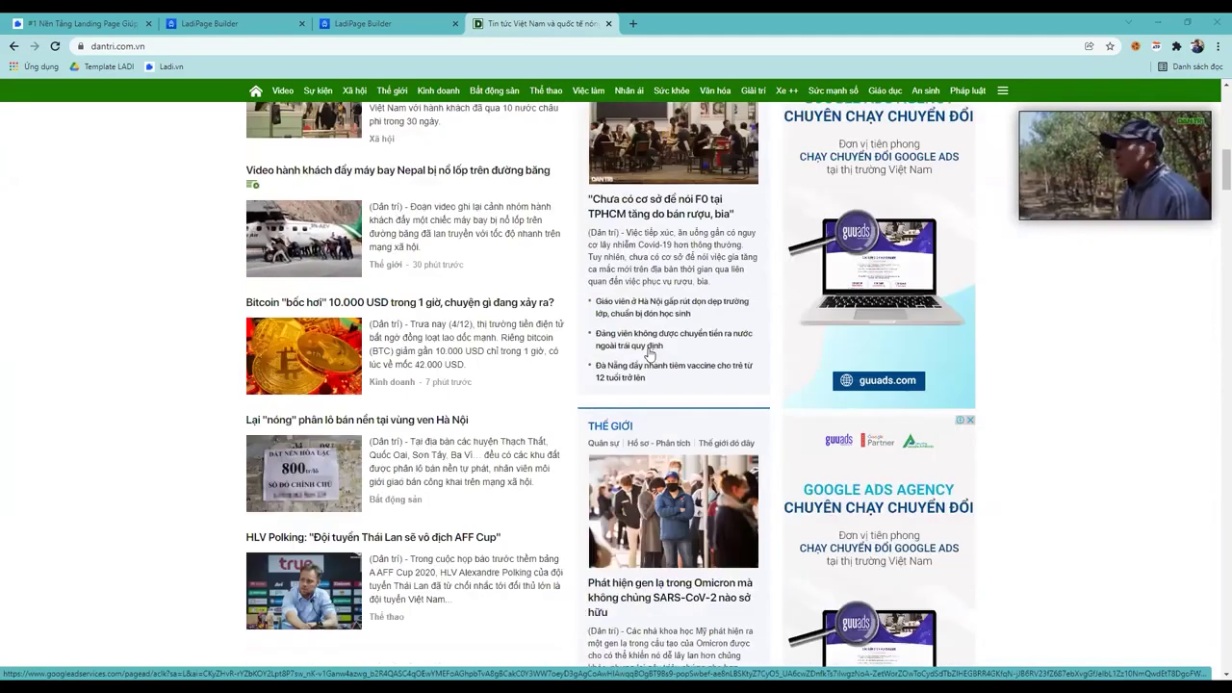
{"action": "scroll", "coordinate": [650, 355], "scroll_direction": "down", "scroll_amount": 4}
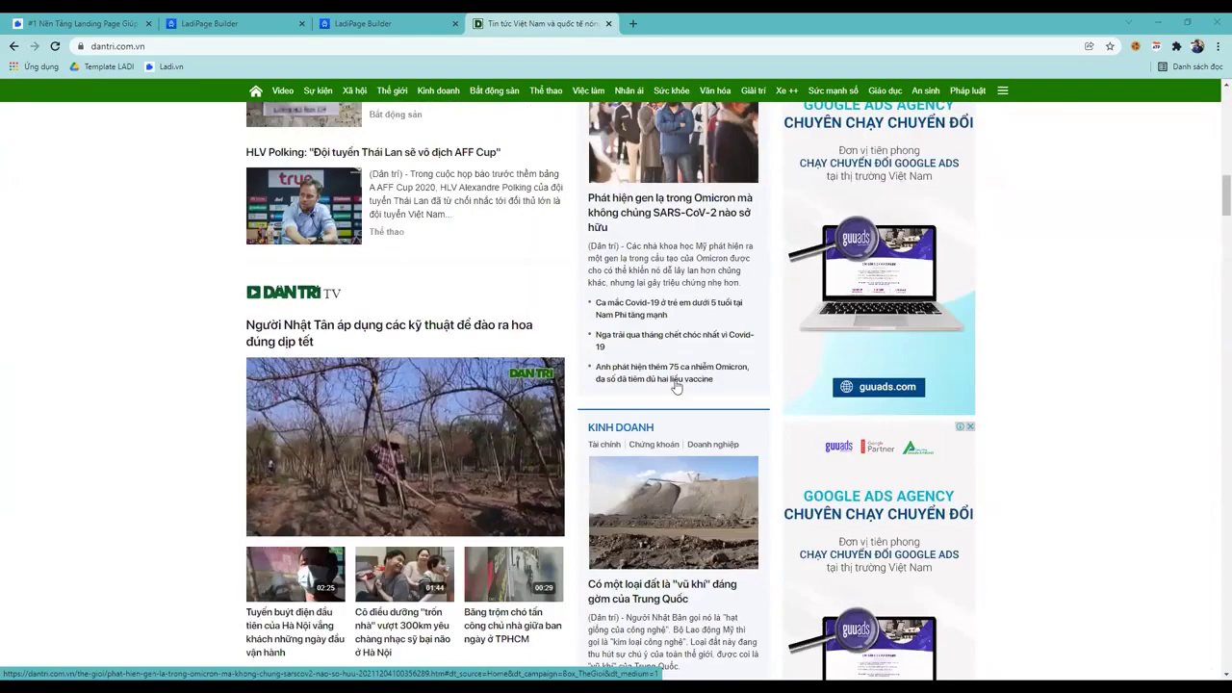
Compare the tall side-column ads, square ads, wide strip and in-feed ads further down the Dân Trí homepage
{"action": "scroll", "coordinate": [676, 386], "scroll_direction": "down", "scroll_amount": 10}
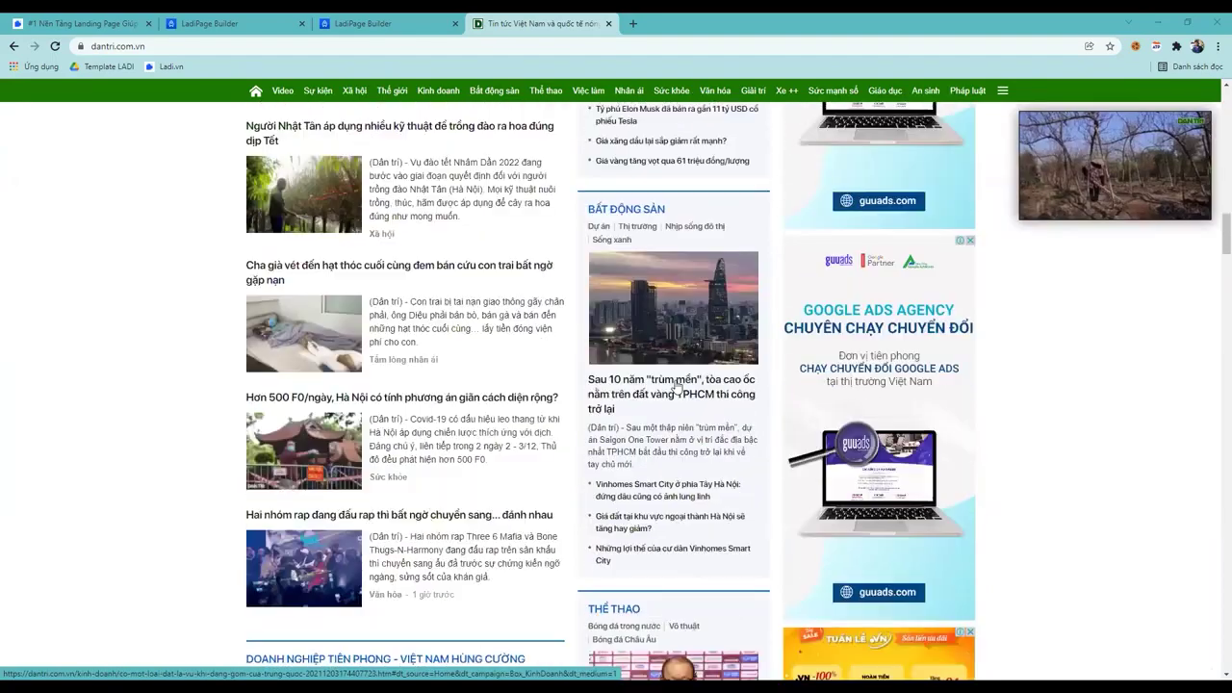
{"action": "scroll", "coordinate": [676, 386], "scroll_direction": "down", "scroll_amount": 3}
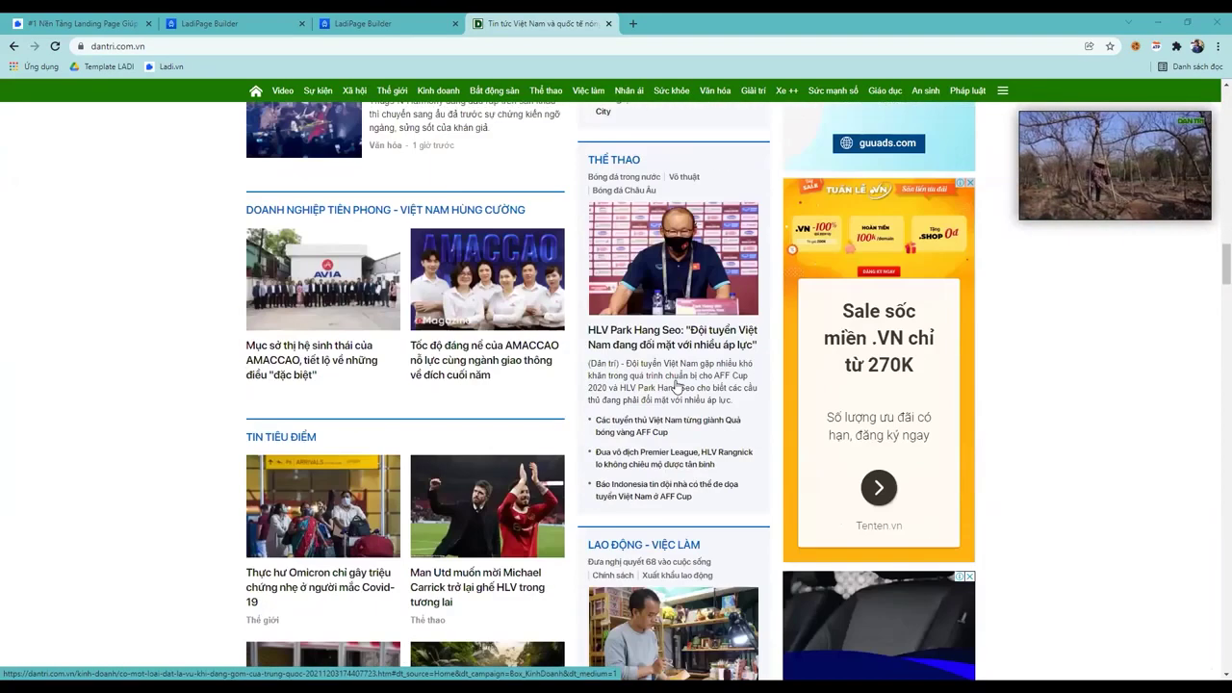
{"action": "scroll", "coordinate": [676, 386], "scroll_direction": "down", "scroll_amount": 4}
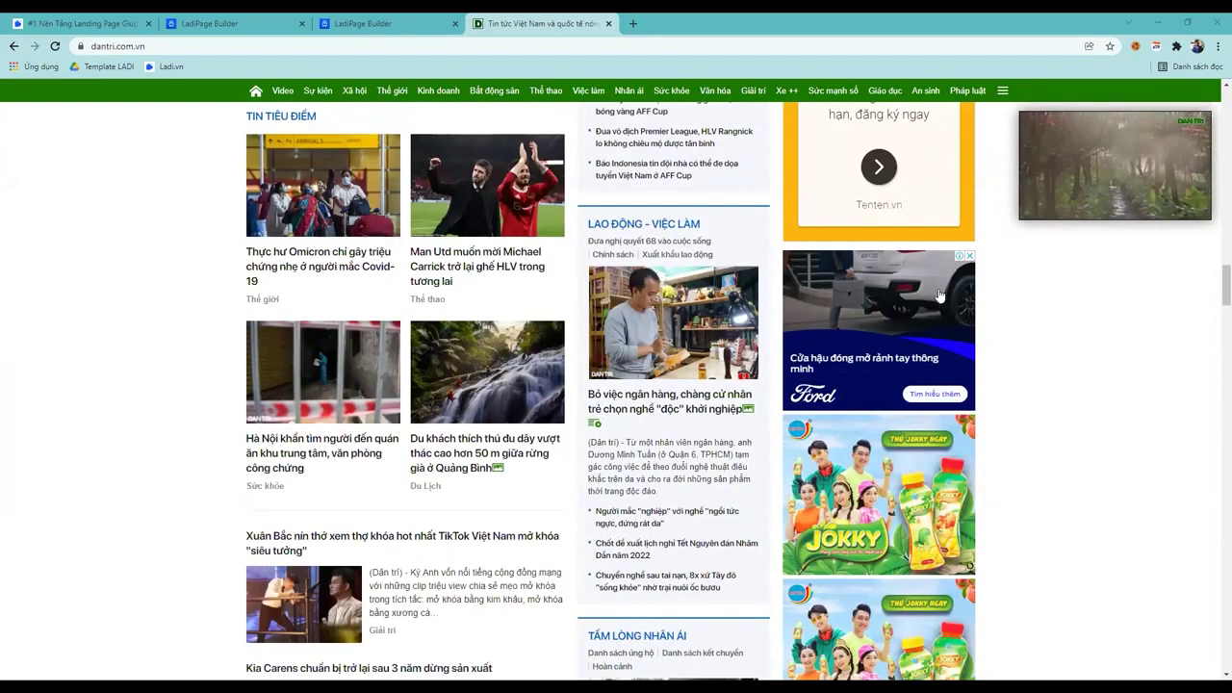
{"action": "scroll", "coordinate": [897, 356], "scroll_direction": "down", "scroll_amount": 1}
{"action": "scroll", "coordinate": [902, 271], "scroll_direction": "down", "scroll_amount": 2}
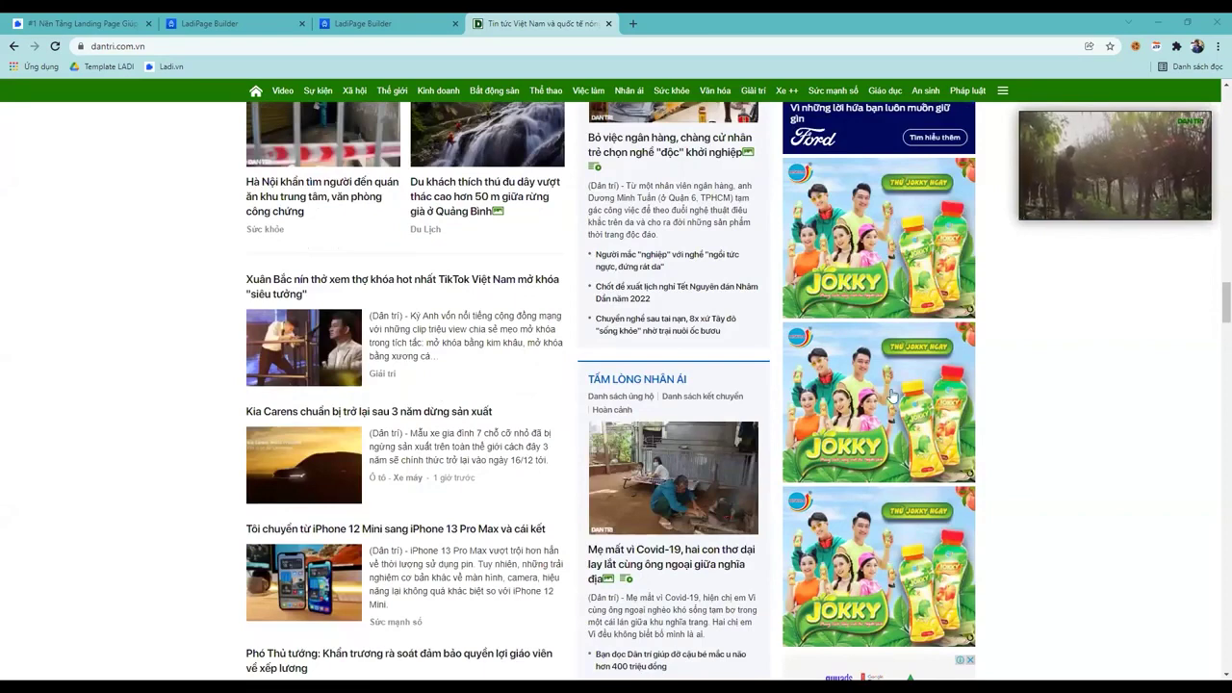
{"action": "scroll", "coordinate": [891, 390], "scroll_direction": "down", "scroll_amount": 3}
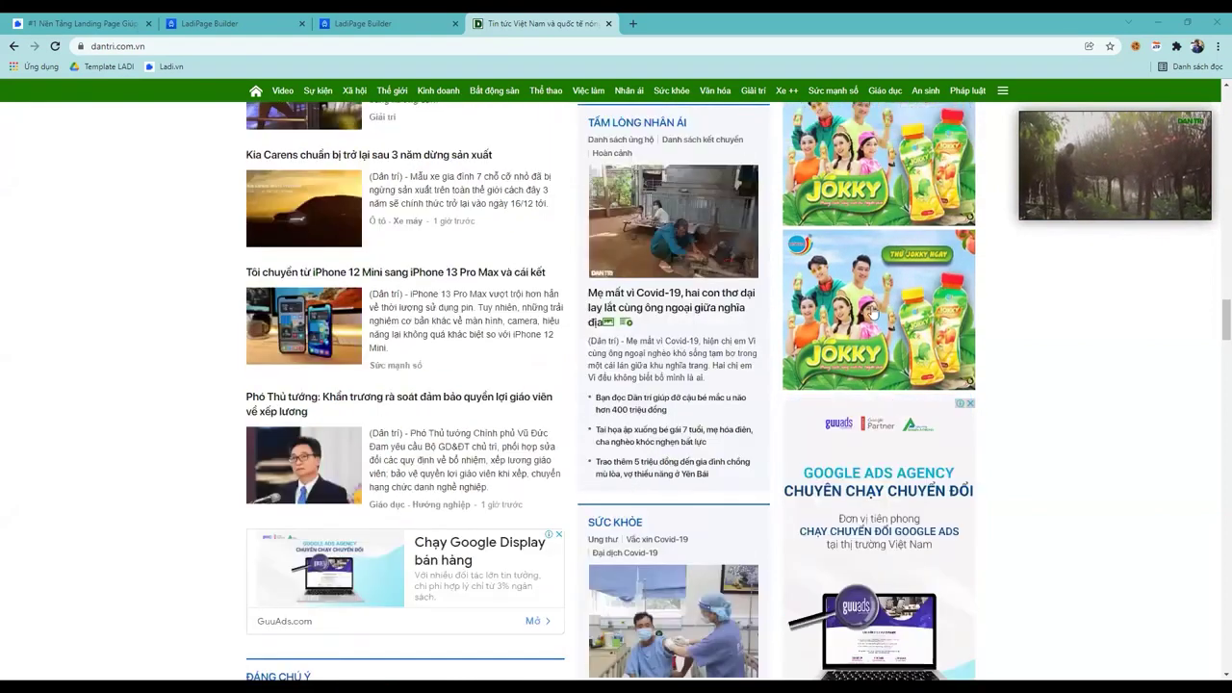
{"action": "scroll", "coordinate": [874, 366], "scroll_direction": "down", "scroll_amount": 2}
{"action": "scroll", "coordinate": [880, 448], "scroll_direction": "down", "scroll_amount": 4}
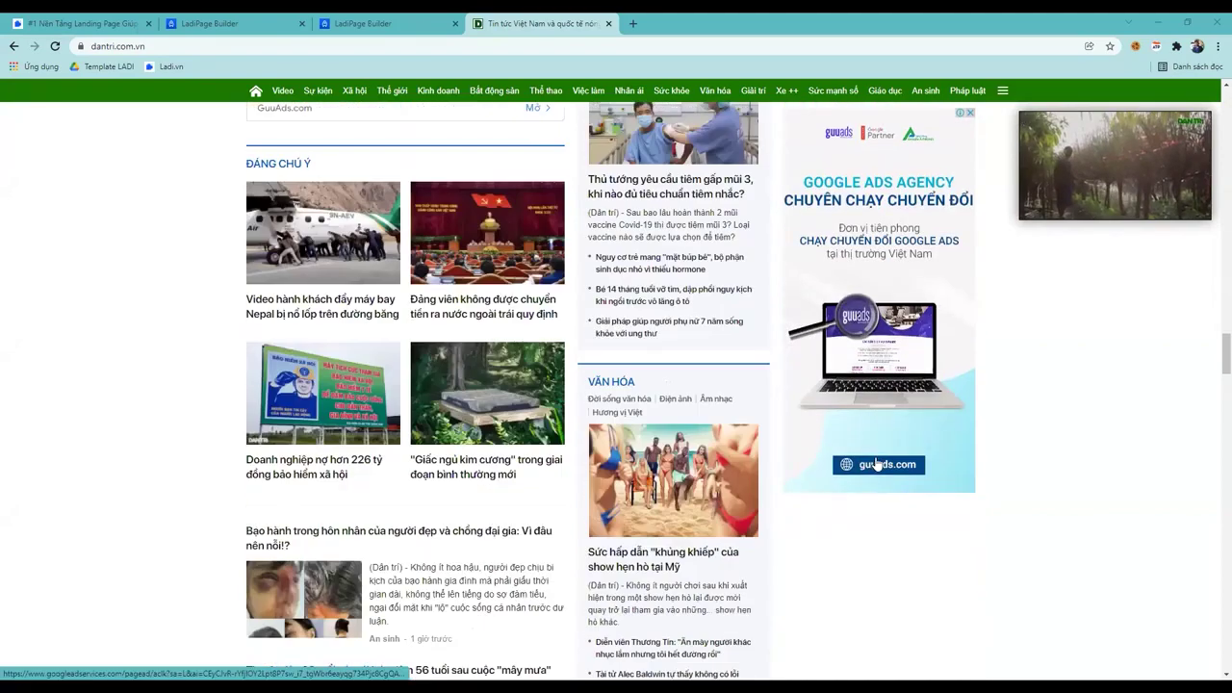
{"action": "scroll", "coordinate": [1038, 379], "scroll_direction": "up", "scroll_amount": 4}
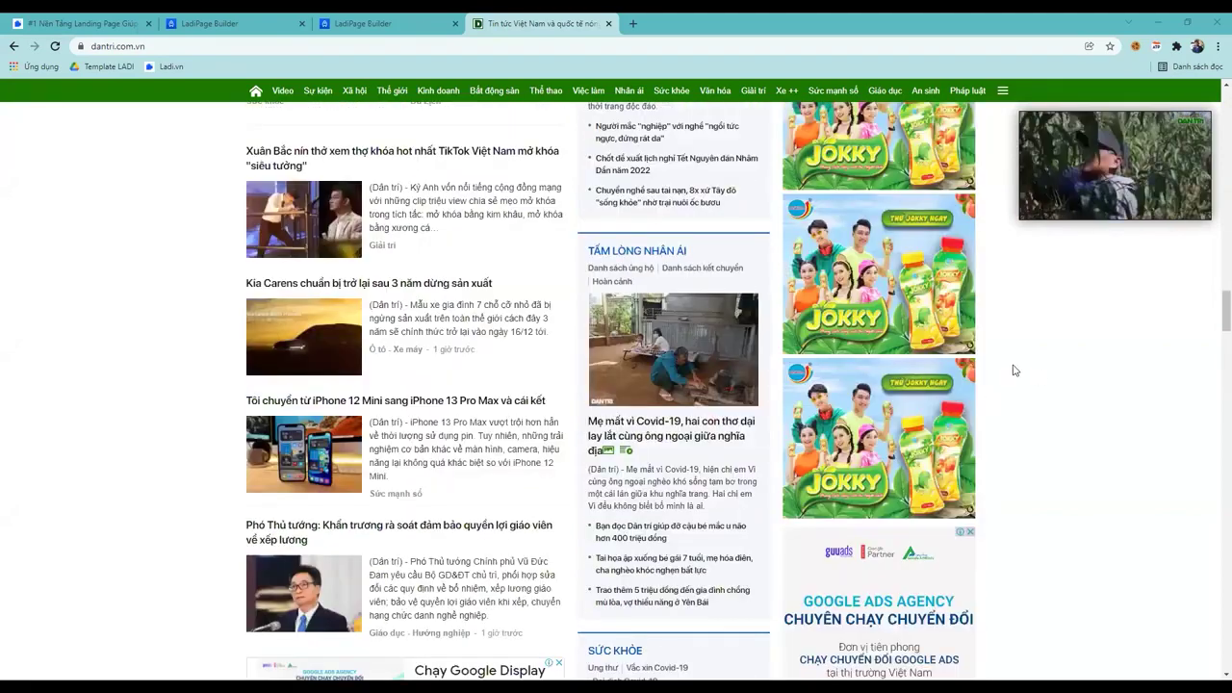
{"action": "scroll", "coordinate": [1001, 374], "scroll_direction": "down", "scroll_amount": 7}
{"action": "scroll", "coordinate": [974, 383], "scroll_direction": "up", "scroll_amount": 3}
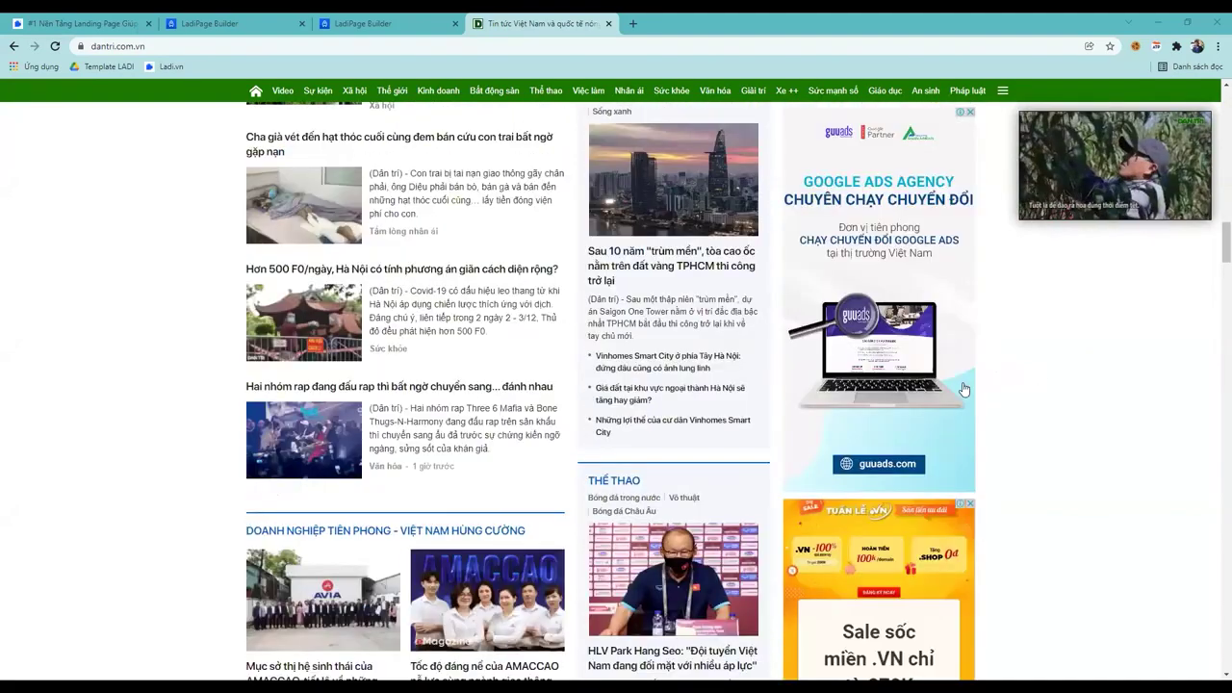
{"action": "scroll", "coordinate": [964, 389], "scroll_direction": "down", "scroll_amount": 10}
{"action": "scroll", "coordinate": [812, 412], "scroll_direction": "up", "scroll_amount": 4}
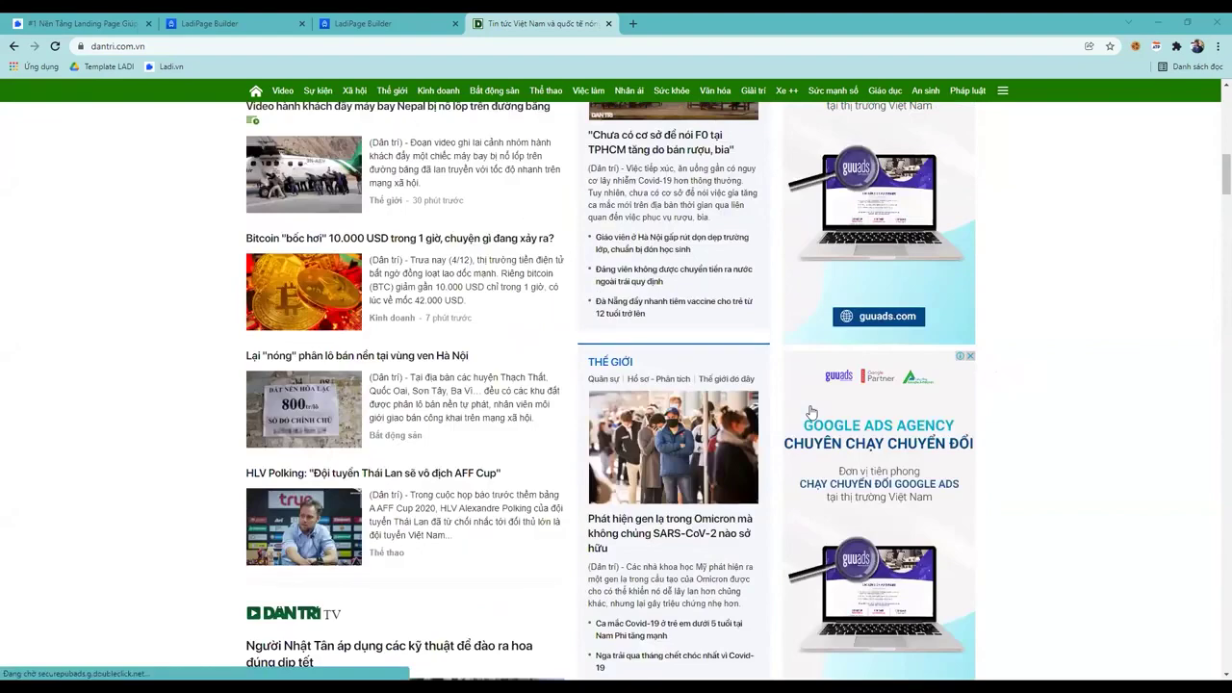
{"action": "scroll", "coordinate": [811, 412], "scroll_direction": "up", "scroll_amount": 5}
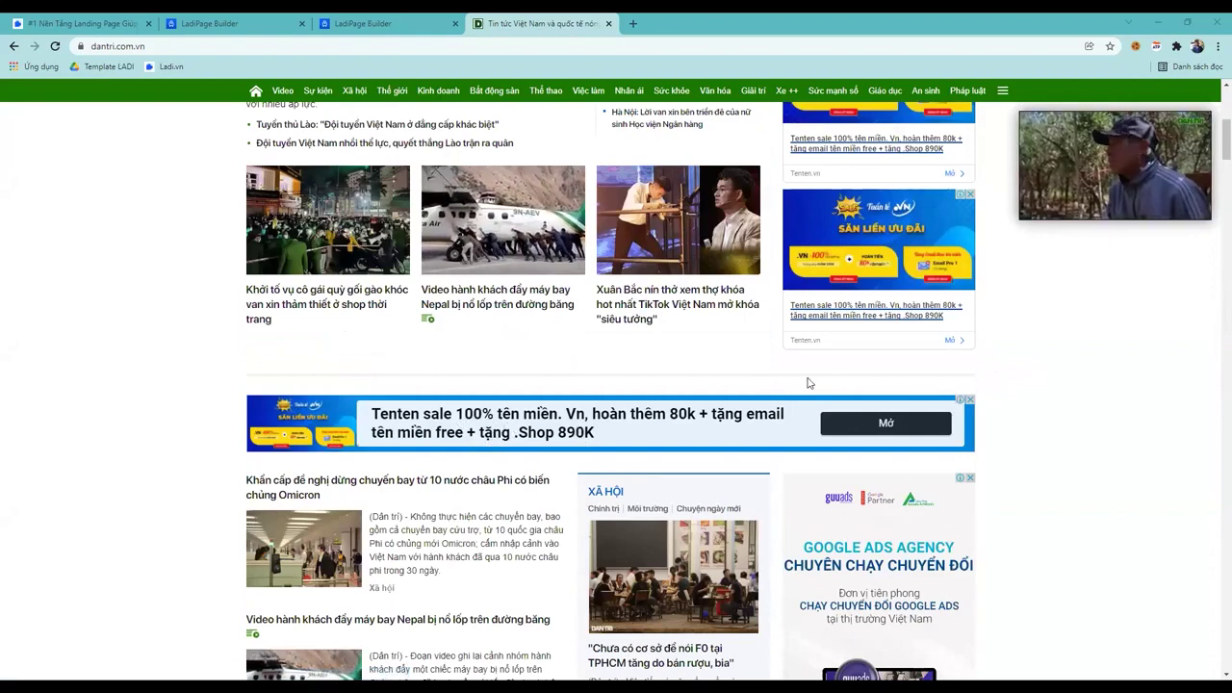
{"action": "scroll", "coordinate": [578, 424], "scroll_direction": "down", "scroll_amount": 8}
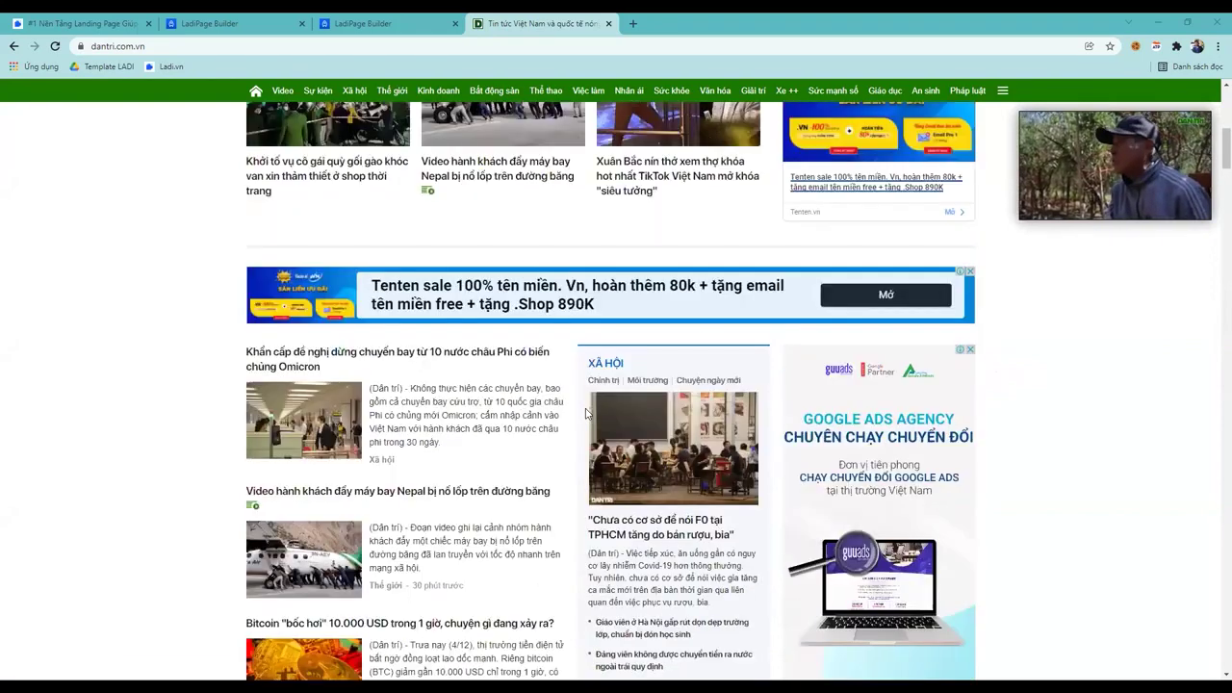
{"action": "scroll", "coordinate": [580, 420], "scroll_direction": "down", "scroll_amount": 14}
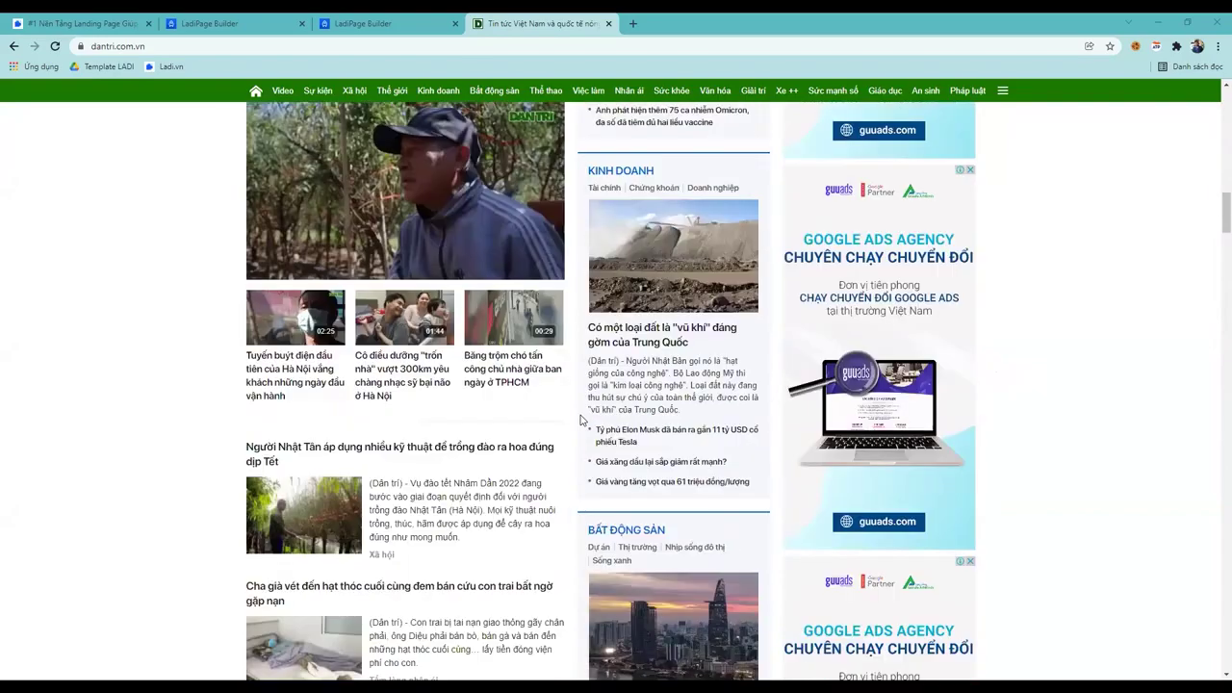
{"action": "scroll", "coordinate": [581, 420], "scroll_direction": "down", "scroll_amount": 3}
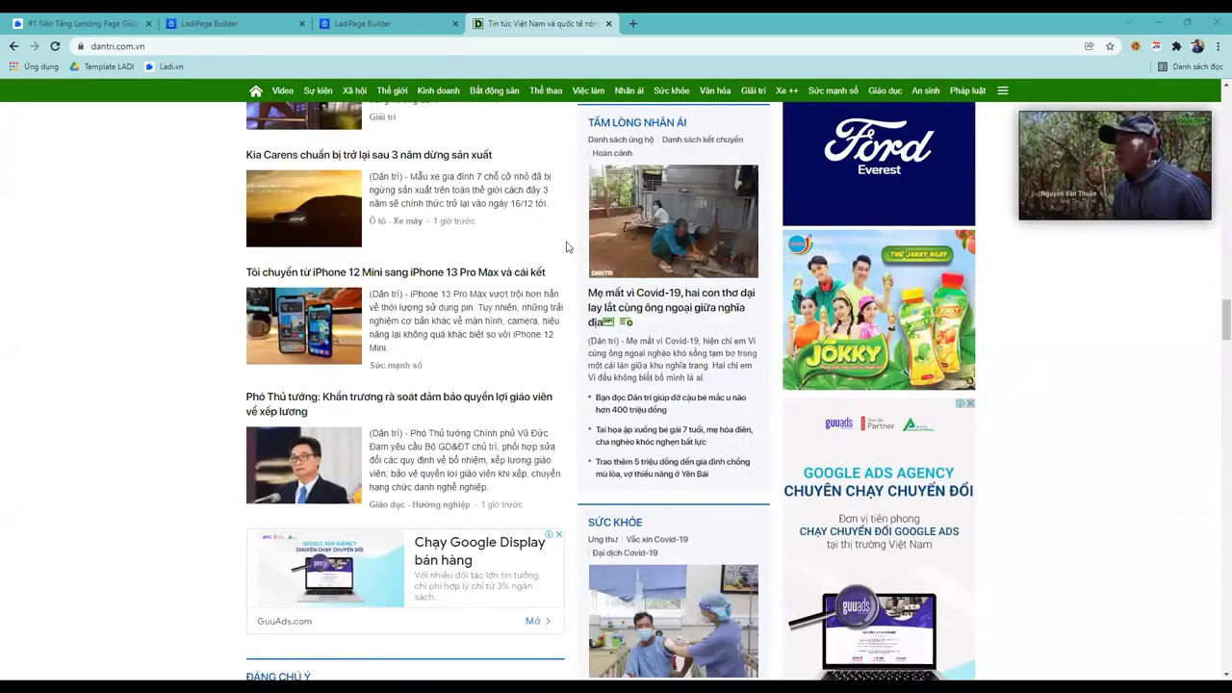
{"action": "scroll", "coordinate": [598, 306], "scroll_direction": "up", "scroll_amount": 7}
Return to the LadiPage banner editor and review the layout of the generated Google Ads copies down to the 320x100 size
{"action": "key", "text": "ctrl+shift+Tab"}
{"action": "scroll", "coordinate": [598, 314], "scroll_direction": "down", "scroll_amount": 10}
{"action": "scroll", "coordinate": [598, 314], "scroll_direction": "down", "scroll_amount": 7}
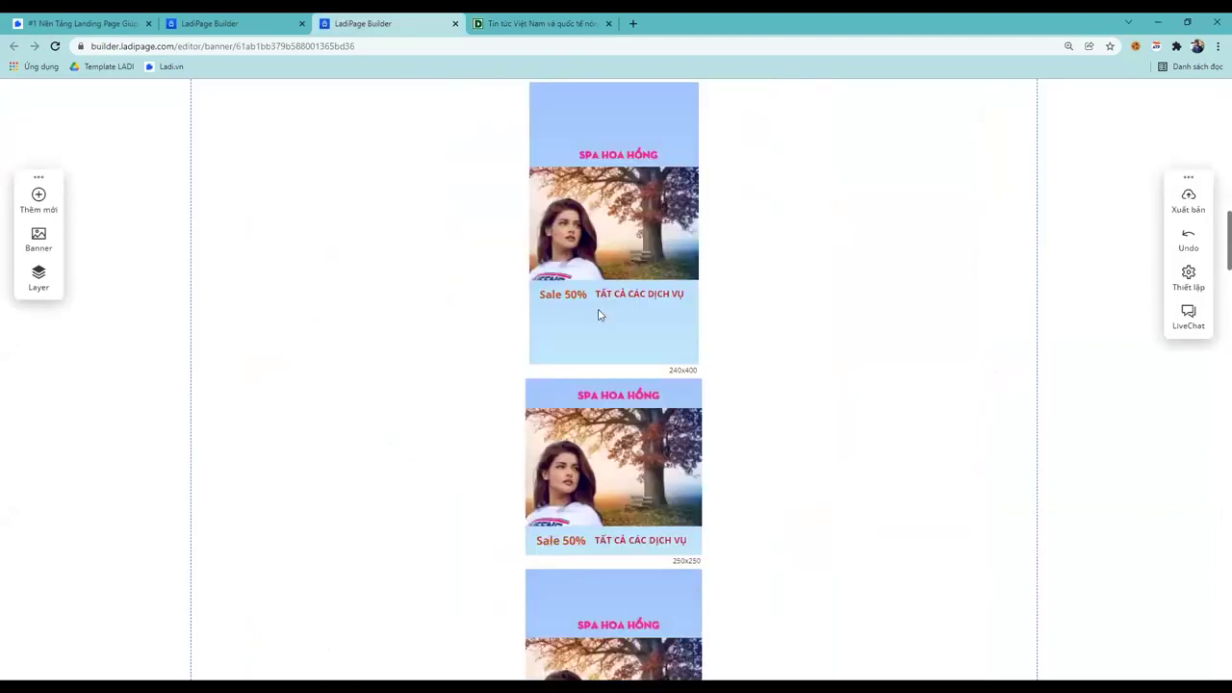
{"action": "scroll", "coordinate": [598, 314], "scroll_direction": "down", "scroll_amount": 10}
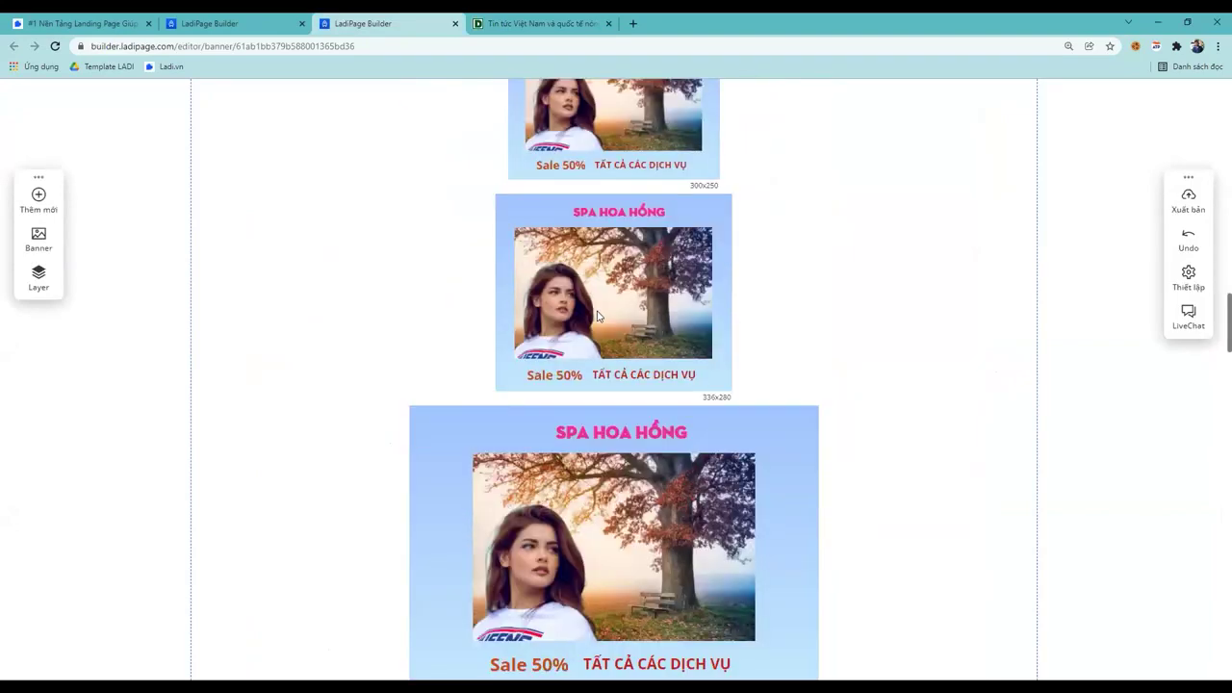
{"action": "scroll", "coordinate": [598, 314], "scroll_direction": "down", "scroll_amount": 10}
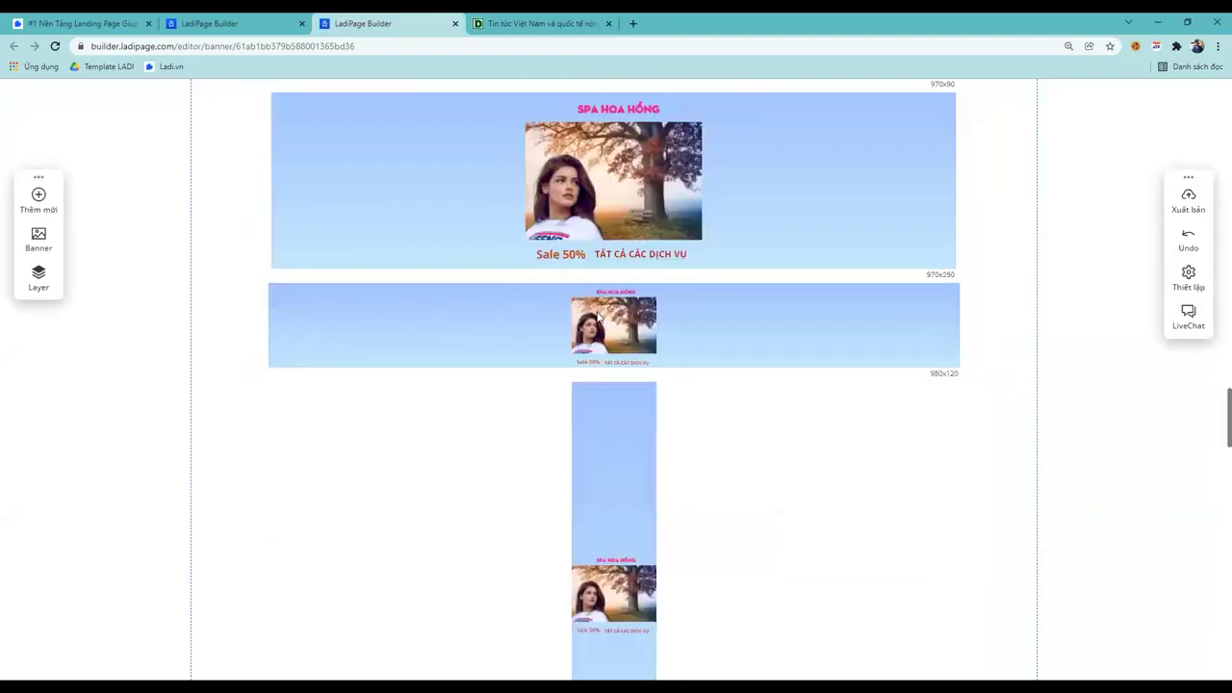
{"action": "scroll", "coordinate": [597, 314], "scroll_direction": "down", "scroll_amount": 10}
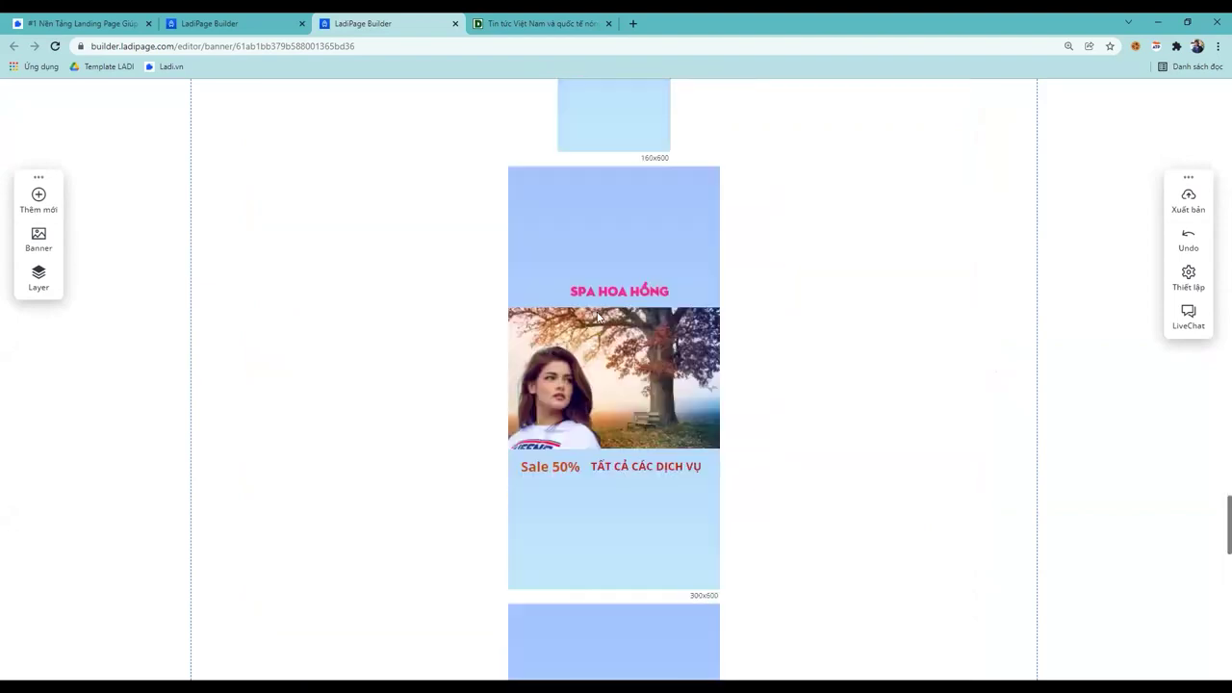
{"action": "scroll", "coordinate": [597, 318], "scroll_direction": "down", "scroll_amount": 10}
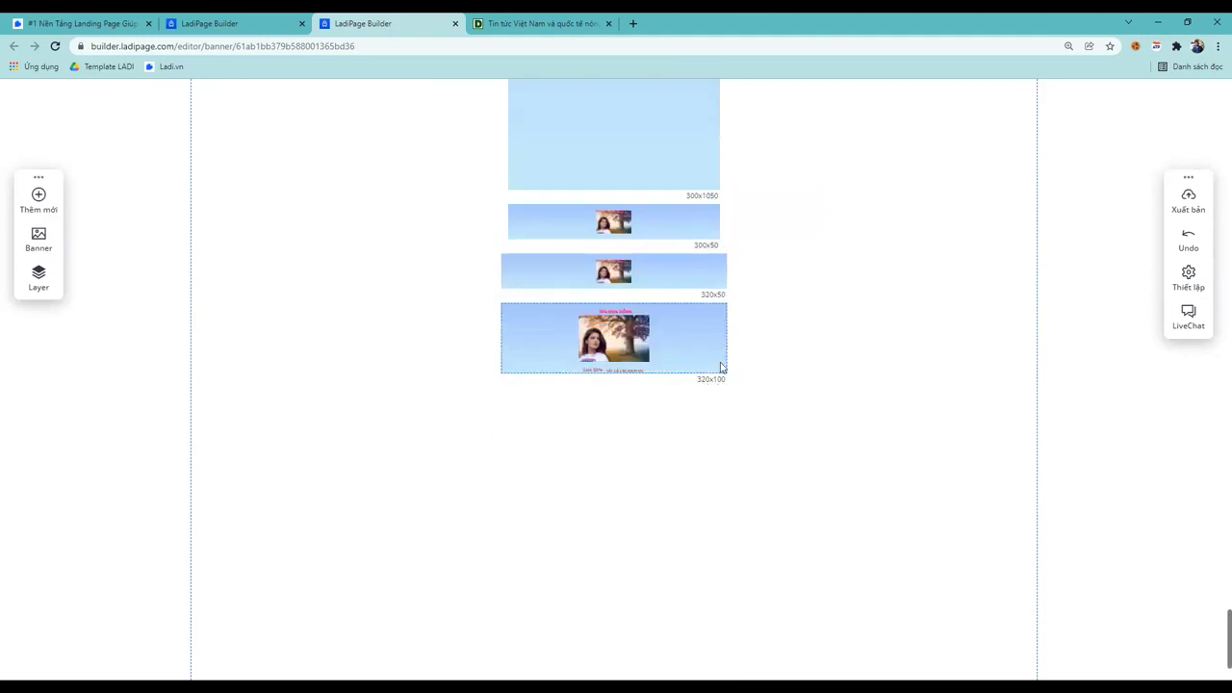
{"action": "scroll", "coordinate": [728, 347], "scroll_direction": "up", "scroll_amount": 2}
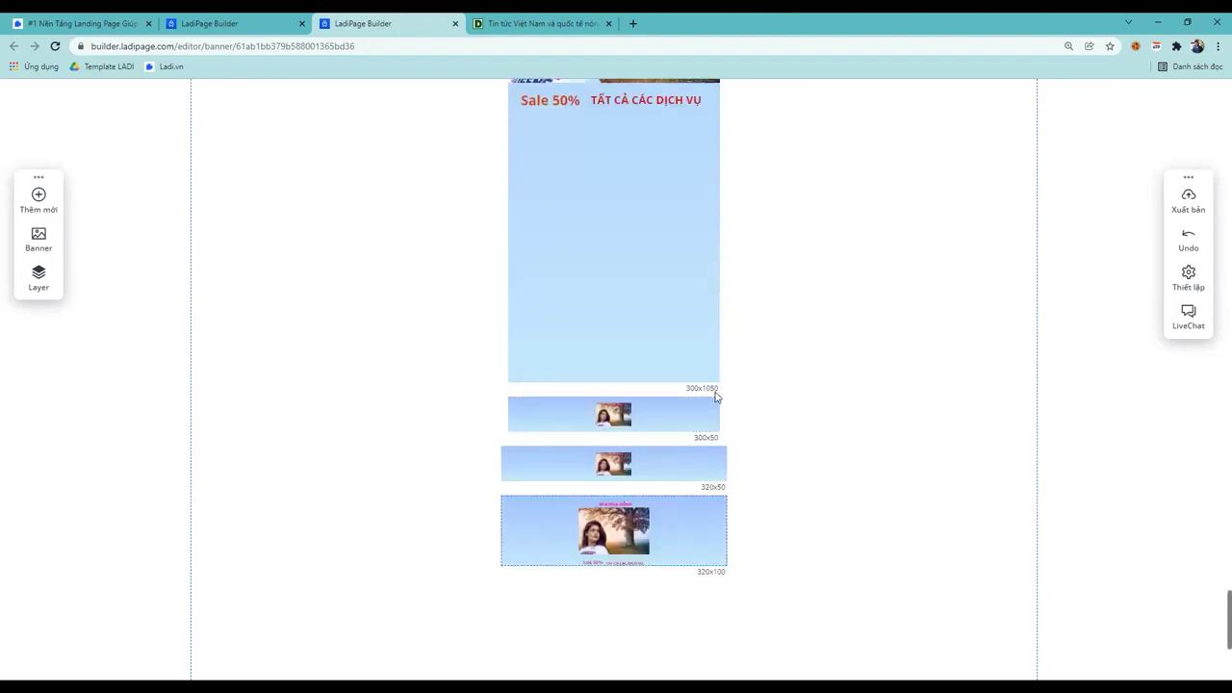
{"action": "scroll", "coordinate": [715, 395], "scroll_direction": "up", "scroll_amount": 5}
{"action": "scroll", "coordinate": [707, 396], "scroll_direction": "up", "scroll_amount": 15}
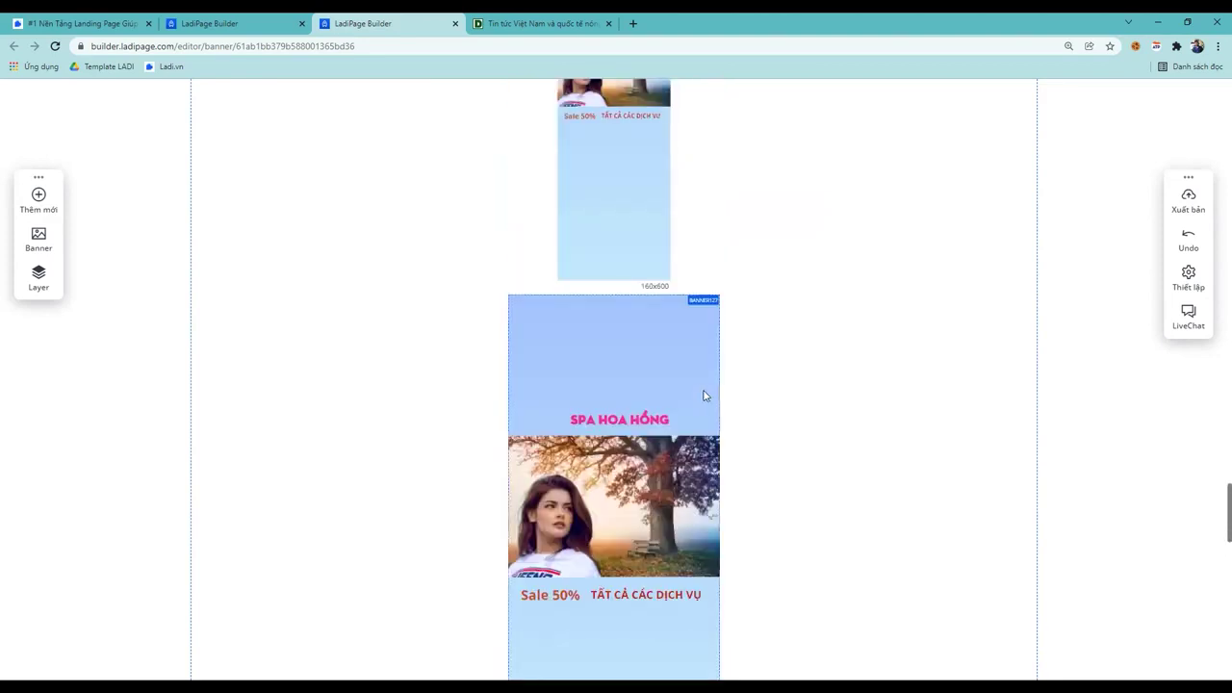
{"action": "scroll", "coordinate": [698, 394], "scroll_direction": "up", "scroll_amount": 8}
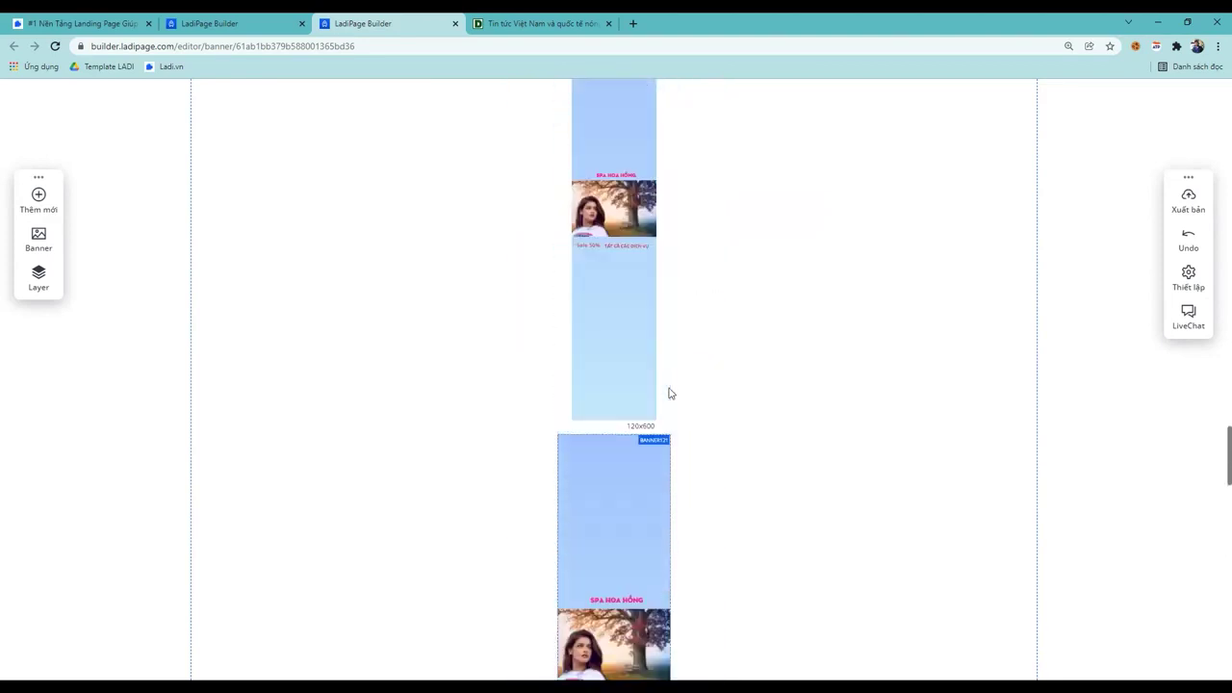
Shift the tree photo in the 970x90 banner slightly away from the woman
{"action": "scroll", "coordinate": [668, 393], "scroll_direction": "up", "scroll_amount": 2}
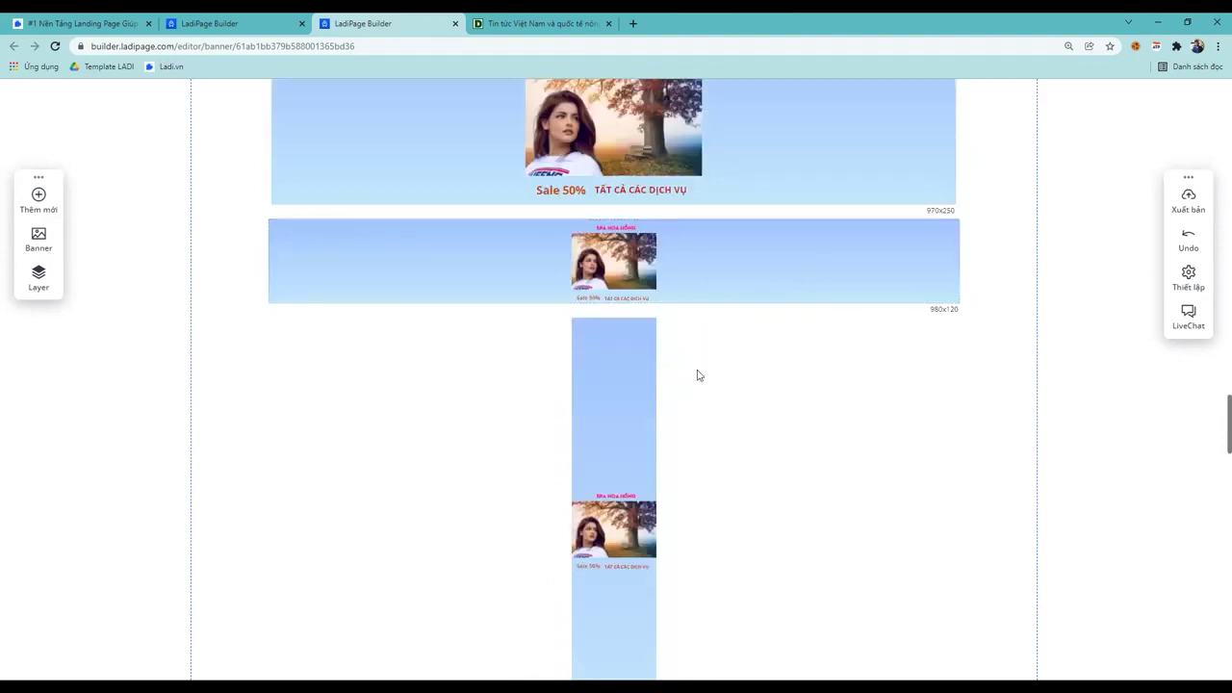
{"action": "scroll", "coordinate": [699, 378], "scroll_direction": "up", "scroll_amount": 1}
{"action": "scroll", "coordinate": [702, 378], "scroll_direction": "up", "scroll_amount": 3}
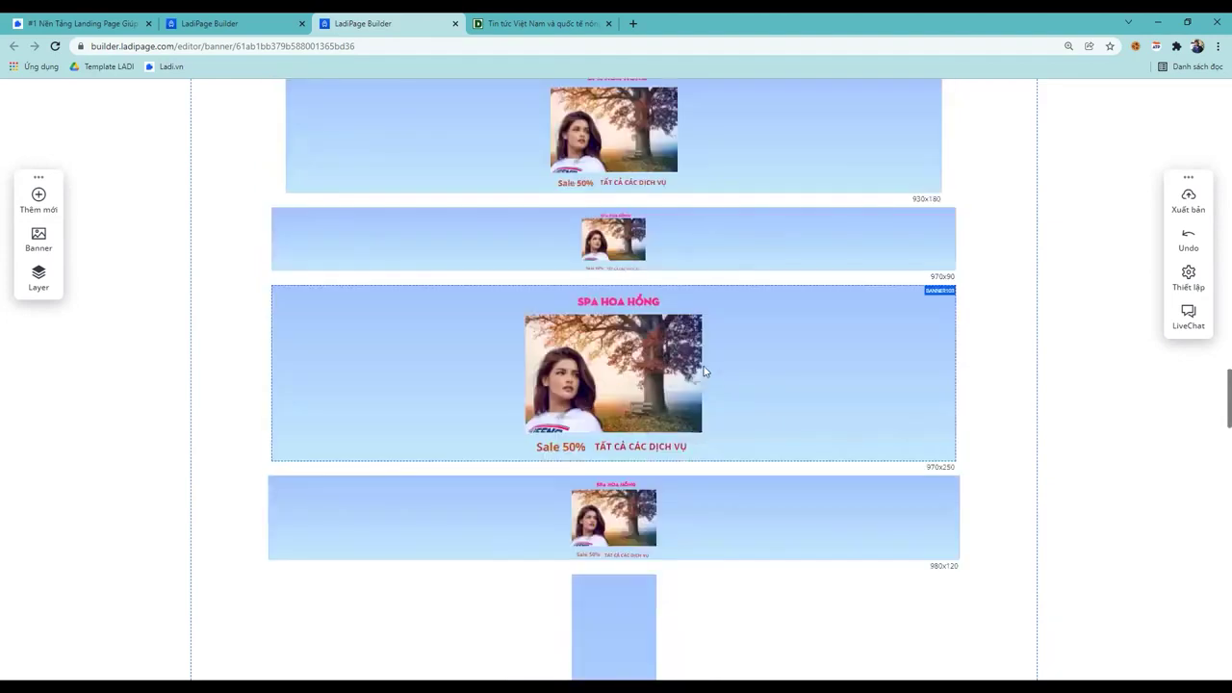
{"action": "left_click", "coordinate": [749, 248]}
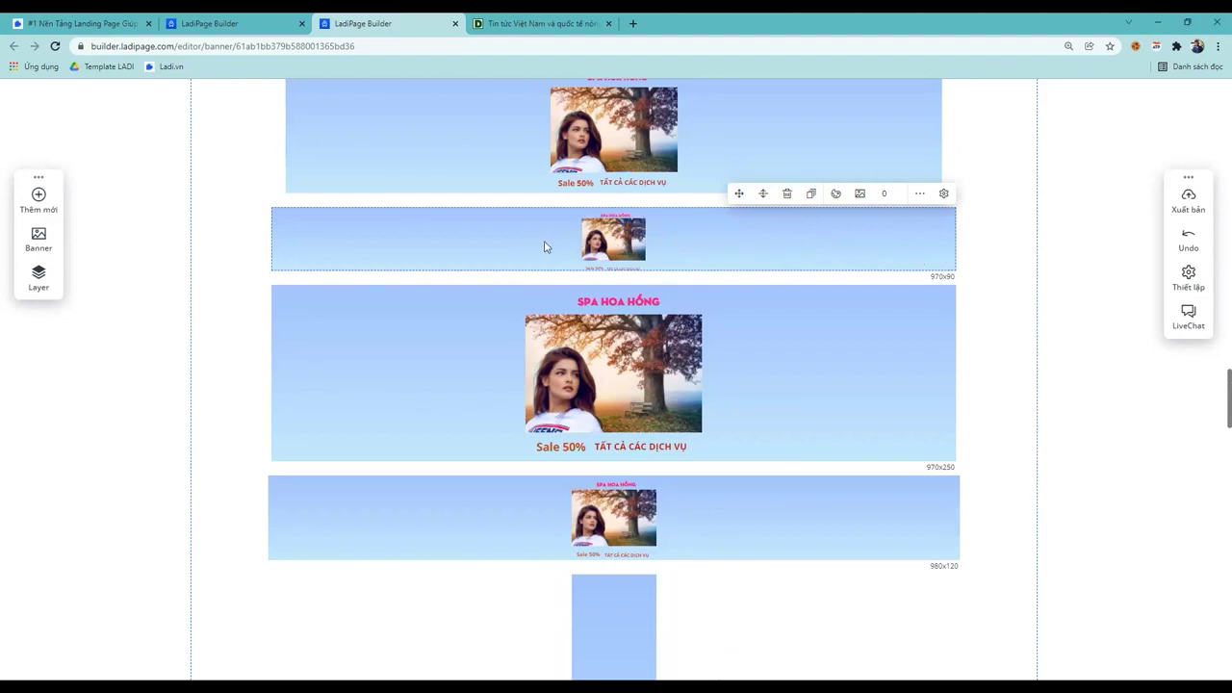
{"action": "left_click", "coordinate": [628, 248]}
{"action": "mouse_move", "coordinate": [628, 248]}
{"action": "left_mouse_down"}
{"action": "mouse_move", "coordinate": [490, 239]}
{"action": "mouse_move", "coordinate": [910, 239]}
{"action": "mouse_move", "coordinate": [517, 239]}
{"action": "mouse_move", "coordinate": [666, 238]}
{"action": "mouse_move", "coordinate": [648, 239]}
{"action": "left_mouse_up"}
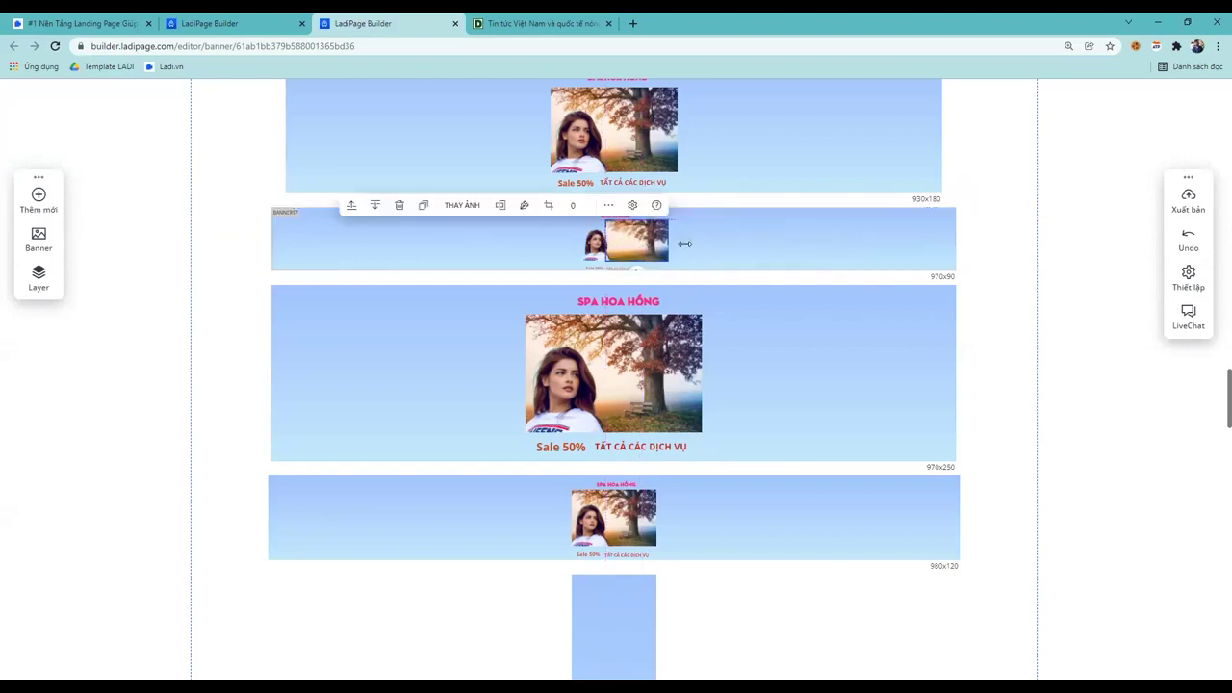
Publish the full set of resized SPA HOA HỒNG banners
{"action": "scroll", "coordinate": [757, 278], "scroll_direction": "up", "scroll_amount": 10}
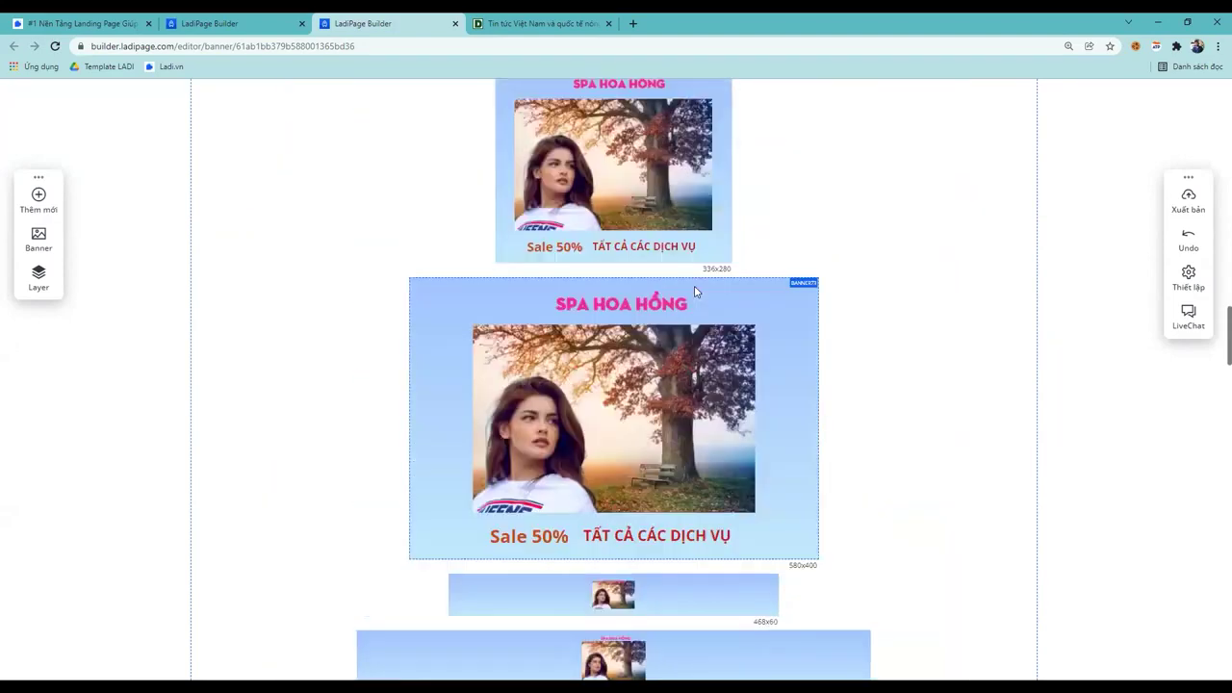
{"action": "scroll", "coordinate": [695, 285], "scroll_direction": "up", "scroll_amount": 8}
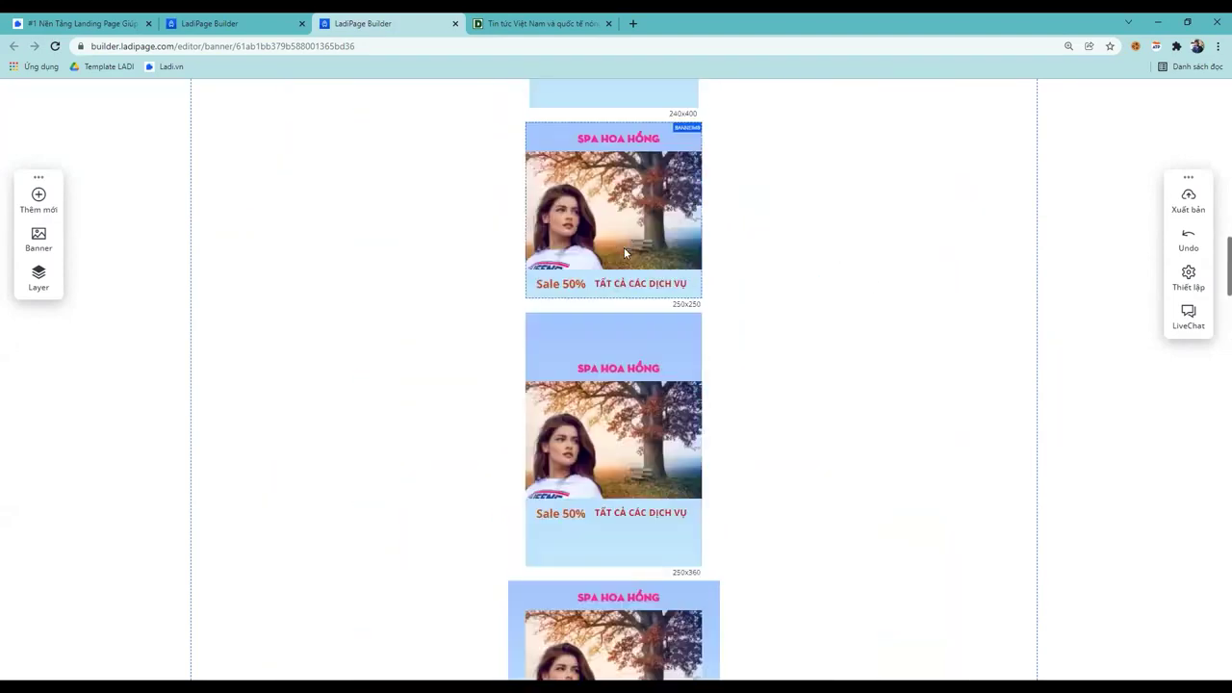
{"action": "scroll", "coordinate": [625, 246], "scroll_direction": "up", "scroll_amount": 6}
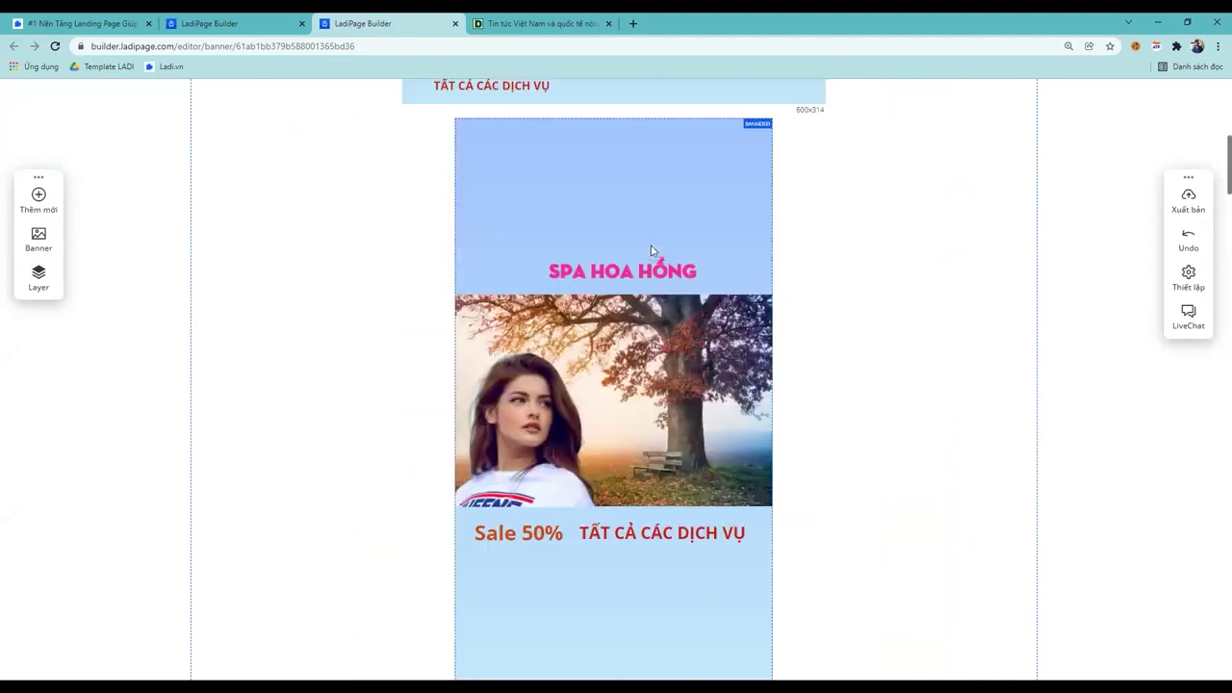
{"action": "scroll", "coordinate": [675, 245], "scroll_direction": "up", "scroll_amount": 6}
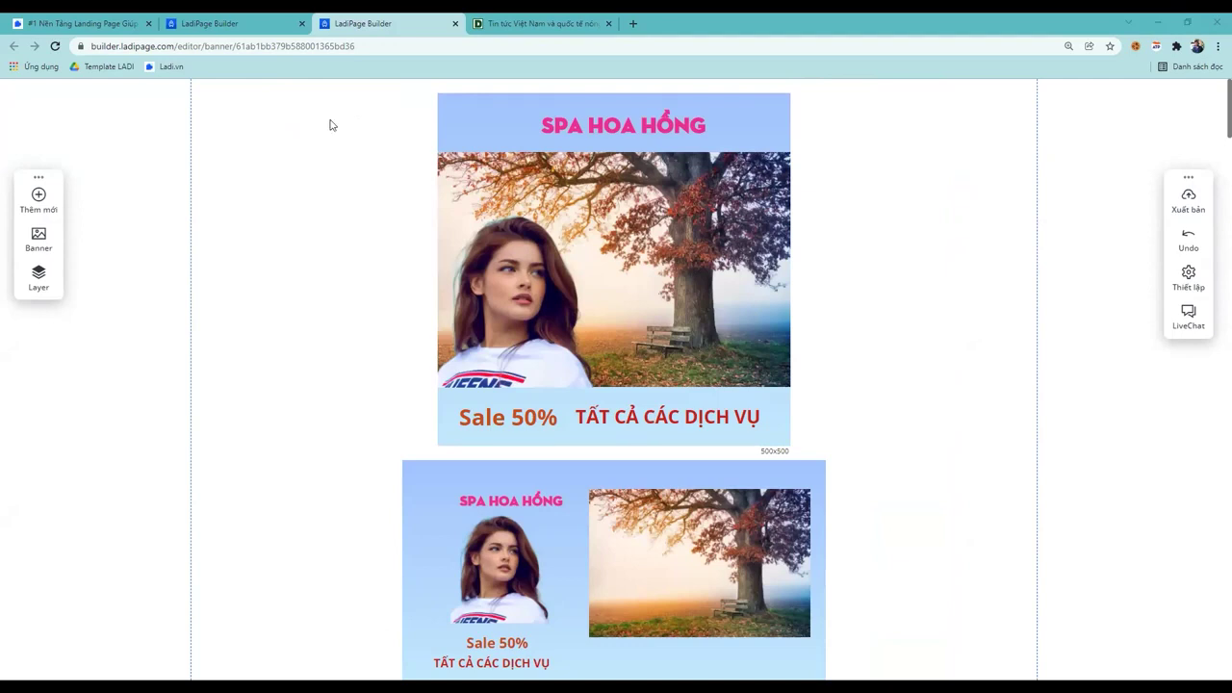
{"action": "left_click", "coordinate": [1181, 210]}
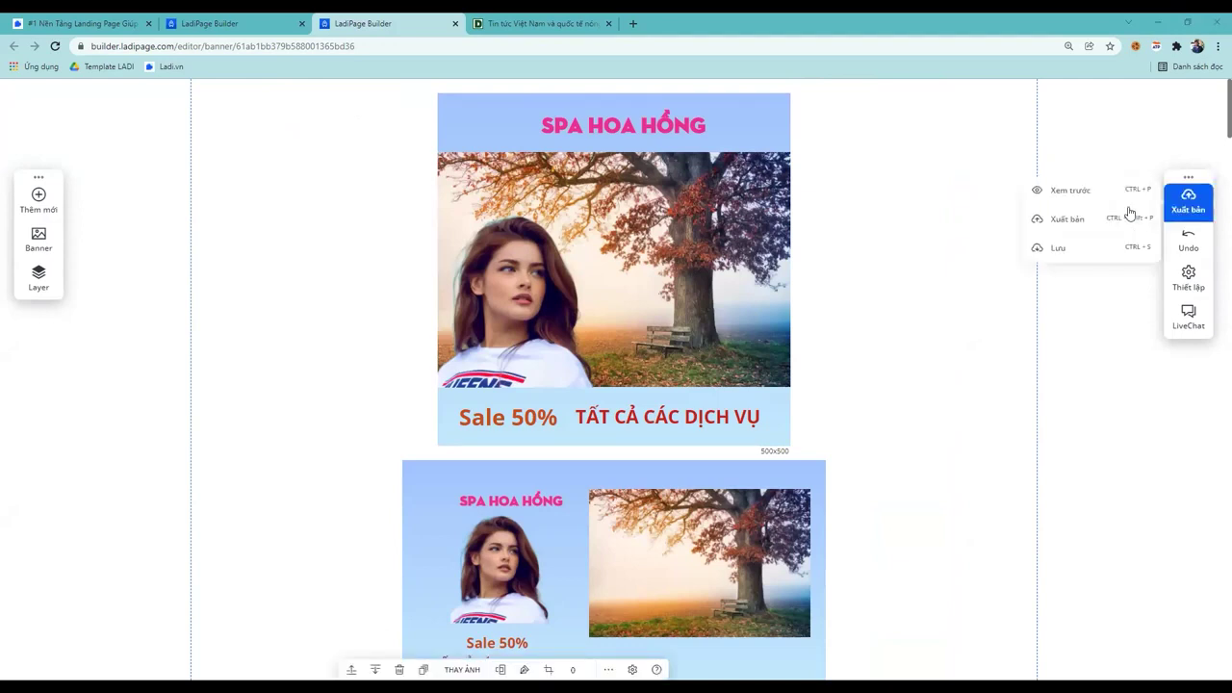
{"action": "left_click", "coordinate": [1080, 221]}
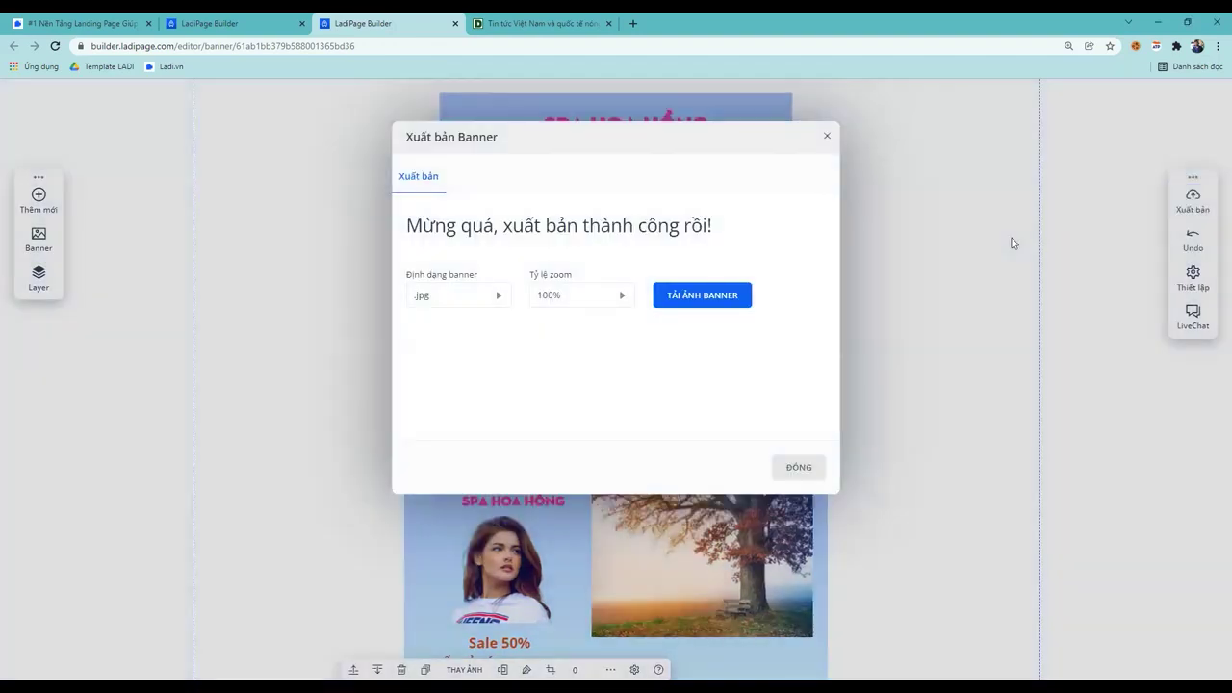
Download the banner images in .jpg format at 100% zoom
{"action": "left_click", "coordinate": [494, 302]}
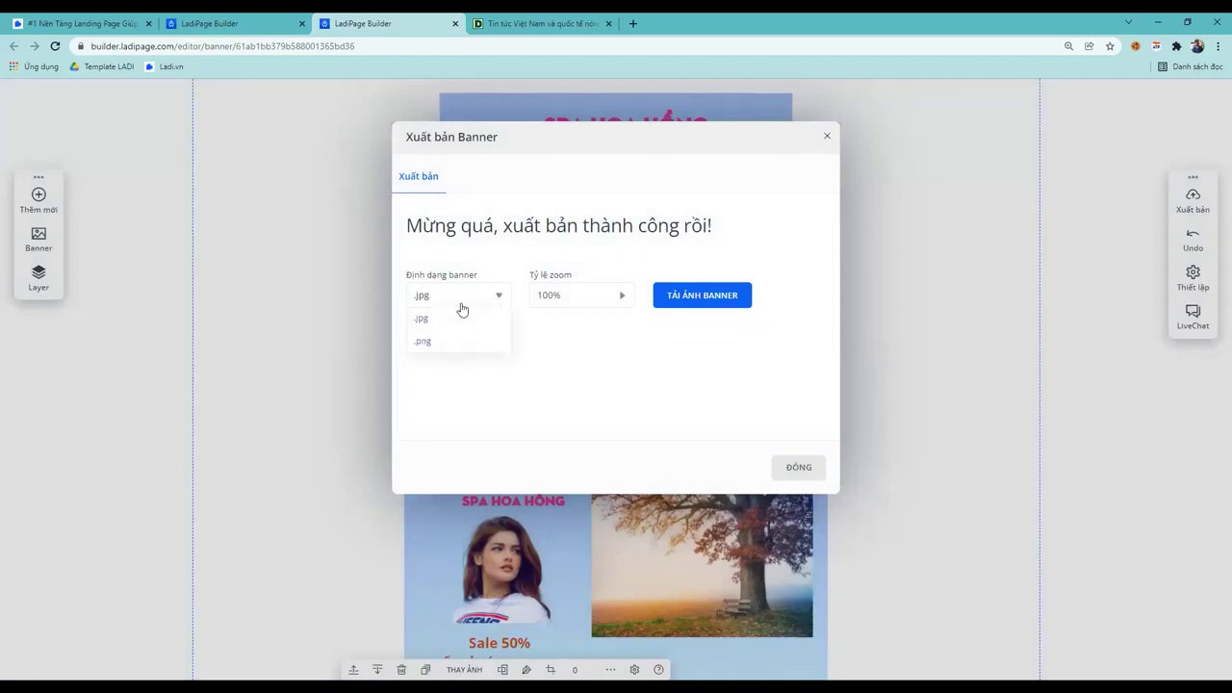
{"action": "left_click", "coordinate": [476, 300]}
{"action": "left_click", "coordinate": [599, 298]}
{"action": "left_click", "coordinate": [600, 299]}
{"action": "left_click", "coordinate": [713, 302]}
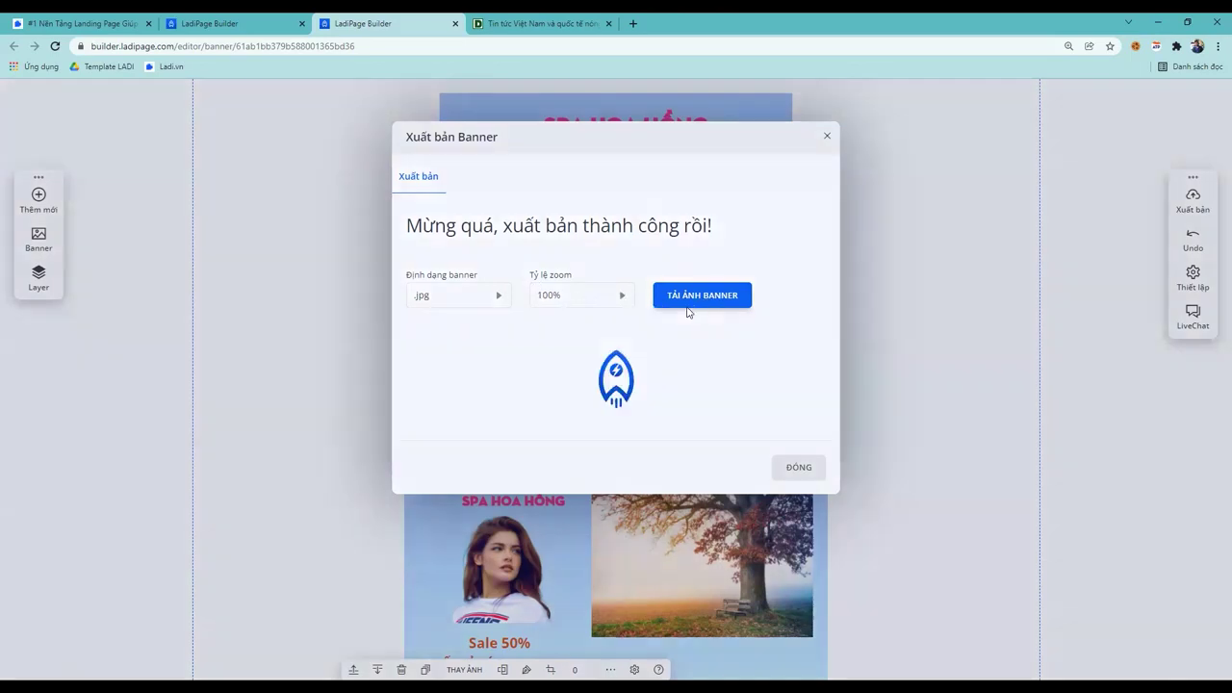
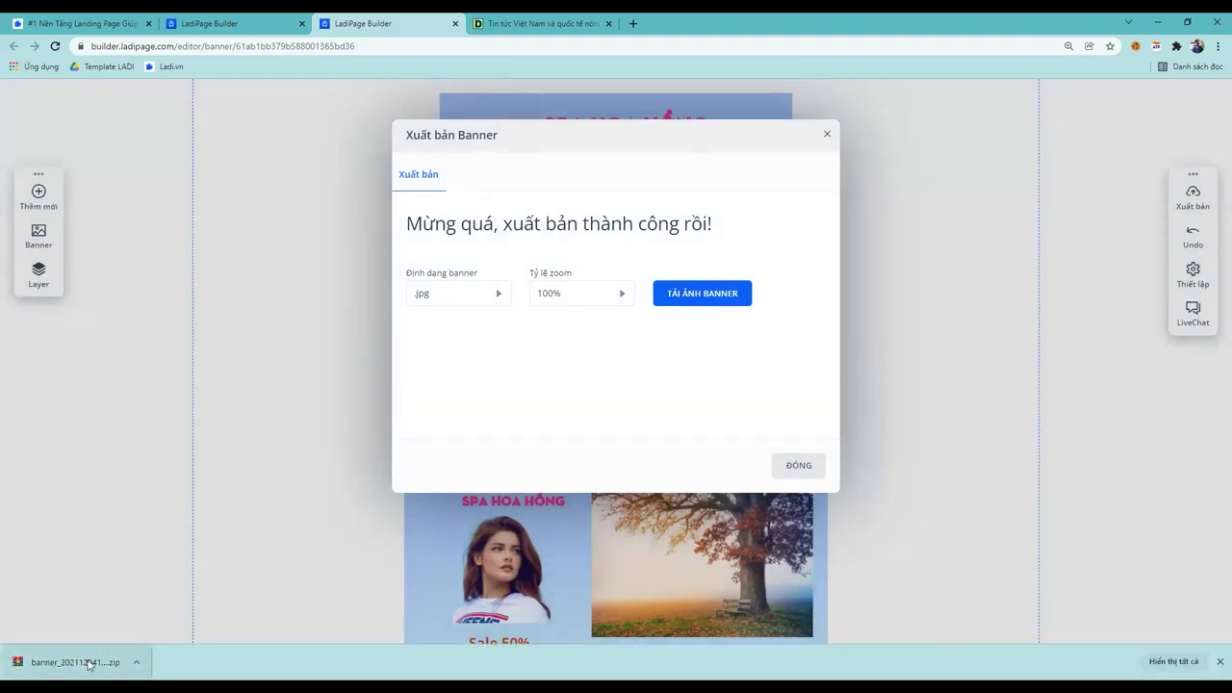
Show the downloaded banner zip file in its folder and close the Xuất bản Banner dialog
{"action": "left_click", "coordinate": [136, 662]}
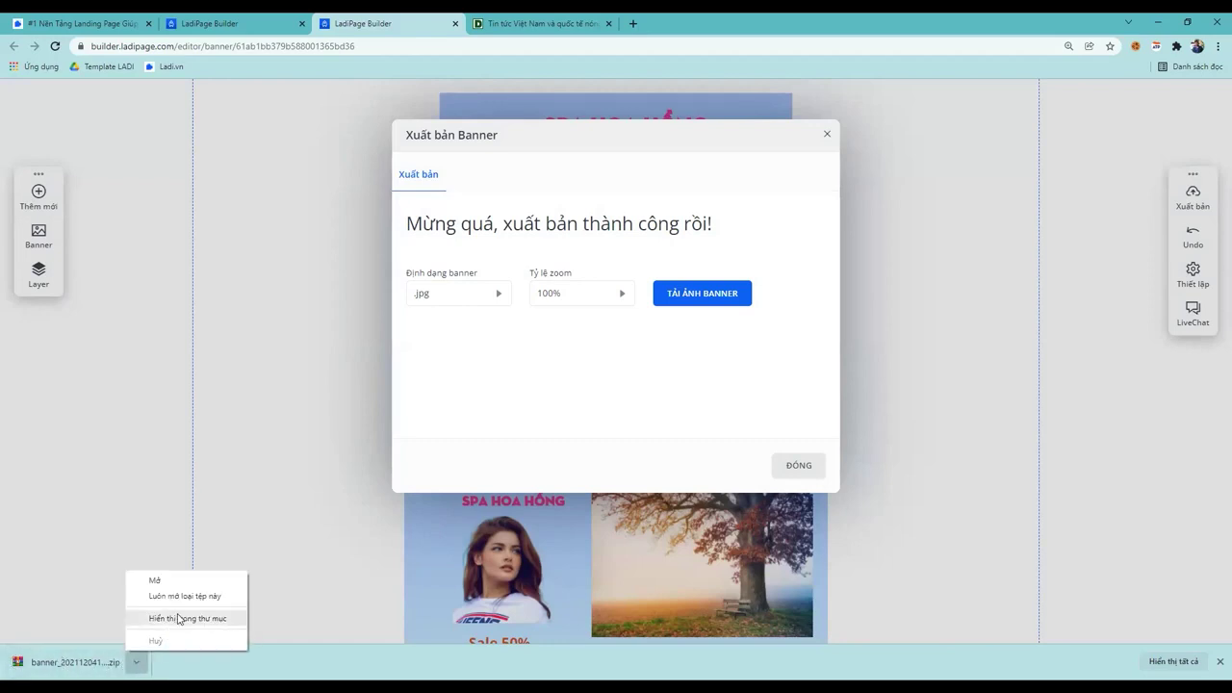
{"action": "left_click", "coordinate": [178, 618]}
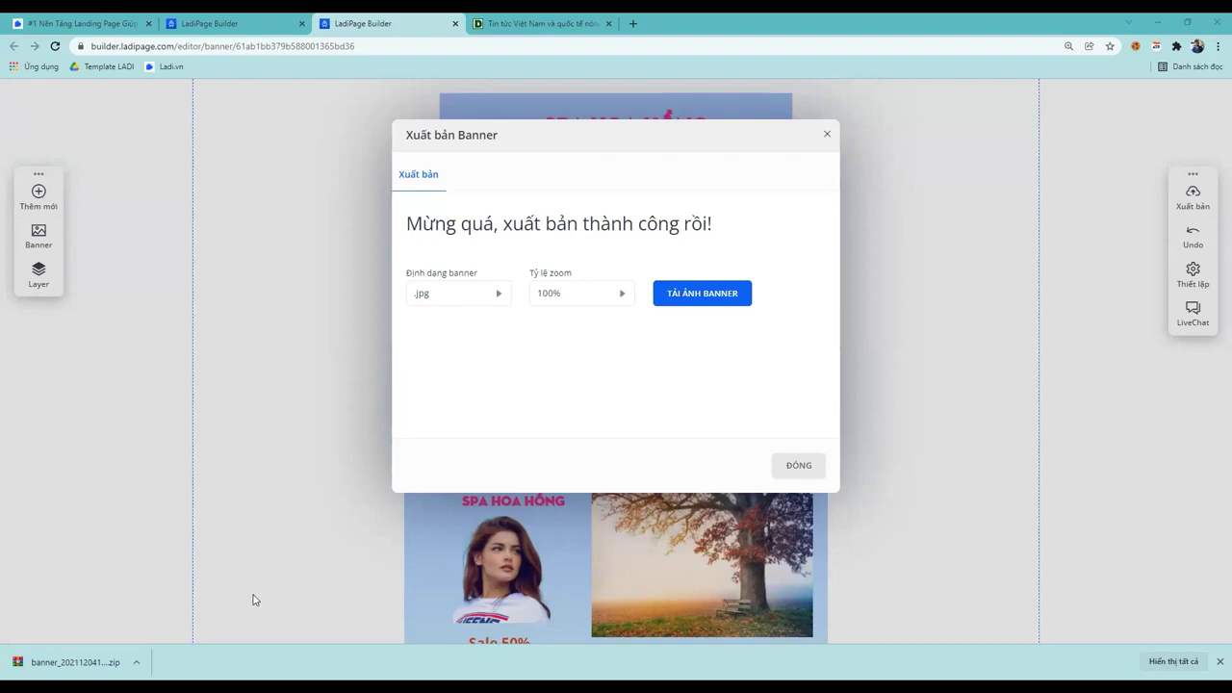
{"action": "left_click", "coordinate": [826, 135]}
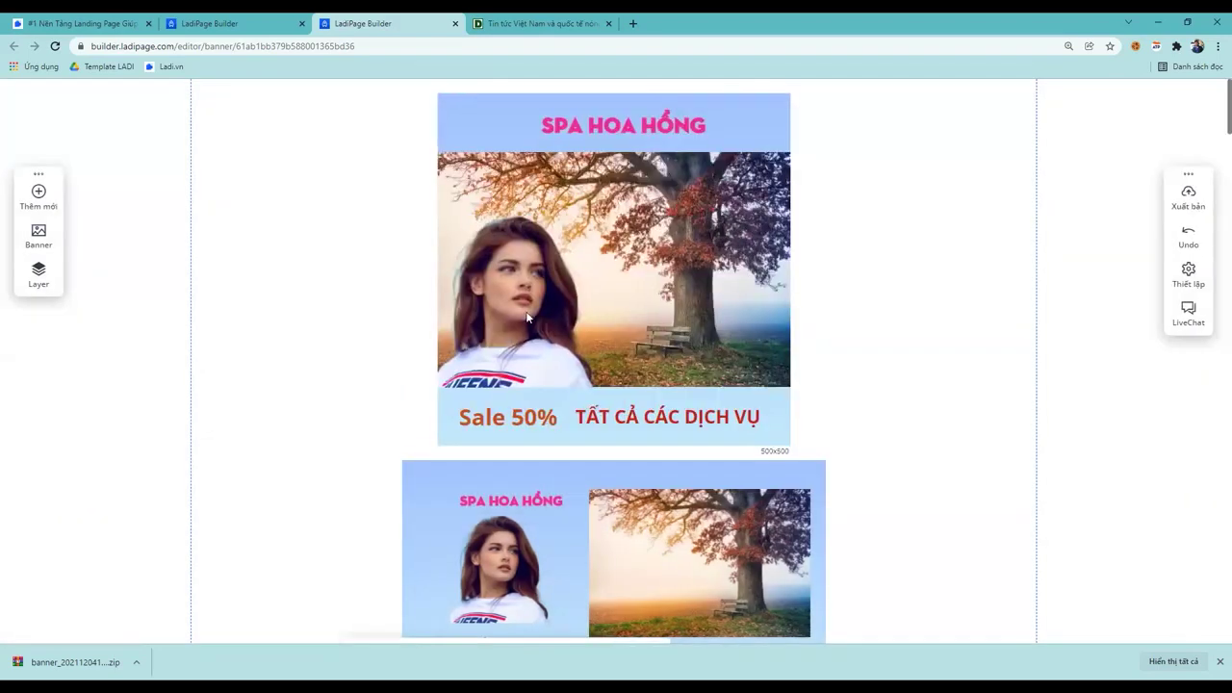
Open the banner template gallery and load more templates at the end of the list
{"action": "scroll", "coordinate": [627, 339], "scroll_direction": "down", "scroll_amount": 3}
{"action": "scroll", "coordinate": [627, 340], "scroll_direction": "up", "scroll_amount": 3}
{"action": "left_click", "coordinate": [38, 239]}
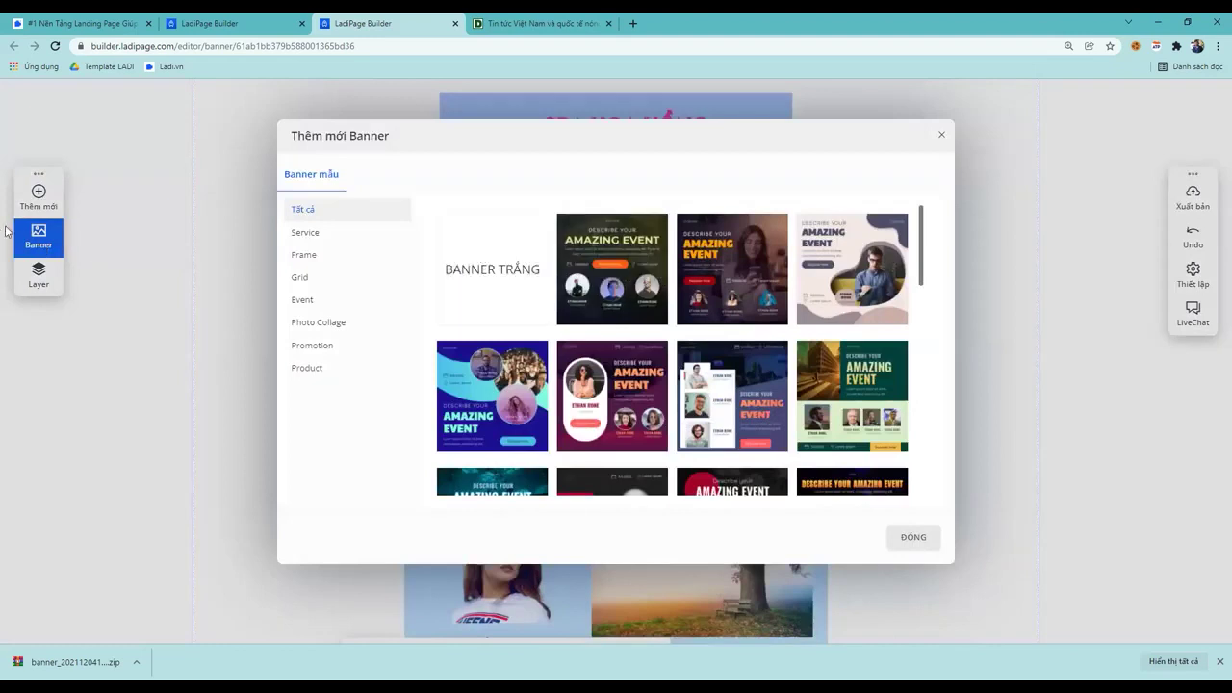
{"action": "mouse_move", "coordinate": [778, 271]}
{"action": "mouse_move", "coordinate": [698, 322]}
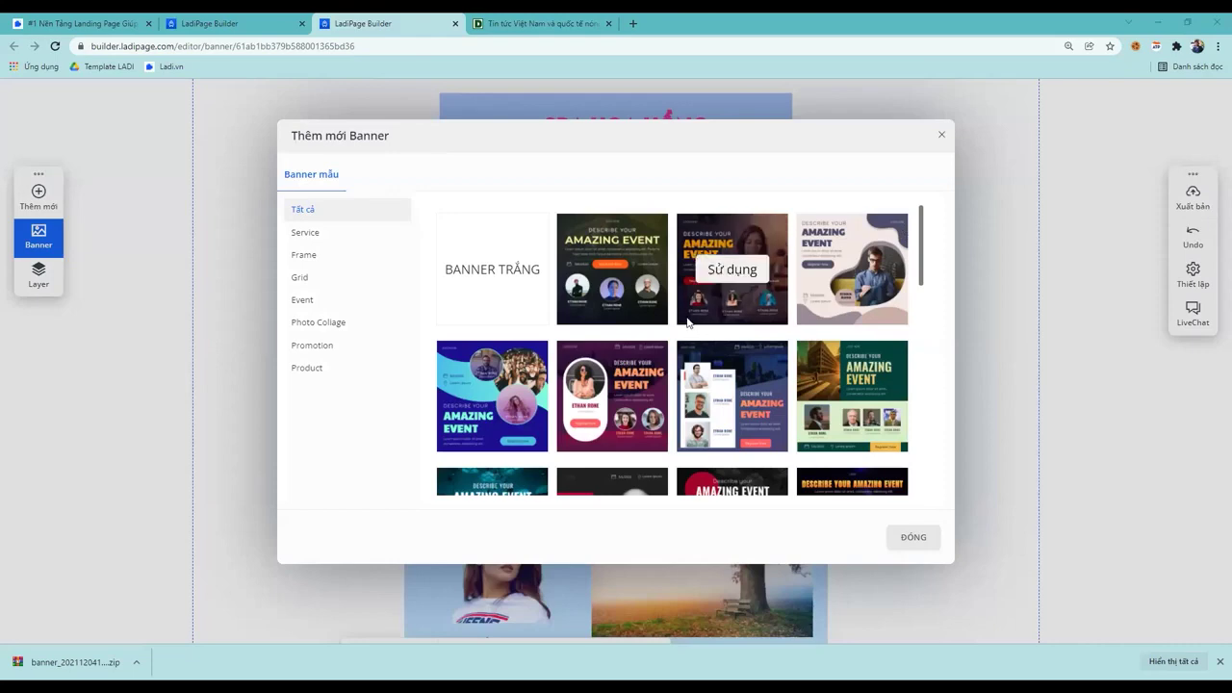
{"action": "scroll", "coordinate": [687, 322], "scroll_direction": "down", "scroll_amount": 10}
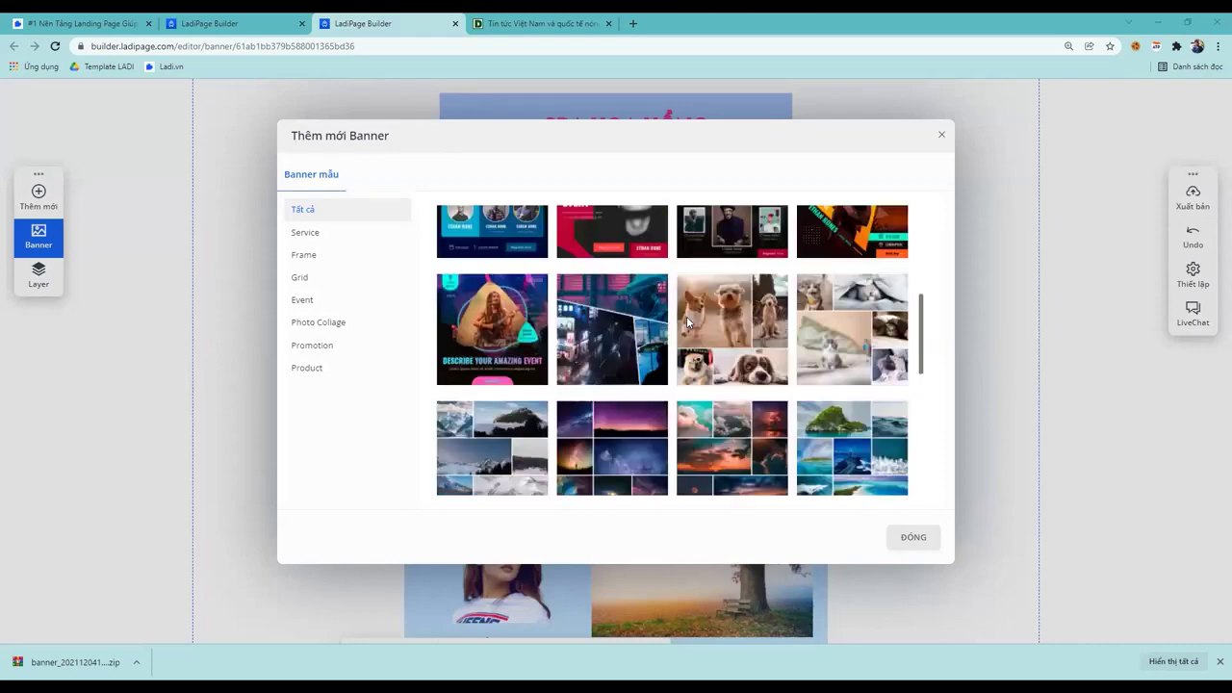
{"action": "scroll", "coordinate": [683, 316], "scroll_direction": "down", "scroll_amount": 1}
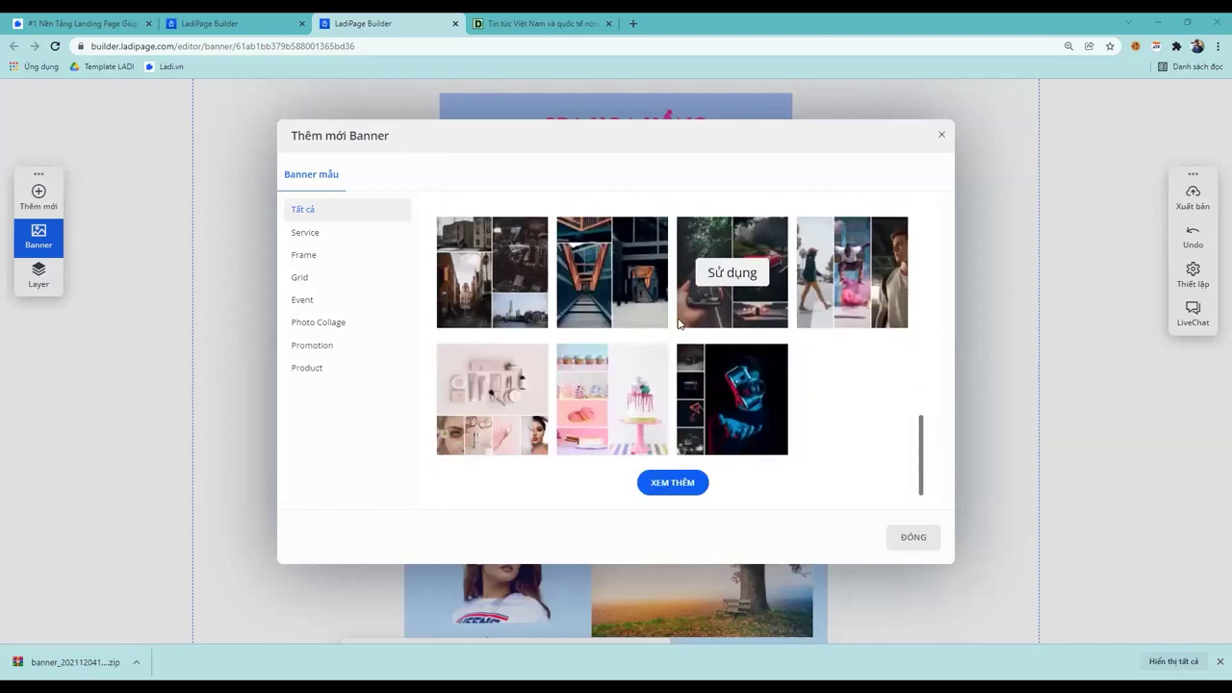
{"action": "left_click", "coordinate": [673, 483]}
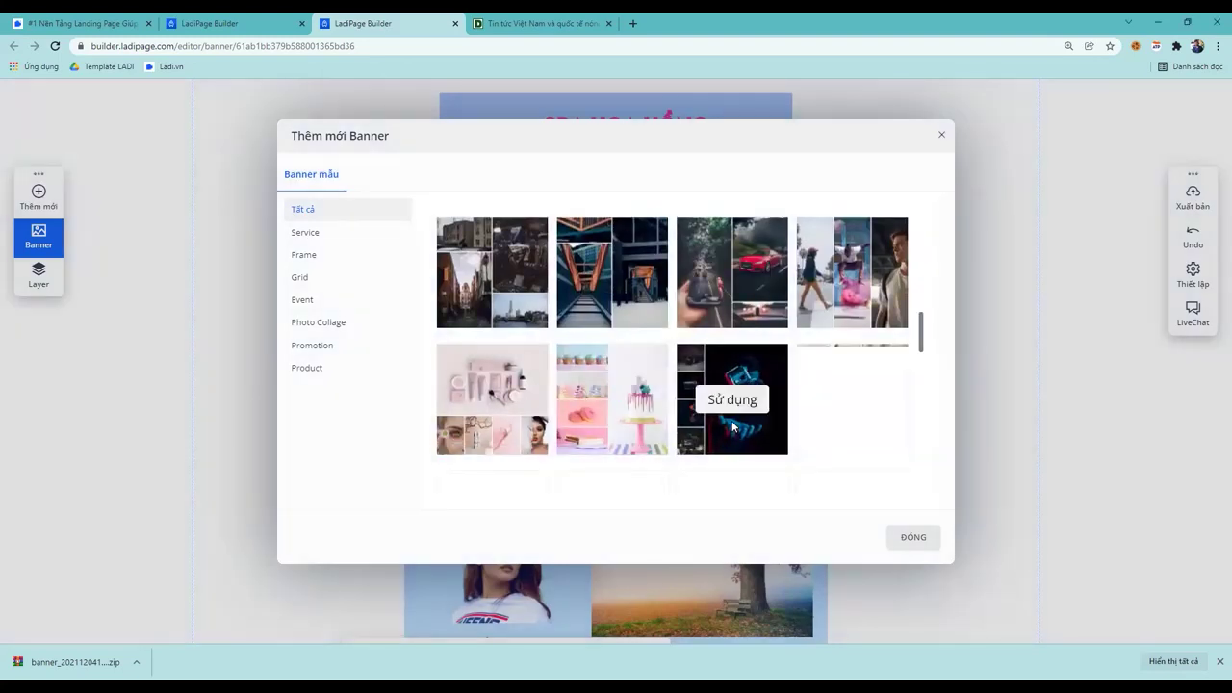
Apply the pink spa massage service template to the banner design
{"action": "scroll", "coordinate": [731, 416], "scroll_direction": "down", "scroll_amount": 3}
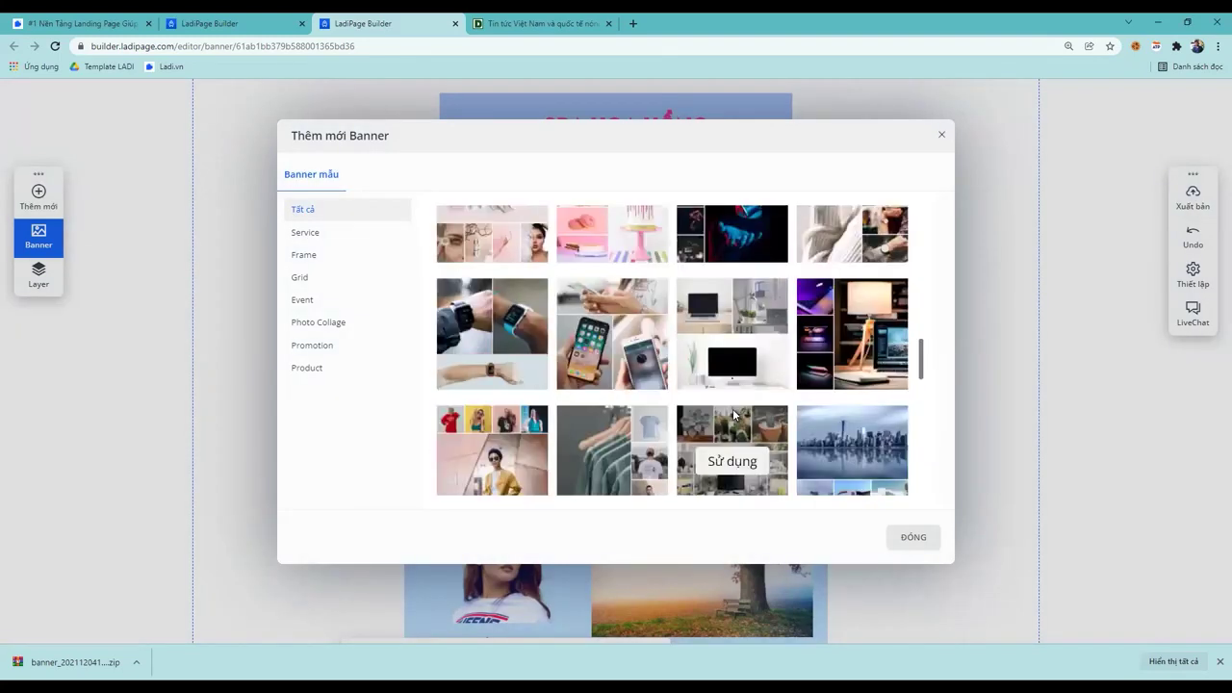
{"action": "scroll", "coordinate": [733, 414], "scroll_direction": "down", "scroll_amount": 3}
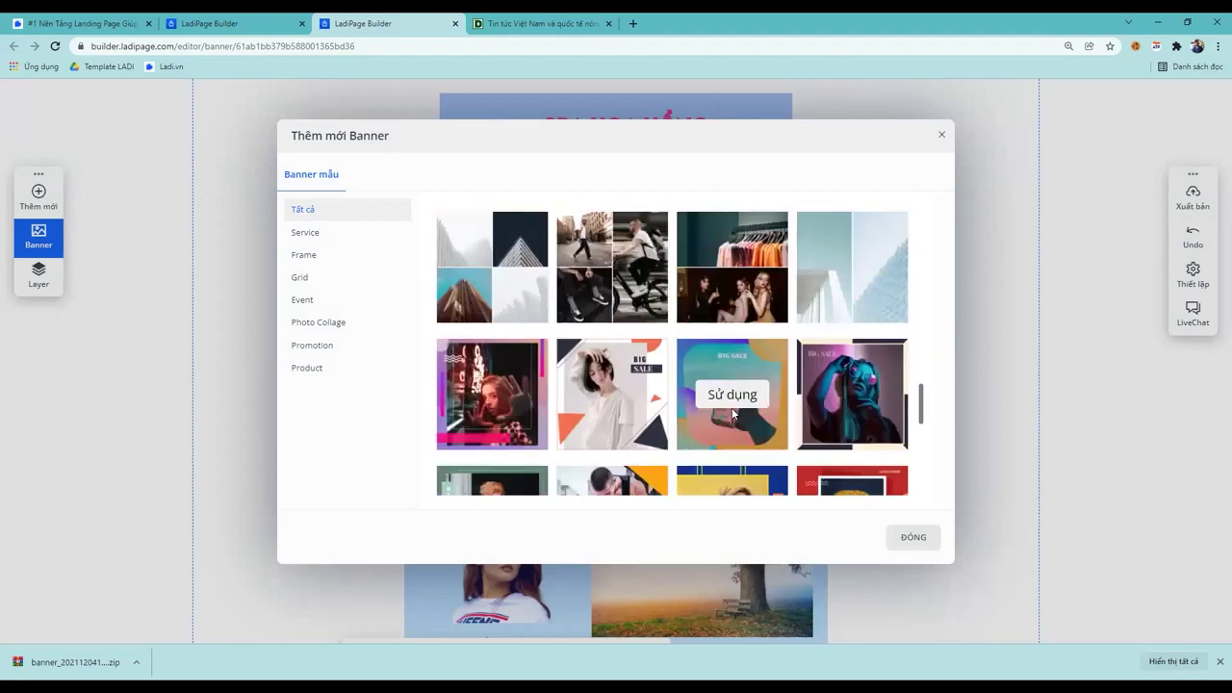
{"action": "scroll", "coordinate": [731, 413], "scroll_direction": "down", "scroll_amount": 1}
{"action": "scroll", "coordinate": [731, 407], "scroll_direction": "down", "scroll_amount": 1}
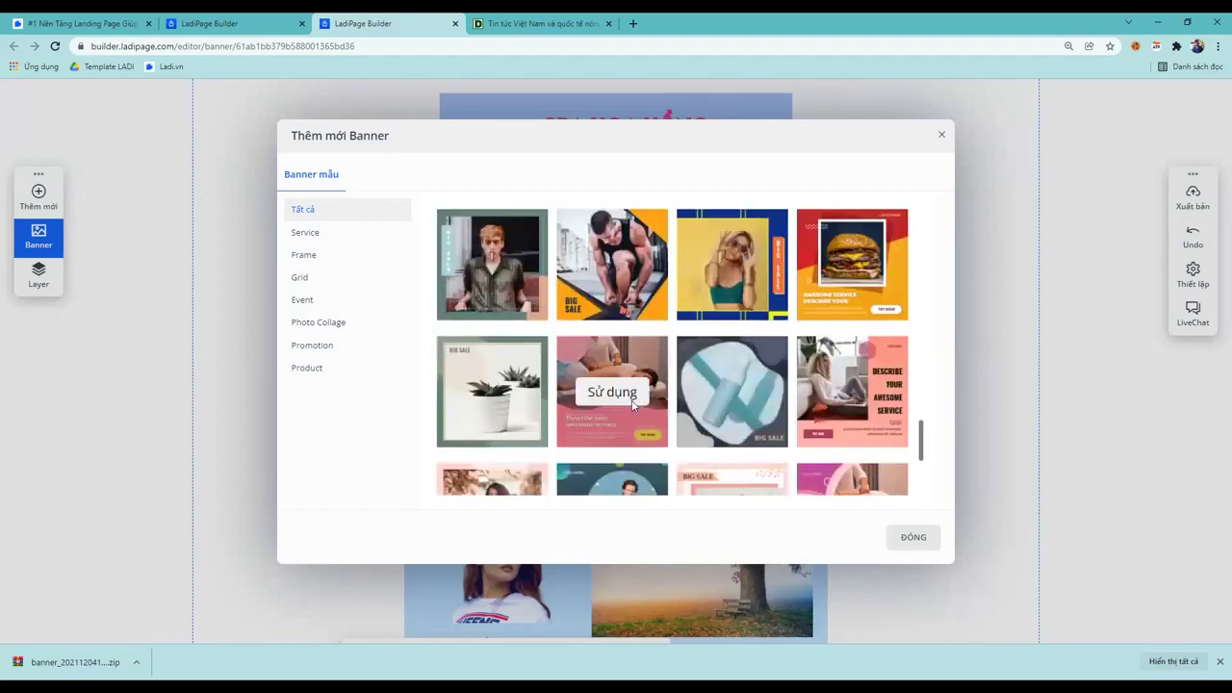
{"action": "left_click", "coordinate": [636, 398]}
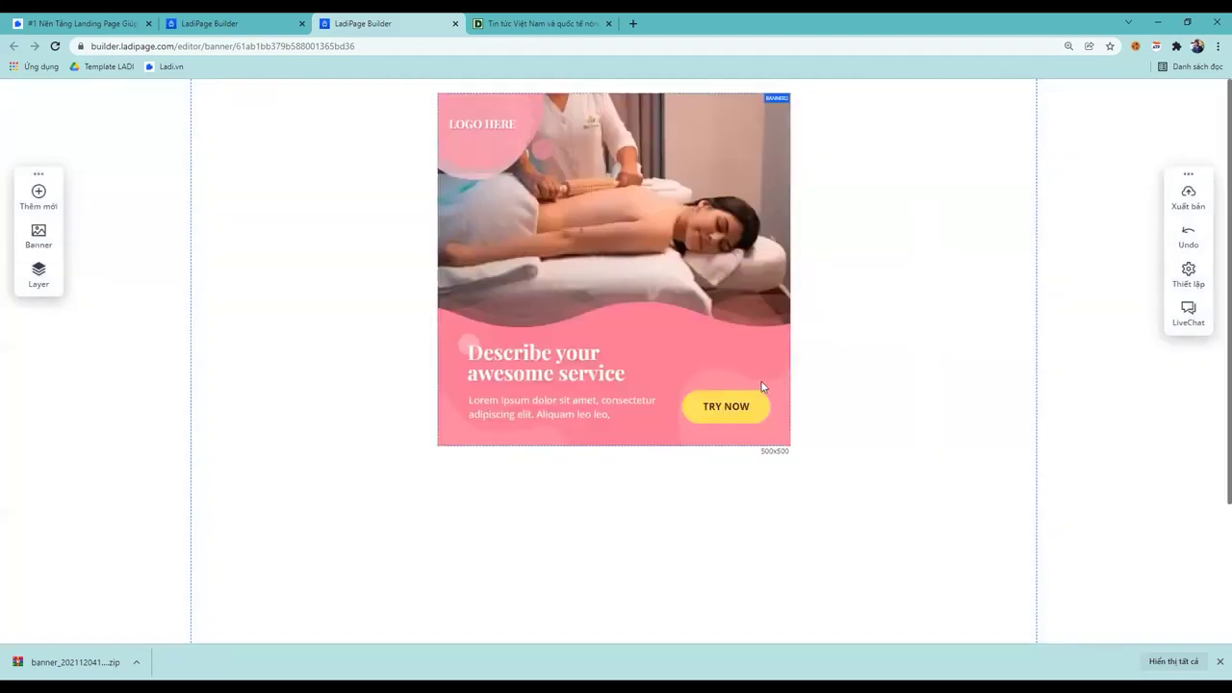
Try deleting the pink circle behind the LOGO HERE text, and undo the deletion
{"action": "left_click", "coordinate": [490, 125]}
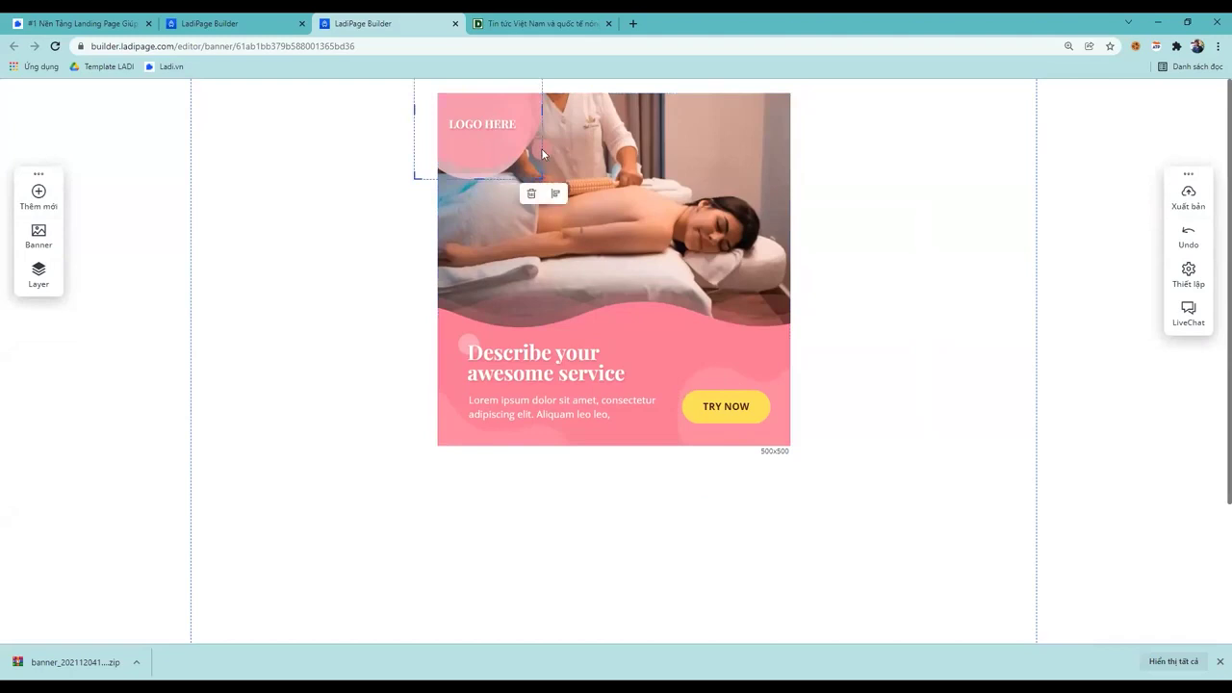
{"action": "key", "text": "Delete"}
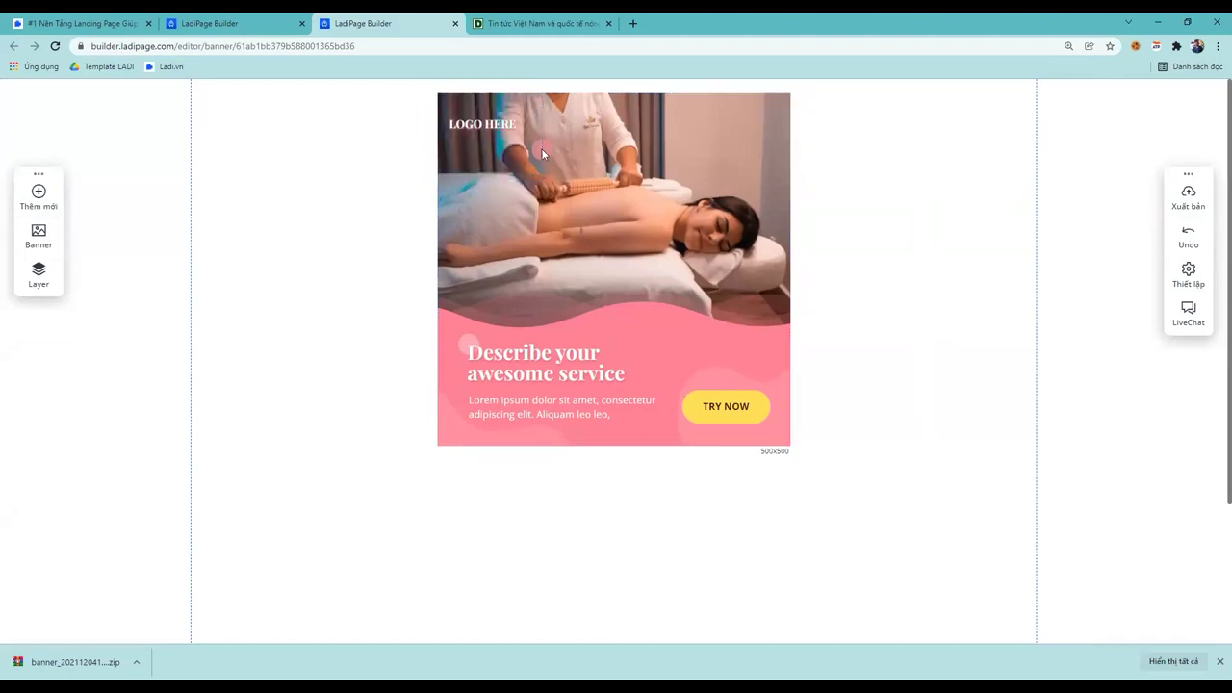
{"action": "key", "text": "ctrl+z"}
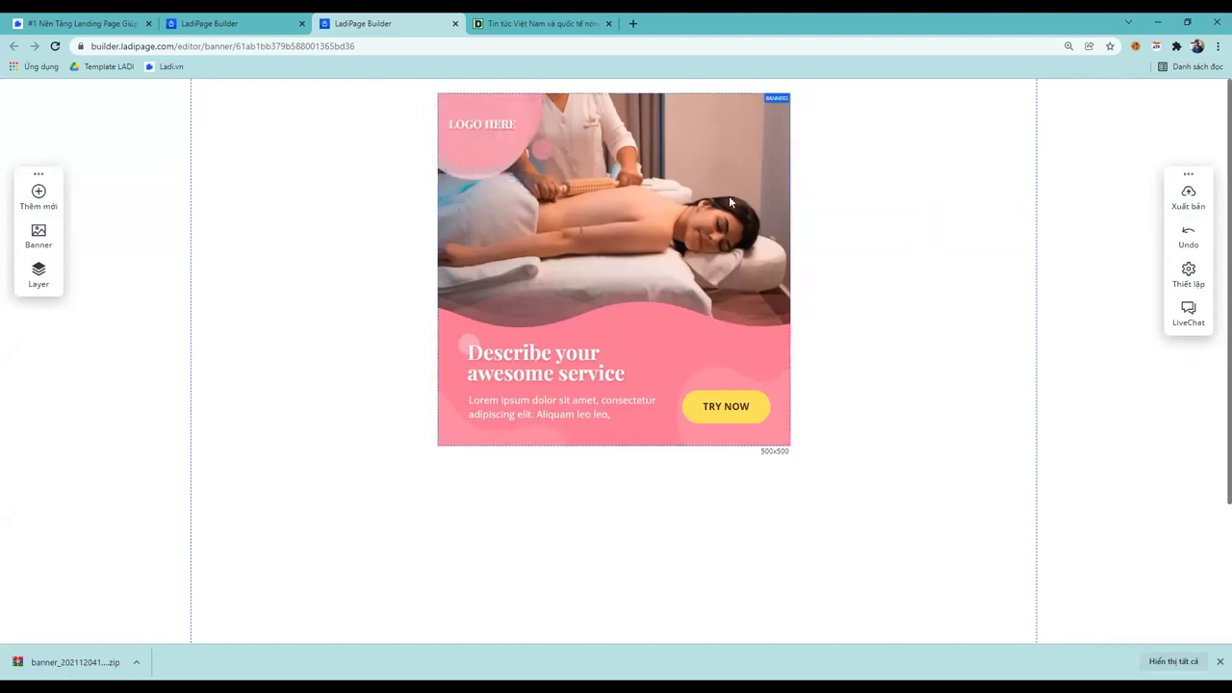
Select the LOGO HERE text and open the personal image library for adding a new image
{"action": "left_click", "coordinate": [480, 127]}
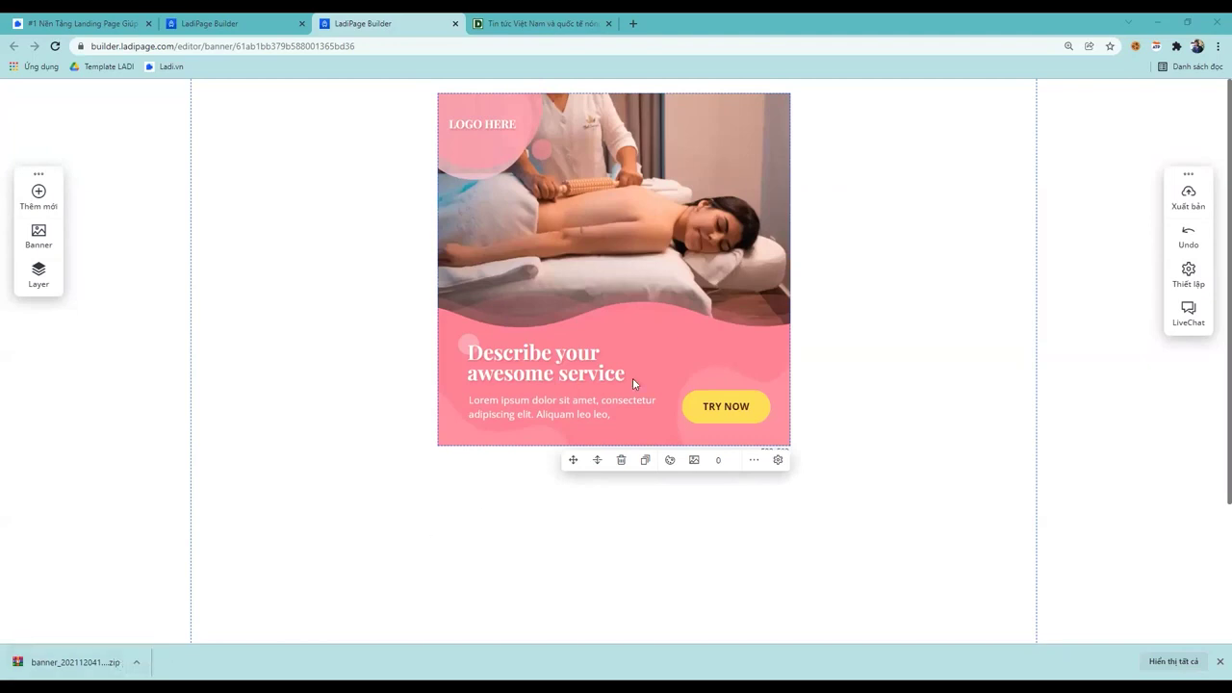
{"action": "left_click", "coordinate": [498, 135]}
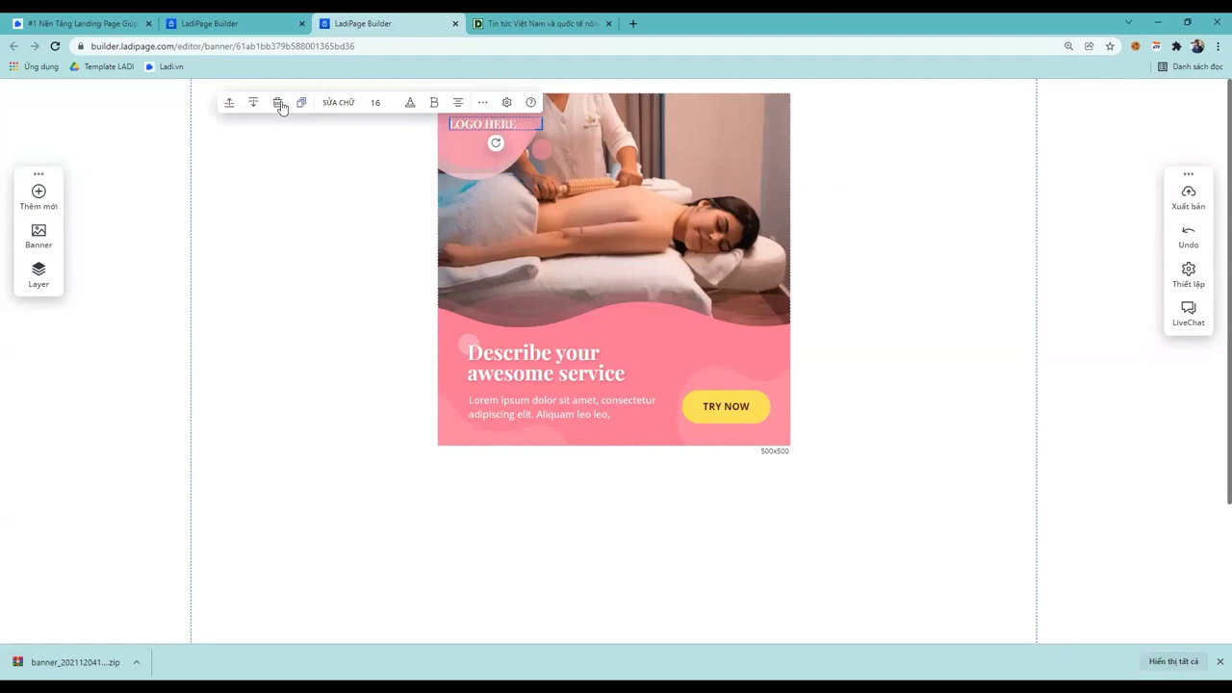
{"action": "left_click", "coordinate": [179, 203]}
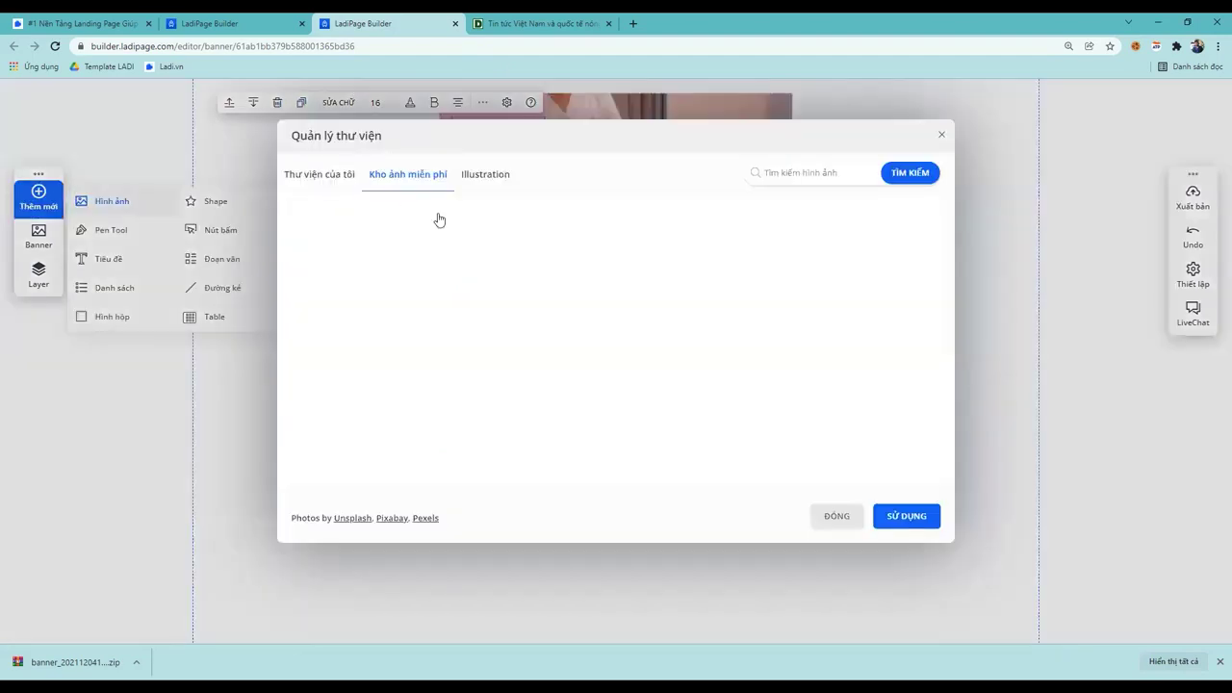
{"action": "scroll", "coordinate": [476, 274], "scroll_direction": "down", "scroll_amount": 2}
{"action": "left_click", "coordinate": [318, 174]}
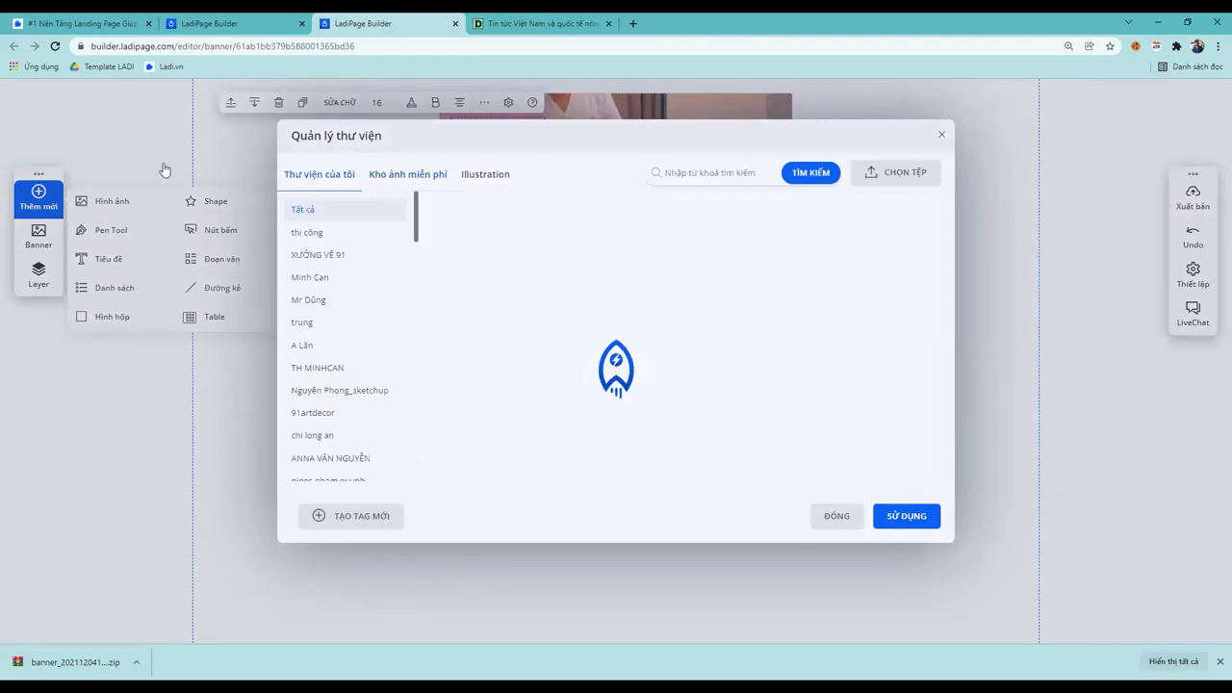
Filter the personal image library by the tag listed directly below XƯỞNG VẼ 91
{"action": "scroll", "coordinate": [329, 380], "scroll_direction": "down", "scroll_amount": 2}
{"action": "scroll", "coordinate": [328, 383], "scroll_direction": "down", "scroll_amount": 1}
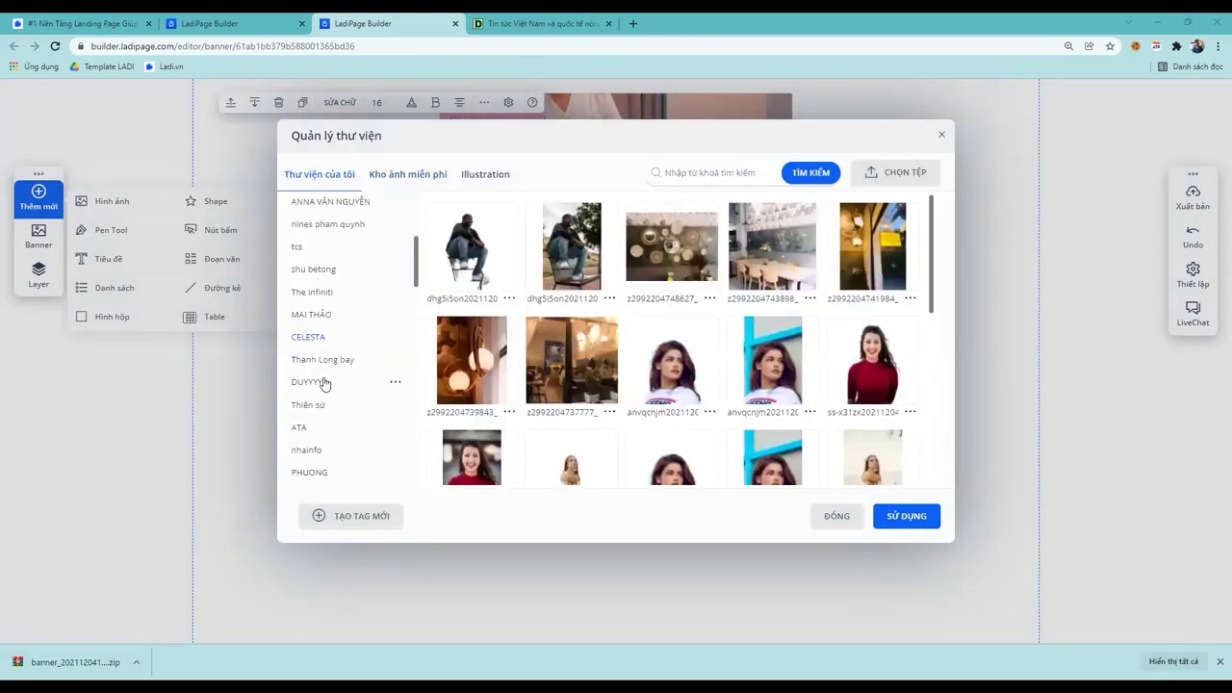
{"action": "scroll", "coordinate": [330, 375], "scroll_direction": "up", "scroll_amount": 2}
{"action": "scroll", "coordinate": [329, 377], "scroll_direction": "up", "scroll_amount": 1}
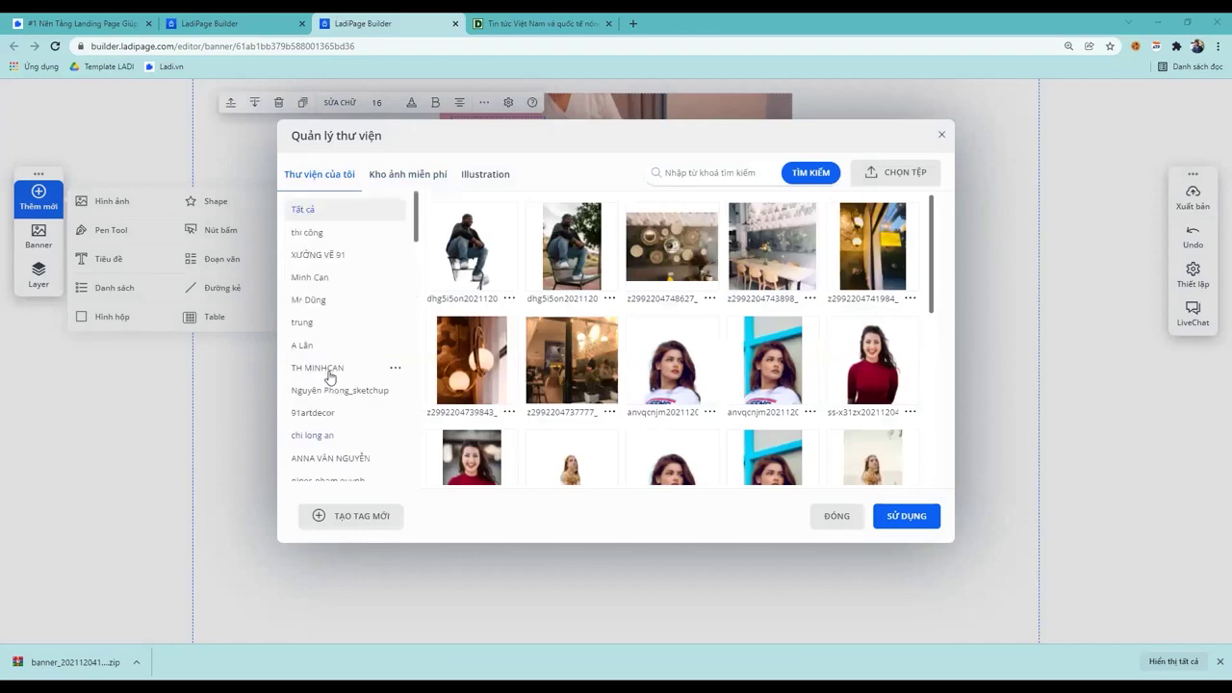
{"action": "left_click", "coordinate": [315, 279]}
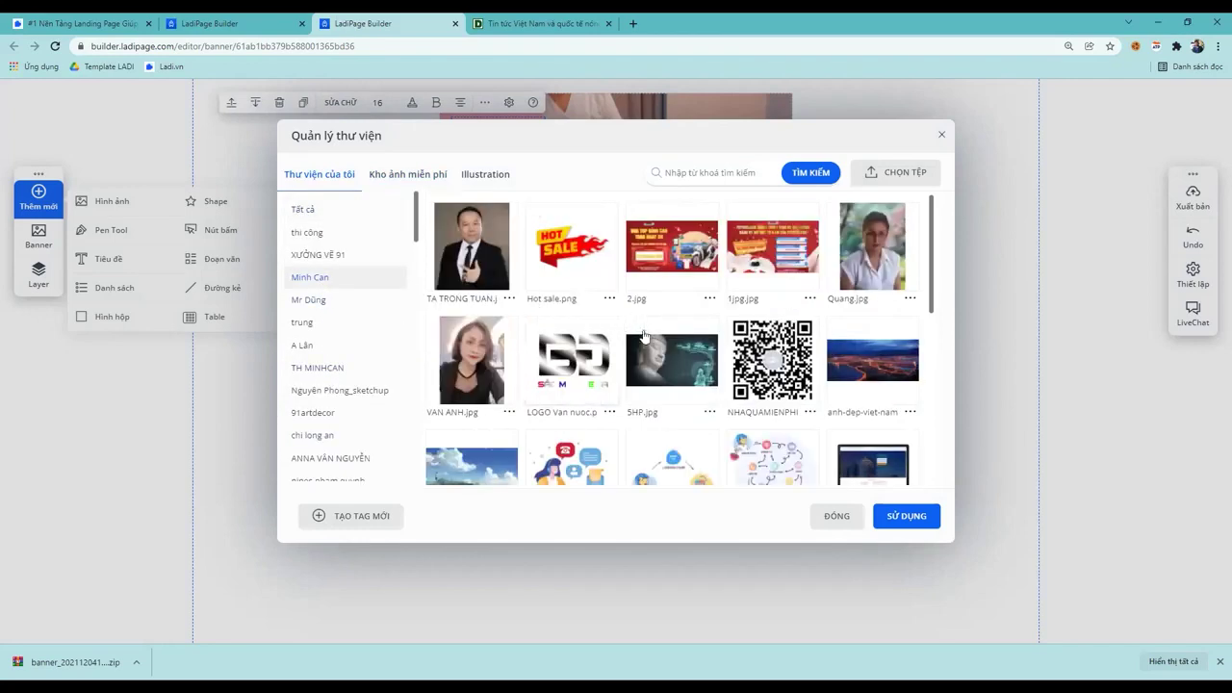
Browse the filtered library, load more of its images, and insert Nhom.JPG into the banner
{"action": "scroll", "coordinate": [641, 322], "scroll_direction": "down", "scroll_amount": 3}
{"action": "scroll", "coordinate": [638, 357], "scroll_direction": "down", "scroll_amount": 1}
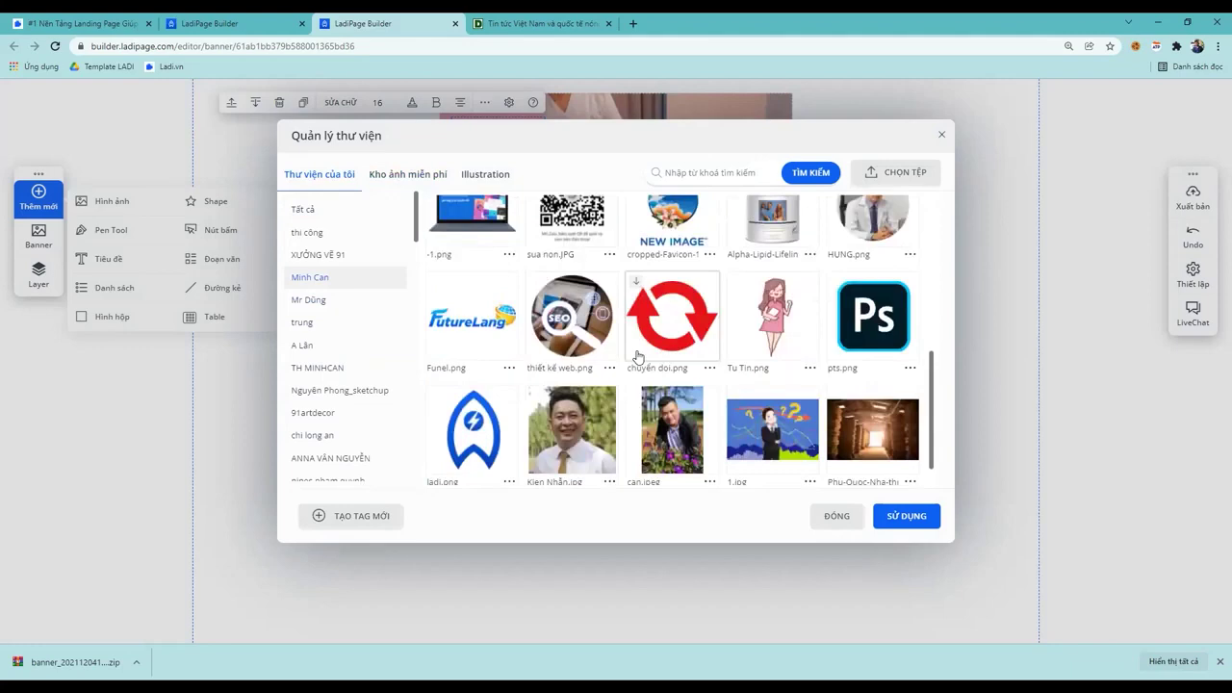
{"action": "scroll", "coordinate": [637, 357], "scroll_direction": "down", "scroll_amount": 1}
{"action": "scroll", "coordinate": [635, 357], "scroll_direction": "up", "scroll_amount": 2}
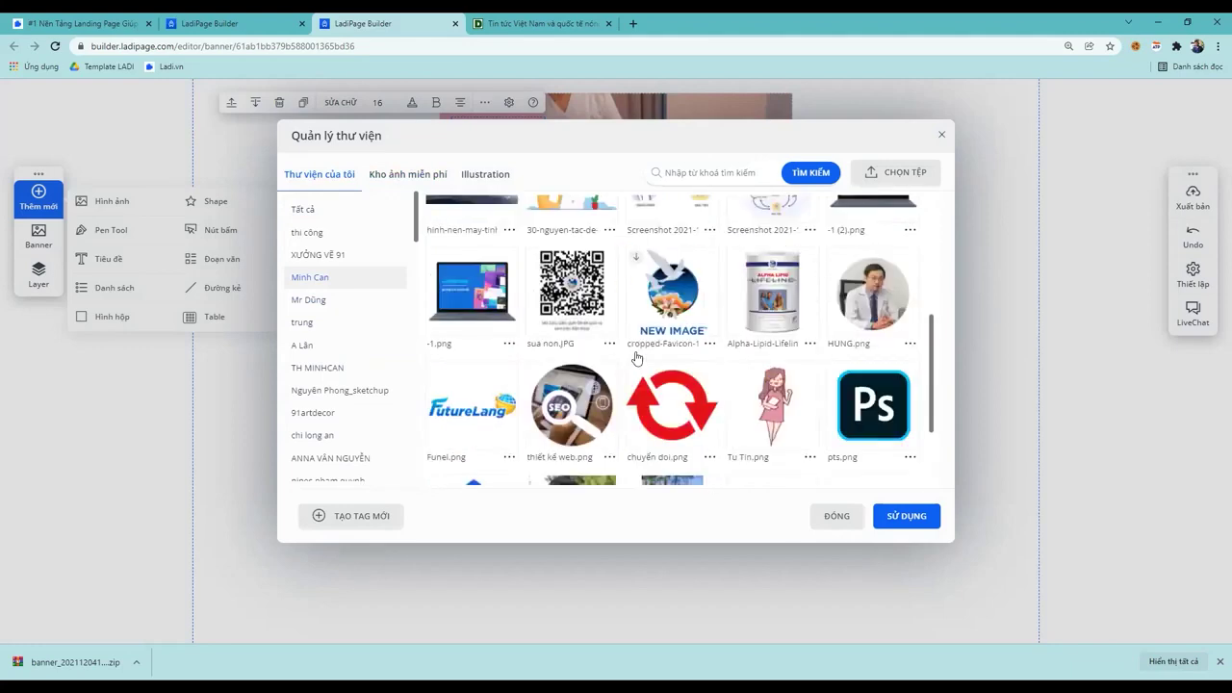
{"action": "scroll", "coordinate": [635, 357], "scroll_direction": "down", "scroll_amount": 2}
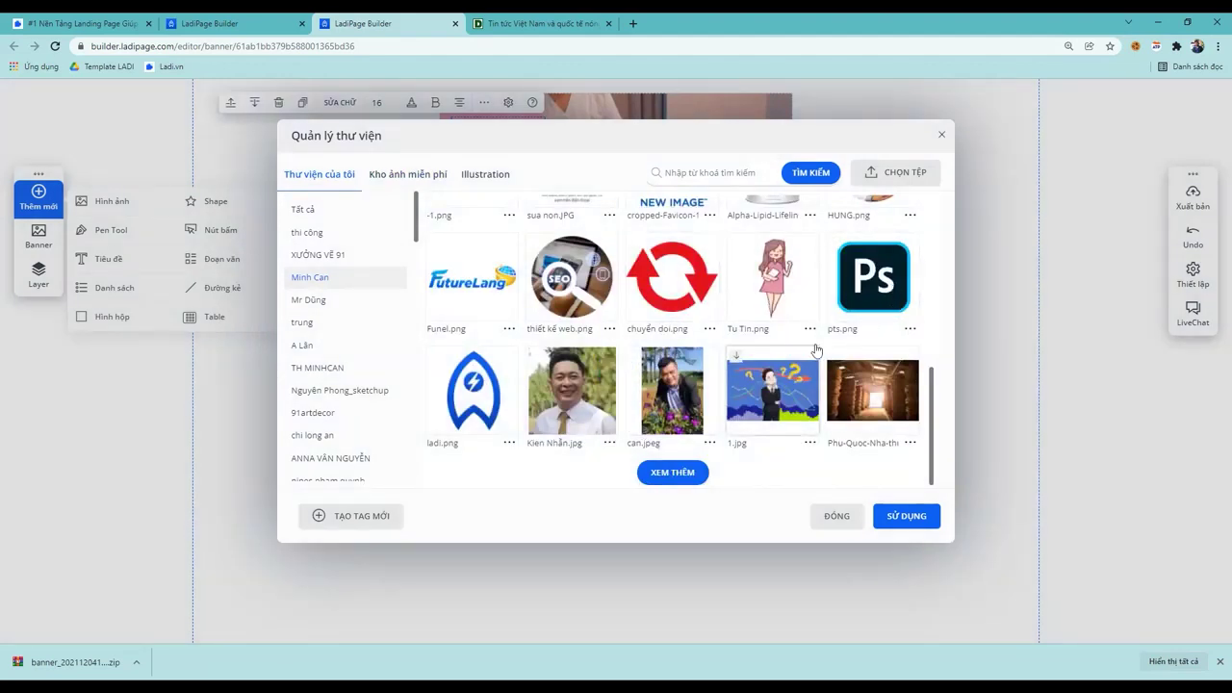
{"action": "left_click", "coordinate": [689, 470]}
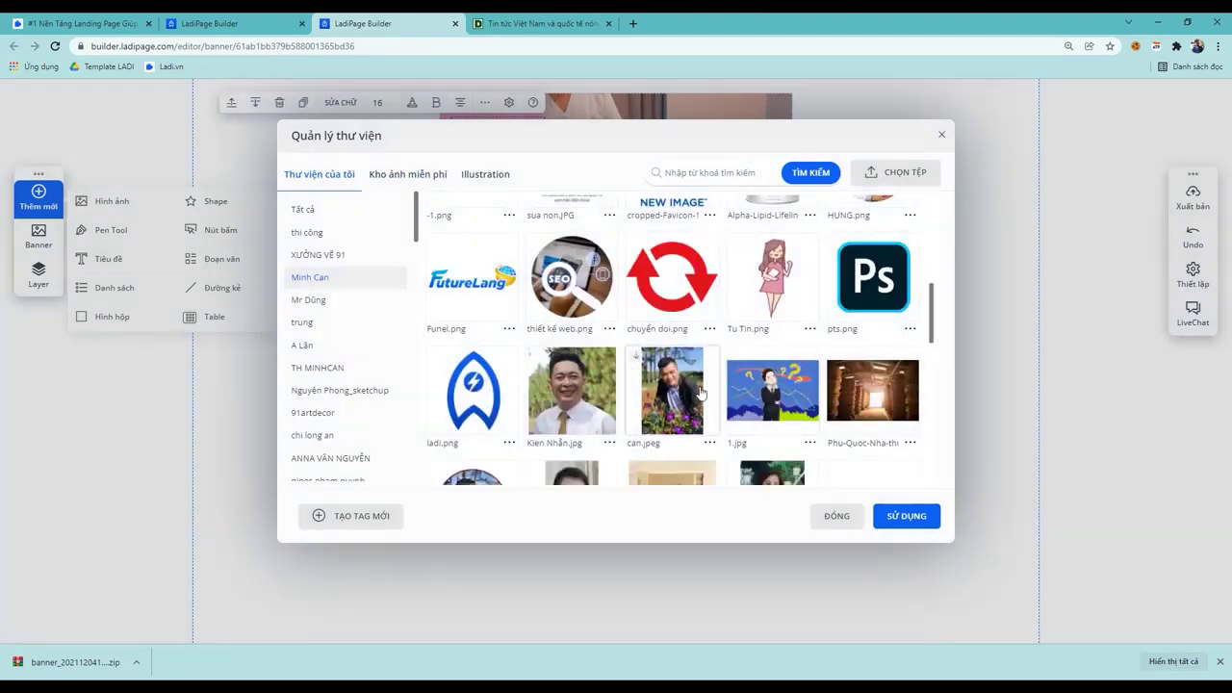
{"action": "scroll", "coordinate": [695, 414], "scroll_direction": "down", "scroll_amount": 5}
{"action": "scroll", "coordinate": [701, 393], "scroll_direction": "down", "scroll_amount": 4}
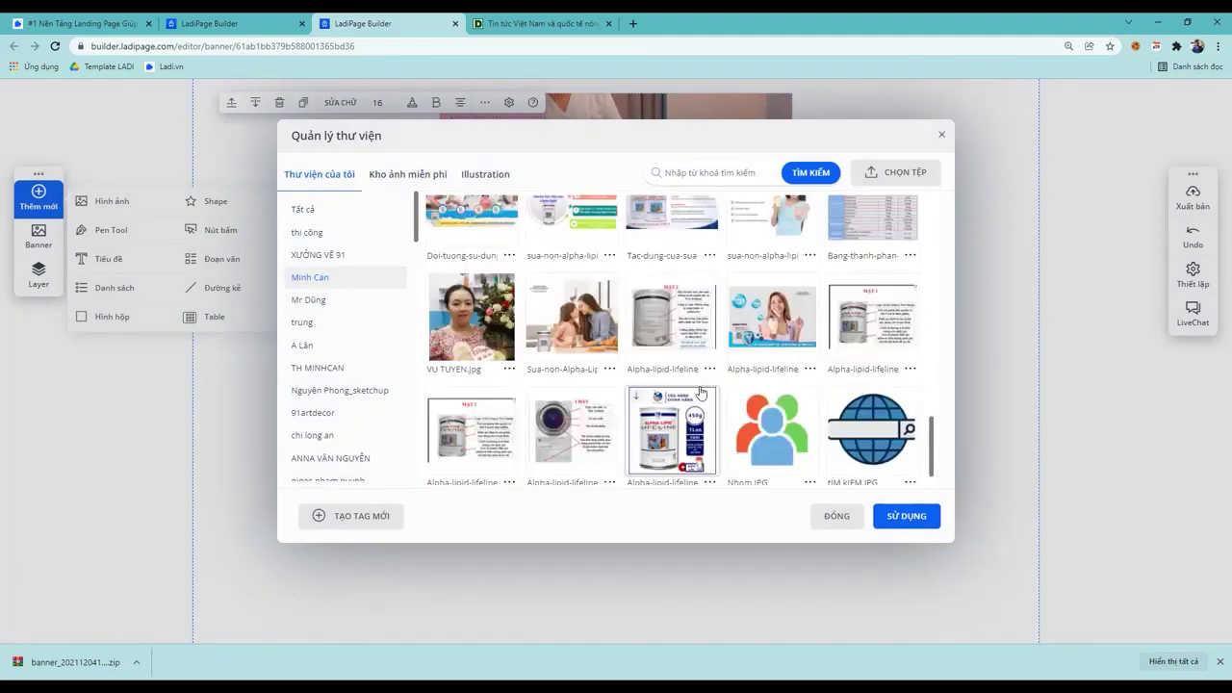
{"action": "left_click", "coordinate": [784, 391]}
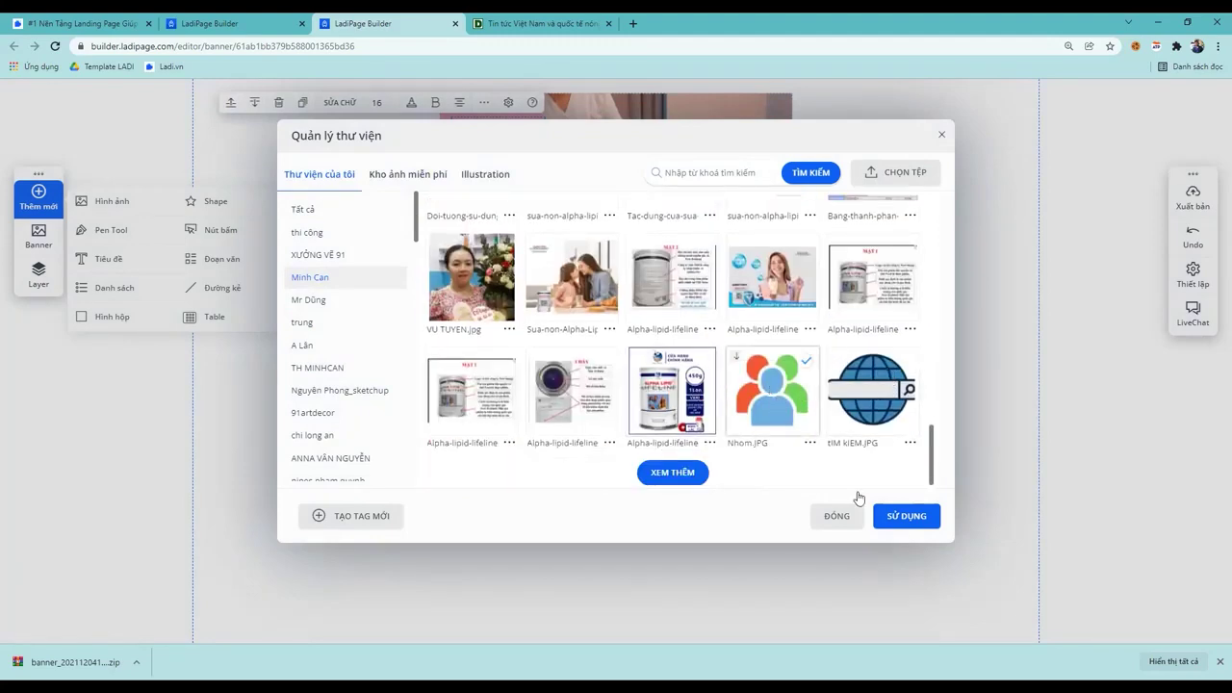
{"action": "left_click", "coordinate": [906, 516]}
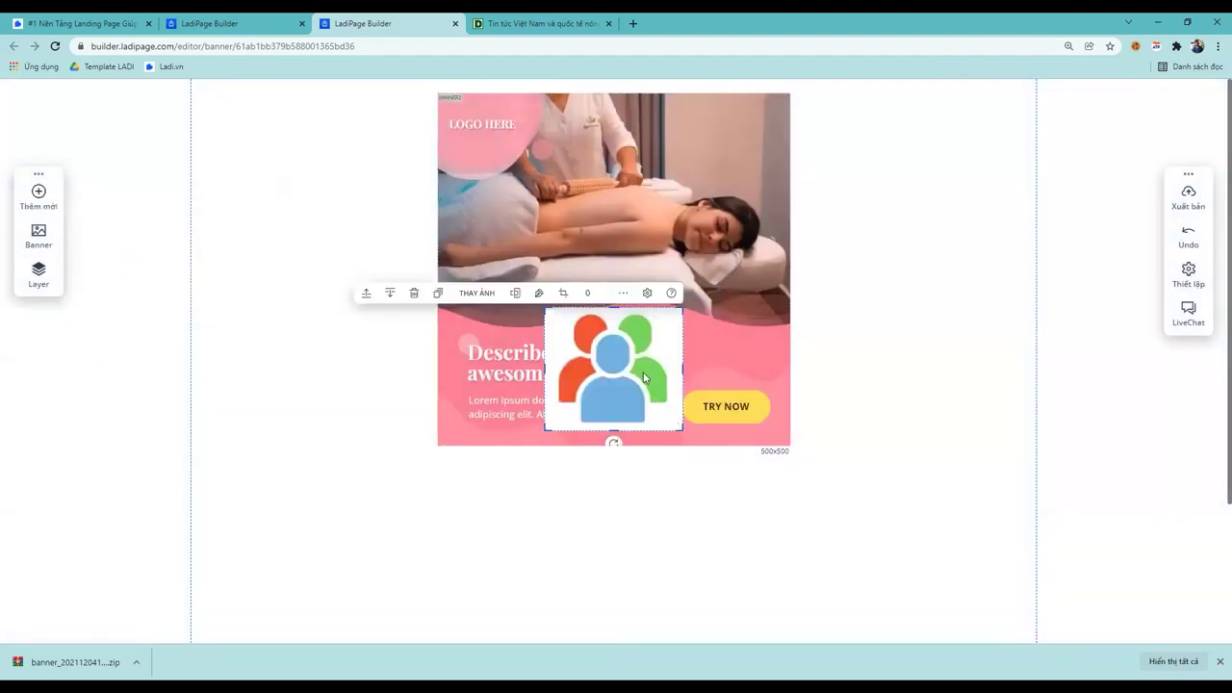
Move the inserted people logo up onto the massage photo and remove its background automatically
{"action": "left_click_drag", "start_coordinate": [633, 371], "coordinate": [576, 152]}
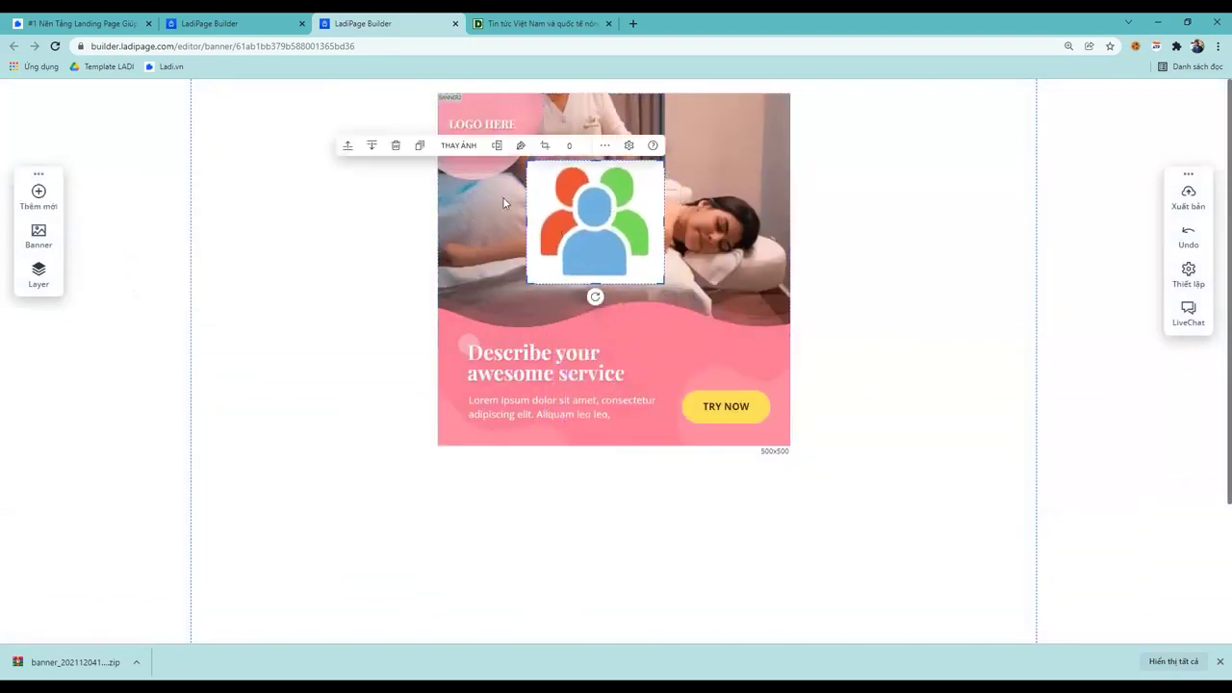
{"action": "left_click", "coordinate": [604, 146]}
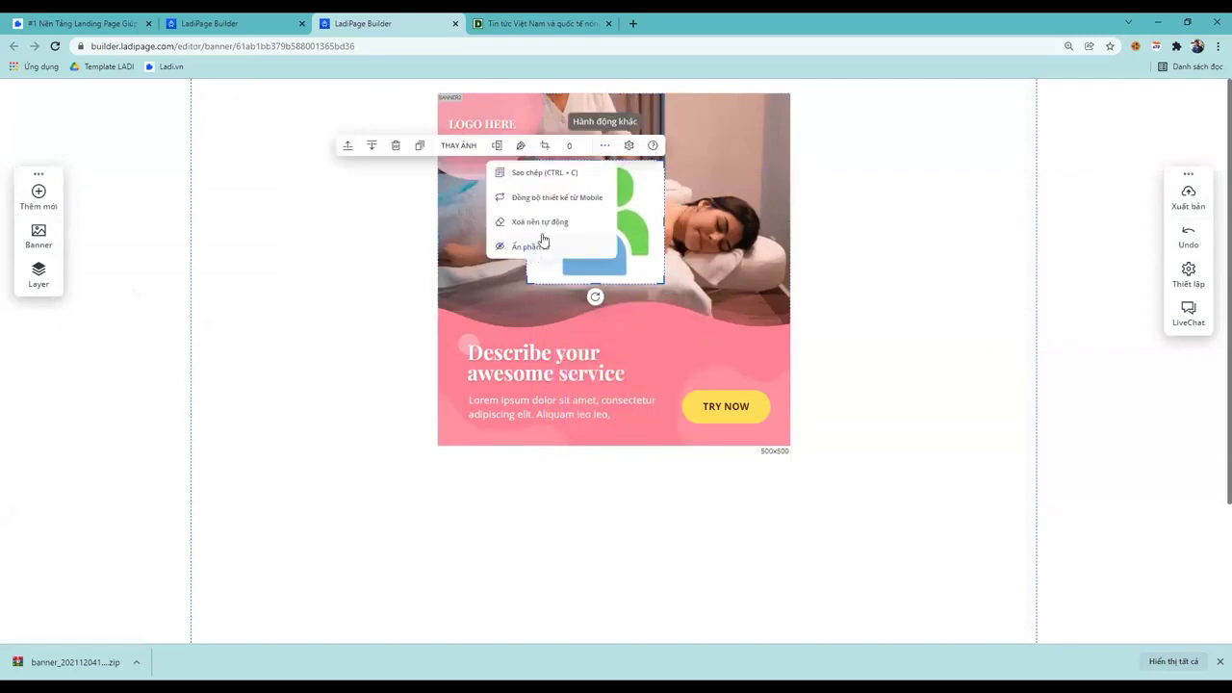
{"action": "left_click", "coordinate": [545, 221]}
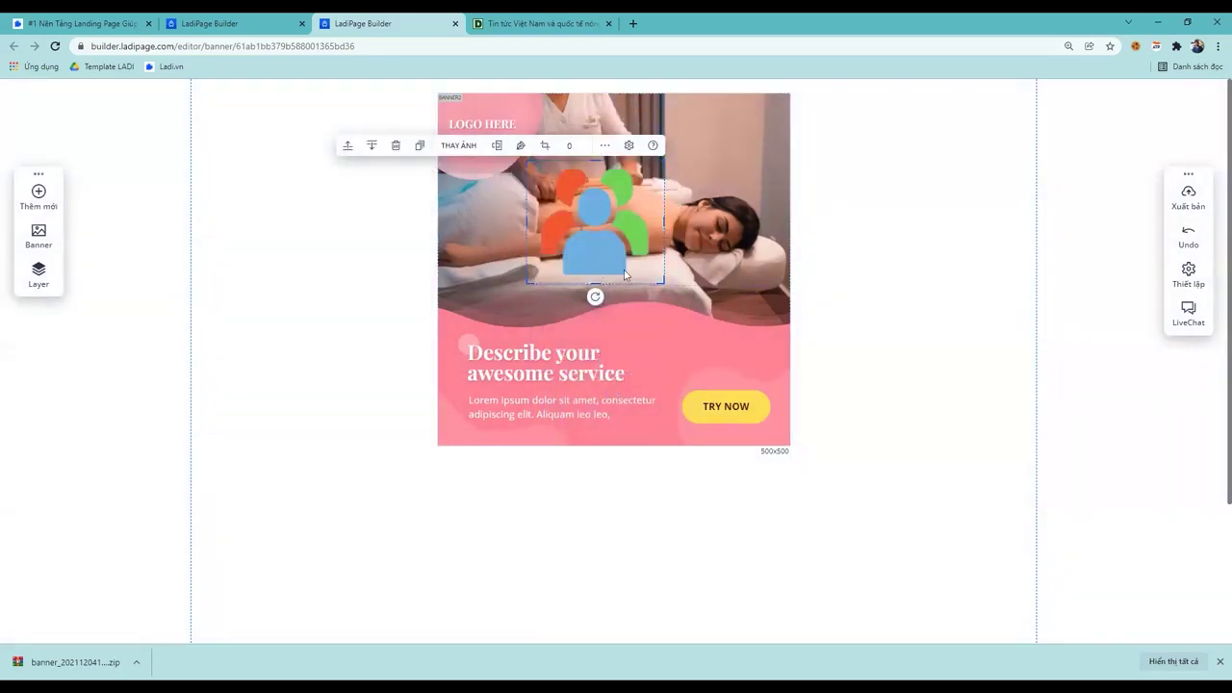
Shrink the people logo to about half its size and delete the LOGO HERE text
{"action": "left_click_drag", "start_coordinate": [664, 283], "coordinate": [587, 214]}
{"action": "left_click", "coordinate": [609, 183]}
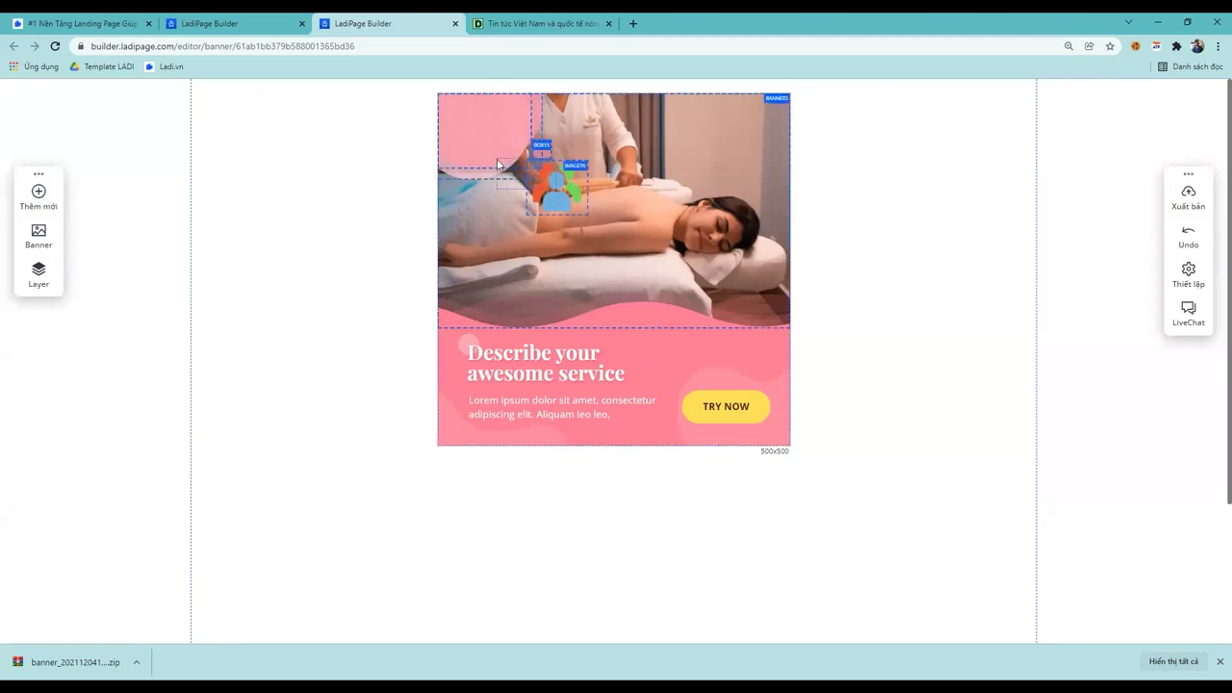
{"action": "left_click", "coordinate": [516, 167]}
{"action": "left_click", "coordinate": [886, 215]}
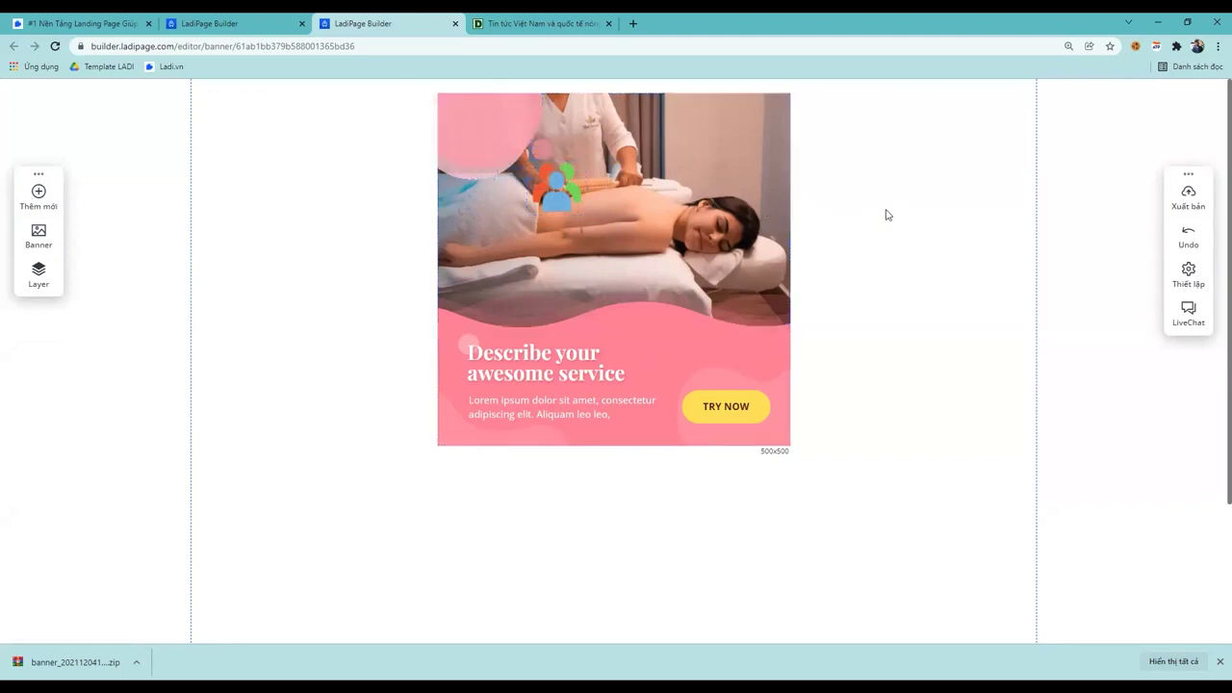
Move the people logo into the pink circle in the banner's upper-left corner
{"action": "left_click", "coordinate": [563, 188]}
{"action": "left_click_drag", "start_coordinate": [560, 185], "coordinate": [483, 126]}
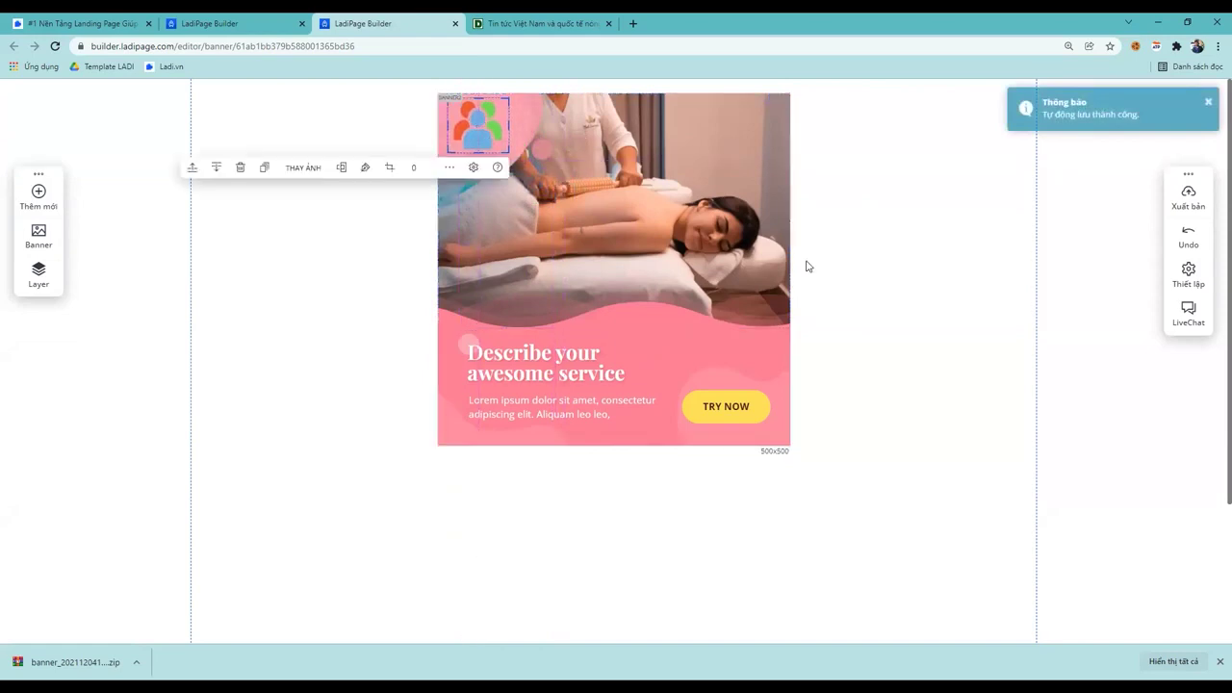
{"action": "left_click", "coordinate": [380, 232]}
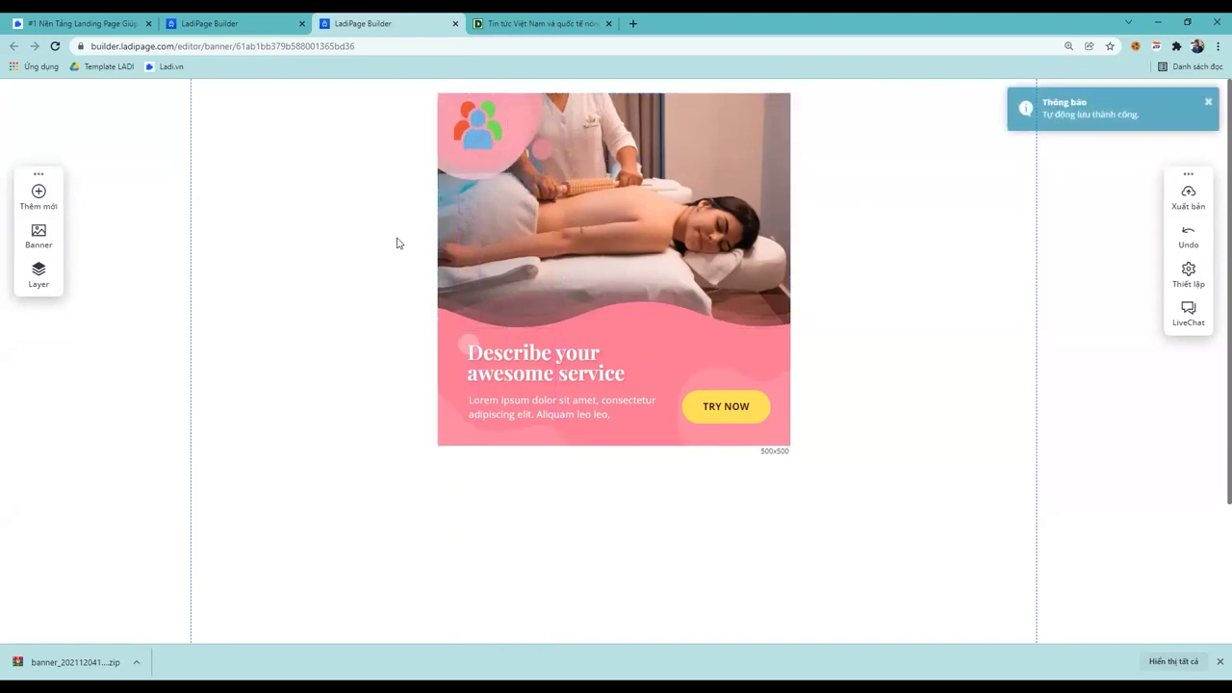
Fine-tune the people logo's size and position so that it fits well within the pink circle
{"action": "left_click", "coordinate": [498, 149]}
{"action": "left_click_drag", "start_coordinate": [499, 149], "coordinate": [487, 125]}
{"action": "left_click", "coordinate": [825, 231]}
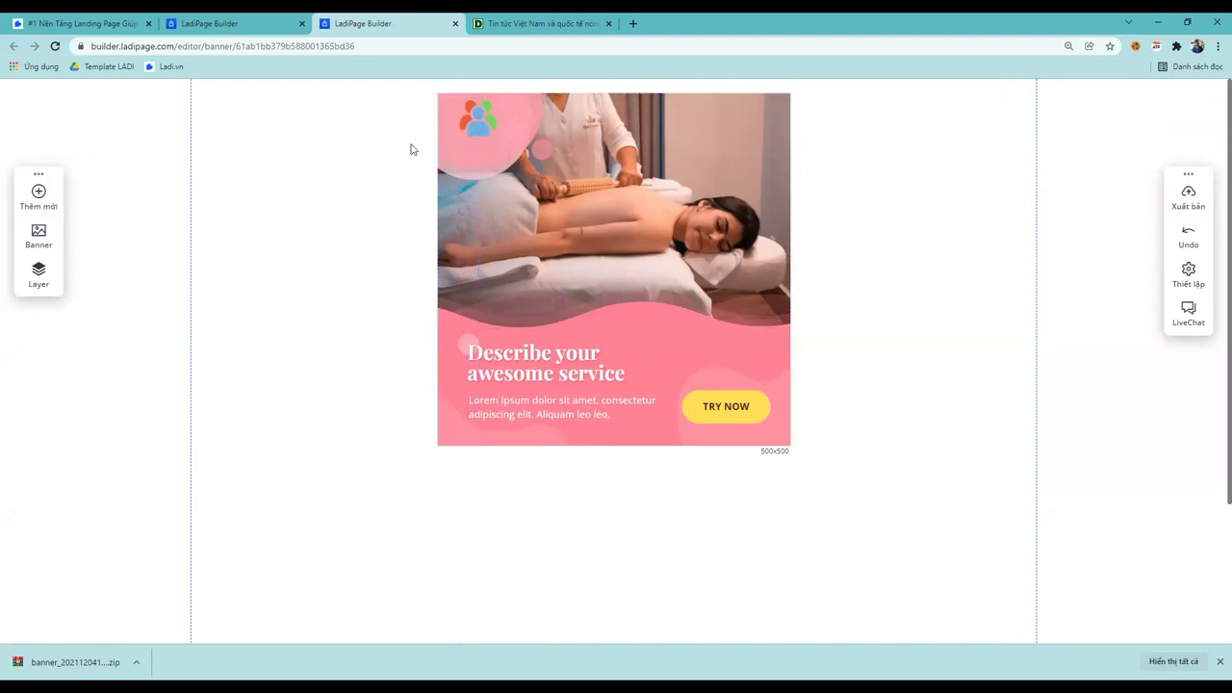
{"action": "left_click", "coordinate": [486, 123]}
{"action": "mouse_move", "coordinate": [497, 137]}
{"action": "left_mouse_down"}
{"action": "mouse_move", "coordinate": [515, 152]}
{"action": "mouse_move", "coordinate": [491, 132]}
{"action": "left_mouse_up"}
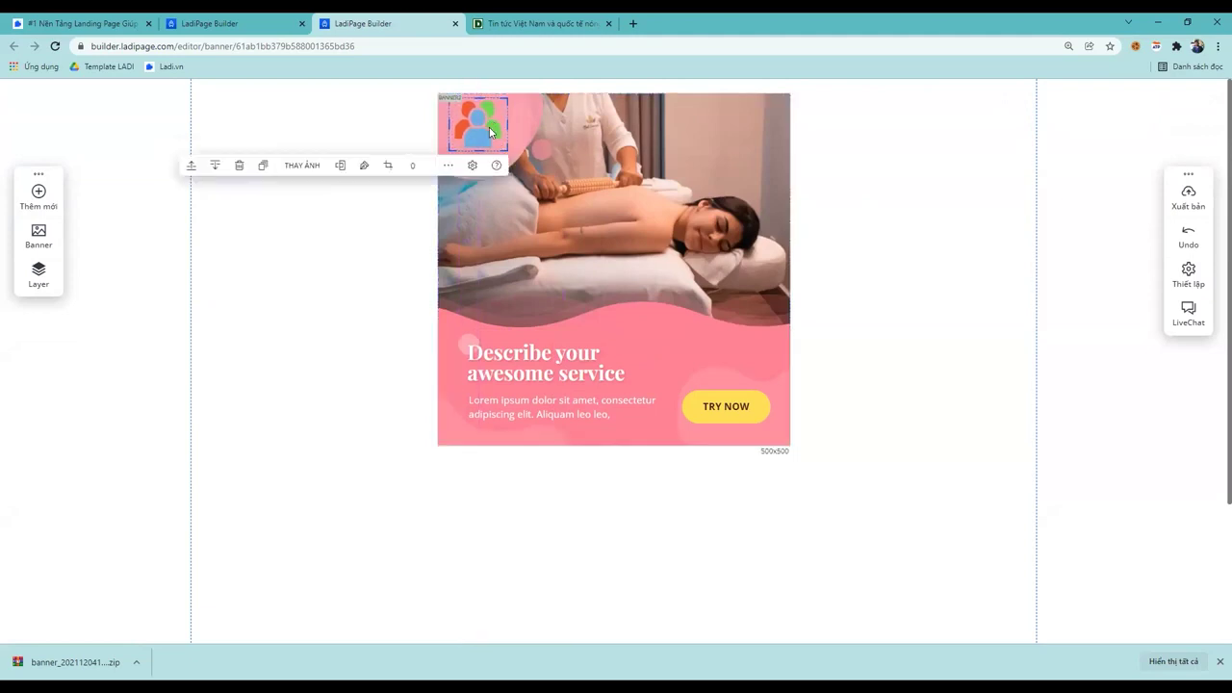
{"action": "left_click", "coordinate": [283, 231]}
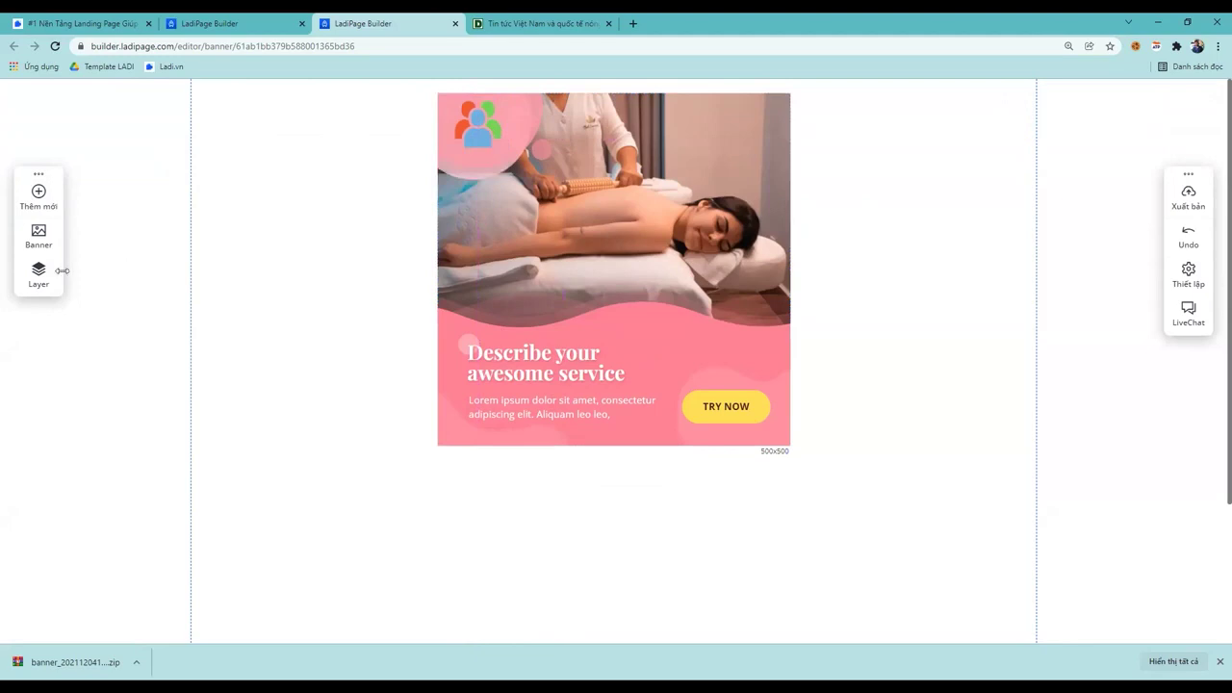
{"action": "mouse_move", "coordinate": [39, 197]}
{"action": "left_click", "coordinate": [112, 200]}
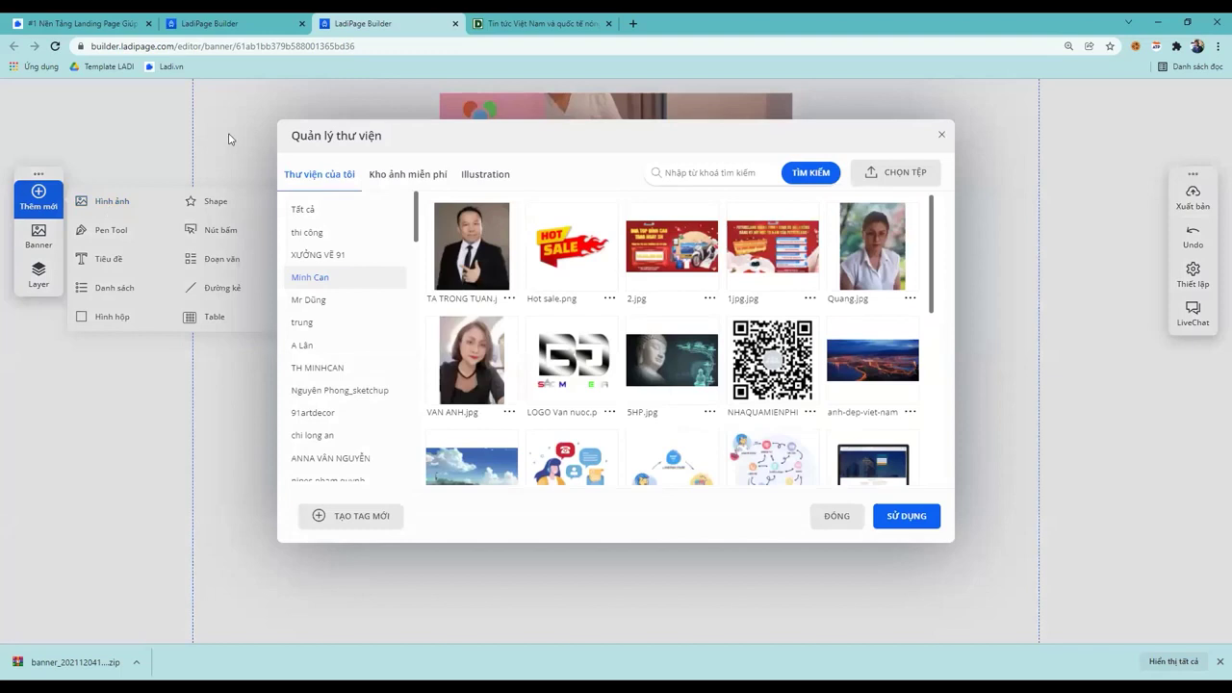
{"action": "left_click", "coordinate": [941, 134]}
Add a headline element and place it over the upper-right area of the massage photo
{"action": "mouse_move", "coordinate": [48, 198]}
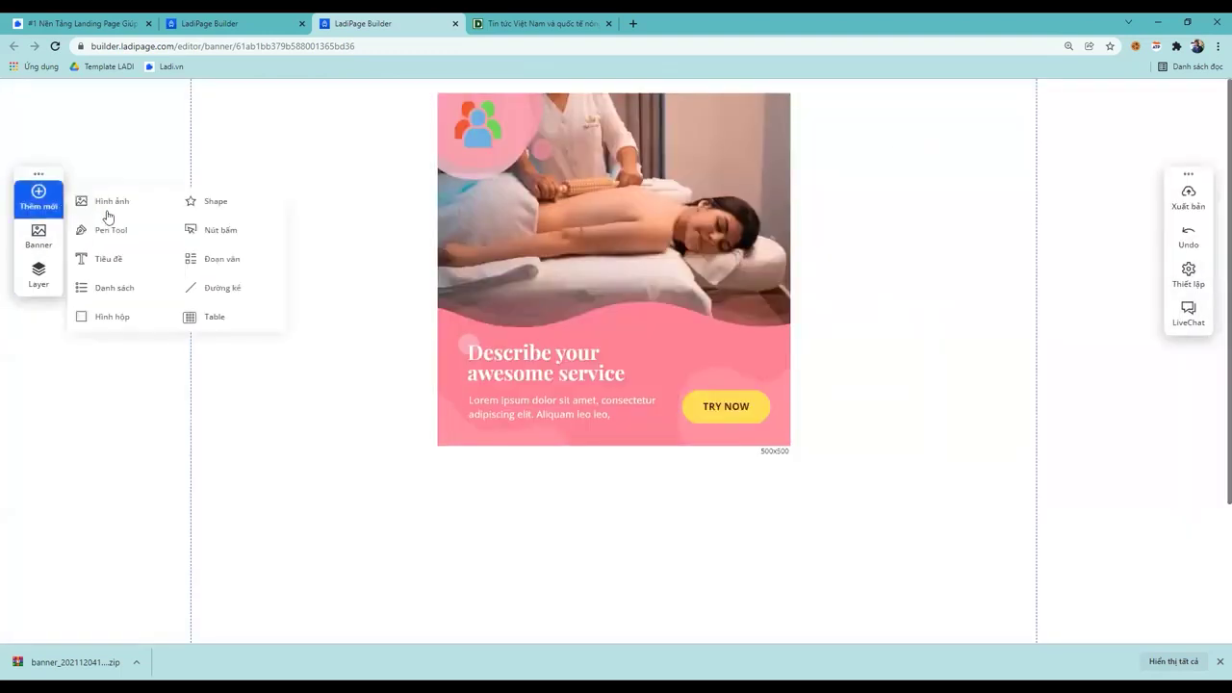
{"action": "left_click", "coordinate": [159, 263]}
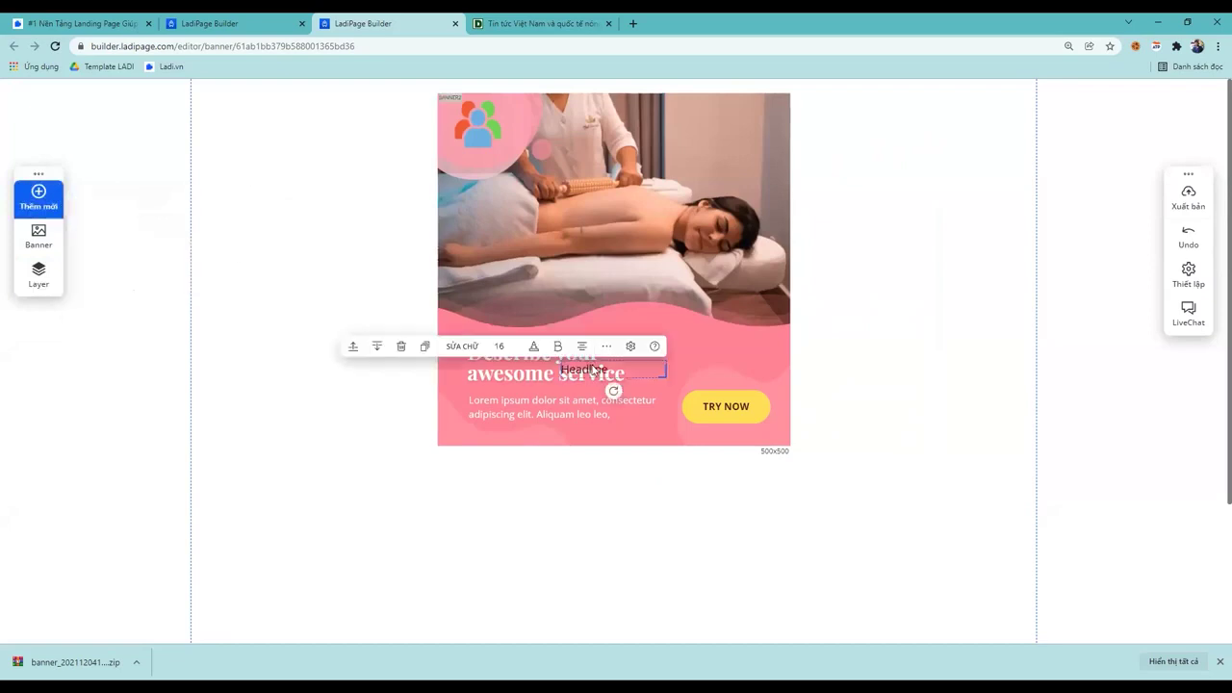
{"action": "left_click_drag", "start_coordinate": [616, 369], "coordinate": [726, 84]}
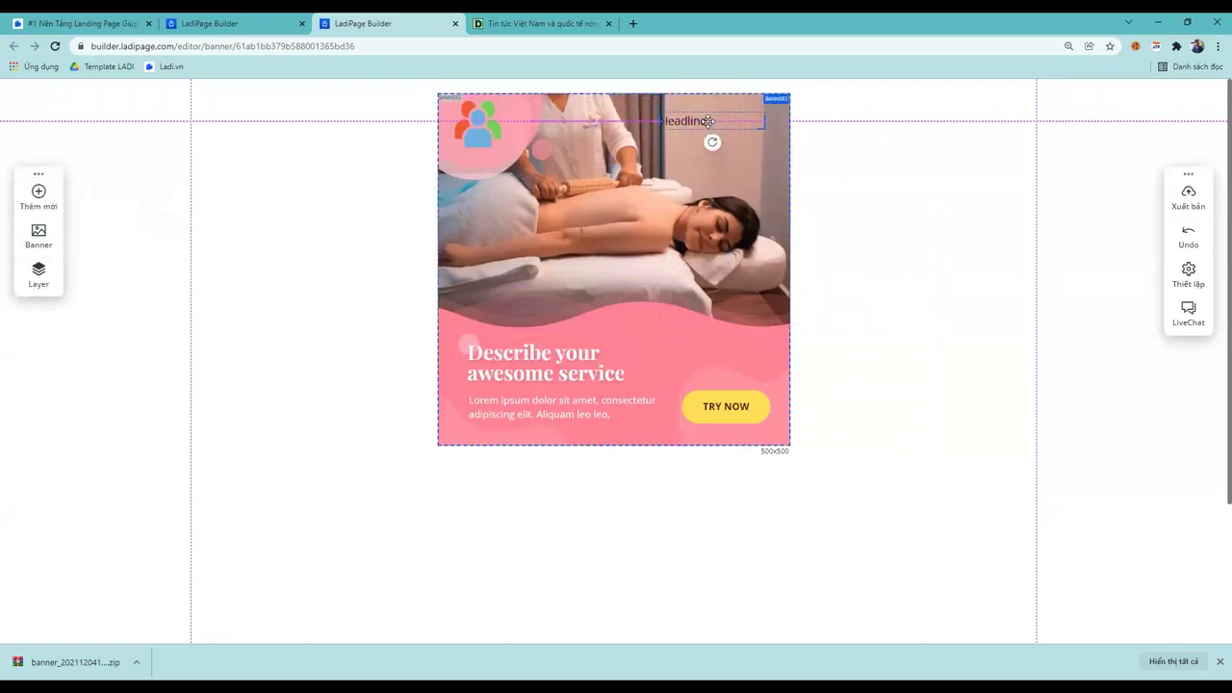
Replace the placeholder text of the new headline with "HOA HỒNG SPA"
{"action": "double_click", "coordinate": [688, 120]}
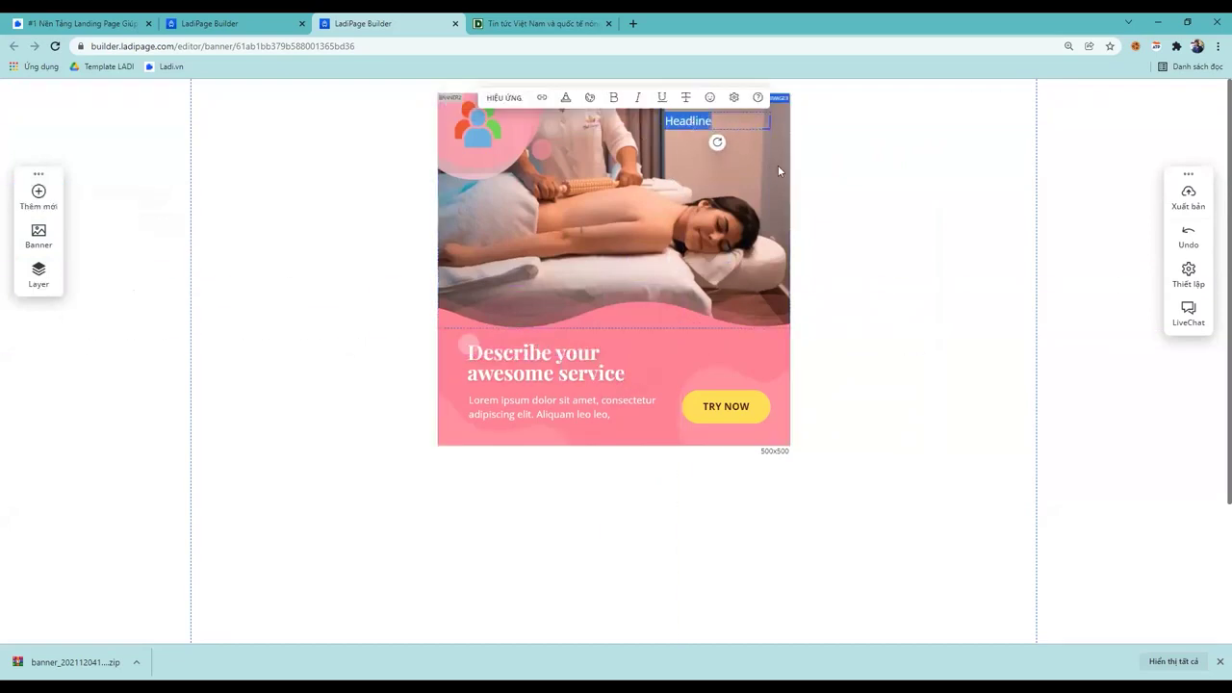
{"action": "type", "text": "H"}
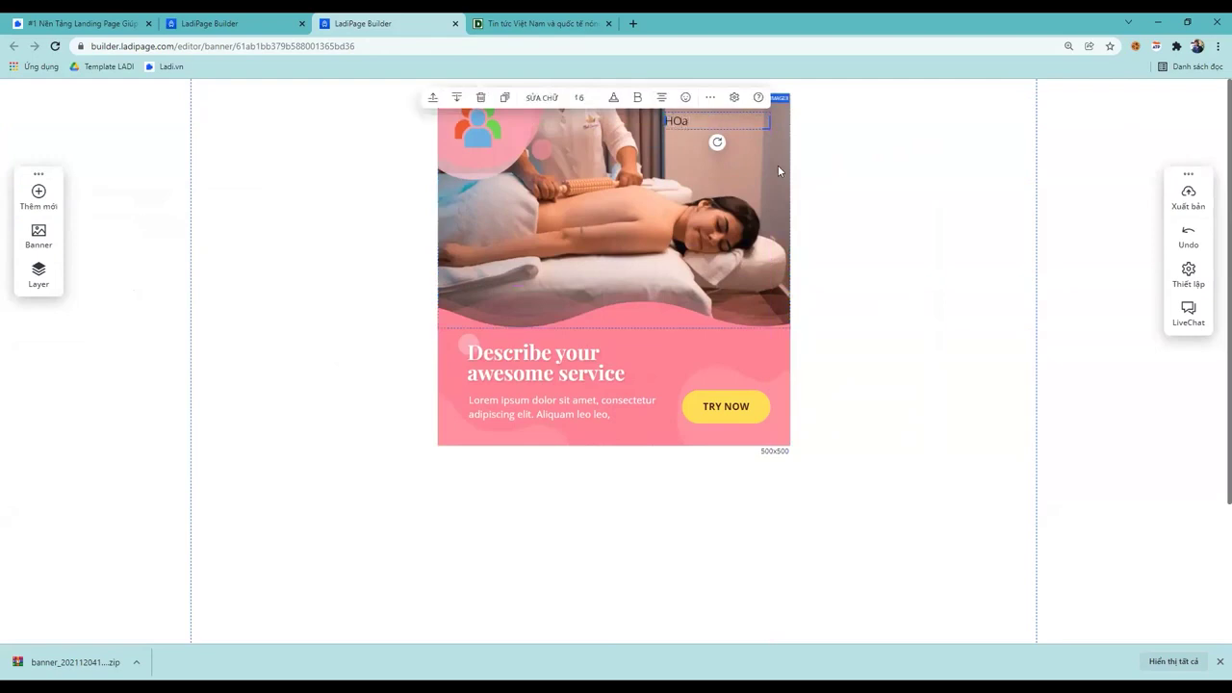
{"action": "type", "text": "OA"}
{"action": "type", "text": " ho"}
{"action": "type", "text": "of"}
{"action": "type", "text": "ng s"}
{"action": "type", "text": "pa"}
{"action": "key", "text": "ctrl+a"}
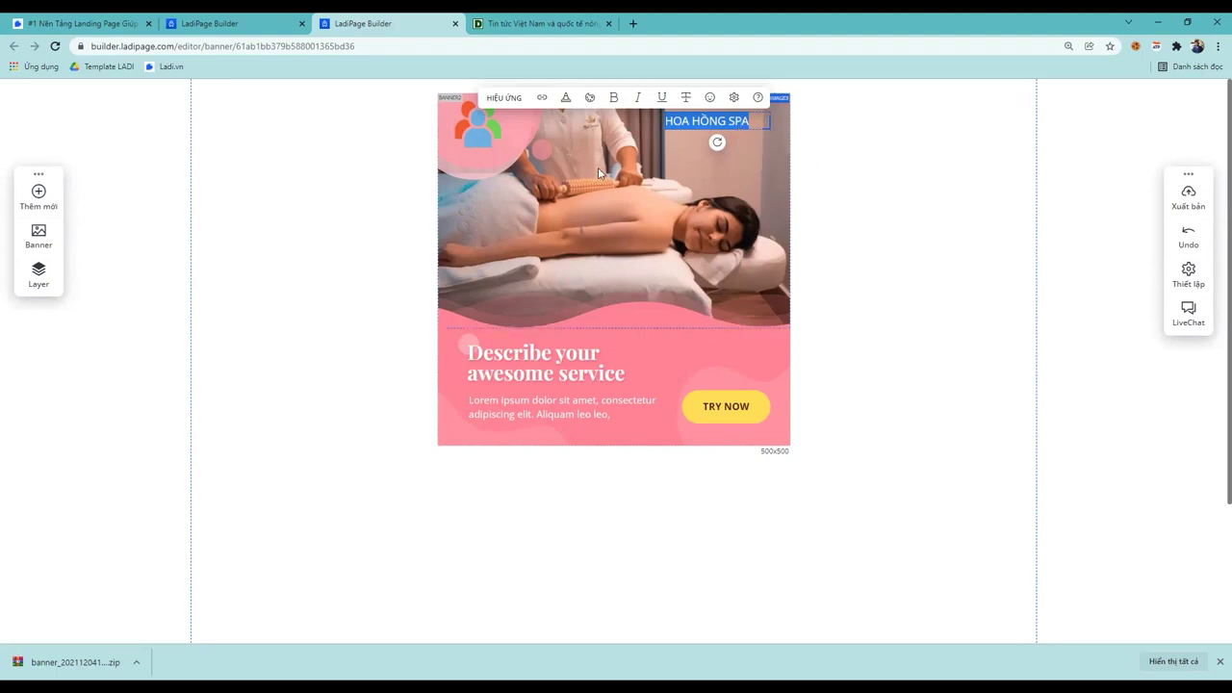
{"action": "left_click", "coordinate": [844, 140]}
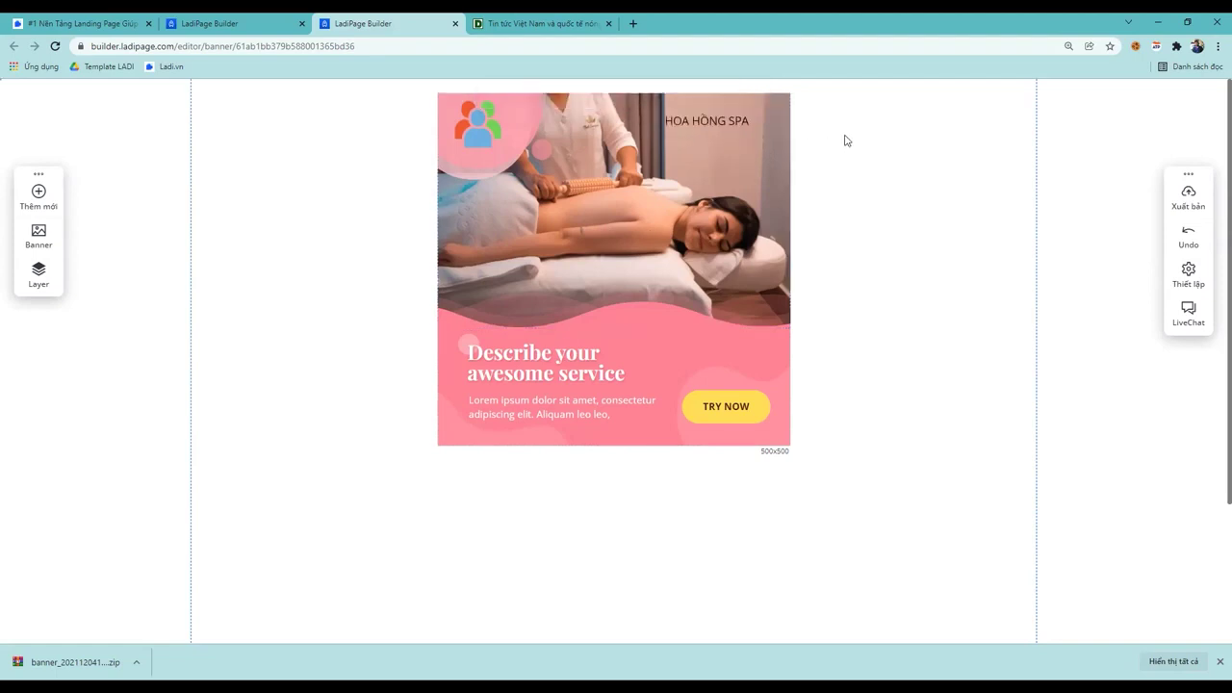
Make the whole HOA HỒNG SPA headline bold and open its detailed text settings
{"action": "left_click", "coordinate": [710, 123]}
{"action": "double_click", "coordinate": [710, 123]}
{"action": "double_click", "coordinate": [714, 124]}
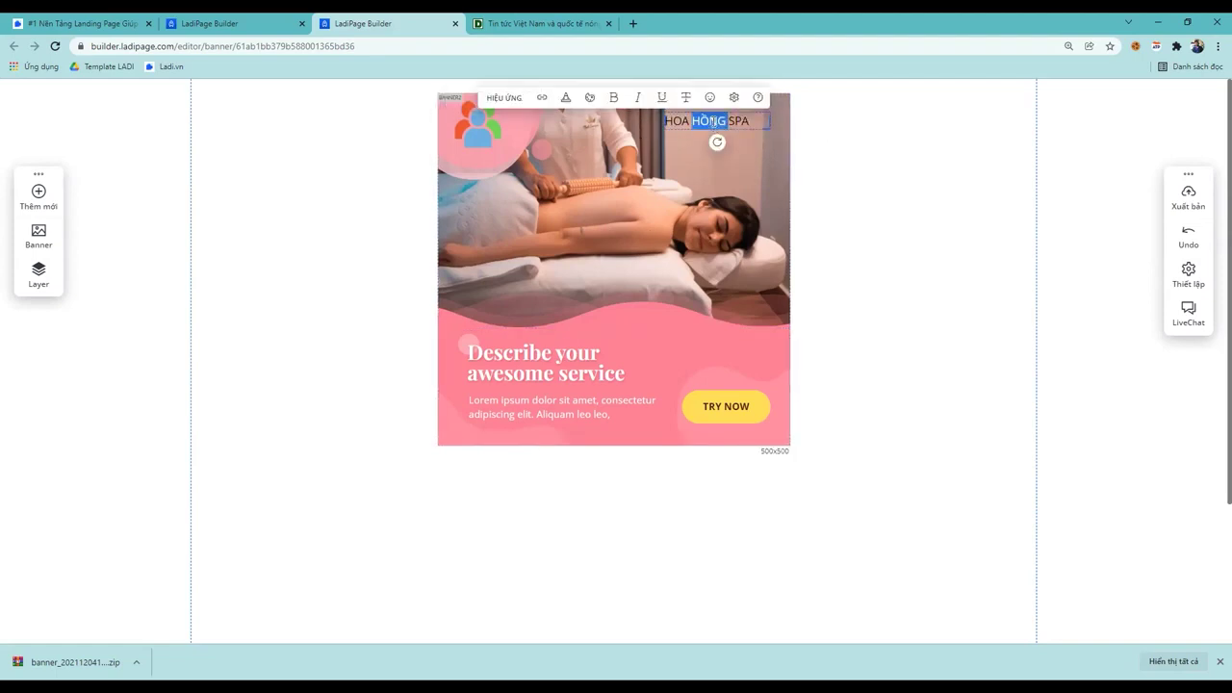
{"action": "triple_click", "coordinate": [754, 133]}
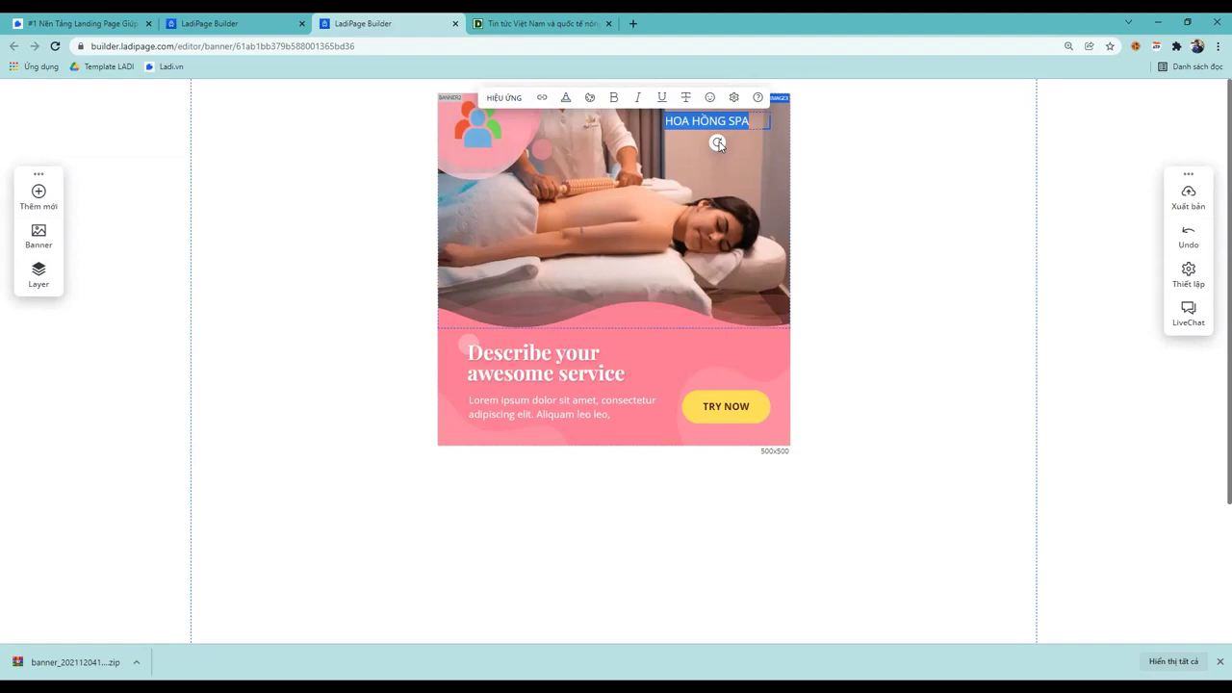
{"action": "left_click", "coordinate": [718, 144]}
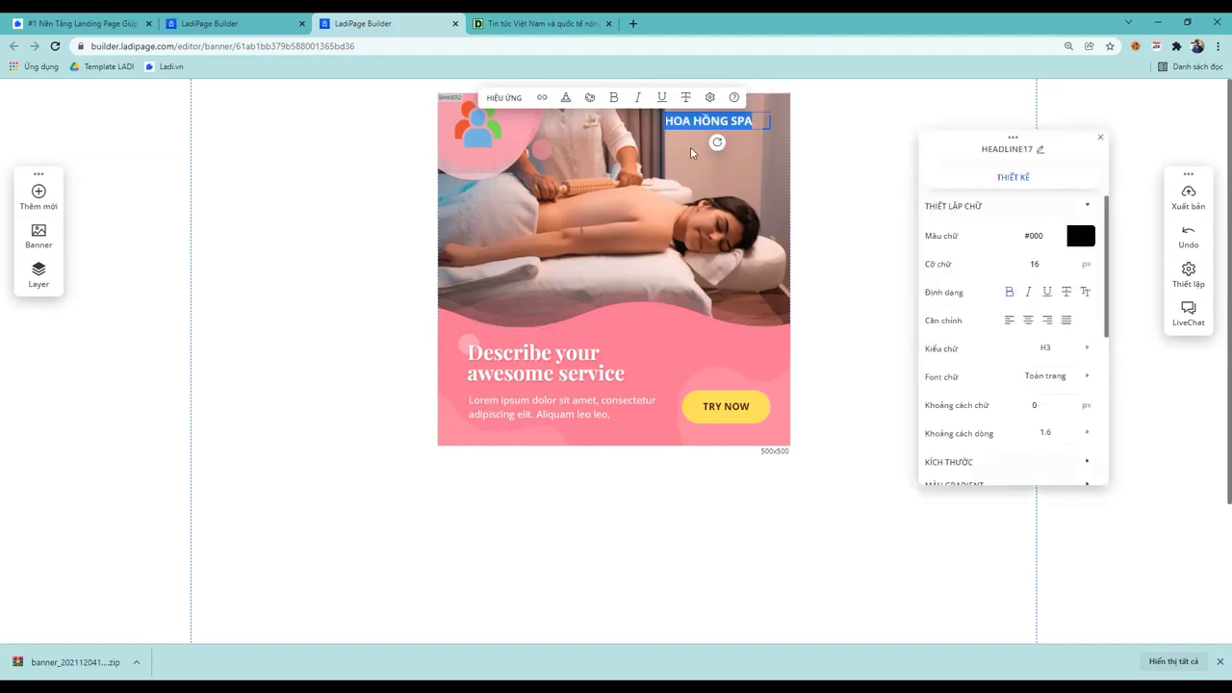
Try blue and purple text colours on the HOA HỒNG SPA headline, and settle on bright red
{"action": "left_click", "coordinate": [1080, 235]}
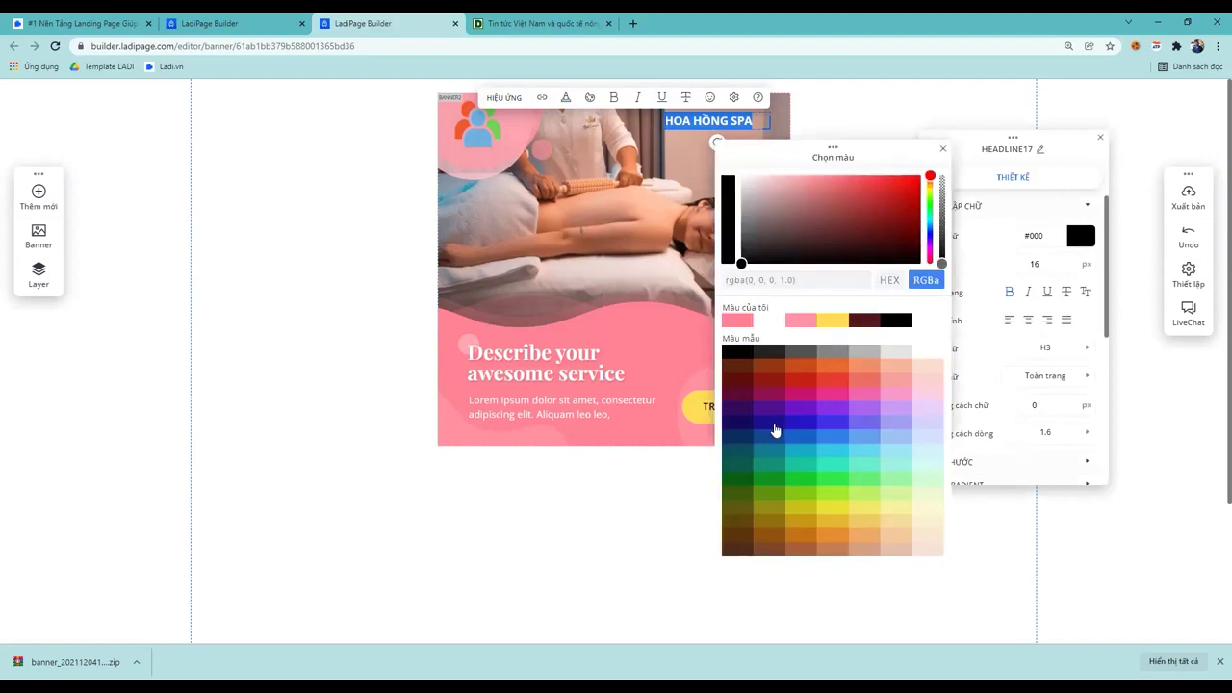
{"action": "left_click", "coordinate": [820, 420]}
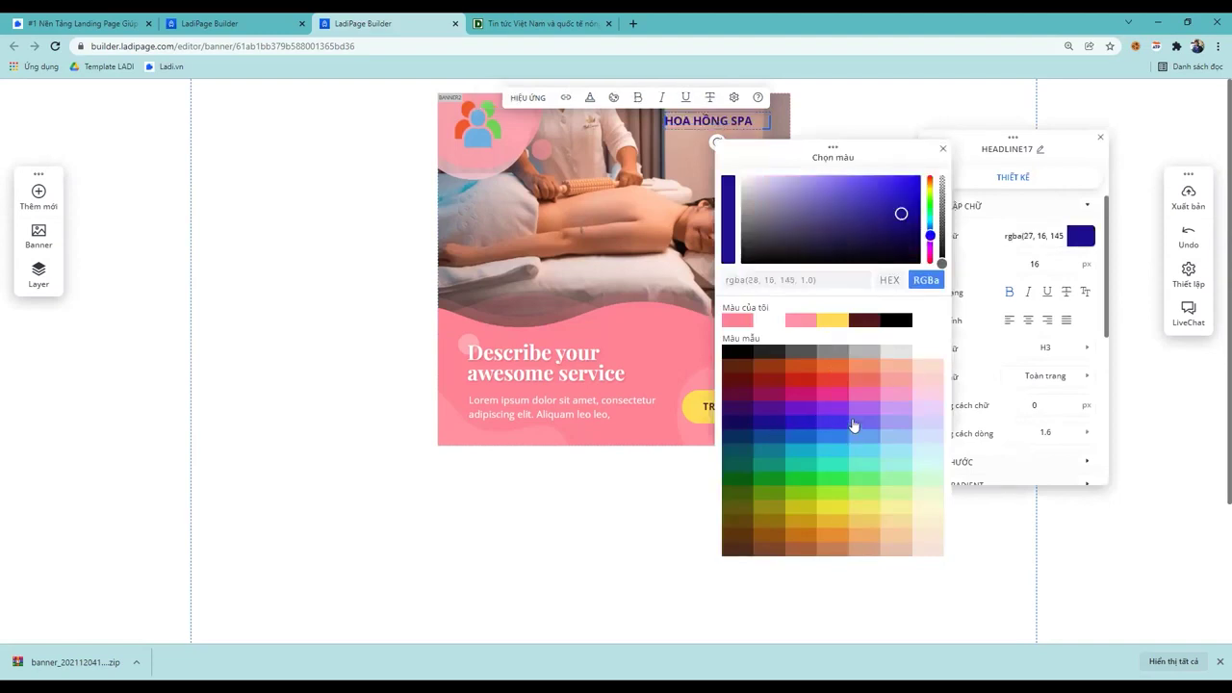
{"action": "left_click", "coordinate": [858, 412]}
{"action": "left_click", "coordinate": [837, 382]}
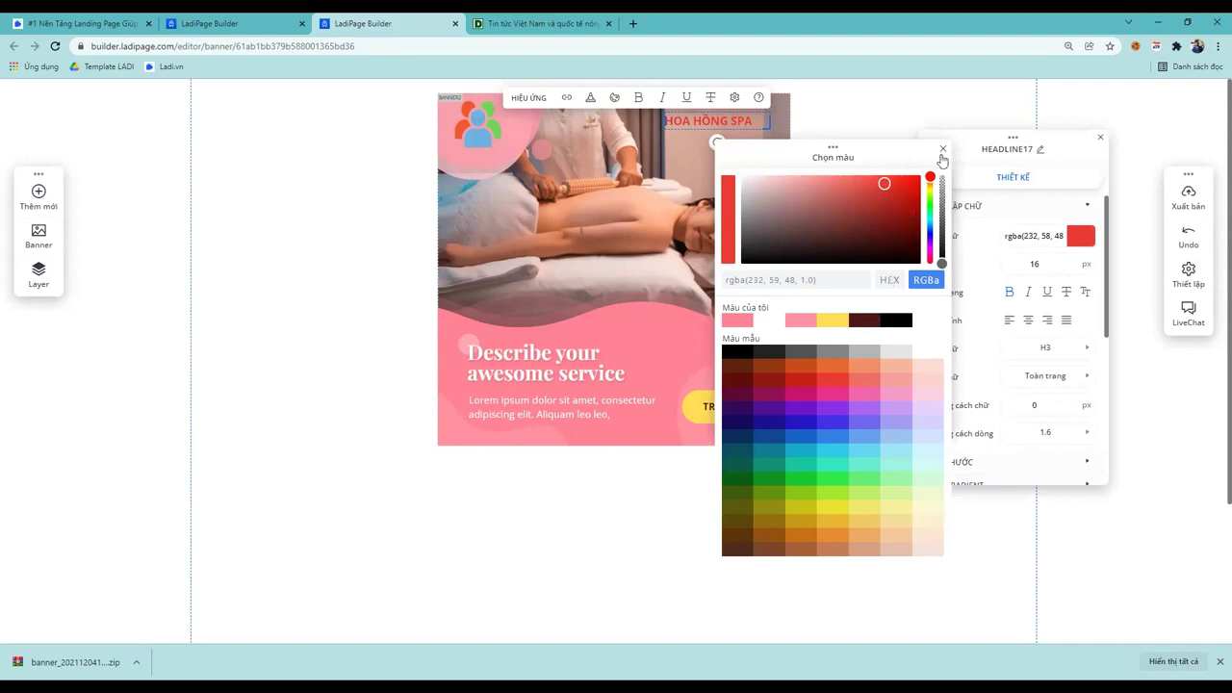
{"action": "left_click", "coordinate": [748, 133]}
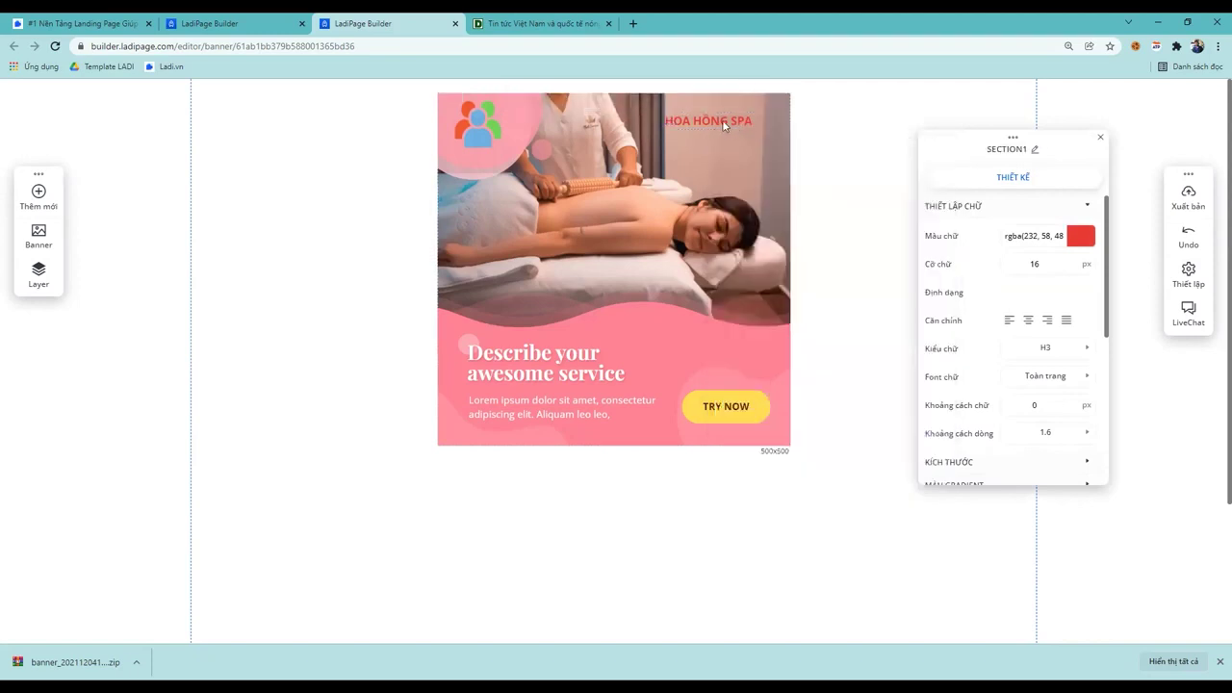
Shift the HOA HỒNG SPA headline slightly to the right, keeping it at the same height on the photo
{"action": "left_click", "coordinate": [731, 122]}
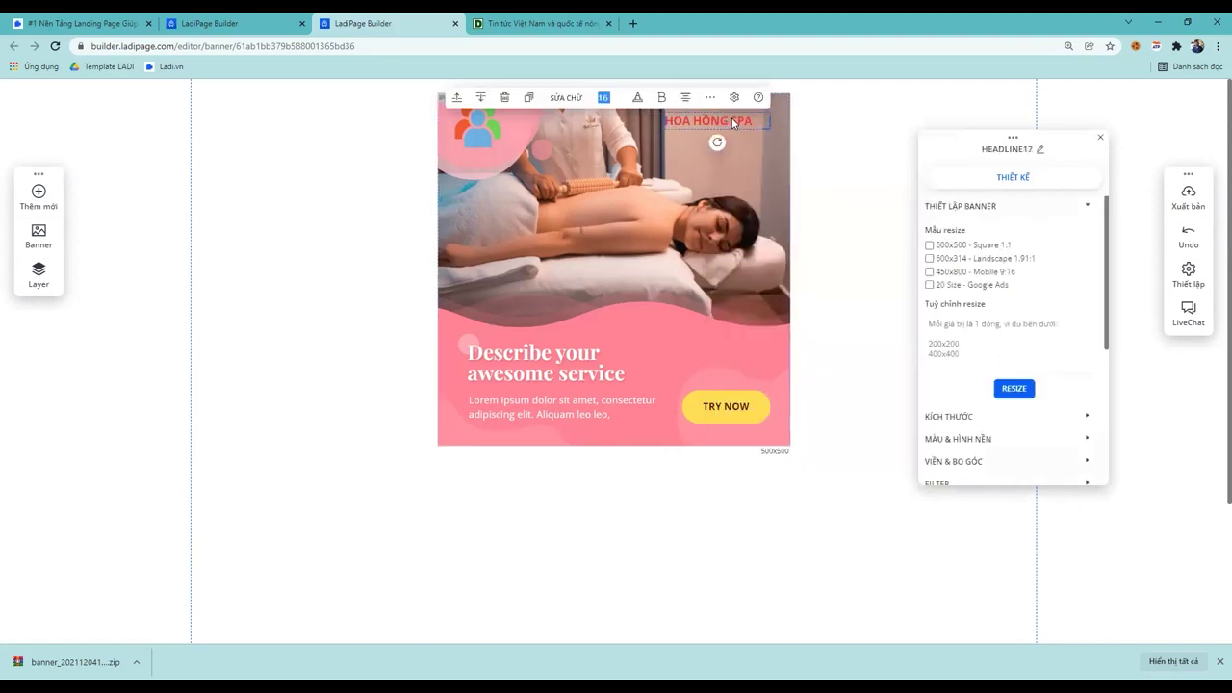
{"action": "mouse_move", "coordinate": [734, 122]}
{"action": "left_mouse_down"}
{"action": "mouse_move", "coordinate": [770, 120]}
{"action": "mouse_move", "coordinate": [722, 124]}
{"action": "mouse_move", "coordinate": [756, 133]}
{"action": "left_mouse_up"}
{"action": "left_click", "coordinate": [834, 182]}
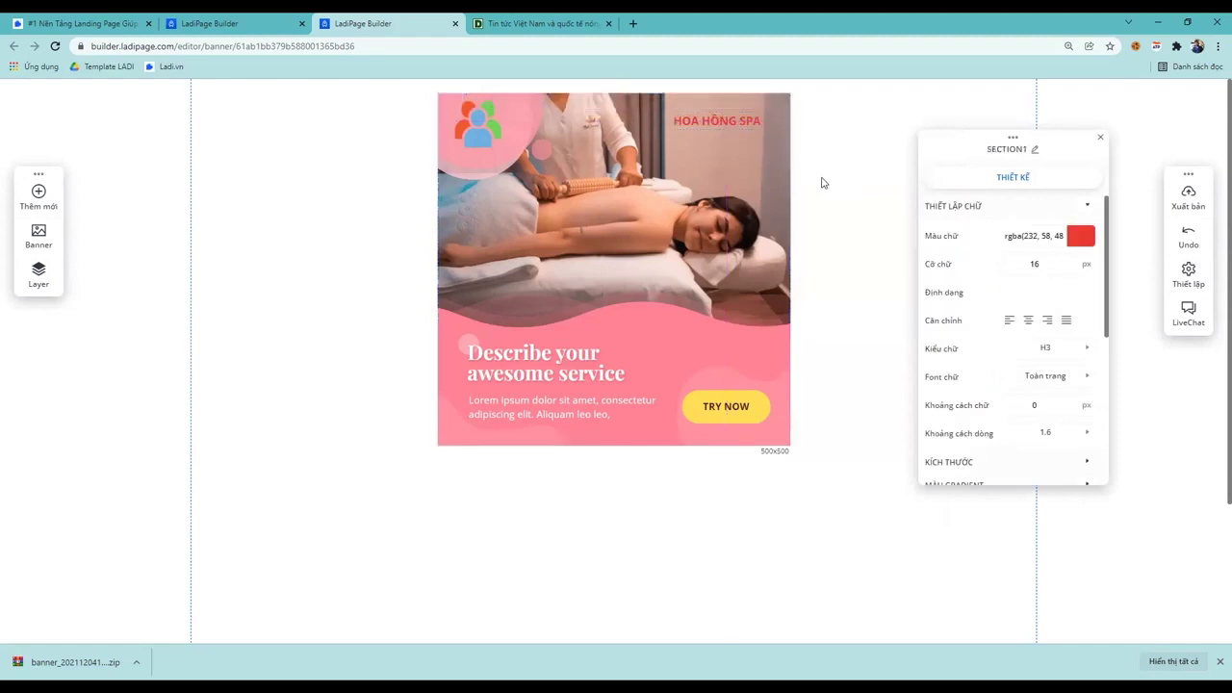
Set the HOA HỒNG SPA headline's font size to 18 px and its font to UTM Showcard
{"action": "double_click", "coordinate": [725, 121]}
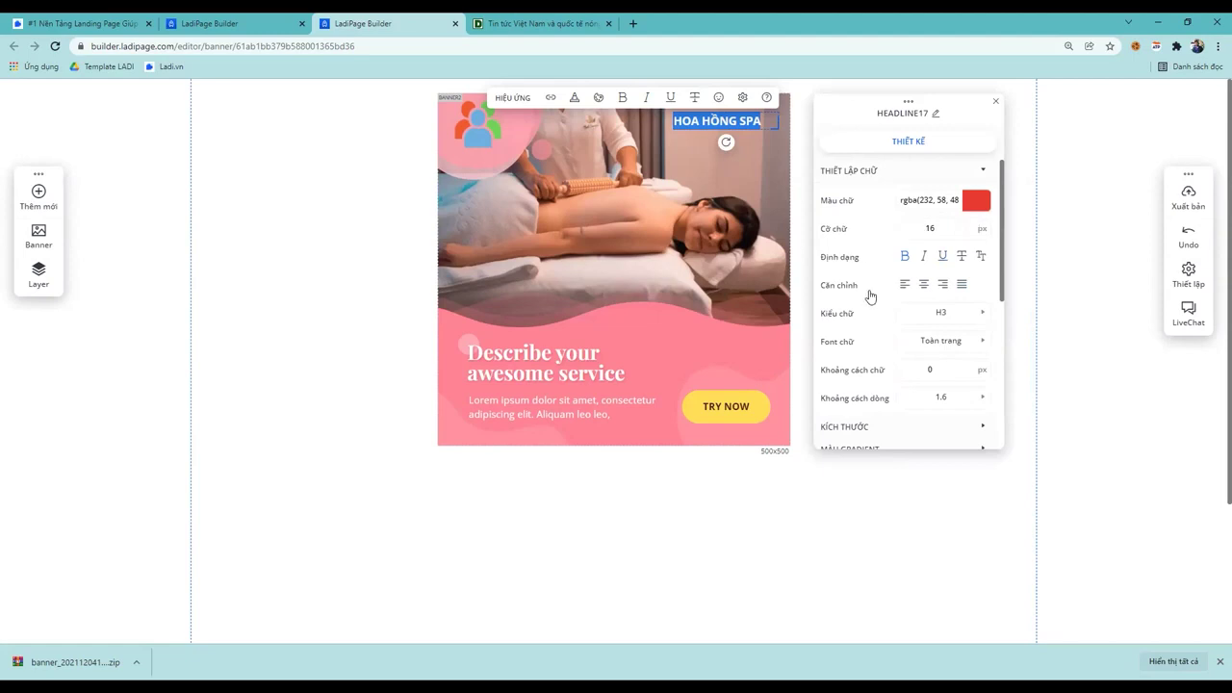
{"action": "left_click", "coordinate": [960, 228]}
{"action": "left_click", "coordinate": [961, 227]}
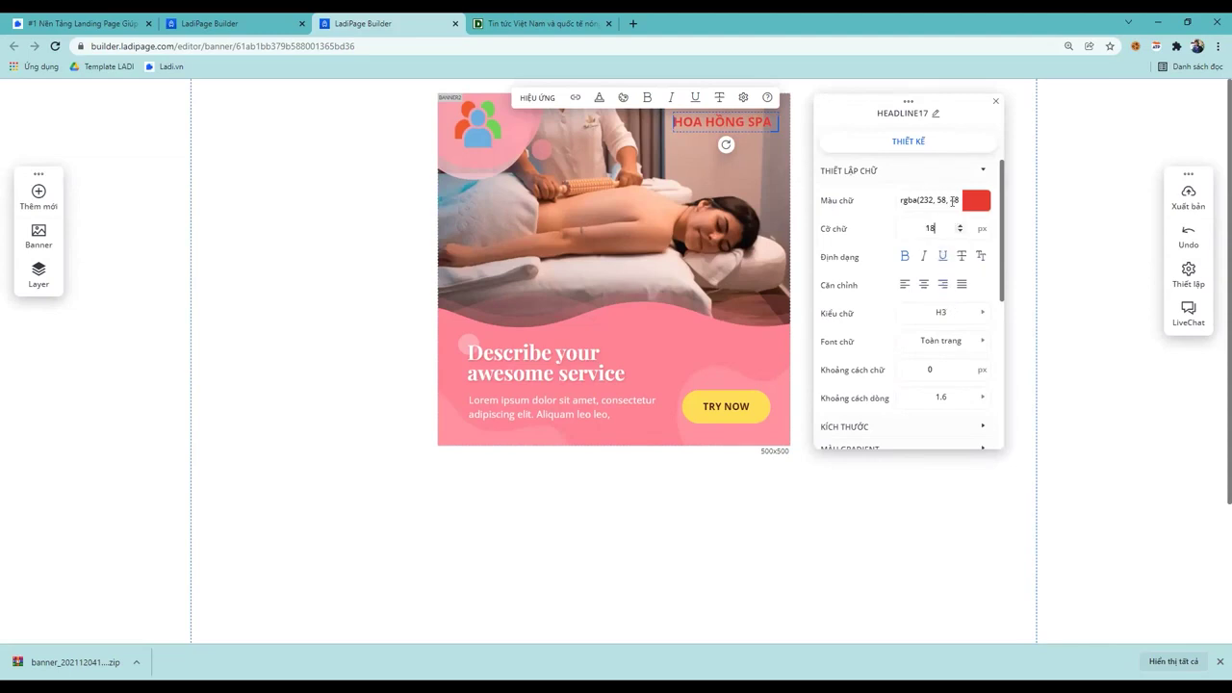
{"action": "left_click", "coordinate": [978, 346]}
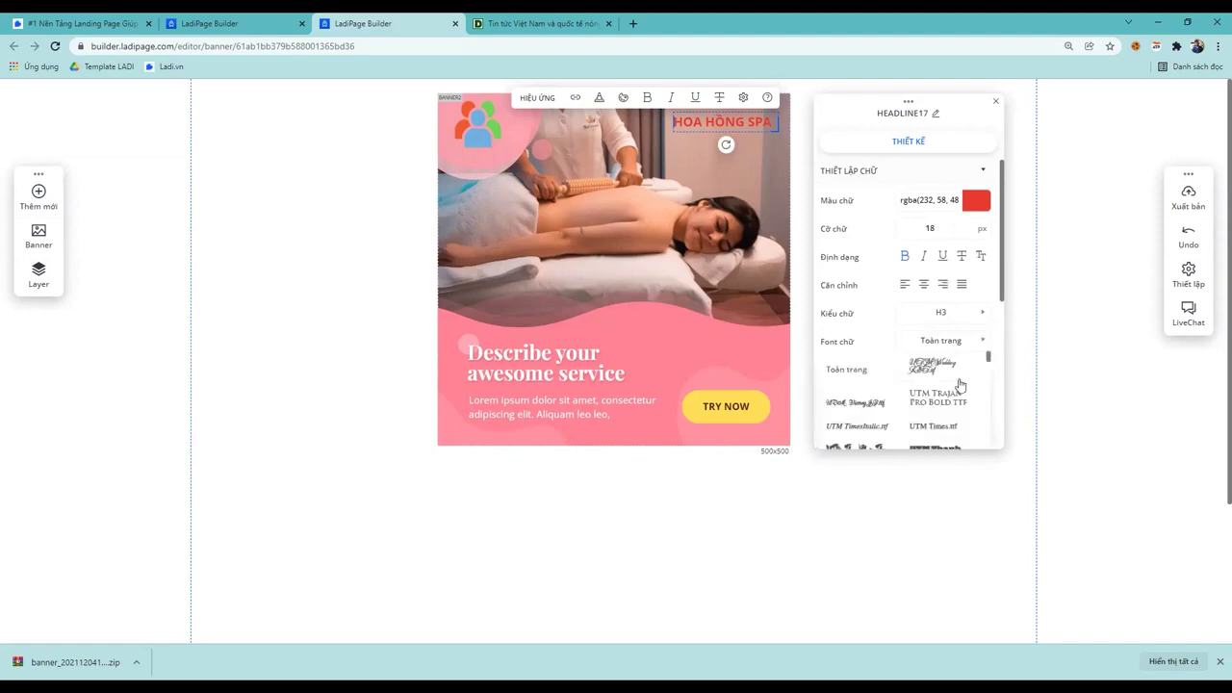
{"action": "scroll", "coordinate": [953, 395], "scroll_direction": "down", "scroll_amount": 2}
{"action": "scroll", "coordinate": [948, 400], "scroll_direction": "down", "scroll_amount": 1}
{"action": "scroll", "coordinate": [948, 401], "scroll_direction": "up", "scroll_amount": 1}
{"action": "left_click", "coordinate": [928, 406]}
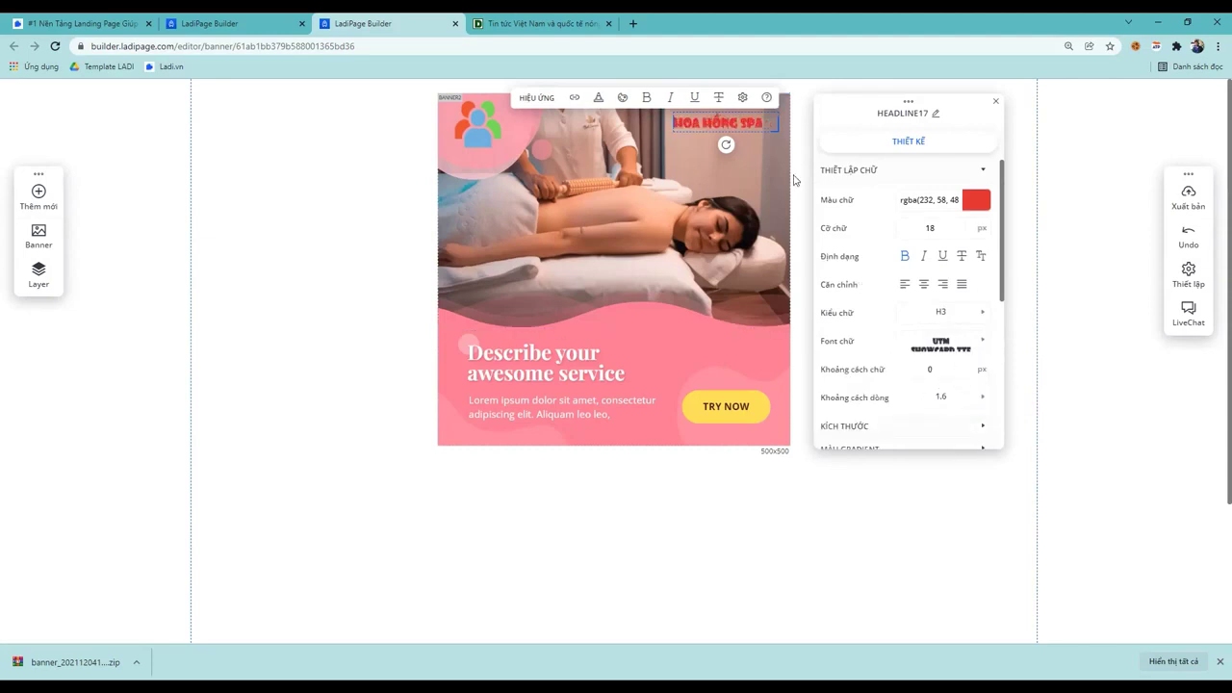
{"action": "left_click", "coordinate": [703, 177]}
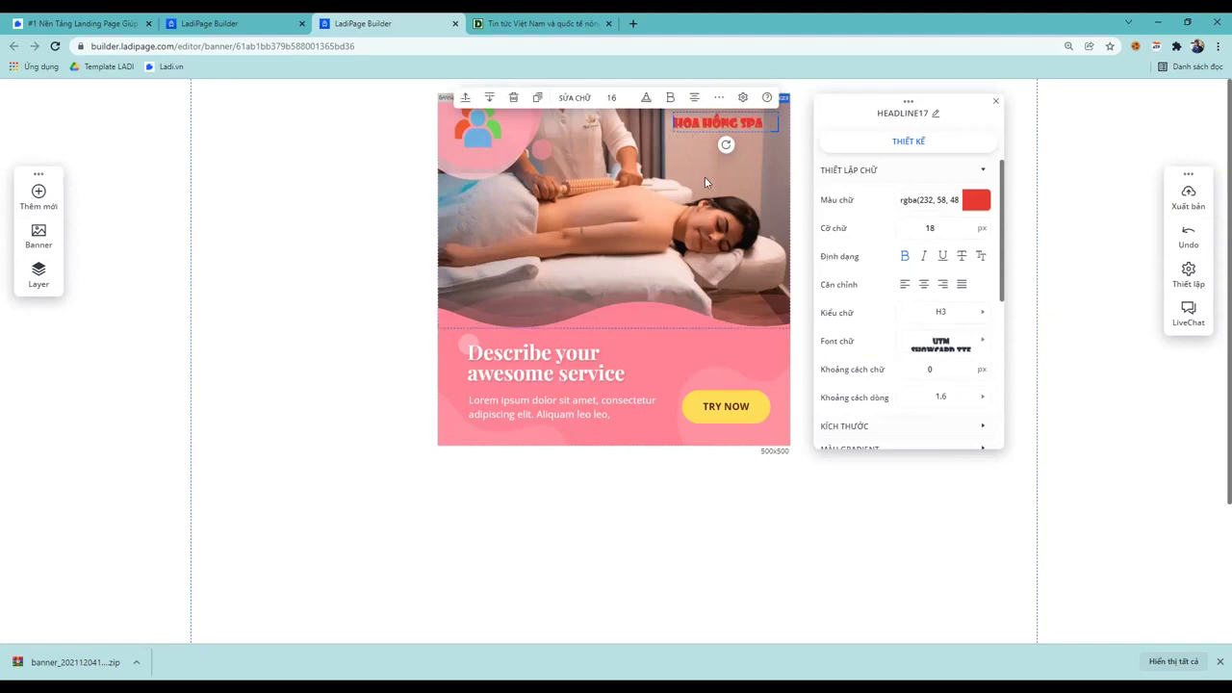
Replace the "Describe your awesome service" placeholder with "KHUYẾN MÃI" and "NOEL" on two lines
{"action": "scroll", "coordinate": [640, 435], "scroll_direction": "down", "scroll_amount": 1}
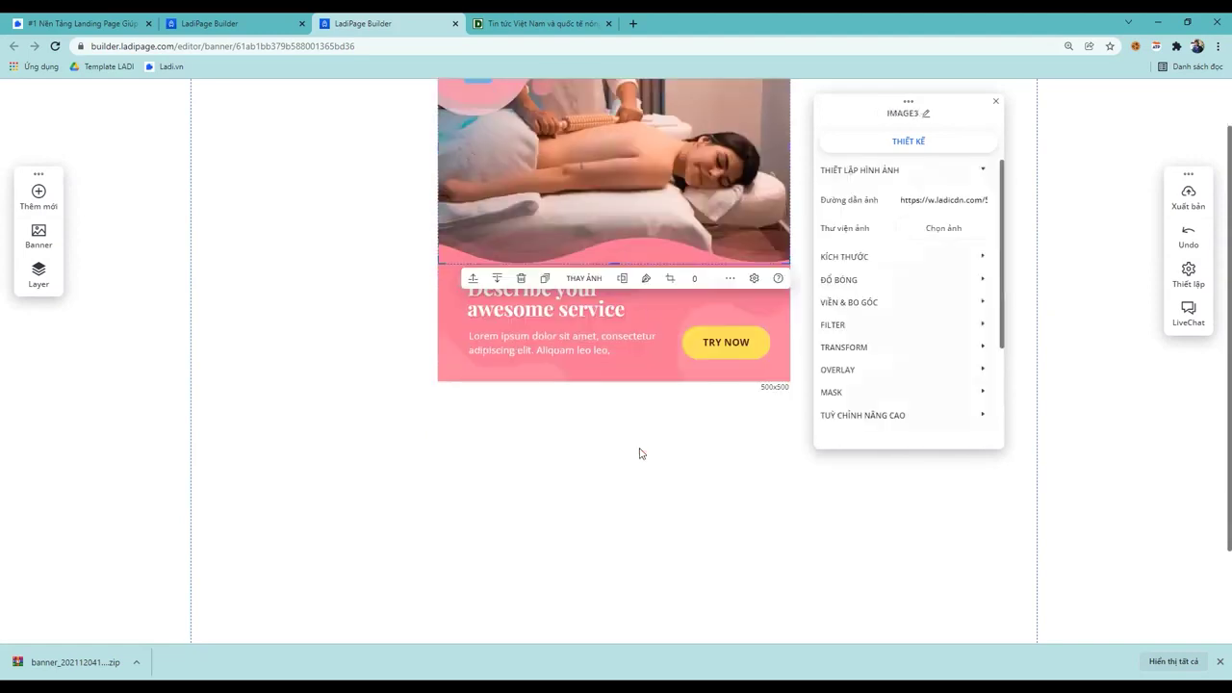
{"action": "left_click", "coordinate": [550, 306]}
{"action": "double_click", "coordinate": [541, 297]}
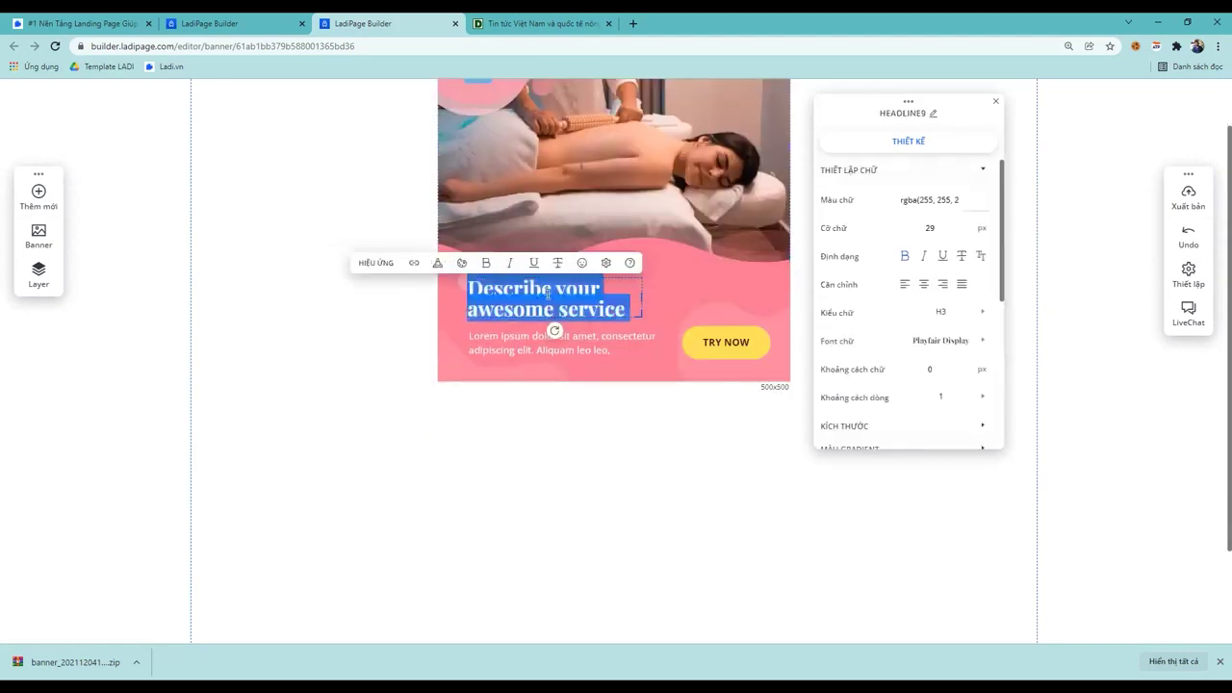
{"action": "key", "text": "BackSpace"}
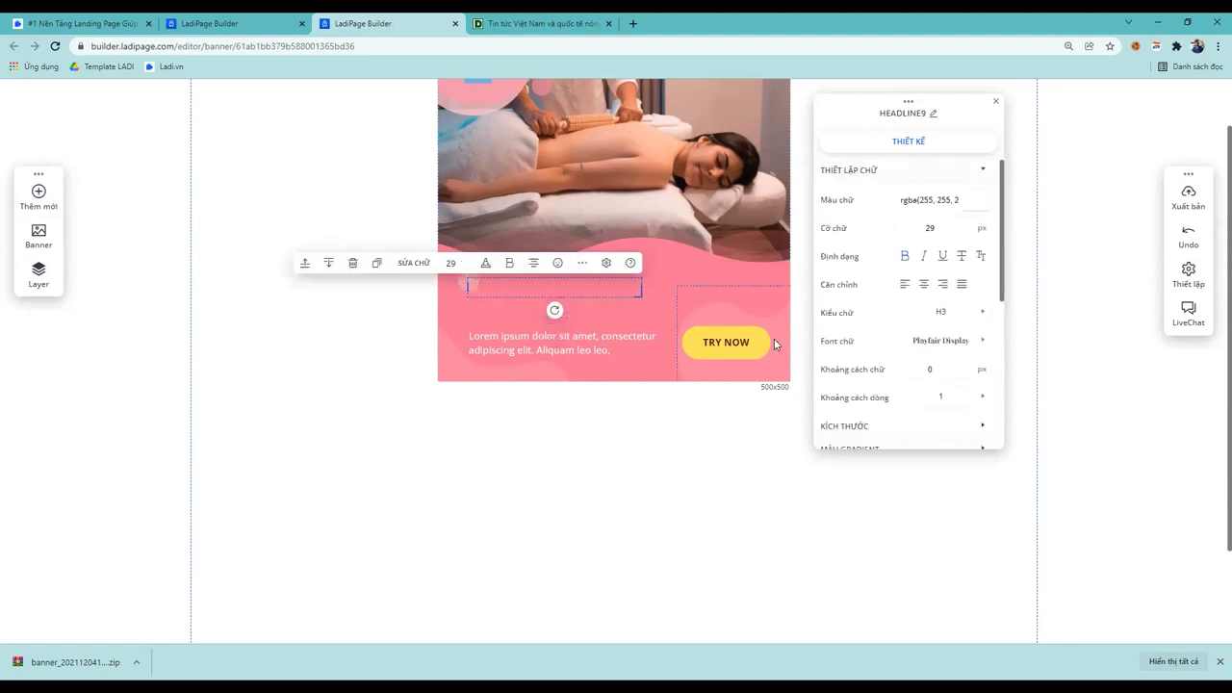
{"action": "type", "text": "KHUYẾN"}
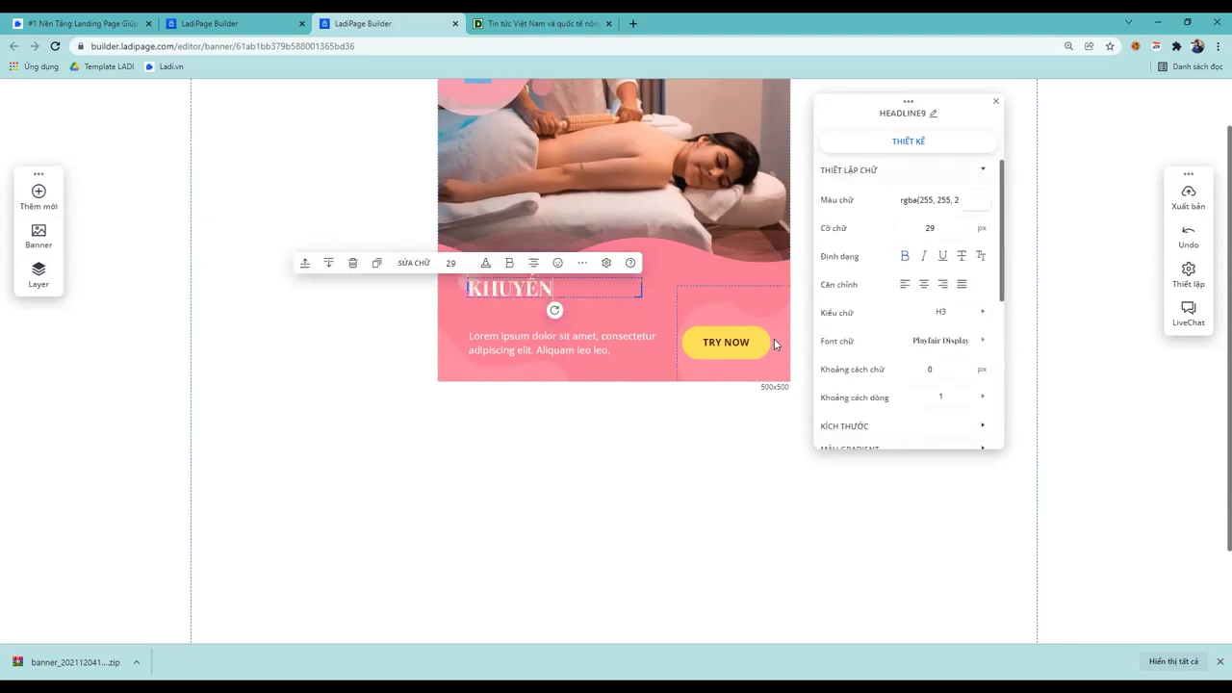
{"action": "type", "text": " MÃI"}
{"action": "key", "text": "Return"}
{"action": "type", "text": "NHA"}
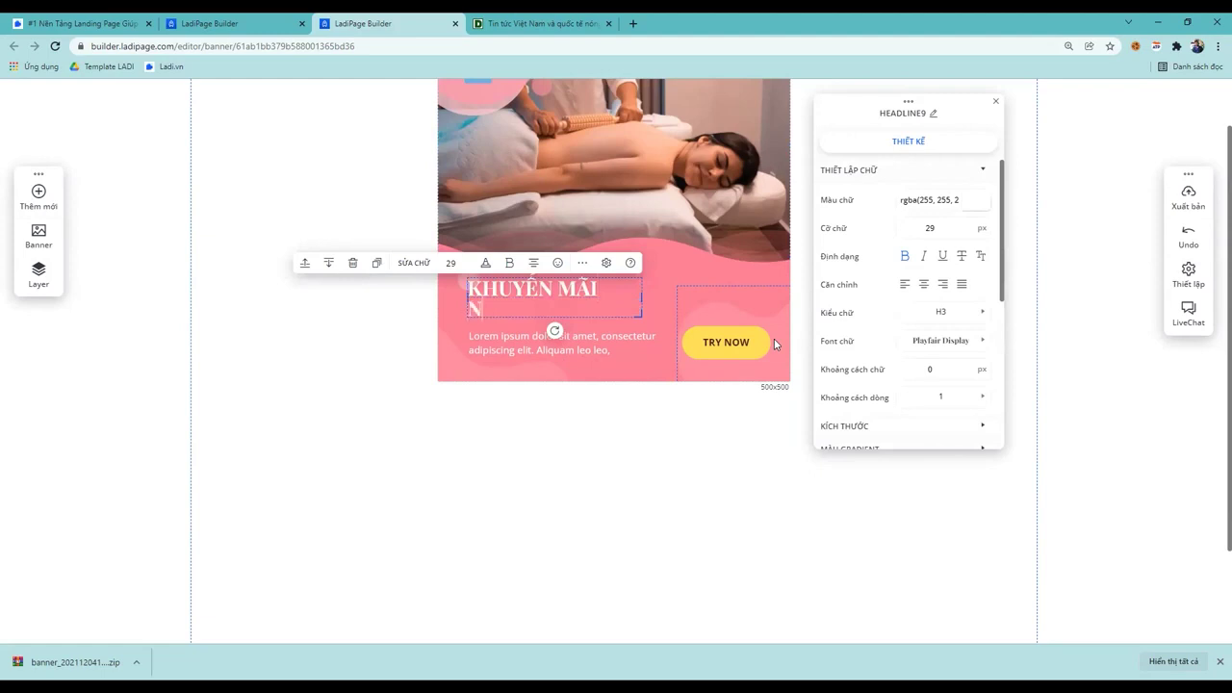
{"action": "type", "text": "N"}
{"action": "key", "text": "BackSpace"}
{"action": "key", "text": "BackSpace"}
{"action": "key", "text": "BackSpace"}
{"action": "key", "text": "BackSpace"}
{"action": "type", "text": "NOEL"}
Widen the promotion headline's text box and join its two lines into "KHUYẾN MÃI NOEL" on one line
{"action": "left_click_drag", "start_coordinate": [642, 293], "coordinate": [699, 293]}
{"action": "double_click", "coordinate": [539, 293]}
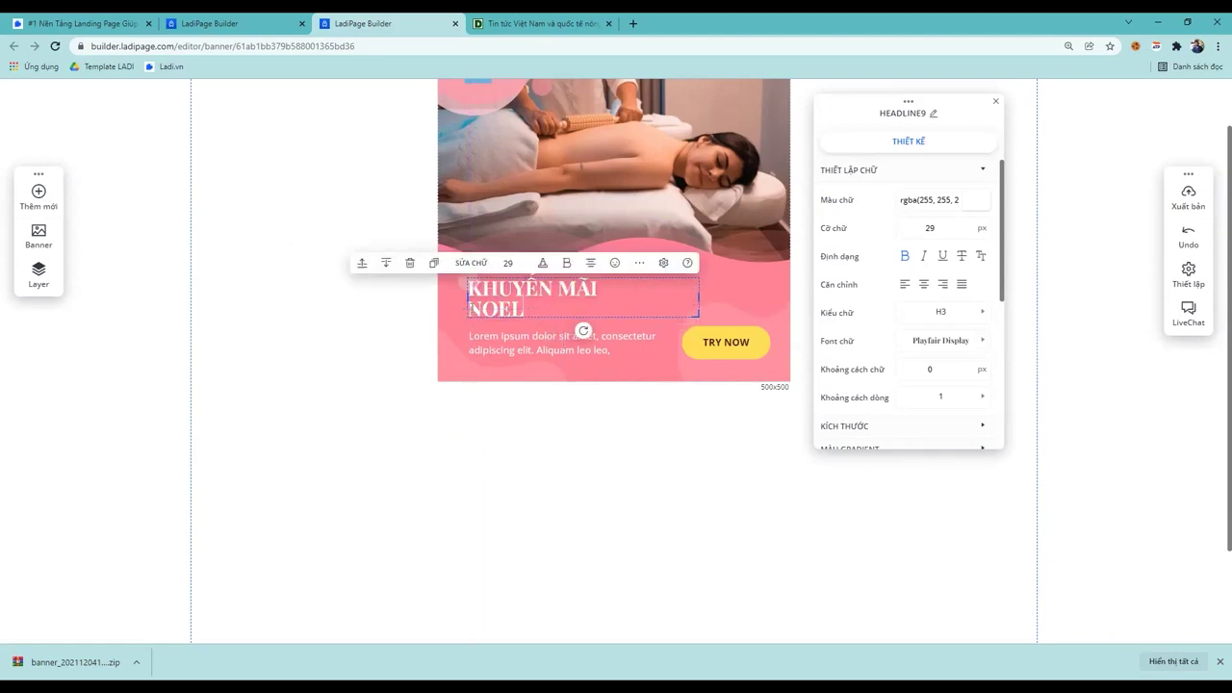
{"action": "left_click", "coordinate": [471, 307]}
{"action": "key", "text": "BackSpace"}
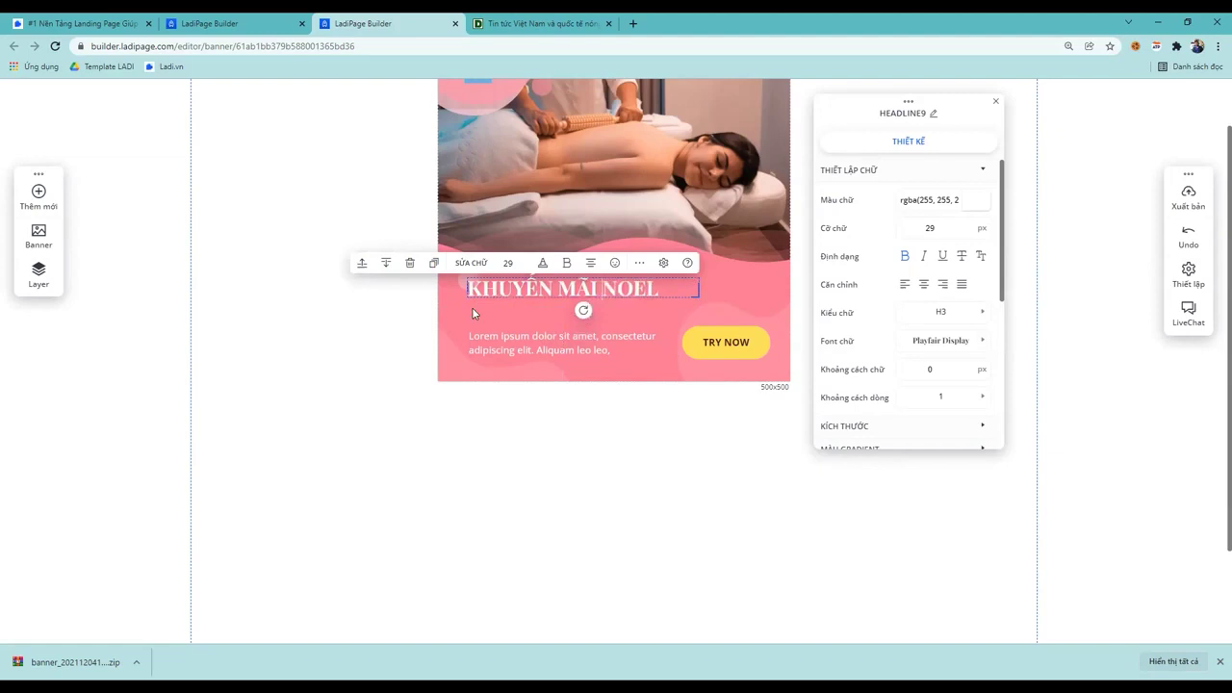
{"action": "left_click", "coordinate": [644, 301]}
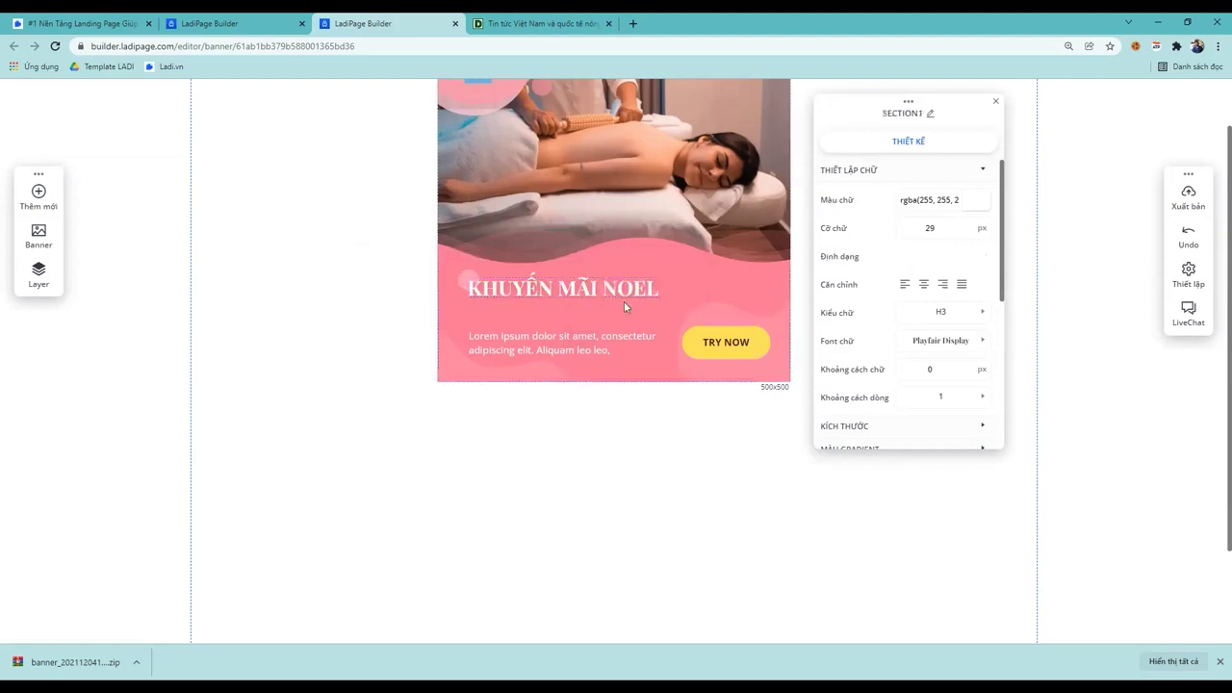
Narrow the KHUYẾN MÃI NOEL text box to fit its text and shift the headline slightly left and down
{"action": "left_click", "coordinate": [626, 291]}
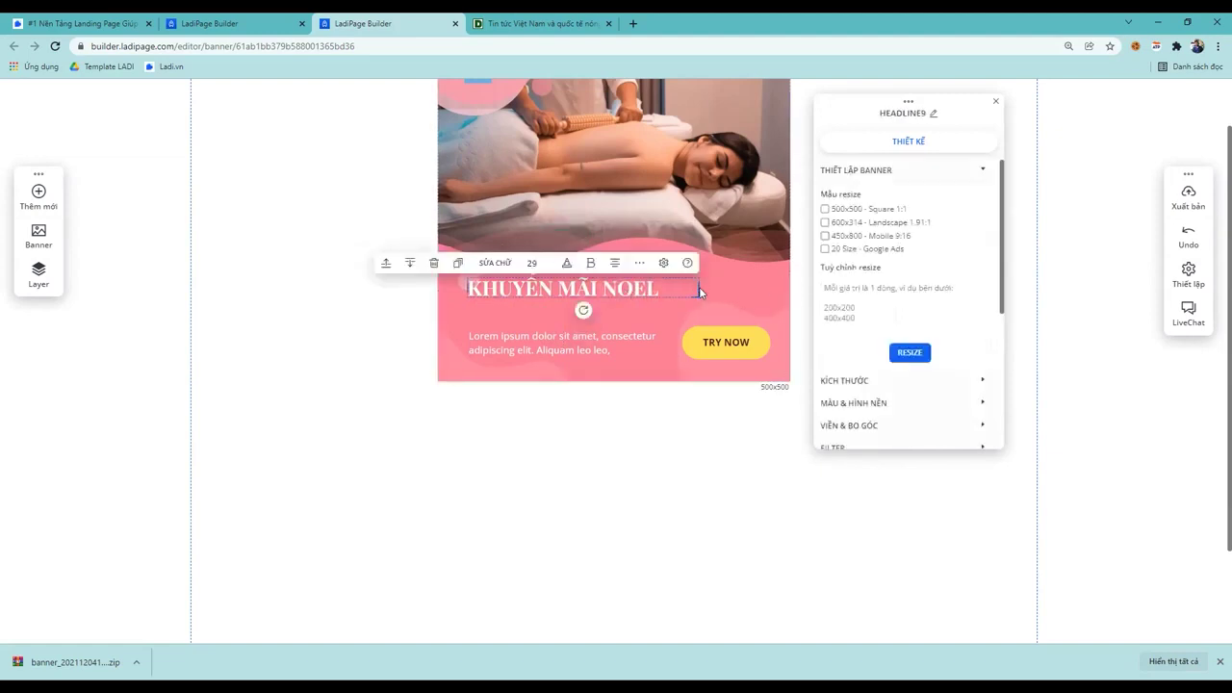
{"action": "double_click", "coordinate": [698, 288]}
{"action": "left_click_drag", "start_coordinate": [705, 285], "coordinate": [596, 292]}
{"action": "left_click", "coordinate": [609, 290]}
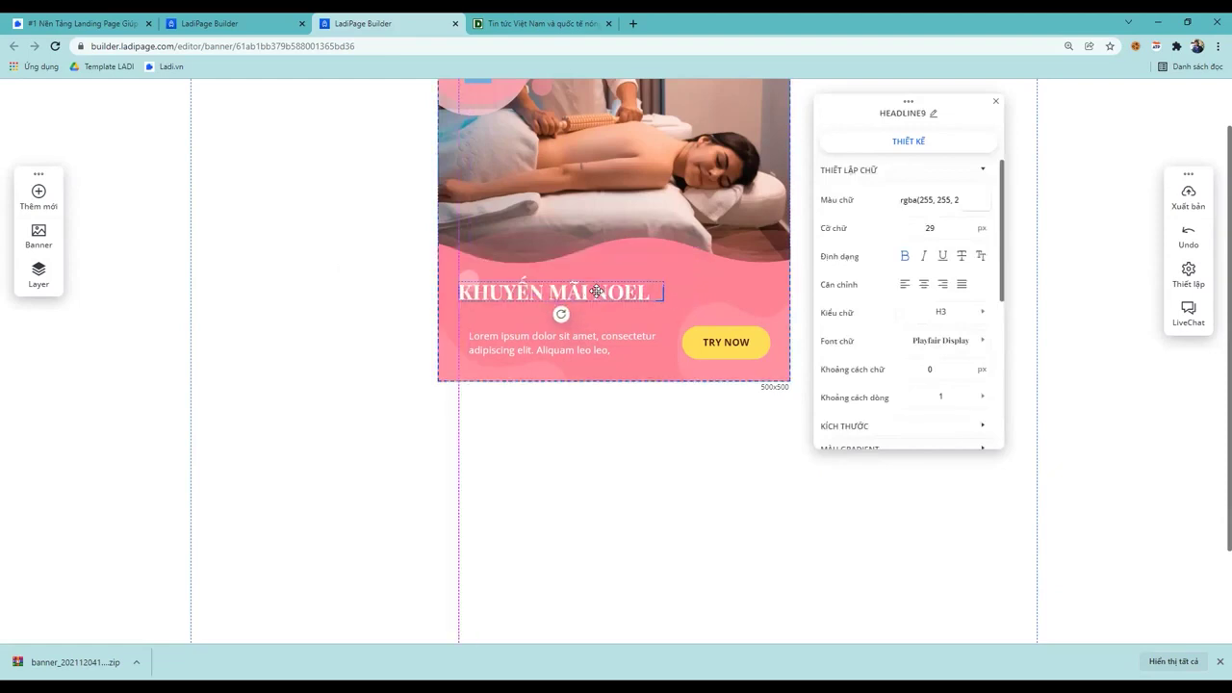
{"action": "left_click", "coordinate": [660, 274]}
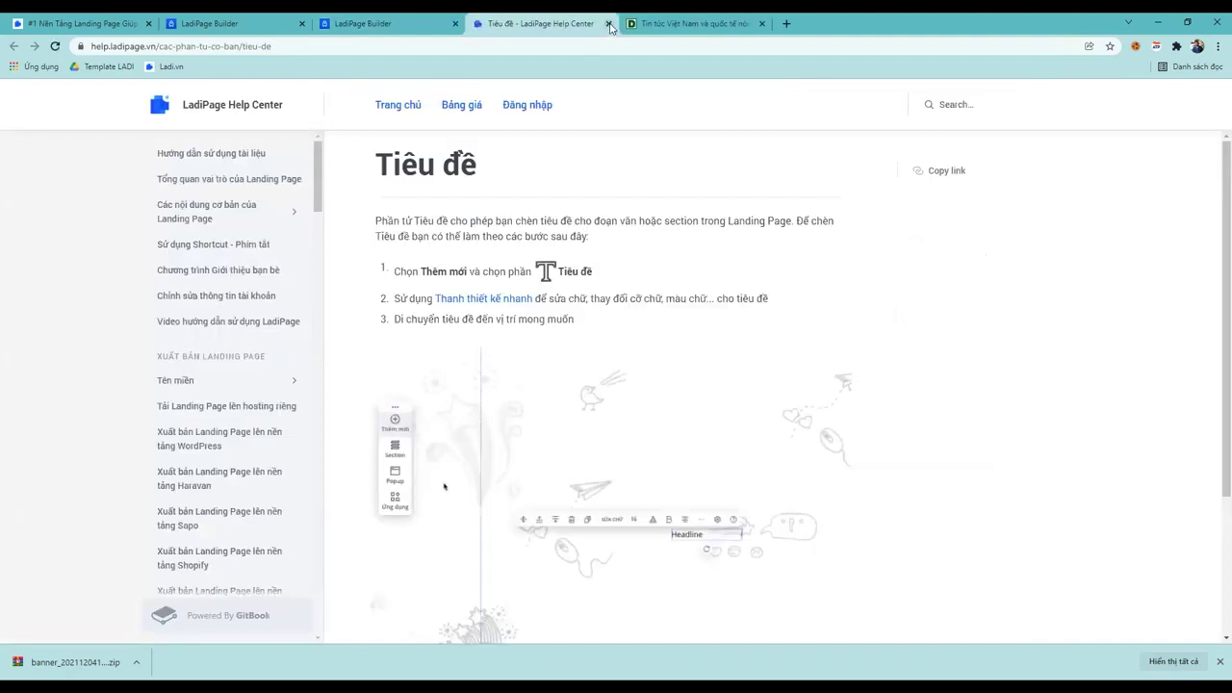
{"action": "left_click", "coordinate": [396, 26]}
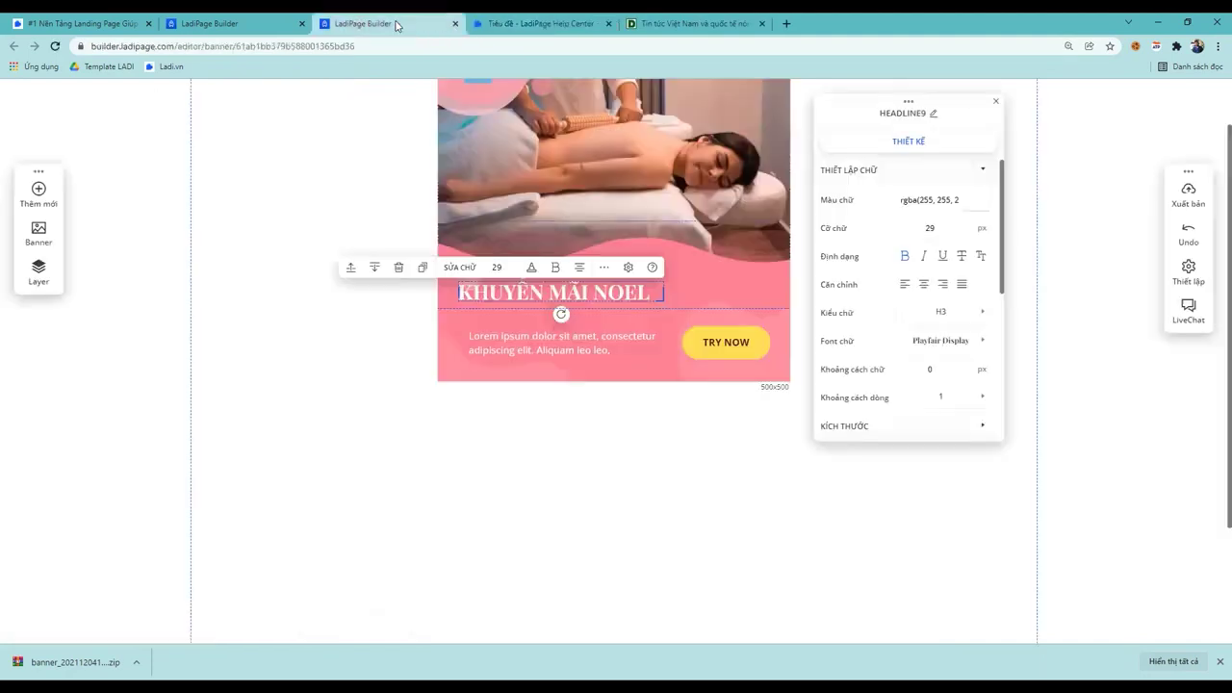
{"action": "left_click", "coordinate": [530, 26]}
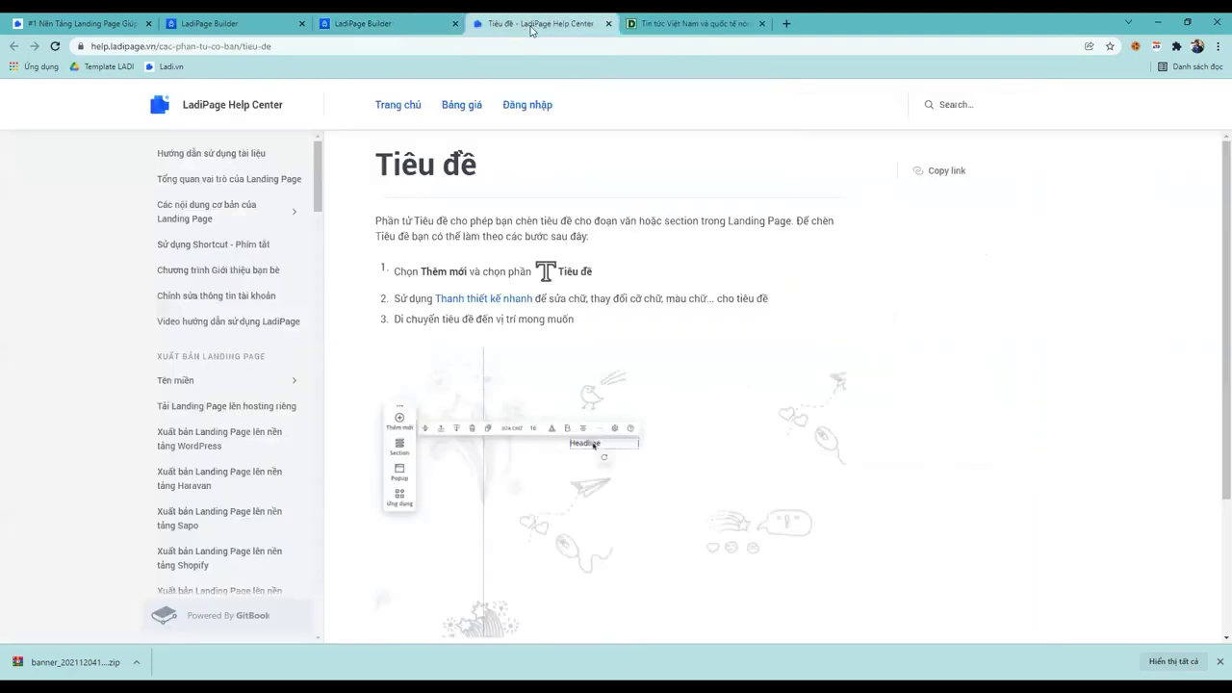
{"action": "left_click", "coordinate": [608, 24]}
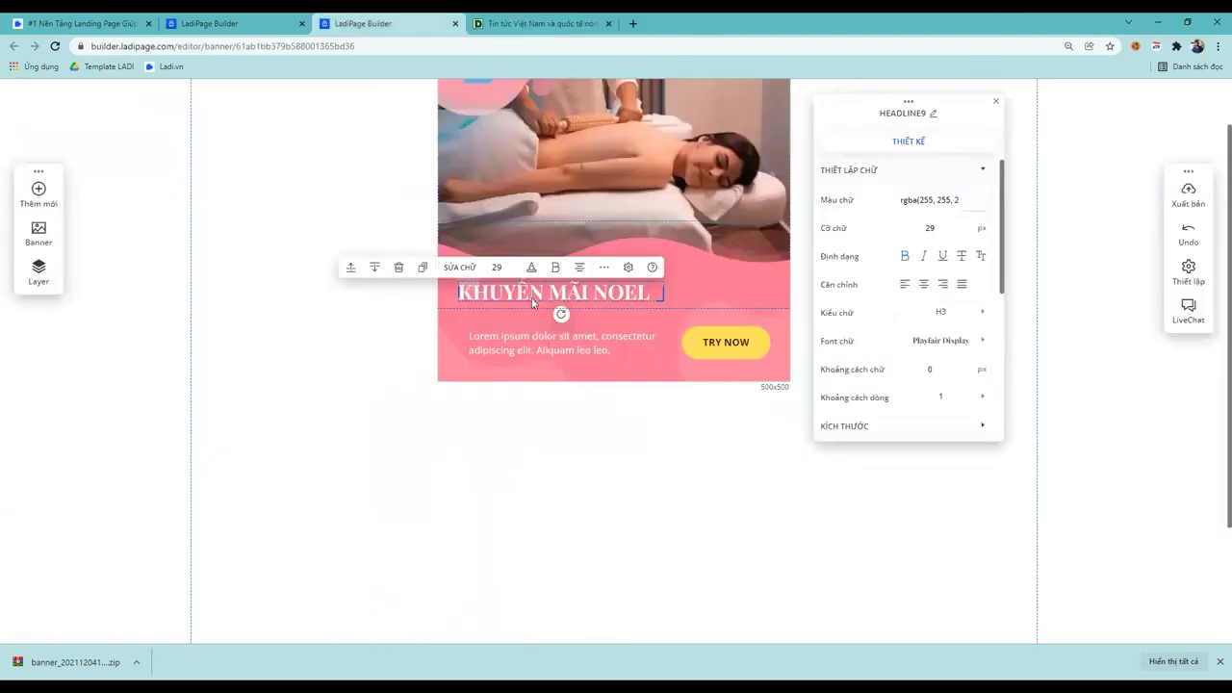
{"action": "left_click", "coordinate": [570, 451]}
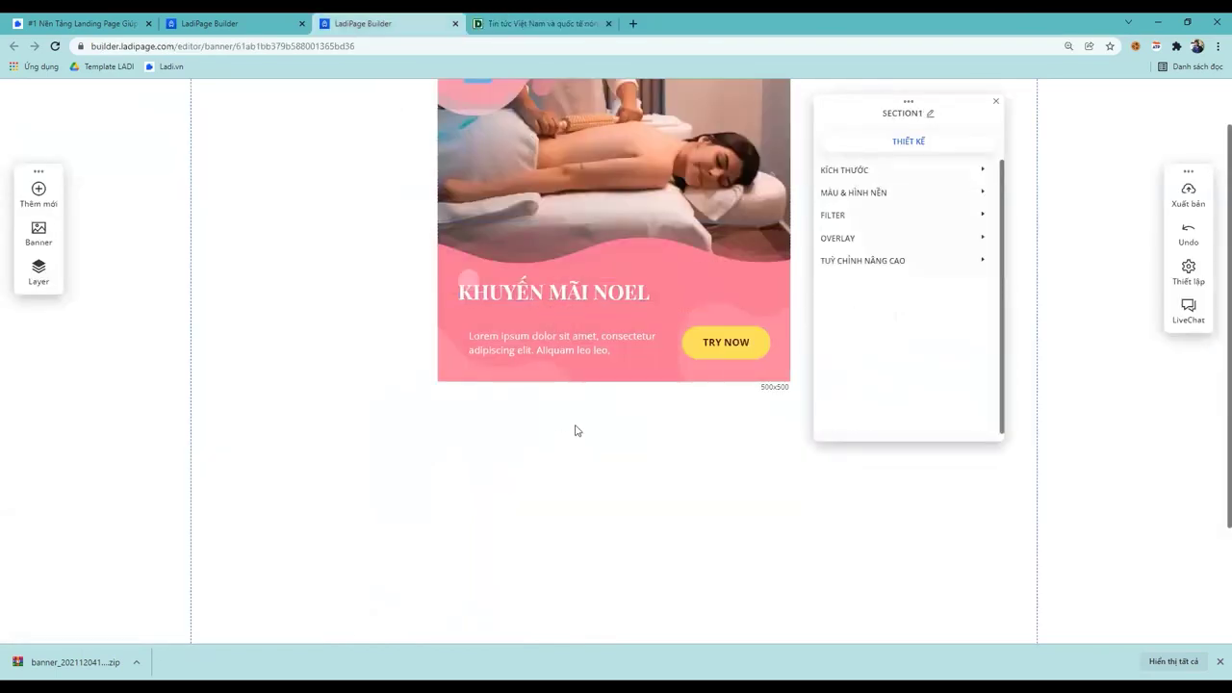
Move the Lorem ipsum paragraph up directly beneath the KHUYẾN MÃI NOEL headline, aligned with the headline's left edge
{"action": "left_click", "coordinate": [565, 338]}
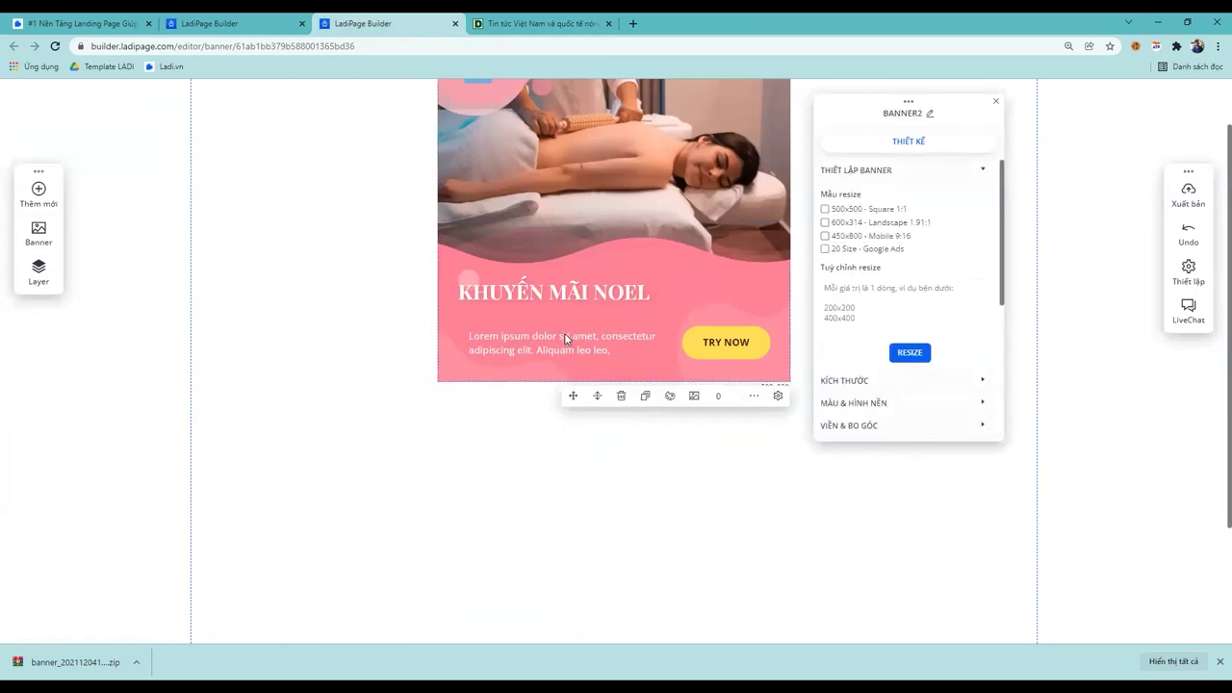
{"action": "left_click", "coordinate": [565, 338]}
{"action": "left_click_drag", "start_coordinate": [565, 338], "coordinate": [551, 323]}
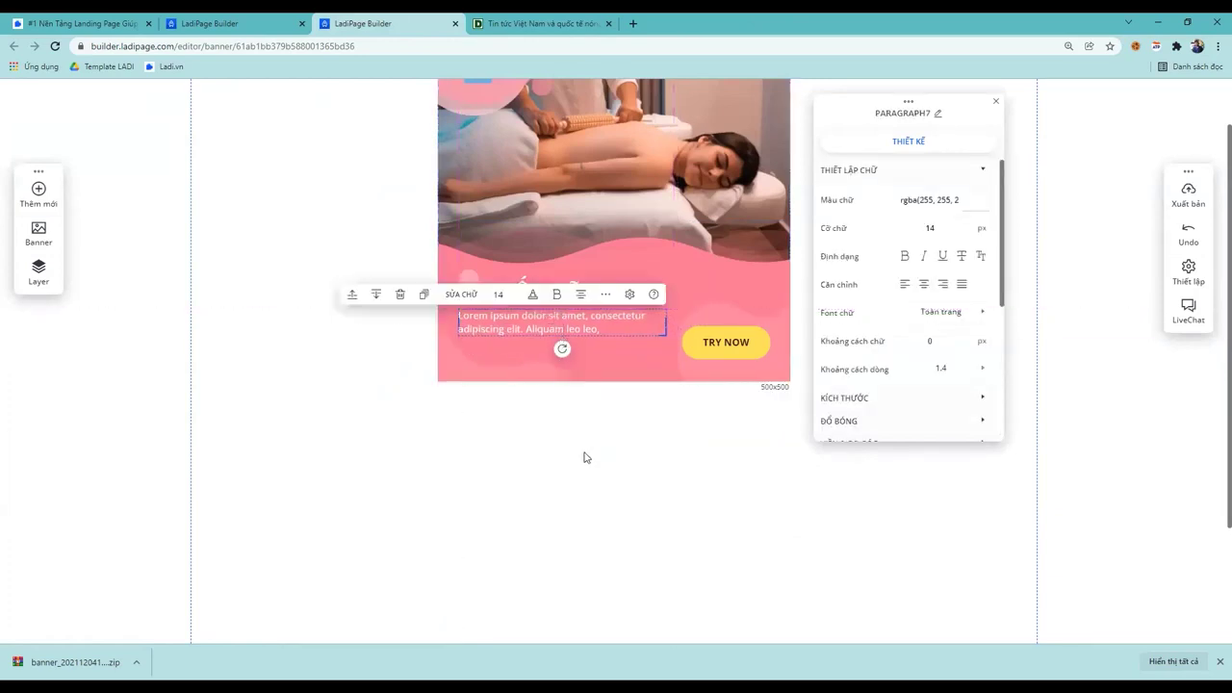
{"action": "left_click", "coordinate": [583, 457]}
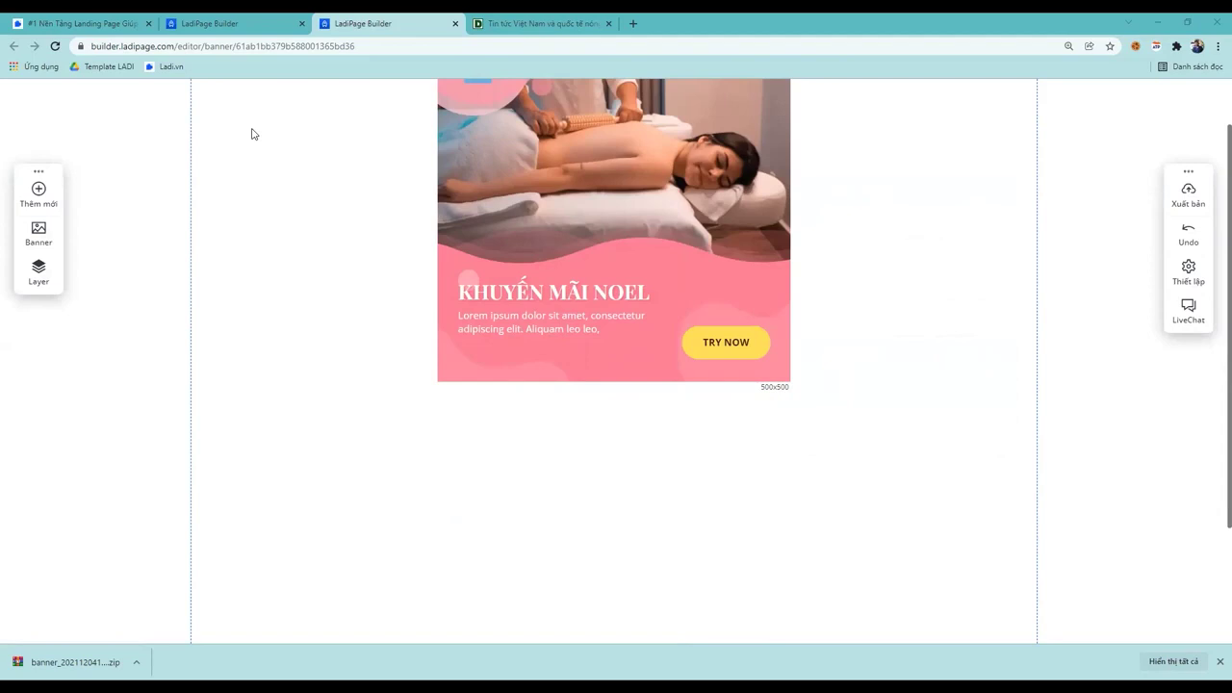
{"action": "left_click", "coordinate": [505, 314]}
{"action": "left_click", "coordinate": [505, 314]}
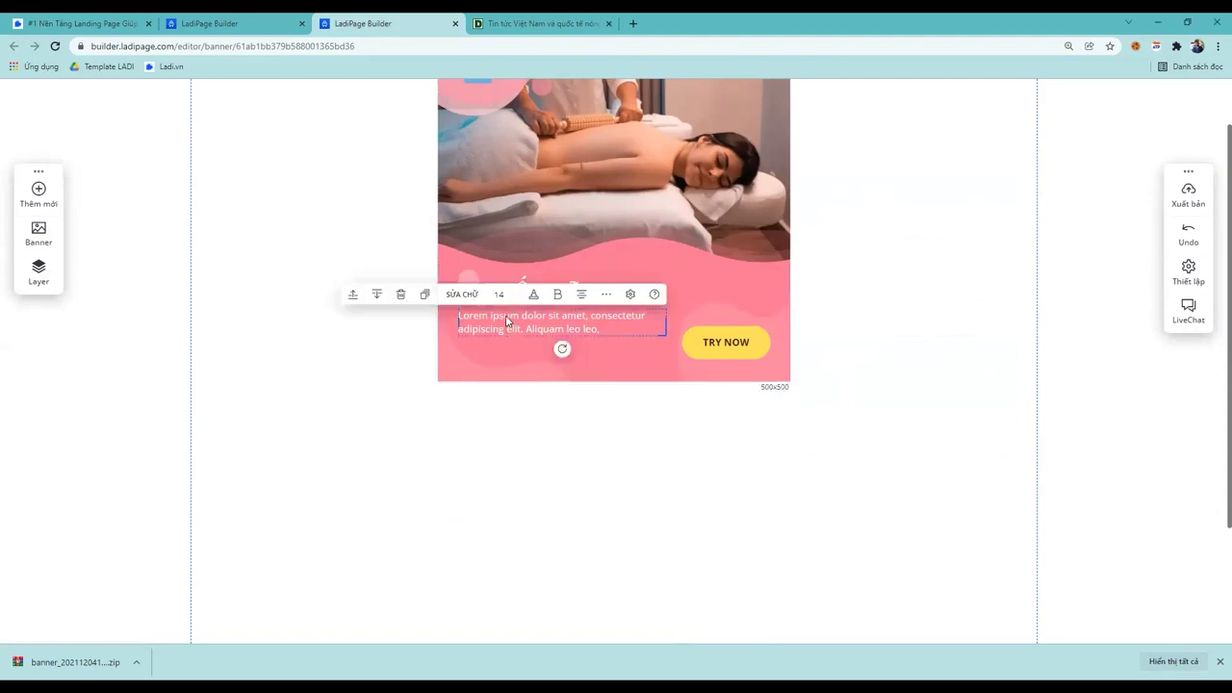
{"action": "double_click", "coordinate": [508, 320]}
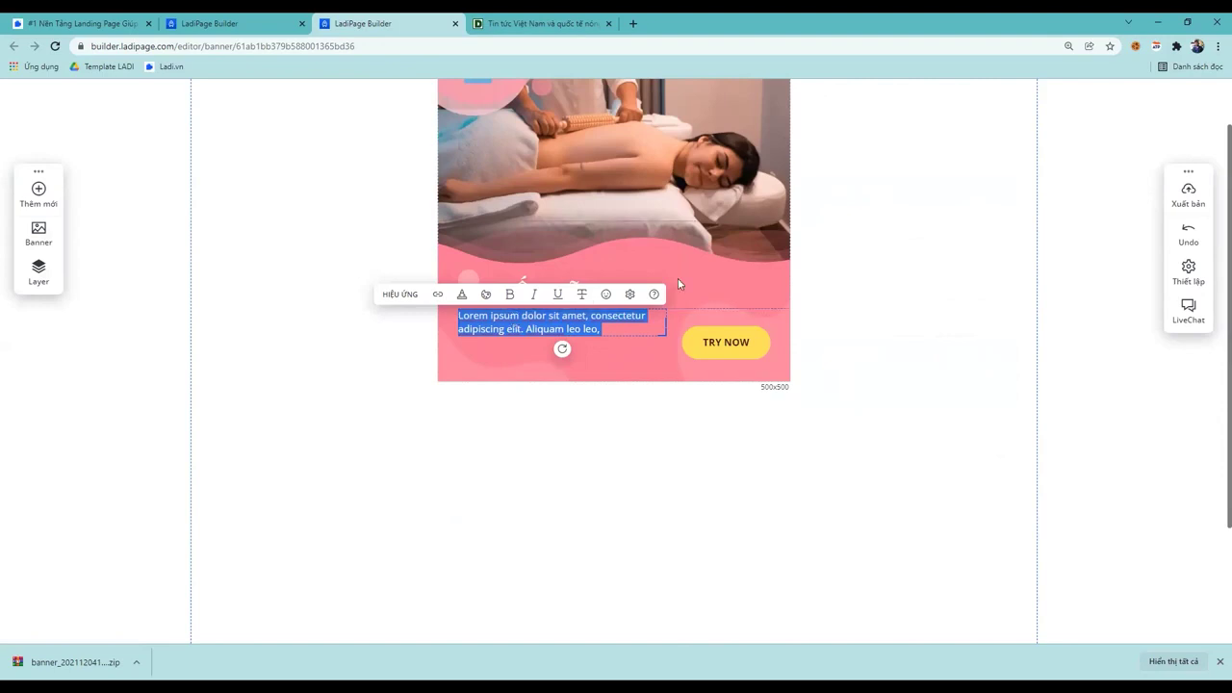
{"action": "left_click", "coordinate": [886, 248]}
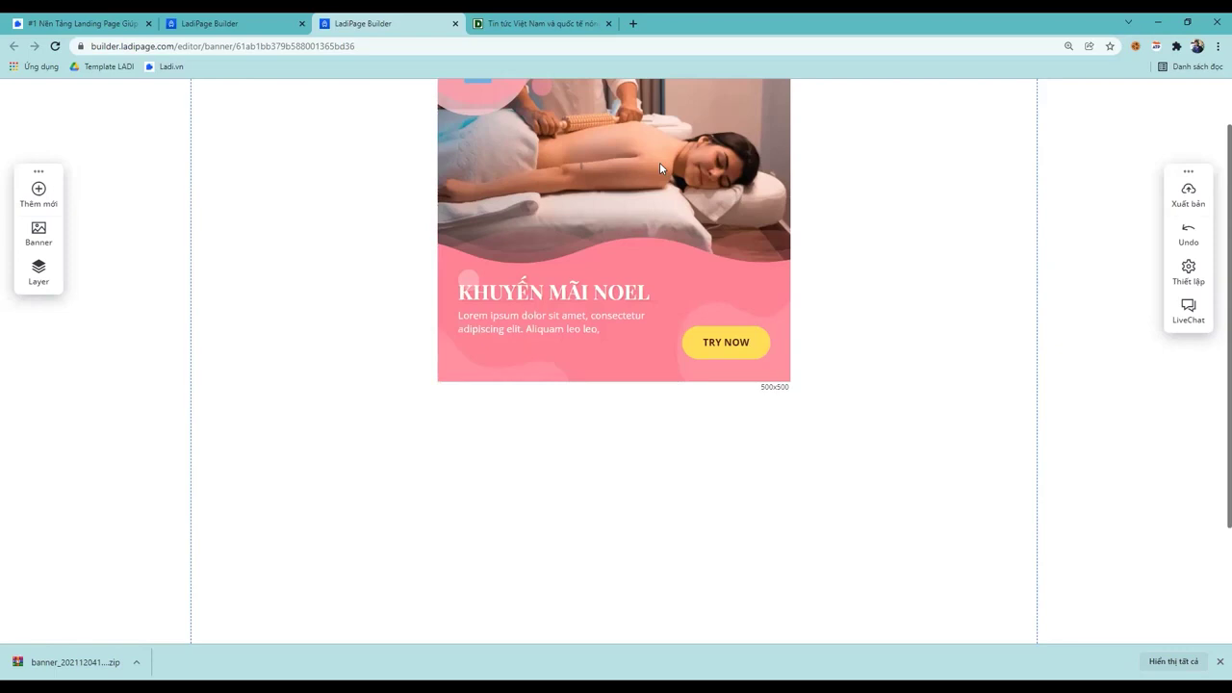
Examine the detailed settings of the massage photo, including its width and height, and close them again
{"action": "scroll", "coordinate": [761, 349], "scroll_direction": "up", "scroll_amount": 1}
{"action": "left_click", "coordinate": [761, 349]}
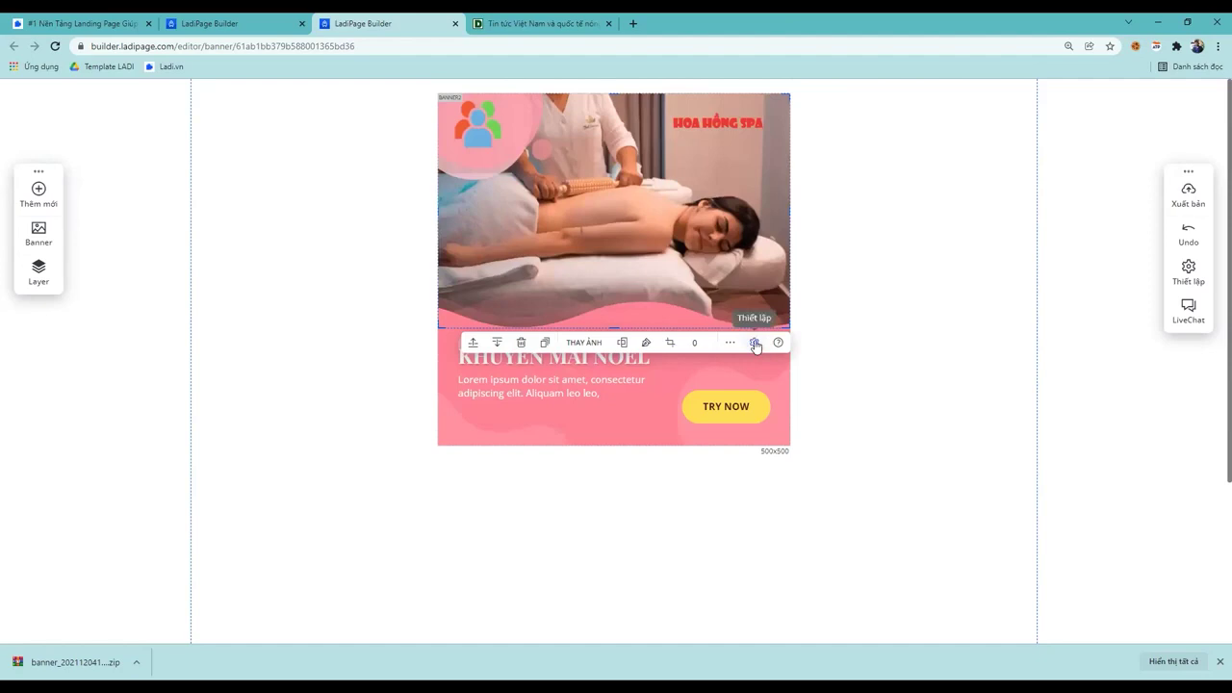
{"action": "left_click", "coordinate": [755, 344]}
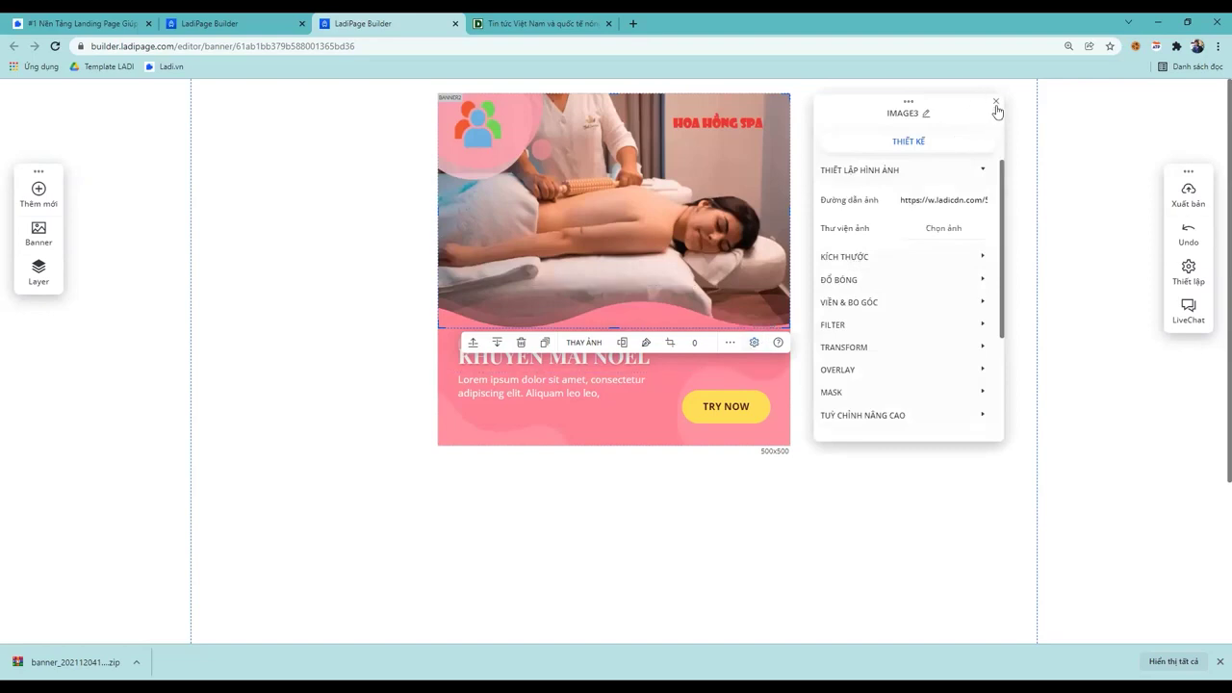
{"action": "left_click", "coordinate": [895, 258]}
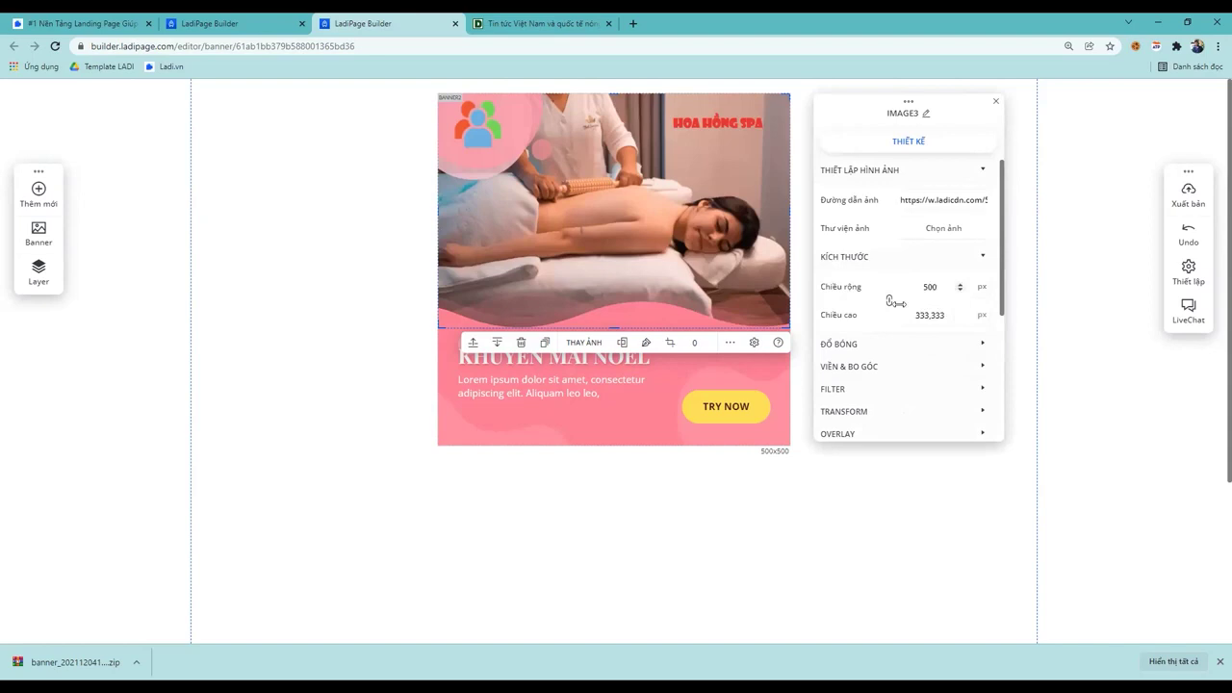
{"action": "left_click", "coordinate": [996, 101]}
{"action": "left_click", "coordinate": [903, 260]}
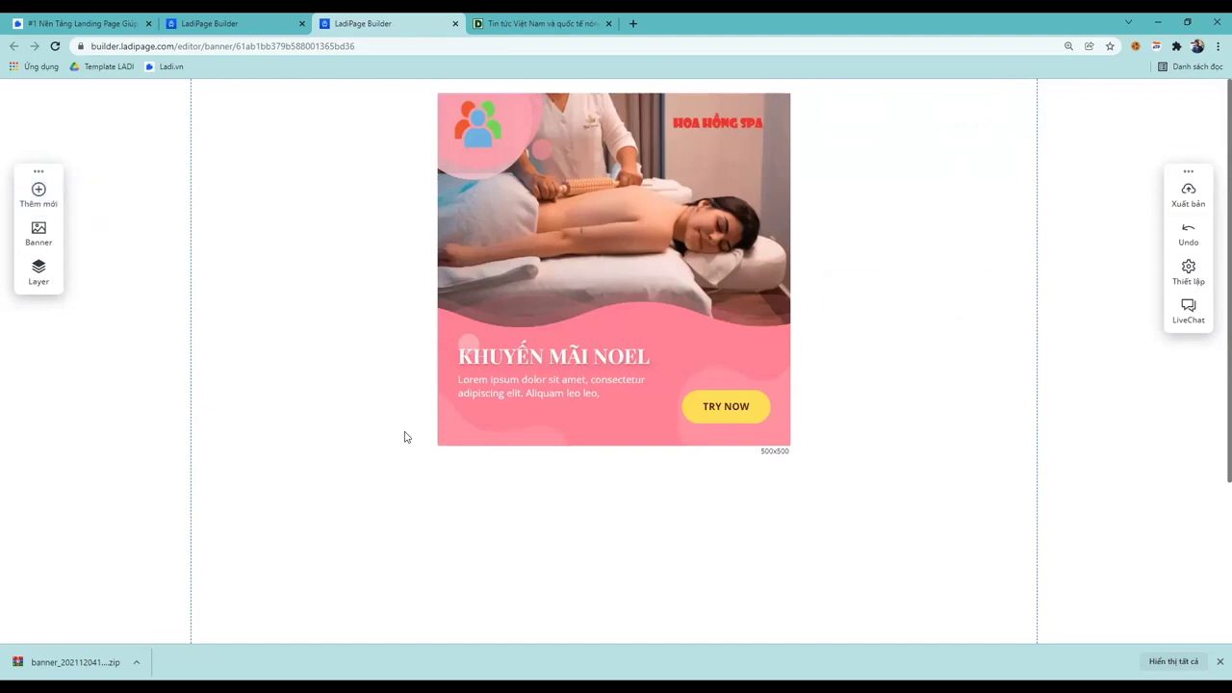
{"action": "left_click", "coordinate": [50, 200]}
{"action": "left_click", "coordinate": [482, 135]}
{"action": "left_click", "coordinate": [478, 131]}
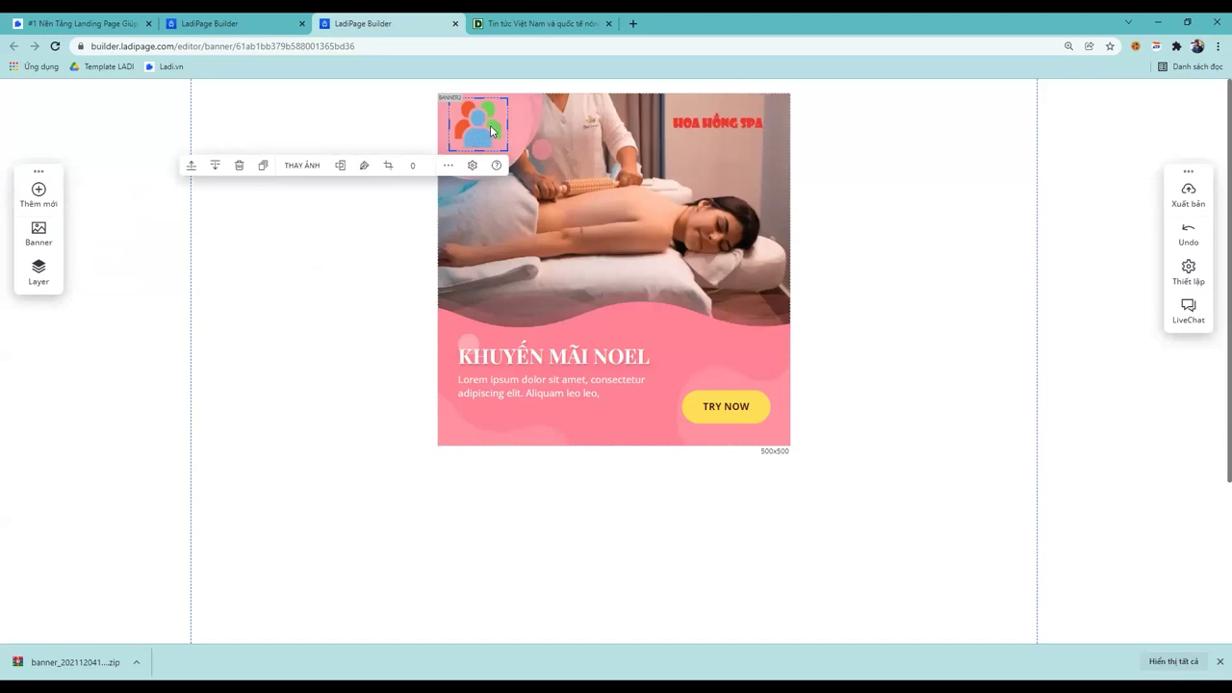
{"action": "left_click", "coordinate": [298, 286]}
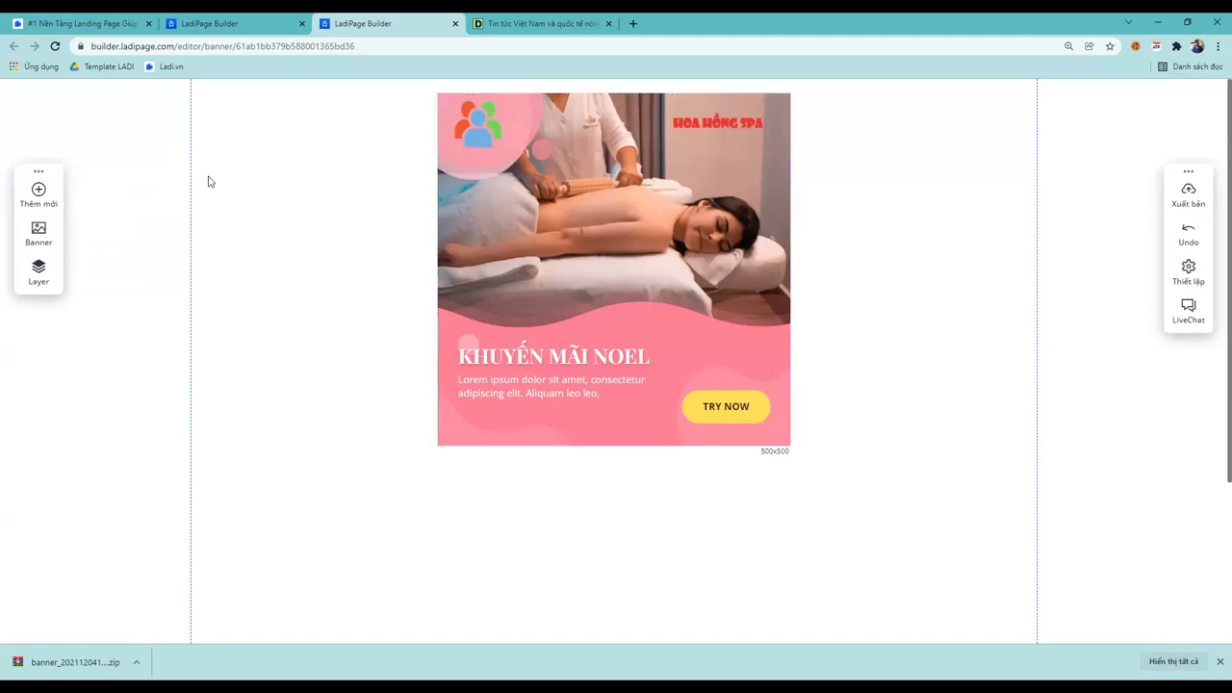
Add the NEW IMAGE dove logo from the own image library and place it just below the existing people logo
{"action": "left_click", "coordinate": [39, 195]}
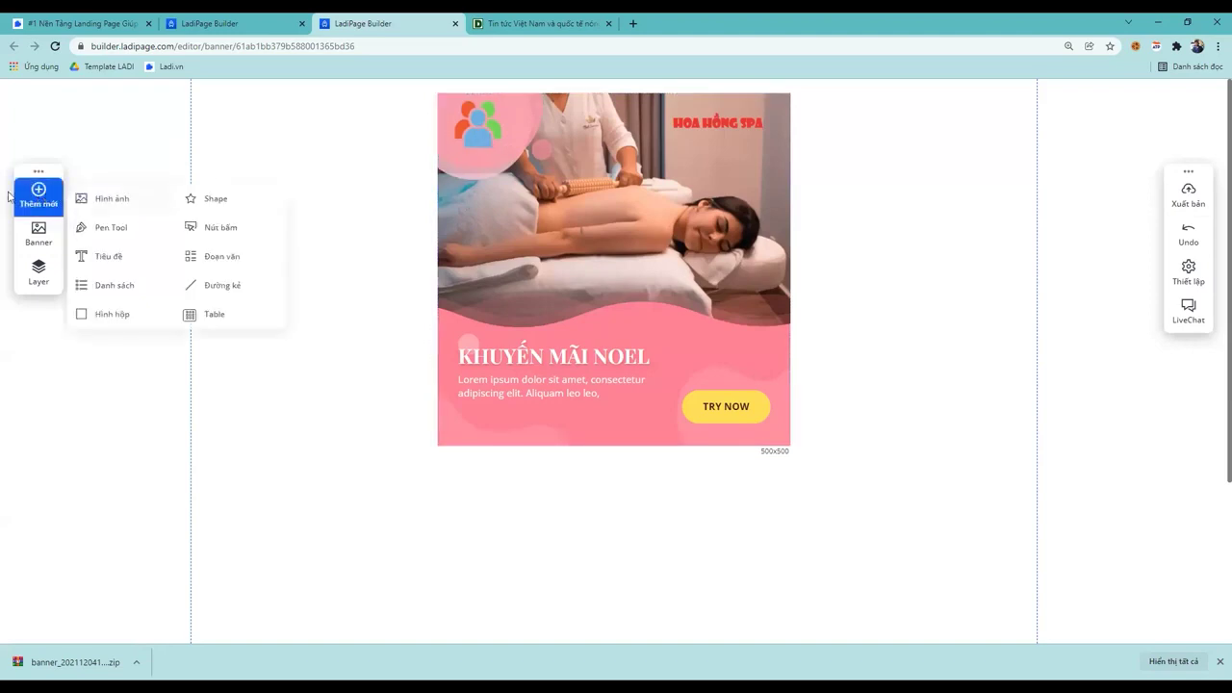
{"action": "left_click", "coordinate": [111, 200]}
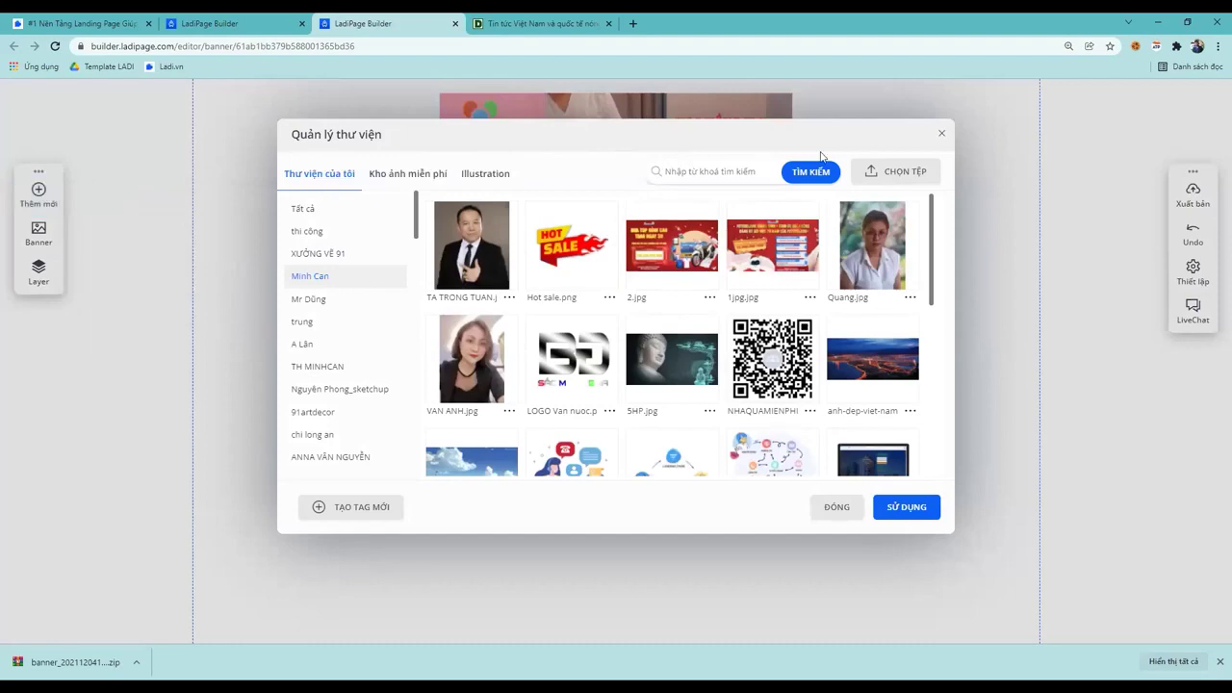
{"action": "scroll", "coordinate": [480, 398], "scroll_direction": "down", "scroll_amount": 3}
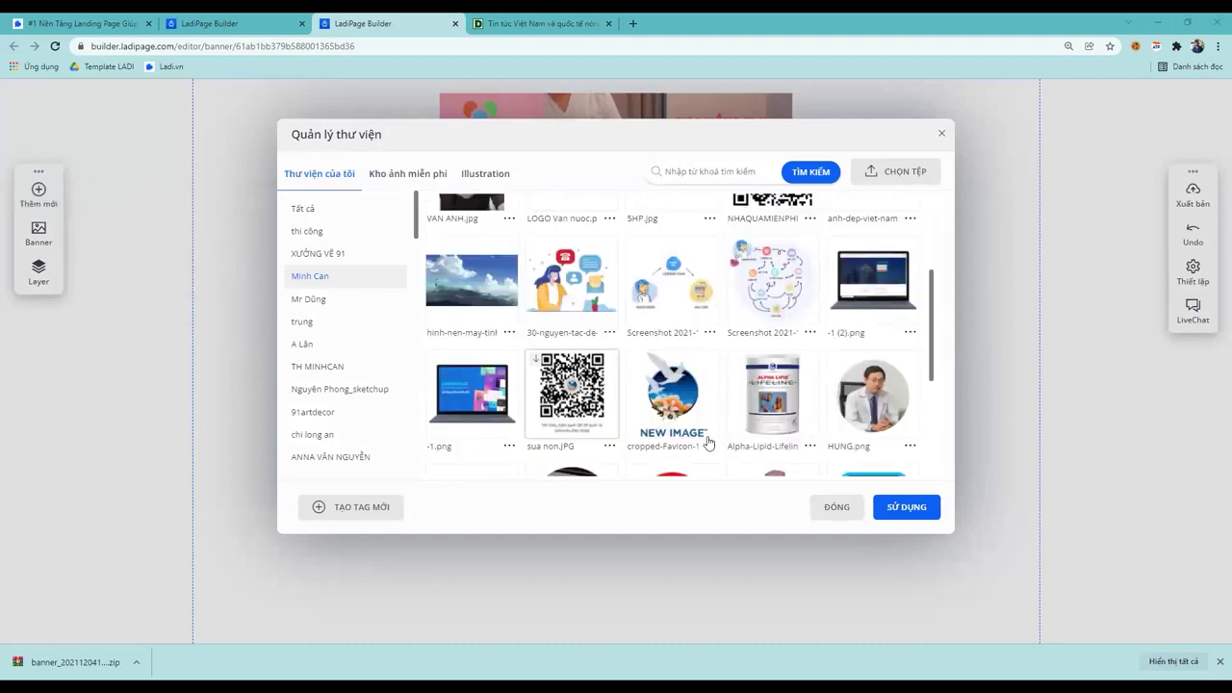
{"action": "left_click", "coordinate": [708, 441]}
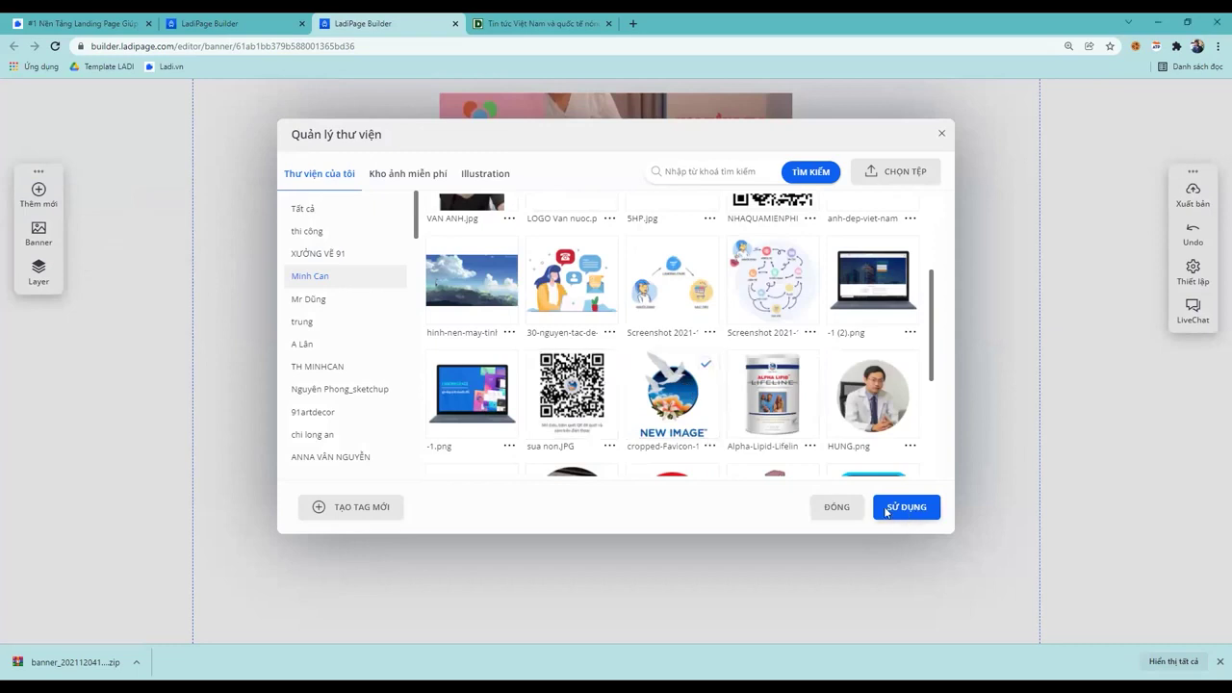
{"action": "left_click", "coordinate": [888, 509]}
{"action": "left_click_drag", "start_coordinate": [681, 427], "coordinate": [520, 185]}
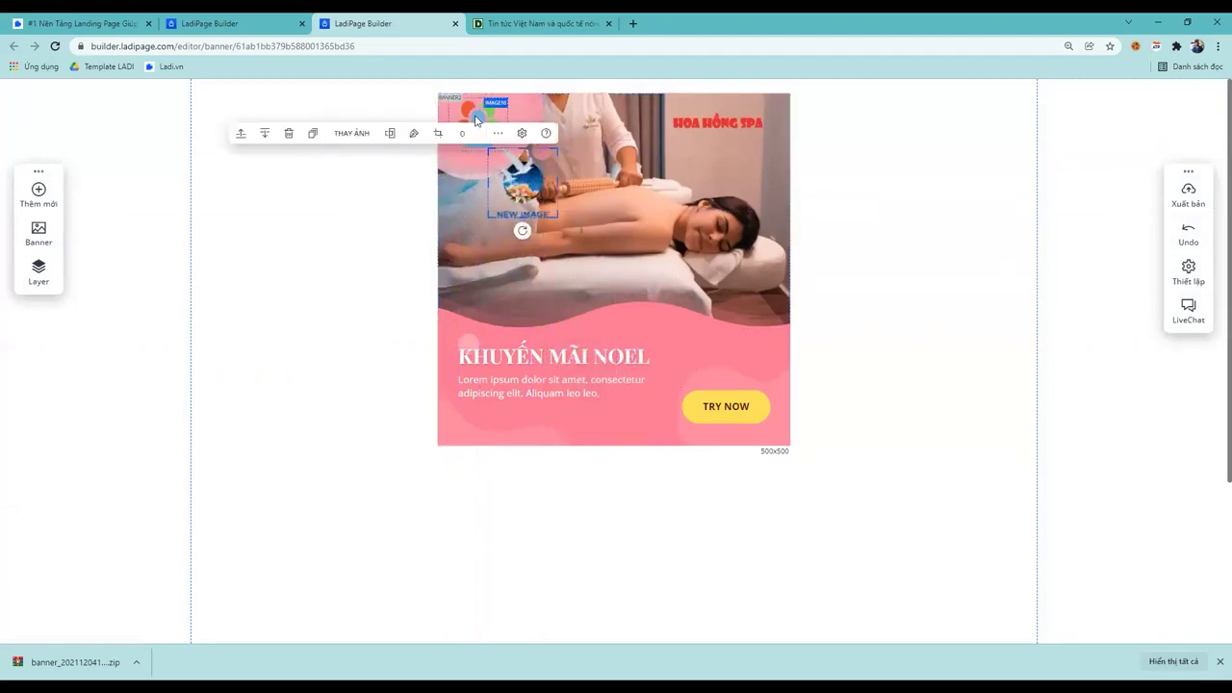
Delete the people logo and move the NEW IMAGE logo into its place on the pink corner circle
{"action": "left_click", "coordinate": [479, 121]}
{"action": "key", "text": "Delete"}
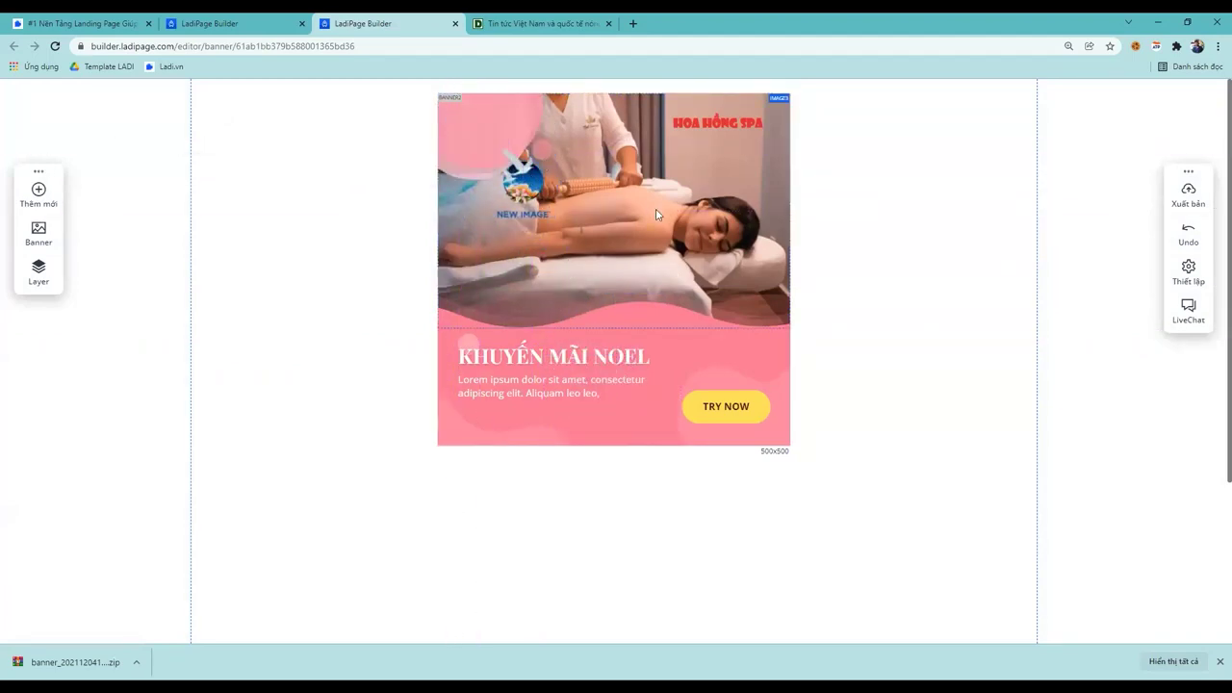
{"action": "left_click", "coordinate": [535, 192]}
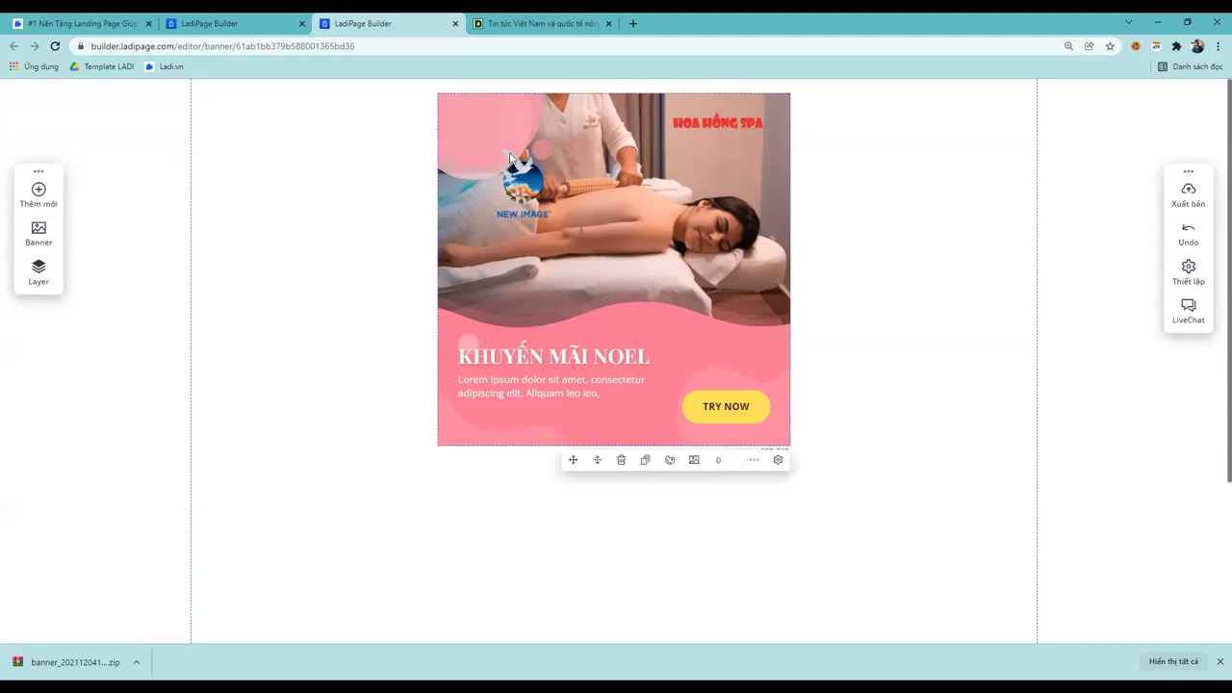
{"action": "left_click", "coordinate": [526, 188]}
{"action": "left_click_drag", "start_coordinate": [525, 189], "coordinate": [482, 132]}
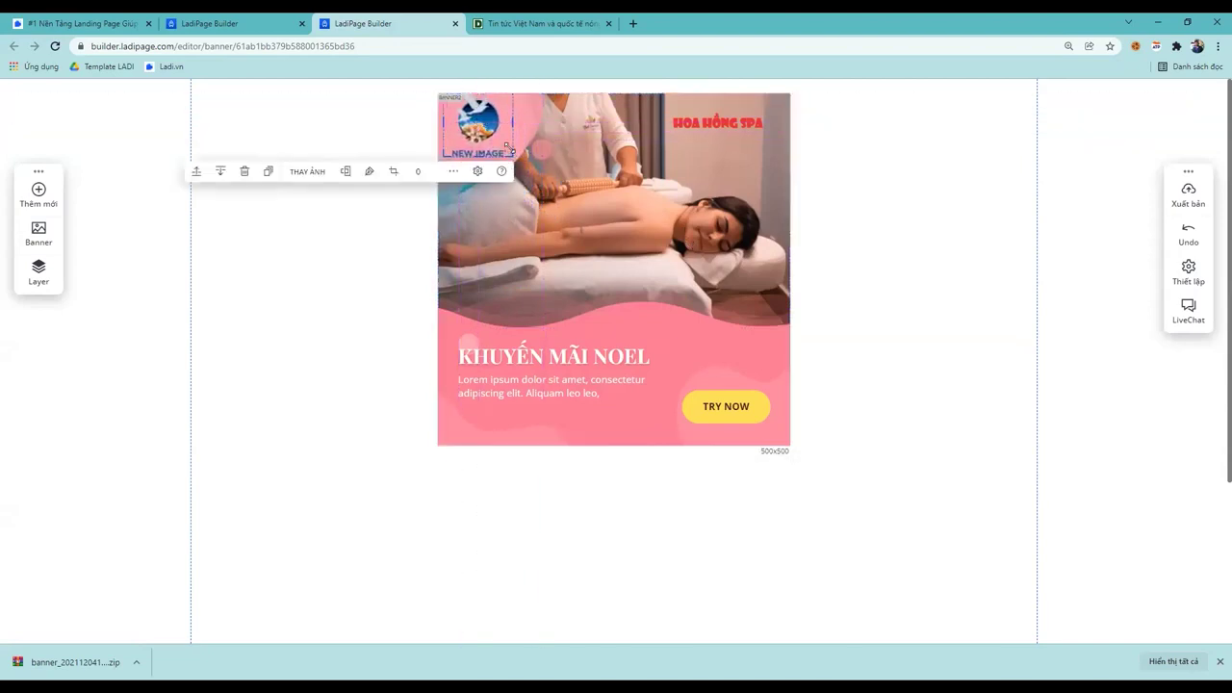
{"action": "left_click", "coordinate": [327, 241]}
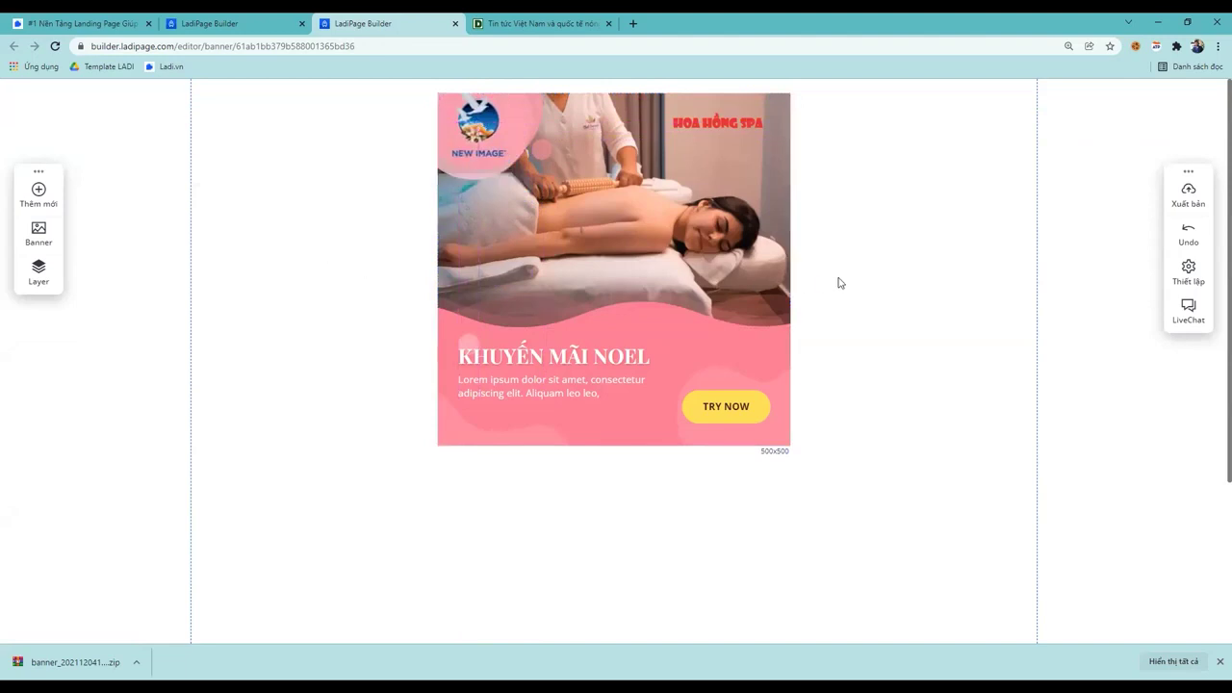
Replace the Lorem ipsum paragraph beneath the headline with "Mua 1 tặng 1"
{"action": "double_click", "coordinate": [521, 380]}
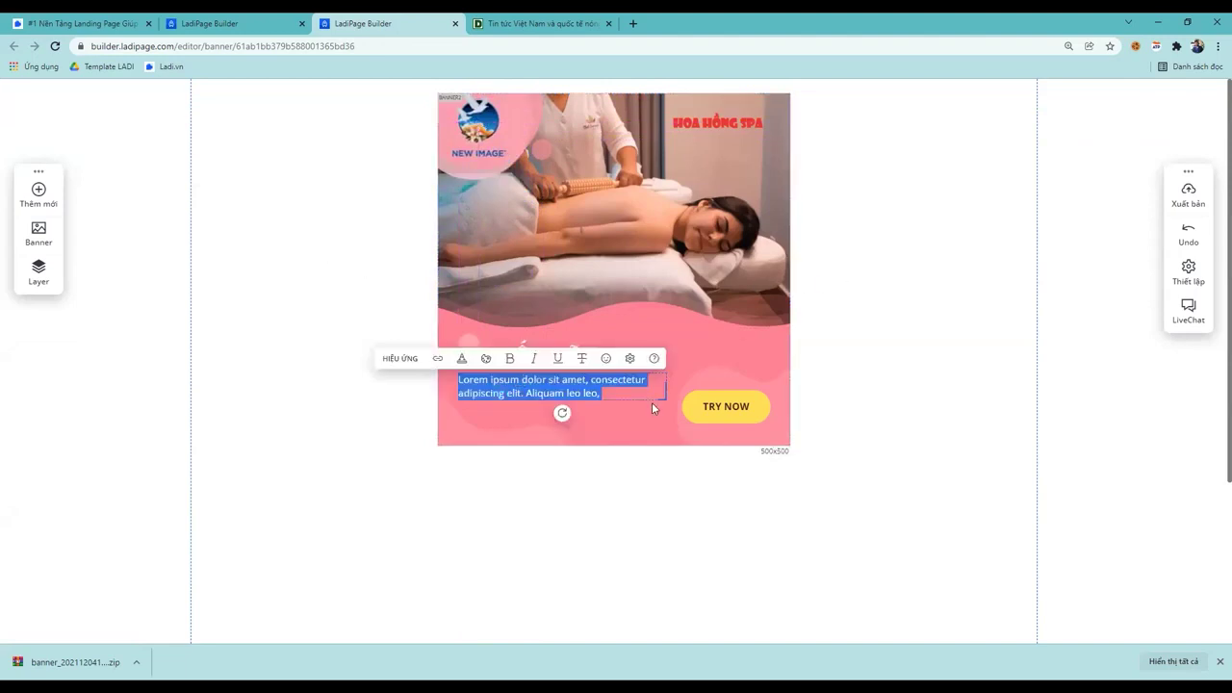
{"action": "type", "text": "mUA"}
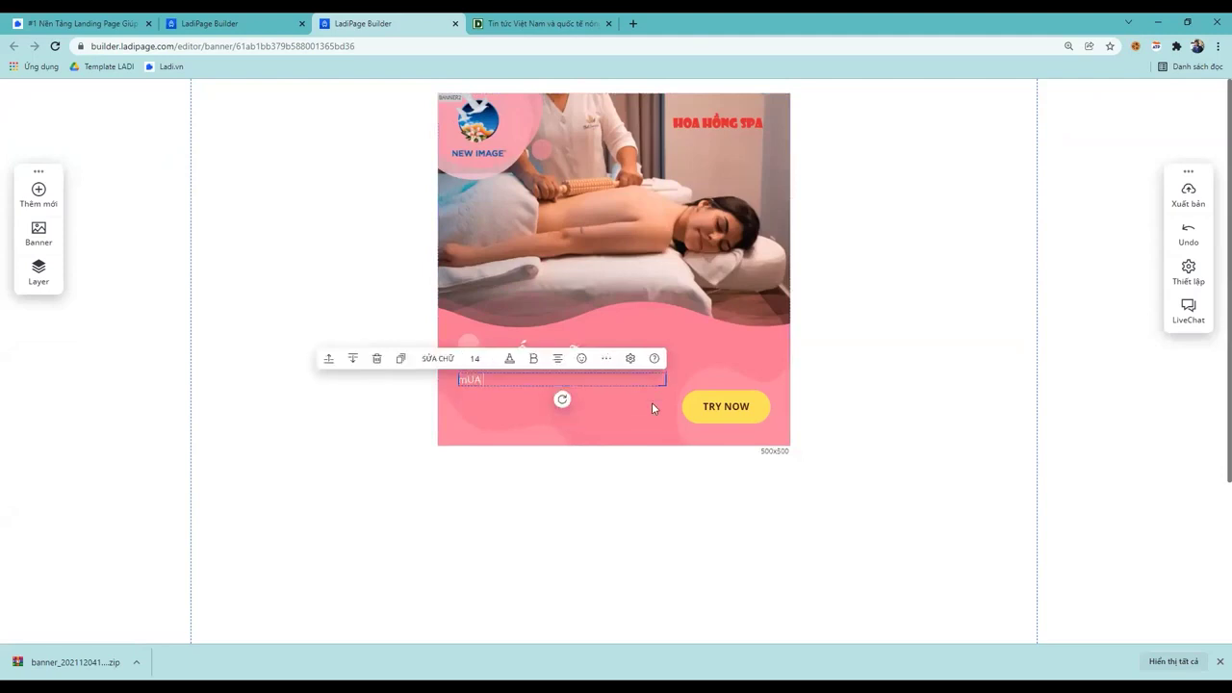
{"action": "key", "text": "BackSpace"}
{"action": "key", "text": "BackSpace"}
{"action": "key", "text": "BackSpace"}
{"action": "type", "text": "mua"}
{"action": "key", "text": "BackSpace"}
{"action": "key", "text": "BackSpace"}
{"action": "key", "text": "BackSpace"}
{"action": "type", "text": "Ti"}
{"action": "key", "text": "BackSpace"}
{"action": "key", "text": "BackSpace"}
{"action": "type", "text": "Mua"}
{"action": "type", "text": " 1vé"}
{"action": "key", "text": "BackSpace"}
{"action": "key", "text": "BackSpace"}
{"action": "type", "text": "tặng 1"}
{"action": "left_click", "coordinate": [616, 486]}
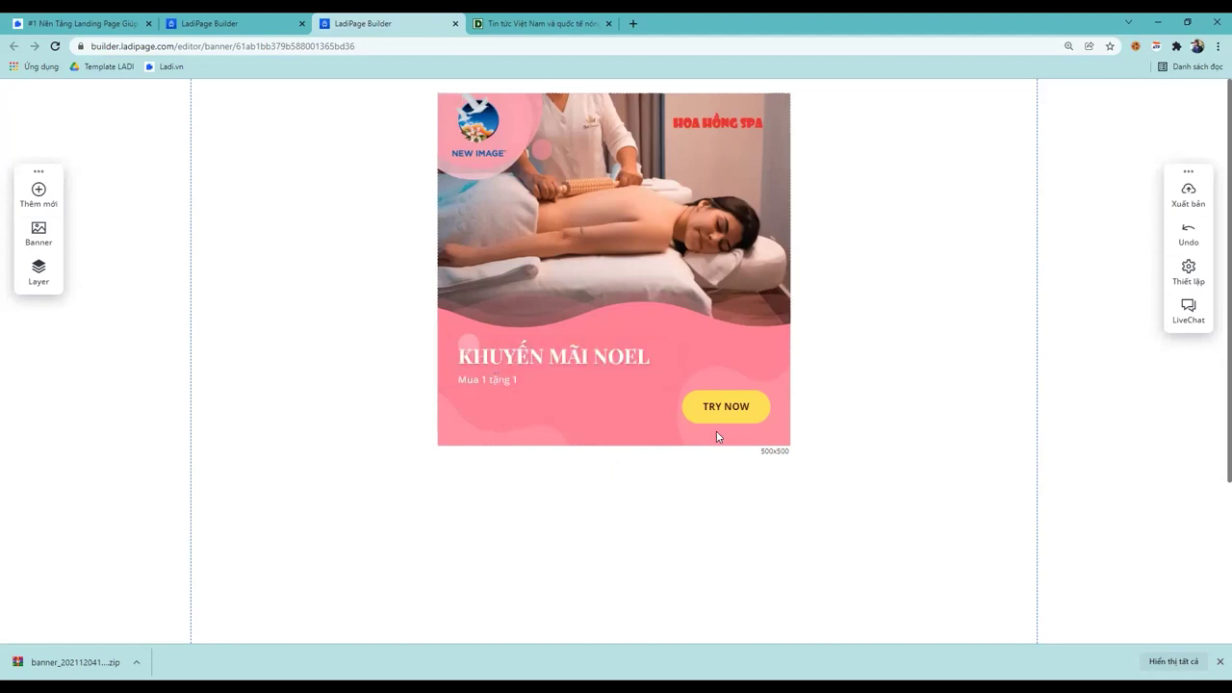
{"action": "left_click", "coordinate": [731, 407]}
{"action": "double_click", "coordinate": [731, 407]}
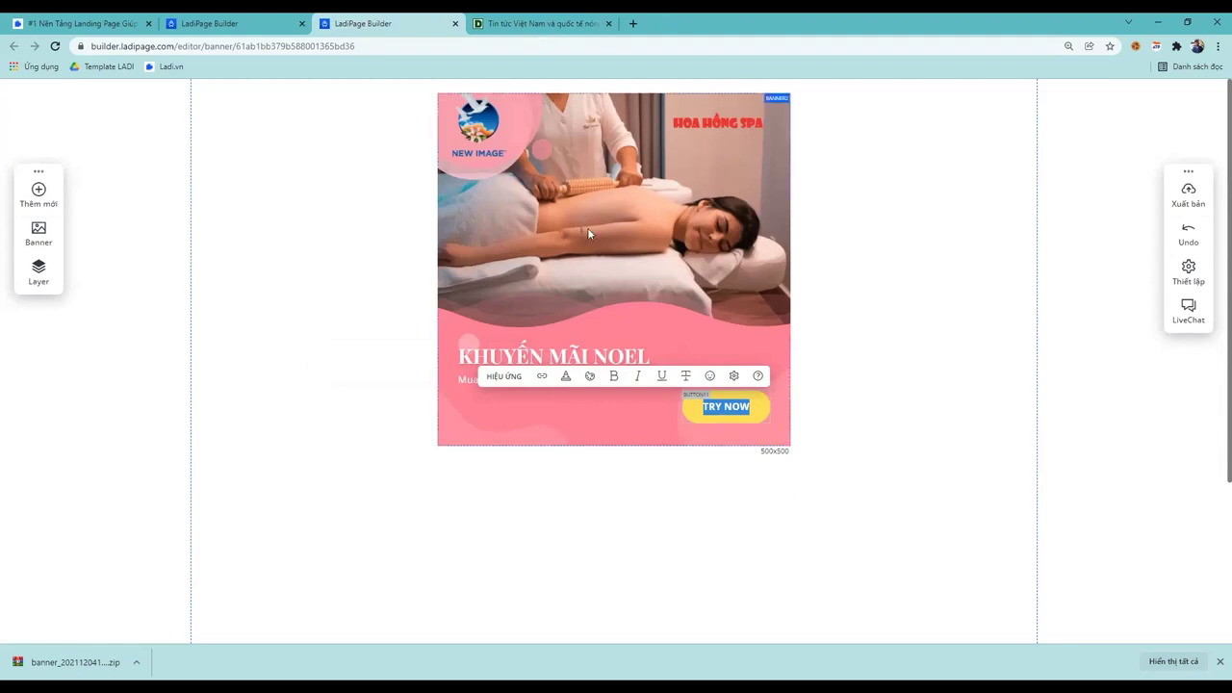
{"action": "left_click", "coordinate": [836, 342]}
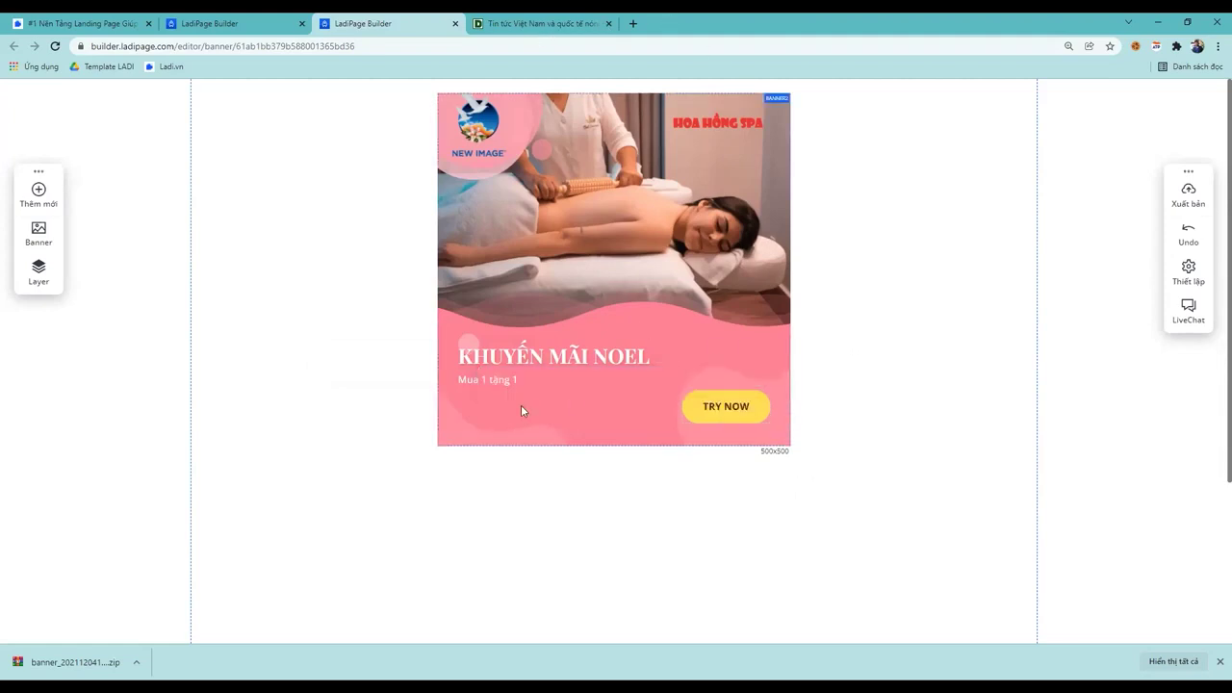
{"action": "left_click", "coordinate": [481, 381]}
{"action": "left_click", "coordinate": [490, 381]}
{"action": "left_click_drag", "start_coordinate": [491, 380], "coordinate": [487, 386]}
{"action": "double_click", "coordinate": [488, 385]}
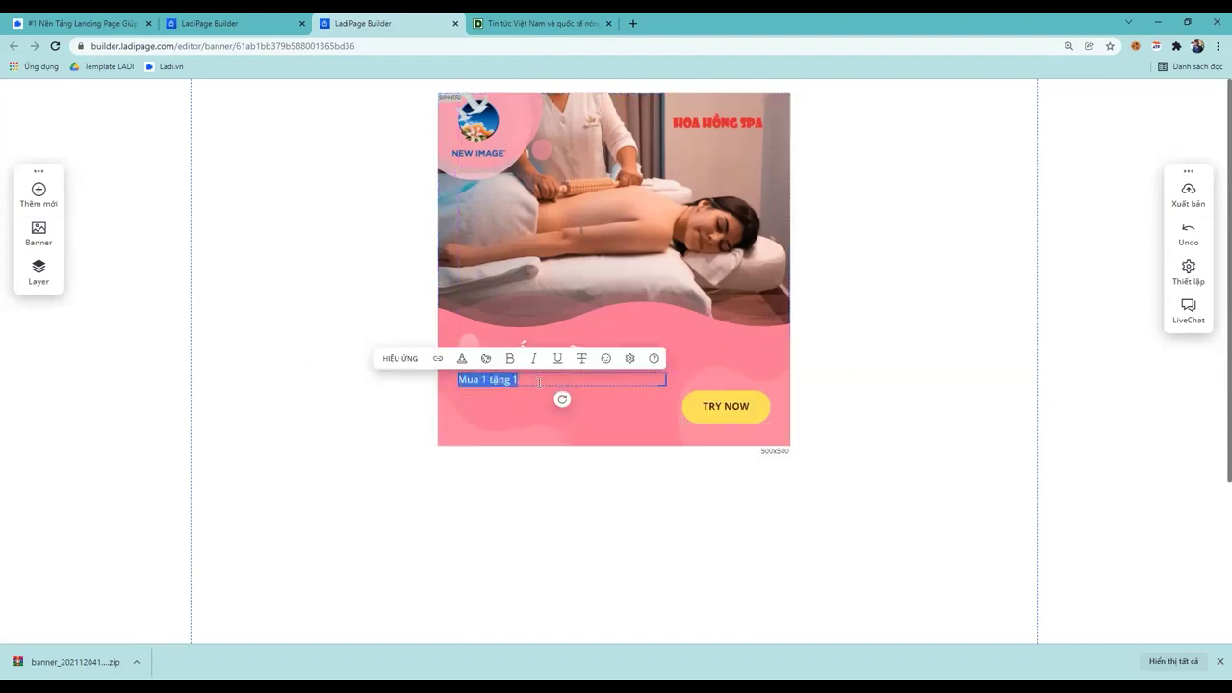
{"action": "left_click", "coordinate": [515, 426]}
{"action": "left_click", "coordinate": [423, 396]}
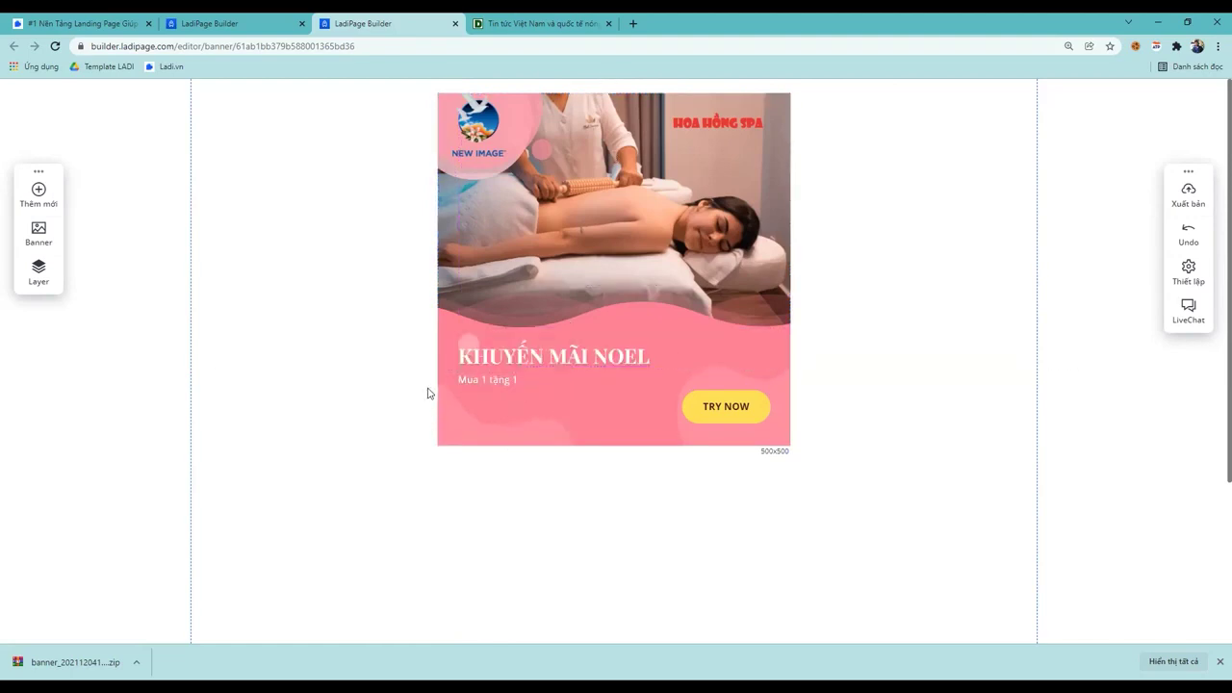
{"action": "left_click", "coordinate": [475, 381]}
{"action": "left_click", "coordinate": [485, 383]}
{"action": "left_click", "coordinate": [487, 382]}
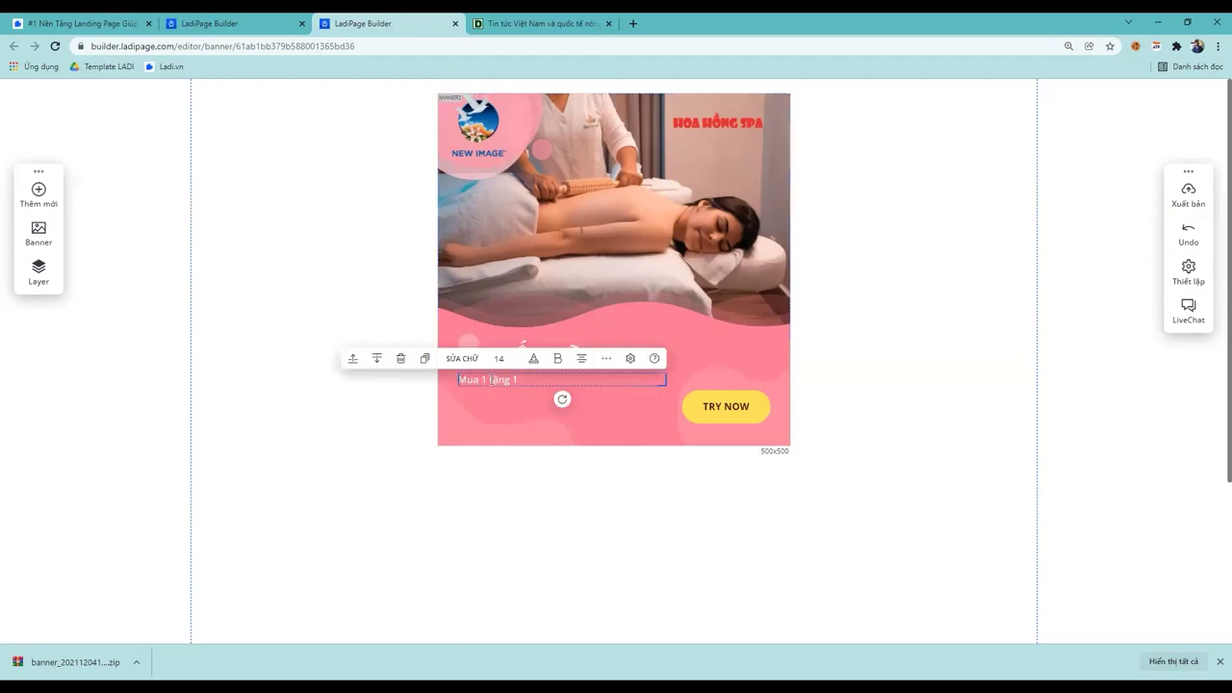
{"action": "double_click", "coordinate": [493, 378]}
{"action": "left_click", "coordinate": [493, 395]}
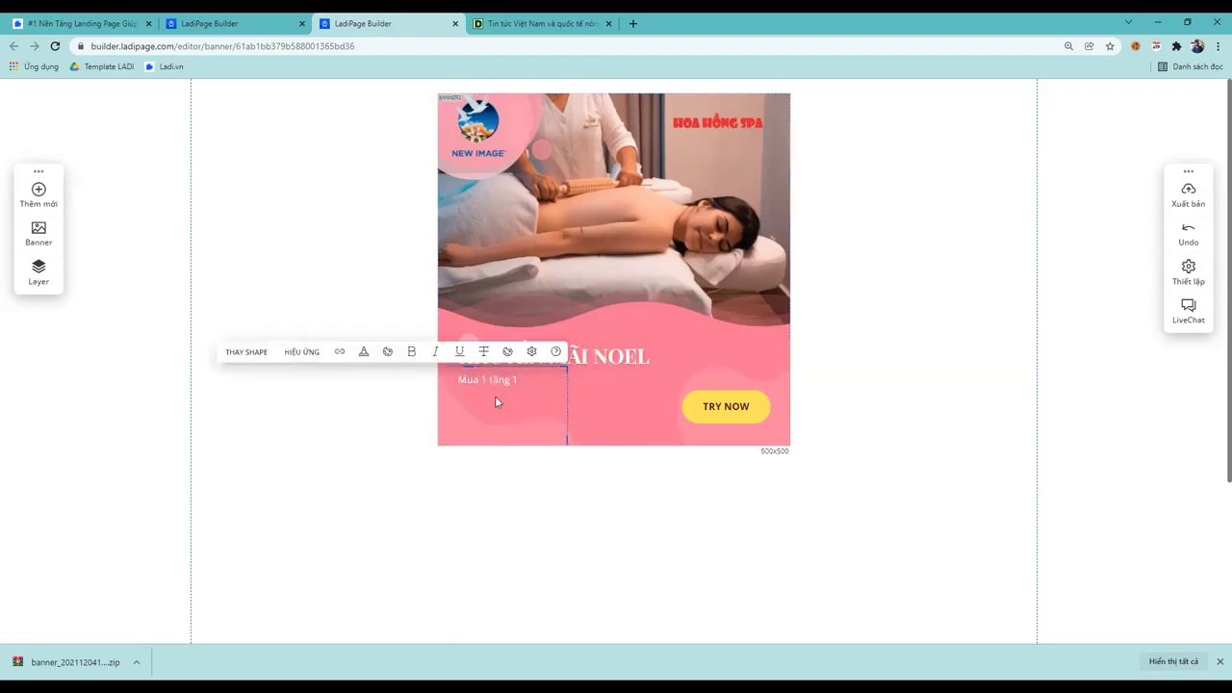
{"action": "left_click", "coordinate": [516, 383]}
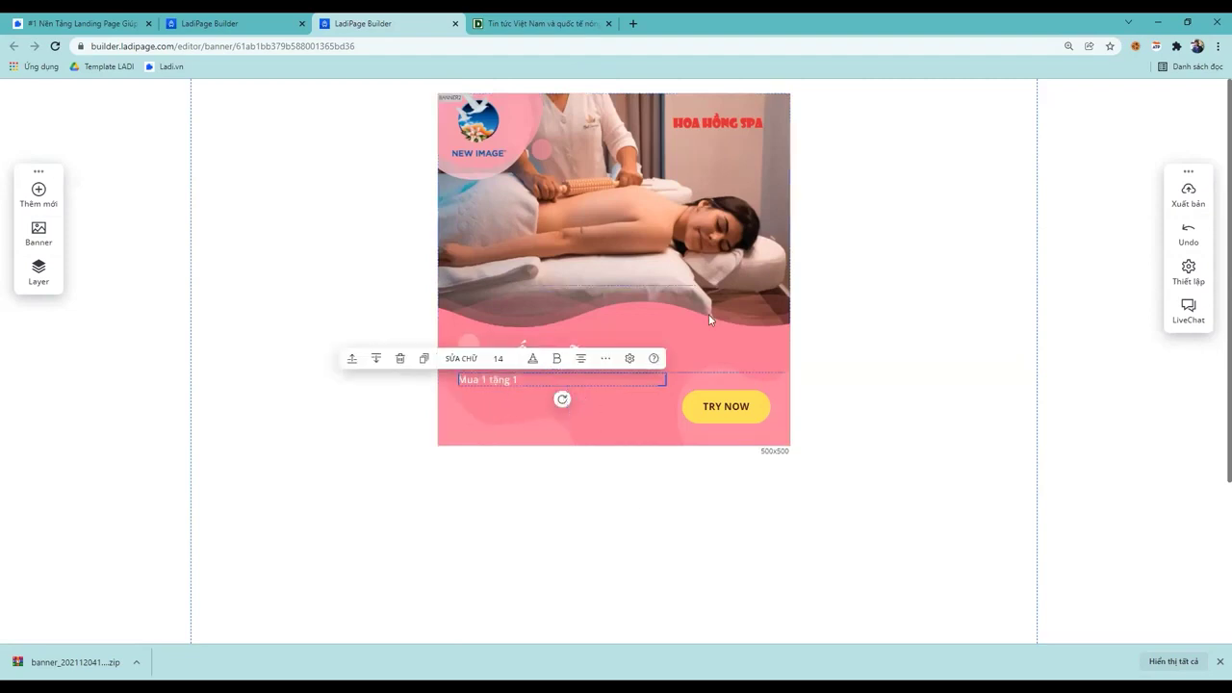
{"action": "left_click", "coordinate": [647, 529]}
Nudge the "Mua 1 tặng 1" text slightly up and to the right beneath the headline
{"action": "left_click", "coordinate": [466, 380]}
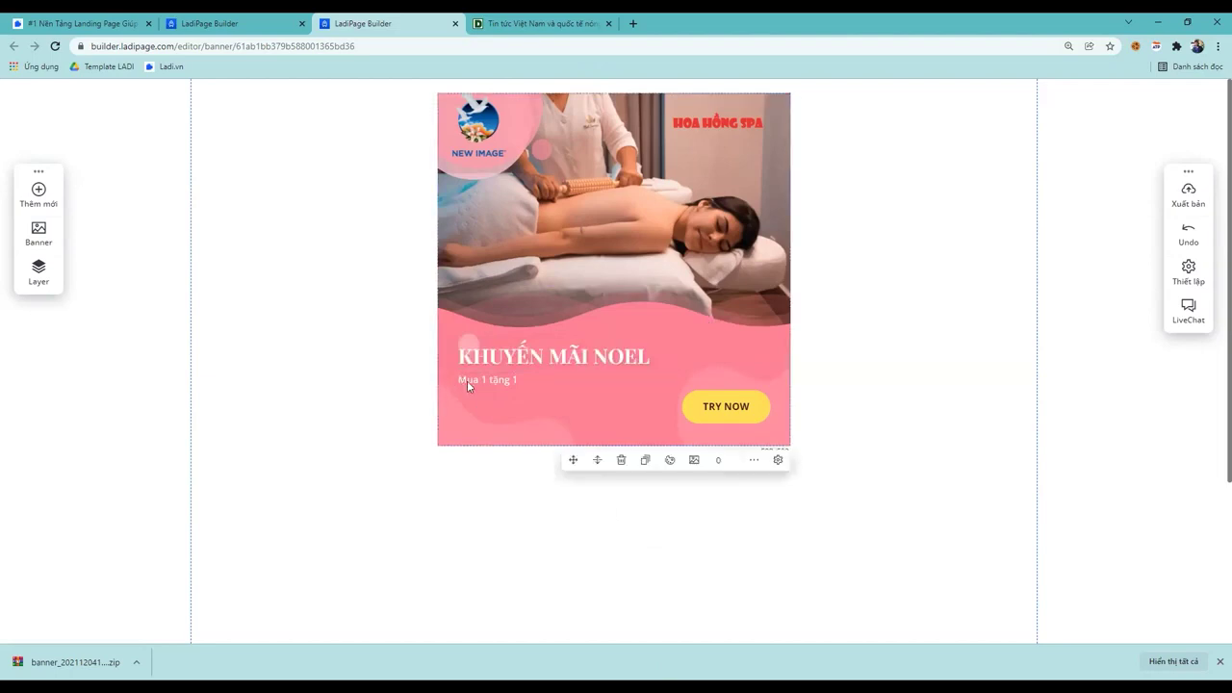
{"action": "left_click", "coordinate": [482, 382]}
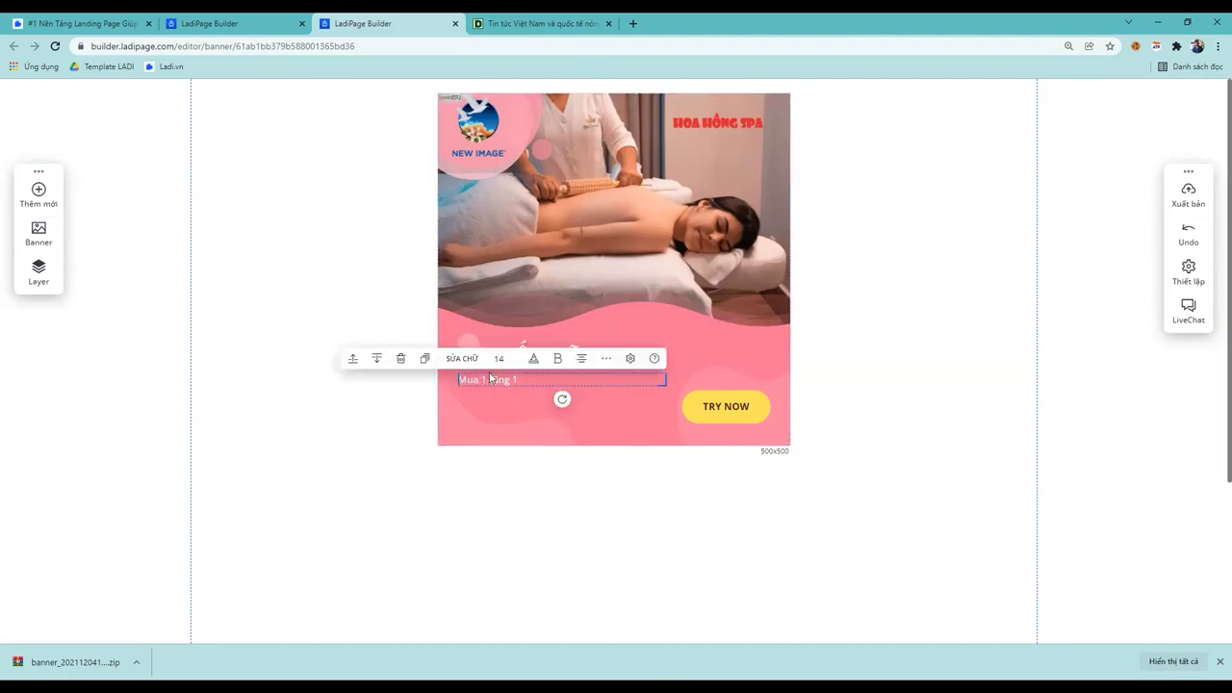
{"action": "left_click_drag", "start_coordinate": [489, 378], "coordinate": [491, 376]}
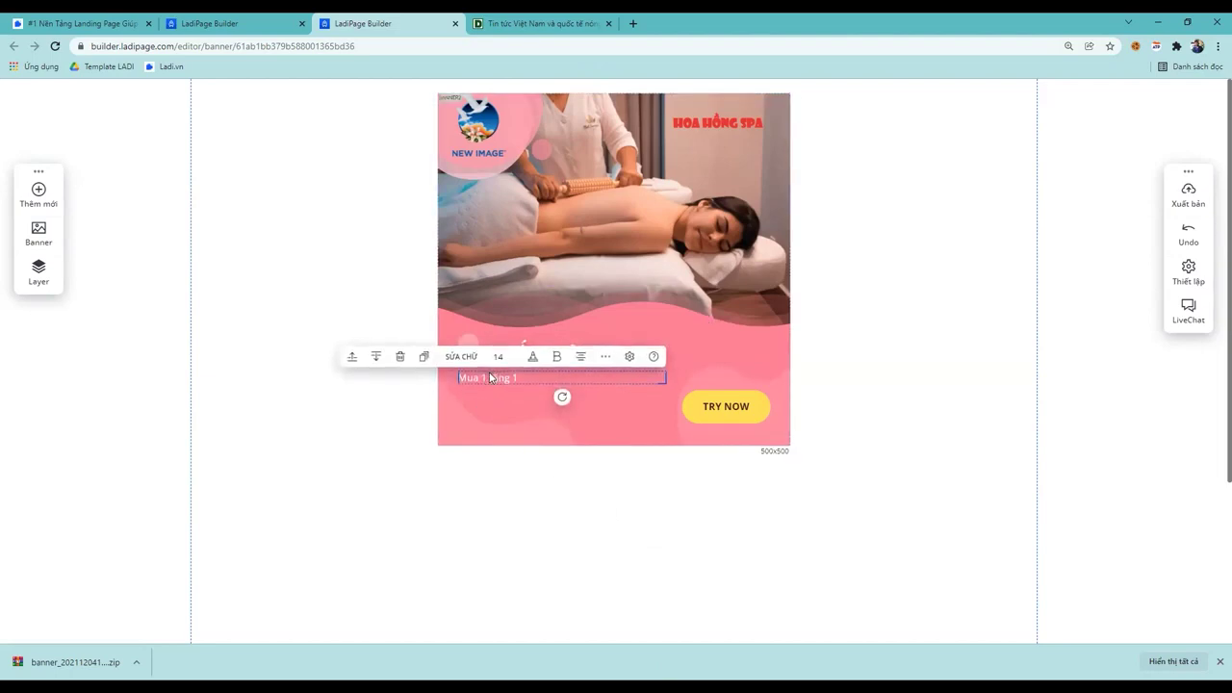
{"action": "left_click", "coordinate": [553, 495]}
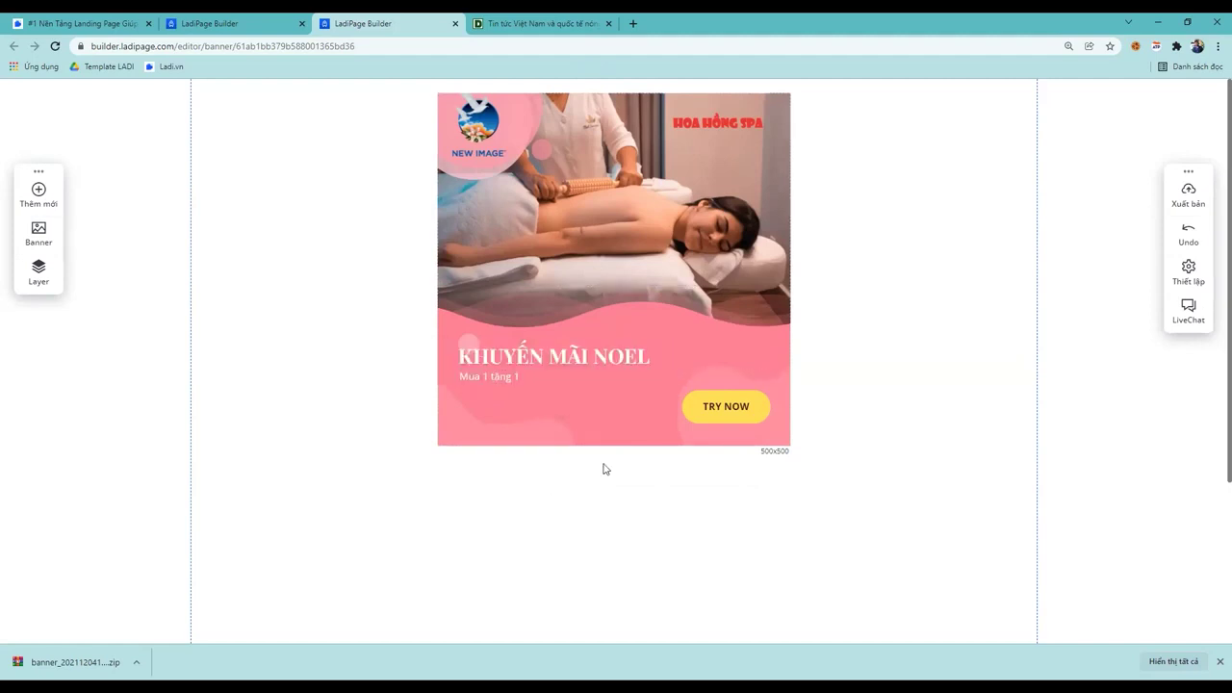
{"action": "left_click", "coordinate": [619, 412]}
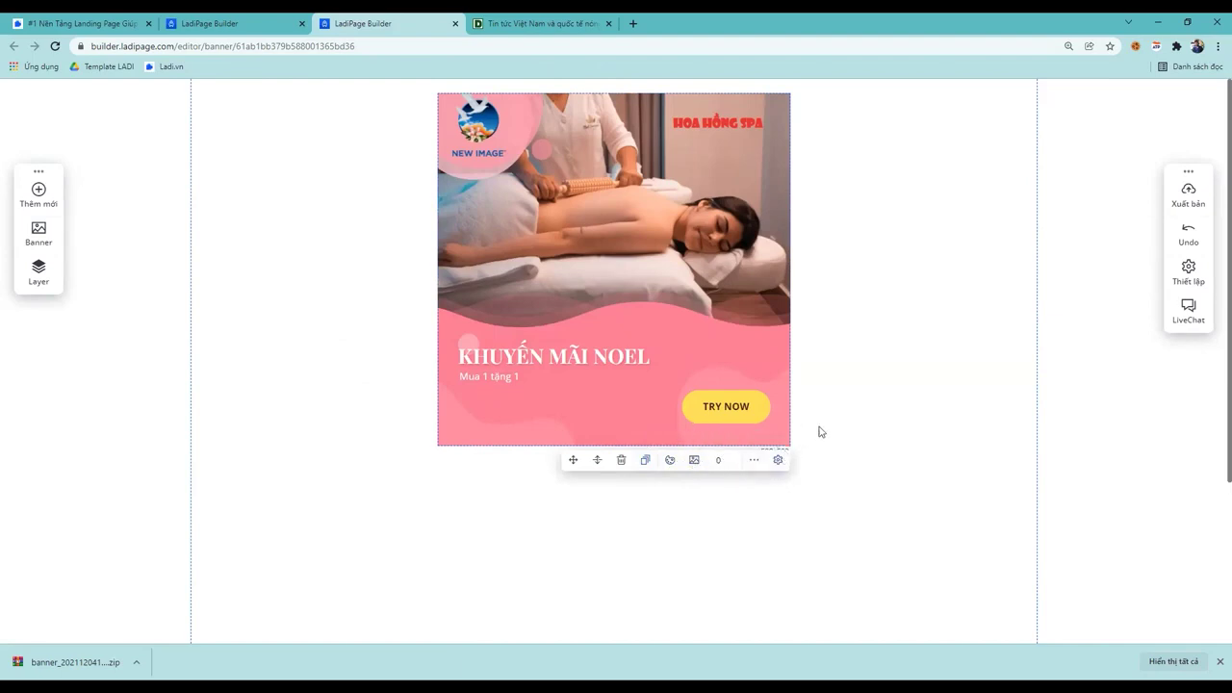
{"action": "left_click", "coordinate": [851, 382]}
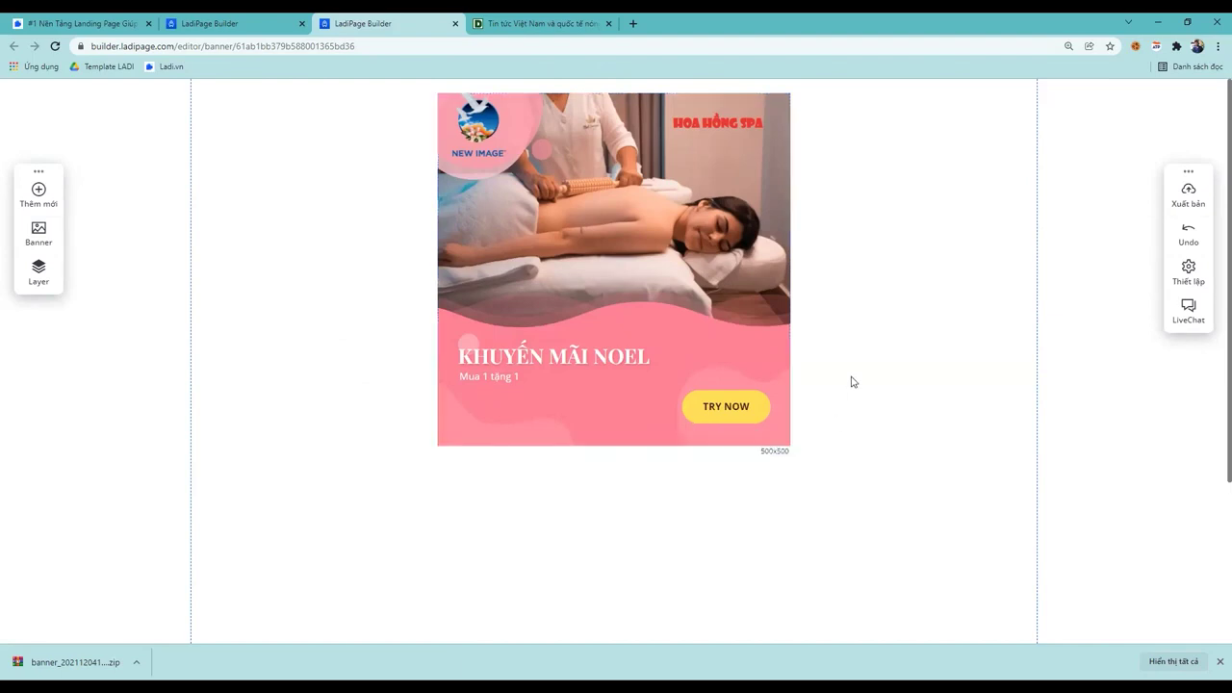
Increase the font size of the "Mua 1 tặng 1" text until it is about as wide as the KHUYẾN MÃI NOEL headline
{"action": "left_click", "coordinate": [508, 380]}
{"action": "left_click", "coordinate": [508, 379]}
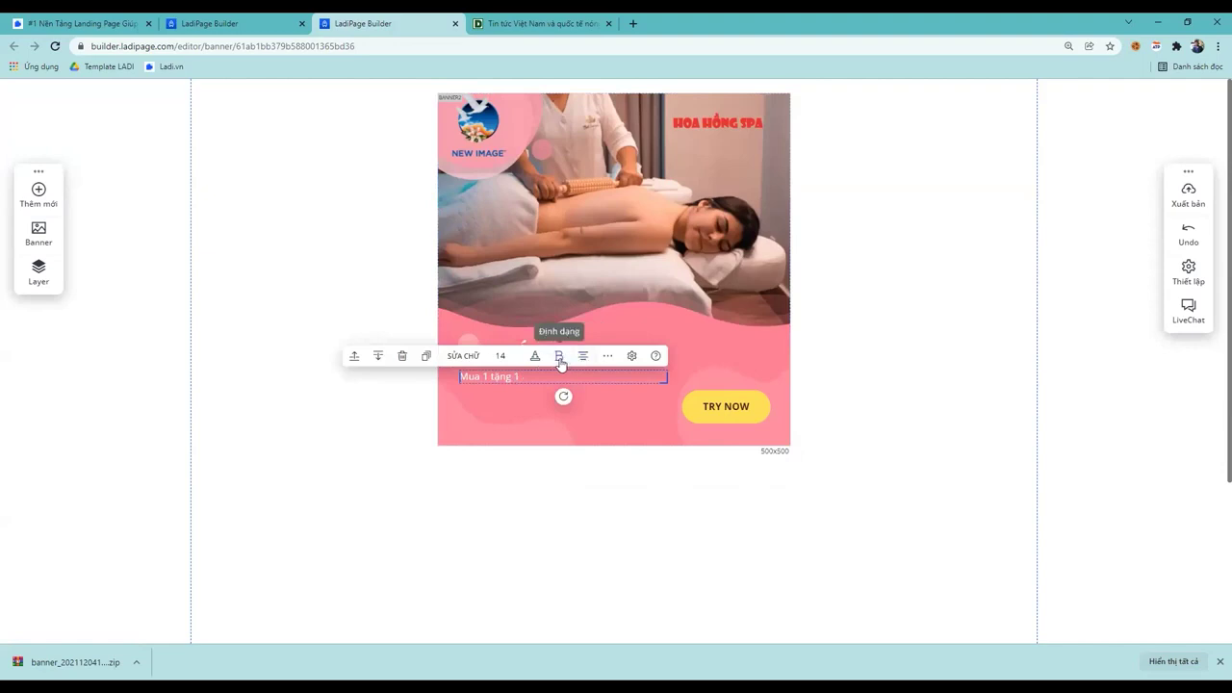
{"action": "left_click", "coordinate": [517, 354]}
{"action": "left_click", "coordinate": [517, 355]}
{"action": "left_click", "coordinate": [517, 354]}
{"action": "left_click", "coordinate": [517, 354]}
{"action": "left_click", "coordinate": [517, 356]}
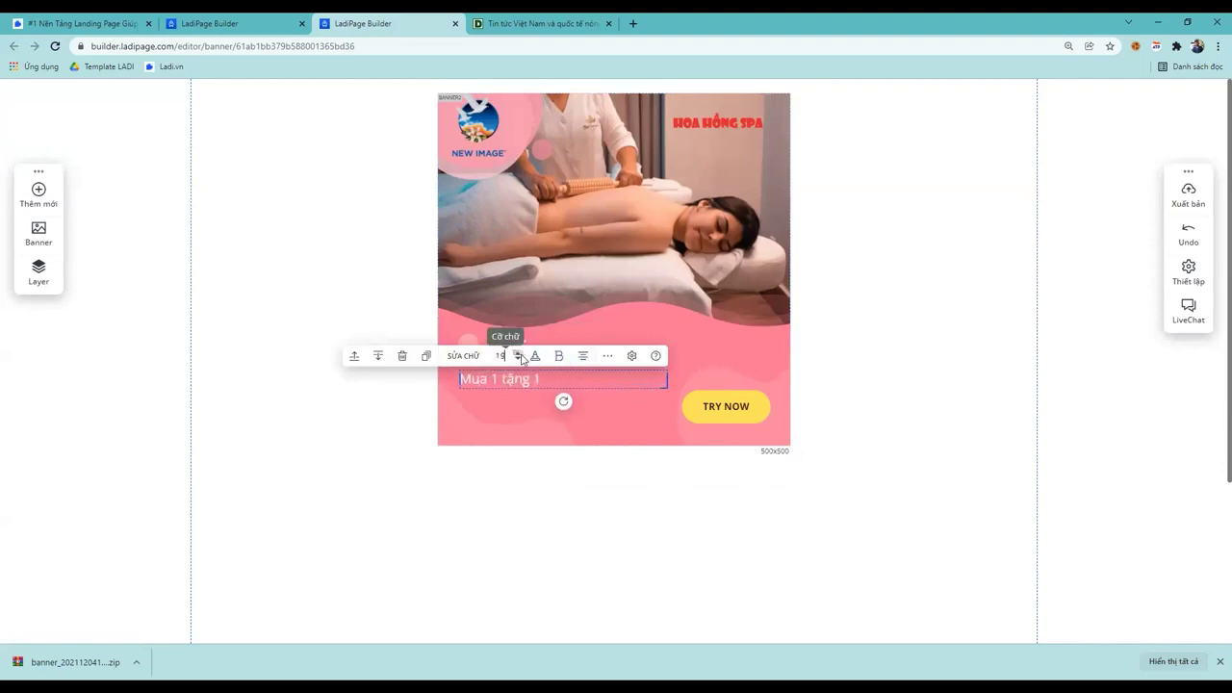
{"action": "left_click", "coordinate": [518, 356]}
{"action": "left_click", "coordinate": [518, 356]}
{"action": "left_click", "coordinate": [518, 356]}
{"action": "left_click", "coordinate": [517, 357]}
{"action": "left_click", "coordinate": [517, 356]}
{"action": "left_click", "coordinate": [517, 356]}
{"action": "left_click", "coordinate": [517, 357]}
{"action": "left_click", "coordinate": [517, 356]}
{"action": "left_click", "coordinate": [844, 498]}
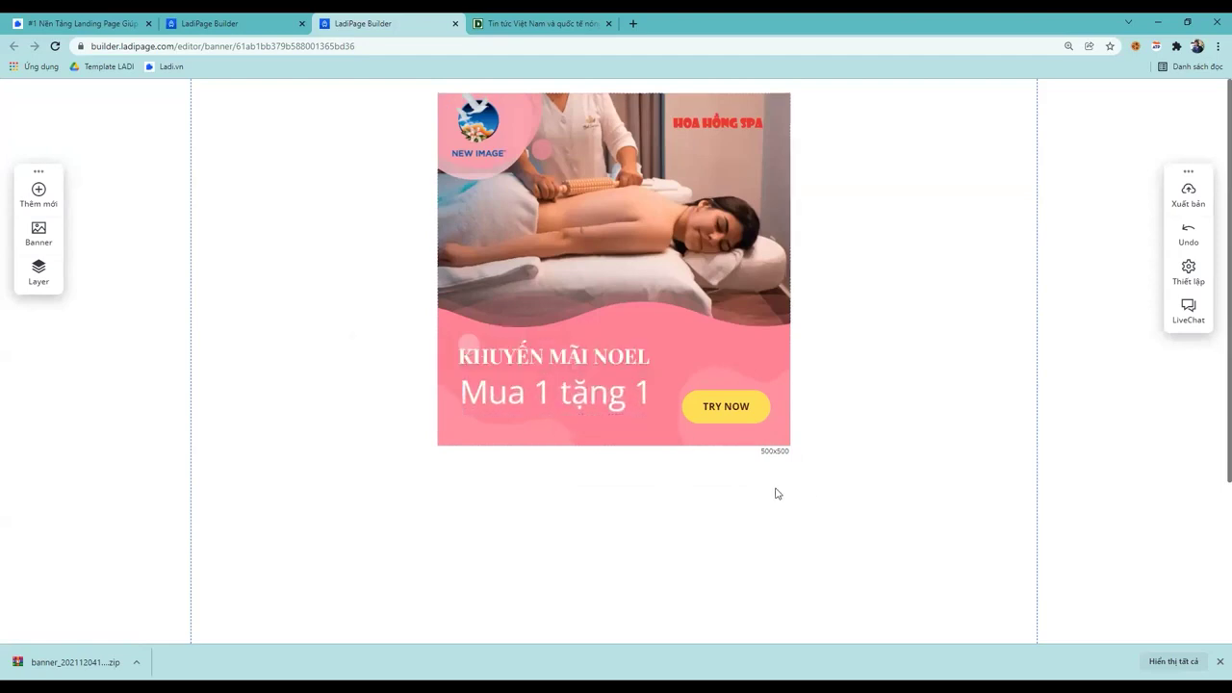
Try the saved red as background colour of the "Mua 1 tặng 1" text and undo it
{"action": "left_click", "coordinate": [602, 402]}
{"action": "left_click", "coordinate": [598, 396]}
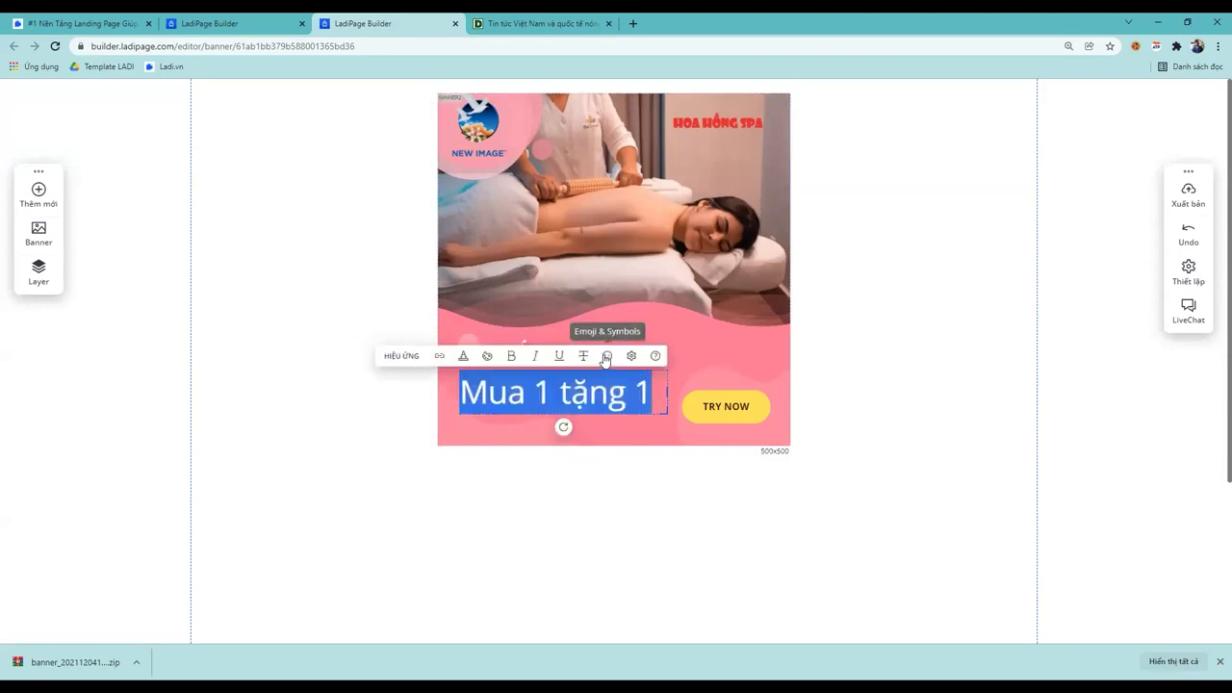
{"action": "left_click", "coordinate": [489, 357]}
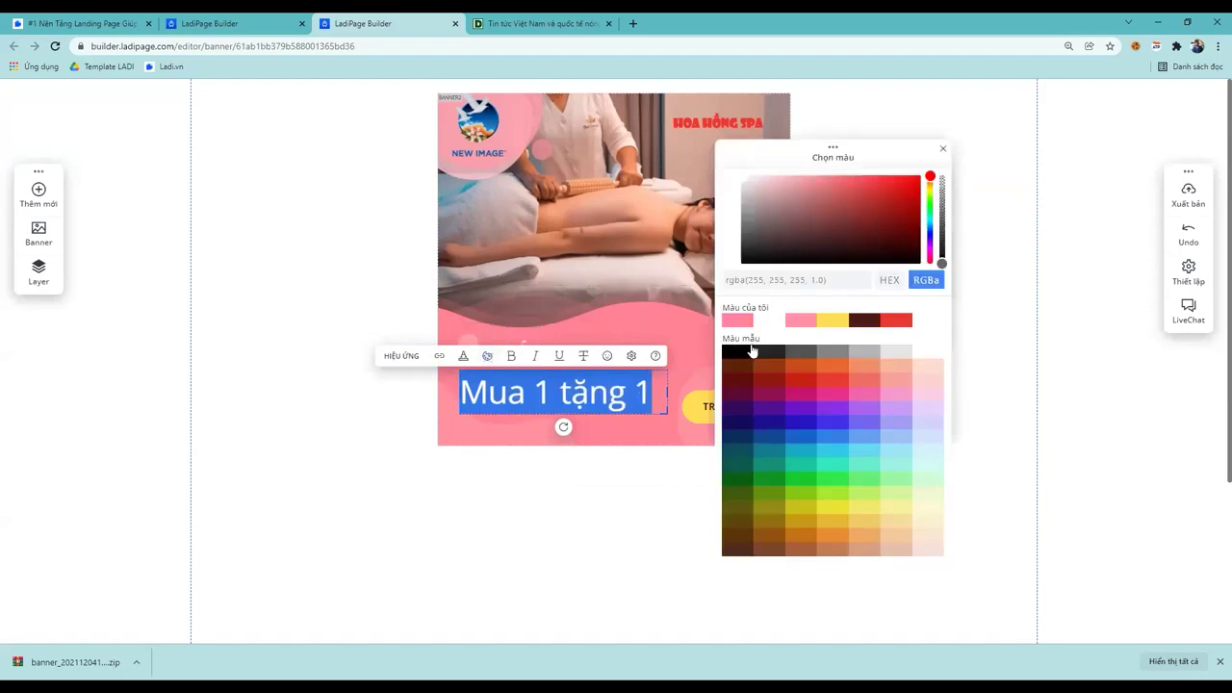
{"action": "left_click", "coordinate": [895, 322]}
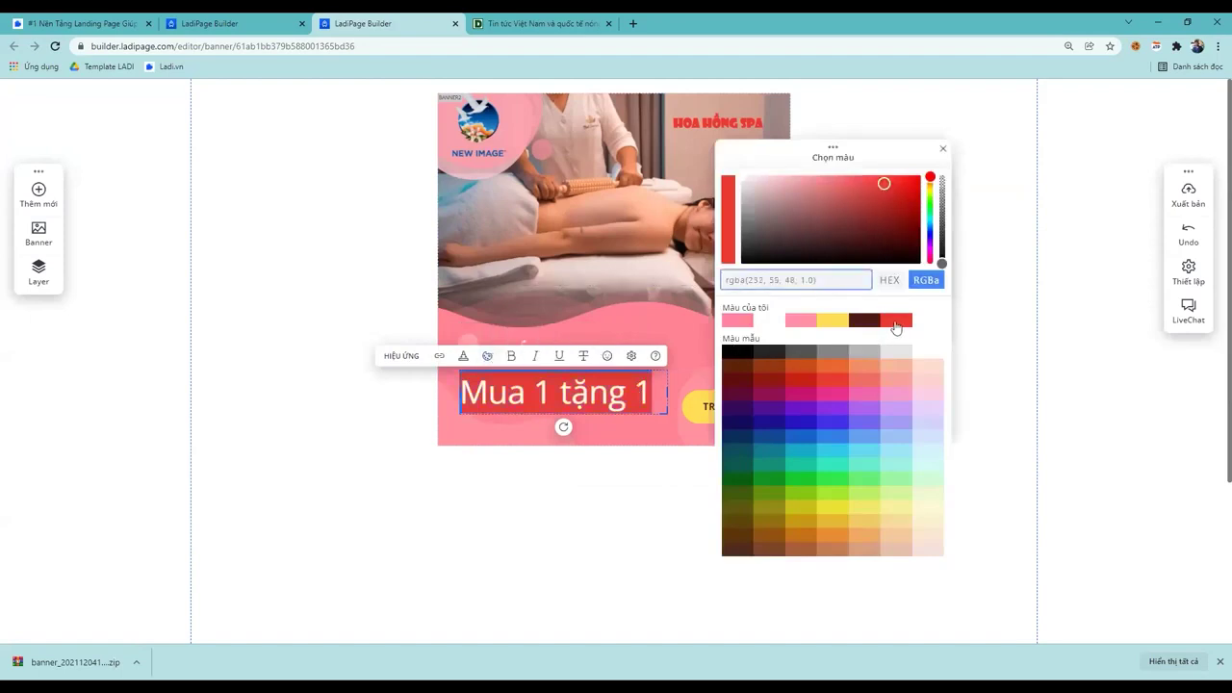
{"action": "left_click", "coordinate": [944, 149]}
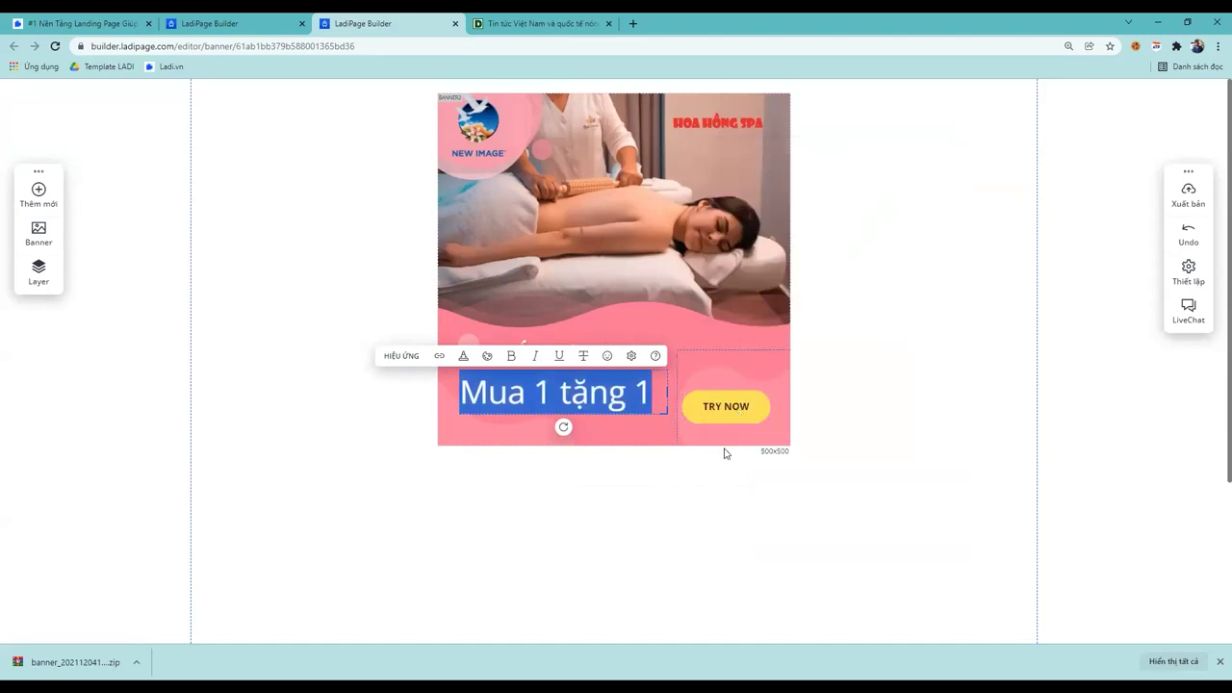
{"action": "left_click", "coordinate": [646, 525]}
{"action": "key", "text": "ctrl+z"}
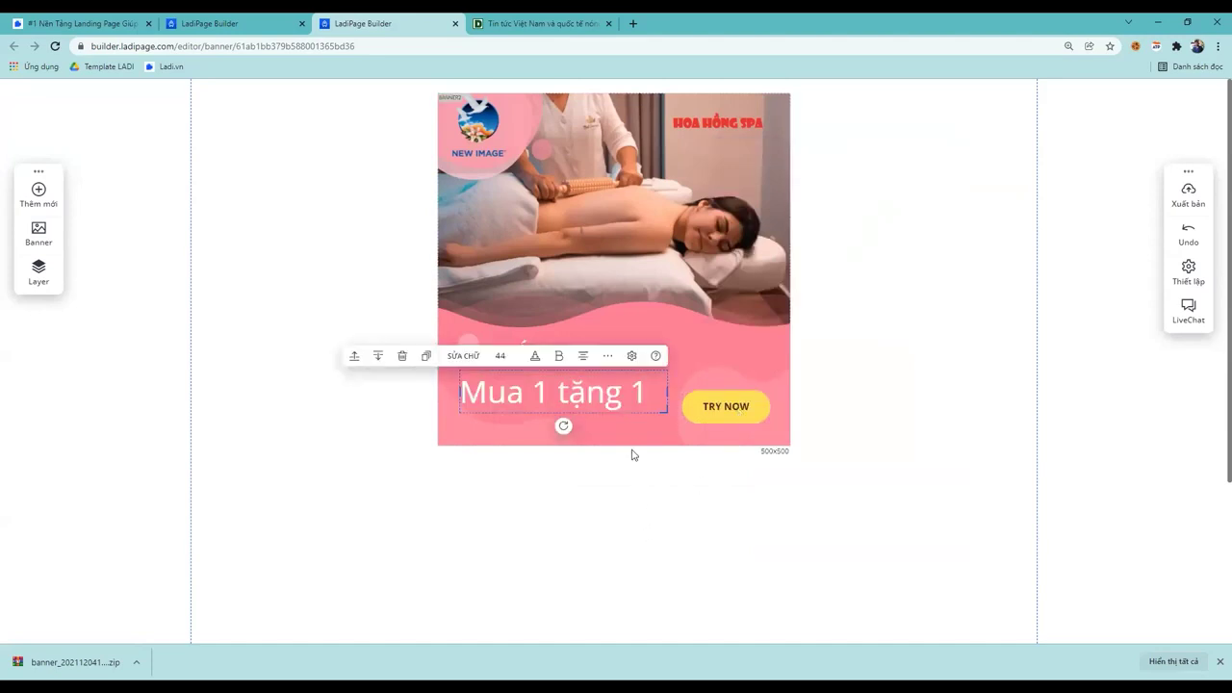
Make the "Mua 1 tặng 1" text bold and colour it with the saved red
{"action": "double_click", "coordinate": [614, 404]}
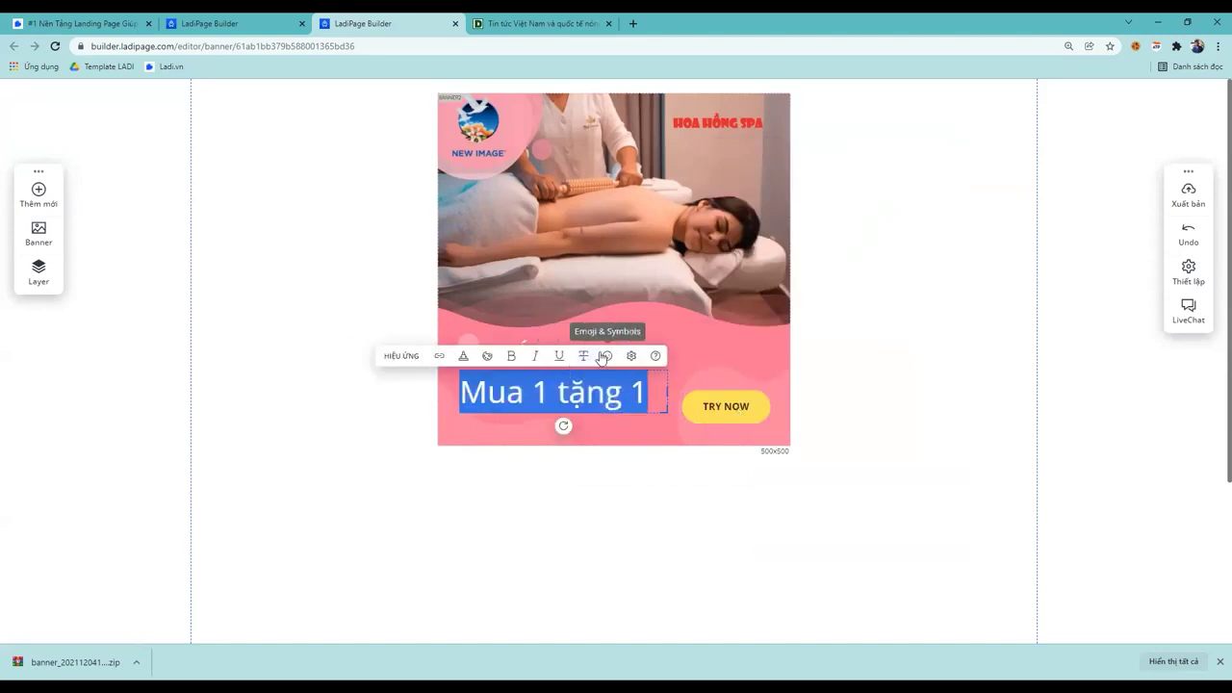
{"action": "left_click", "coordinate": [511, 355]}
{"action": "left_click", "coordinate": [465, 356]}
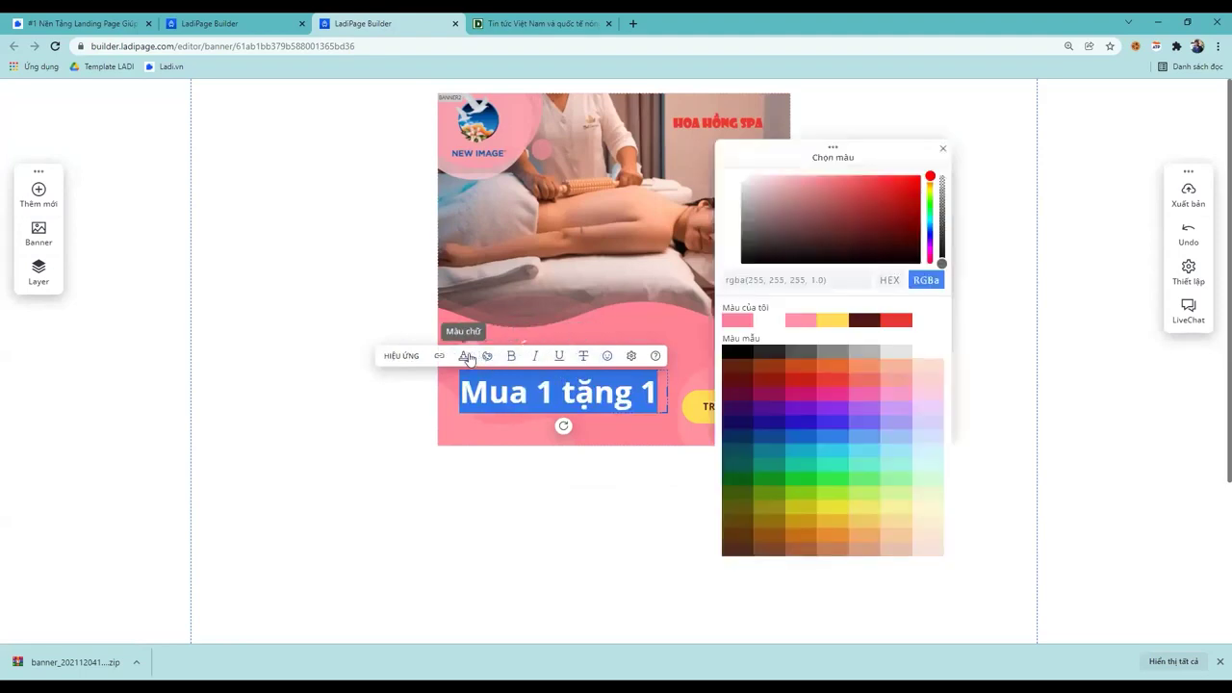
{"action": "left_click", "coordinate": [896, 321]}
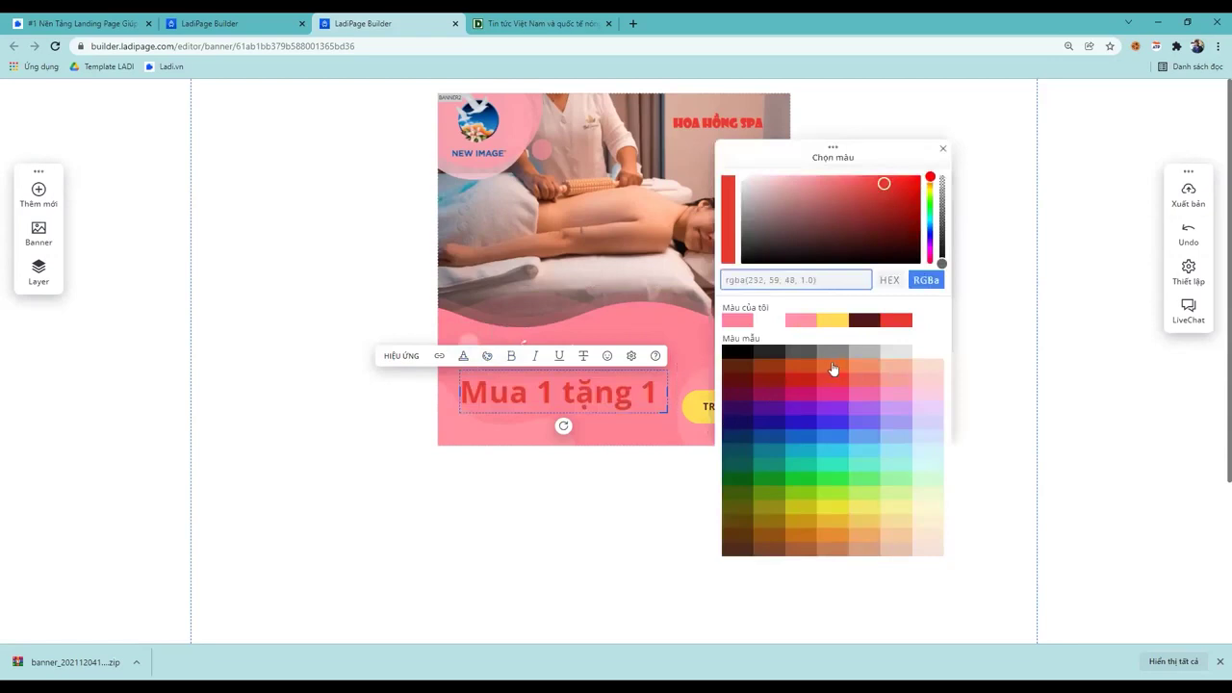
{"action": "left_click", "coordinate": [584, 394]}
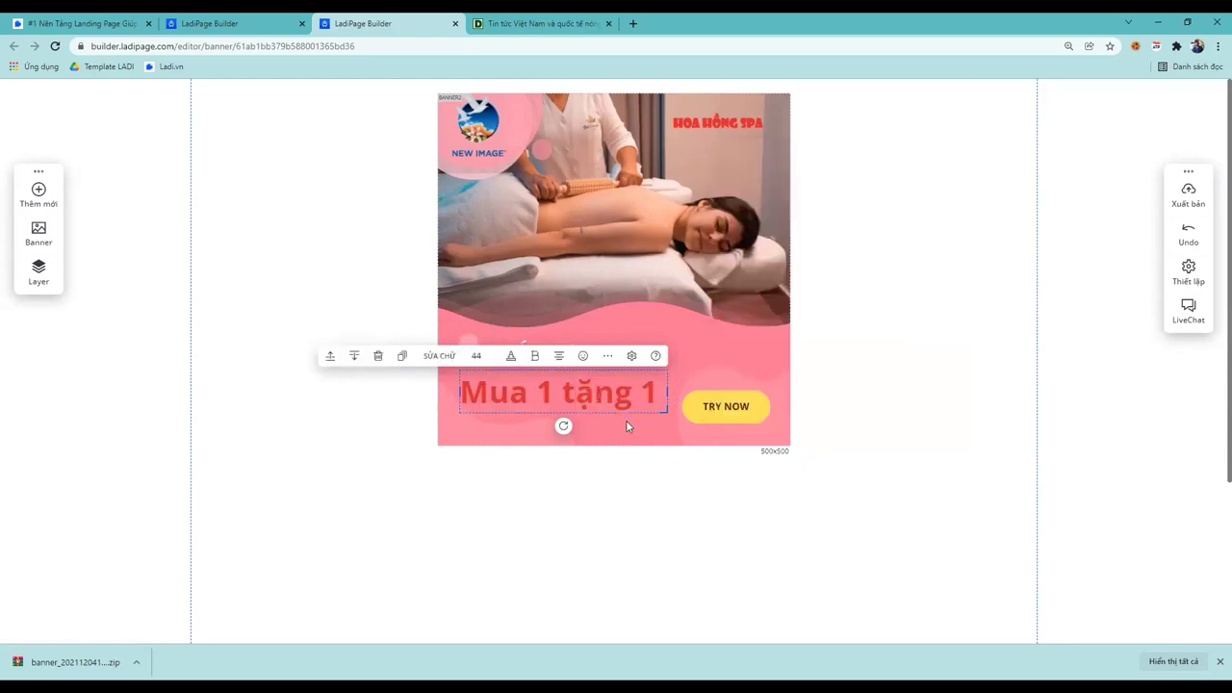
Try yellow, blue, green and brown tones on the "Mua 1 tặng 1" text and settle on the saved yellow, rgba(255, 221, 87, 1.0)
{"action": "double_click", "coordinate": [627, 404]}
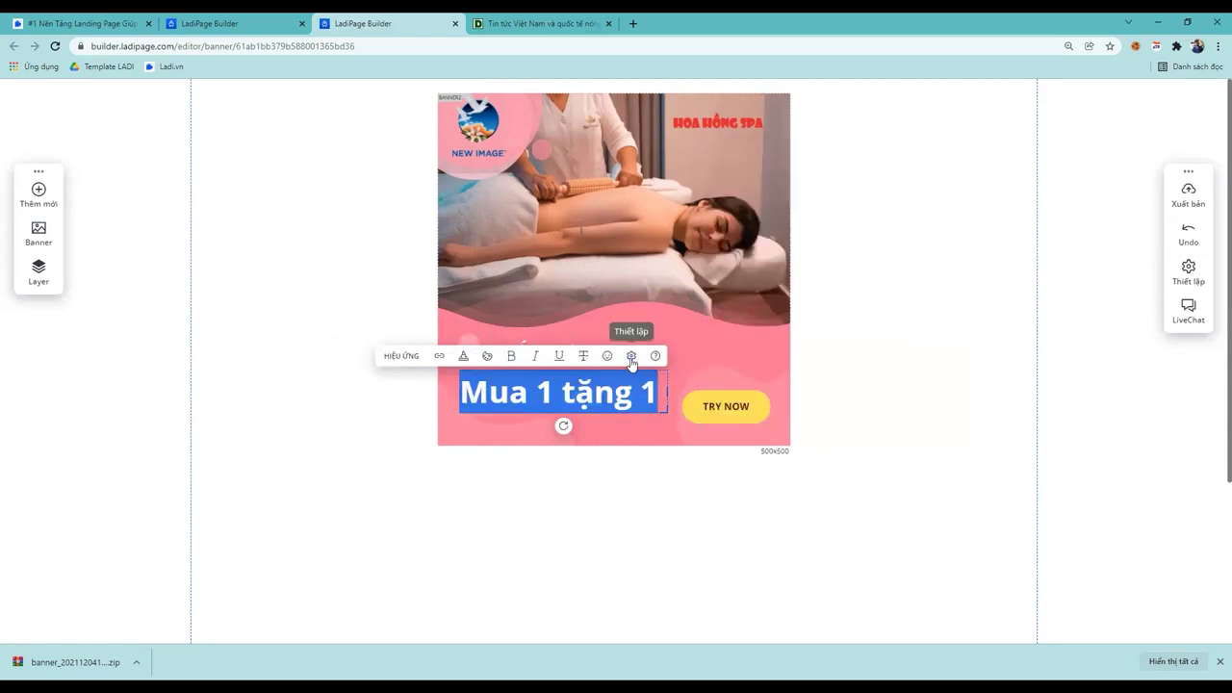
{"action": "left_click", "coordinate": [464, 358]}
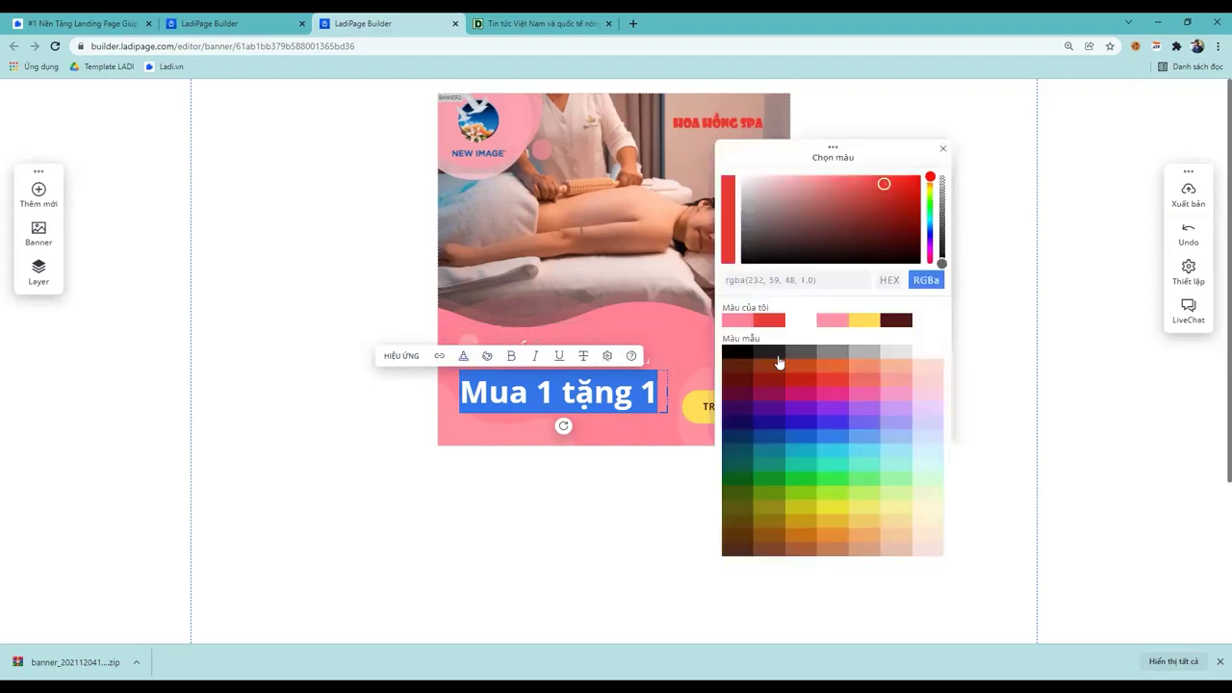
{"action": "left_click", "coordinate": [860, 324]}
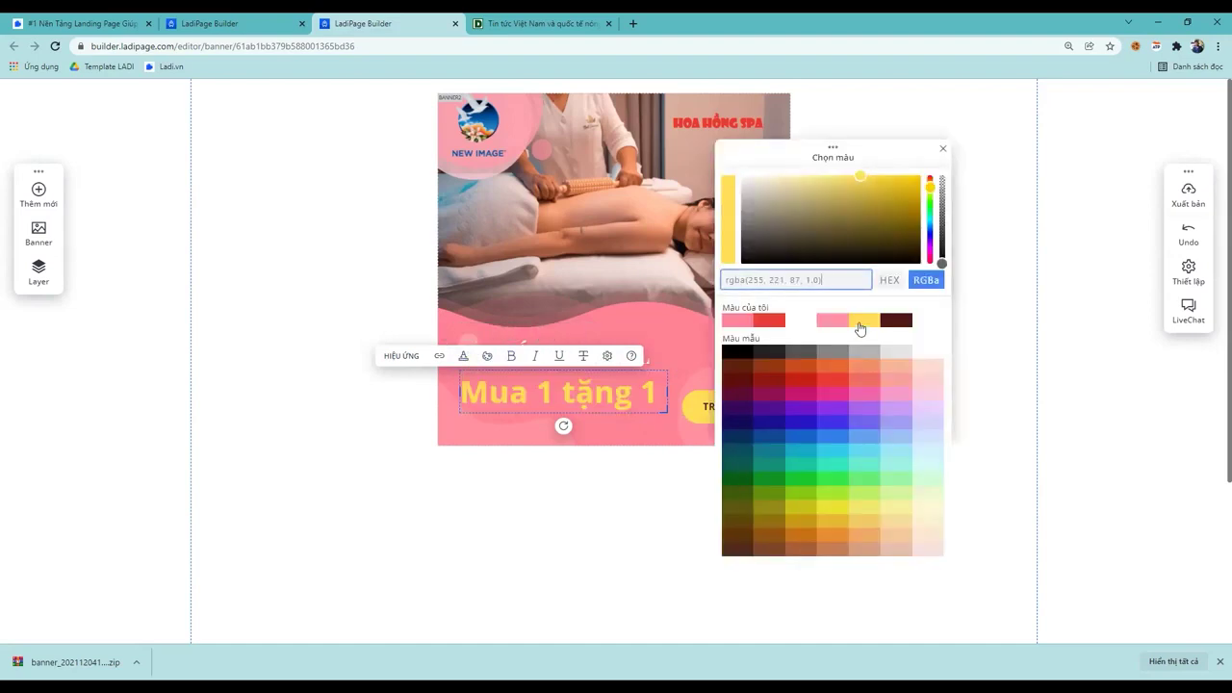
{"action": "left_click", "coordinate": [825, 424]}
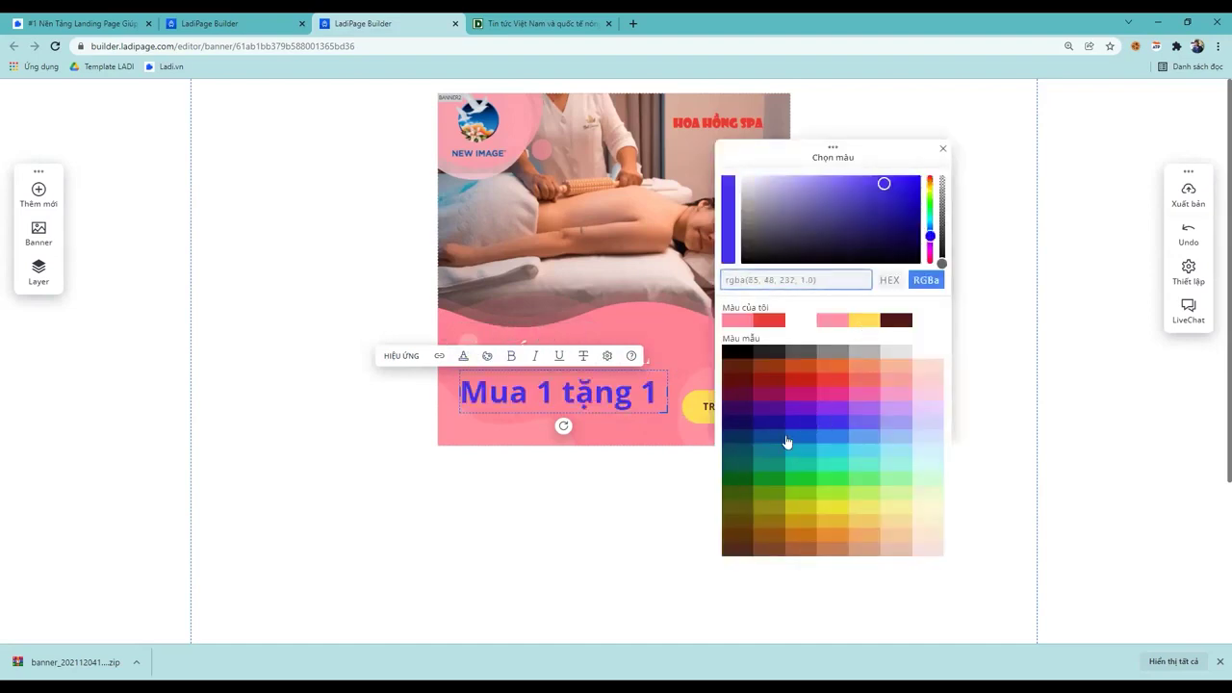
{"action": "left_click", "coordinate": [790, 467]}
{"action": "left_click", "coordinate": [761, 481]}
{"action": "left_click", "coordinate": [750, 458]}
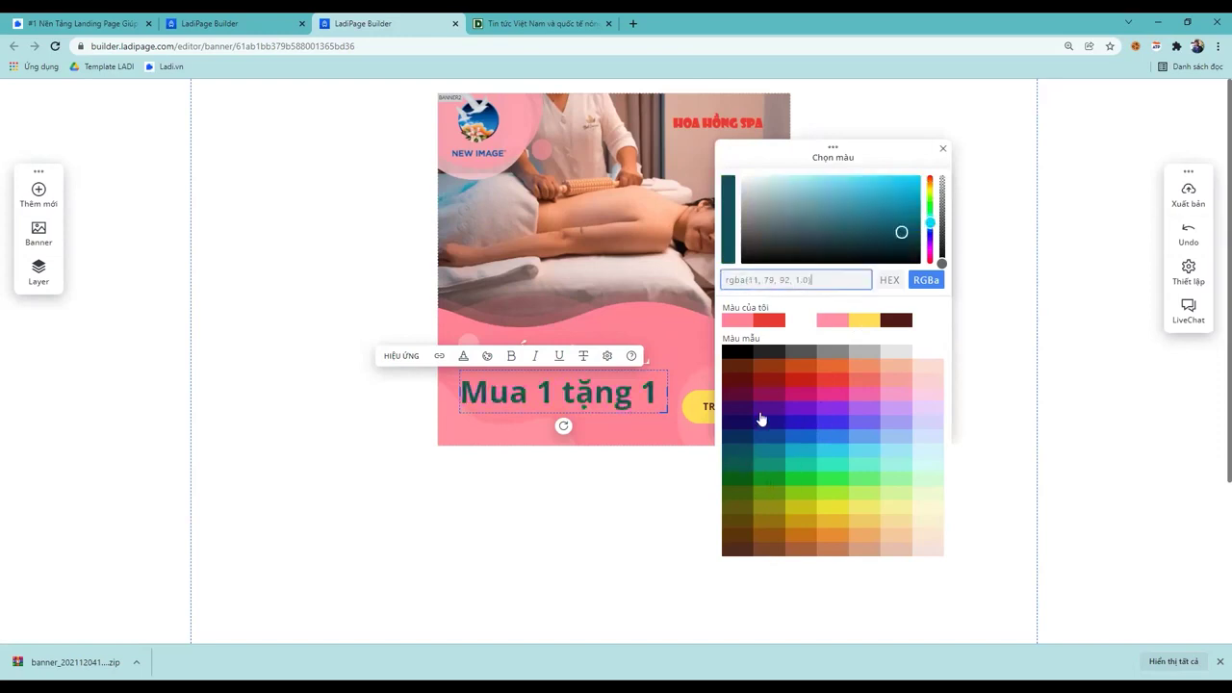
{"action": "left_click", "coordinate": [747, 371]}
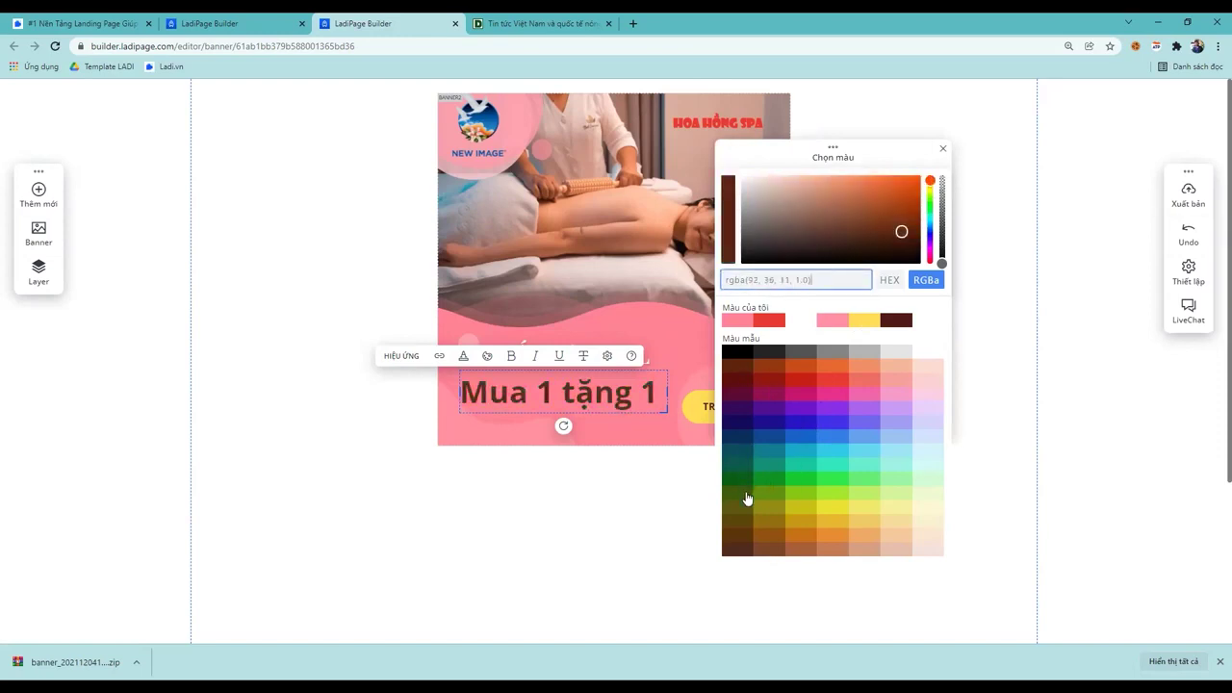
{"action": "left_click", "coordinate": [743, 494]}
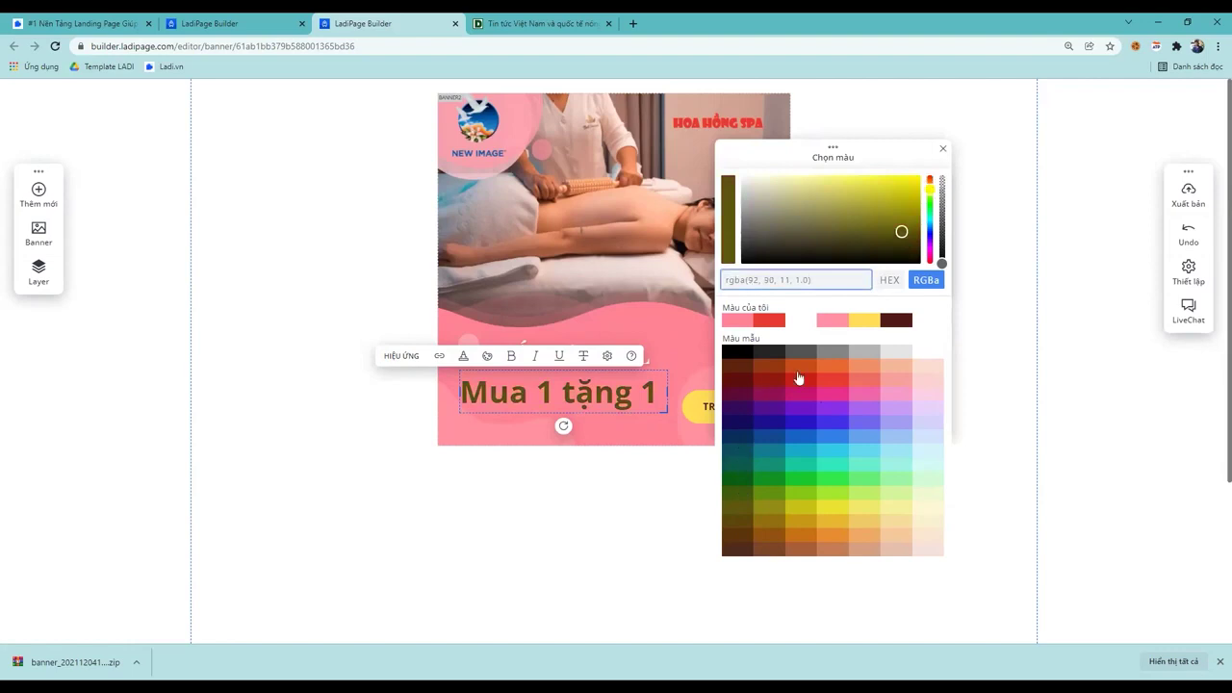
{"action": "left_click", "coordinate": [861, 321]}
{"action": "left_click", "coordinate": [624, 475]}
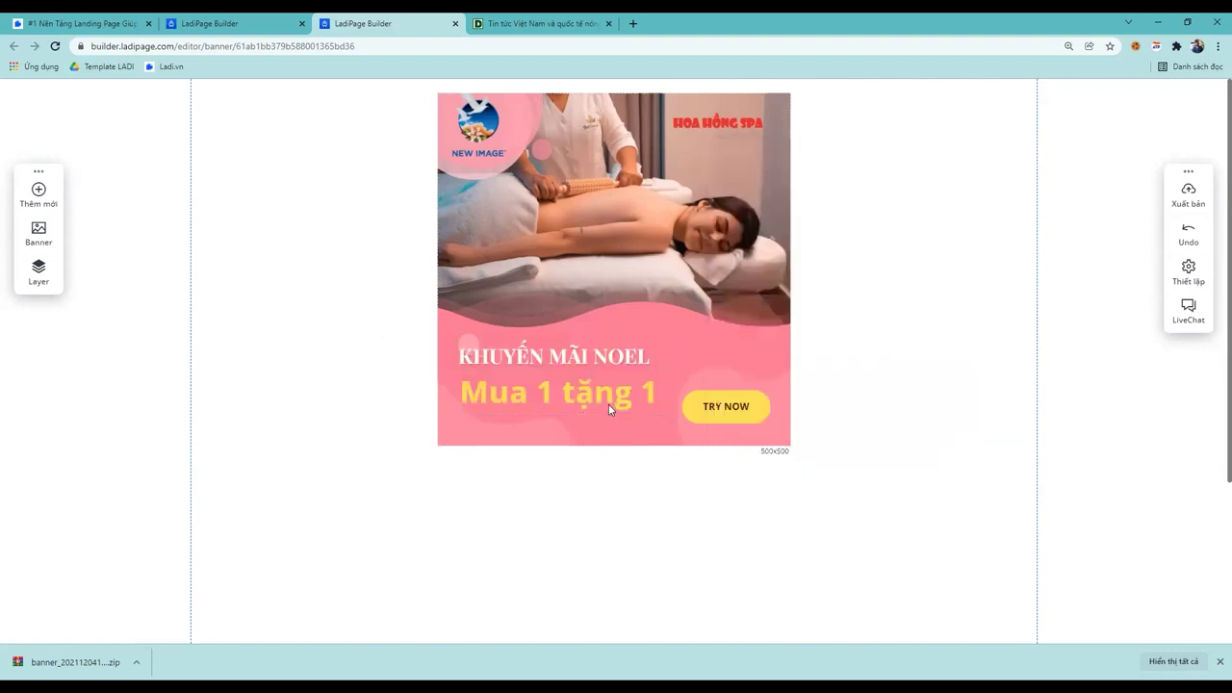
Open the detailed design settings of the "Mua 1 tặng 1" text and look over its shadow options
{"action": "left_click", "coordinate": [606, 402]}
{"action": "double_click", "coordinate": [606, 402]}
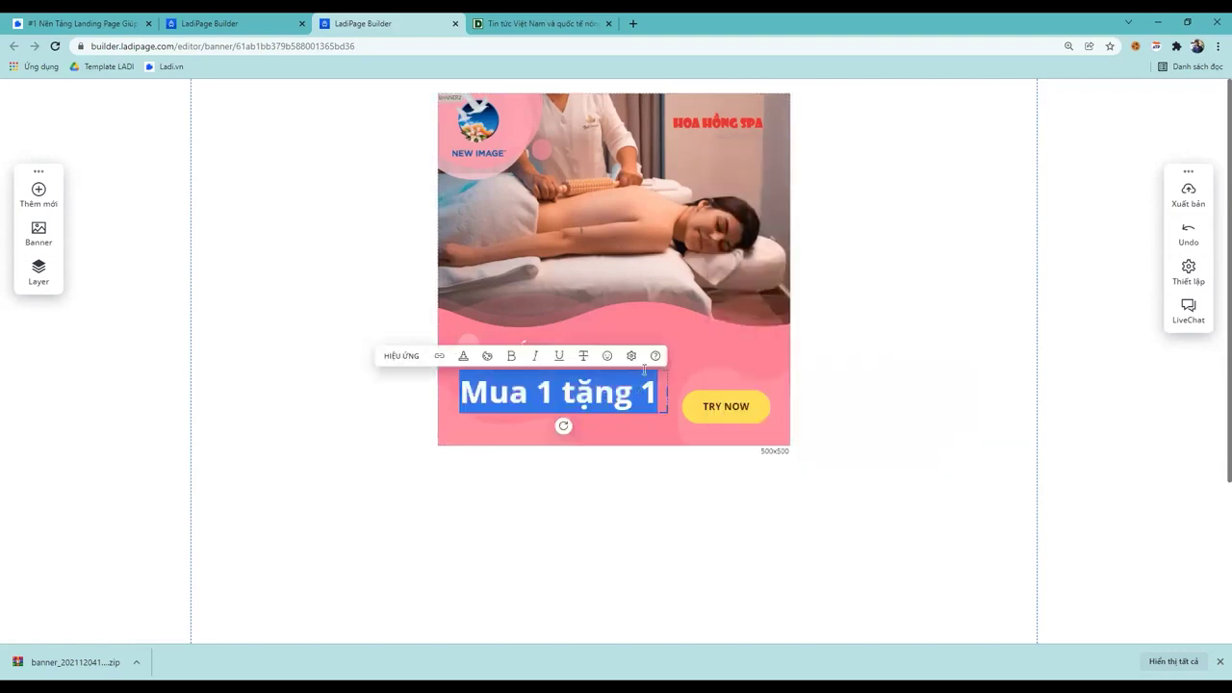
{"action": "left_click", "coordinate": [632, 356]}
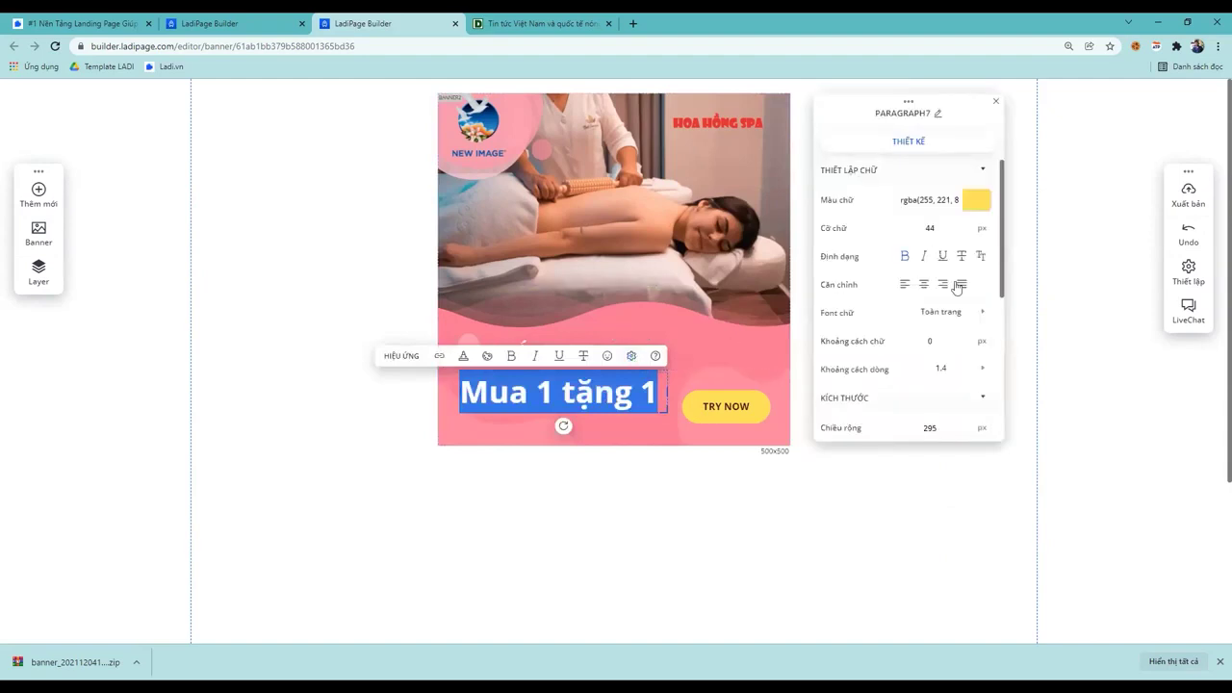
{"action": "scroll", "coordinate": [953, 341], "scroll_direction": "down", "scroll_amount": 5}
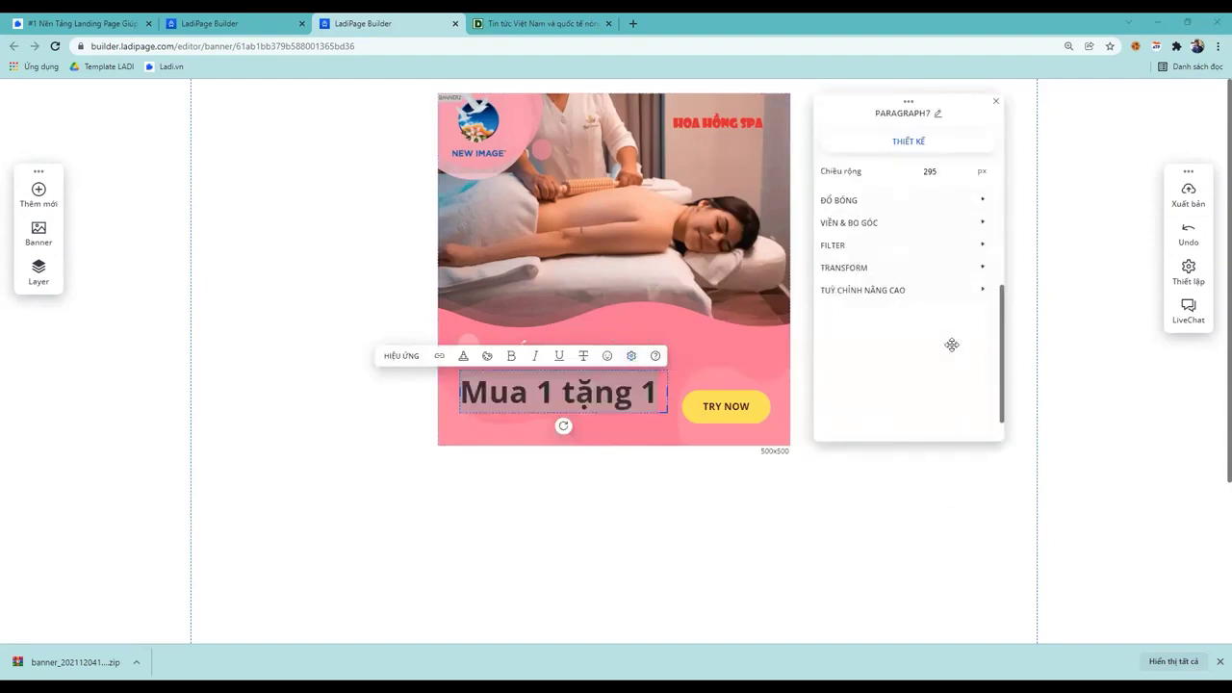
{"action": "scroll", "coordinate": [951, 345], "scroll_direction": "up", "scroll_amount": 2}
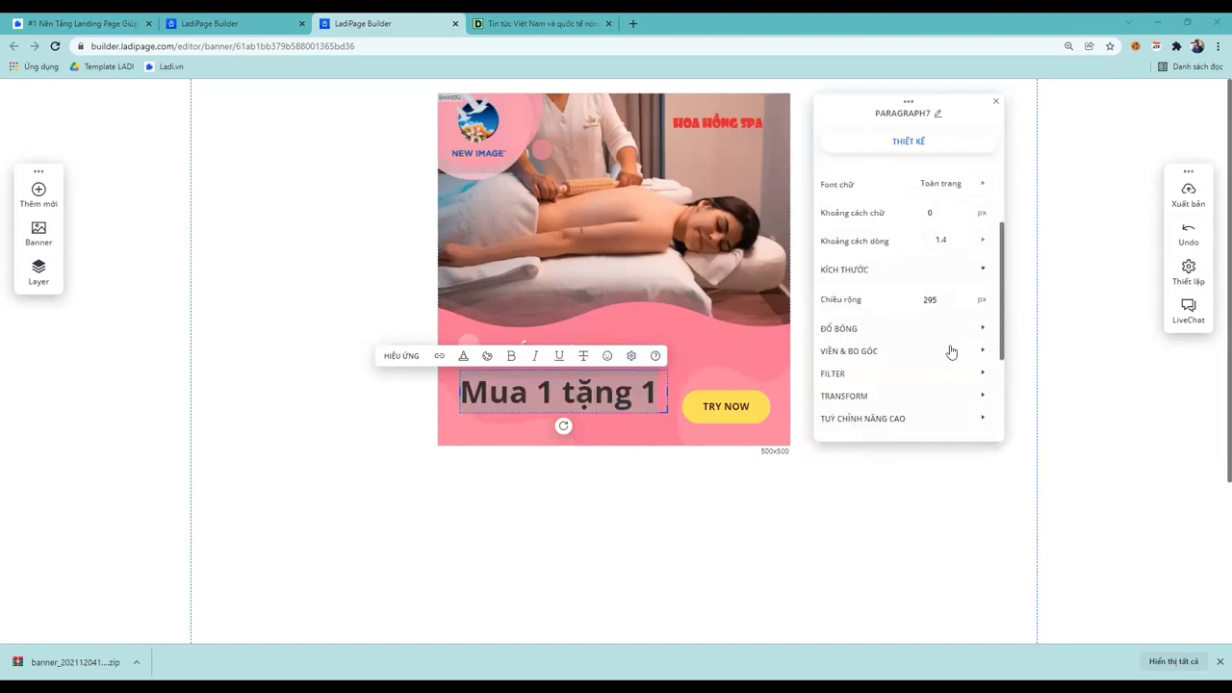
{"action": "left_click", "coordinate": [893, 330]}
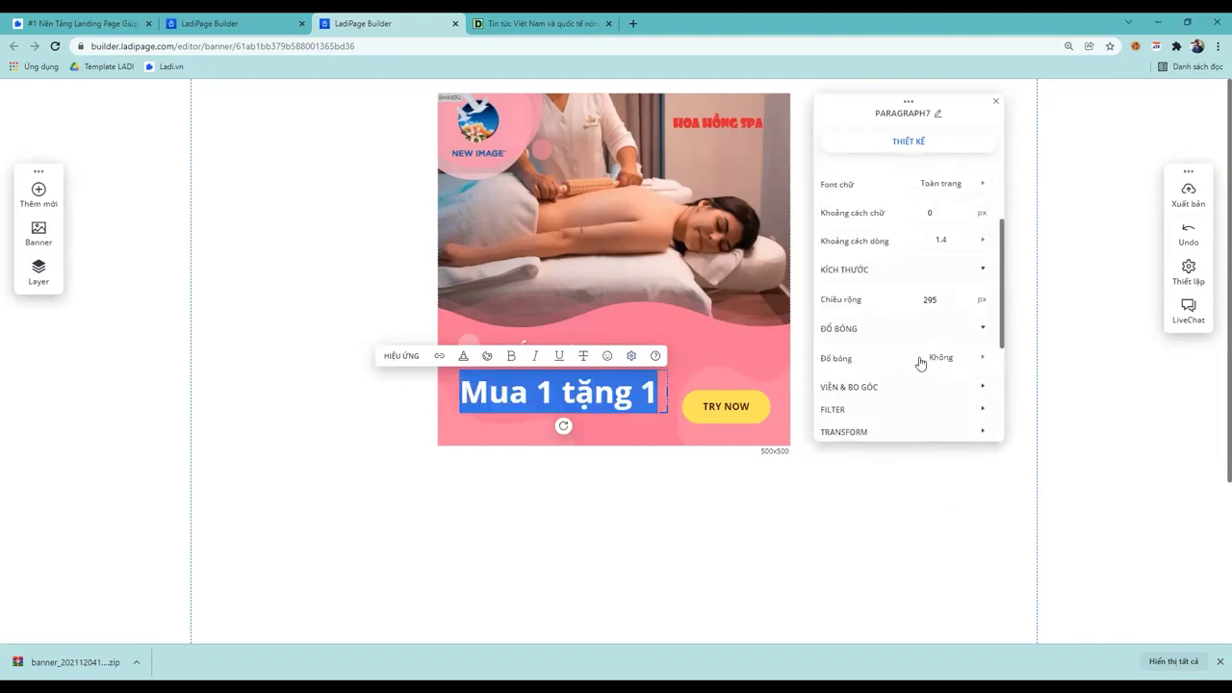
{"action": "left_click", "coordinate": [983, 332]}
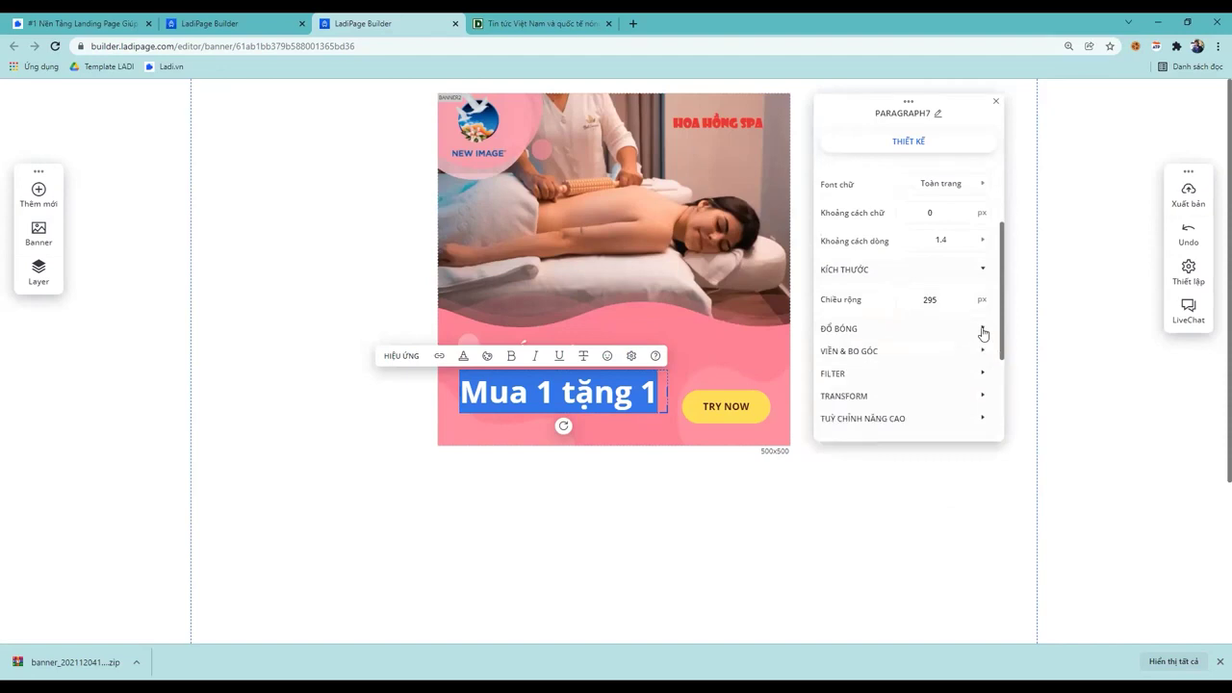
{"action": "left_click", "coordinate": [983, 333]}
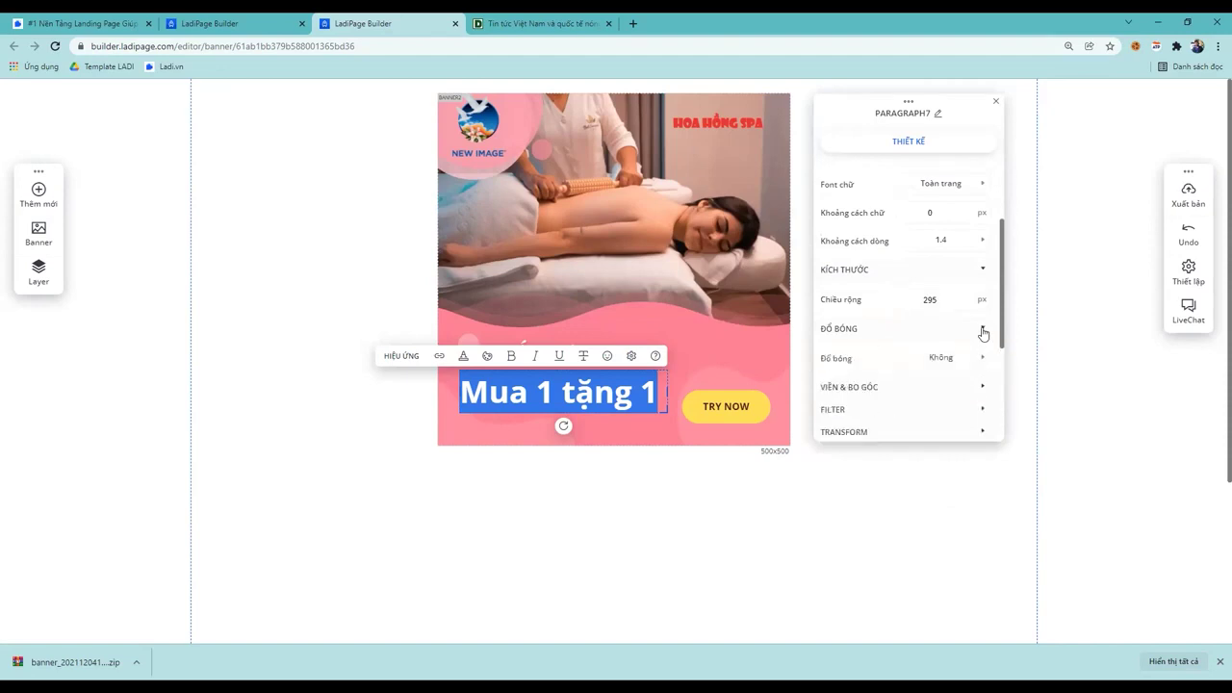
{"action": "left_click", "coordinate": [983, 332]}
Try a 2 px border on the "Mua 1 tặng 1" text and reset the border size to 0
{"action": "left_click", "coordinate": [981, 352]}
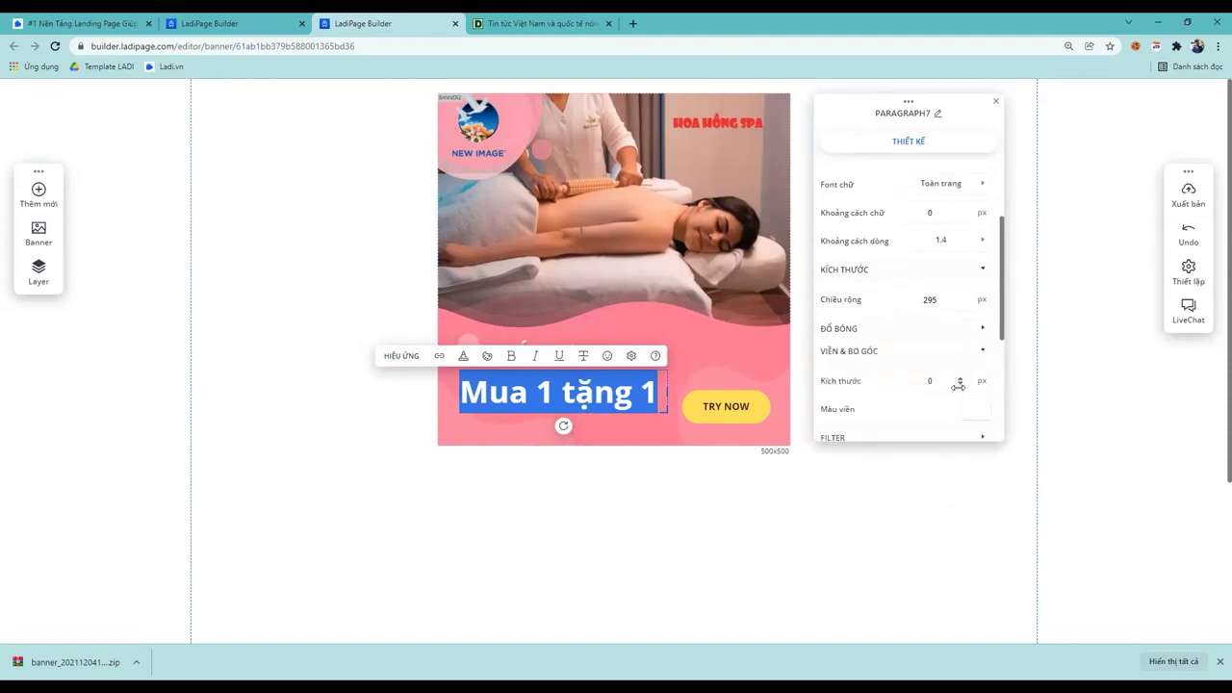
{"action": "scroll", "coordinate": [958, 385], "scroll_direction": "down", "scroll_amount": 2}
{"action": "scroll", "coordinate": [957, 391], "scroll_direction": "up", "scroll_amount": 1}
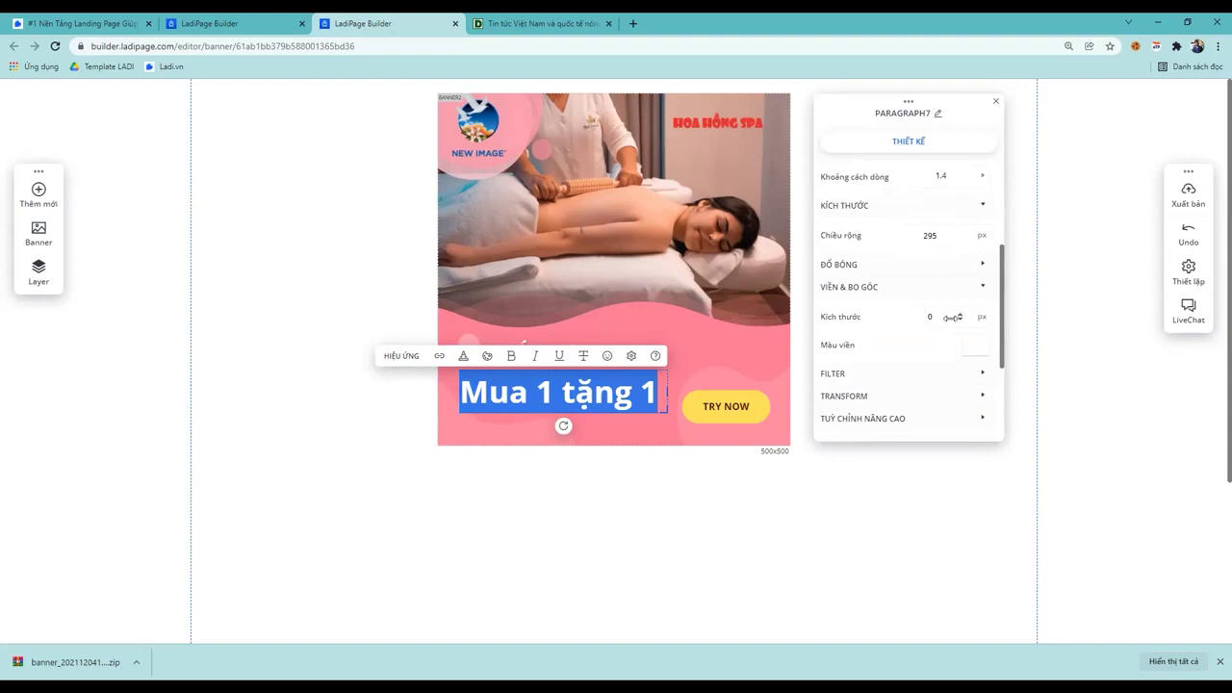
{"action": "double_click", "coordinate": [959, 315]}
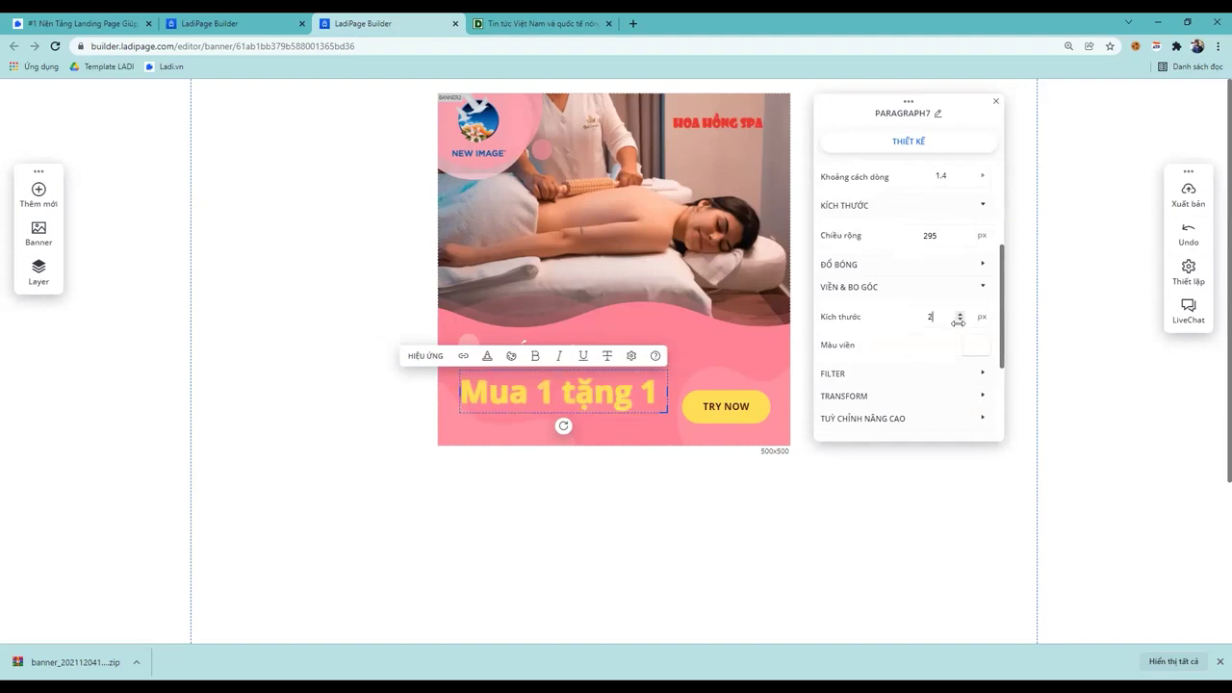
{"action": "double_click", "coordinate": [958, 321]}
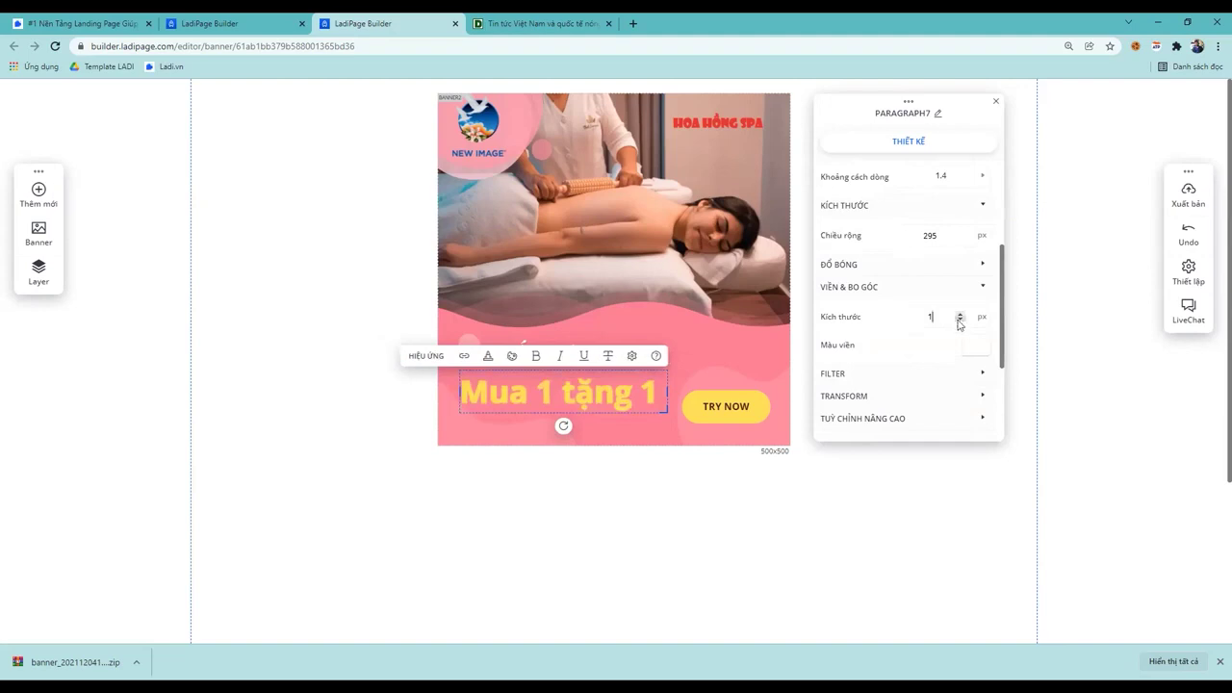
Turn on a shadow for the "Mua 1 tặng 1" text with a 4 px vertical and 4 px horizontal offset
{"action": "left_click", "coordinate": [914, 266]}
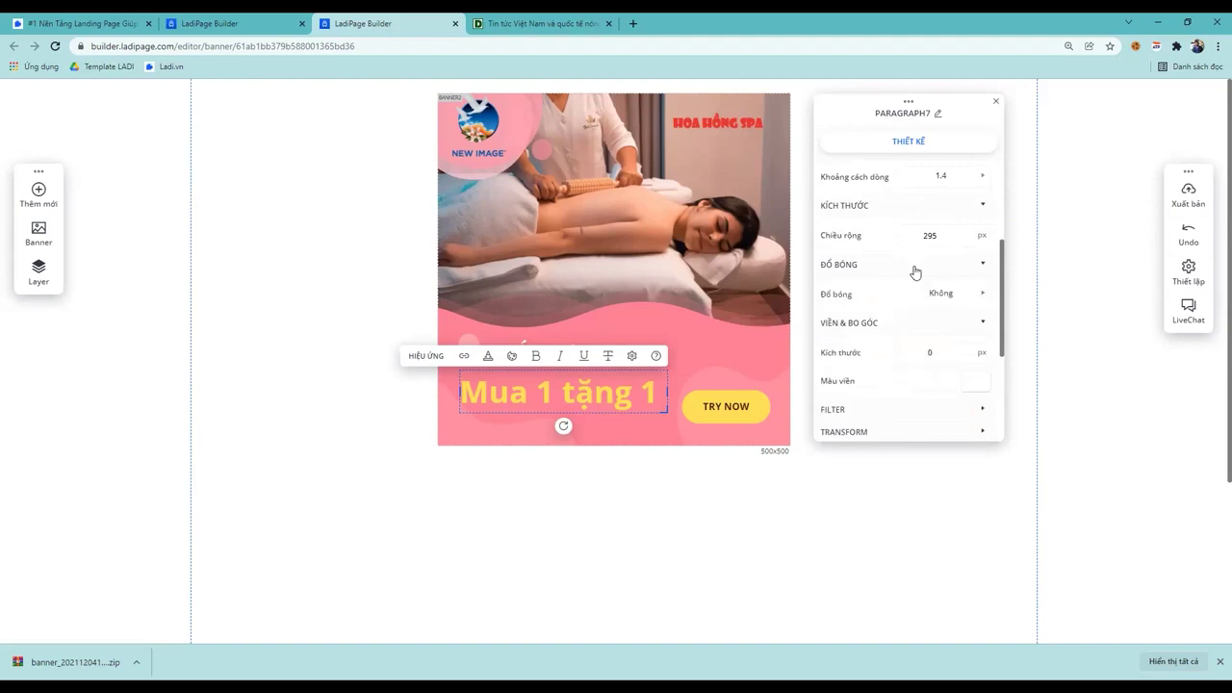
{"action": "left_click", "coordinate": [968, 301]}
{"action": "left_click", "coordinate": [924, 315]}
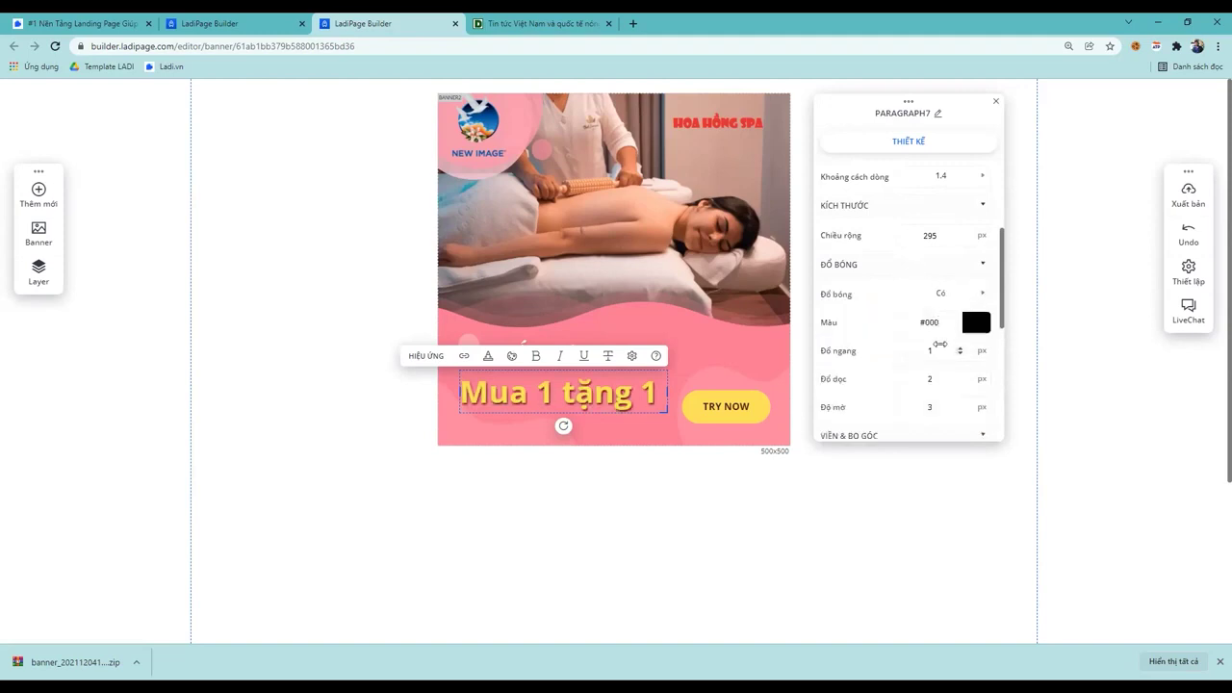
{"action": "left_click", "coordinate": [960, 376]}
{"action": "left_click", "coordinate": [960, 377]}
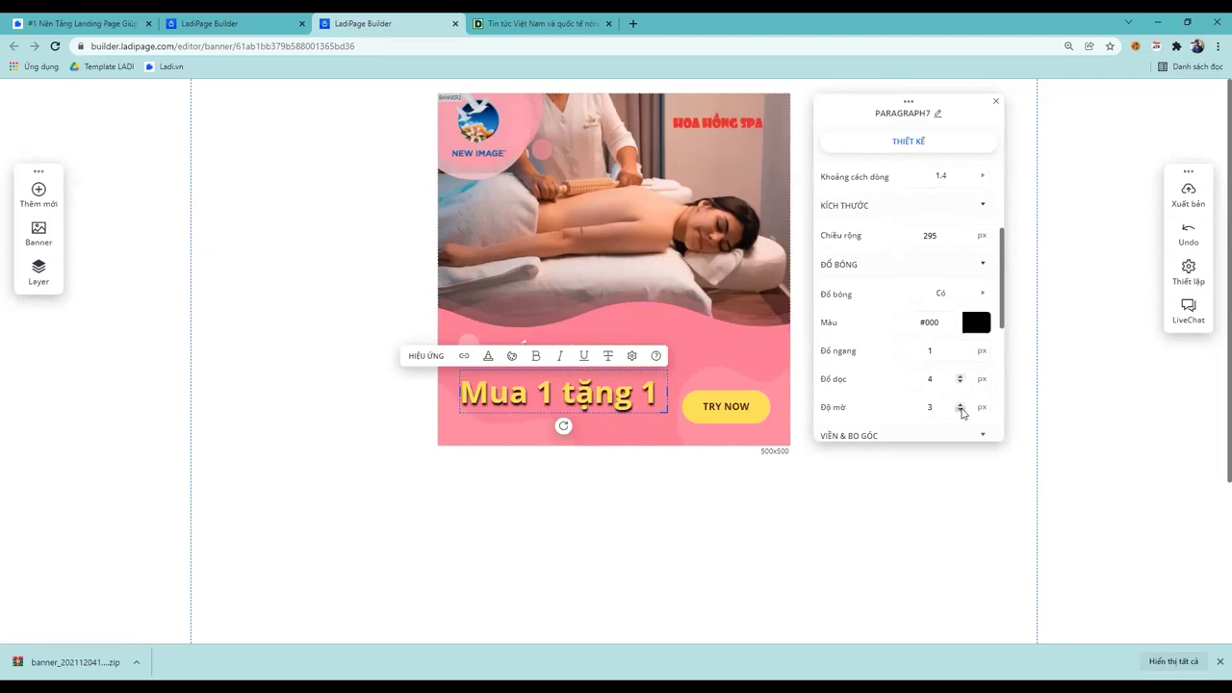
{"action": "left_click", "coordinate": [961, 349]}
{"action": "left_click", "coordinate": [960, 349]}
{"action": "left_click", "coordinate": [960, 349]}
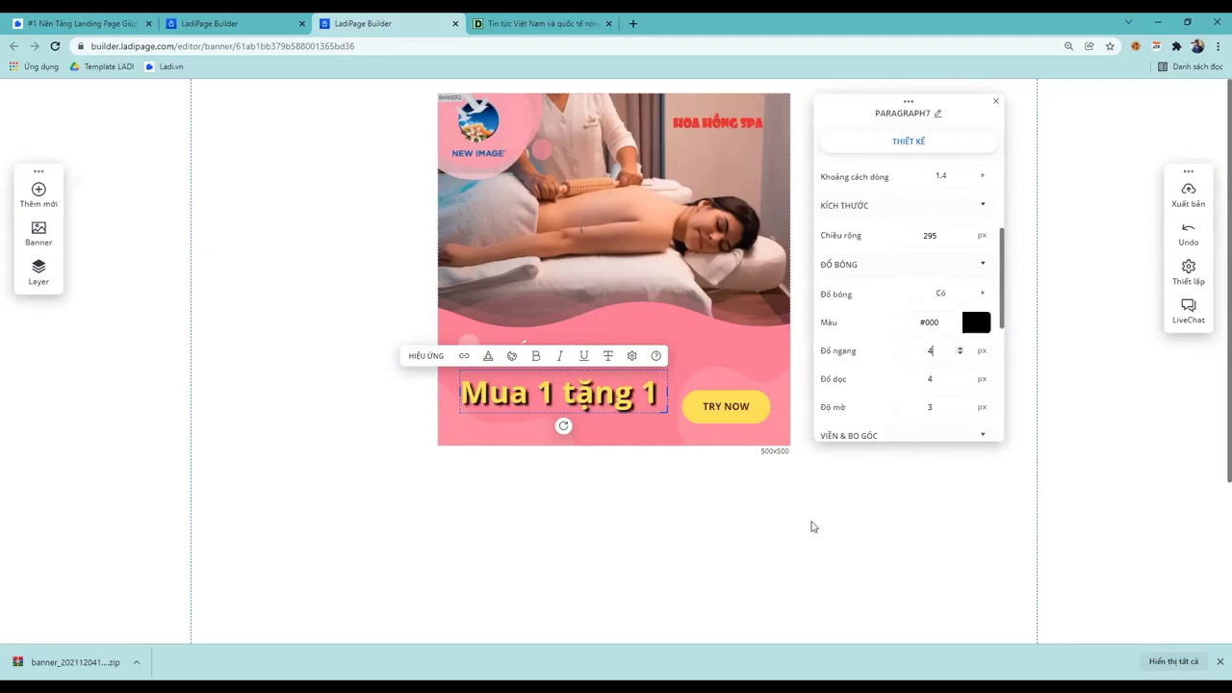
Try the UTM Thanh Nhac TL font on the "Mua 1 tặng 1" text, settle on UTM Showcard and deselect the text
{"action": "scroll", "coordinate": [918, 267], "scroll_direction": "up", "scroll_amount": 2}
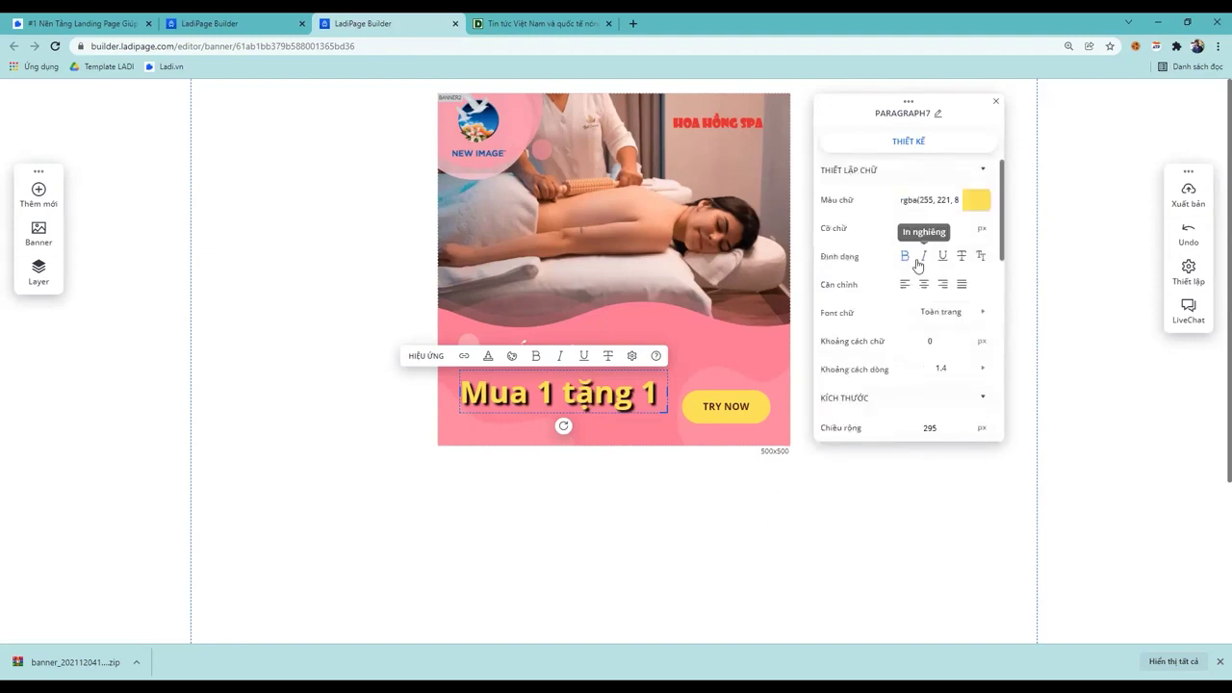
{"action": "left_click", "coordinate": [981, 318]}
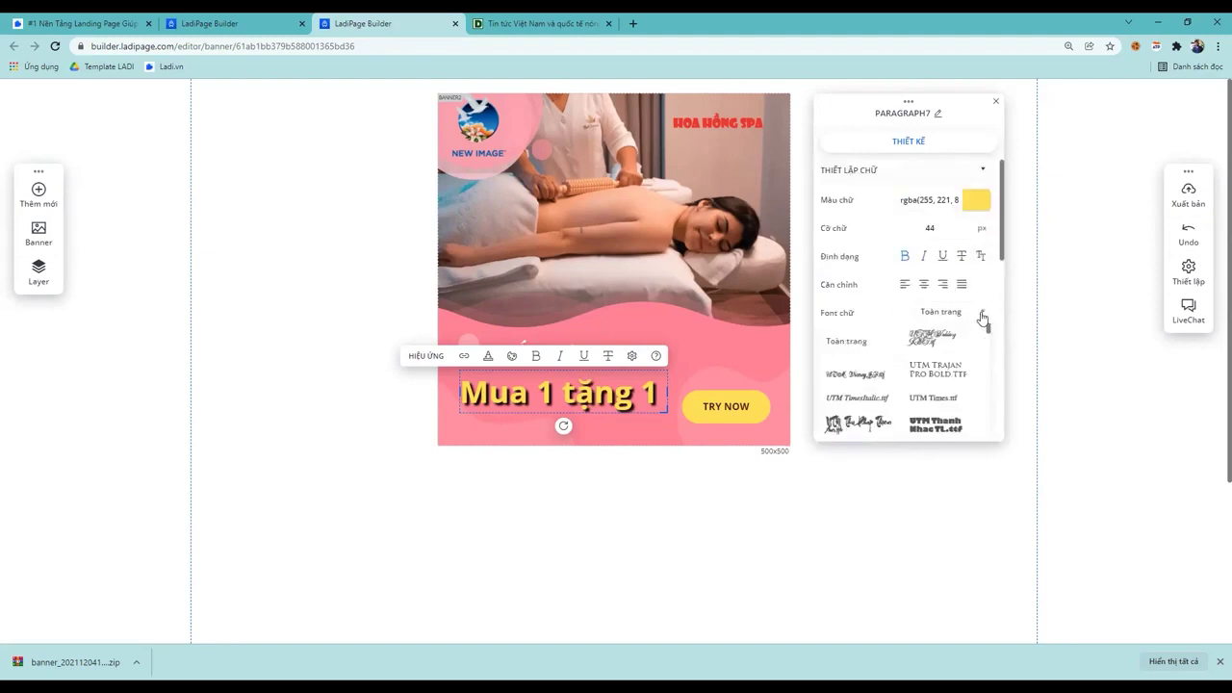
{"action": "left_click", "coordinate": [941, 421]}
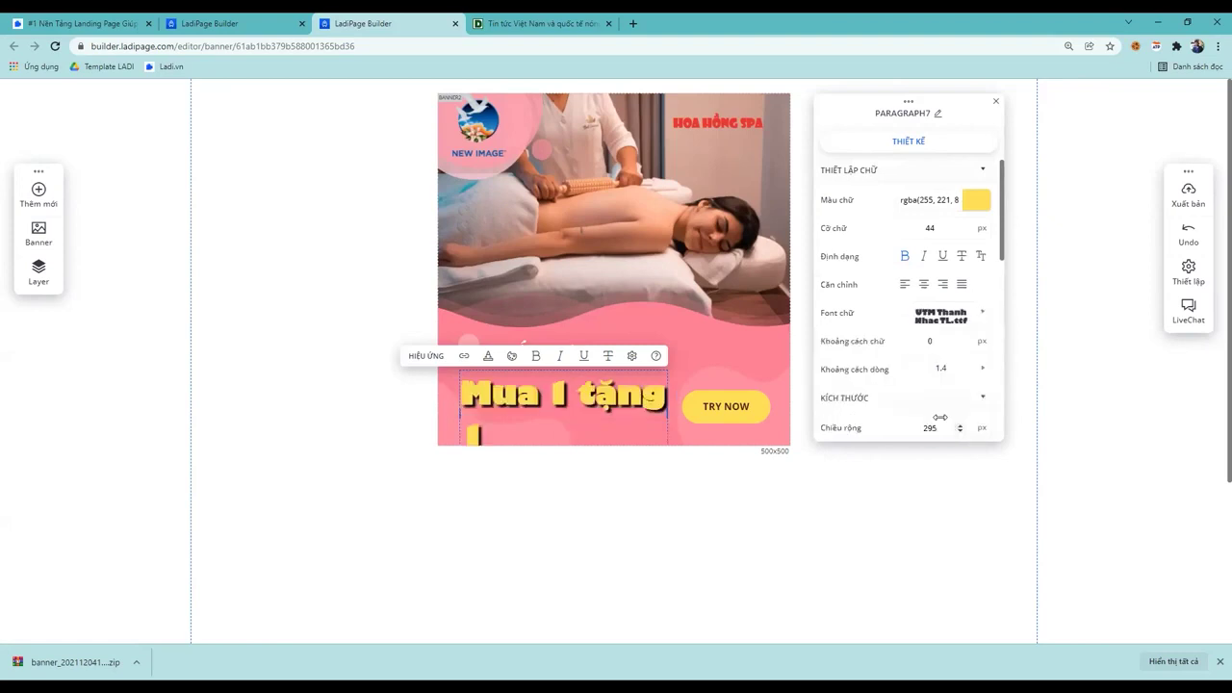
{"action": "left_click", "coordinate": [970, 330]}
{"action": "scroll", "coordinate": [962, 357], "scroll_direction": "down", "scroll_amount": 5}
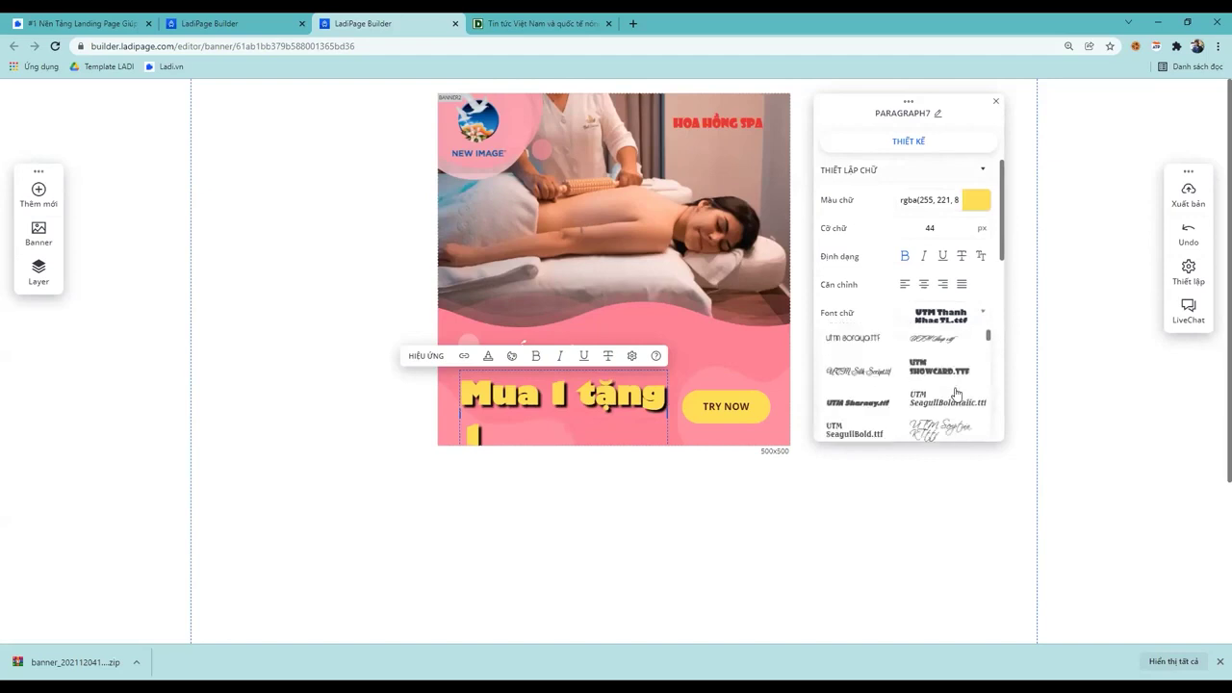
{"action": "left_click", "coordinate": [954, 374]}
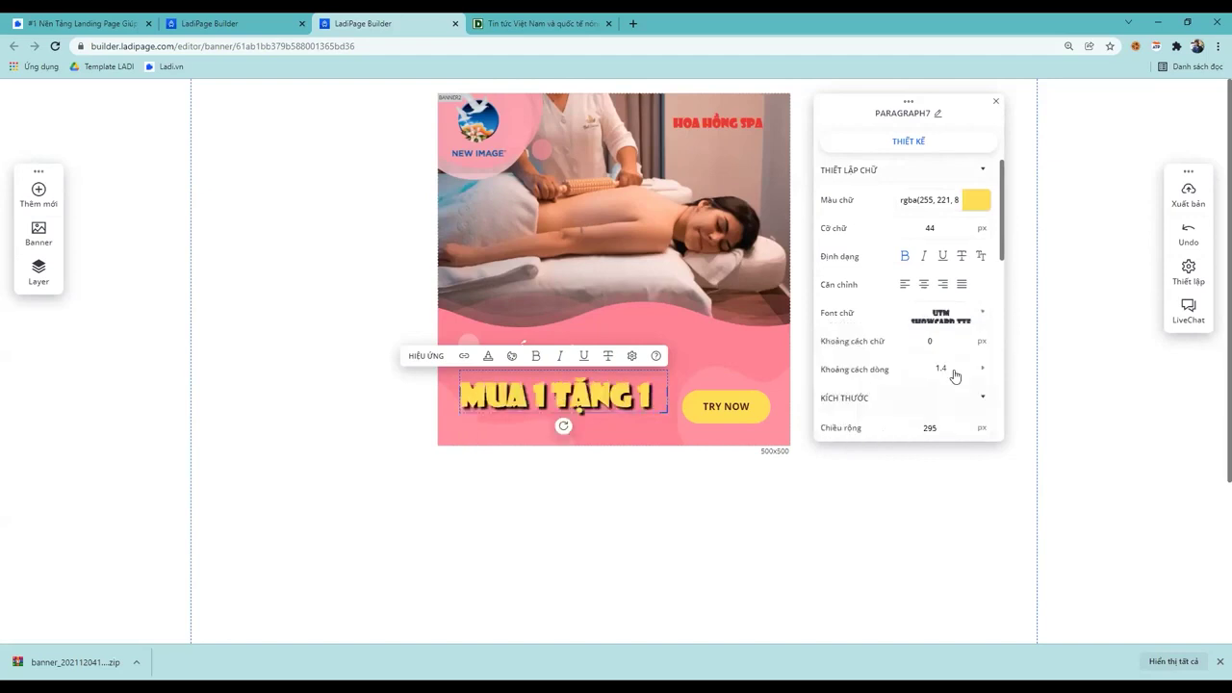
{"action": "left_click", "coordinate": [596, 486]}
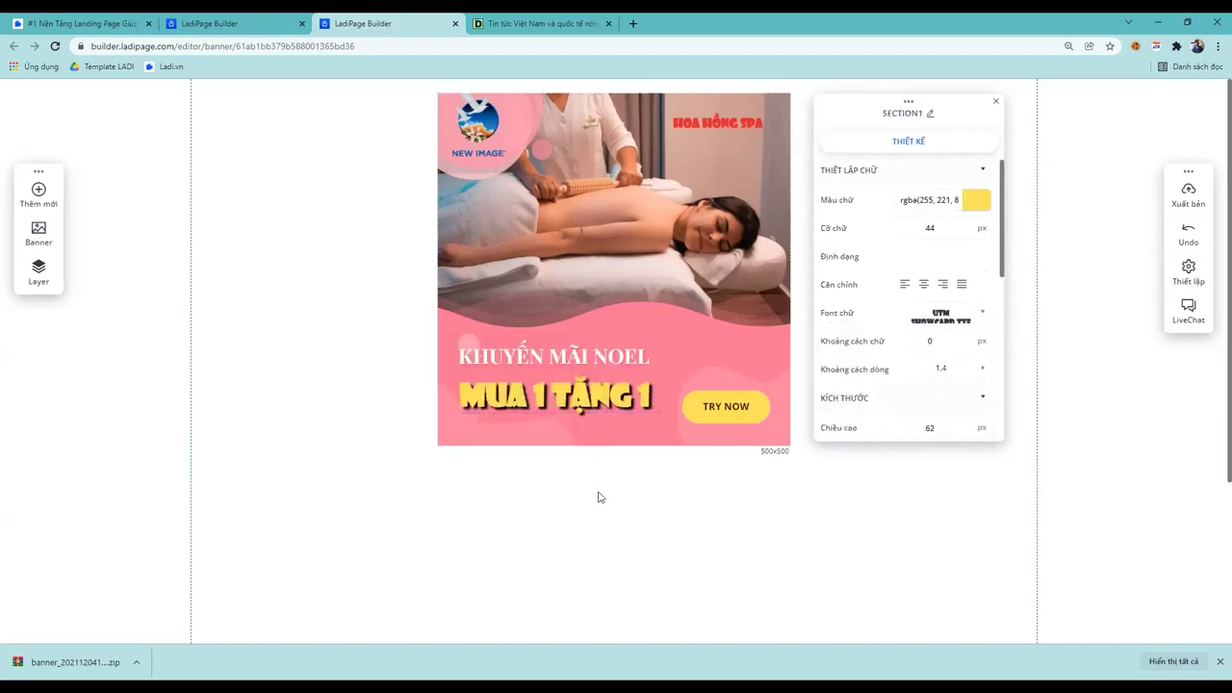
{"action": "left_click", "coordinate": [561, 402]}
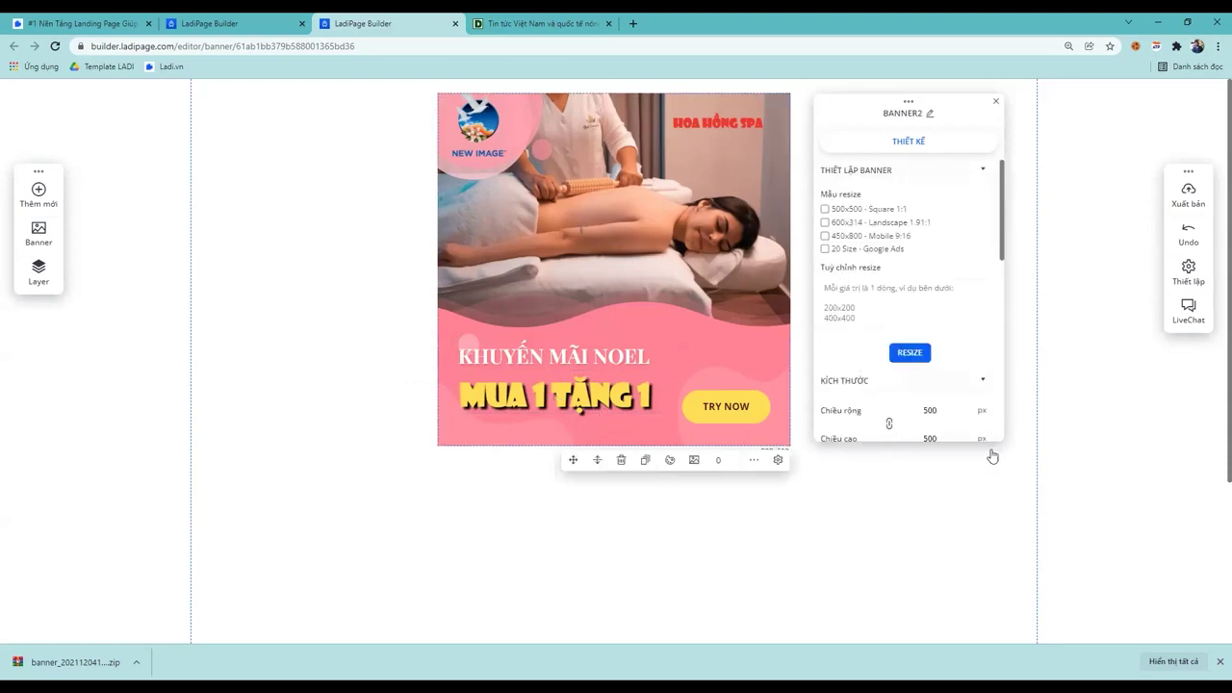
{"action": "left_click", "coordinate": [300, 449]}
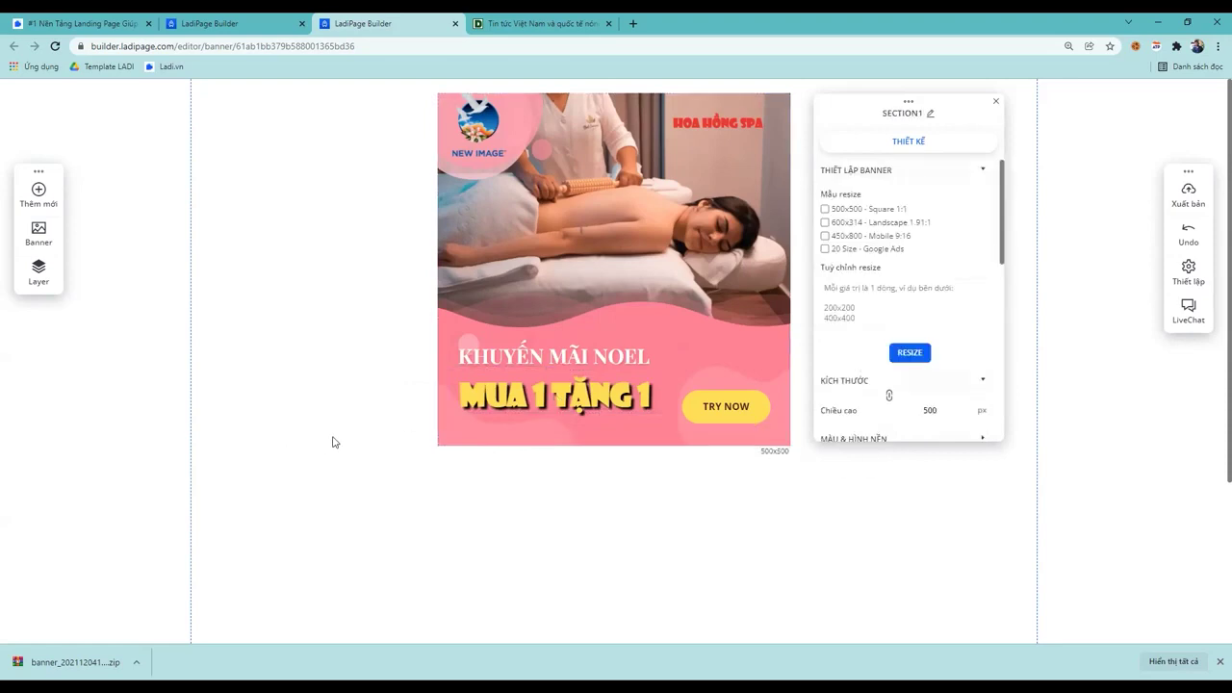
Nudge the "Mua 1 tặng 1" text upward so it sits closer beneath the KHUYẾN MÃI NOEL headline, and deselect it
{"action": "left_click", "coordinate": [541, 405]}
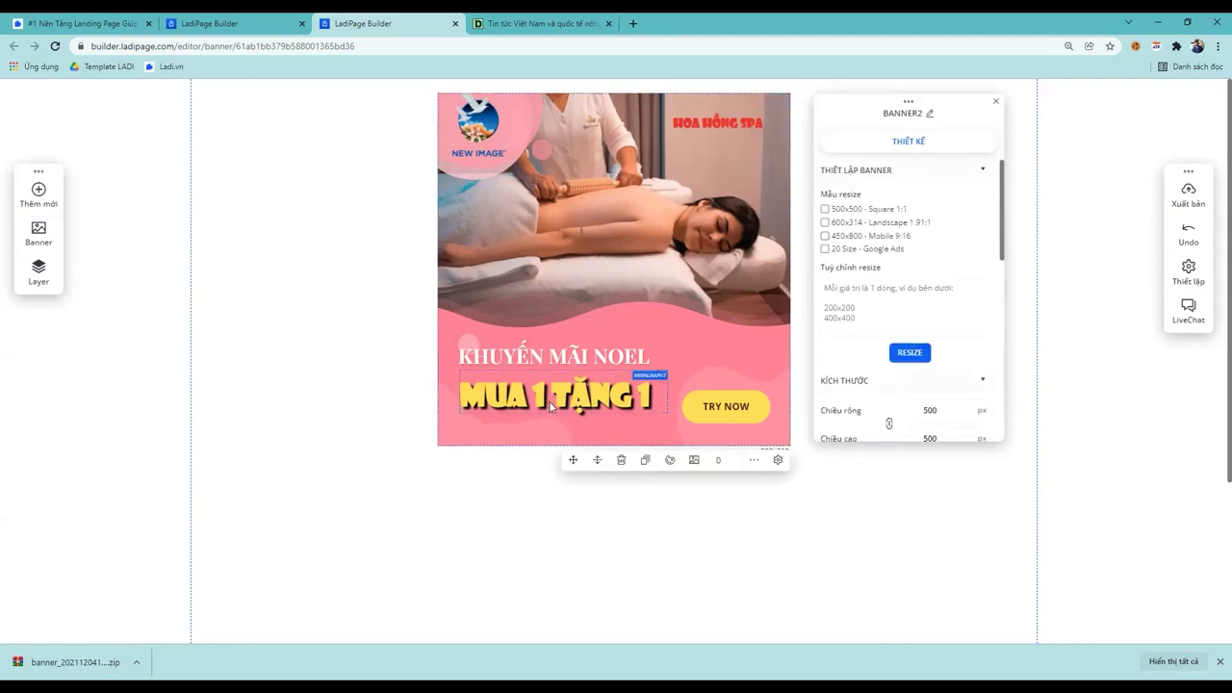
{"action": "left_click", "coordinate": [548, 401]}
{"action": "key", "text": "Up"}
{"action": "key", "text": "Up"}
{"action": "key", "text": "Up"}
{"action": "key", "text": "Up"}
{"action": "key", "text": "Up"}
{"action": "key", "text": "Up"}
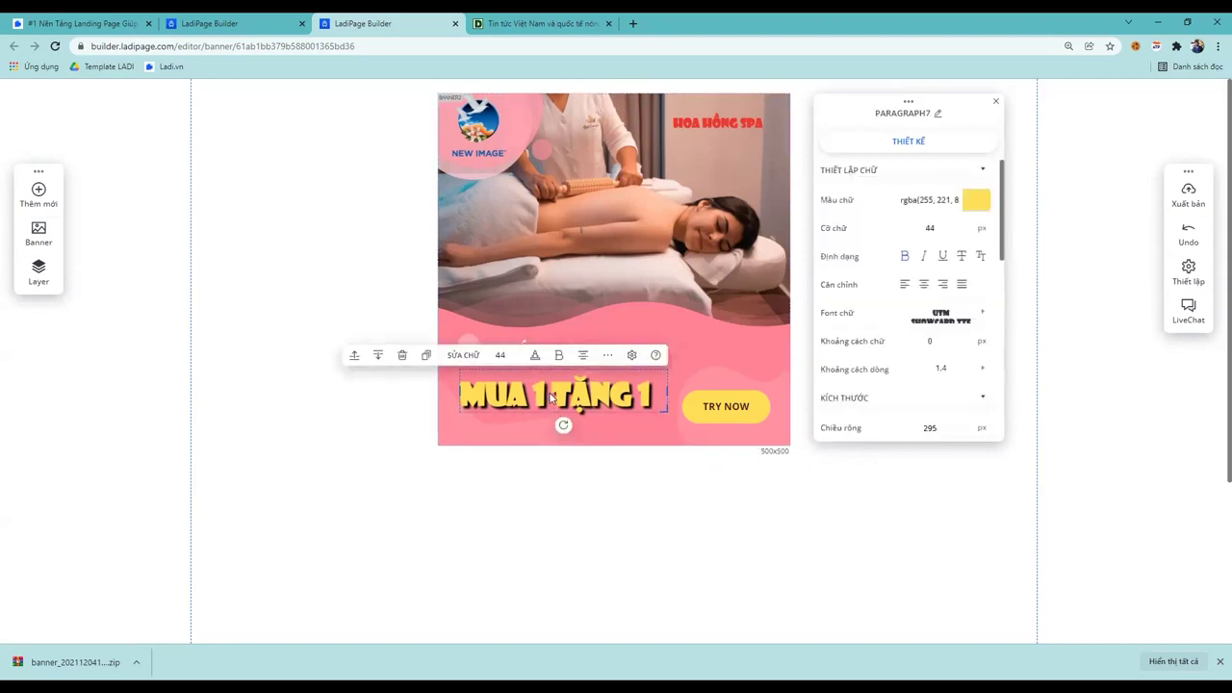
{"action": "key", "text": "Up"}
{"action": "key", "text": "Up"}
{"action": "key", "text": "Up"}
{"action": "key", "text": "Up"}
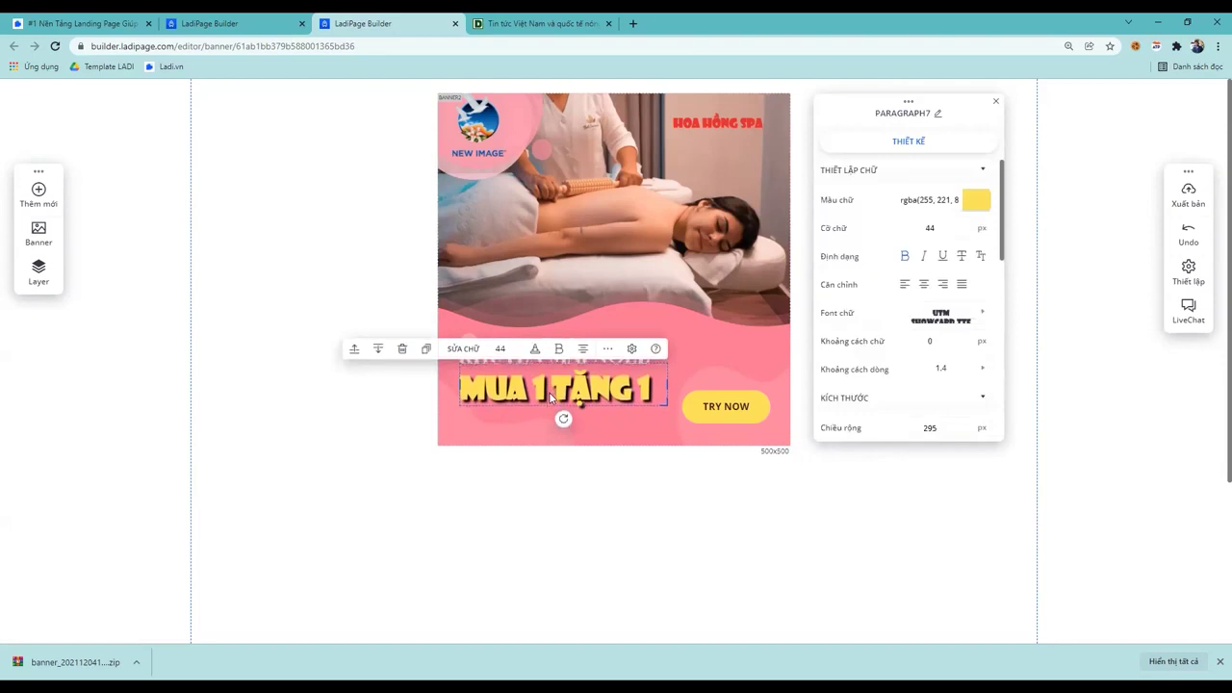
{"action": "left_click", "coordinate": [348, 469]}
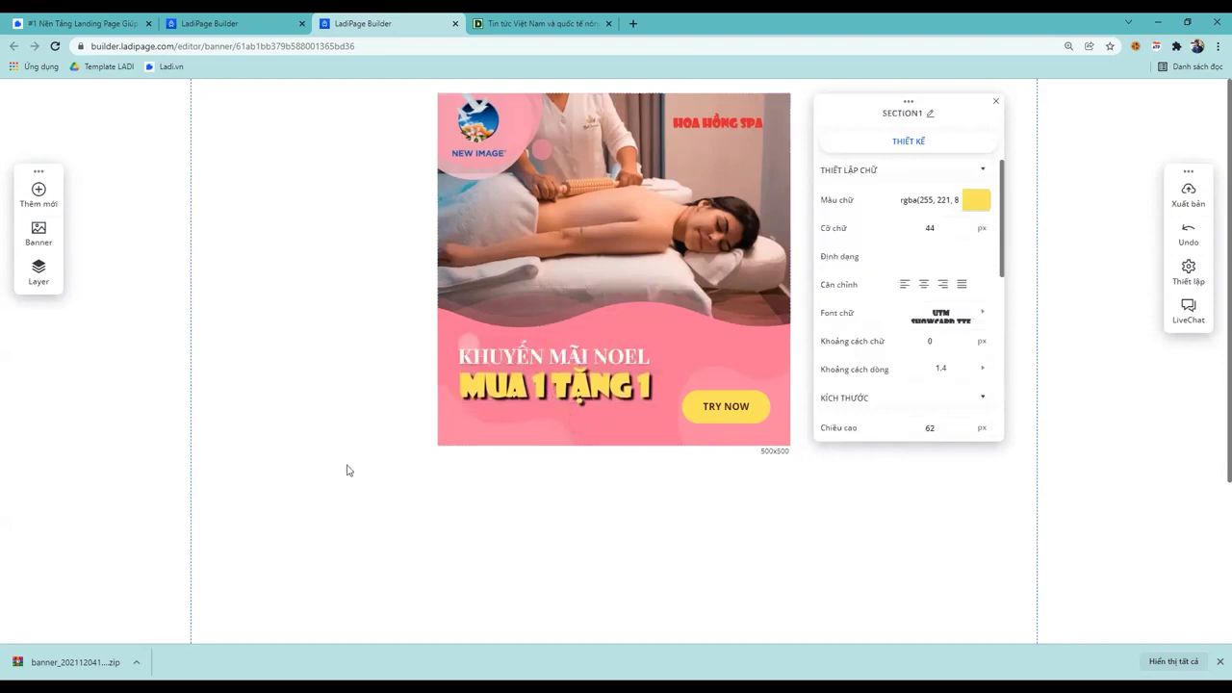
{"action": "left_click", "coordinate": [368, 389]}
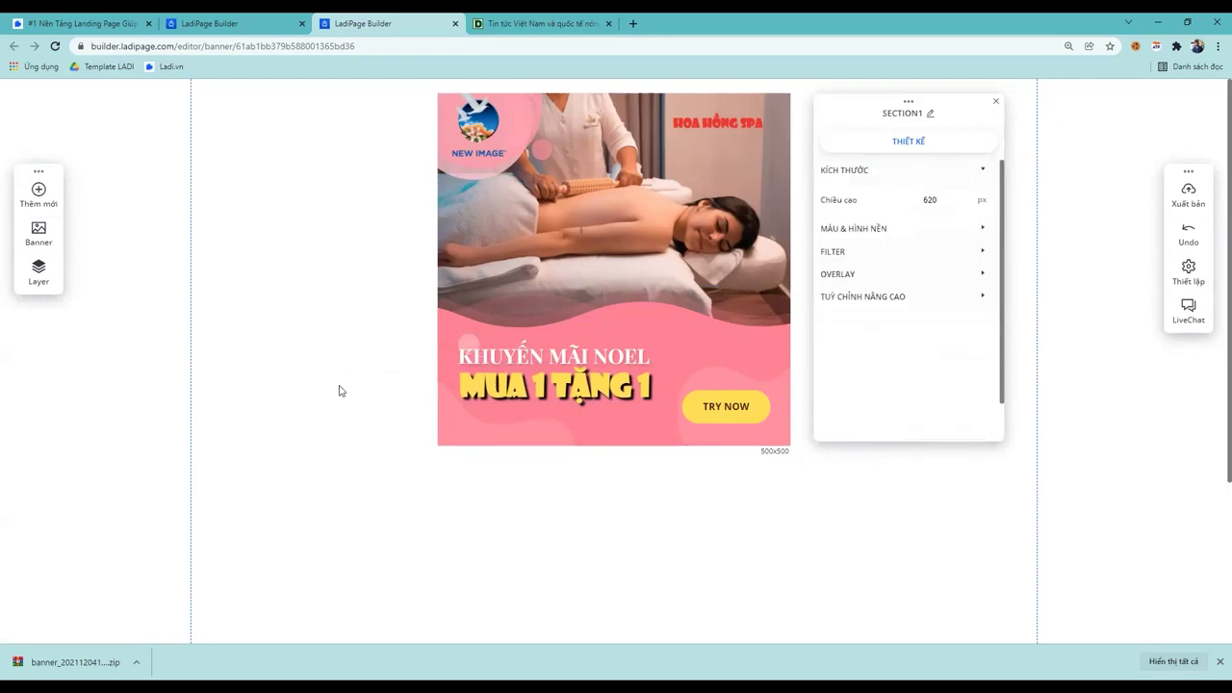
Select the whole banner and mark the 600x314 Landscape 1.91:1 and 450x800 Mobile 9:16 resize presets
{"action": "left_click", "coordinate": [577, 416]}
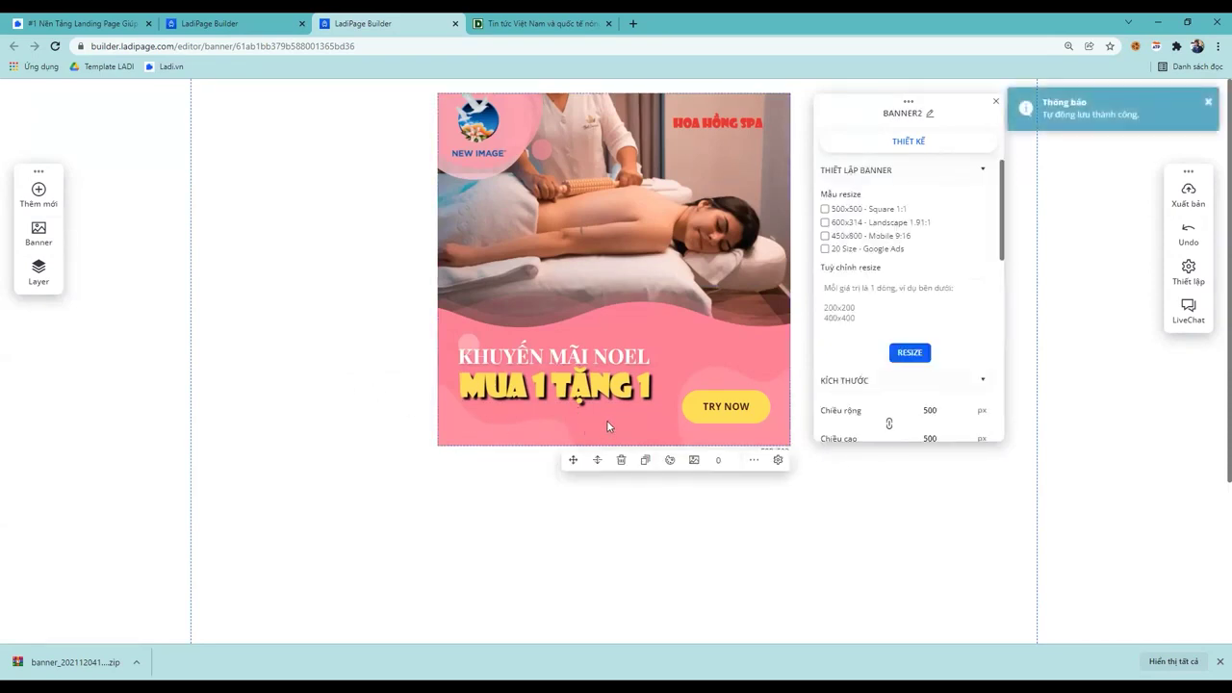
{"action": "left_click", "coordinate": [825, 222]}
{"action": "left_click", "coordinate": [824, 236]}
{"action": "scroll", "coordinate": [928, 318], "scroll_direction": "down", "scroll_amount": 2}
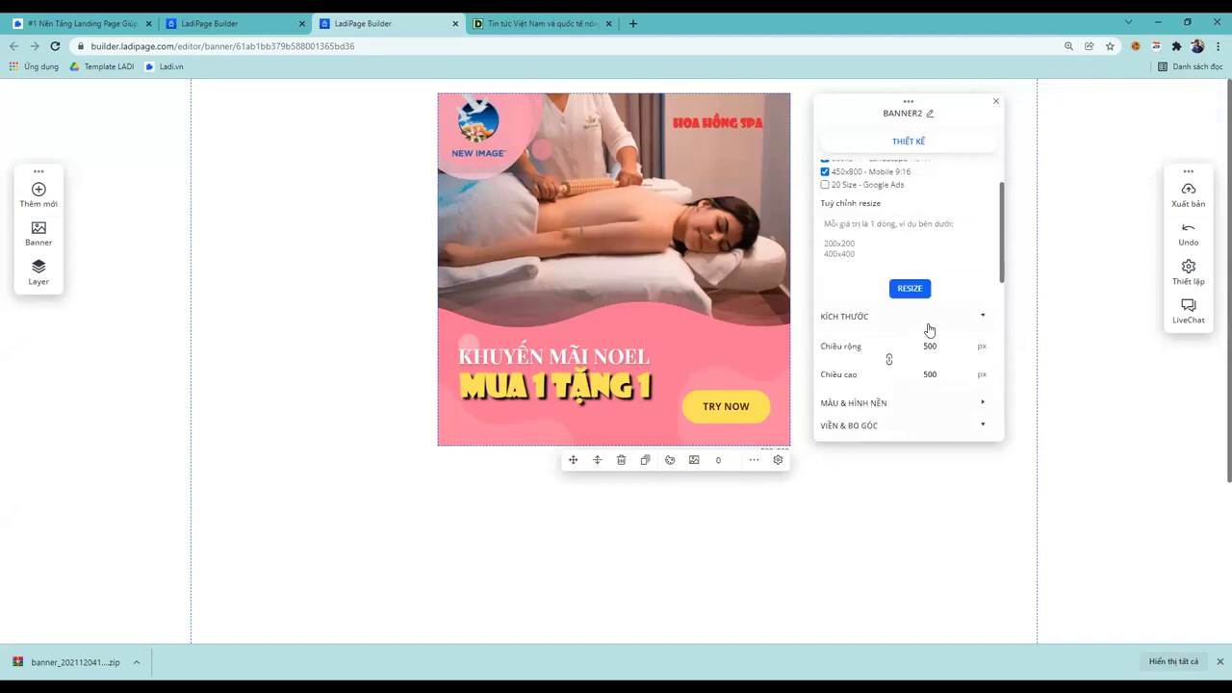
{"action": "scroll", "coordinate": [927, 327], "scroll_direction": "up", "scroll_amount": 1}
{"action": "left_click", "coordinate": [983, 317]}
{"action": "left_click", "coordinate": [930, 316]}
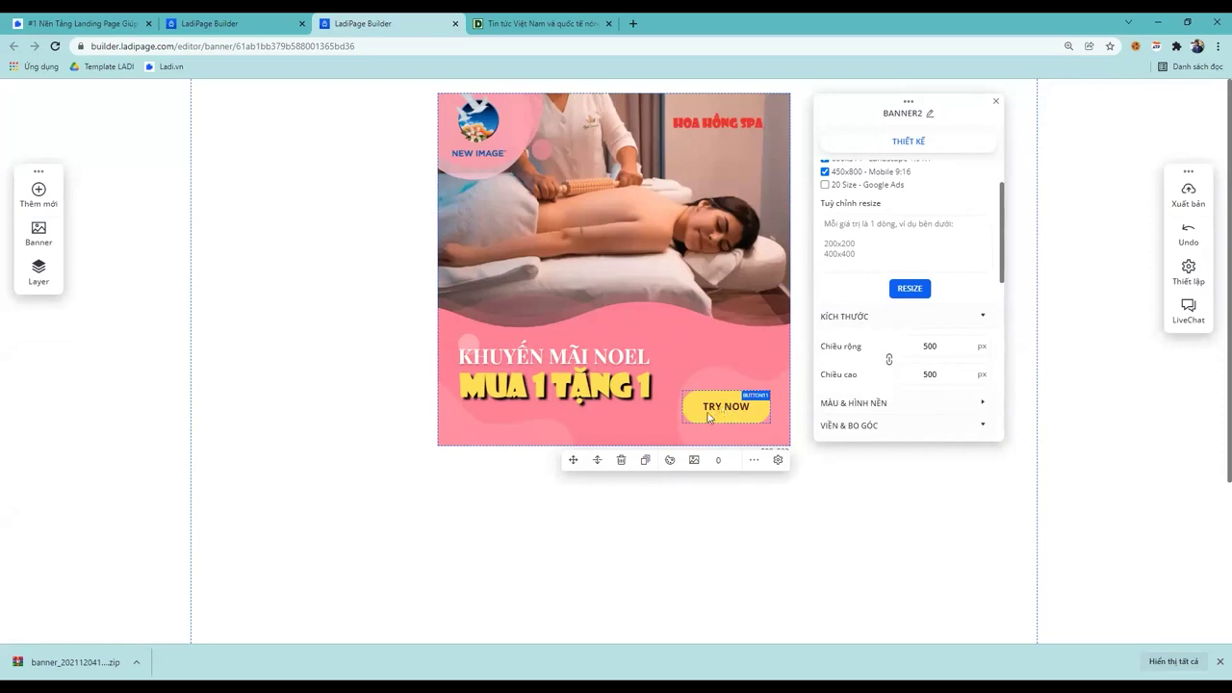
Try placing the TRY NOW button higher, level with the "Mua 1 tặng 1" text, and delete the button from the banner
{"action": "left_click", "coordinate": [720, 409]}
{"action": "left_click", "coordinate": [699, 343]}
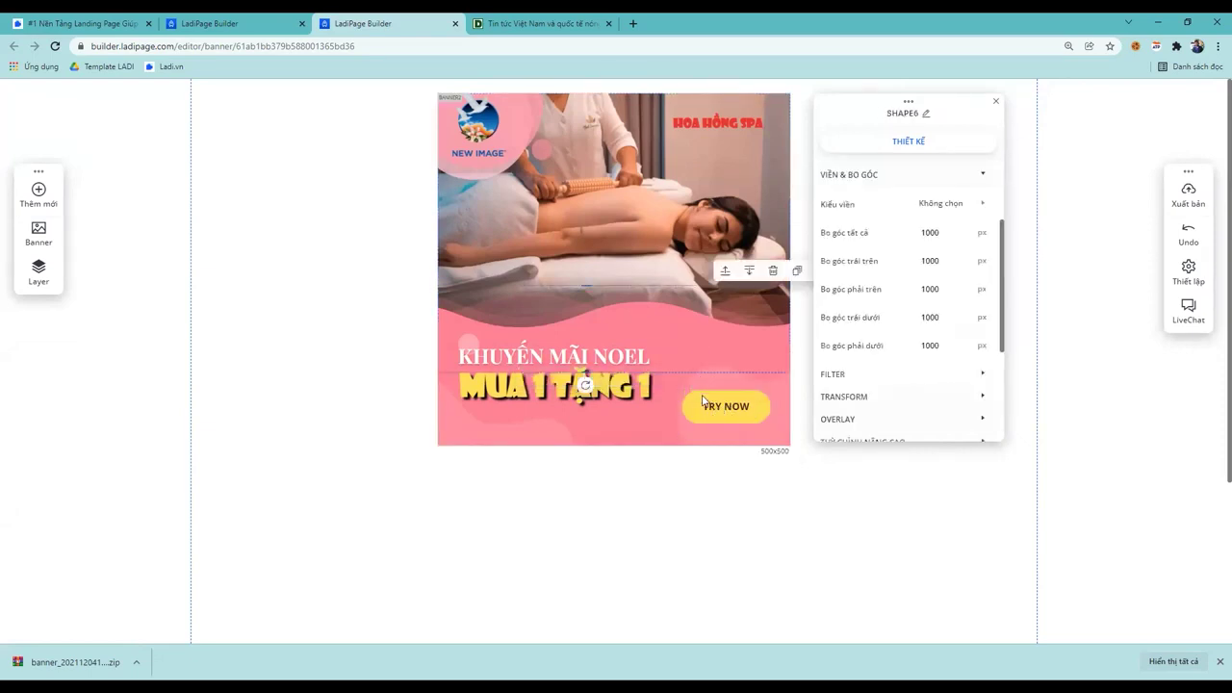
{"action": "left_click", "coordinate": [748, 412]}
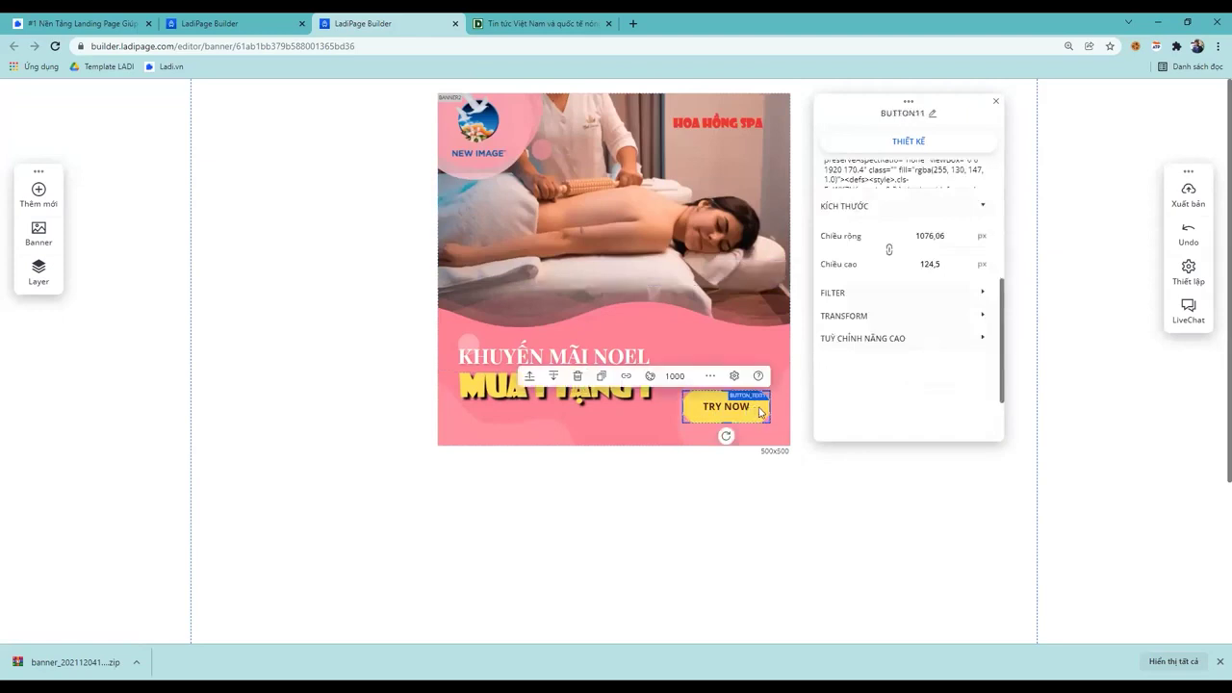
{"action": "left_click_drag", "start_coordinate": [748, 412], "coordinate": [755, 395]}
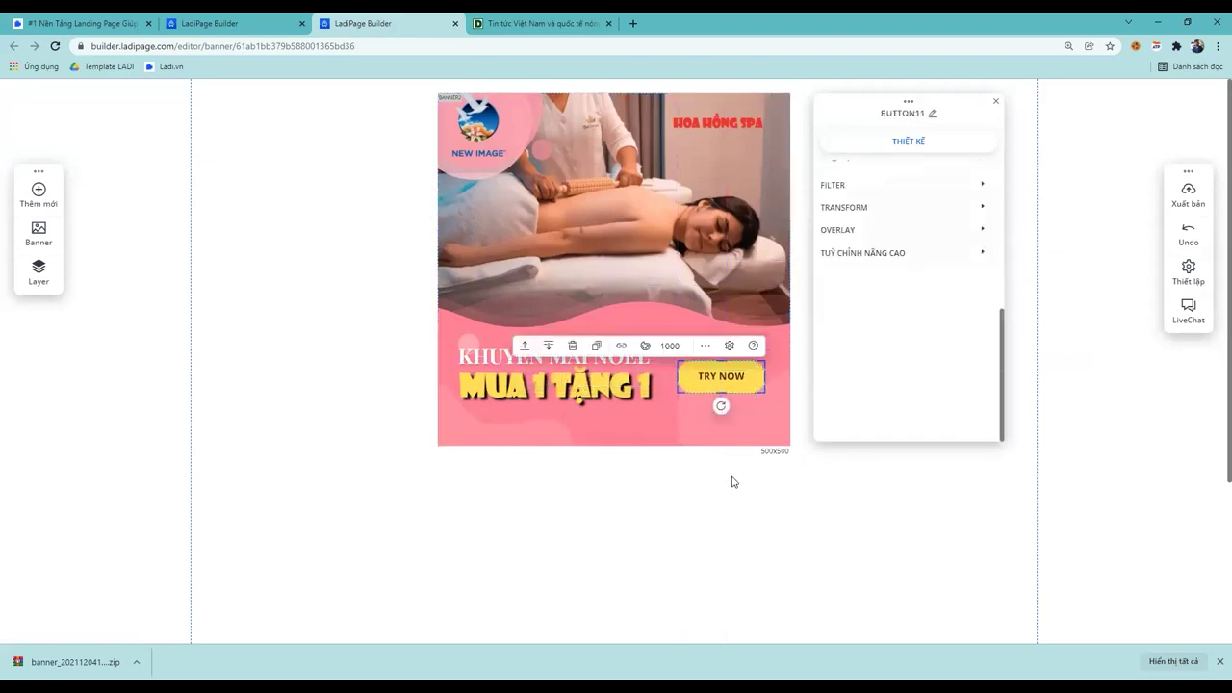
{"action": "double_click", "coordinate": [717, 378]}
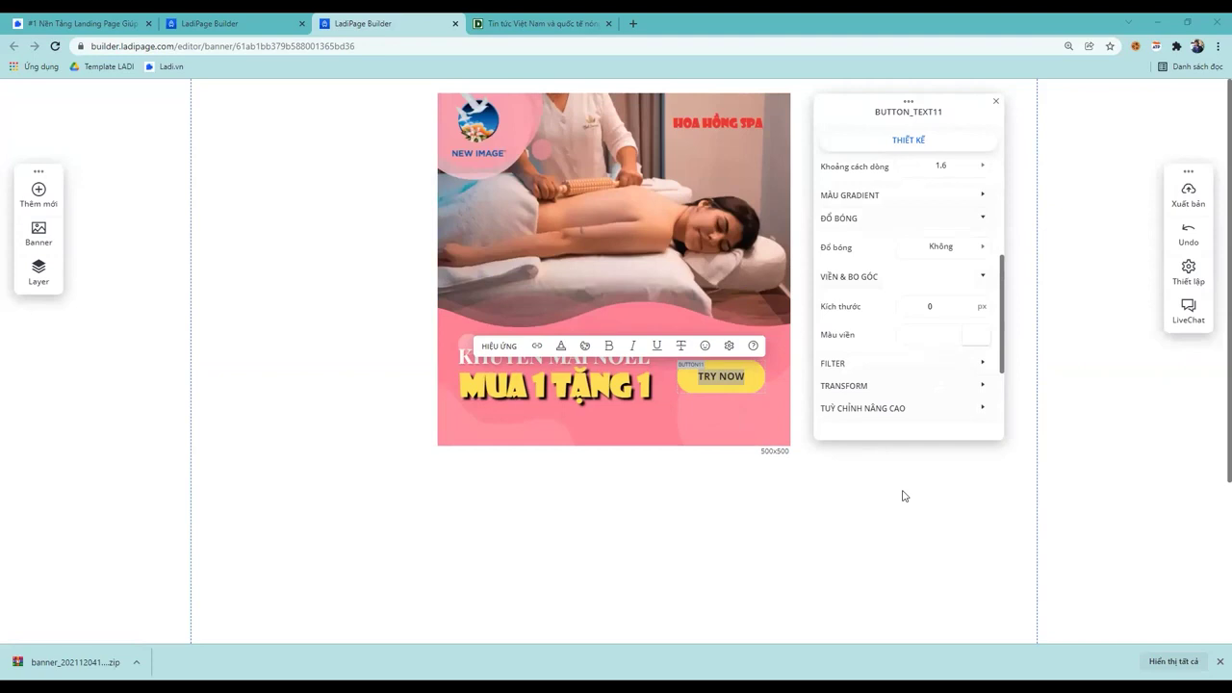
{"action": "left_click", "coordinate": [355, 362]}
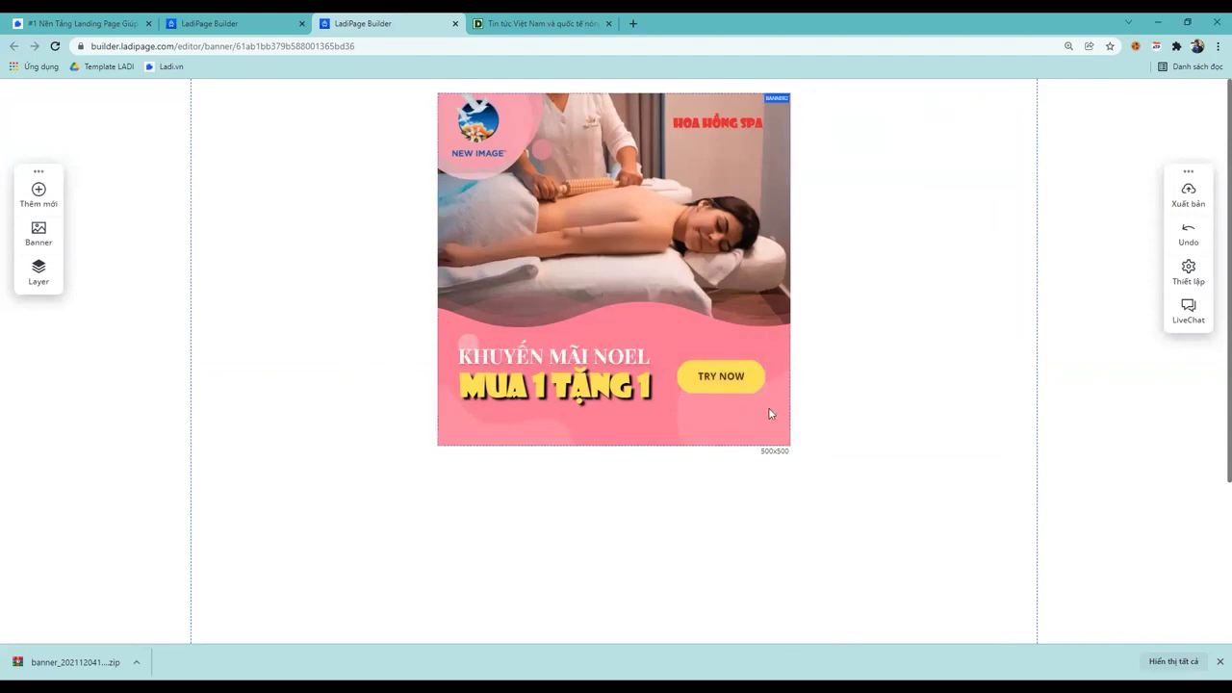
{"action": "left_click", "coordinate": [731, 370]}
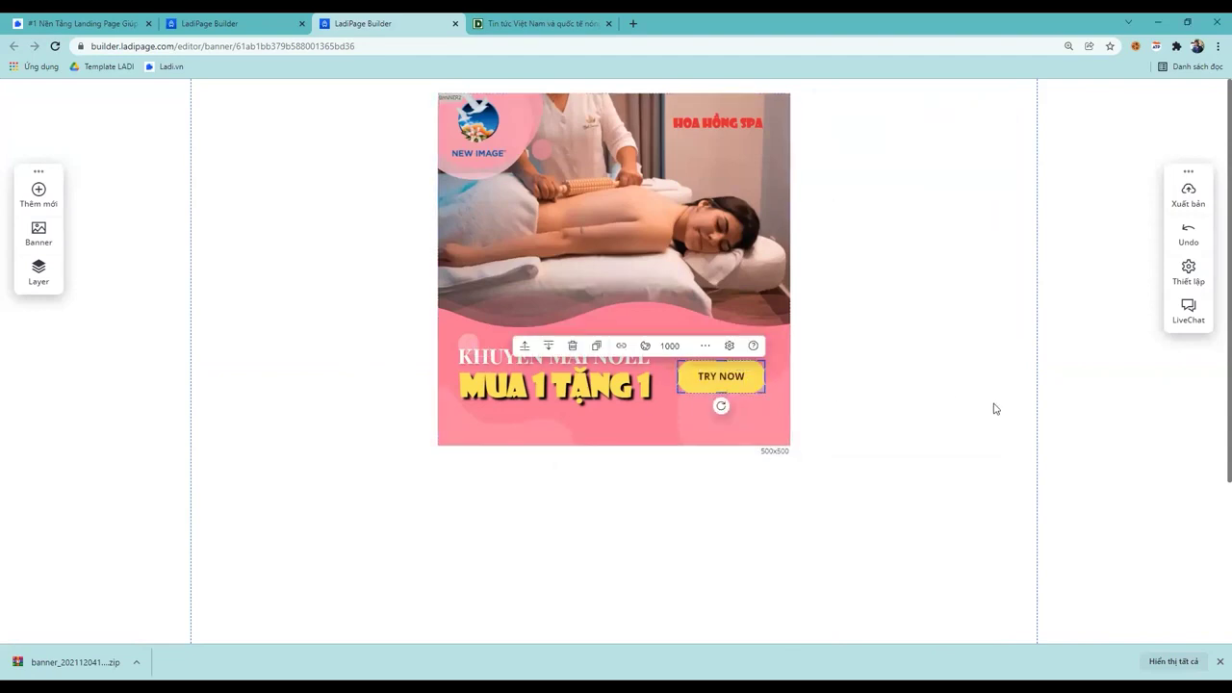
{"action": "key", "text": "Delete"}
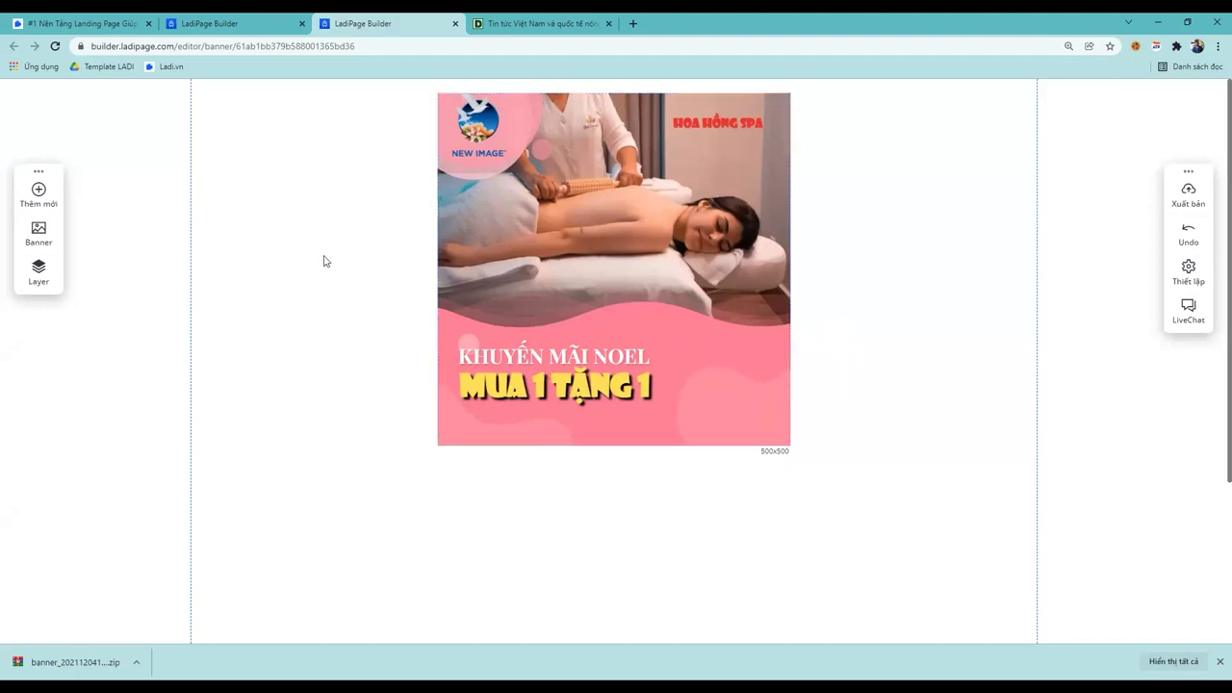
{"action": "left_click", "coordinate": [491, 134]}
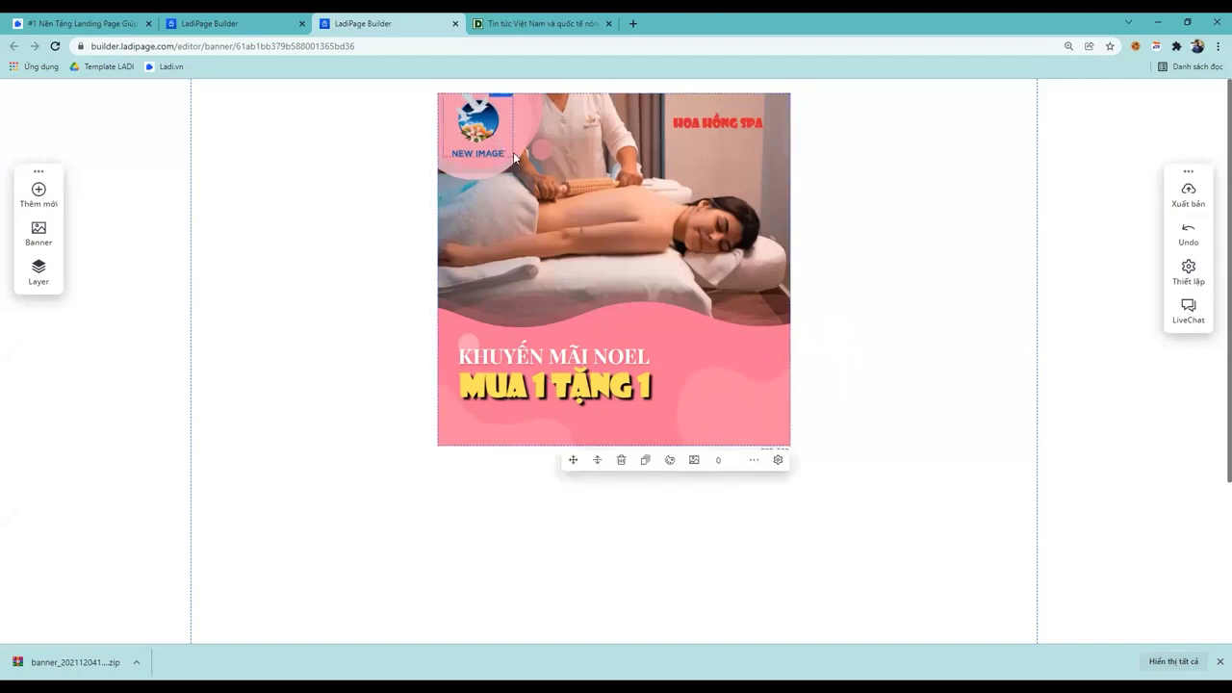
{"action": "left_click", "coordinate": [354, 161]}
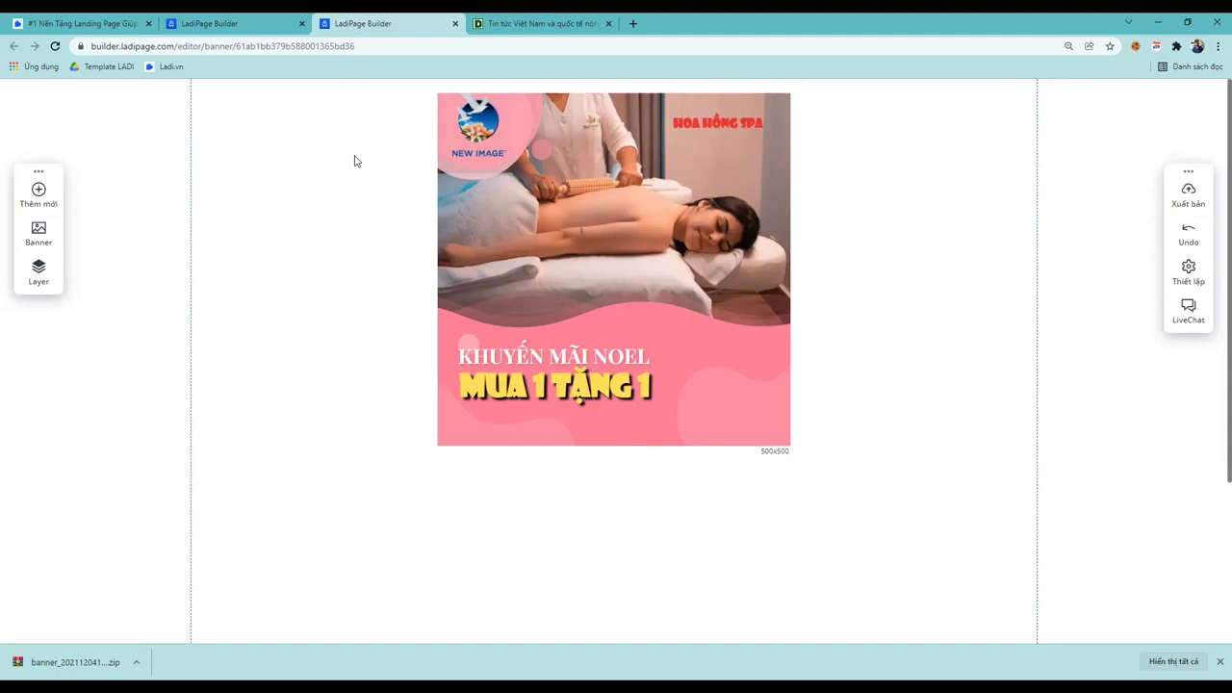
{"action": "left_click", "coordinate": [577, 393]}
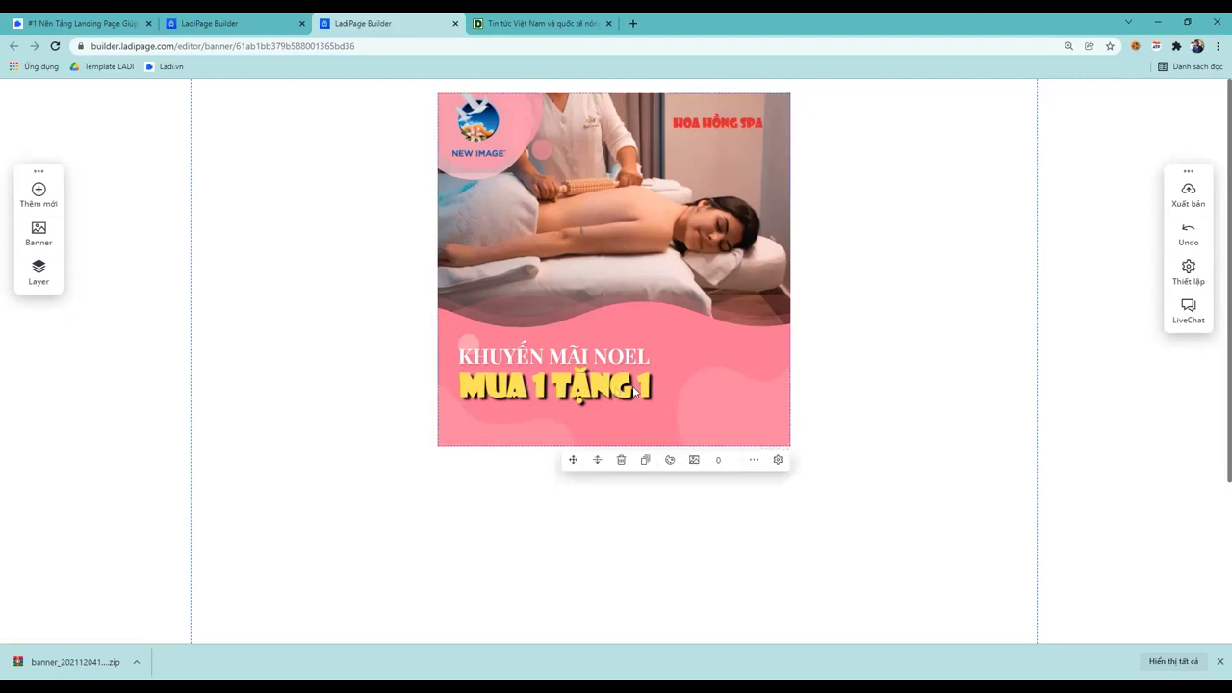
{"action": "left_click", "coordinate": [903, 390]}
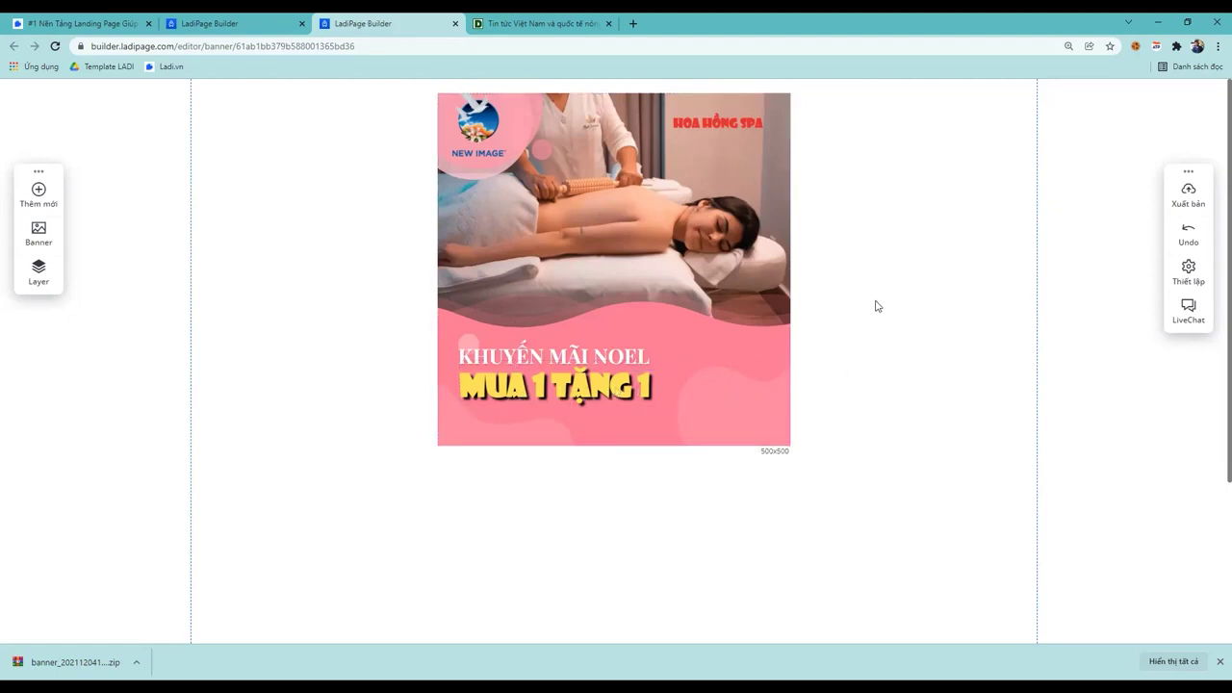
{"action": "left_click", "coordinate": [474, 137]}
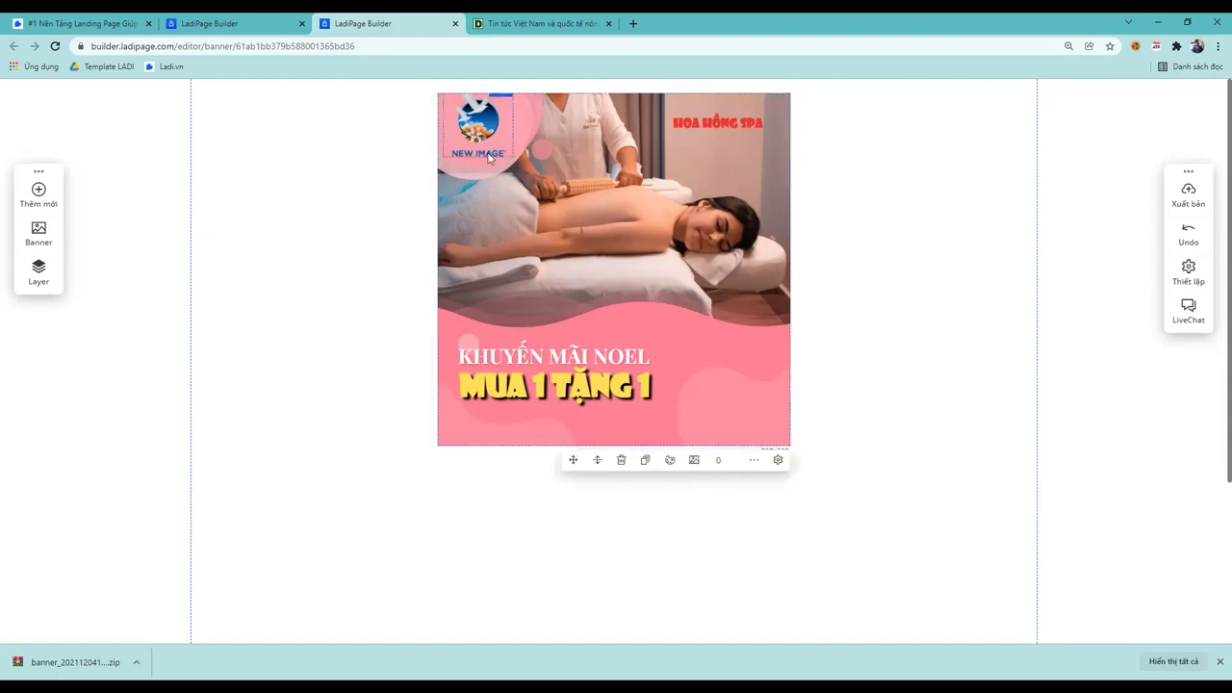
{"action": "left_click", "coordinate": [900, 256]}
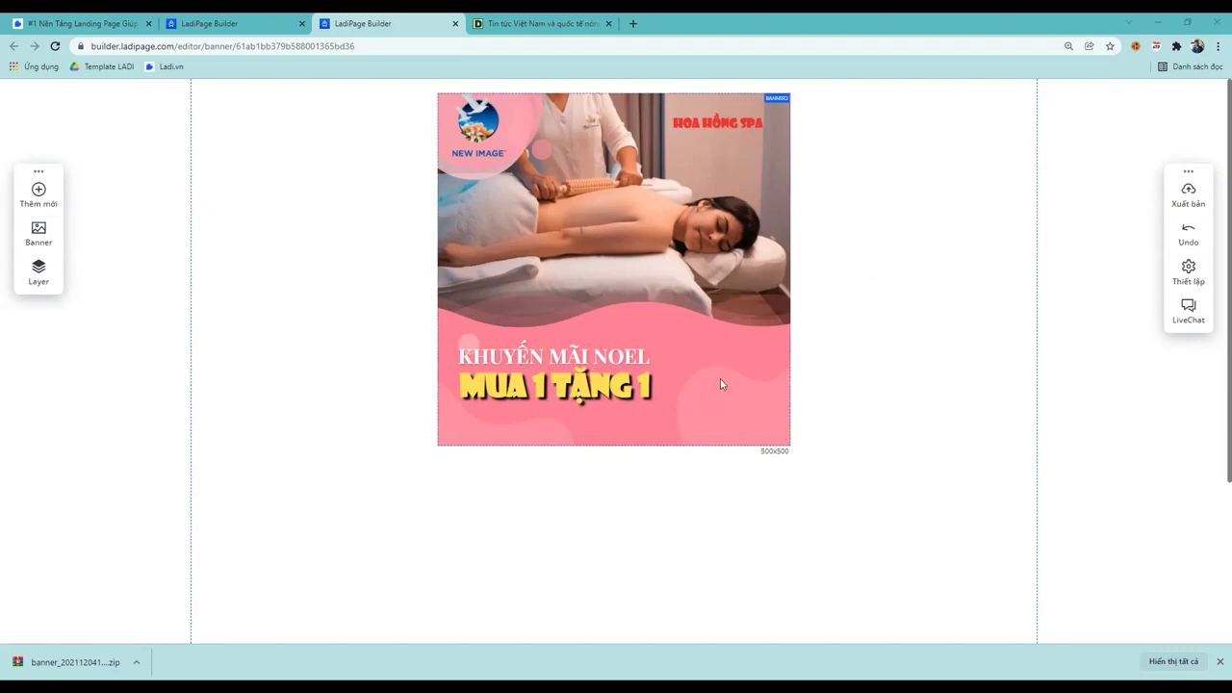
Open the shape library, look over its pattern shapes and close it without adding any
{"action": "left_click", "coordinate": [35, 196]}
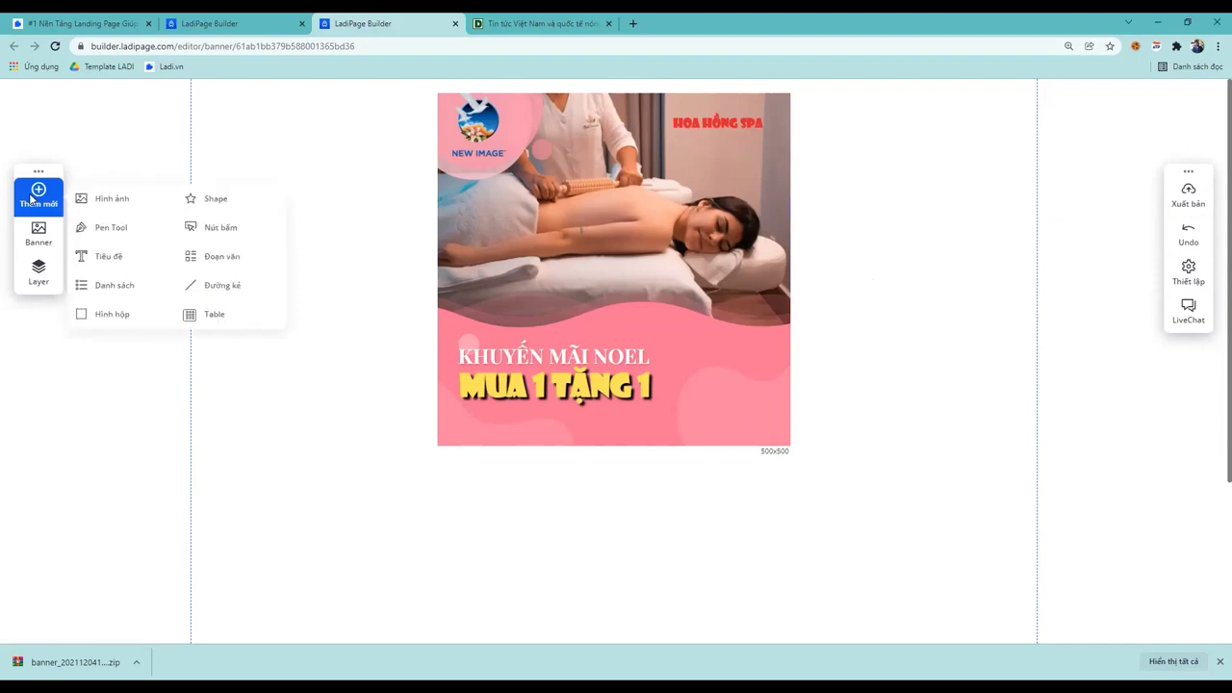
{"action": "left_click", "coordinate": [216, 201]}
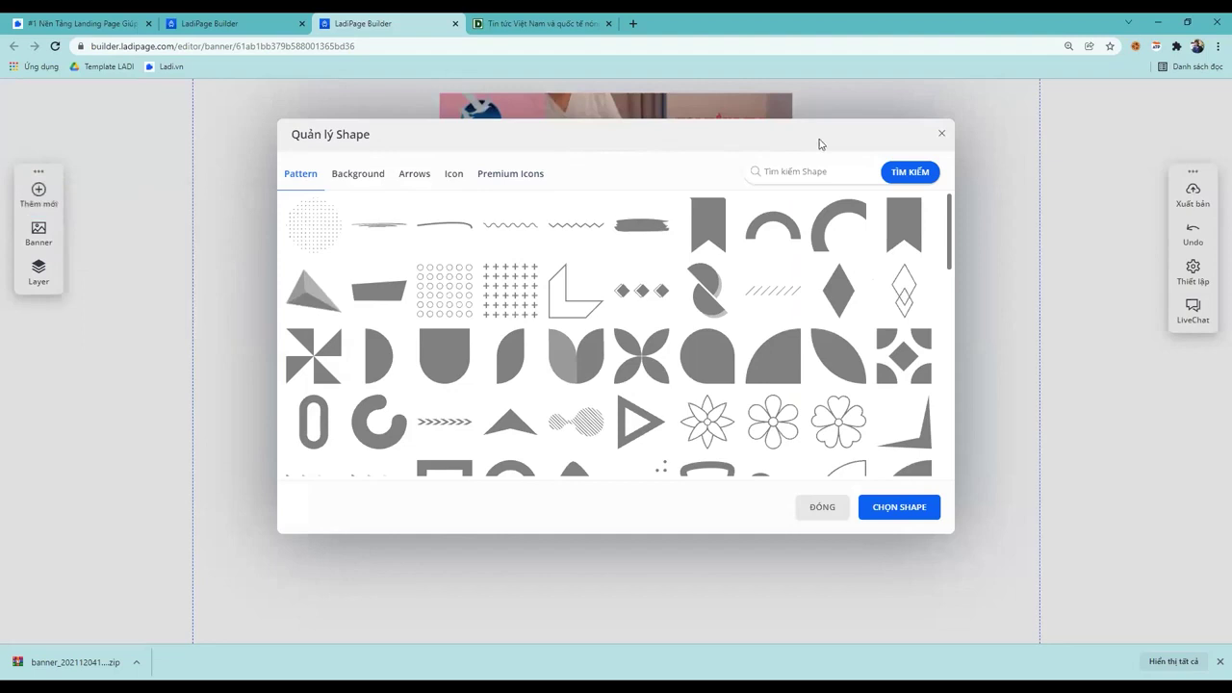
{"action": "left_click", "coordinate": [941, 134]}
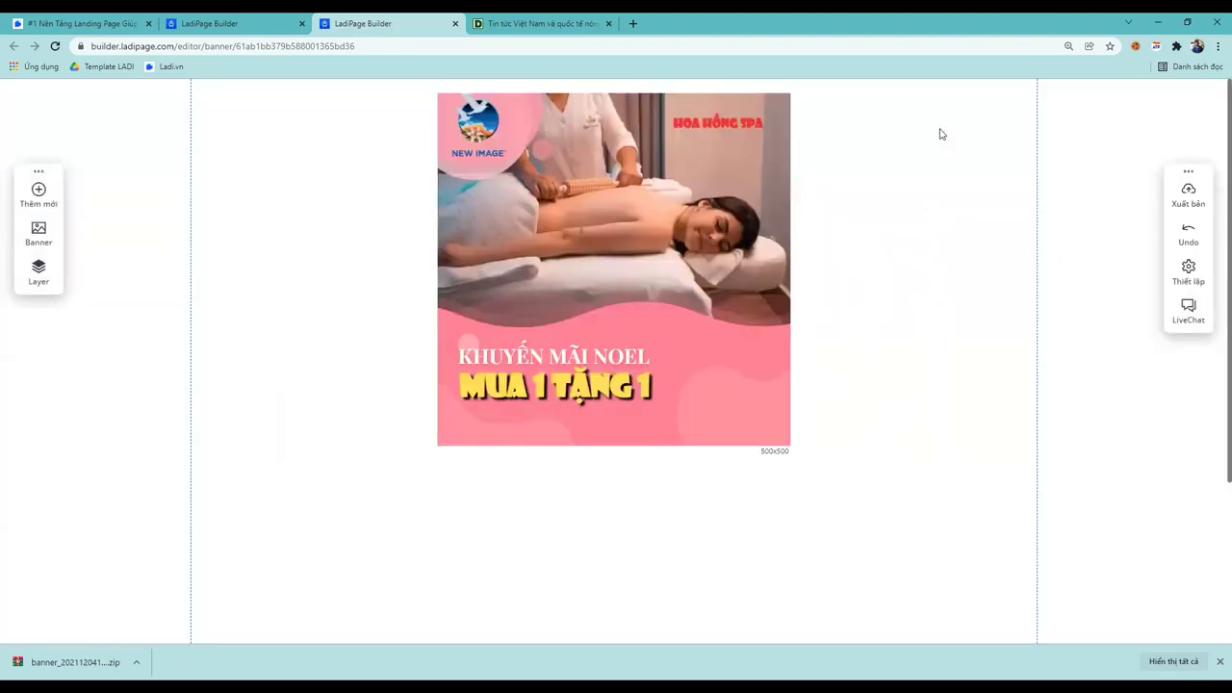
{"action": "left_click_drag", "start_coordinate": [385, 346], "coordinate": [623, 420]}
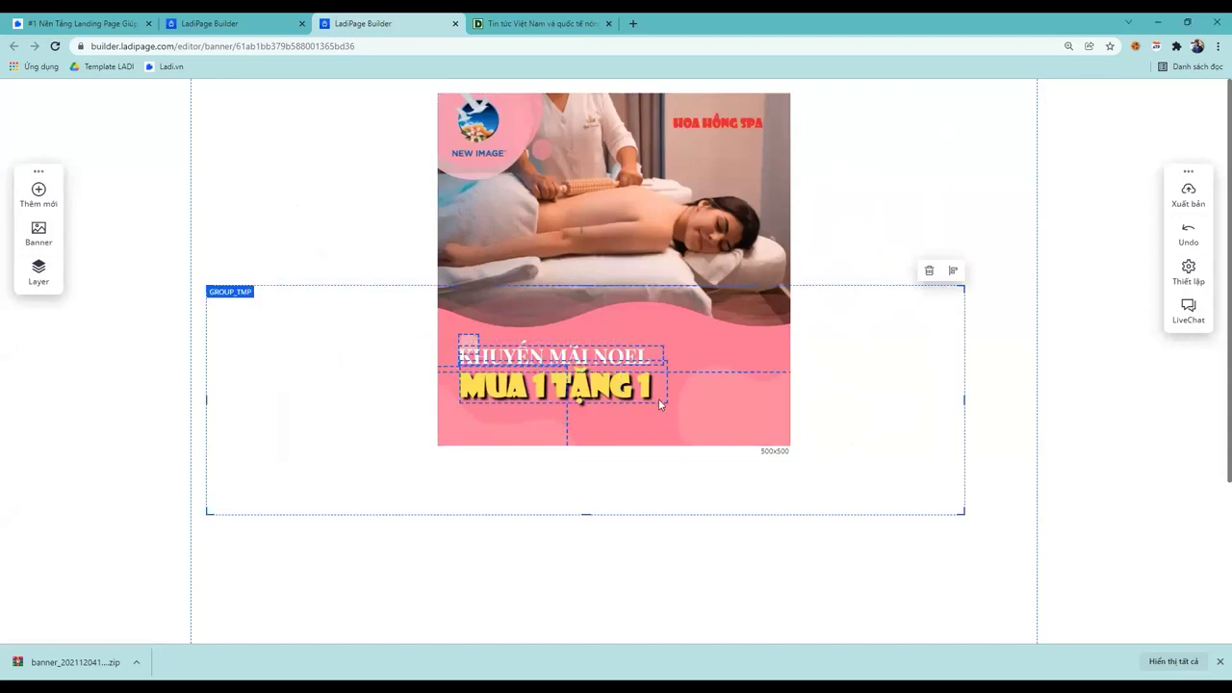
{"action": "left_click", "coordinate": [169, 487]}
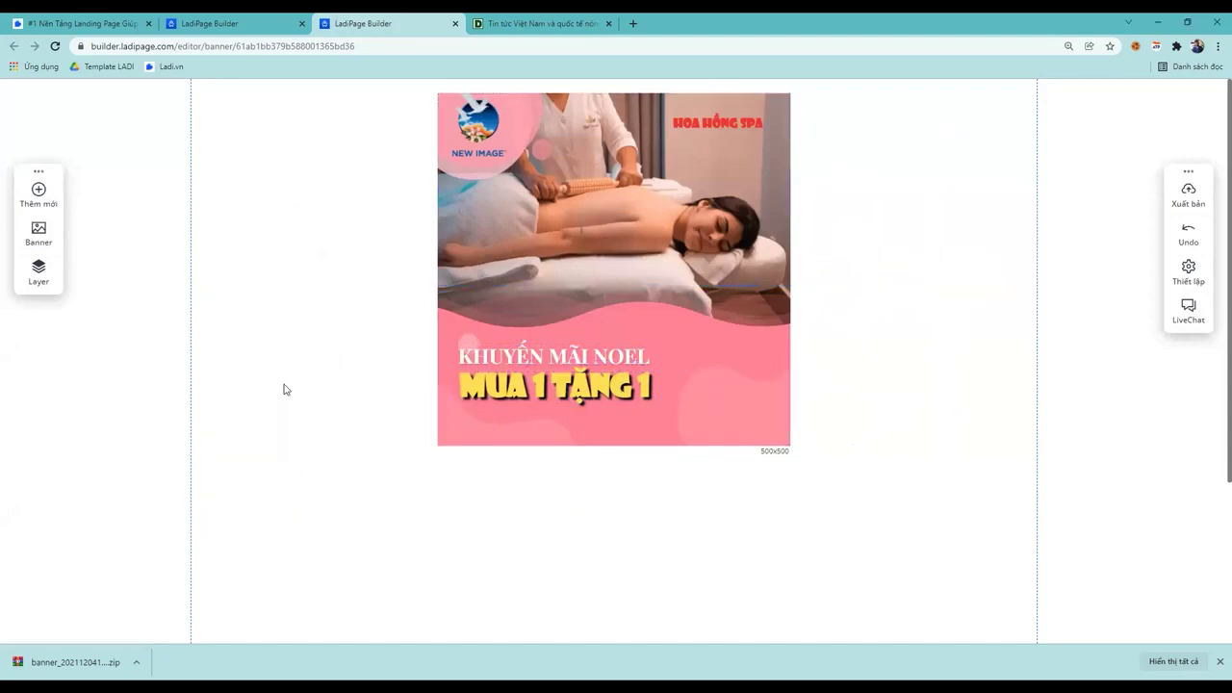
Add a new headline text beneath the "Mua 1 tặng 1" offer and enter the spa's street and city address in it
{"action": "left_click", "coordinate": [39, 196]}
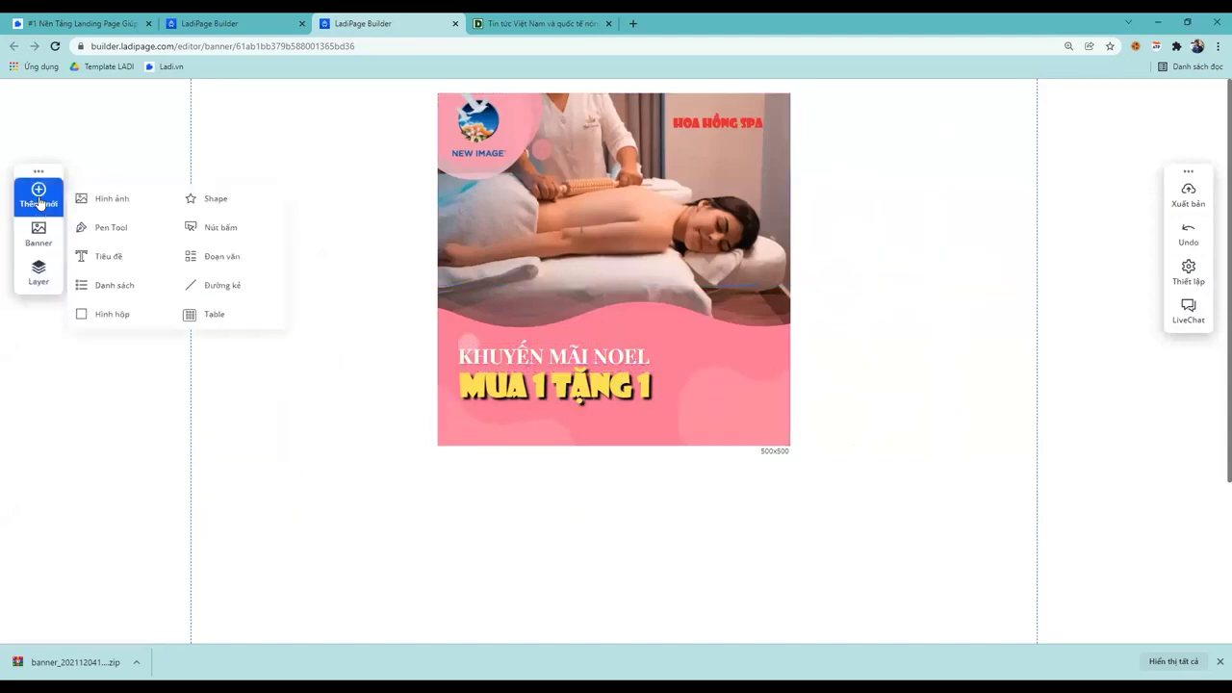
{"action": "left_click", "coordinate": [102, 257]}
{"action": "left_click_drag", "start_coordinate": [633, 362], "coordinate": [583, 413]}
{"action": "double_click", "coordinate": [585, 412]}
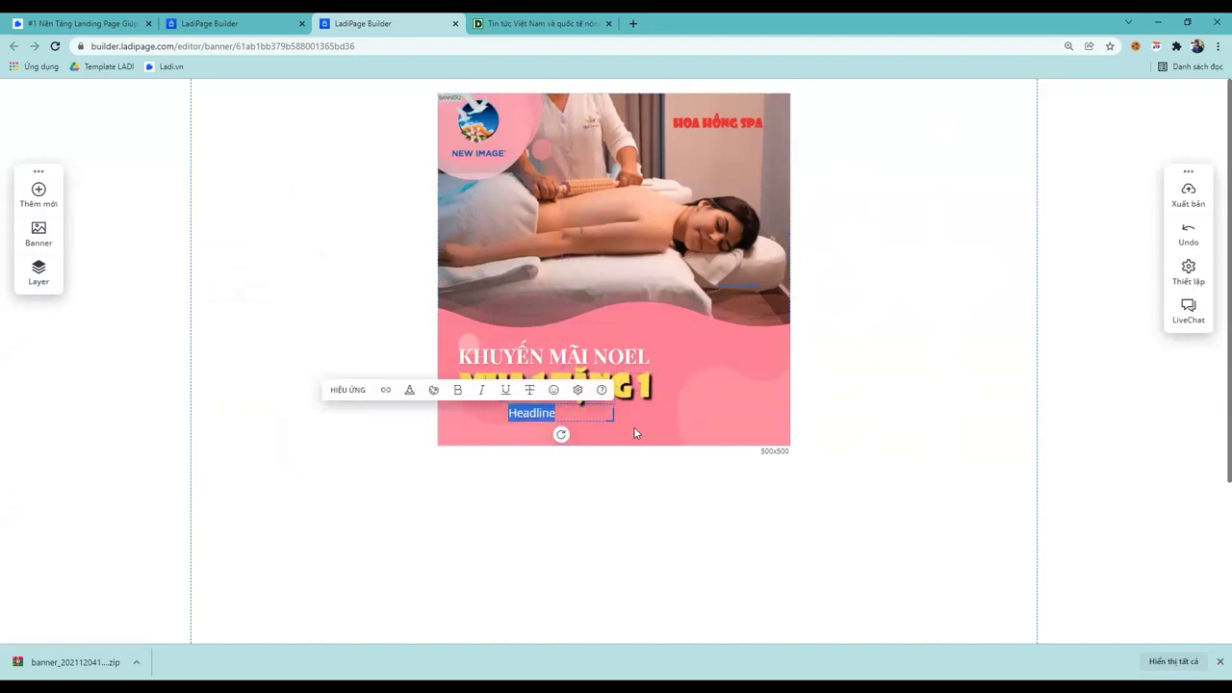
{"action": "type", "text": "Tăng"}
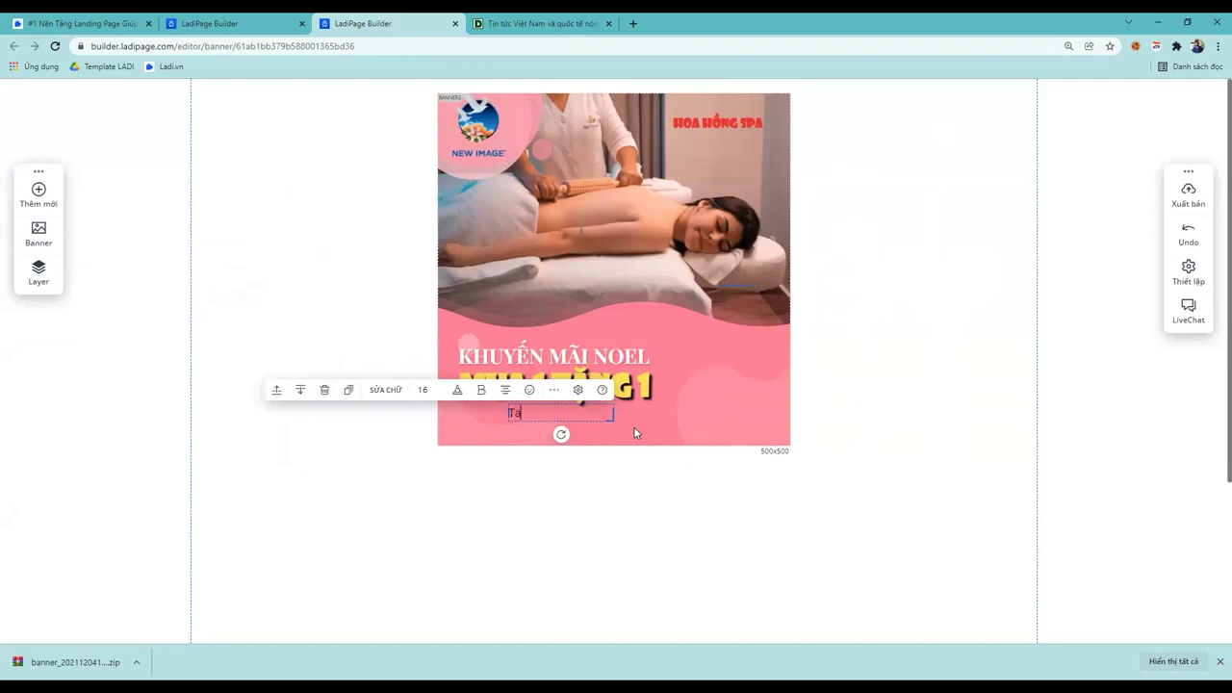
{"action": "type", "text": " Bạt Hỏ"}
{"action": "type", "text": "o - 1"}
{"action": "type", "text": "p"}
{"action": "type", "text": " Quy"}
{"action": "type", "text": " Nhơn"}
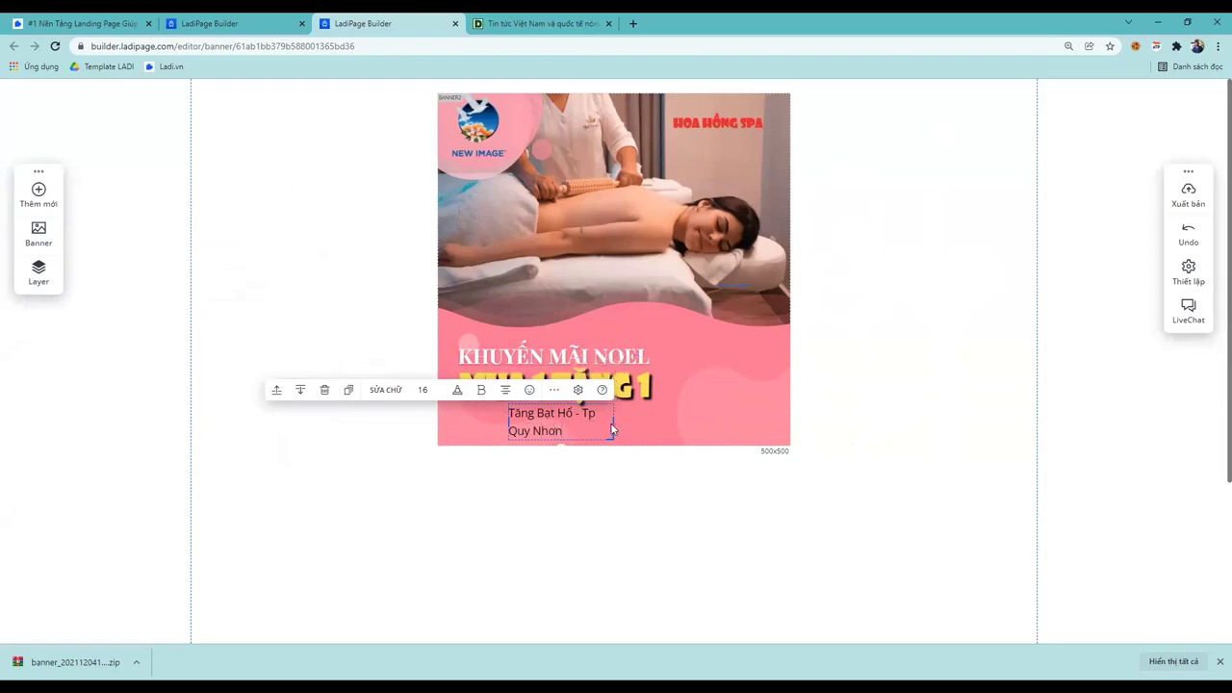
Widen the address text box so it fits on one line and shift it slightly left and down beneath the offer
{"action": "left_click_drag", "start_coordinate": [613, 420], "coordinate": [666, 420]}
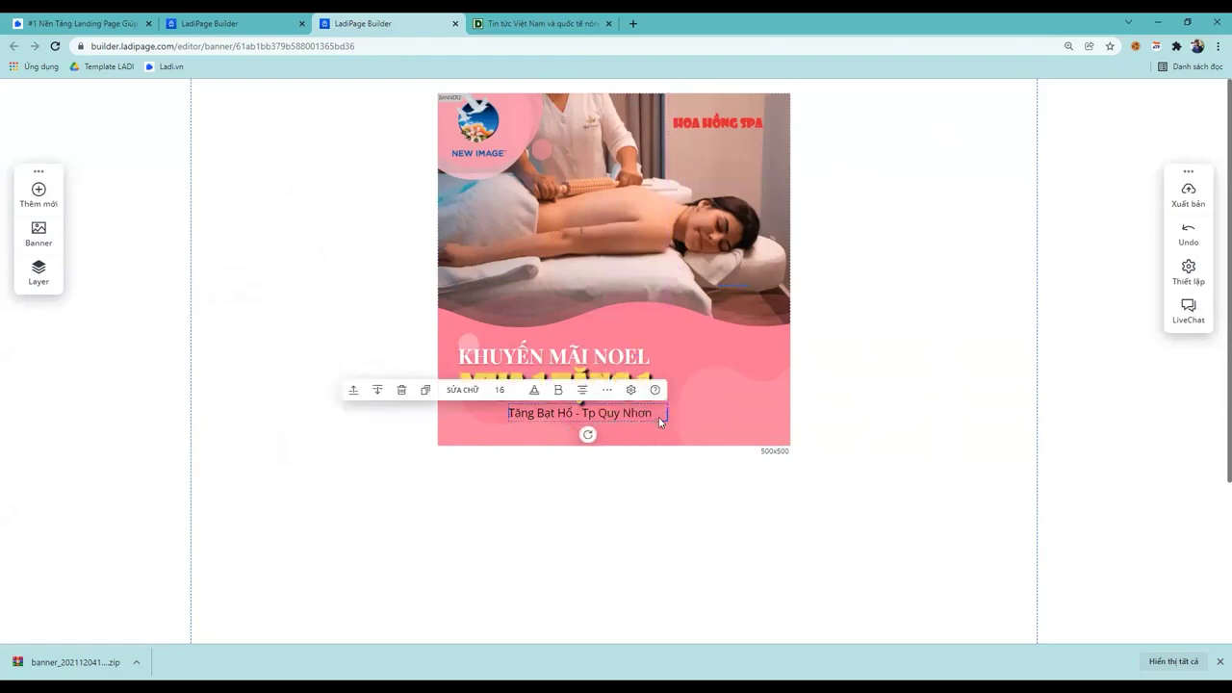
{"action": "left_click", "coordinate": [716, 416]}
{"action": "left_click", "coordinate": [537, 490]}
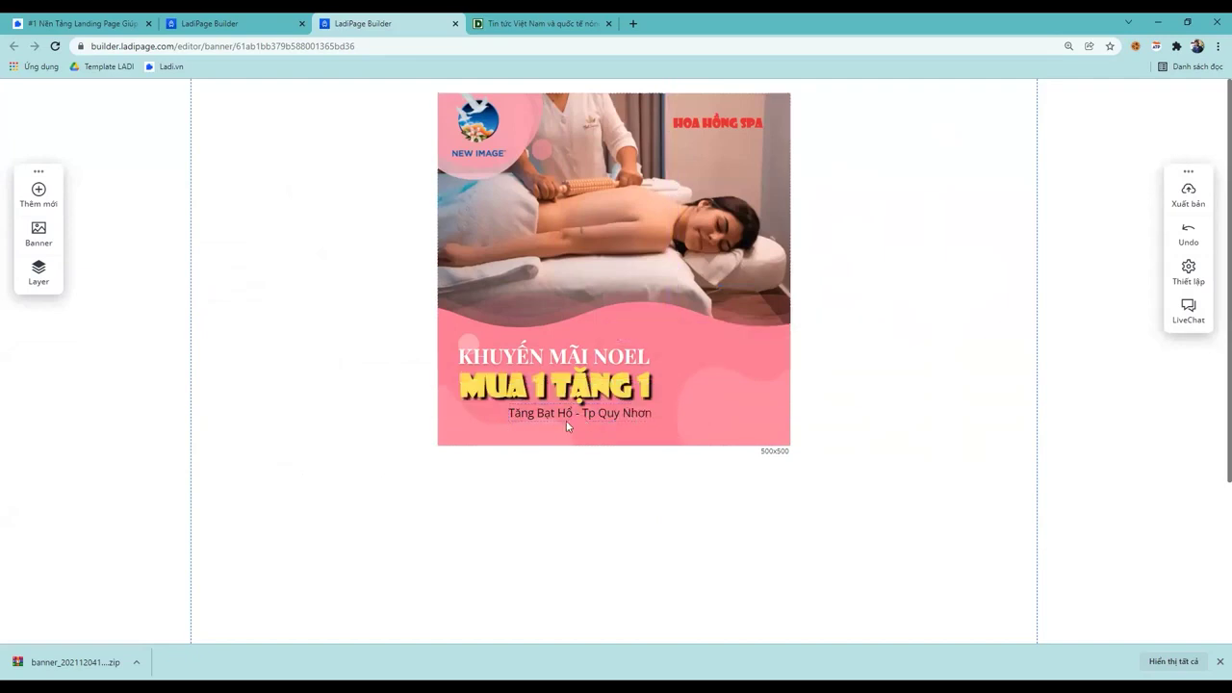
{"action": "left_click", "coordinate": [555, 422]}
{"action": "left_click_drag", "start_coordinate": [554, 421], "coordinate": [518, 425]}
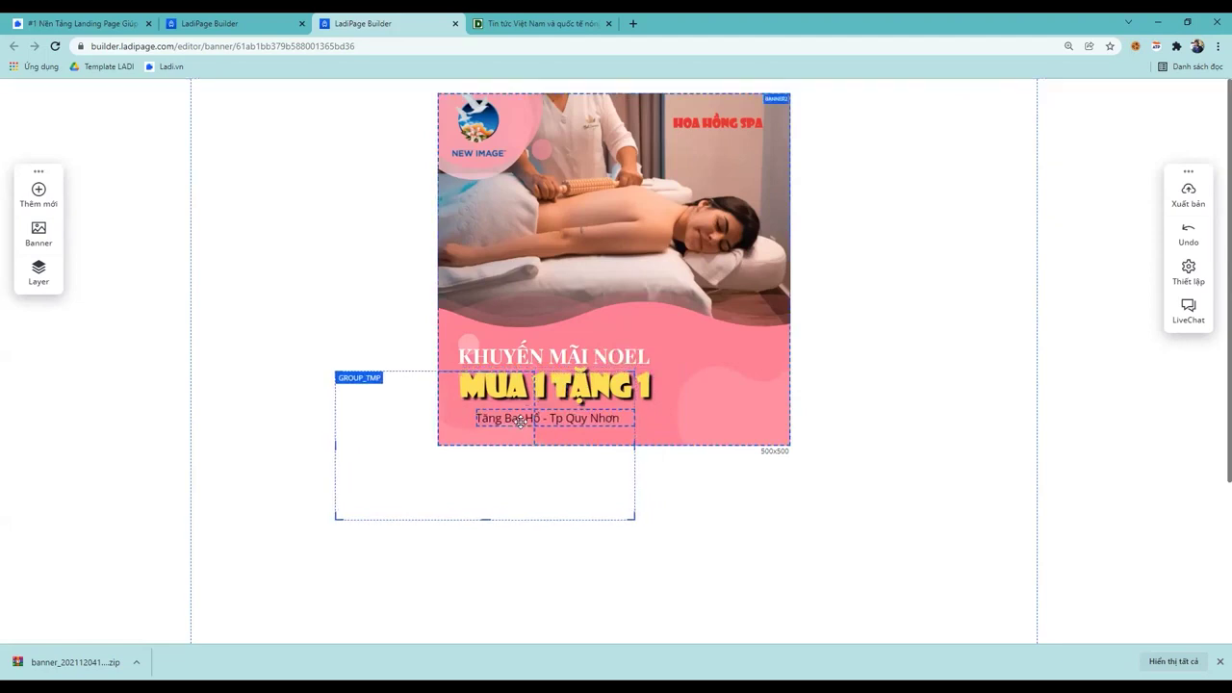
{"action": "left_click", "coordinate": [688, 494]}
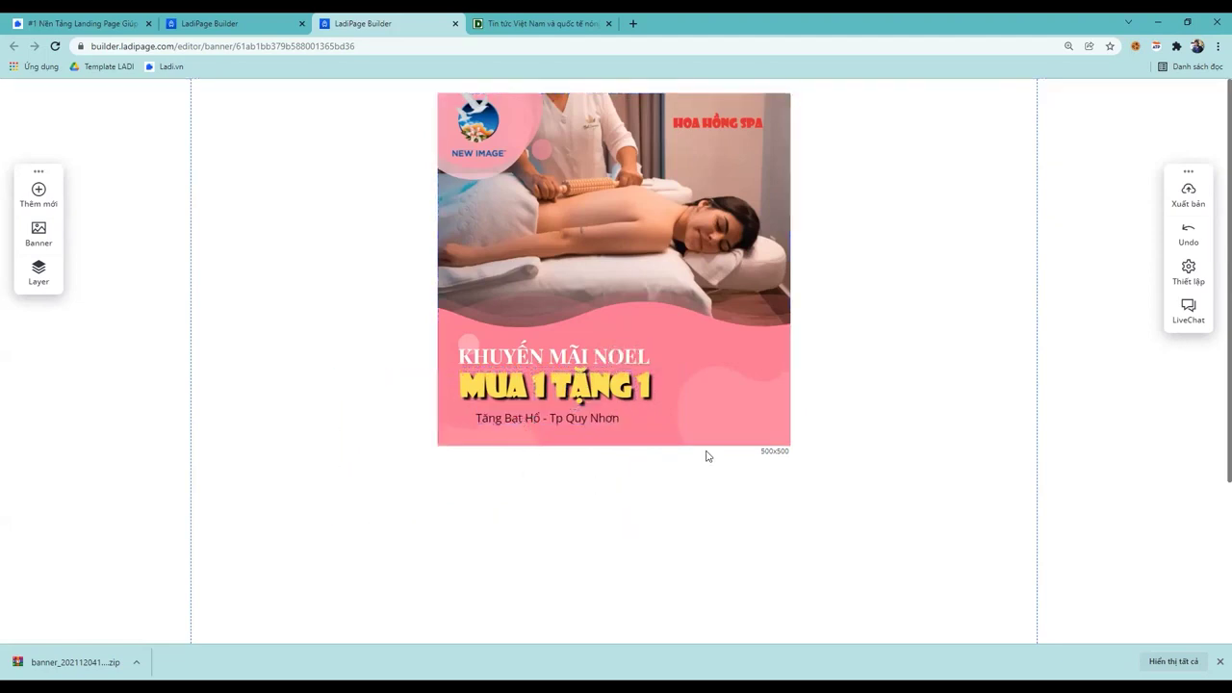
{"action": "left_click", "coordinate": [687, 235]}
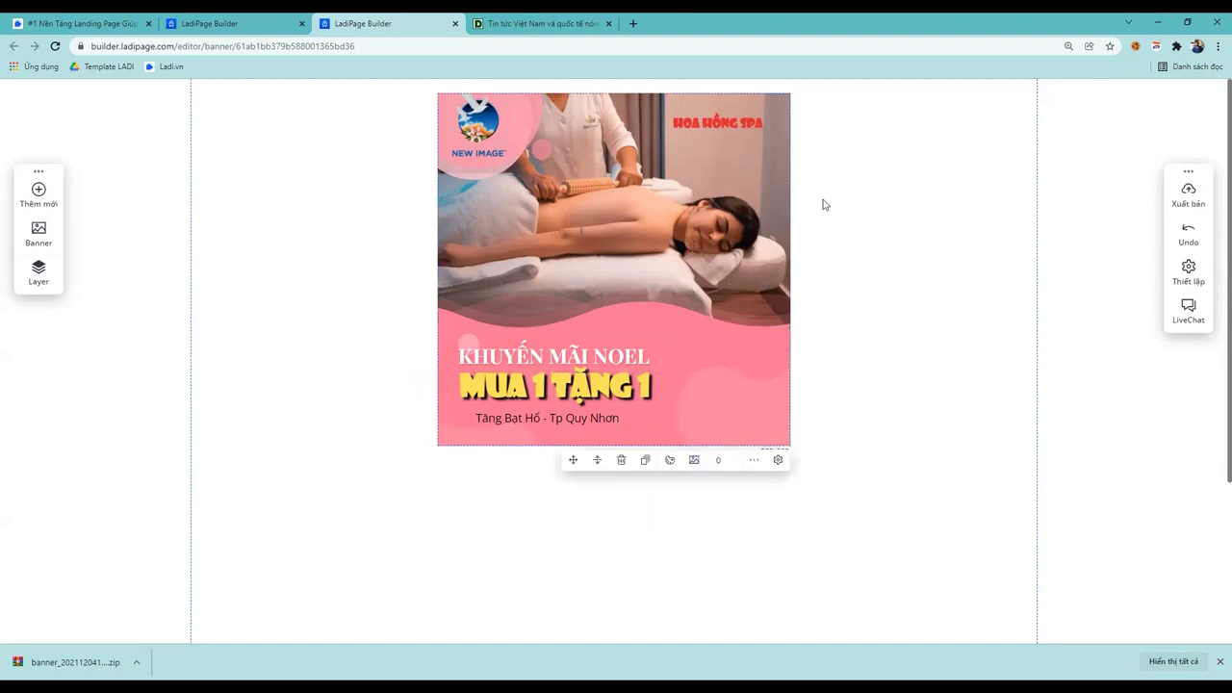
Try replacing the banner's massage photo with the night city picture anh-dep-viet-nam from the personal library, and undo the replacement
{"action": "left_click", "coordinate": [713, 237]}
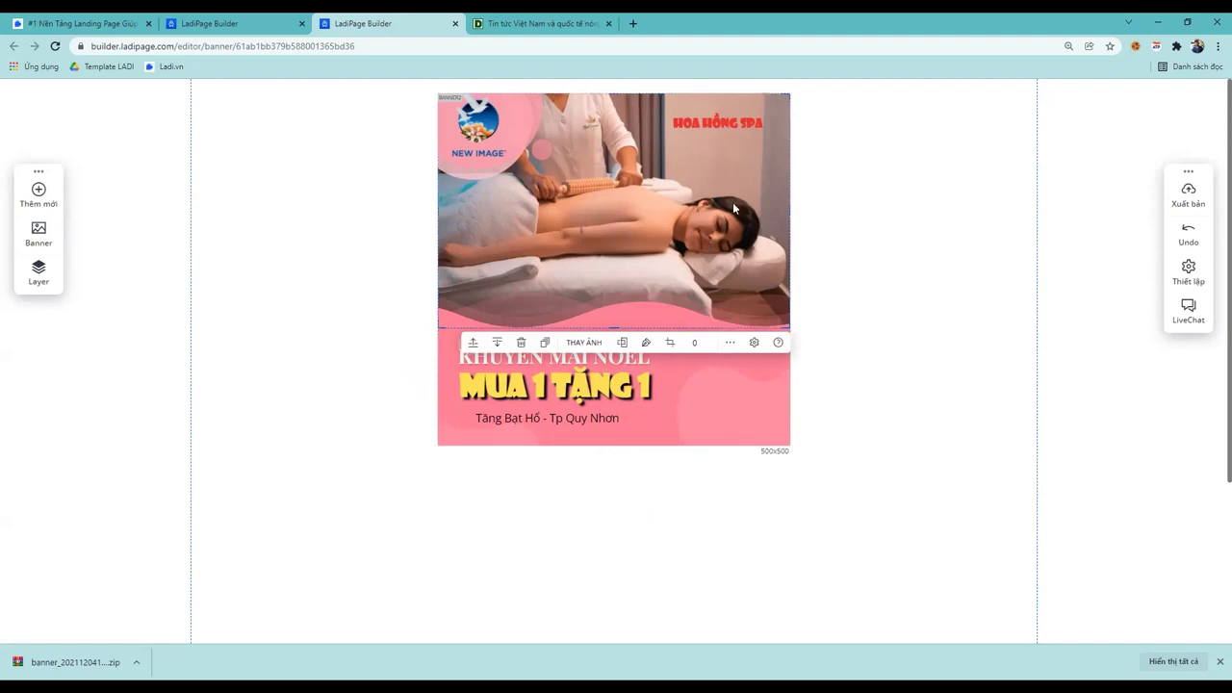
{"action": "double_click", "coordinate": [733, 207]}
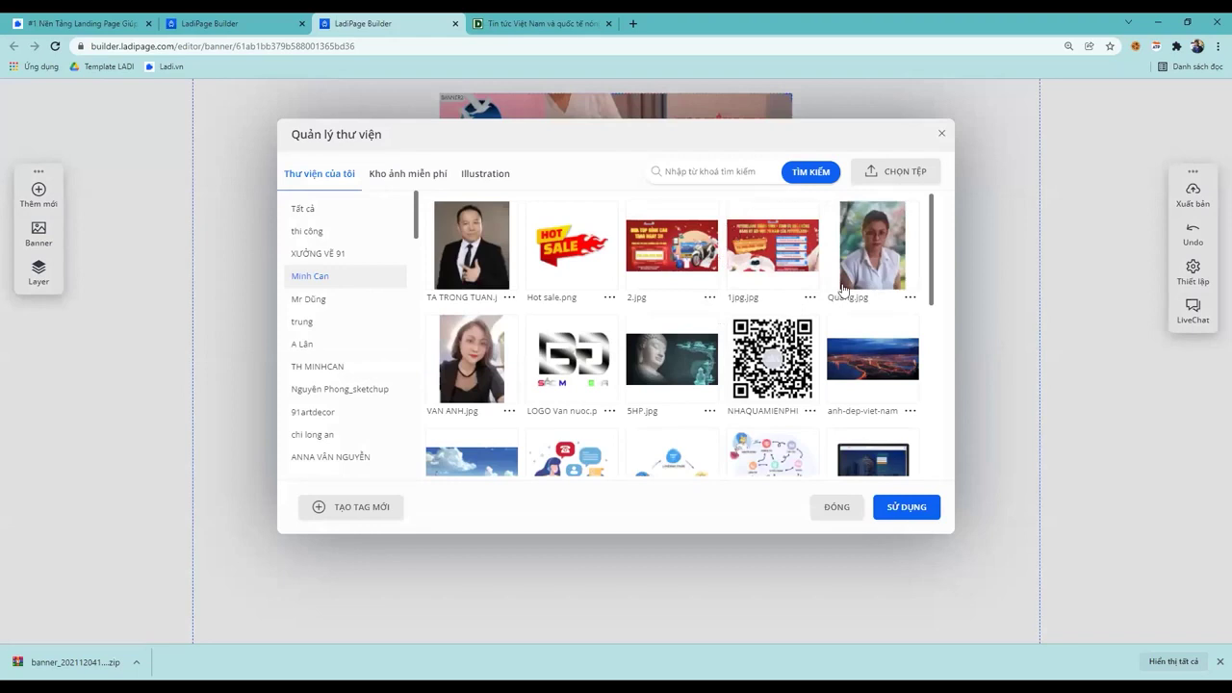
{"action": "left_click", "coordinate": [868, 374]}
{"action": "left_click", "coordinate": [907, 507]}
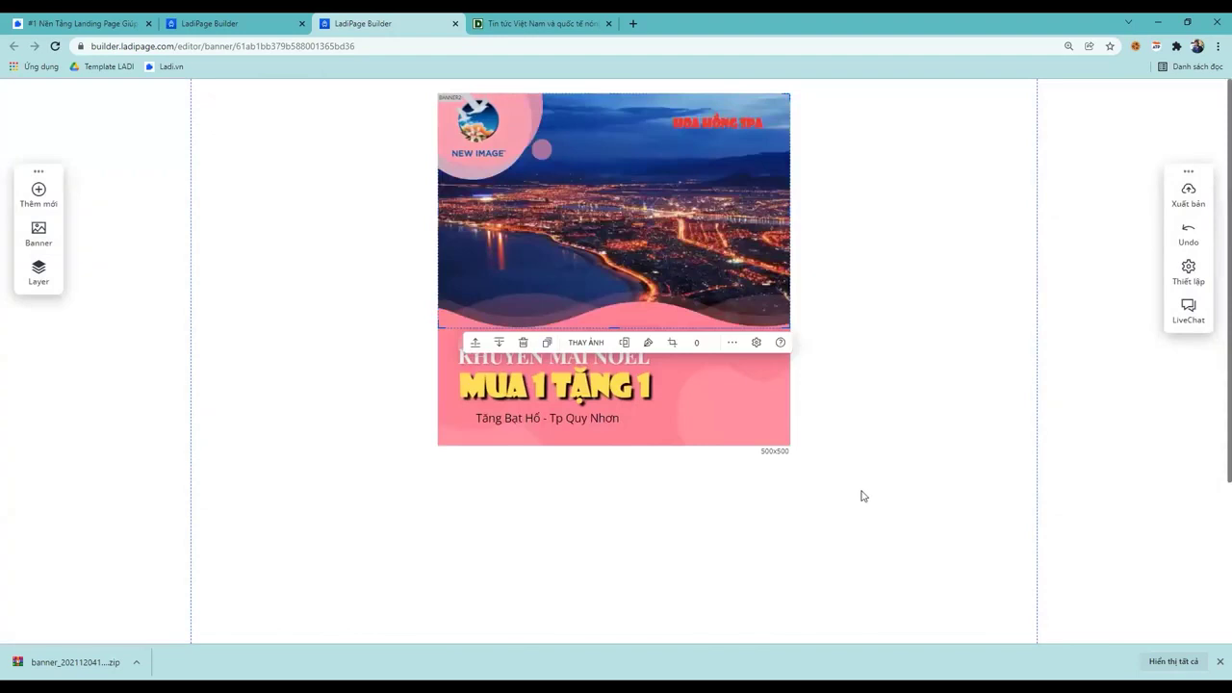
{"action": "key", "text": "ctrl+z"}
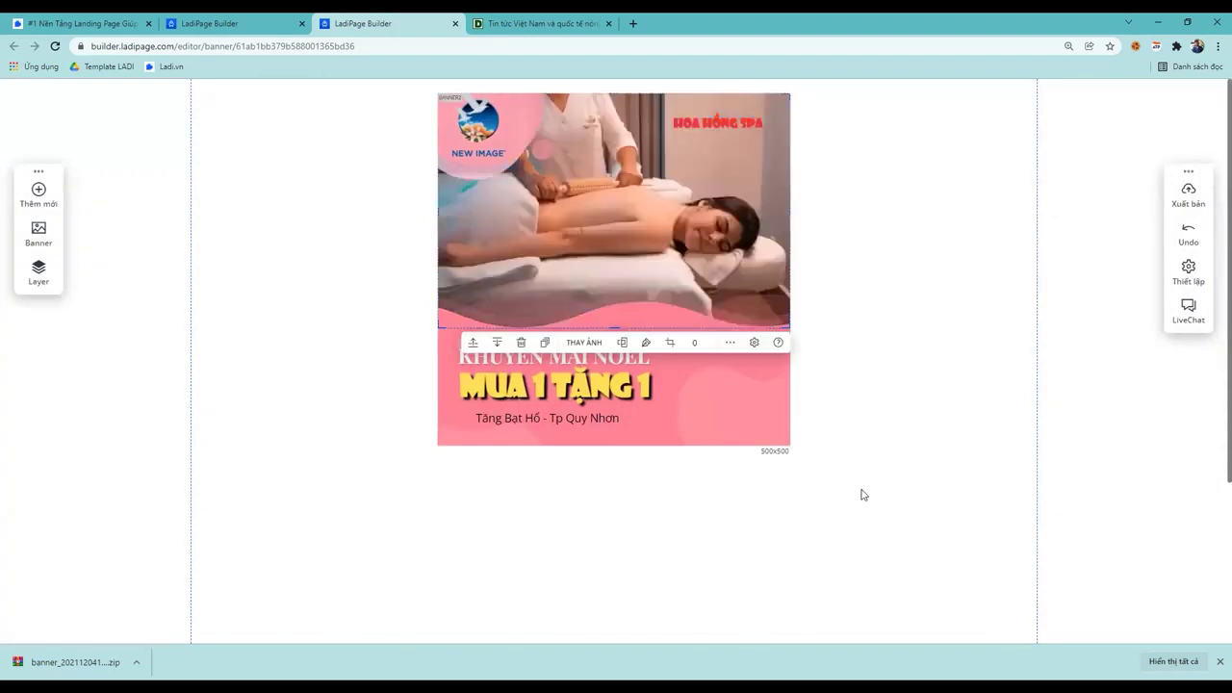
Reopen the image library for the massage photo and try swapping in the picture 1.jpg
{"action": "double_click", "coordinate": [710, 226]}
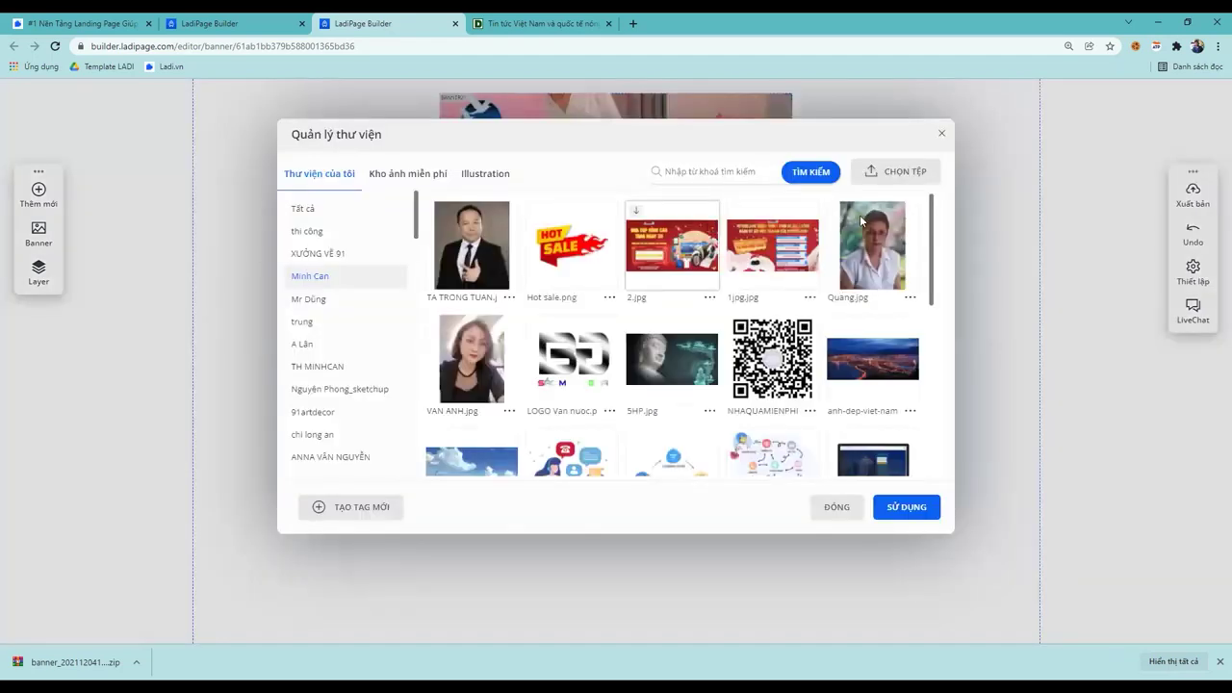
{"action": "left_click", "coordinate": [940, 137]}
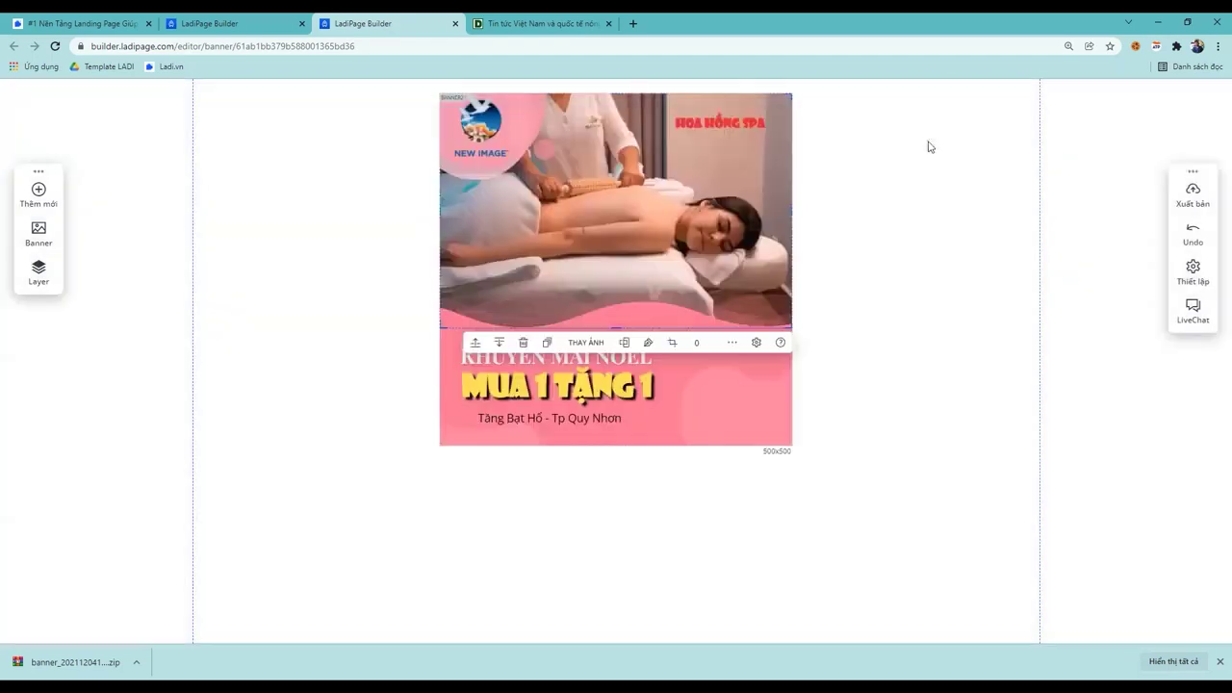
{"action": "left_click", "coordinate": [664, 185]}
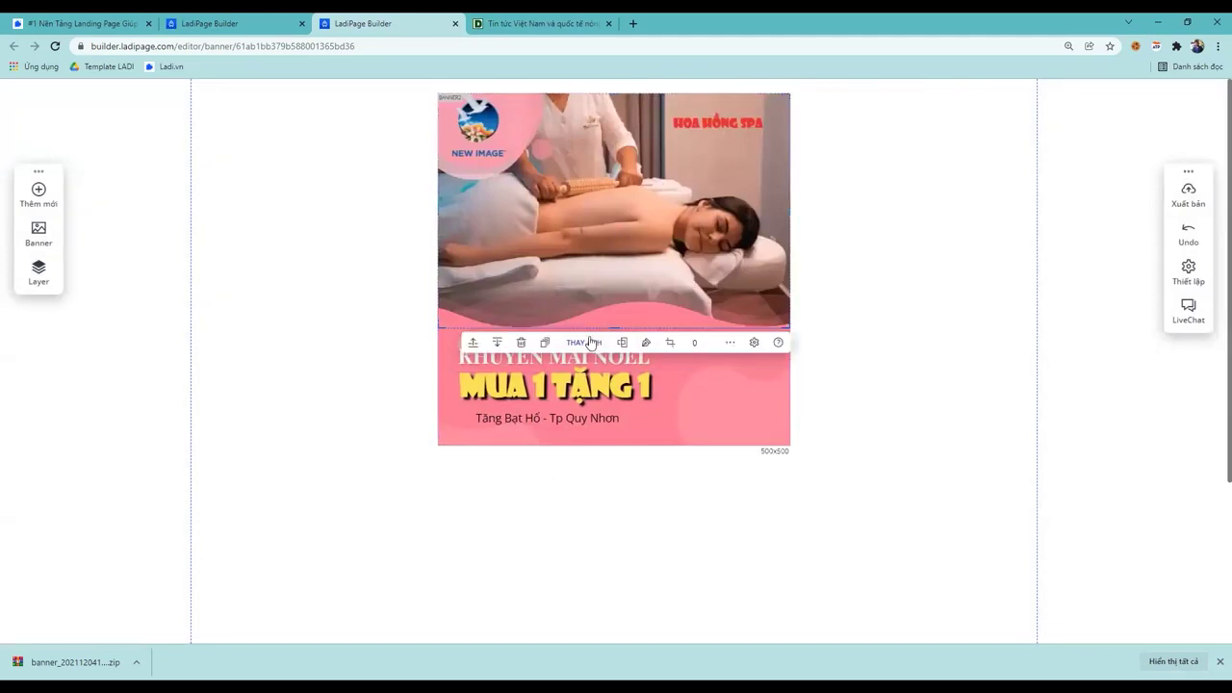
{"action": "left_click", "coordinate": [586, 343]}
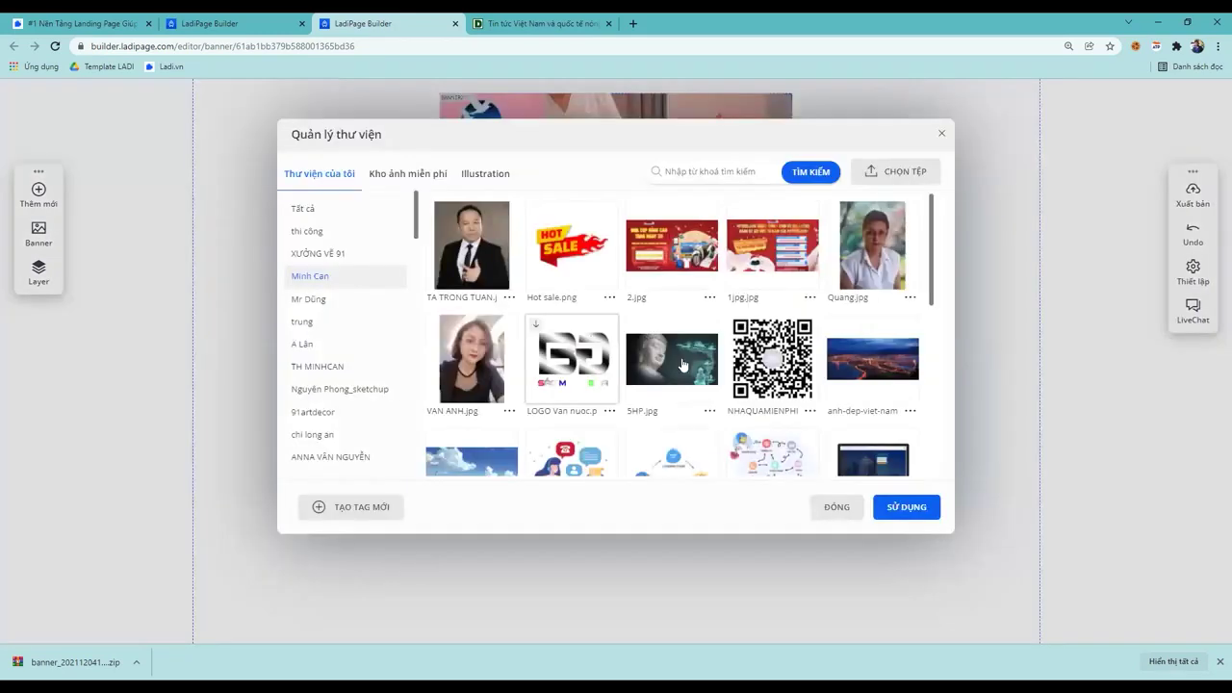
{"action": "scroll", "coordinate": [682, 366], "scroll_direction": "down", "scroll_amount": 6}
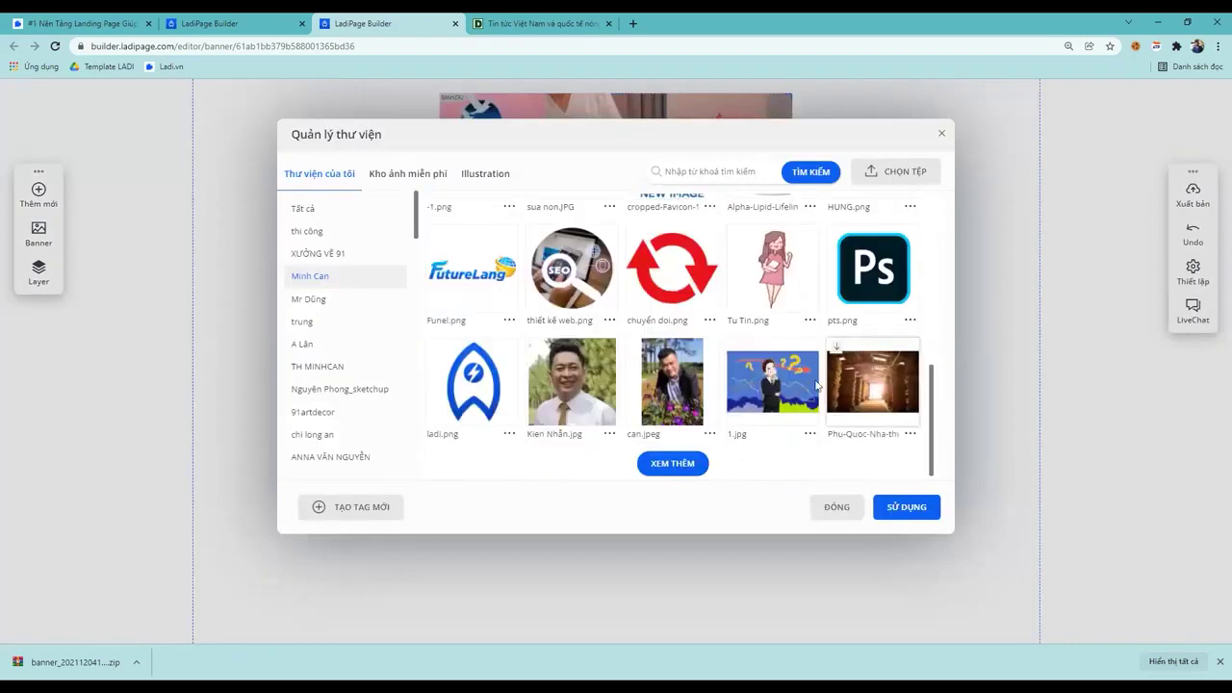
{"action": "left_click", "coordinate": [781, 387]}
{"action": "left_click", "coordinate": [888, 508]}
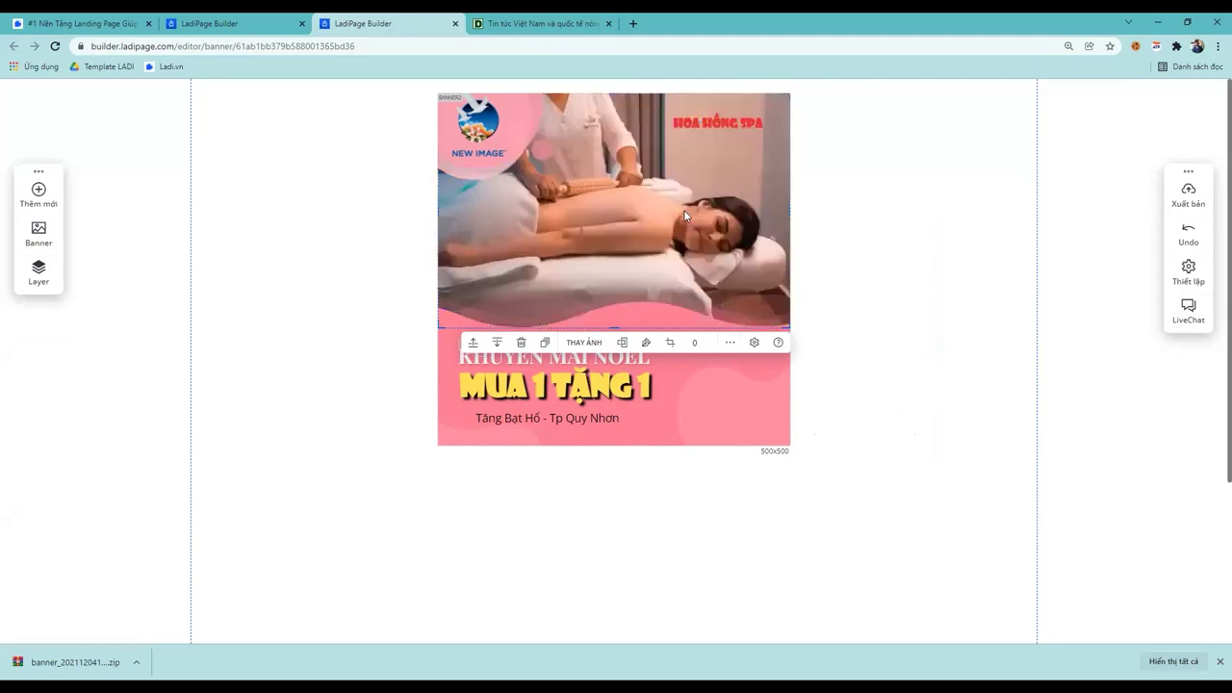
Select the banner's photo, wave shape and text elements together and nudge them slightly left
{"action": "left_click", "coordinate": [843, 210]}
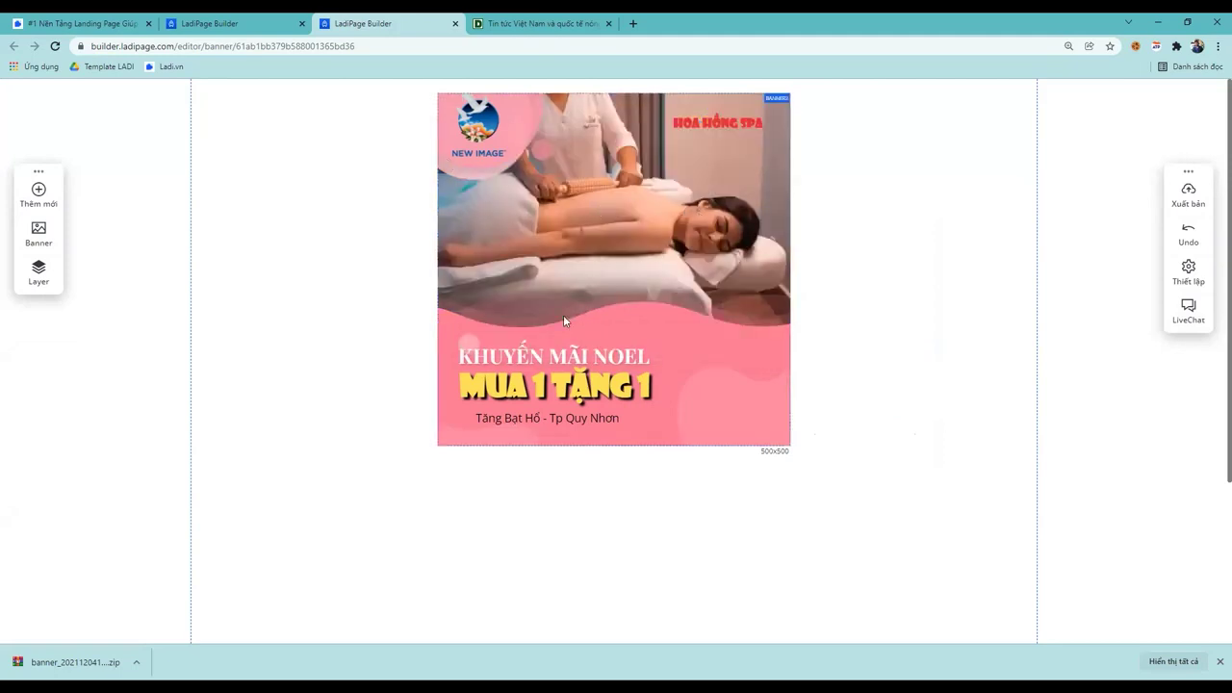
{"action": "left_click", "coordinate": [568, 426]}
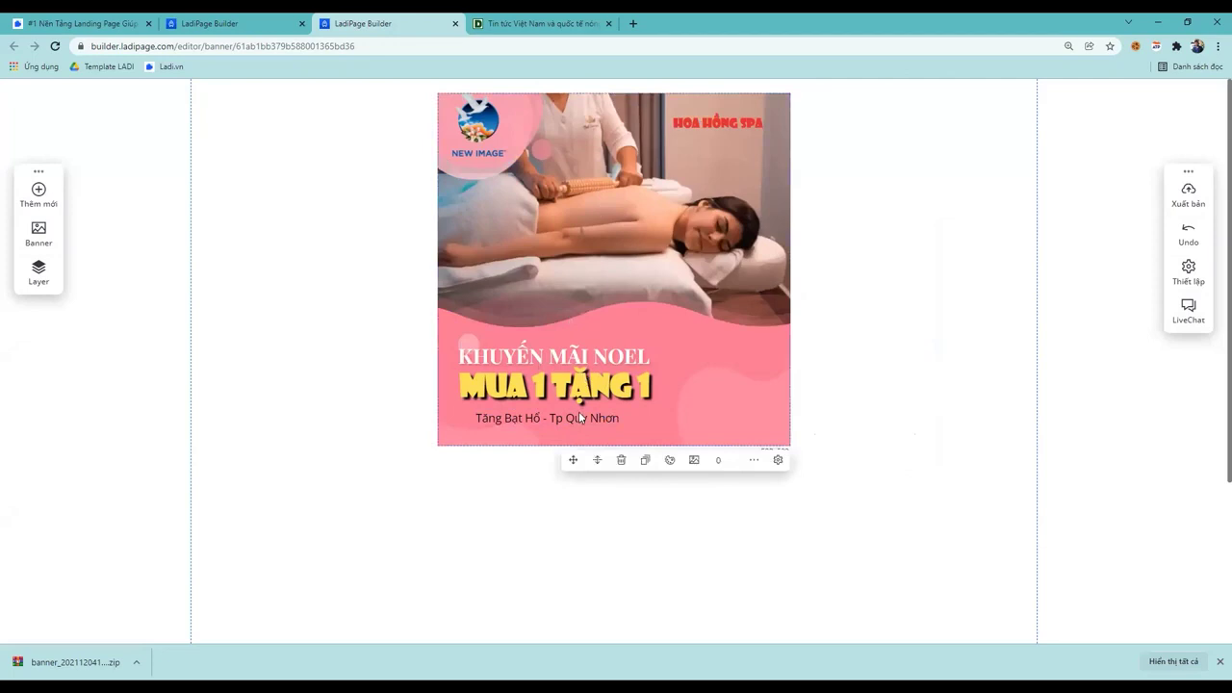
{"action": "left_click_drag", "start_coordinate": [340, 320], "coordinate": [620, 414]}
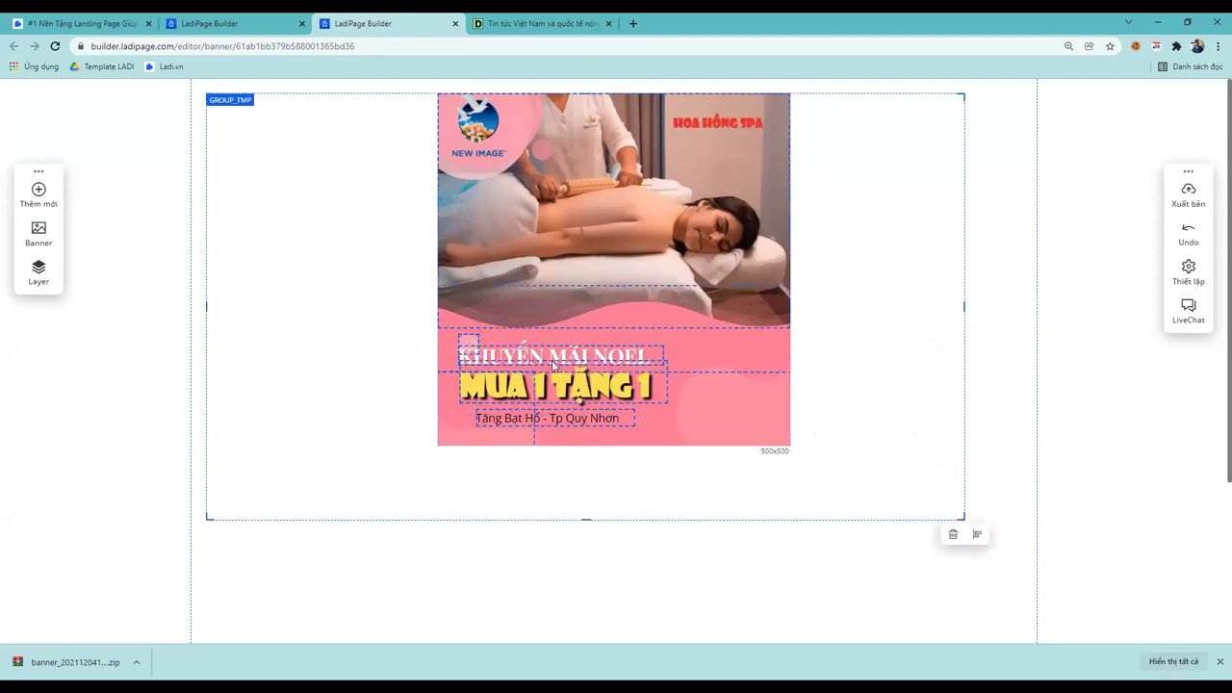
{"action": "left_click_drag", "start_coordinate": [527, 504], "coordinate": [525, 504]}
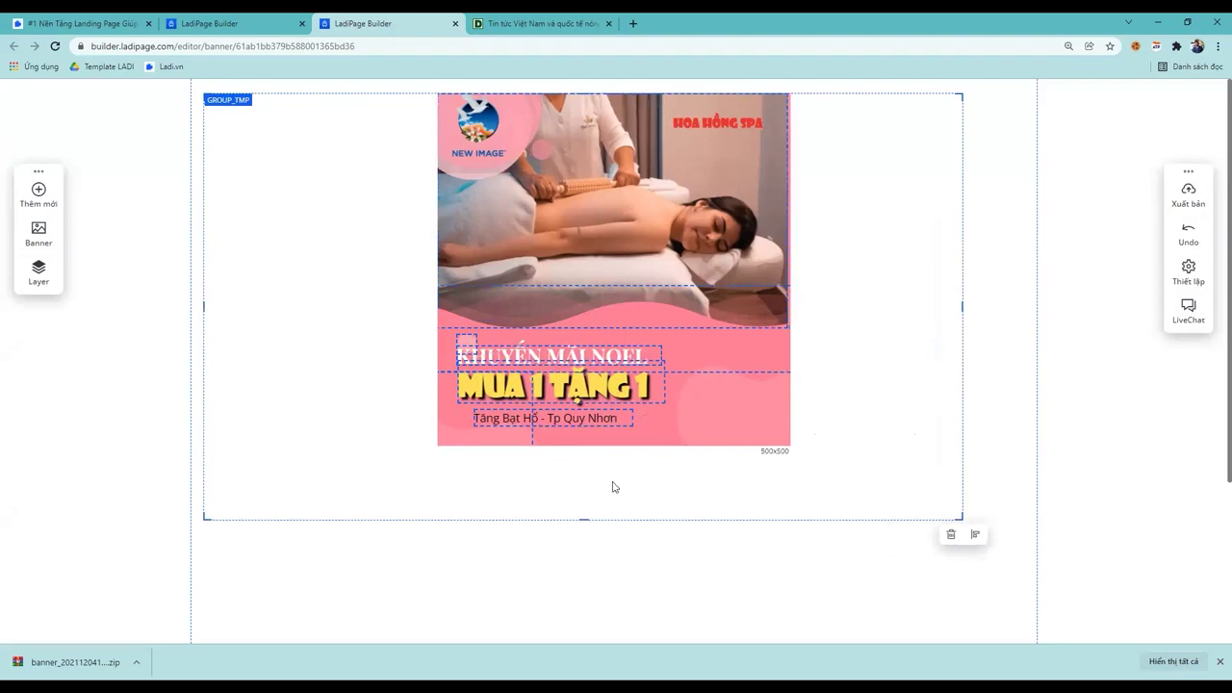
{"action": "left_click", "coordinate": [623, 562]}
Try selecting the KHUYẾN MÃI NOEL, Mua 1 tặng 1 and address texts together as one temporary group
{"action": "left_click", "coordinate": [565, 418]}
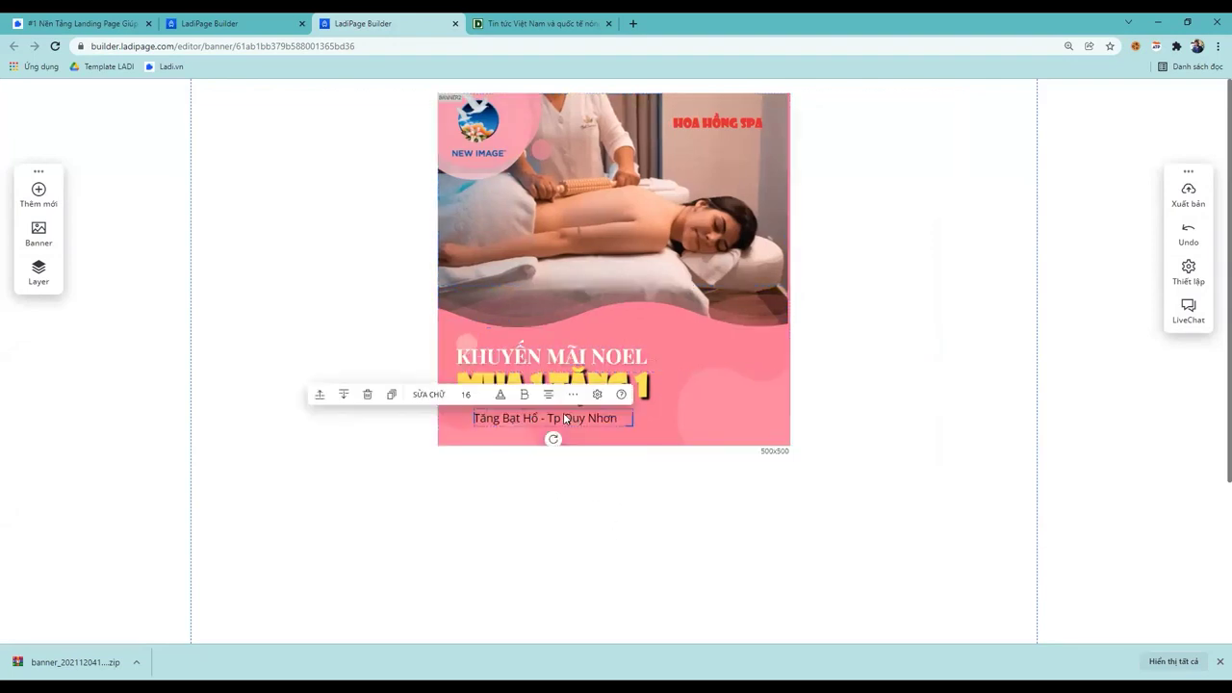
{"action": "left_click", "coordinate": [607, 384]}
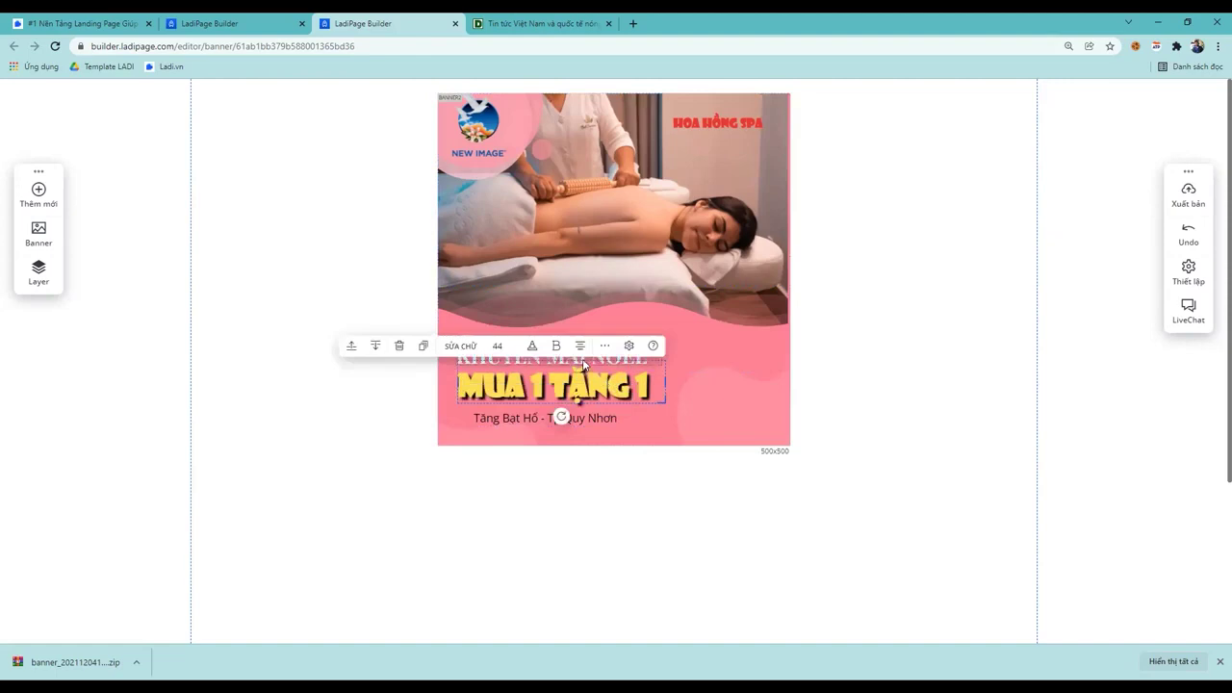
{"action": "left_click", "coordinate": [584, 364], "text": "shift"}
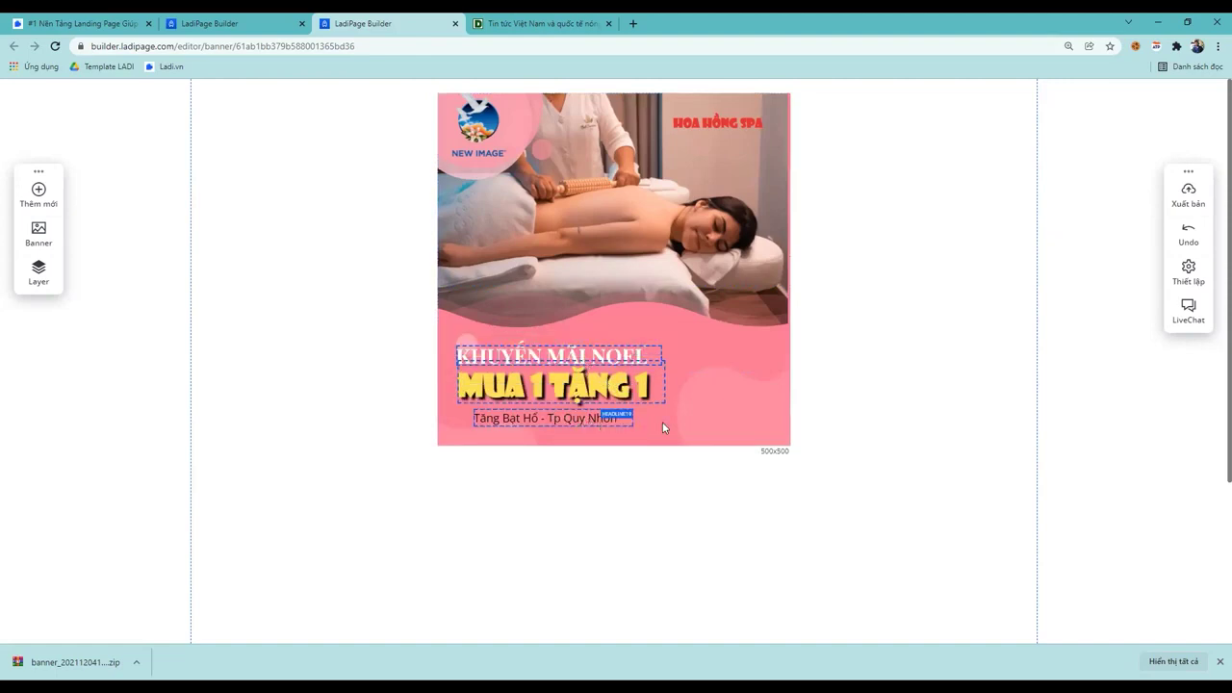
{"action": "left_click", "coordinate": [587, 420], "text": "shift"}
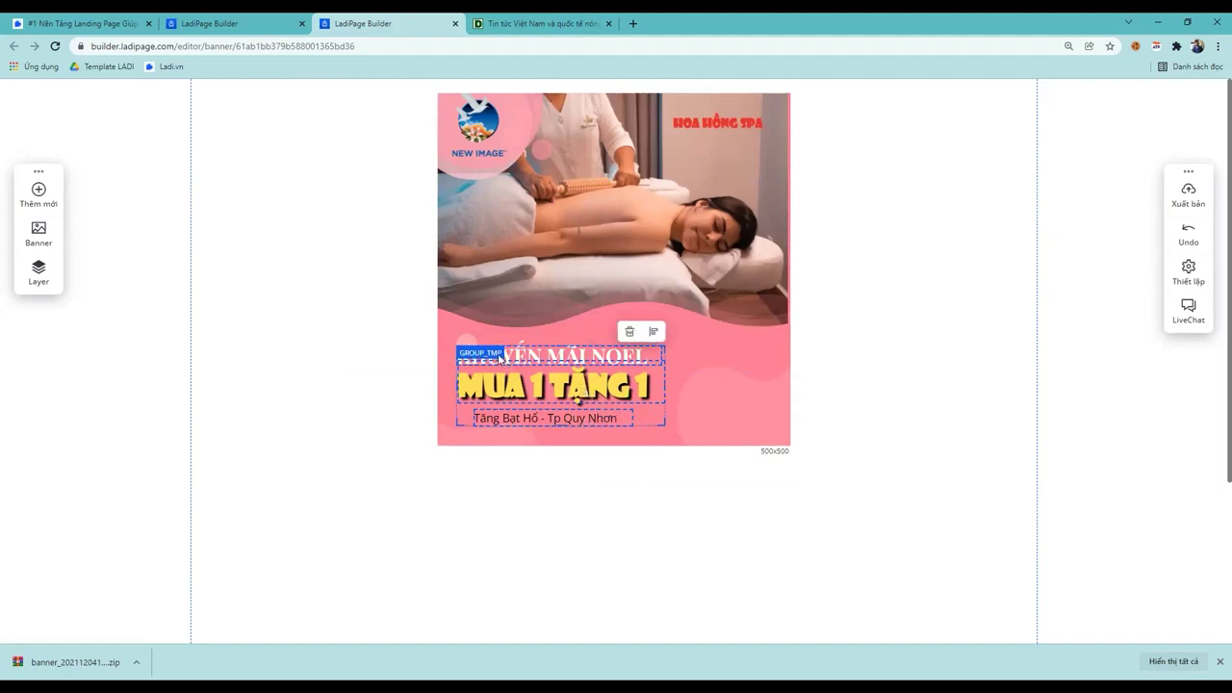
{"action": "right_click", "coordinate": [611, 375]}
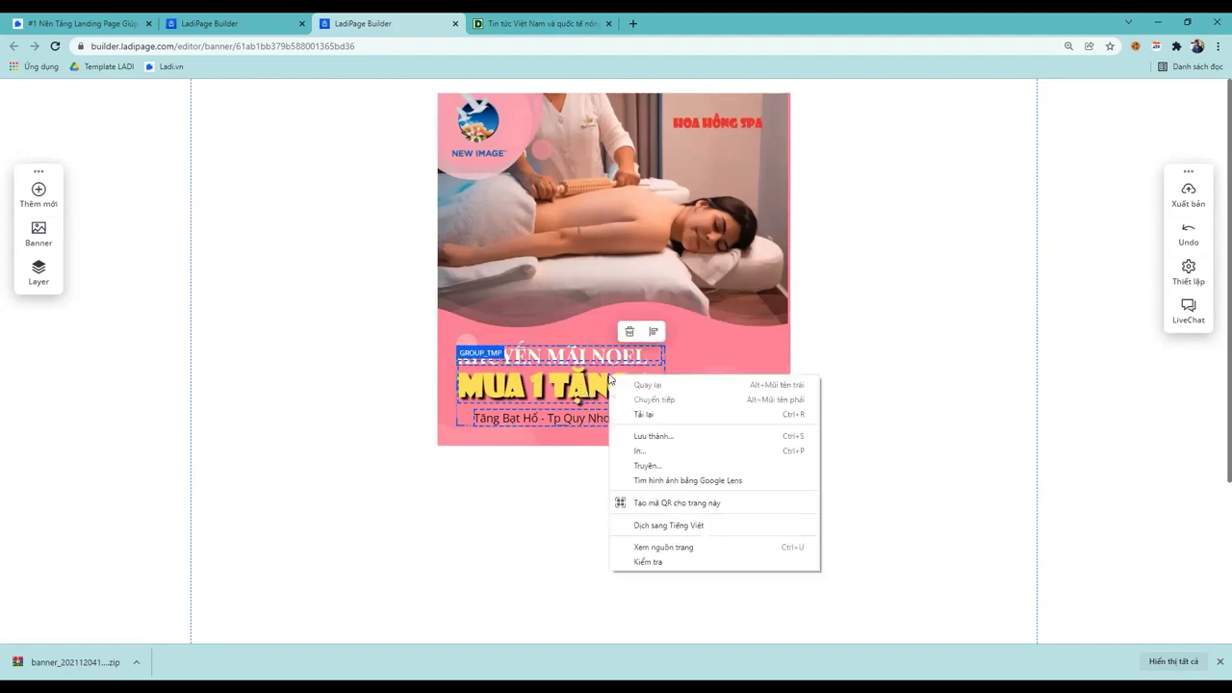
{"action": "left_click", "coordinate": [578, 385]}
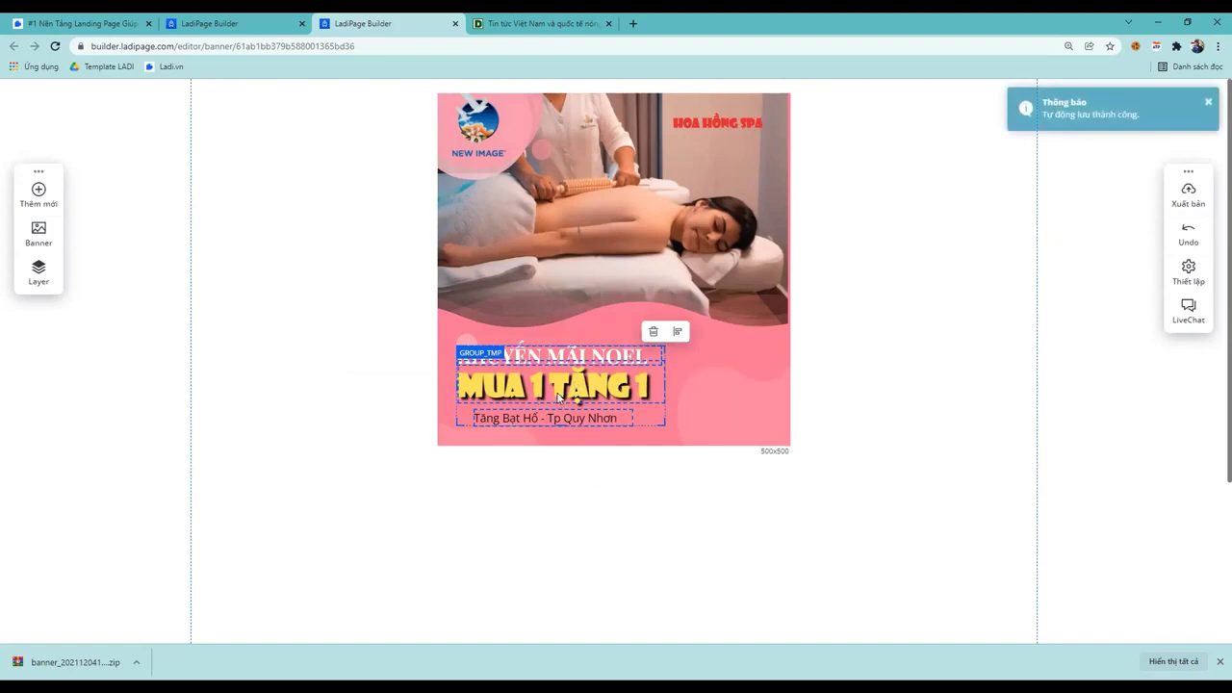
{"action": "left_click", "coordinate": [530, 473]}
Move the address line slightly up and right, closer beneath the "Mua 1 tặng 1" offer
{"action": "left_click", "coordinate": [556, 402]}
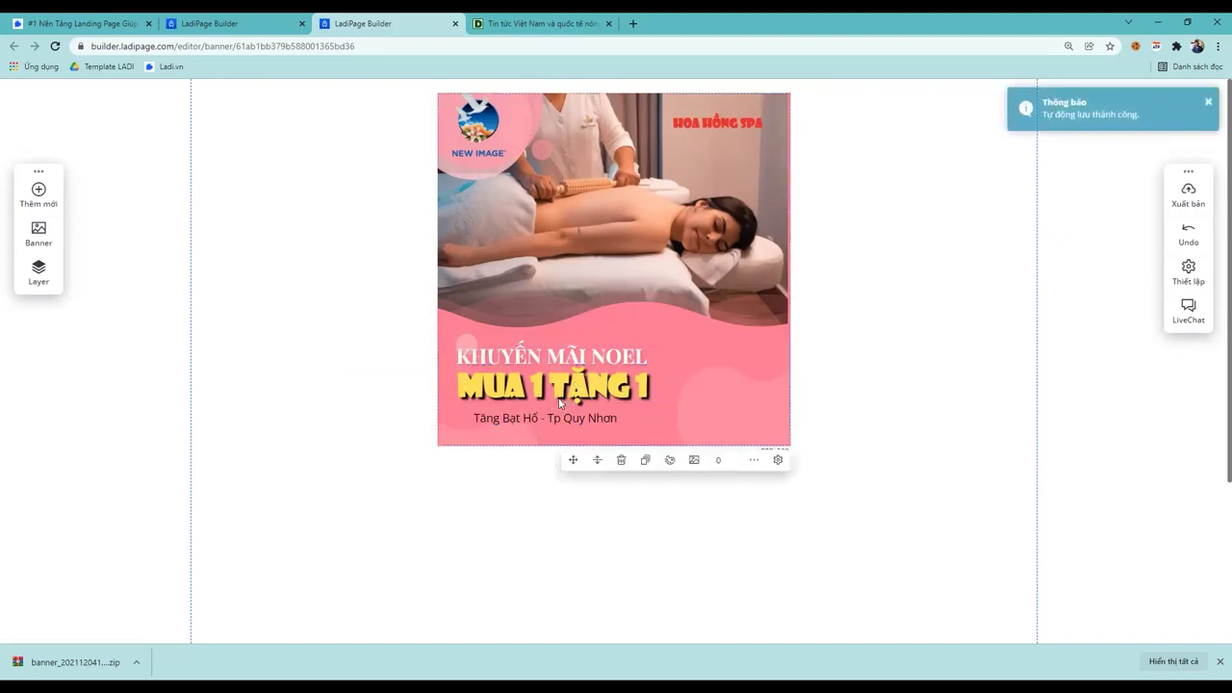
{"action": "left_click", "coordinate": [560, 417]}
{"action": "left_click_drag", "start_coordinate": [563, 417], "coordinate": [564, 412]}
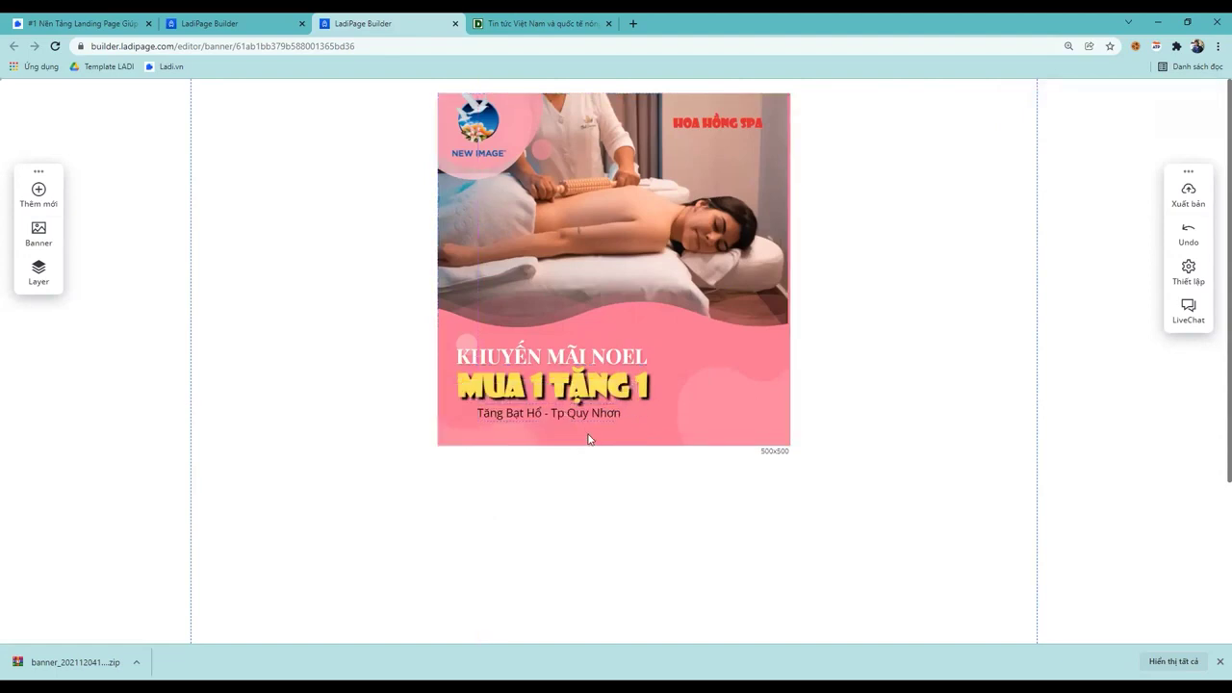
Select the headline, offer and address texts together, look over the alignment options for them, and clear the selection
{"action": "left_click", "coordinate": [575, 364]}
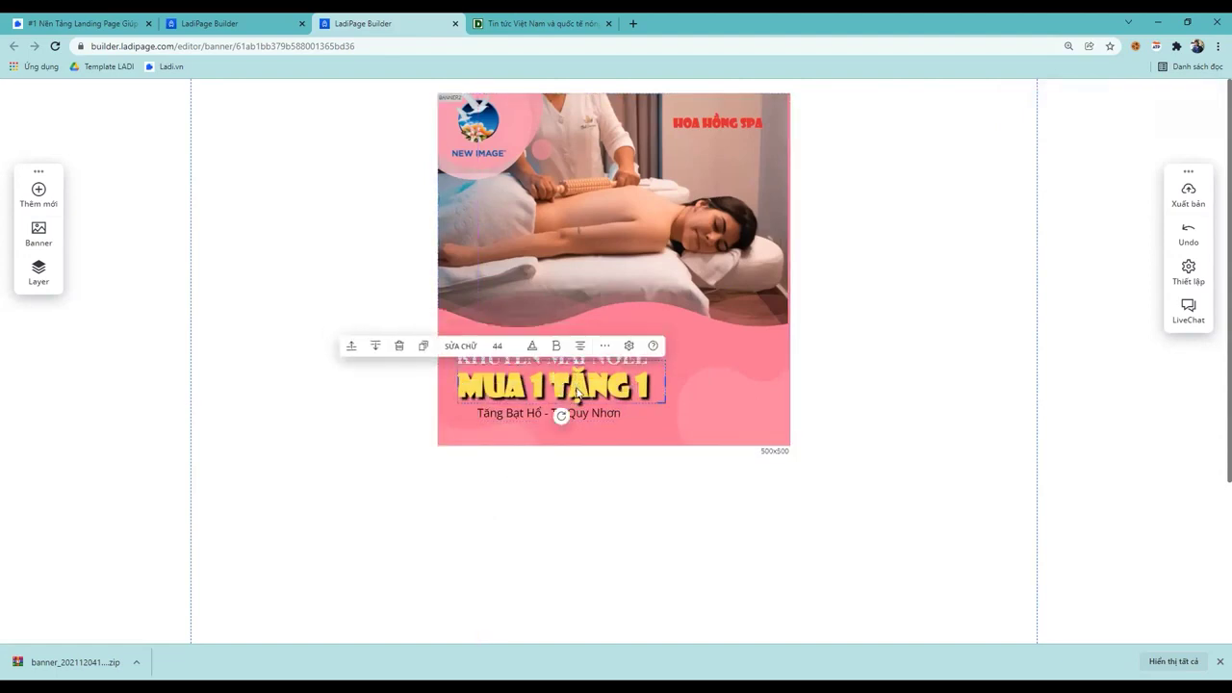
{"action": "left_click", "coordinate": [578, 413]}
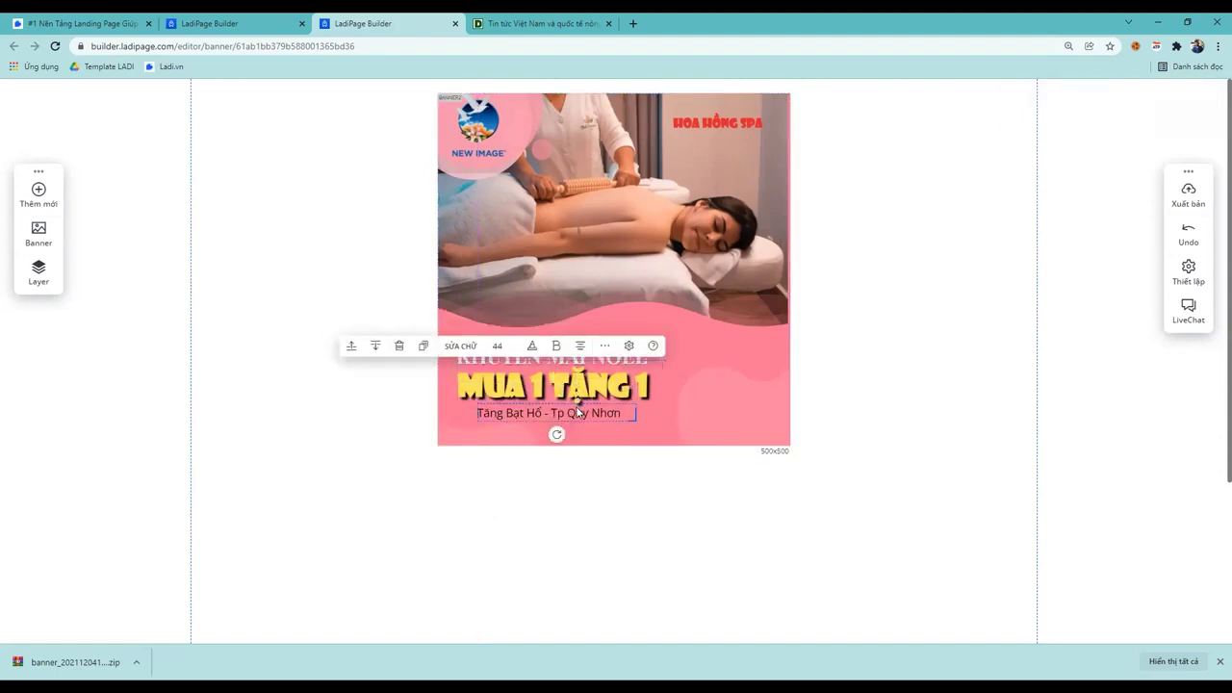
{"action": "left_click", "coordinate": [470, 377]}
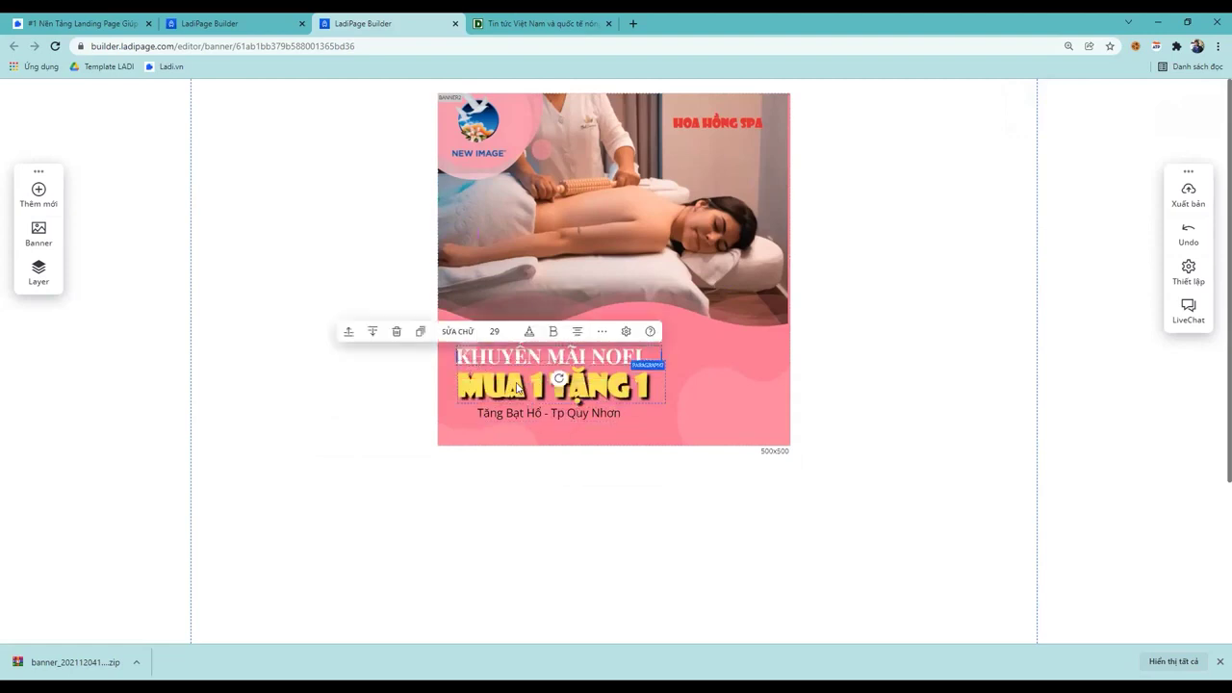
{"action": "left_click", "coordinate": [517, 387]}
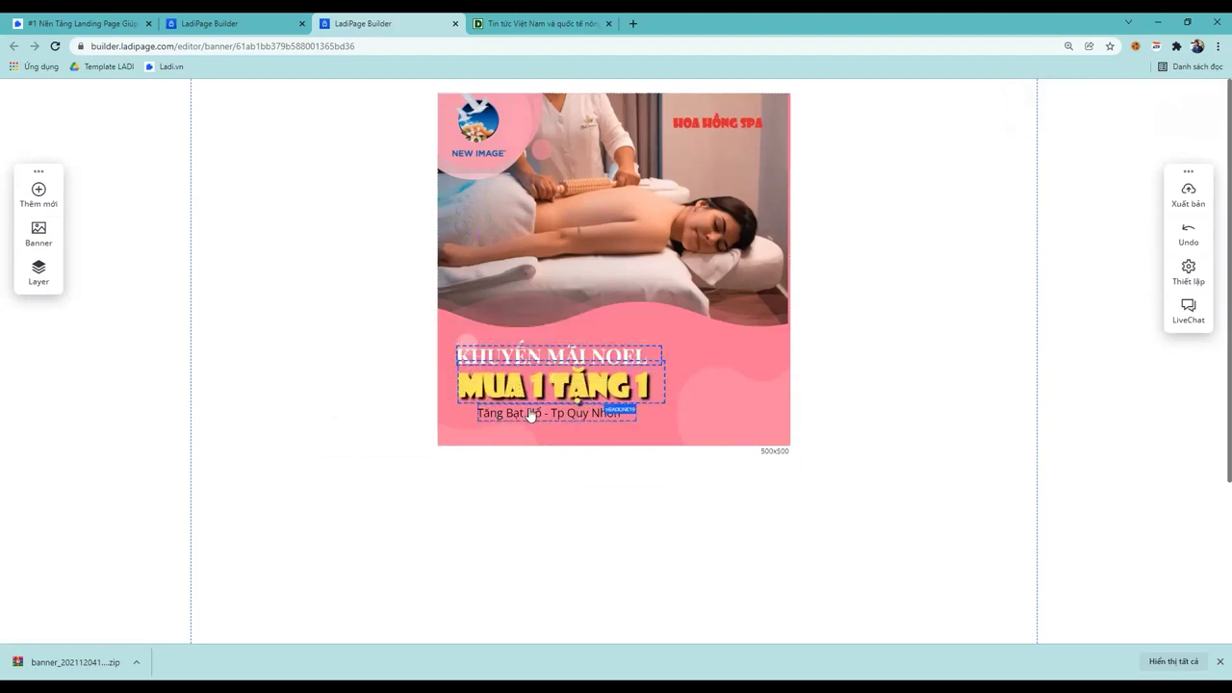
{"action": "left_click", "coordinate": [606, 414], "text": "shift"}
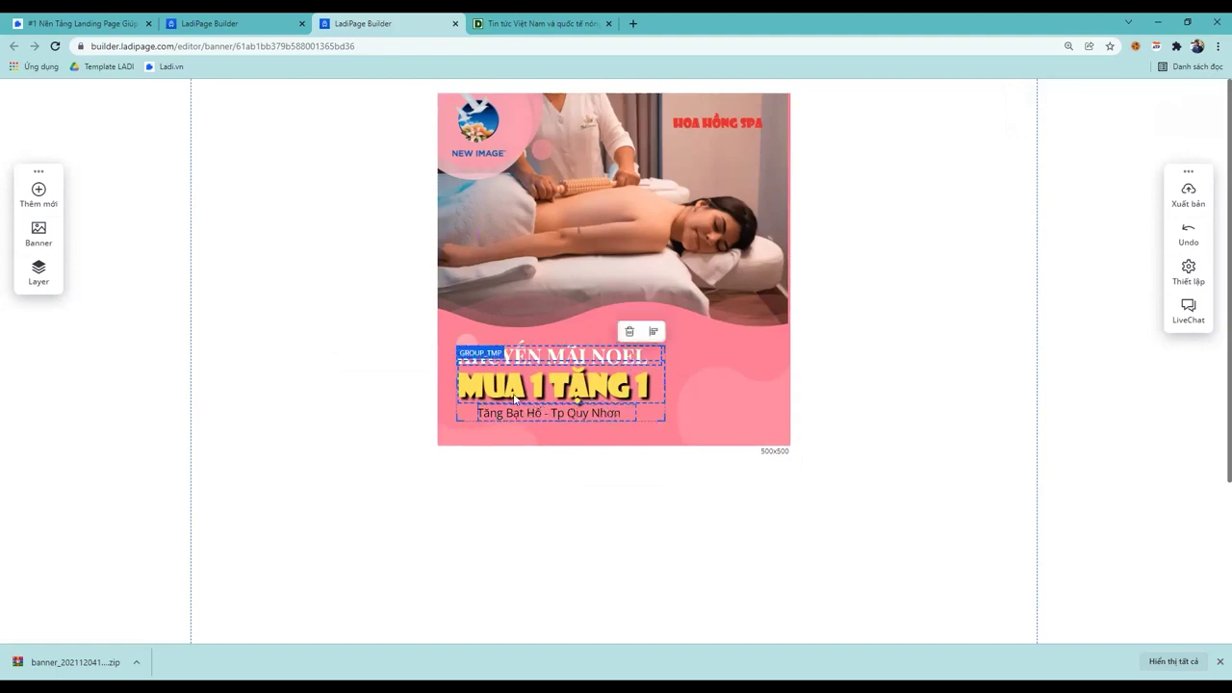
{"action": "left_click", "coordinate": [655, 332]}
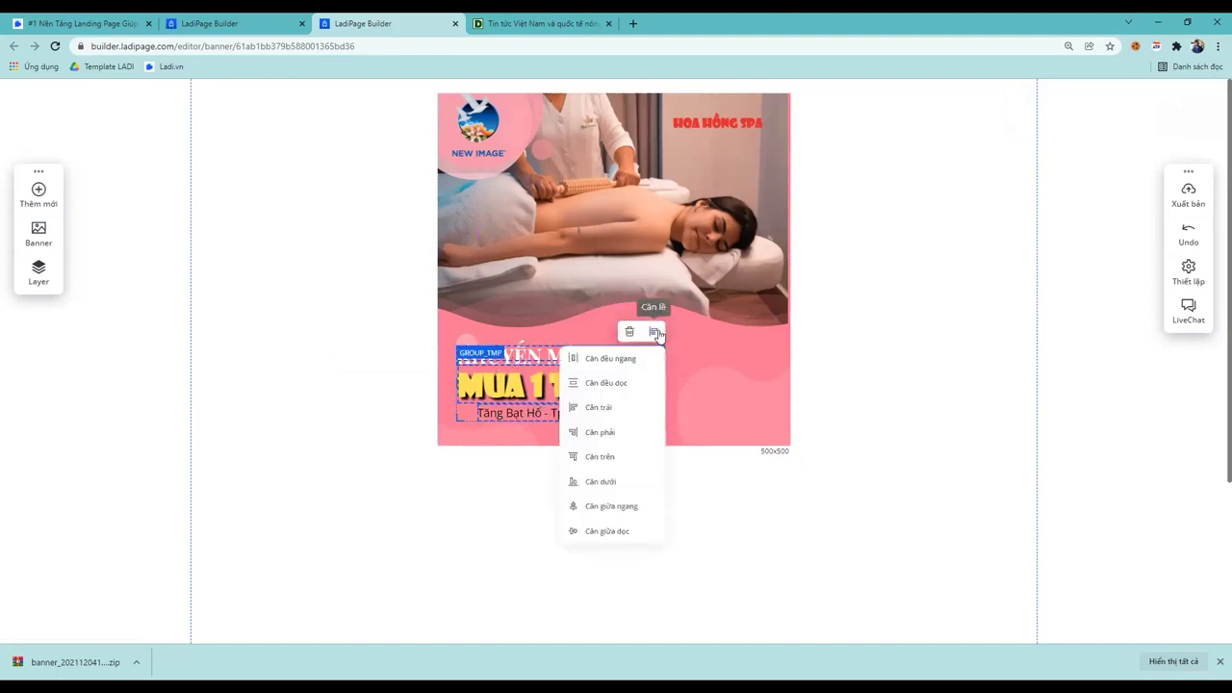
{"action": "left_click", "coordinate": [381, 358]}
{"action": "left_click_drag", "start_coordinate": [393, 354], "coordinate": [548, 414]}
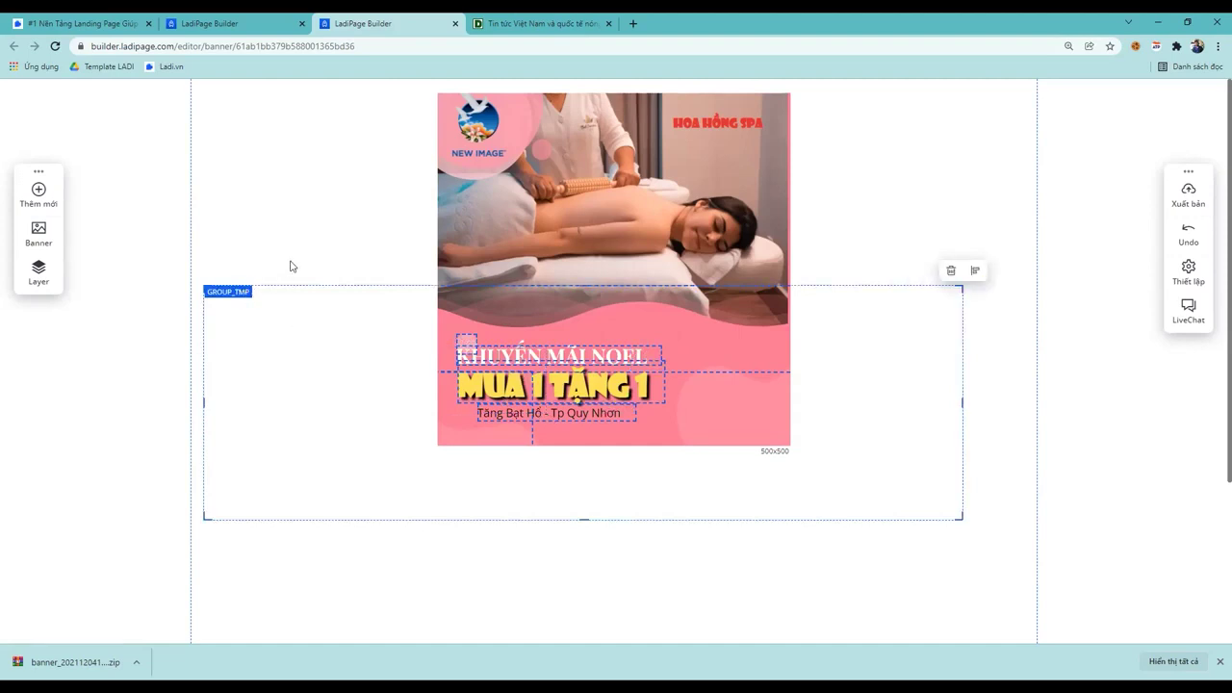
{"action": "left_click", "coordinate": [315, 243]}
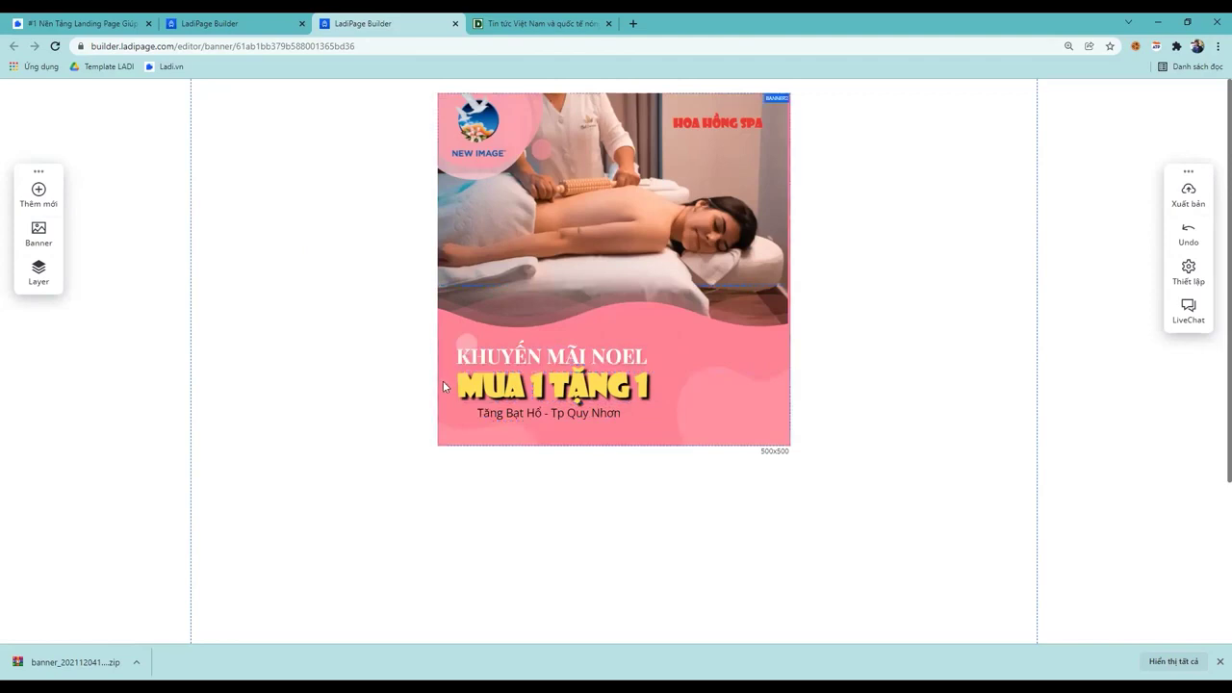
Publish and download the banner as a .jpg at 100% zoom, and show the downloaded zip in its folder
{"action": "left_click", "coordinate": [1186, 203]}
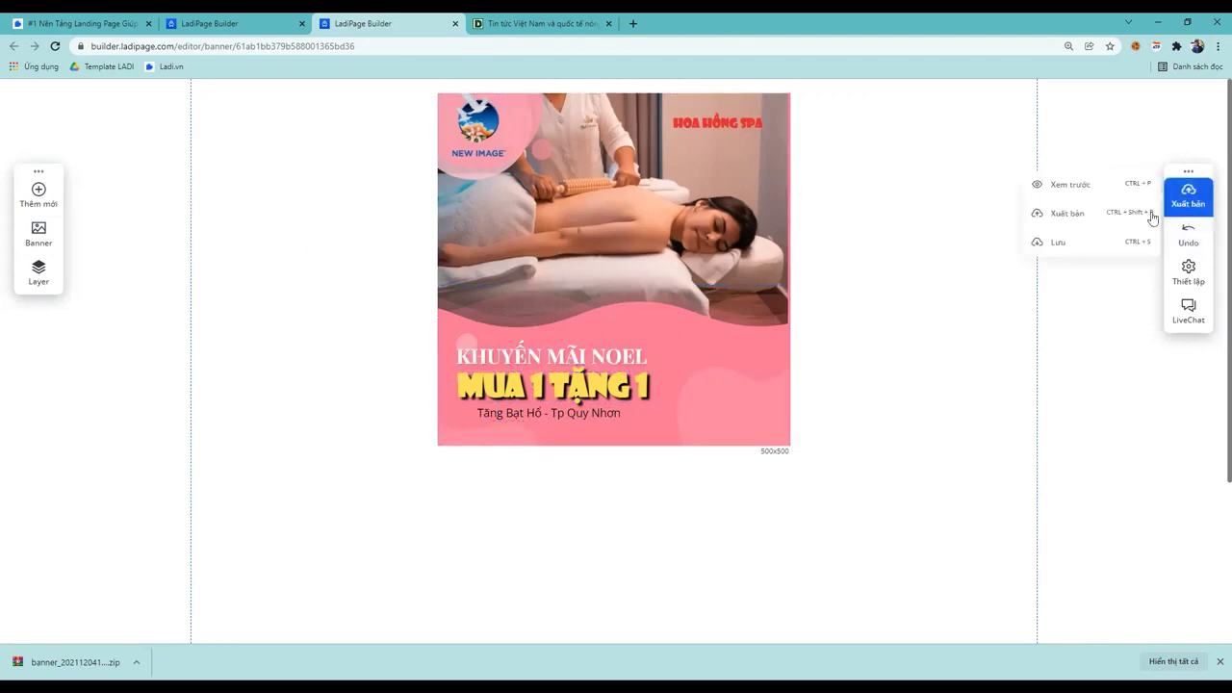
{"action": "left_click", "coordinate": [1067, 214]}
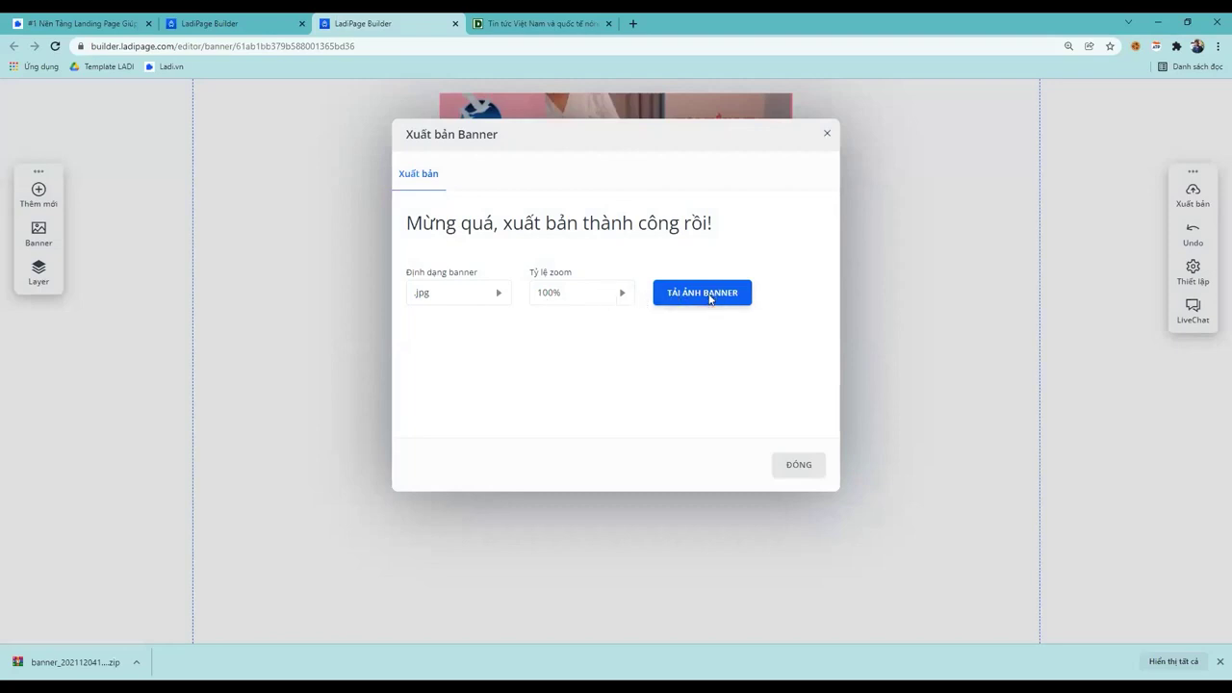
{"action": "left_click", "coordinate": [707, 297]}
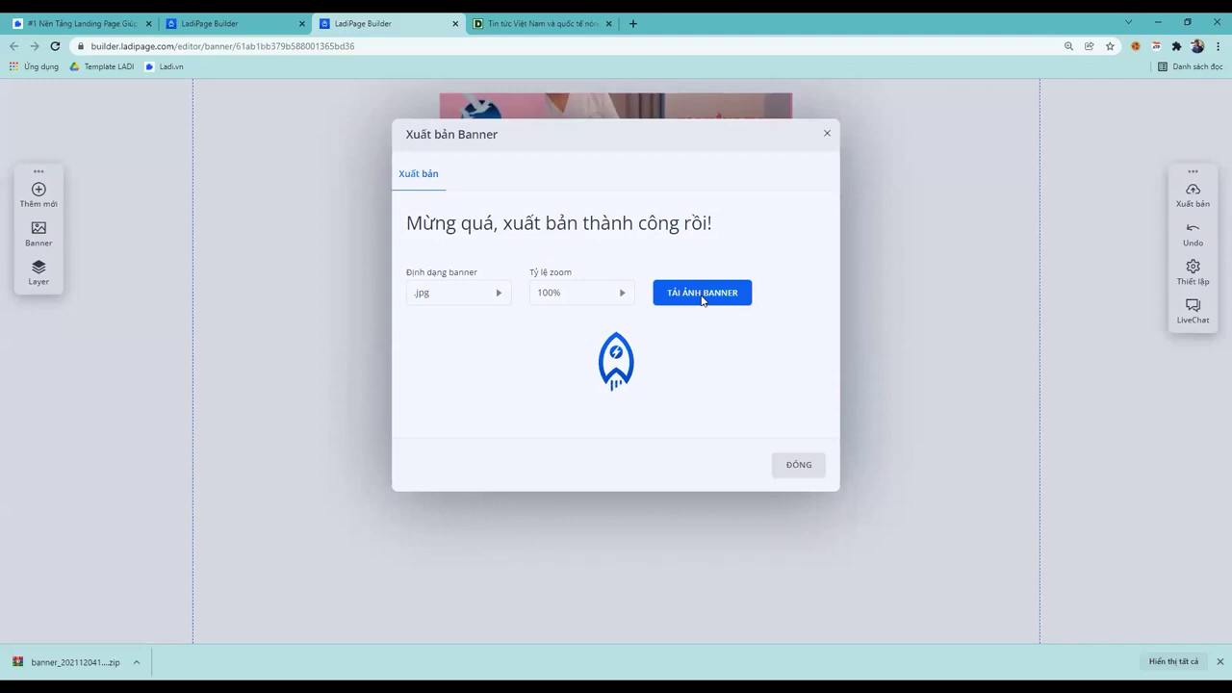
{"action": "left_click", "coordinate": [135, 663]}
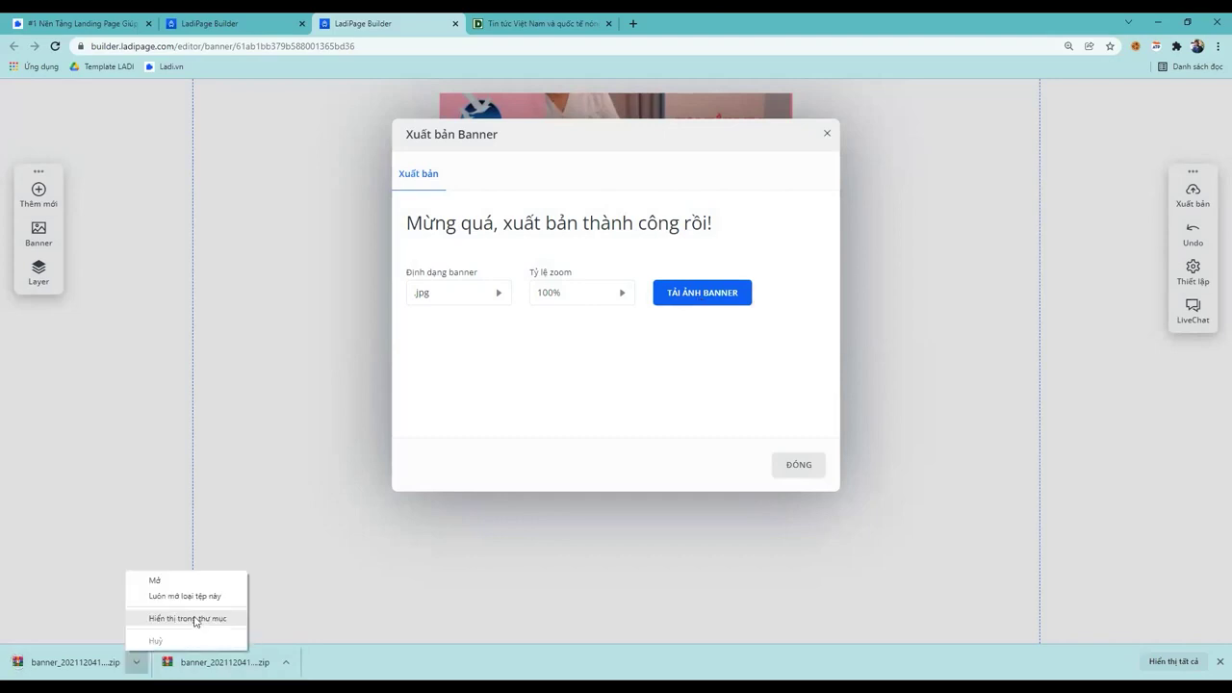
{"action": "left_click", "coordinate": [194, 620]}
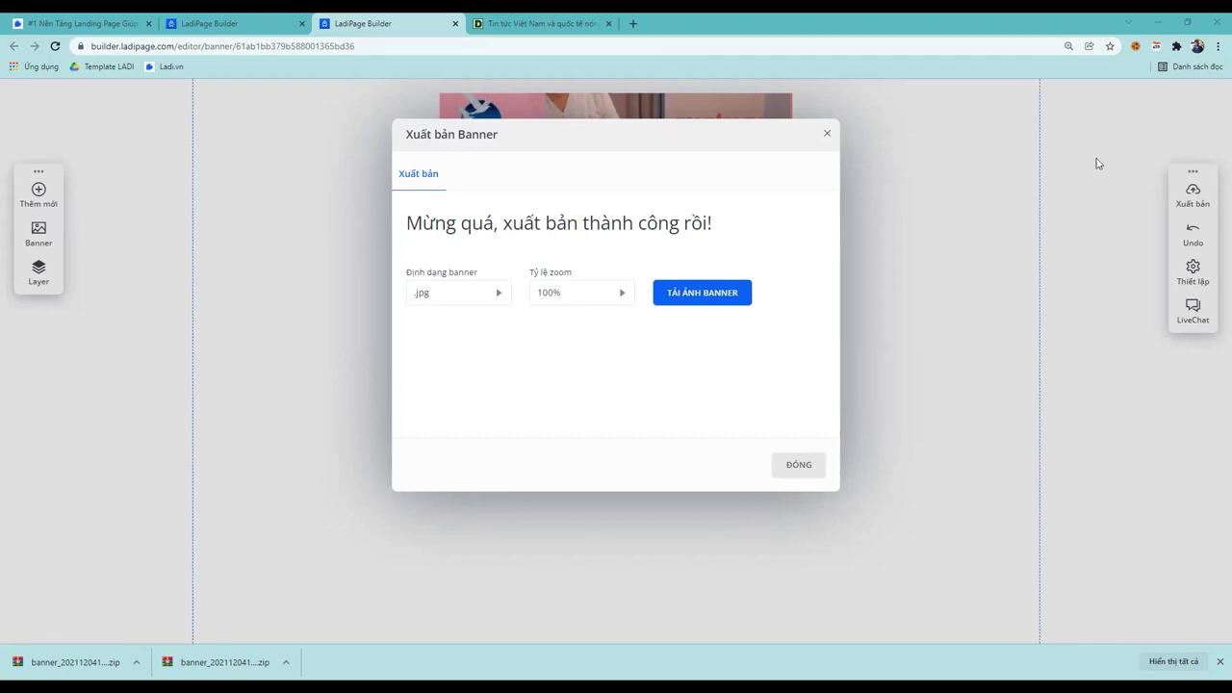
Close the publishing dialog and apply the pink cosmetics photo collage template with four small pictures beneath the large one
{"action": "key", "text": "Escape"}
{"action": "left_click", "coordinate": [38, 196]}
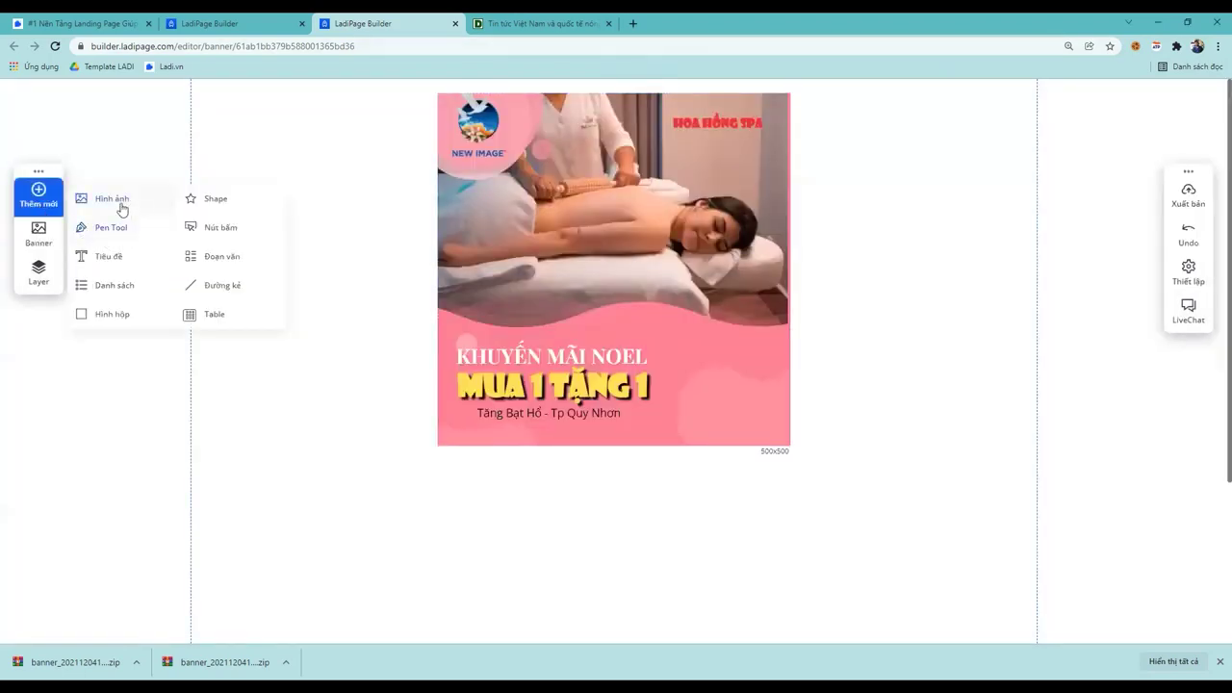
{"action": "left_click", "coordinate": [39, 239]}
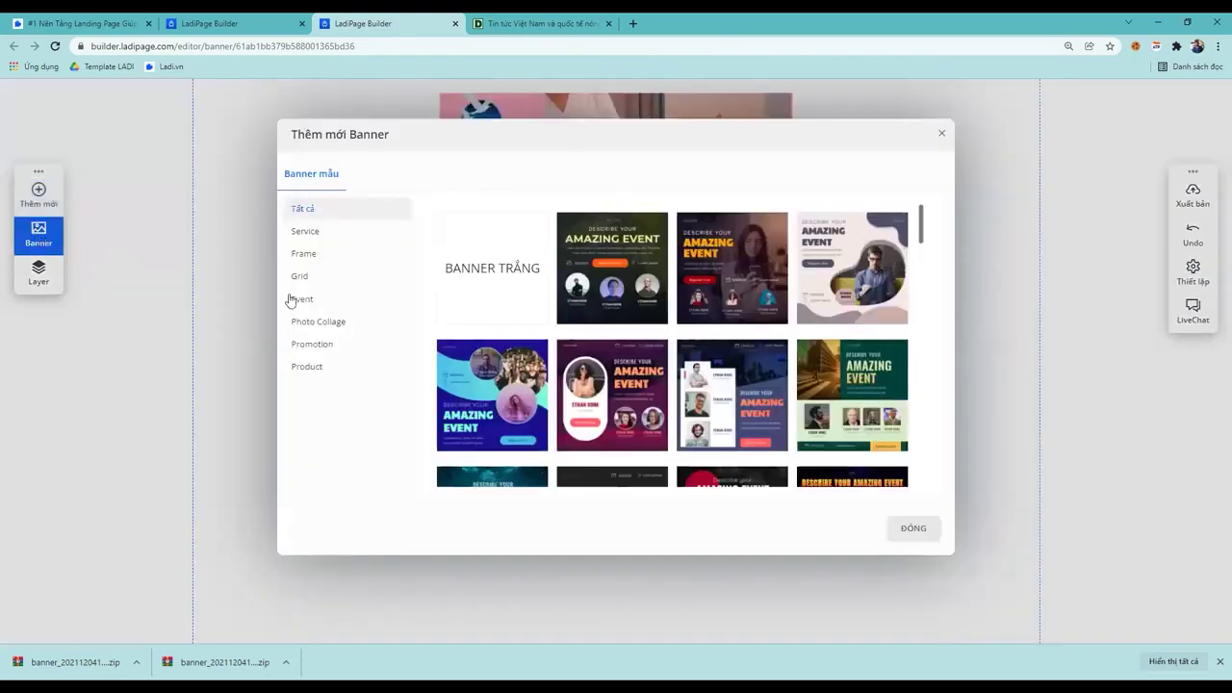
{"action": "scroll", "coordinate": [679, 305], "scroll_direction": "down", "scroll_amount": 5}
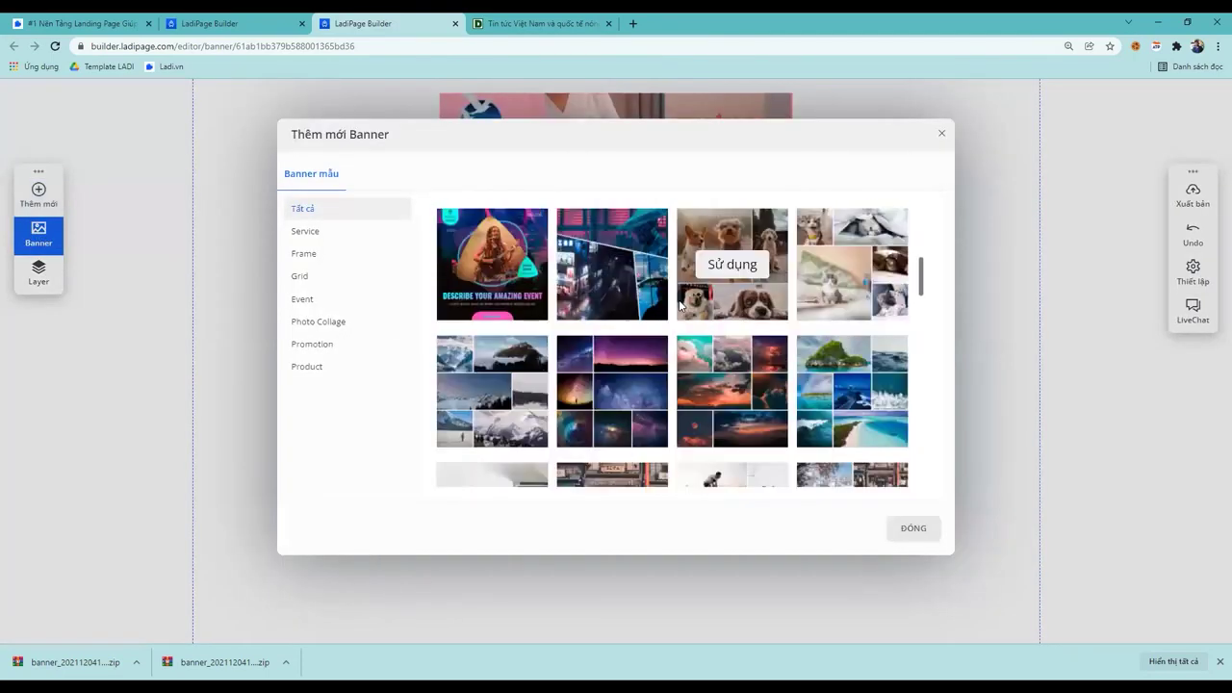
{"action": "scroll", "coordinate": [679, 306], "scroll_direction": "down", "scroll_amount": 5}
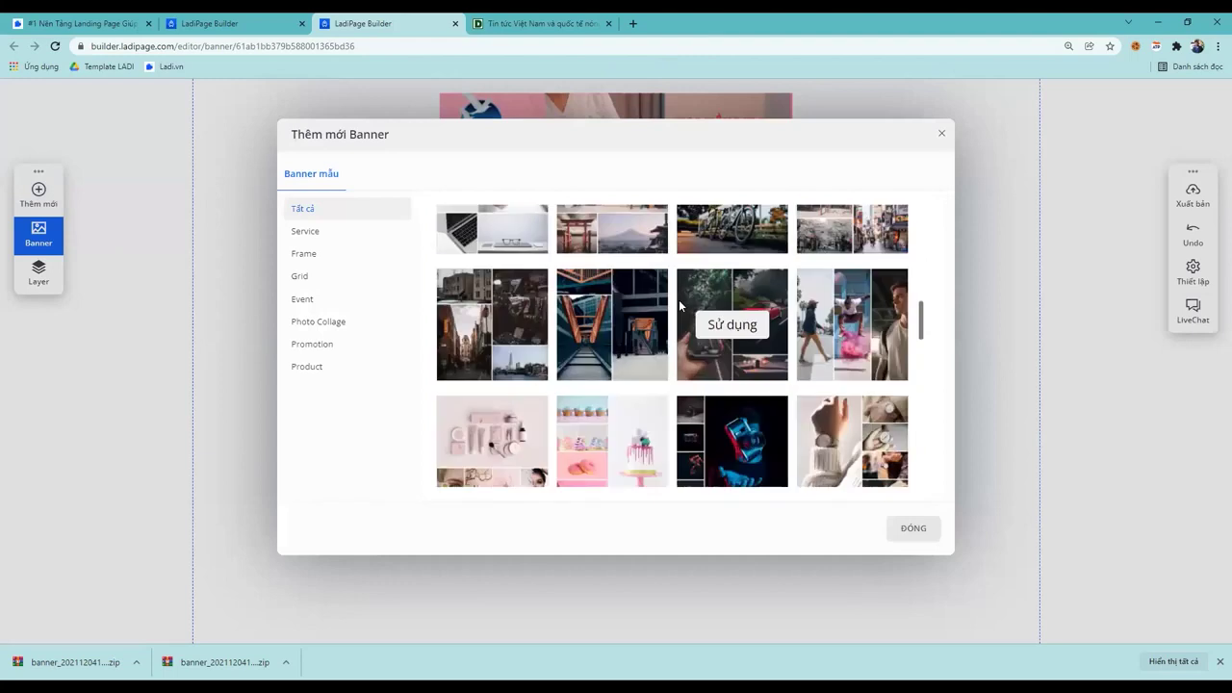
{"action": "scroll", "coordinate": [679, 305], "scroll_direction": "down", "scroll_amount": 2}
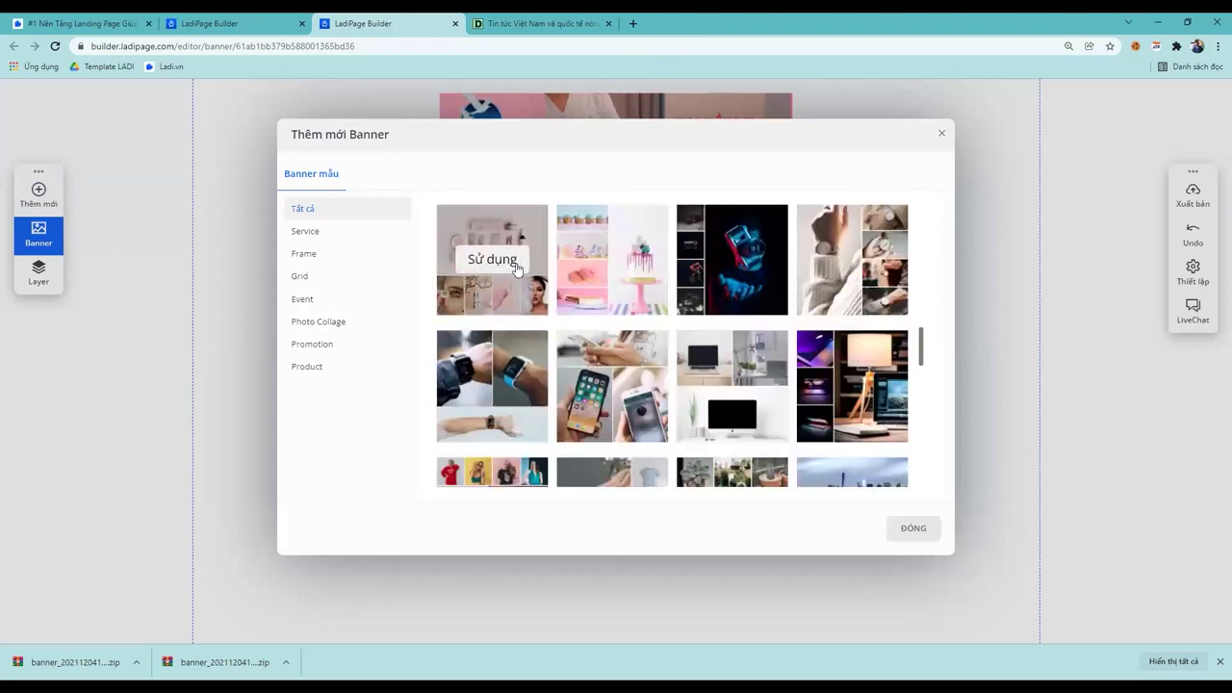
{"action": "left_click", "coordinate": [505, 265]}
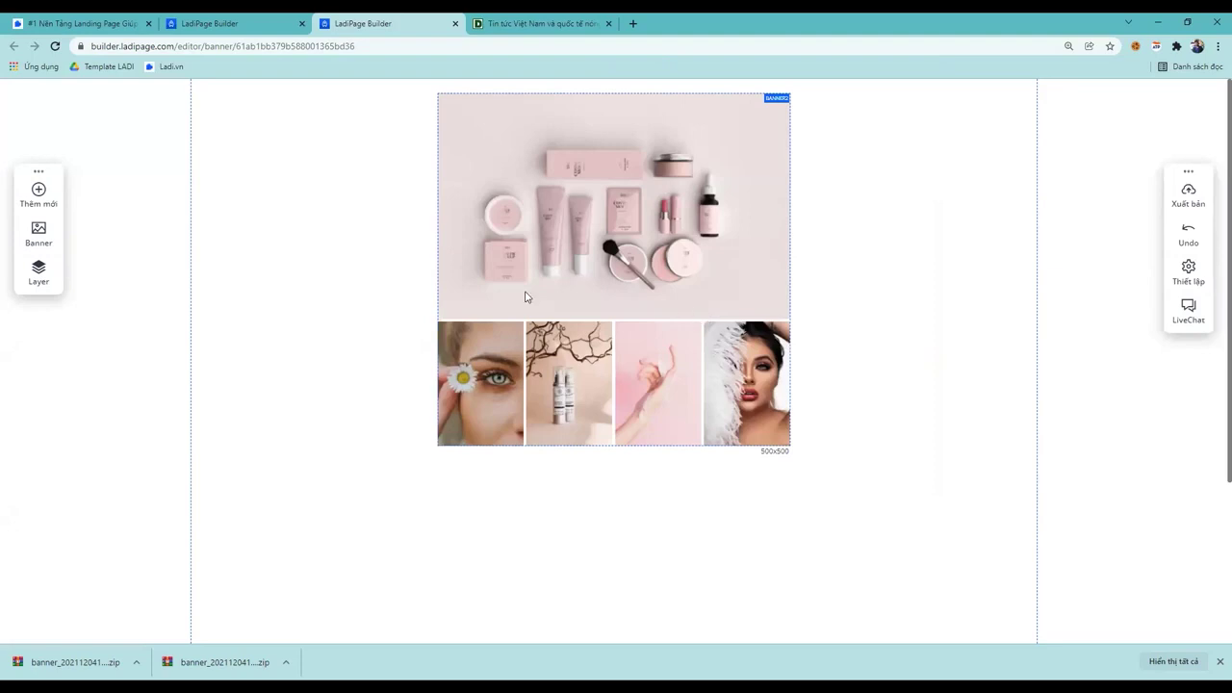
Replace the banner with the dark teal "DESCRIBE YOUR AWESOME SERVICE" template that has a circular businessman photo and a yellow TRY NOW button
{"action": "left_click", "coordinate": [39, 236]}
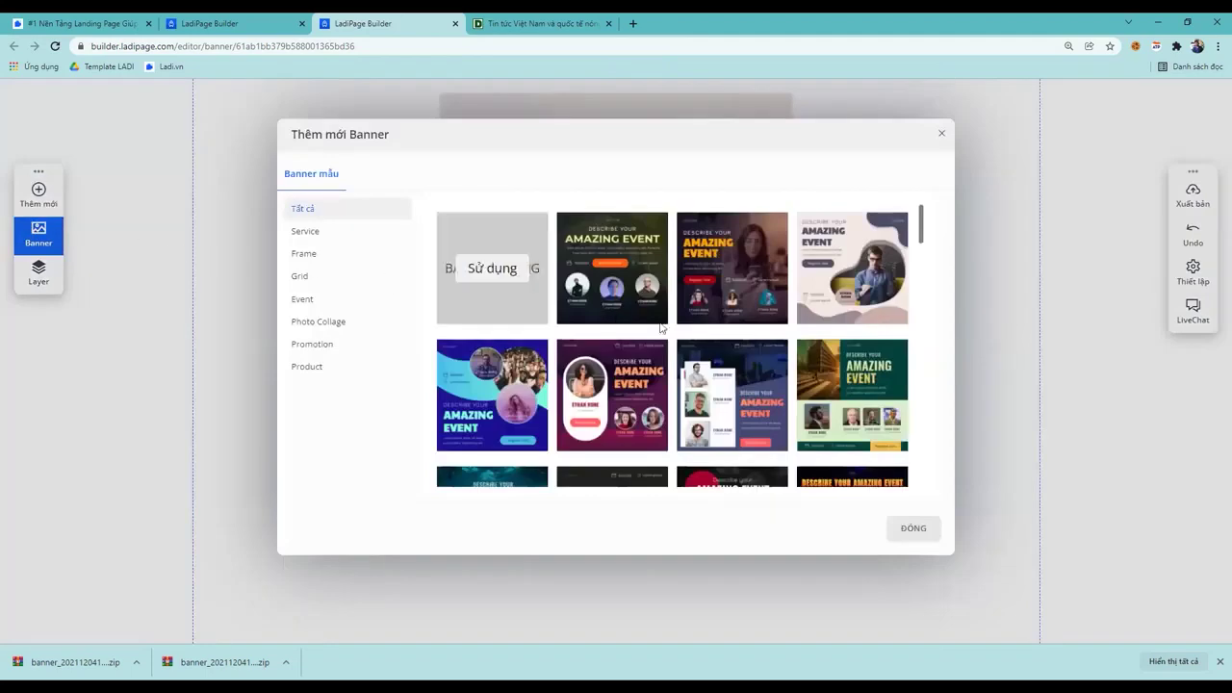
{"action": "scroll", "coordinate": [732, 395], "scroll_direction": "down", "scroll_amount": 6}
{"action": "scroll", "coordinate": [769, 357], "scroll_direction": "down", "scroll_amount": 5}
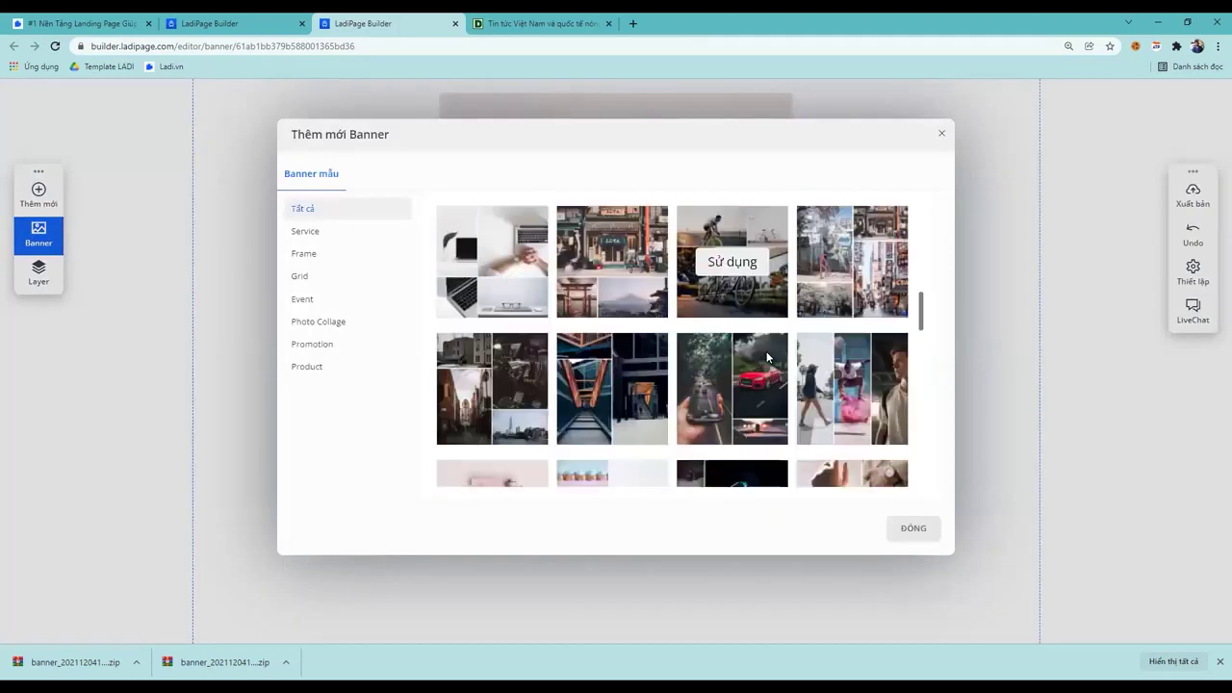
{"action": "scroll", "coordinate": [766, 356], "scroll_direction": "down", "scroll_amount": 3}
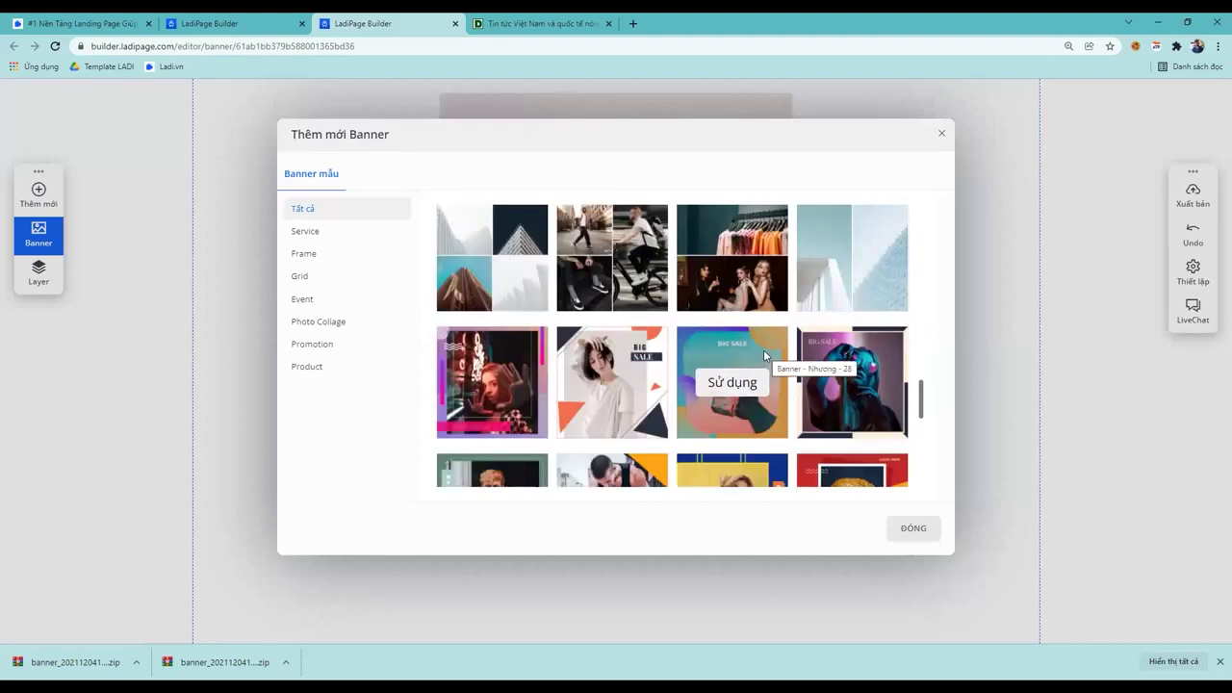
{"action": "scroll", "coordinate": [761, 348], "scroll_direction": "down", "scroll_amount": 1}
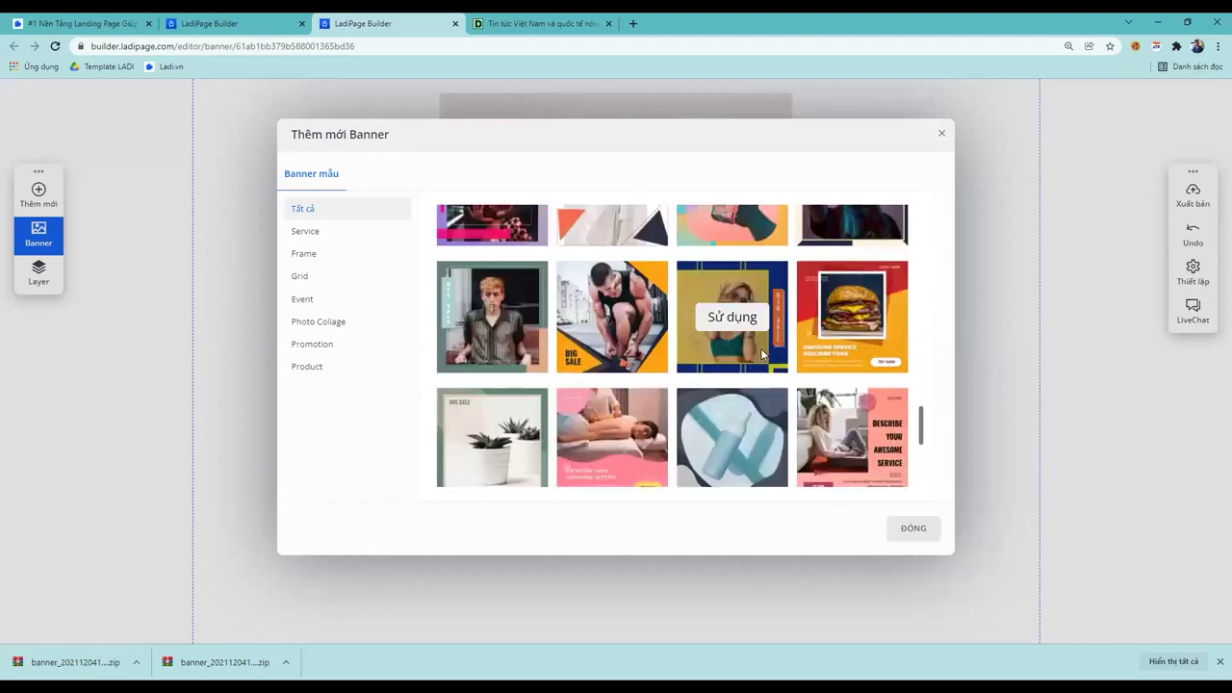
{"action": "scroll", "coordinate": [761, 354], "scroll_direction": "down", "scroll_amount": 3}
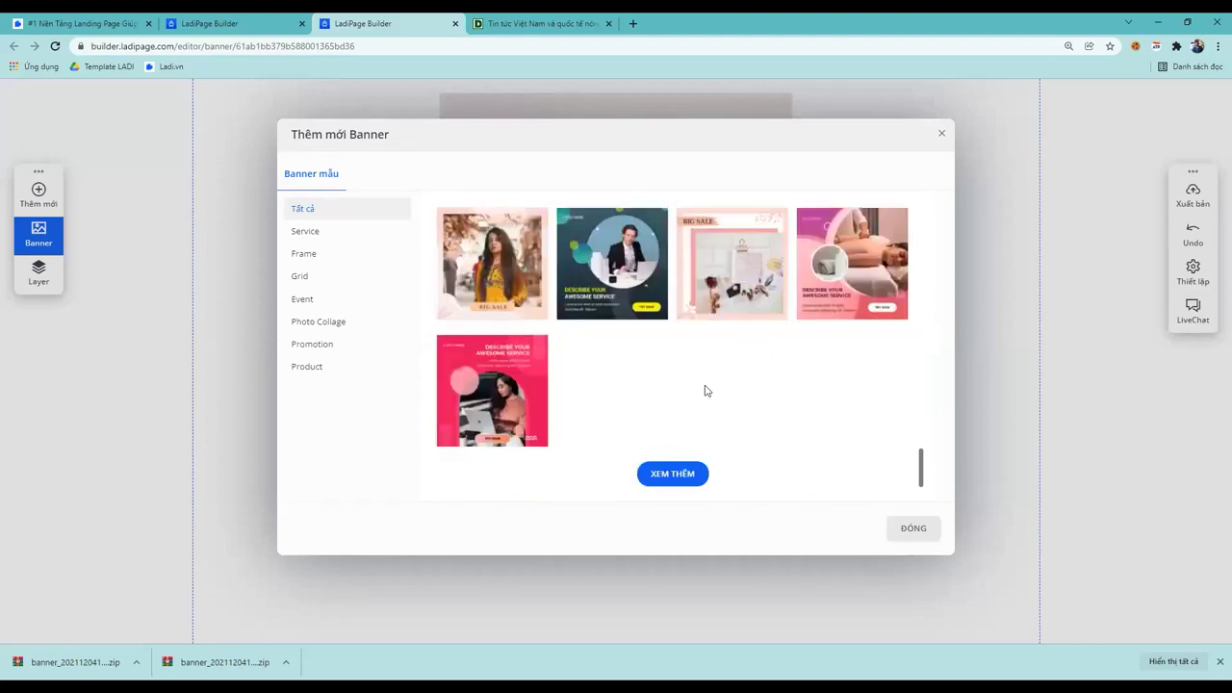
{"action": "left_click", "coordinate": [609, 270]}
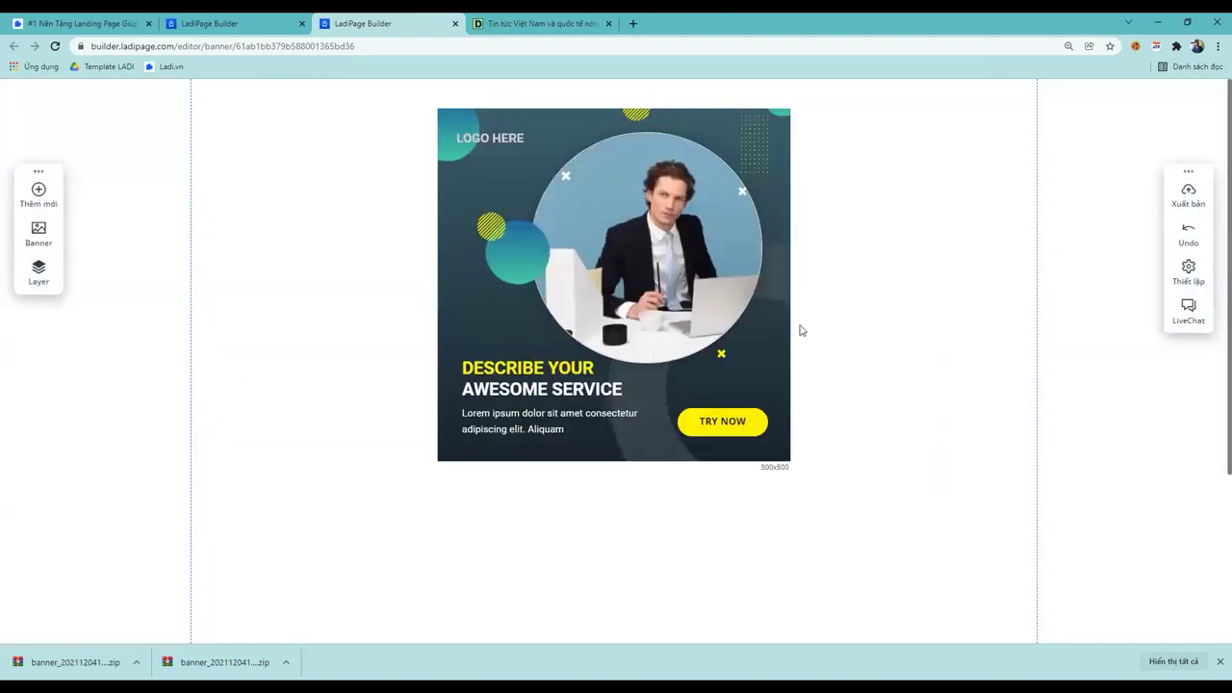
Replace the businessman photo in the template's circular frame with can.jpeg from the personal image library
{"action": "left_click", "coordinate": [660, 260]}
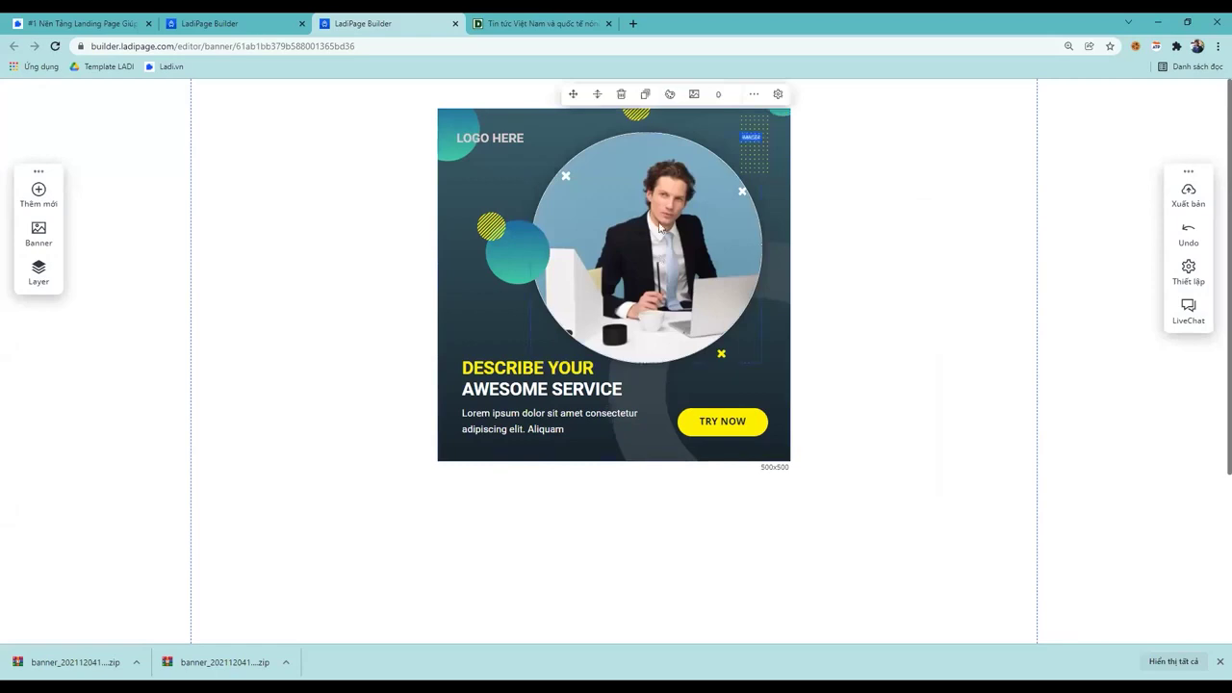
{"action": "left_click", "coordinate": [658, 210]}
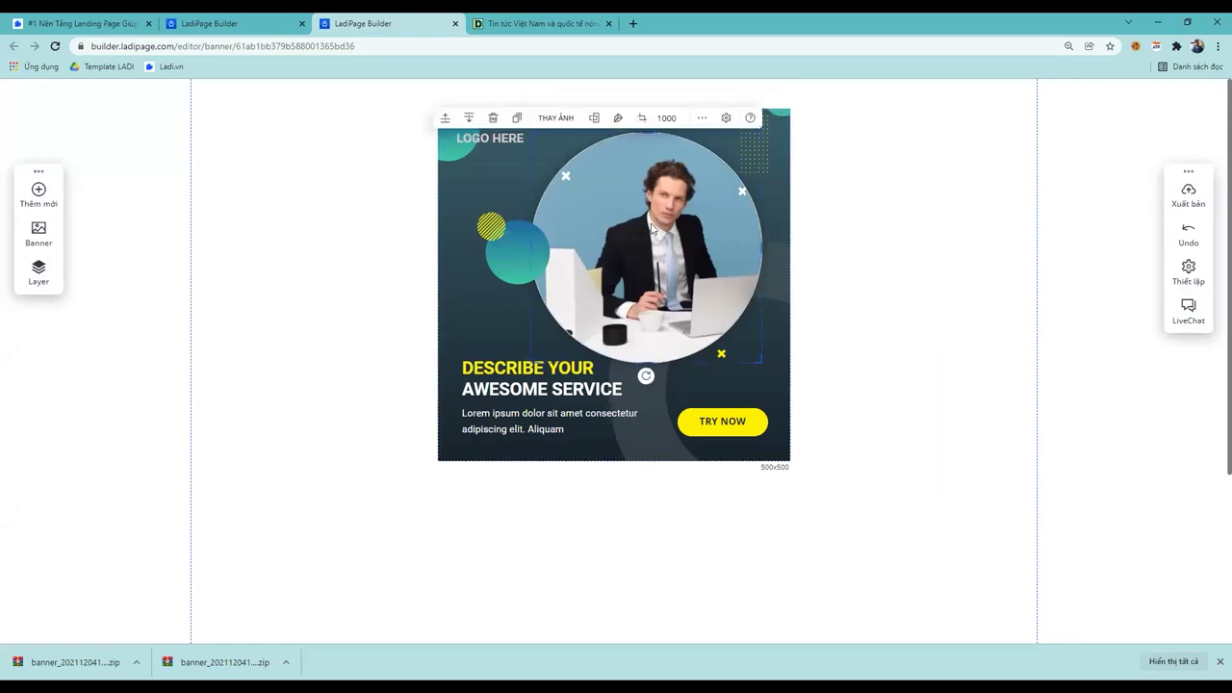
{"action": "left_click", "coordinate": [564, 119]}
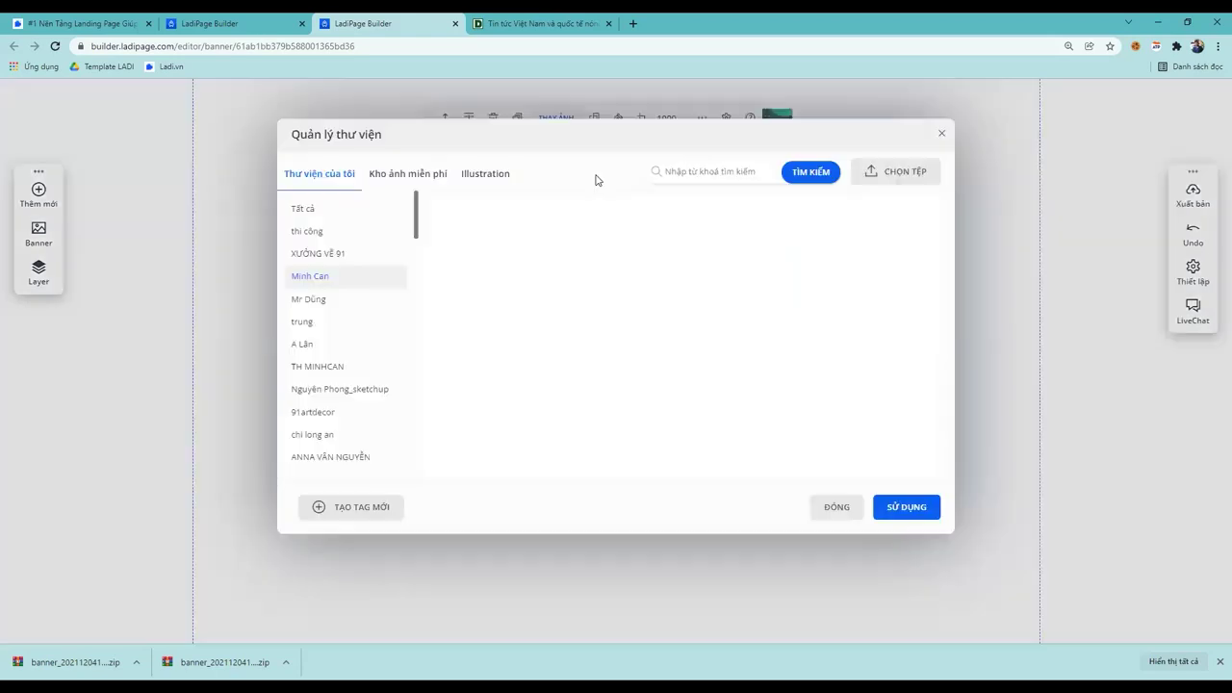
{"action": "scroll", "coordinate": [674, 385], "scroll_direction": "down", "scroll_amount": 2}
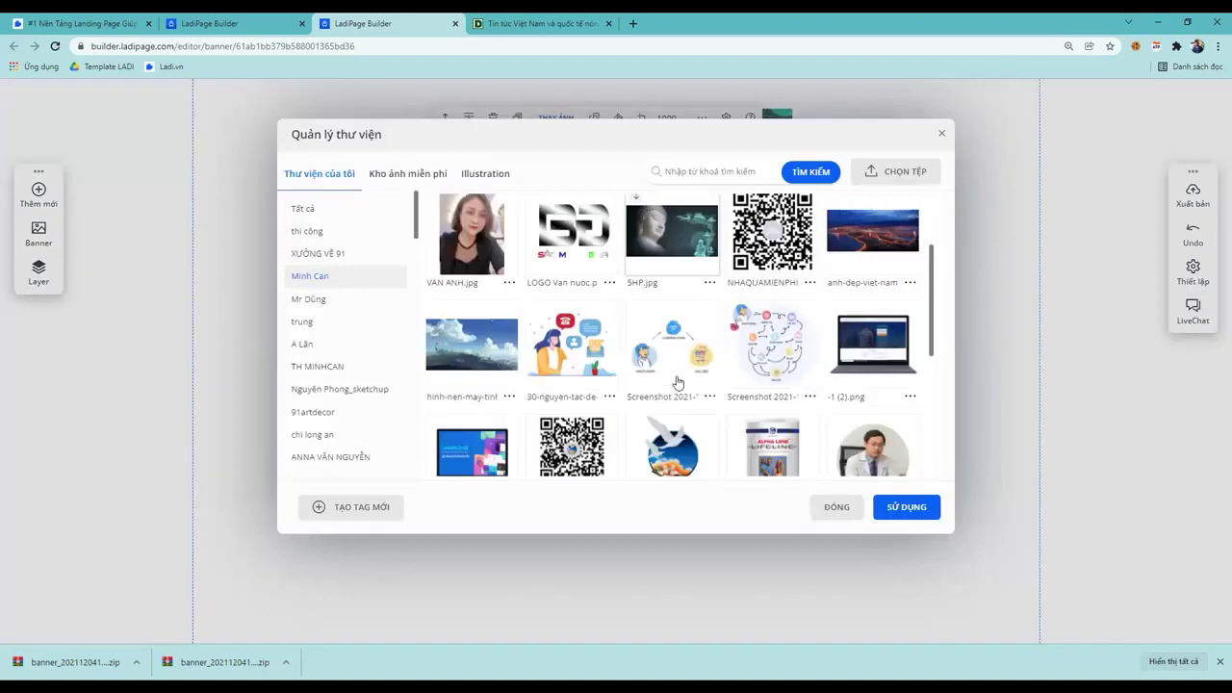
{"action": "scroll", "coordinate": [678, 381], "scroll_direction": "down", "scroll_amount": 3}
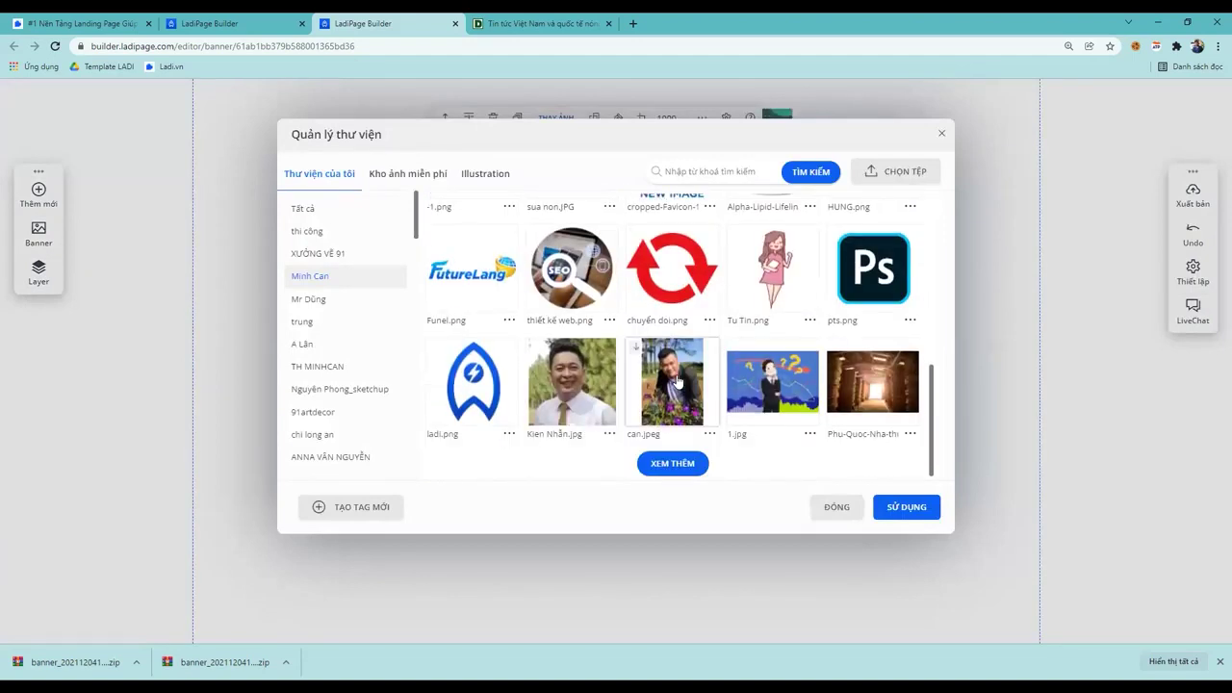
{"action": "left_click", "coordinate": [677, 381]}
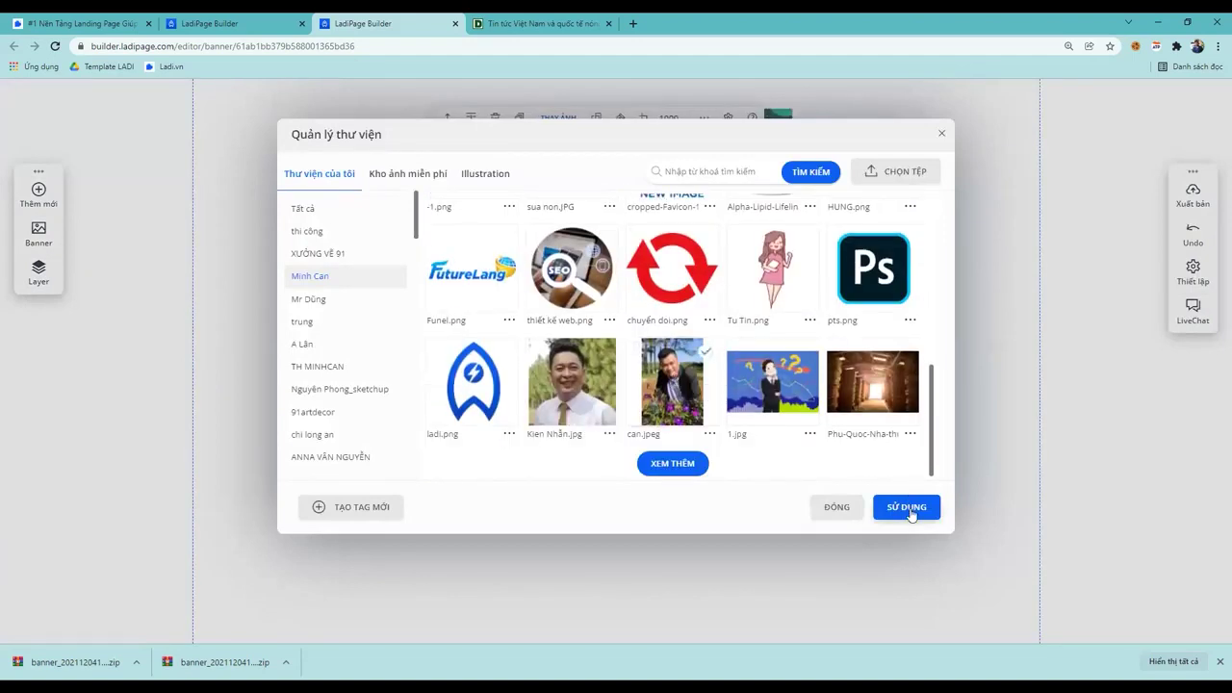
{"action": "left_click", "coordinate": [870, 508]}
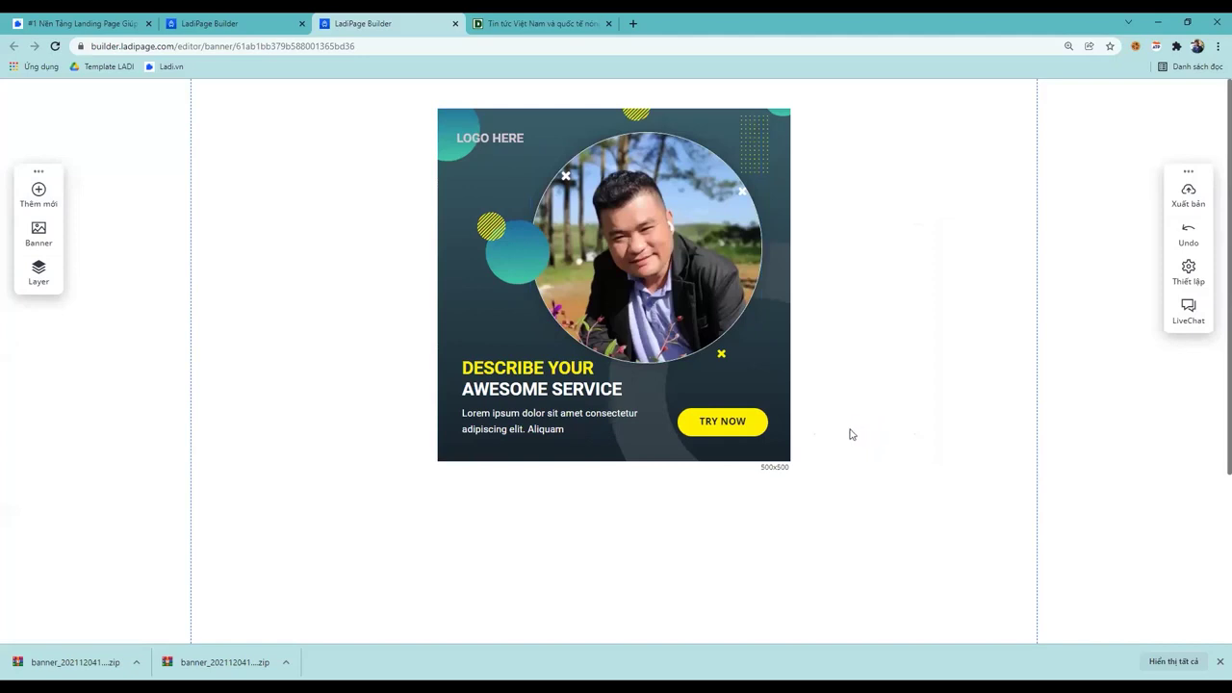
Open the image library for the banner's background and browse the personal pictures for a replacement
{"action": "left_click", "coordinate": [651, 263]}
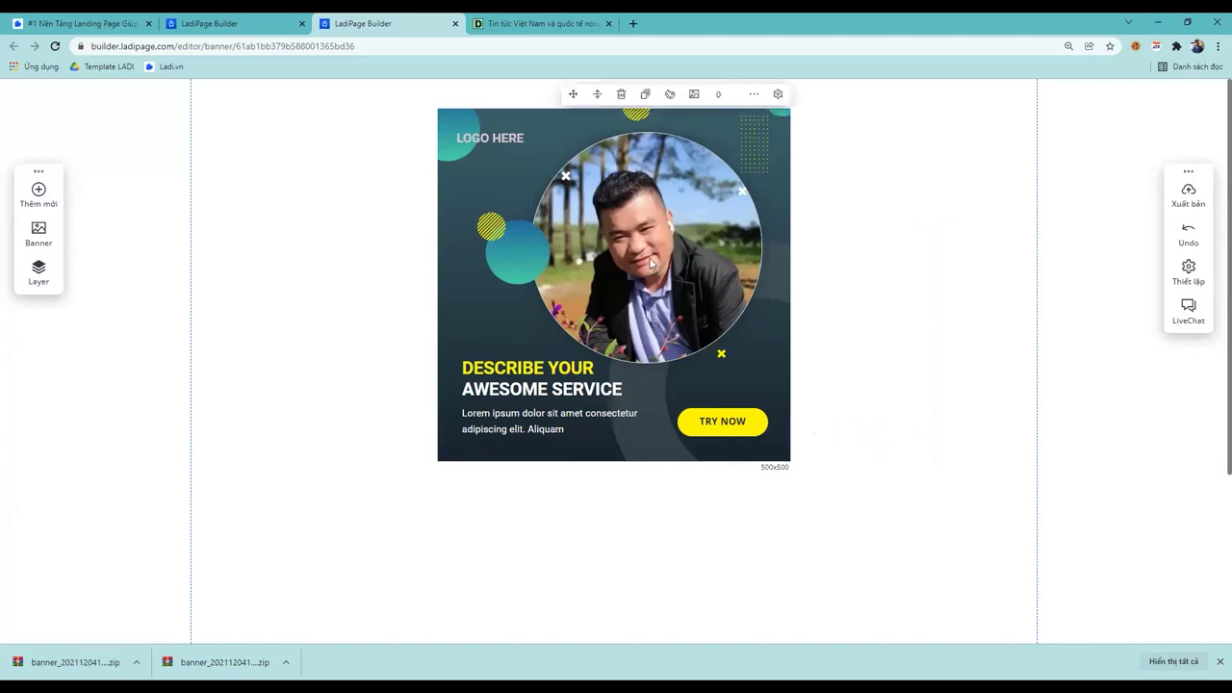
{"action": "left_click", "coordinate": [694, 95]}
{"action": "scroll", "coordinate": [663, 343], "scroll_direction": "down", "scroll_amount": 3}
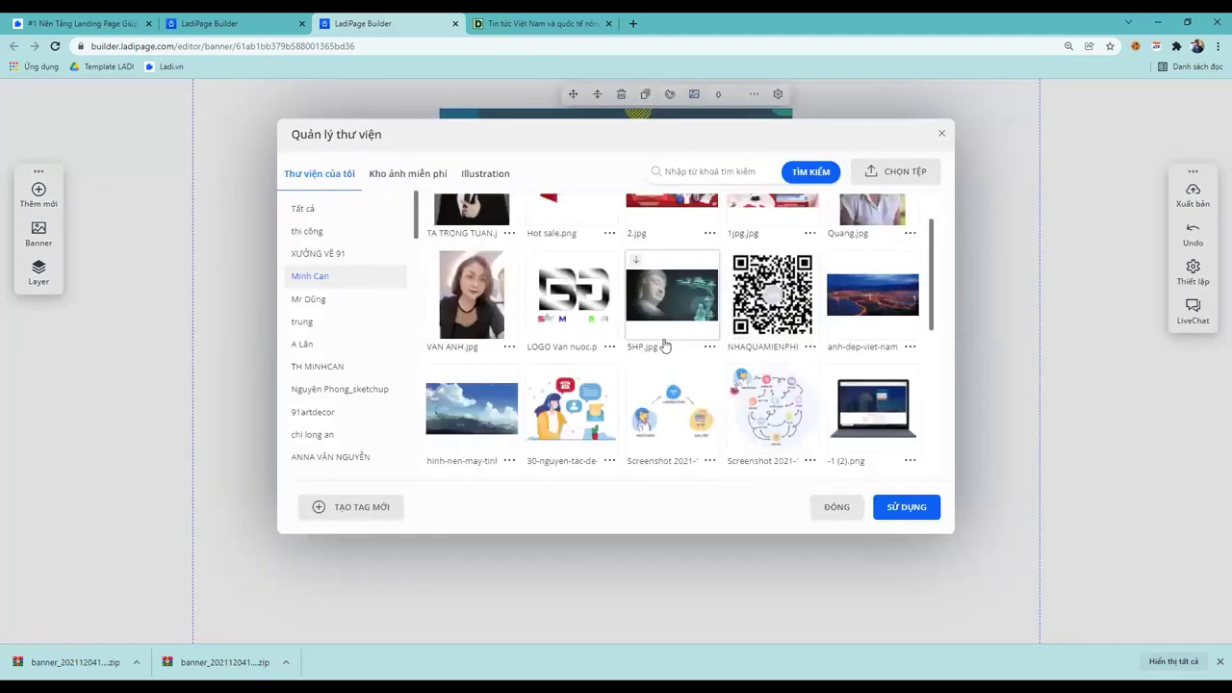
{"action": "scroll", "coordinate": [664, 344], "scroll_direction": "down", "scroll_amount": 3}
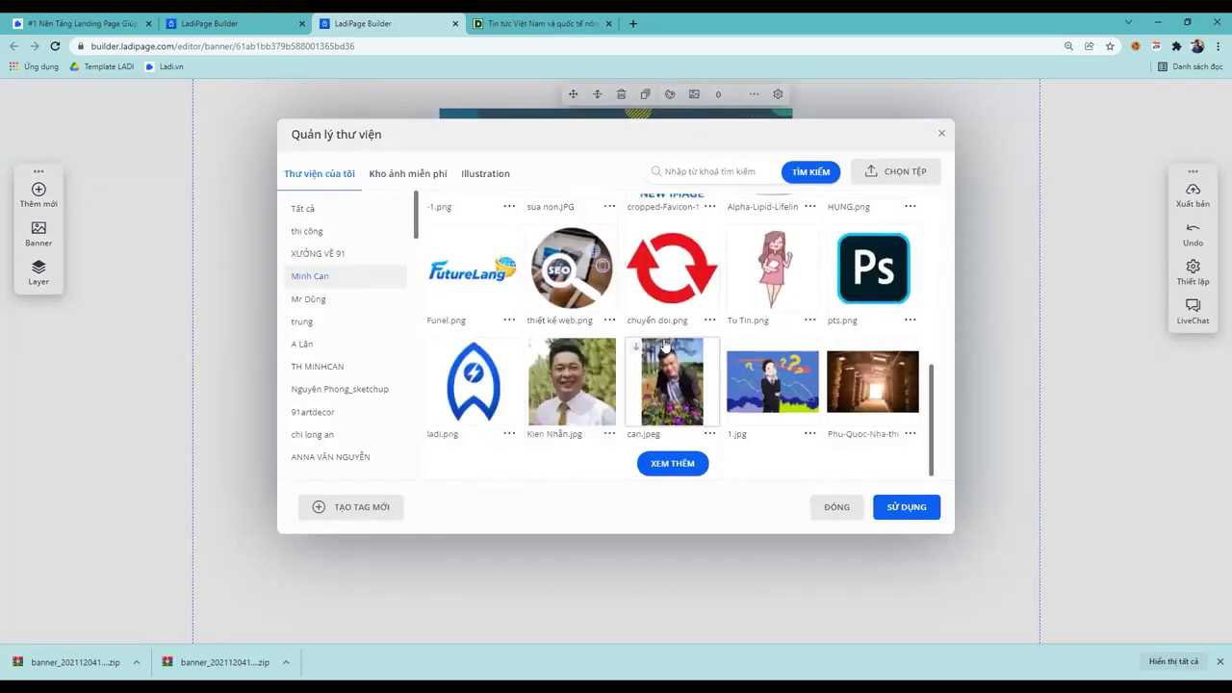
{"action": "scroll", "coordinate": [663, 343], "scroll_direction": "up", "scroll_amount": 3}
{"action": "scroll", "coordinate": [659, 414], "scroll_direction": "down", "scroll_amount": 3}
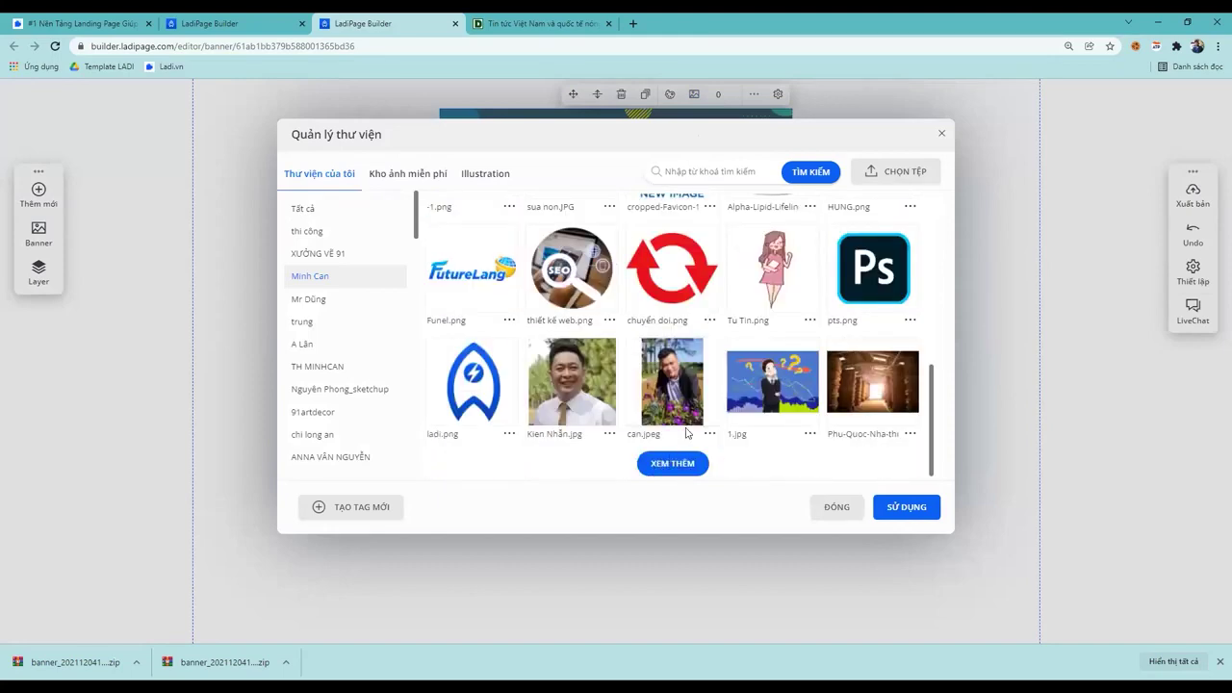